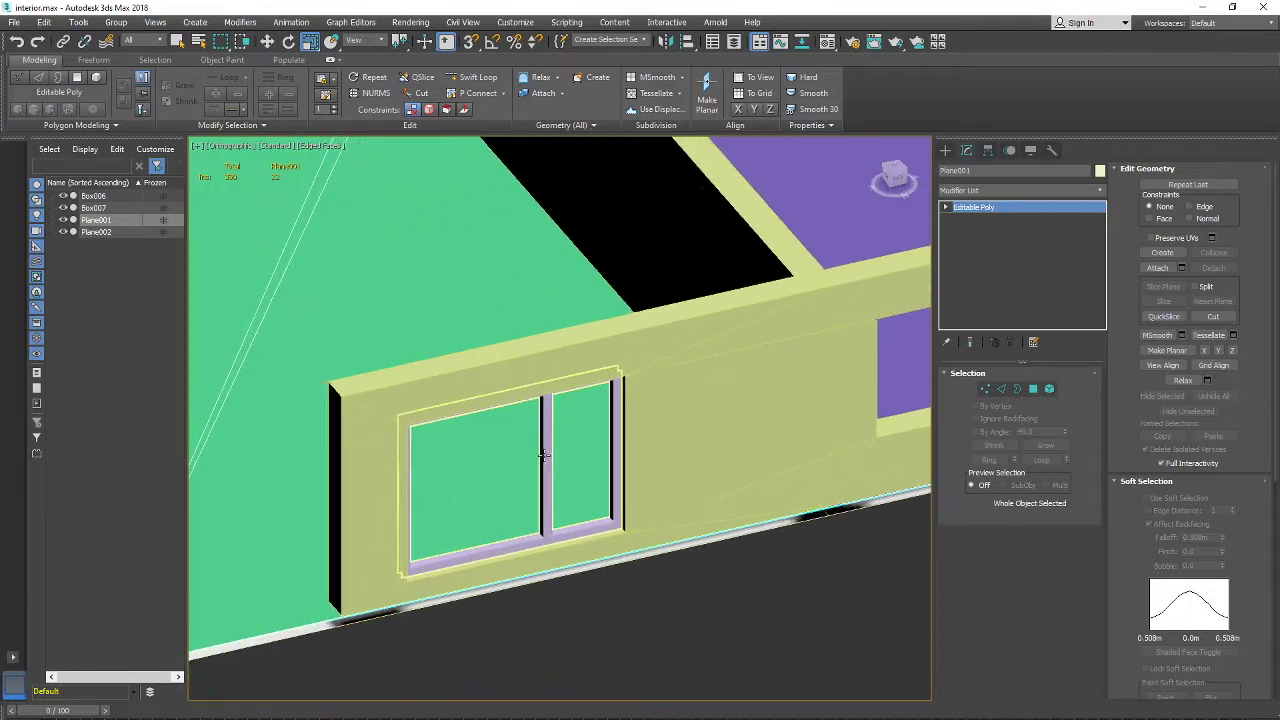
Step: Select the lilac two-pane window frame and hide all unselected objects
click(551, 557)
right_click(551, 560)
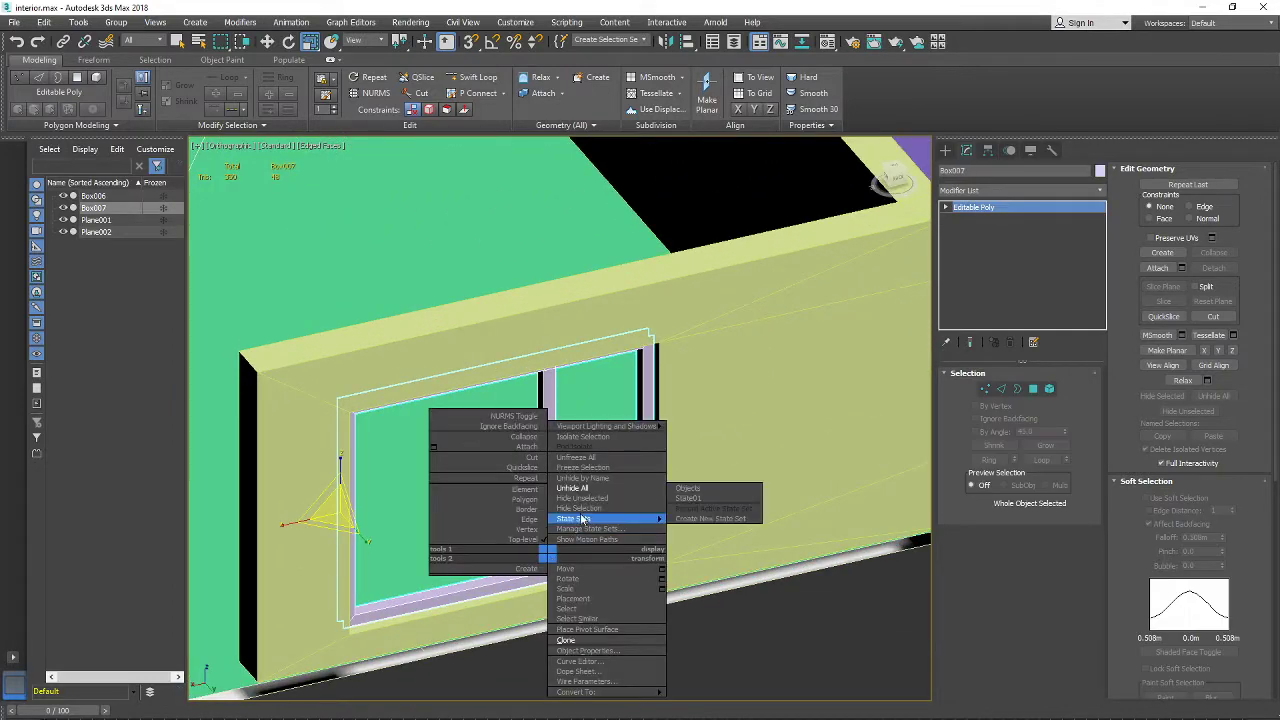
click(600, 517)
alt+middle_drag(599, 525, 528, 596)
scroll(528, 596, up, 5)
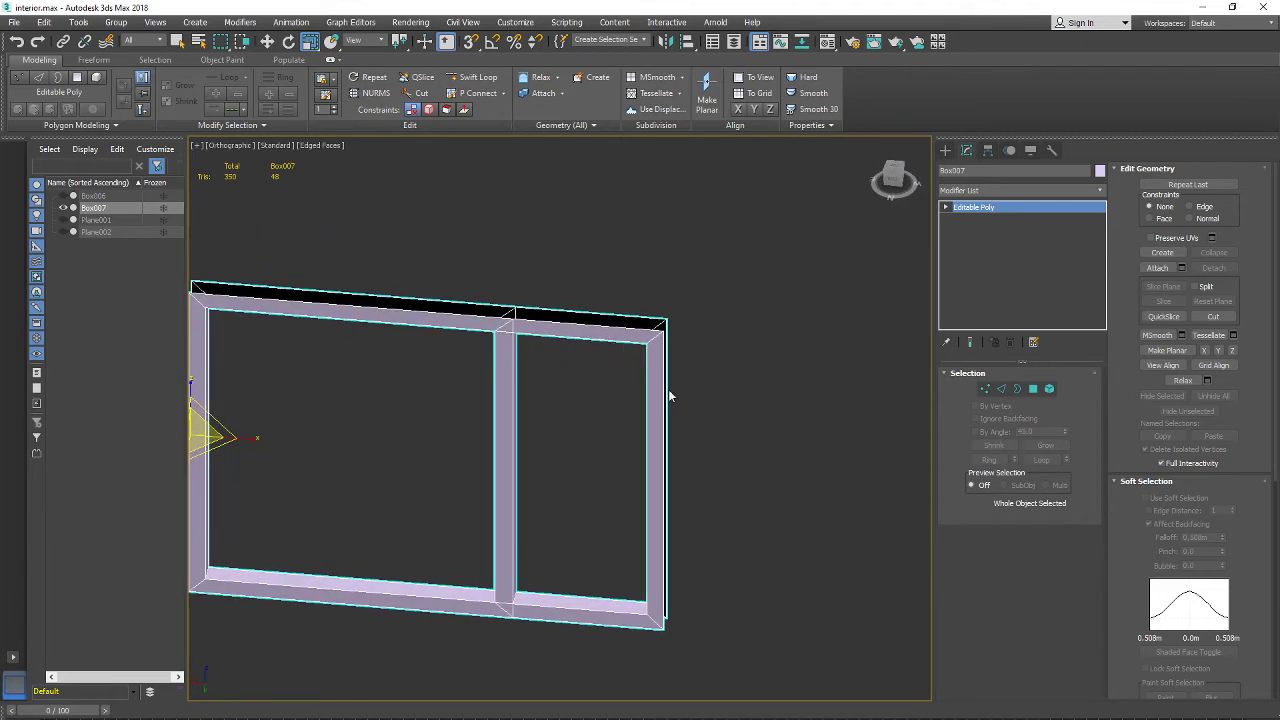
Step: Select the four inner side polygons lining the narrow pane's opening in the window frame
alt+middle_drag(670, 397, 626, 512)
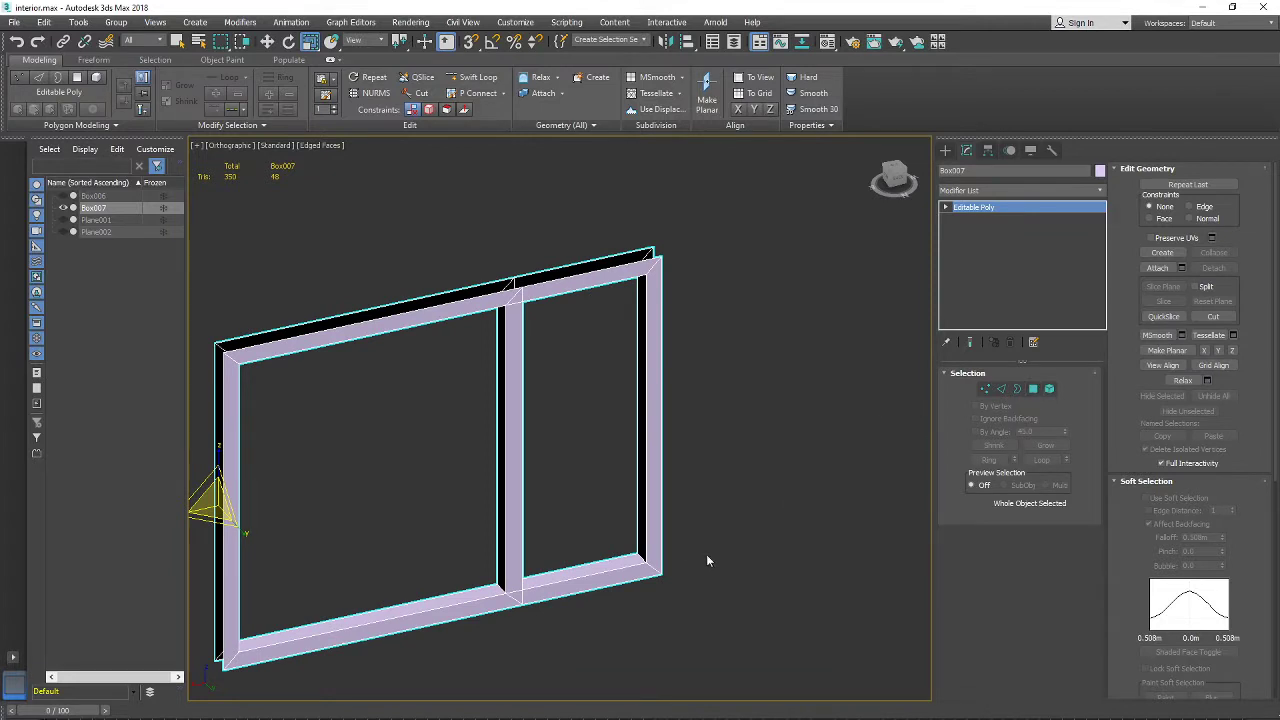
mouse_move(686, 502)
alt+middle_down()
mouse_move(649, 429)
mouse_move(686, 493)
mouse_move(677, 500)
alt+middle_up()
alt+middle_drag(705, 556, 611, 541)
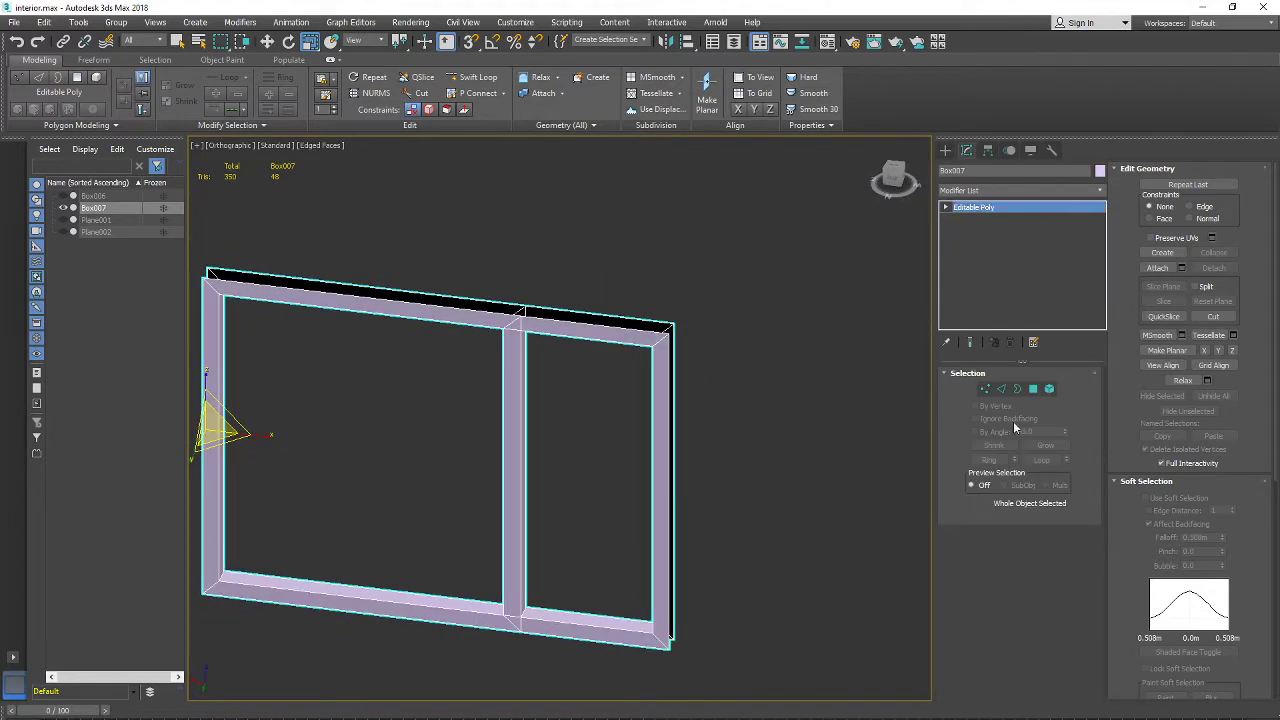
alt+middle_drag(838, 443, 575, 500)
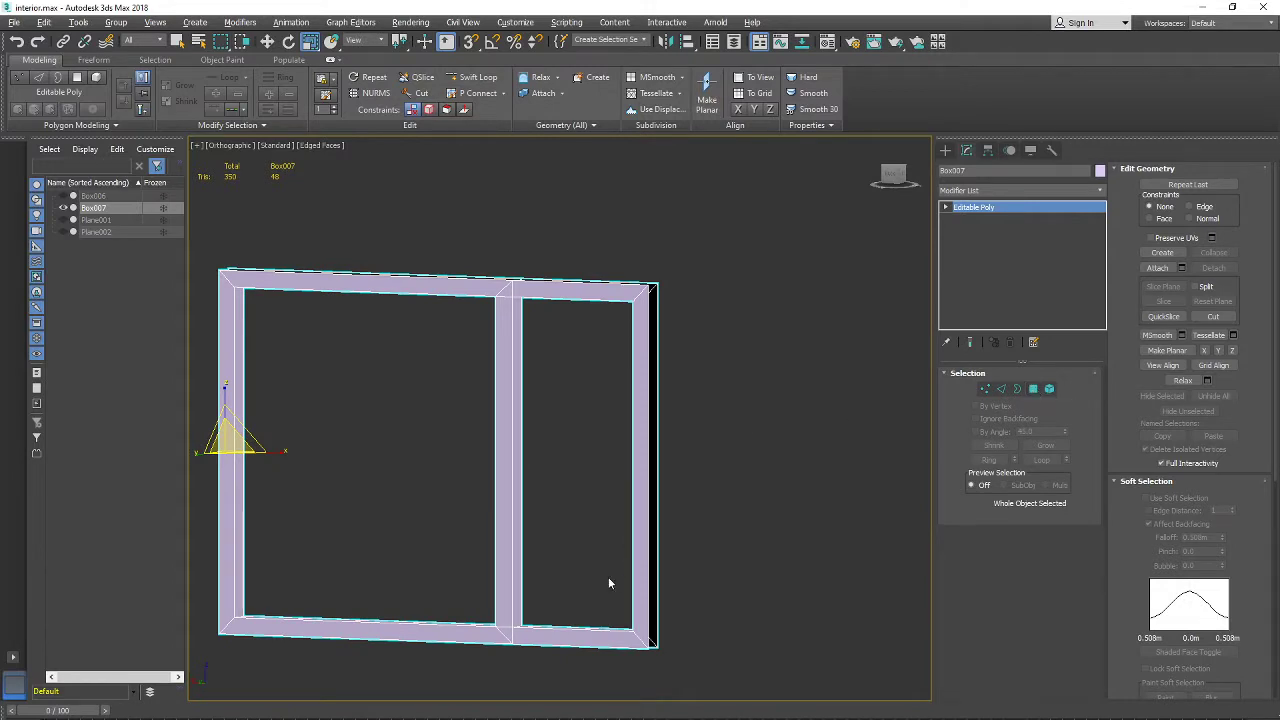
alt+middle_drag(580, 600, 542, 634)
alt+middle_drag(538, 572, 600, 573)
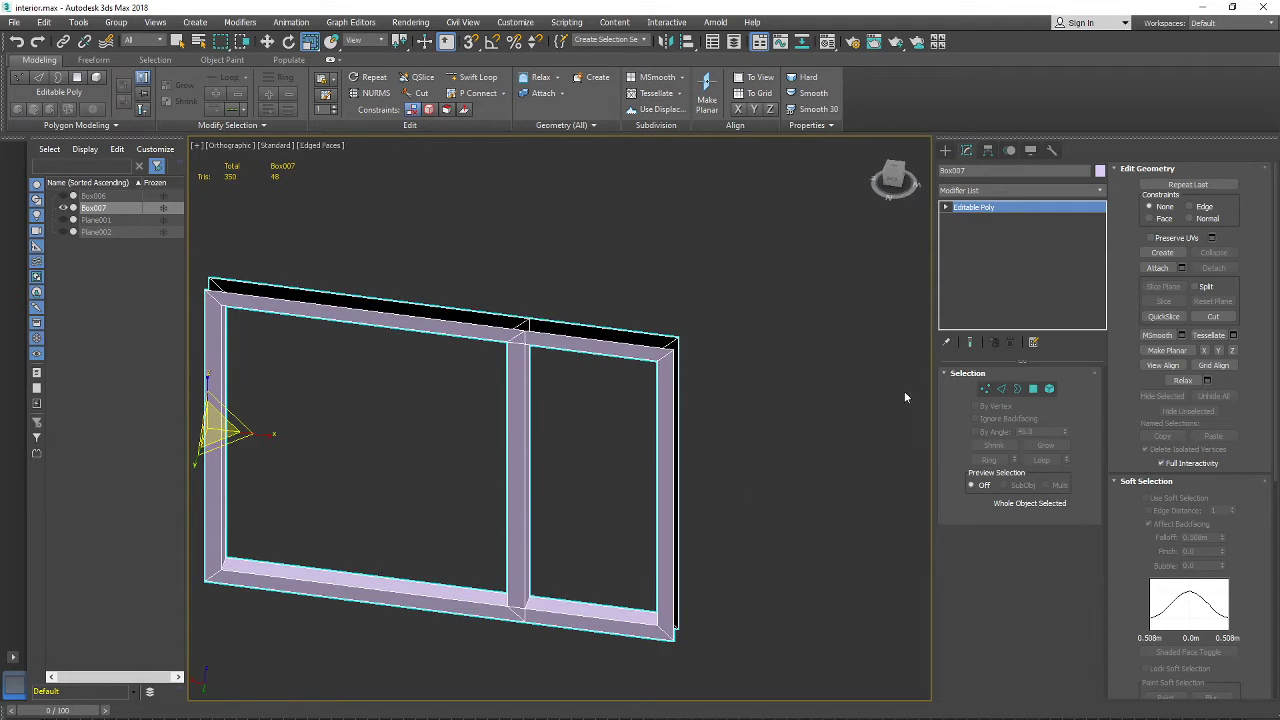
alt+middle_drag(563, 470, 679, 468)
click(1031, 389)
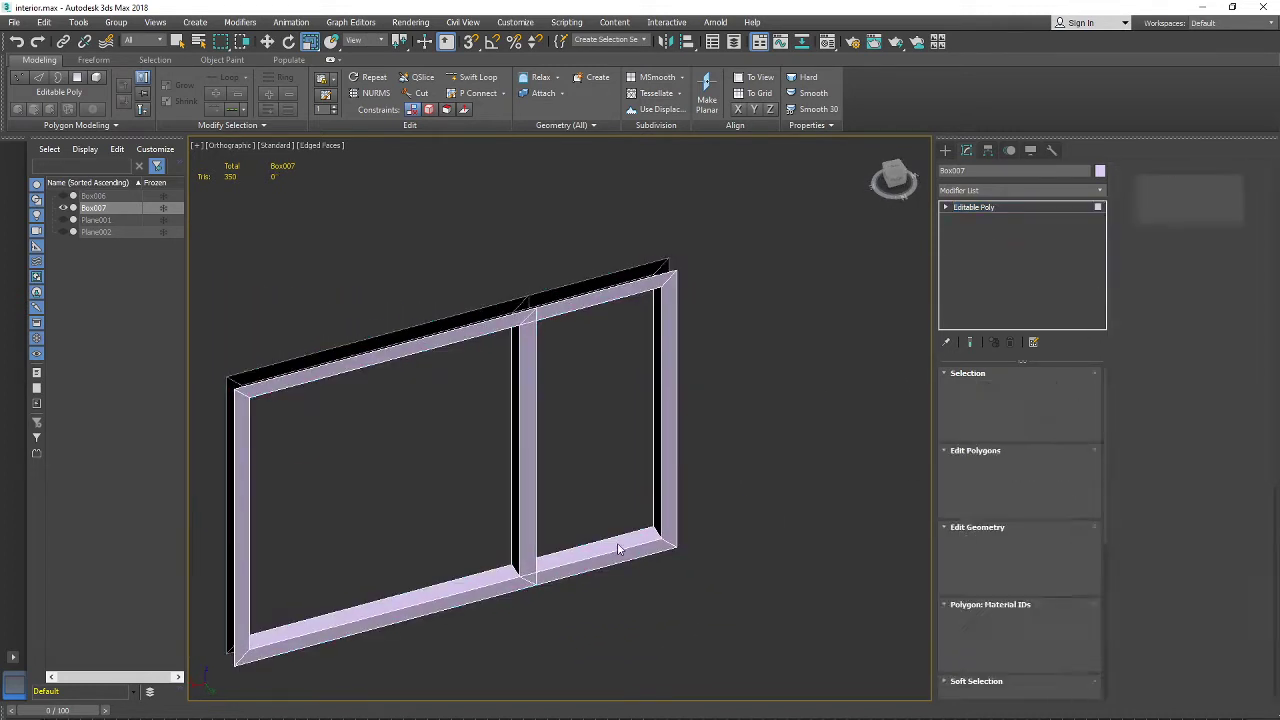
click(659, 500)
ctrl+click(628, 541)
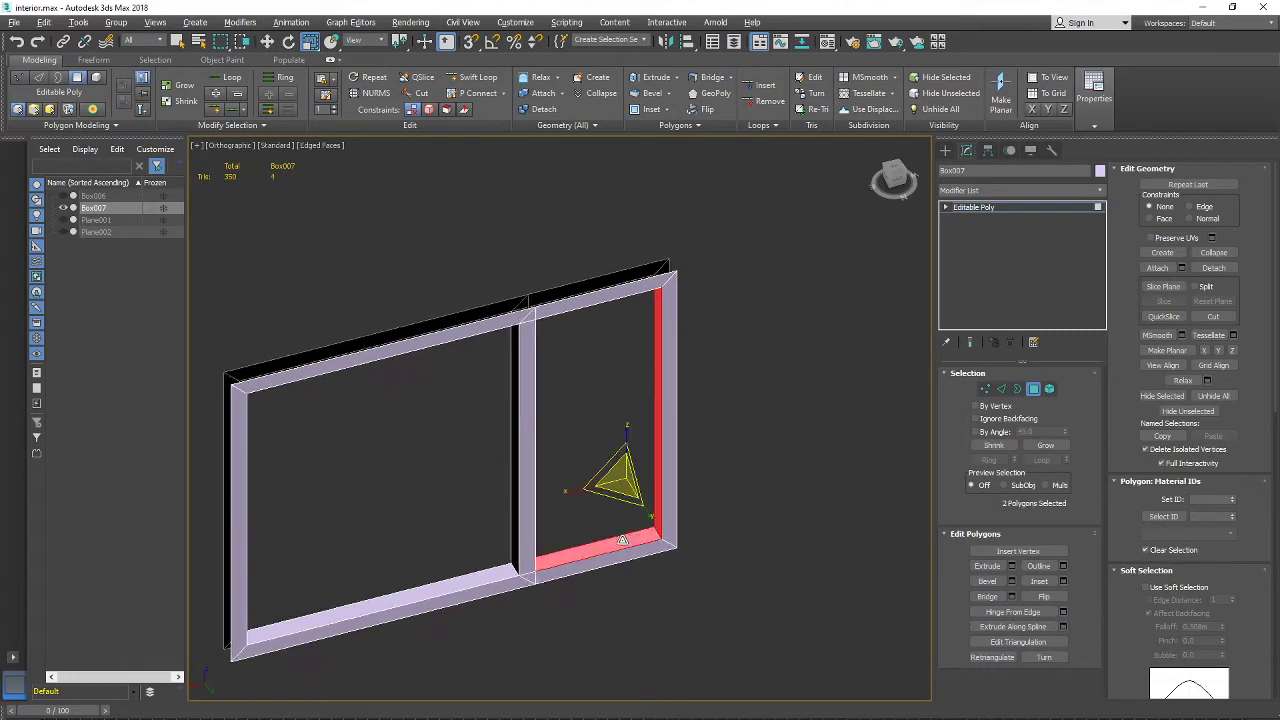
alt+middle_drag(628, 541, 628, 367)
ctrl+click(545, 444)
ctrl+click(591, 402)
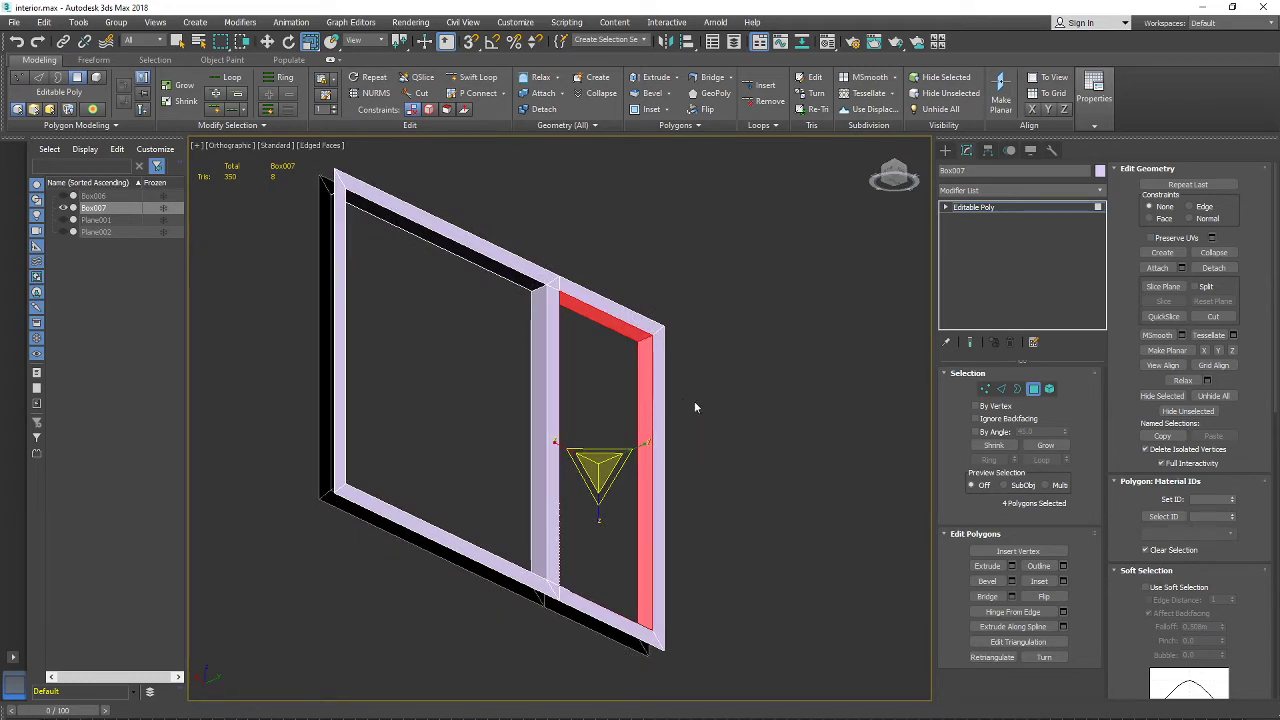
Step: Detach the four selected polygons of the narrow opening as a clone, creating a separate object
alt+middle_drag(640, 409, 476, 450)
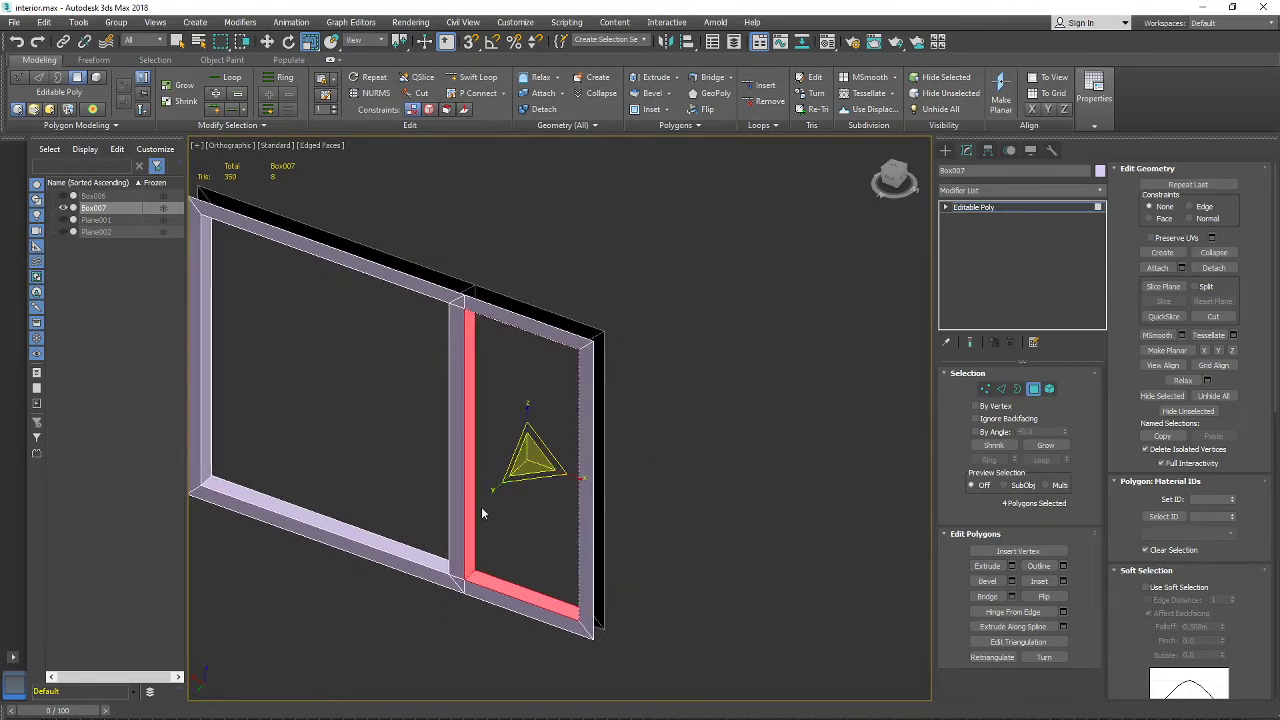
alt+middle_drag(481, 513, 555, 451)
alt+middle_drag(590, 552, 655, 504)
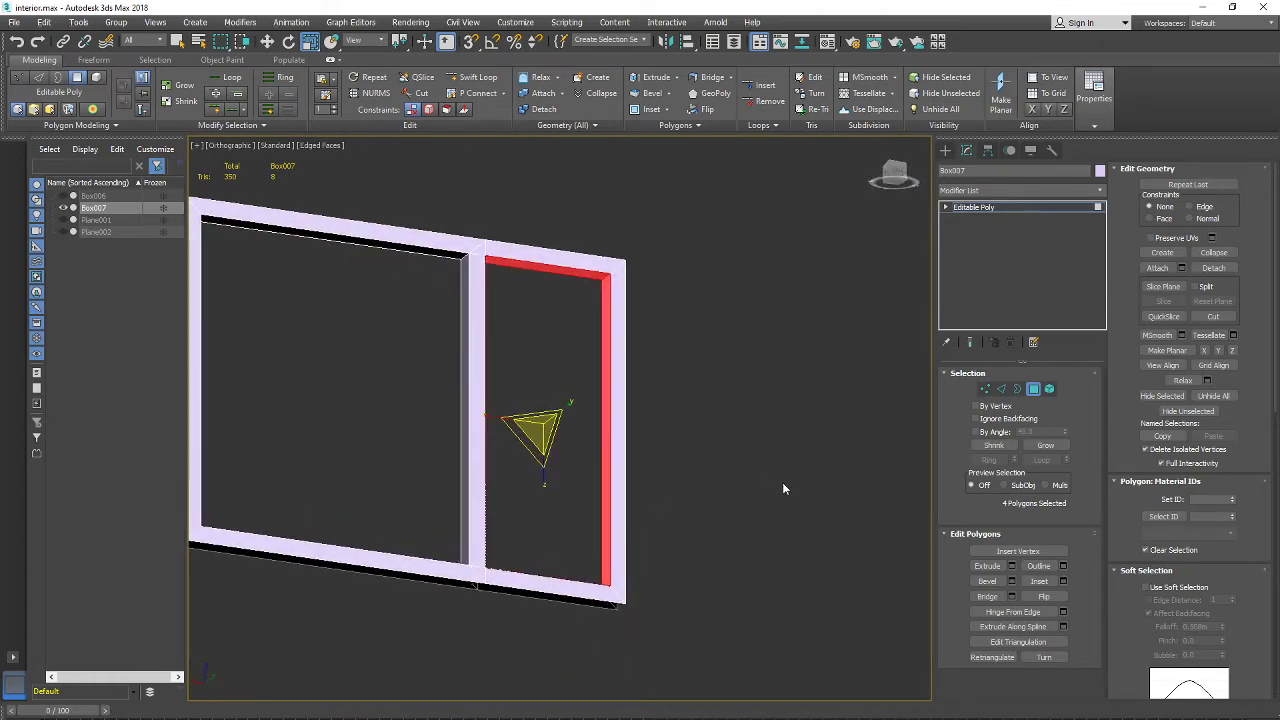
alt+middle_drag(668, 599, 663, 651)
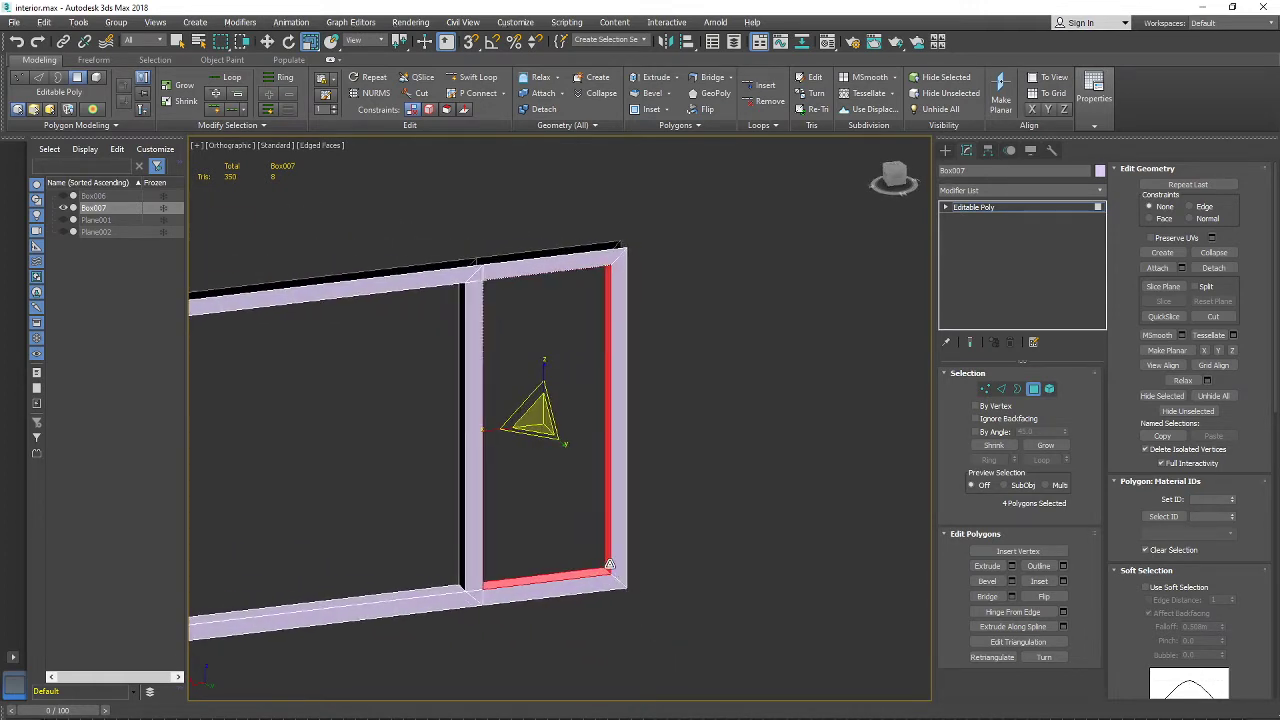
alt+middle_drag(621, 576, 712, 546)
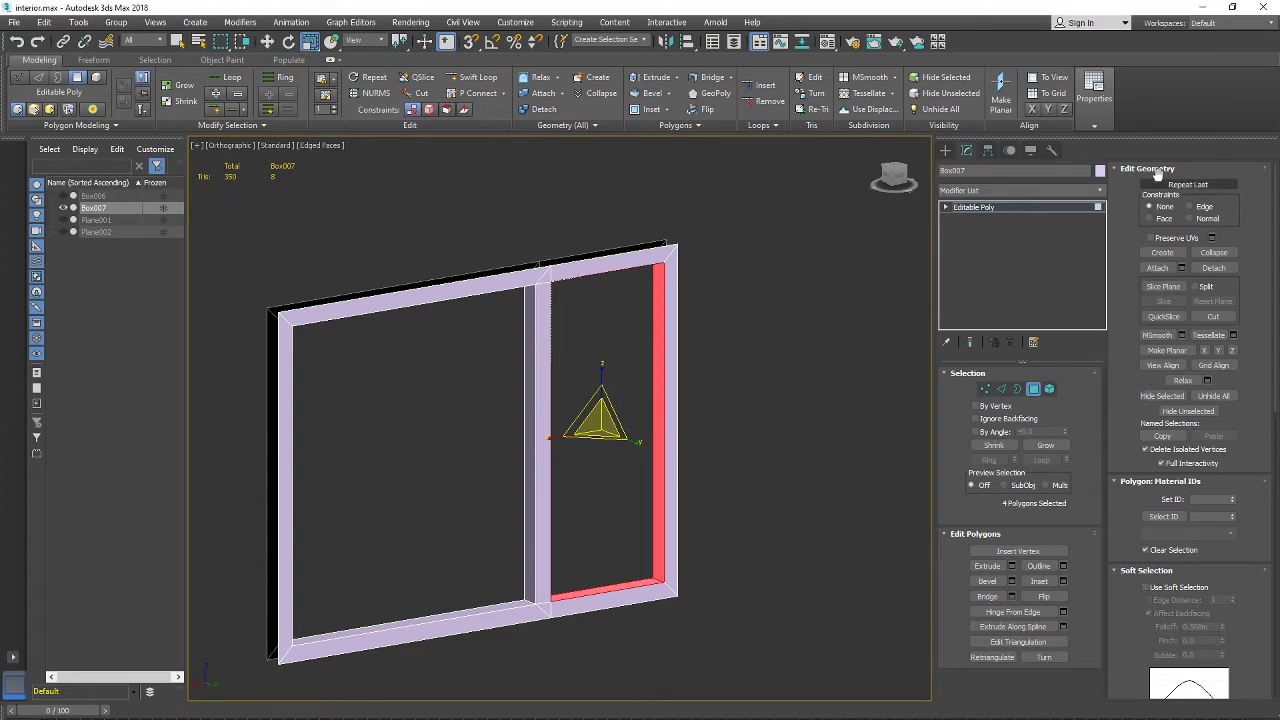
click(1210, 268)
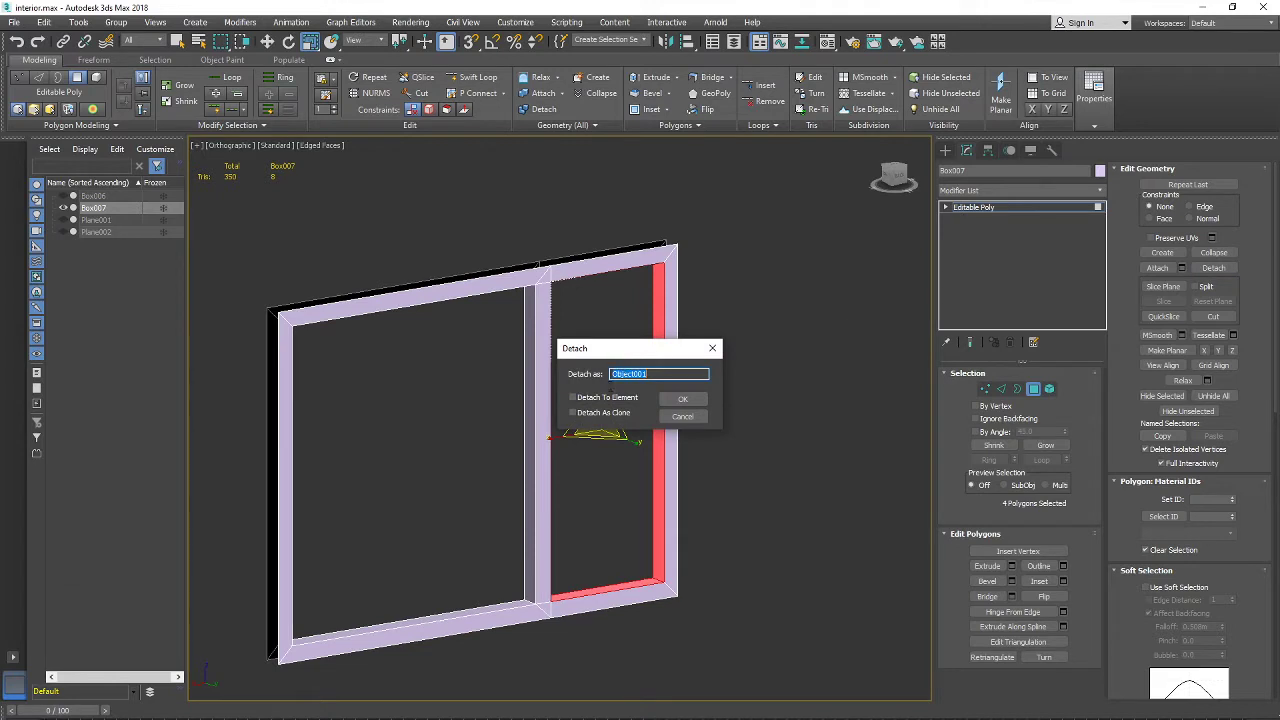
drag(569, 348, 614, 321)
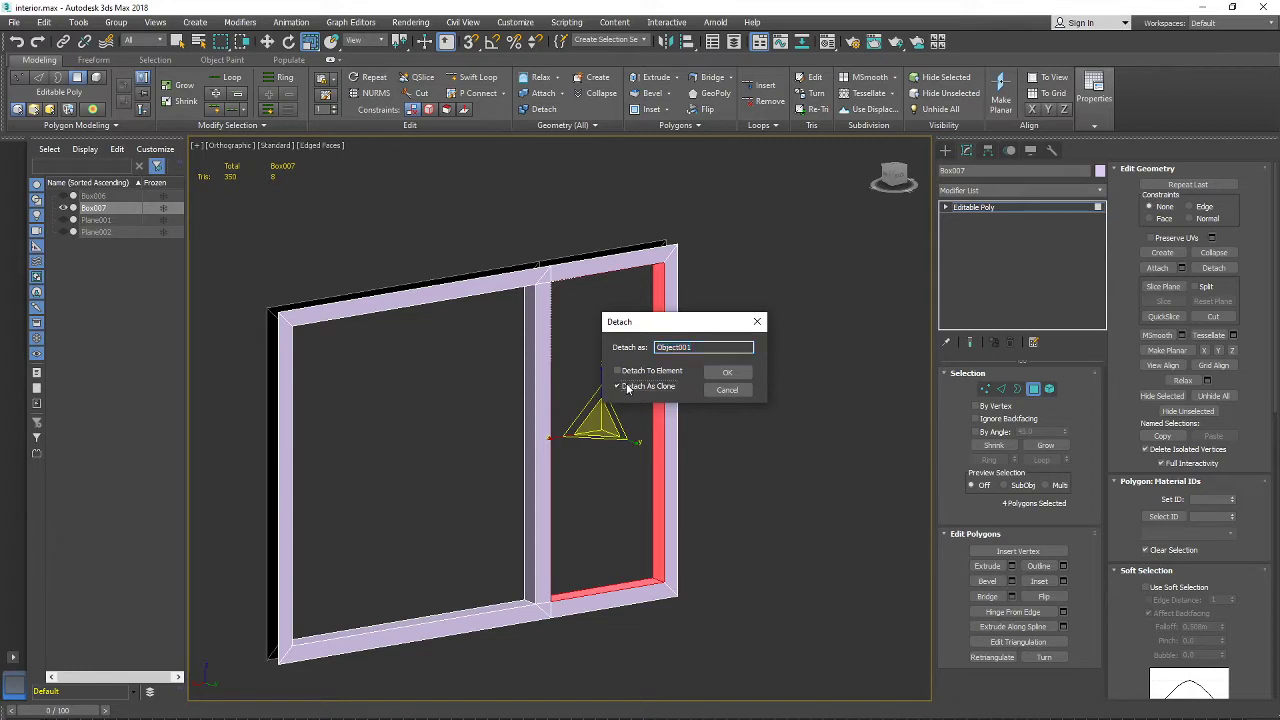
click(729, 372)
scroll(669, 366, up, 5)
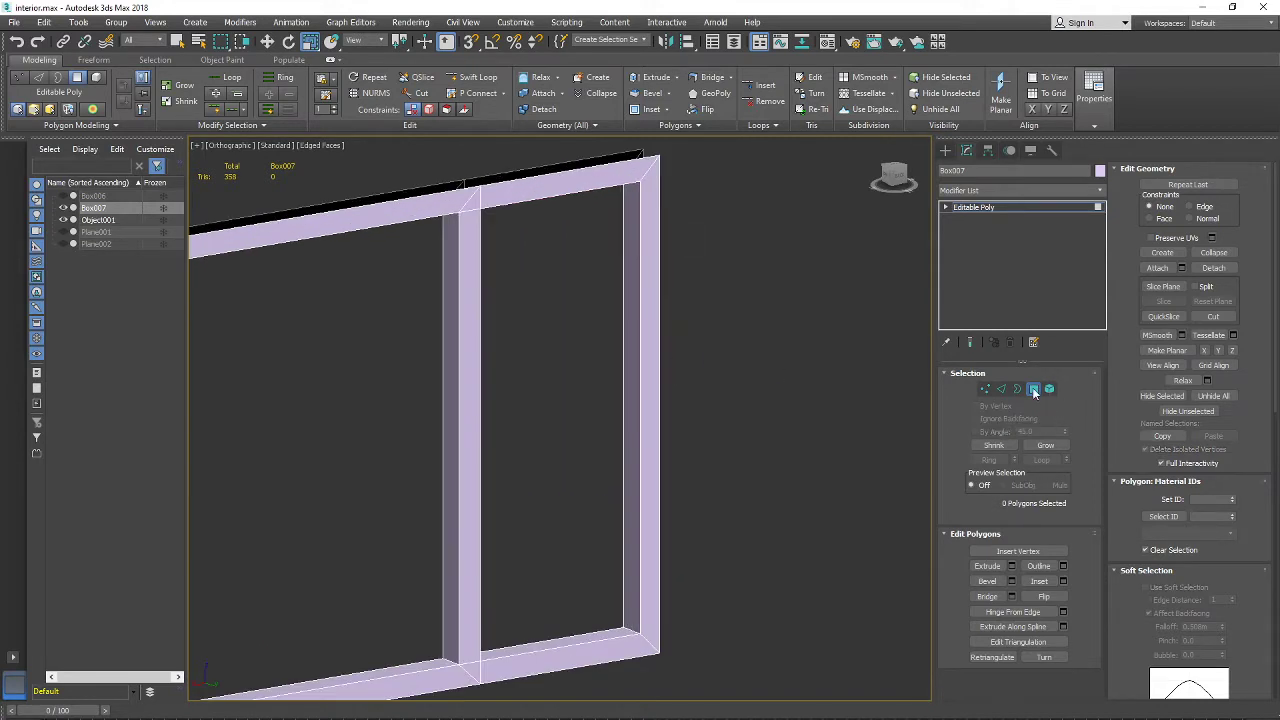
Step: Leave polygon editing on the window frame and select the detached inner ring around the narrow opening
click(1033, 388)
click(631, 481)
scroll(640, 465, down, 3)
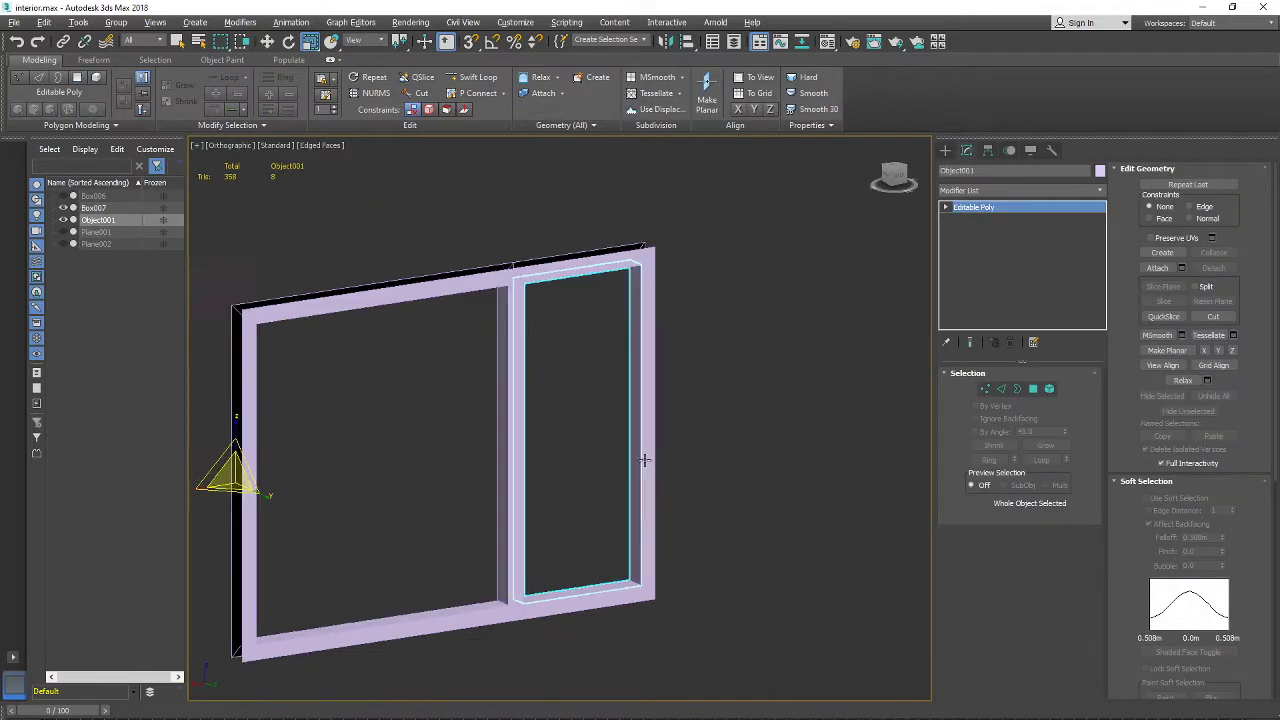
alt+middle_drag(643, 457, 566, 469)
scroll(578, 478, up, 3)
scroll(441, 307, down, 6)
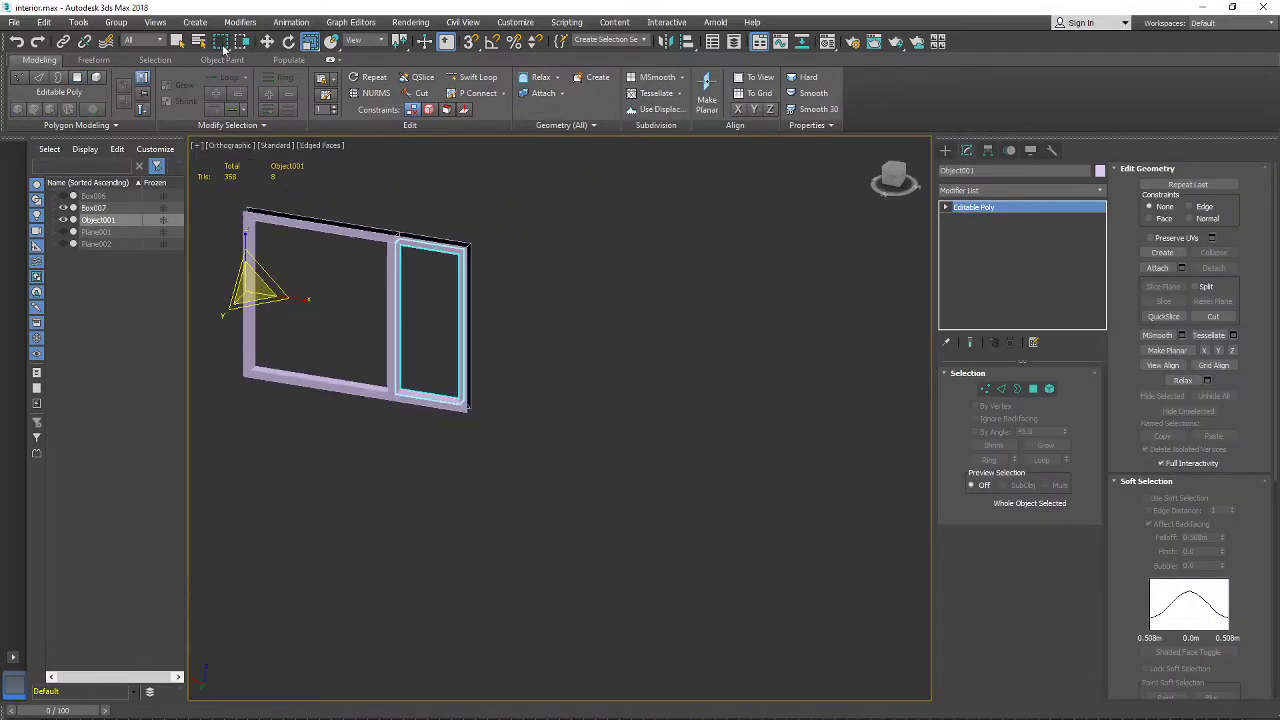
Step: Try moving the detached inner ring away from the window frame
click(267, 42)
drag(224, 305, 294, 300)
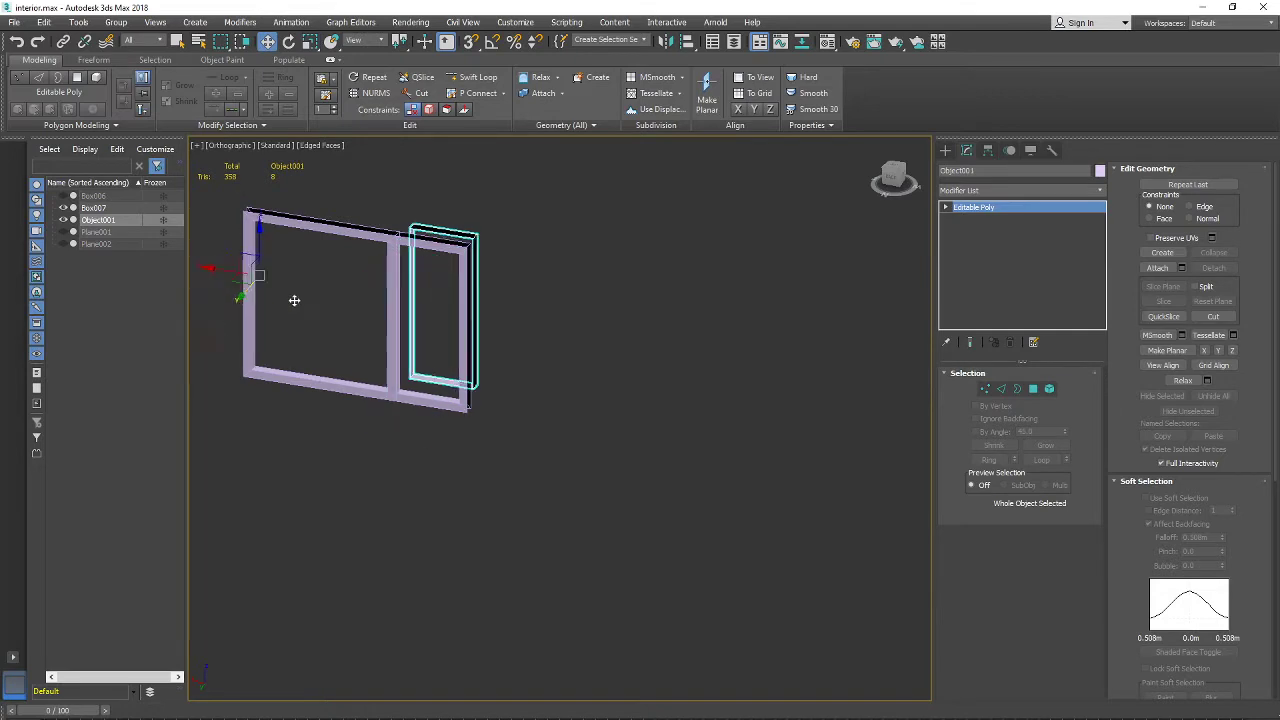
alt+middle_drag(294, 300, 500, 339)
scroll(537, 337, up, 3)
scroll(540, 400, down, 3)
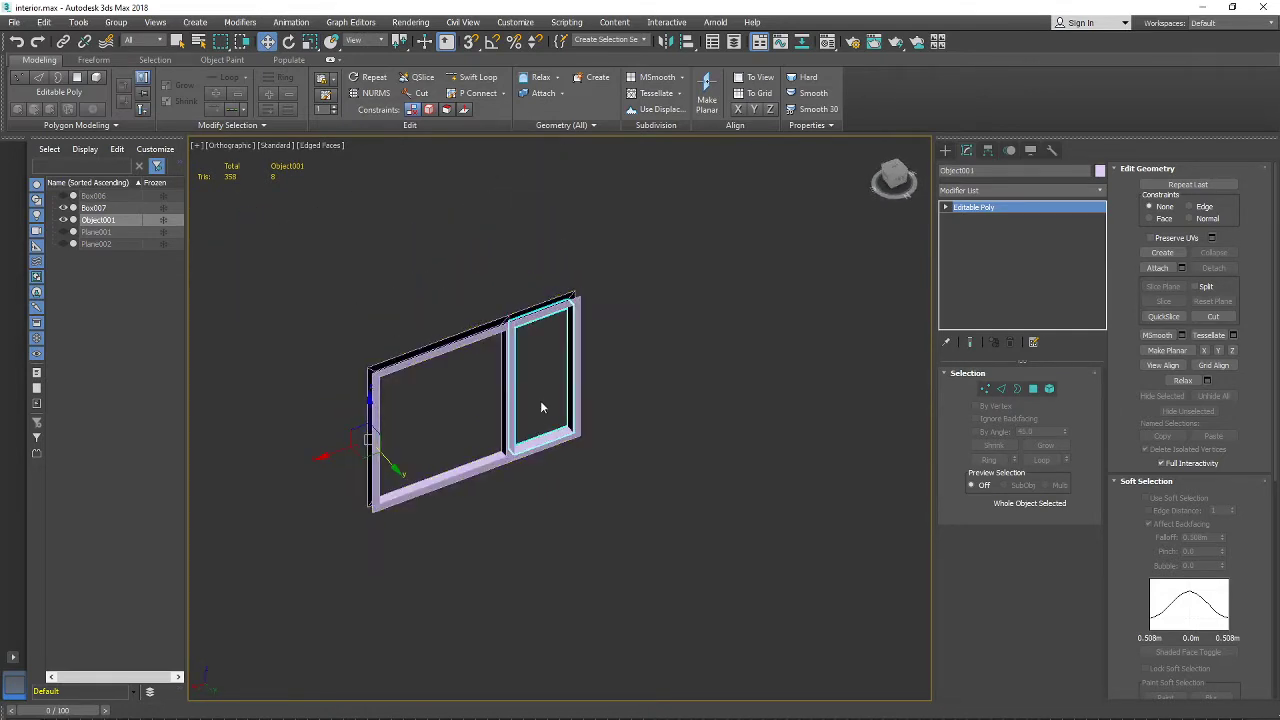
alt+middle_drag(541, 407, 474, 366)
mouse_move(358, 324)
mouse_down()
mouse_move(305, 370)
mouse_move(355, 322)
mouse_up()
alt+middle_drag(478, 330, 582, 340)
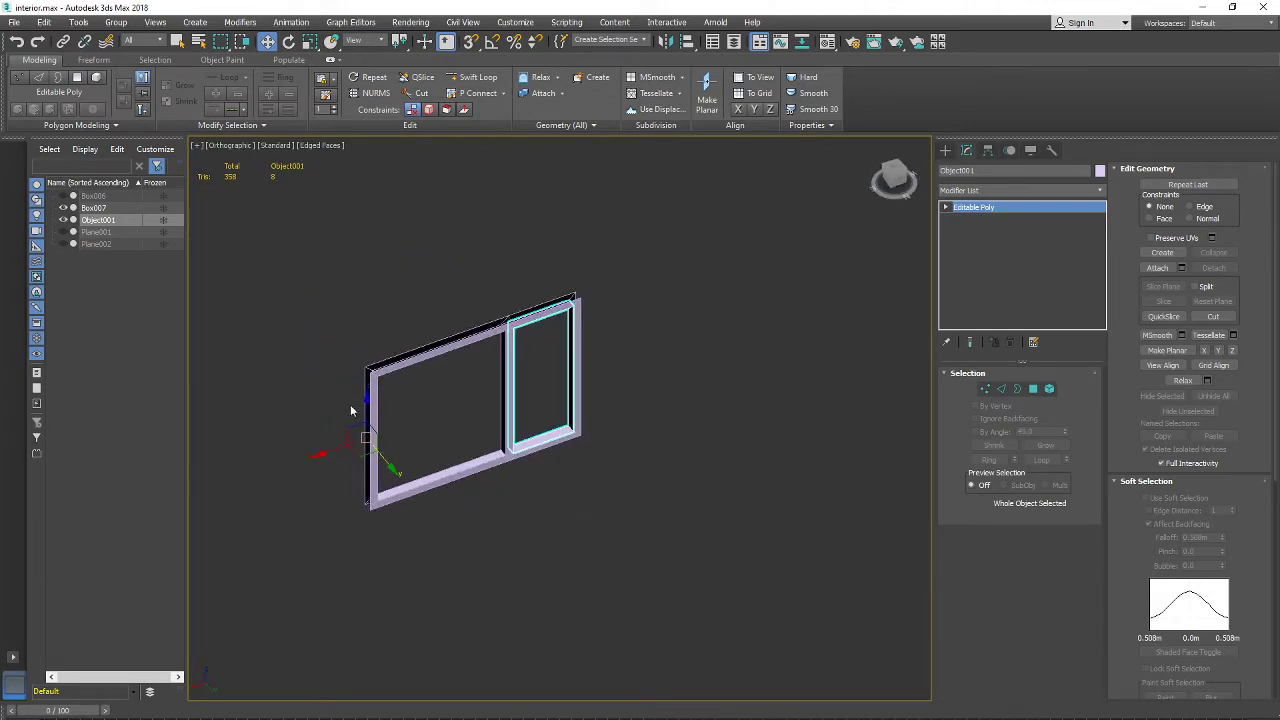
alt+middle_drag(335, 440, 311, 383)
scroll(330, 410, up, 2)
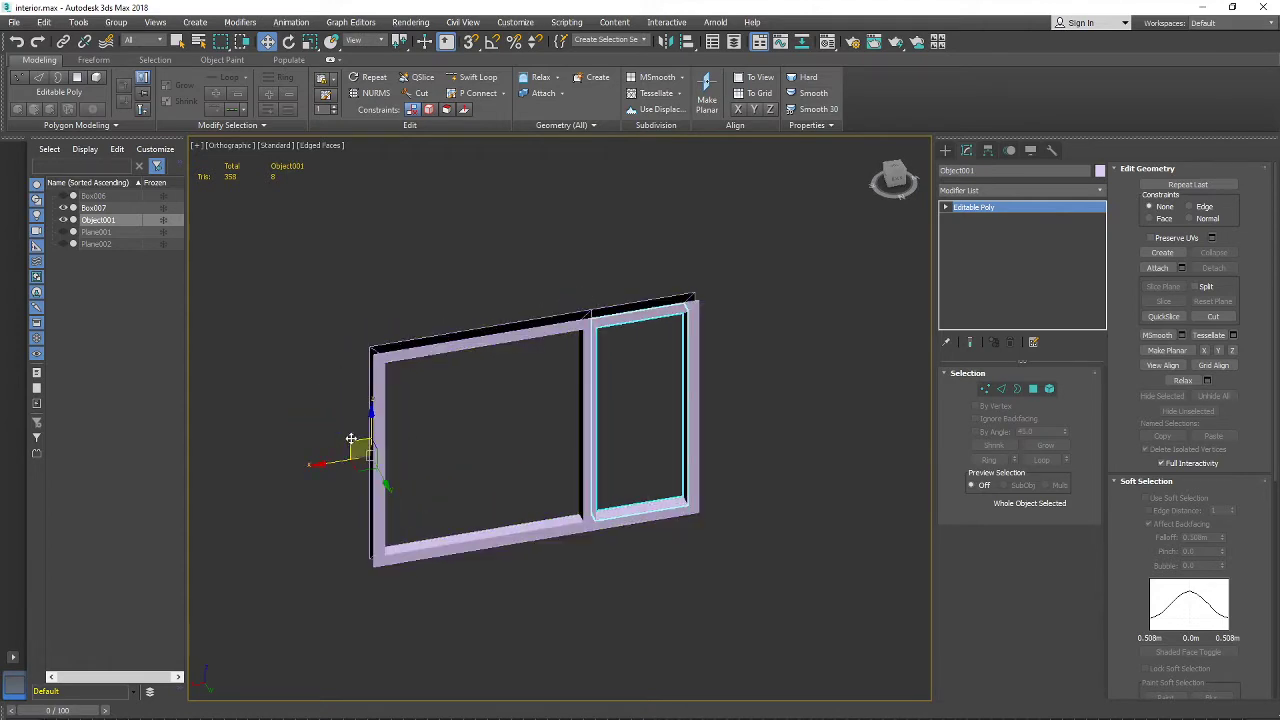
Step: Restrict transforms on the detached inner ring to its pivot with Affect Pivot Only
alt+middle_drag(395, 460, 417, 429)
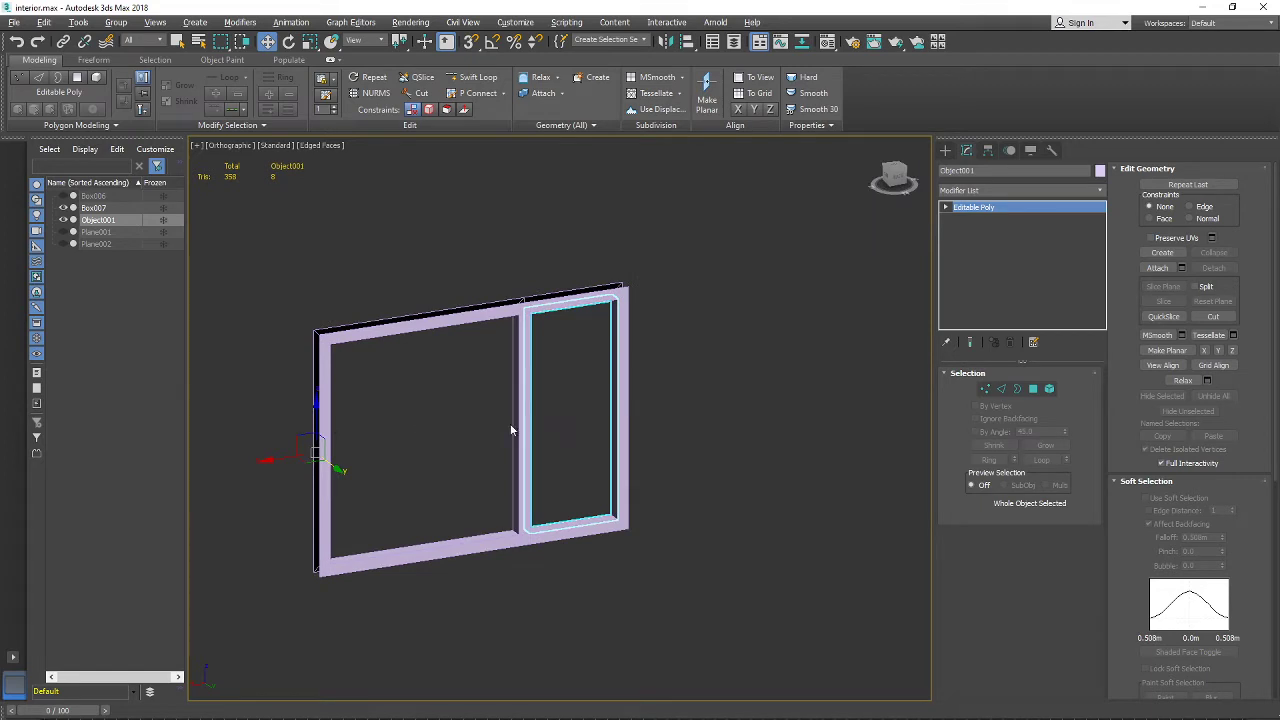
alt+middle_drag(511, 429, 581, 389)
scroll(576, 330, up, 3)
scroll(585, 352, down, 2)
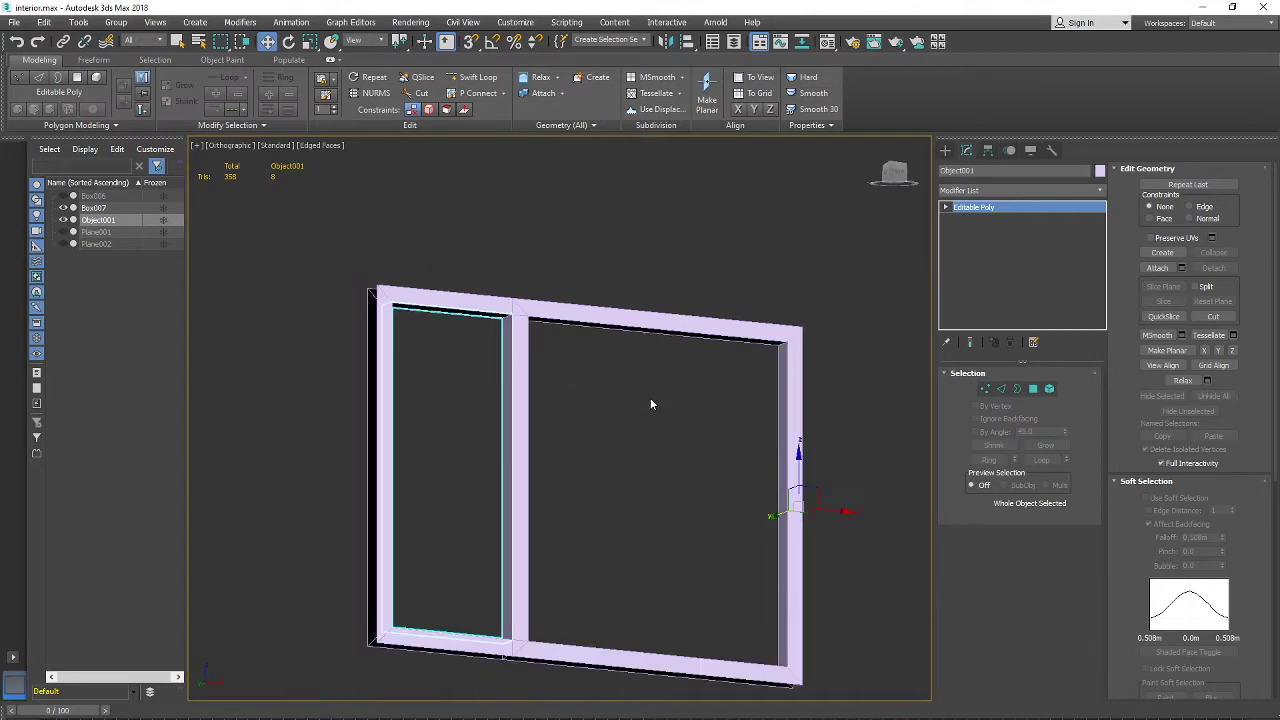
click(988, 151)
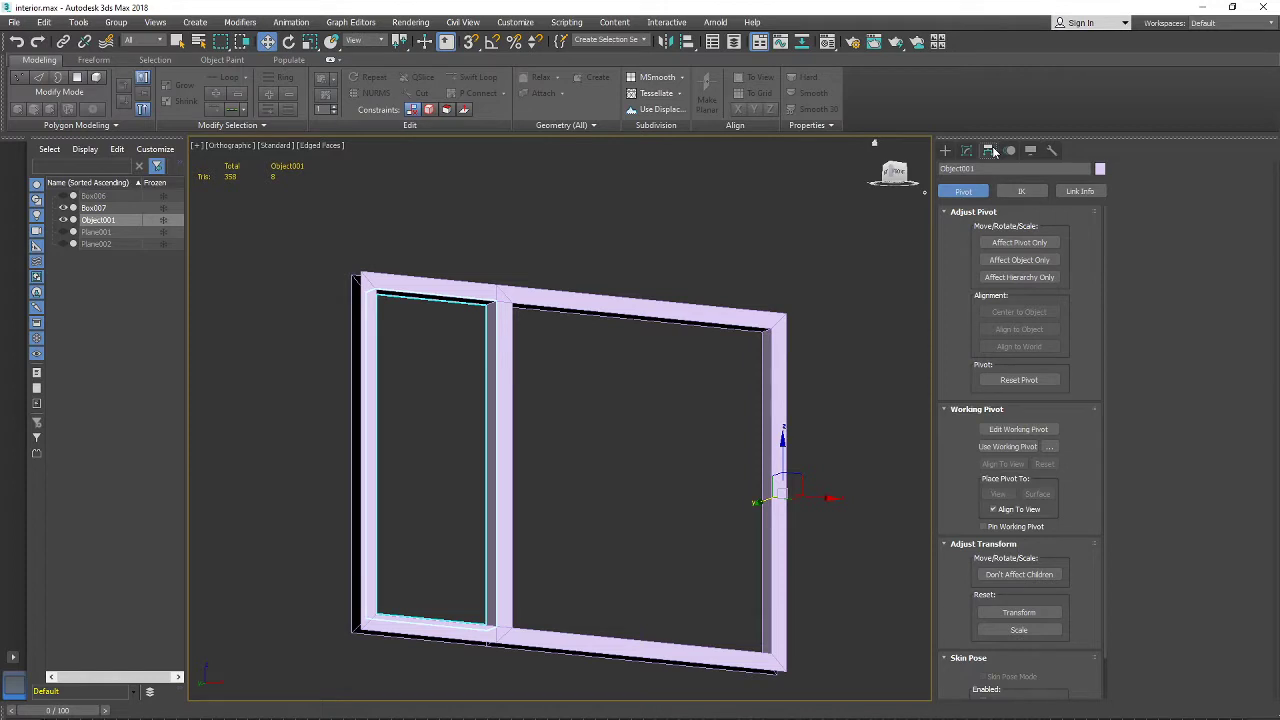
click(1017, 243)
click(1024, 243)
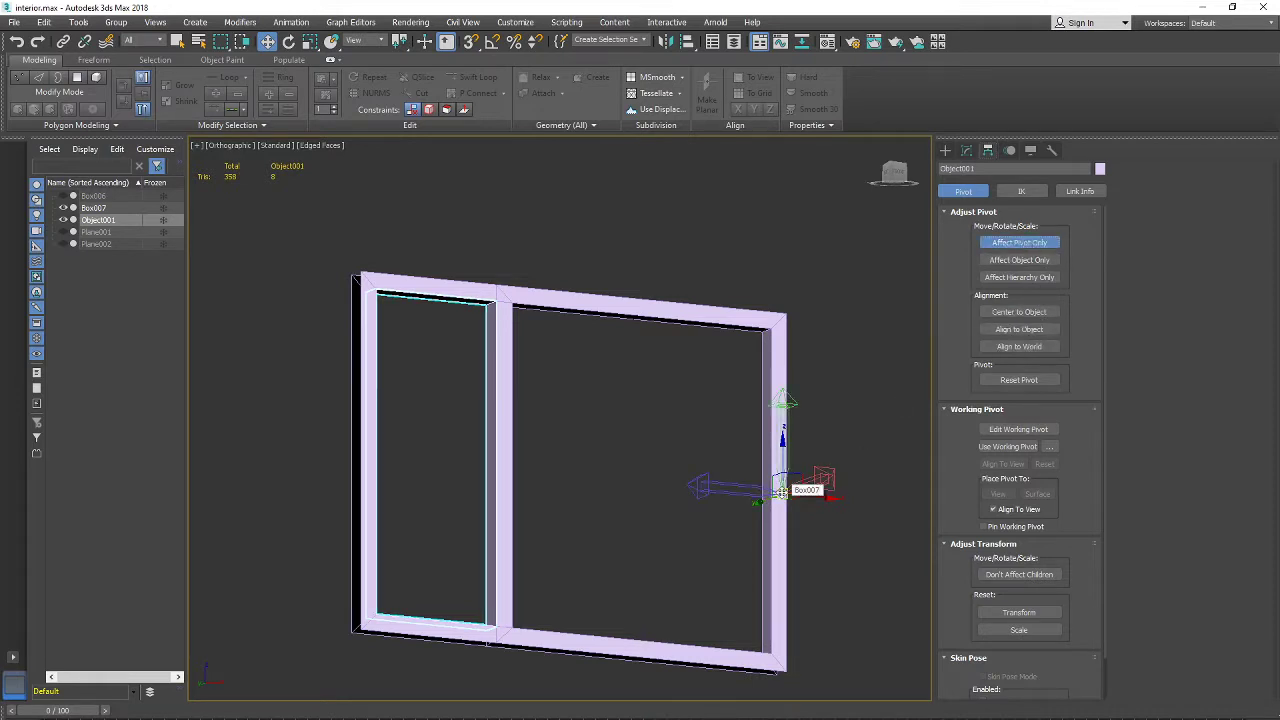
Step: Turn on 3D snapping and check that Vertex is enabled in the grid and snap settings
click(471, 45)
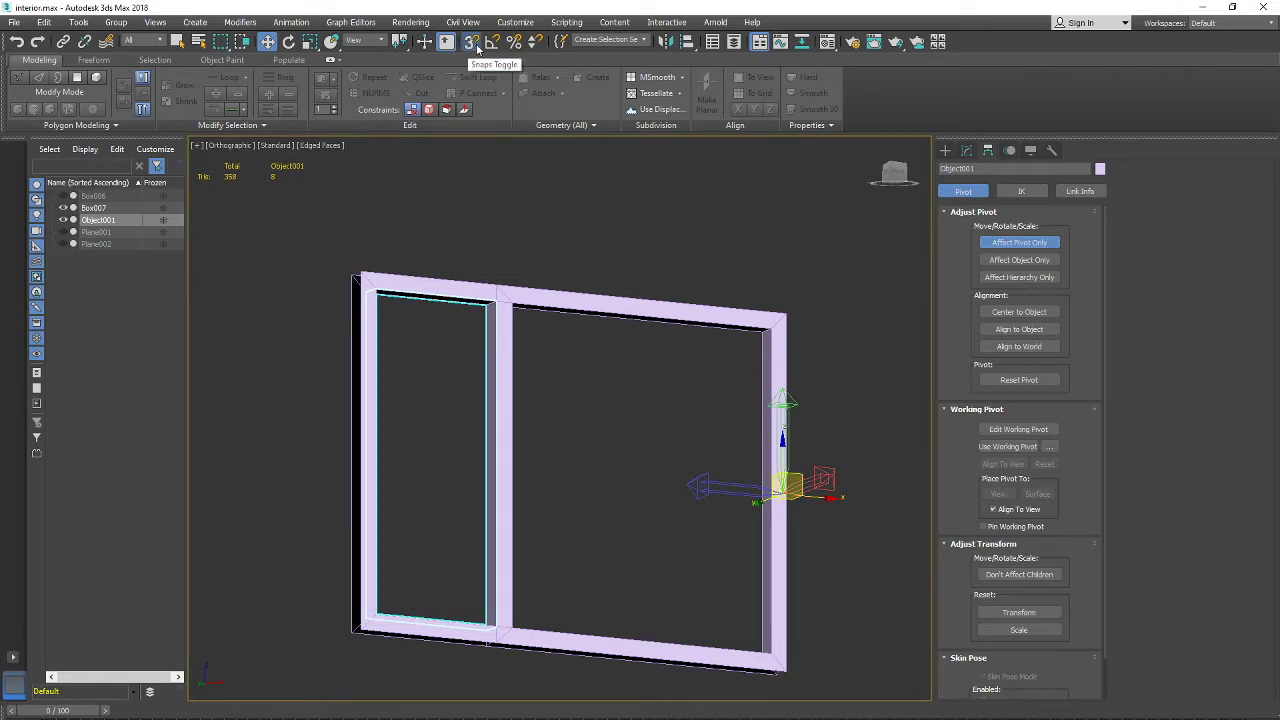
alt+middle_drag(812, 469, 820, 390)
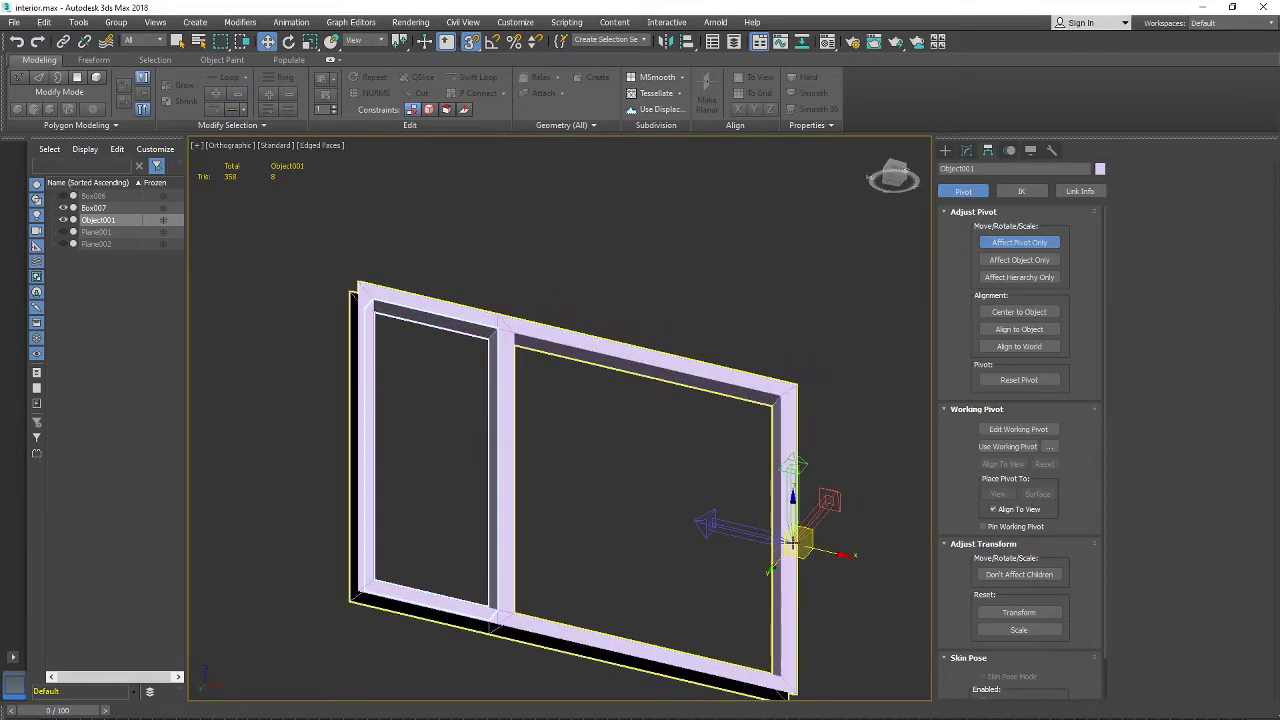
right_click(471, 43)
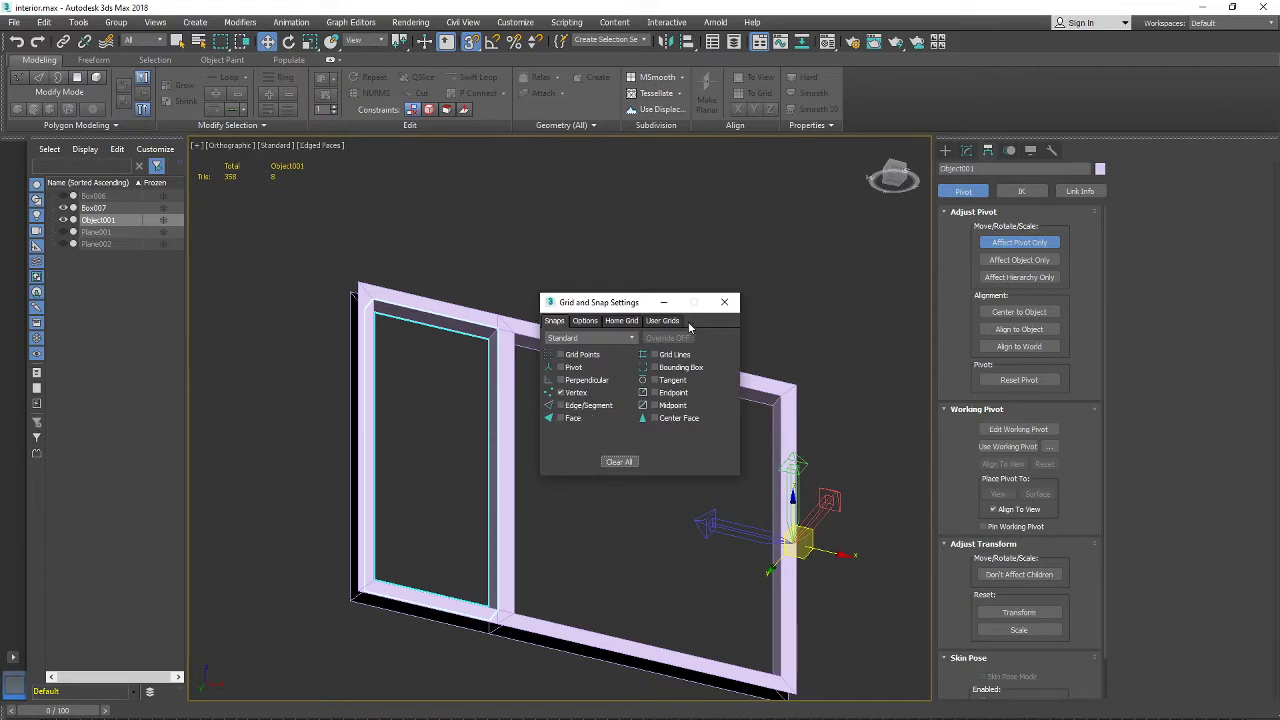
click(724, 302)
Step: Snap the inner ring's pivot to its upper corner vertex beside the vertical divider, then finish pivot editing
drag(790, 545, 498, 330)
alt+middle_drag(498, 330, 577, 403)
middle_drag(577, 403, 665, 465)
click(1019, 242)
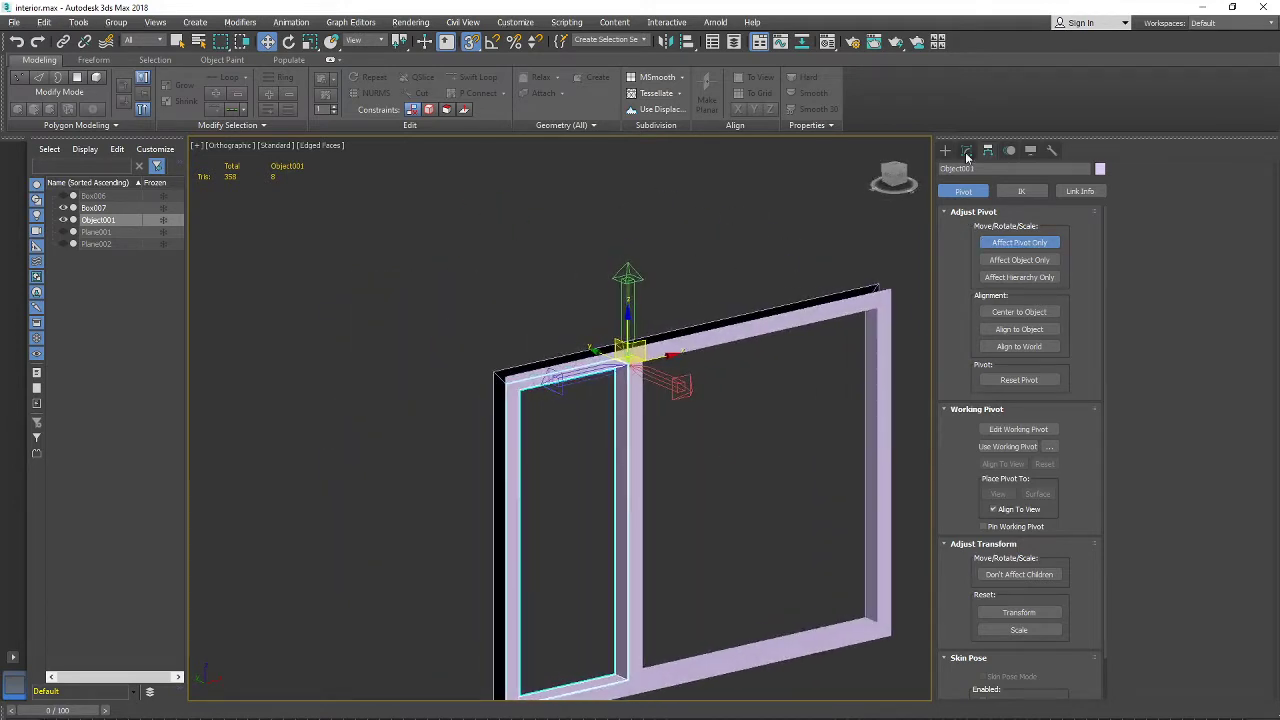
click(966, 150)
alt+middle_drag(857, 266, 680, 382)
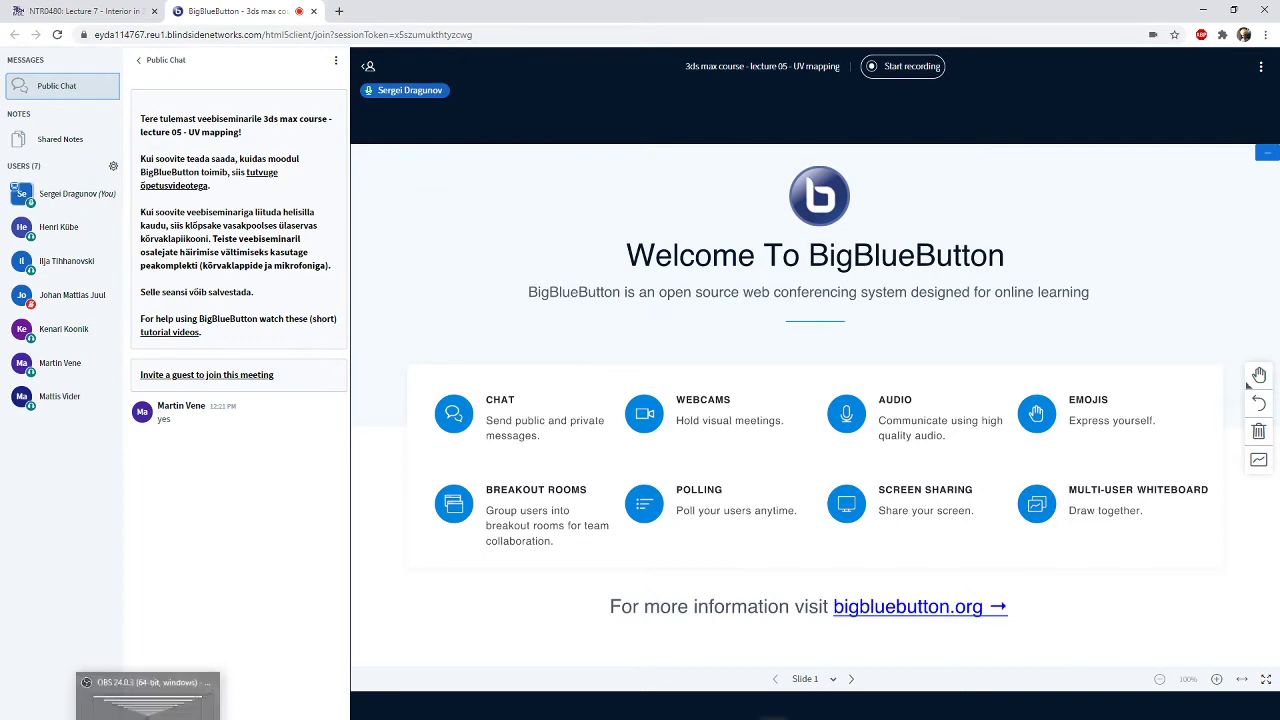
Step: Share the entire screen in the BigBlueButton meeting in the browser, then return to 3ds Max
click(899, 719)
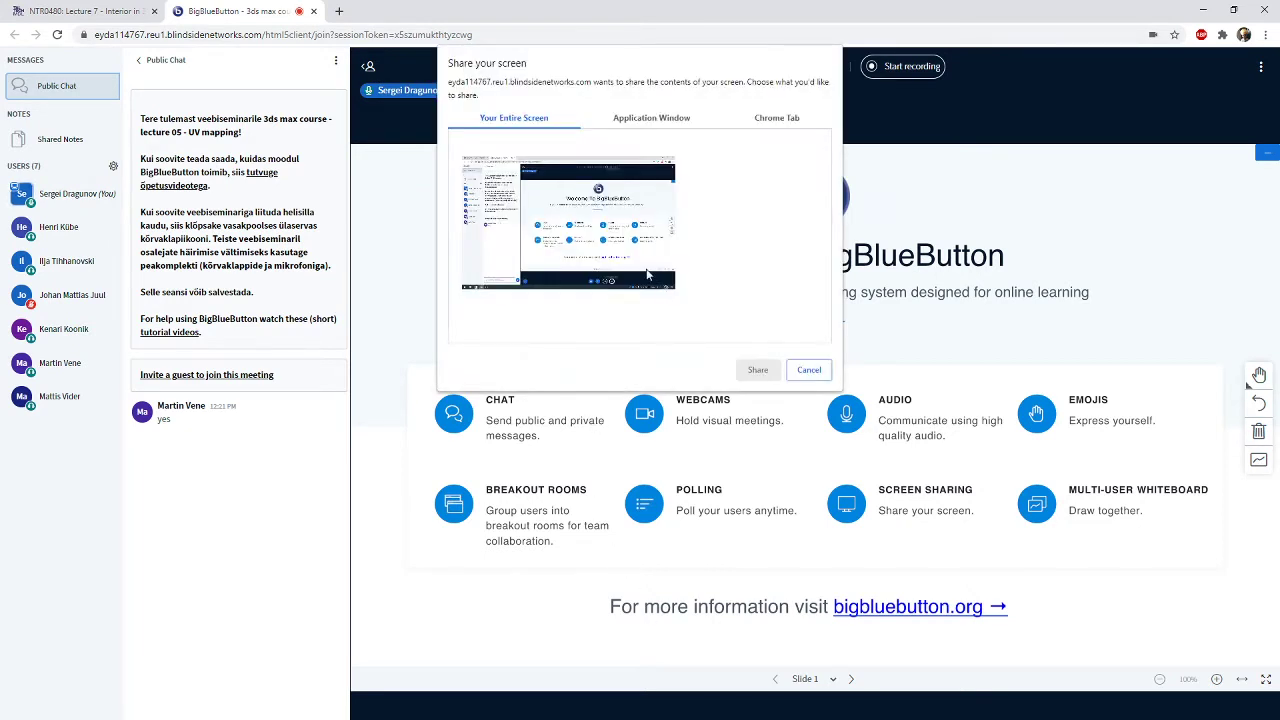
click(651, 268)
click(758, 370)
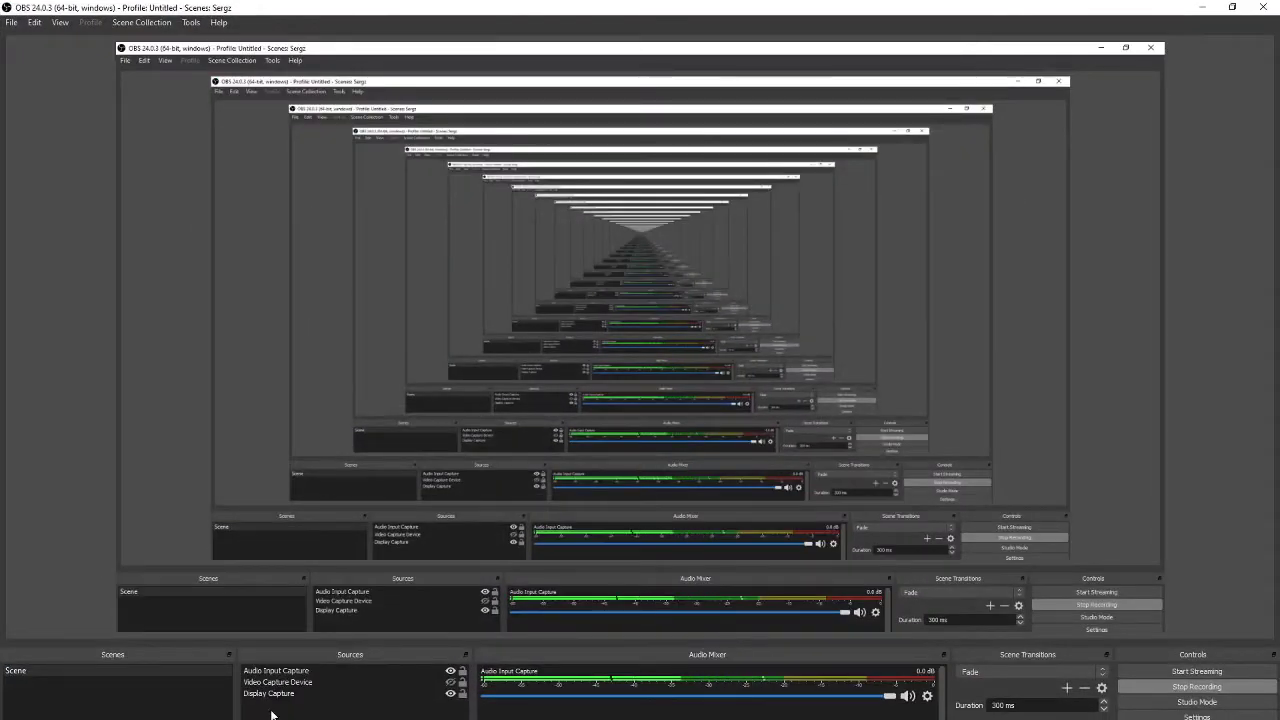
click(1201, 10)
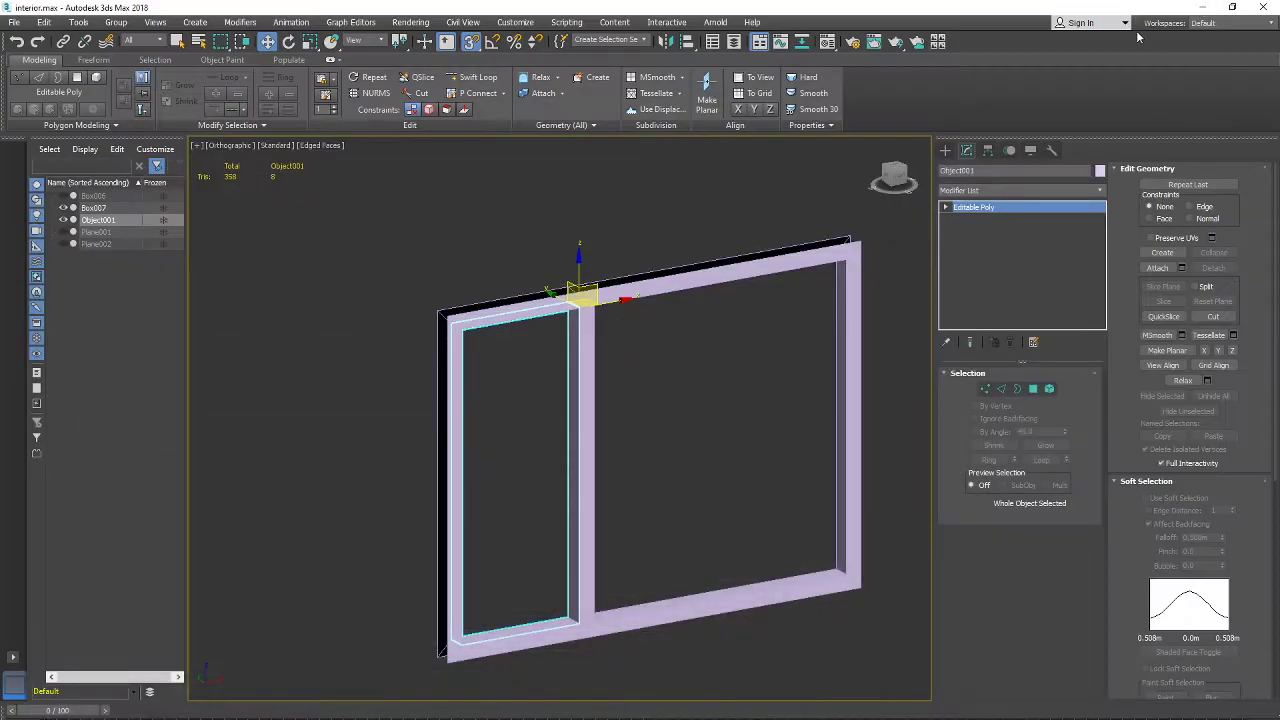
middle_drag(589, 310, 542, 247)
scroll(542, 247, up, 2)
alt+middle_drag(614, 269, 655, 291)
scroll(622, 262, down, 2)
middle_drag(655, 291, 736, 312)
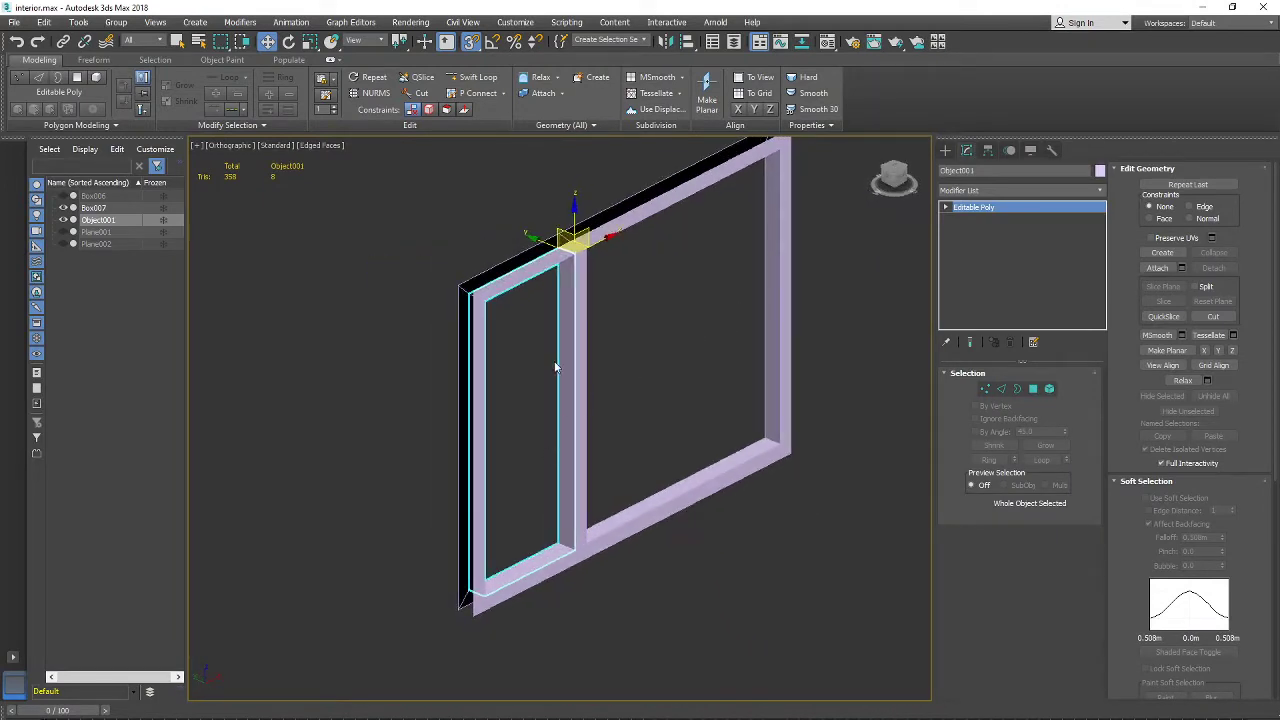
Step: Add a Shell modifier to the detached inner ring in the narrow pane
mouse_move(555, 362)
alt+middle_down()
mouse_move(628, 382)
mouse_move(503, 354)
mouse_move(619, 372)
mouse_move(574, 351)
alt+middle_up()
scroll(586, 370, up, 1)
scroll(586, 370, down, 2)
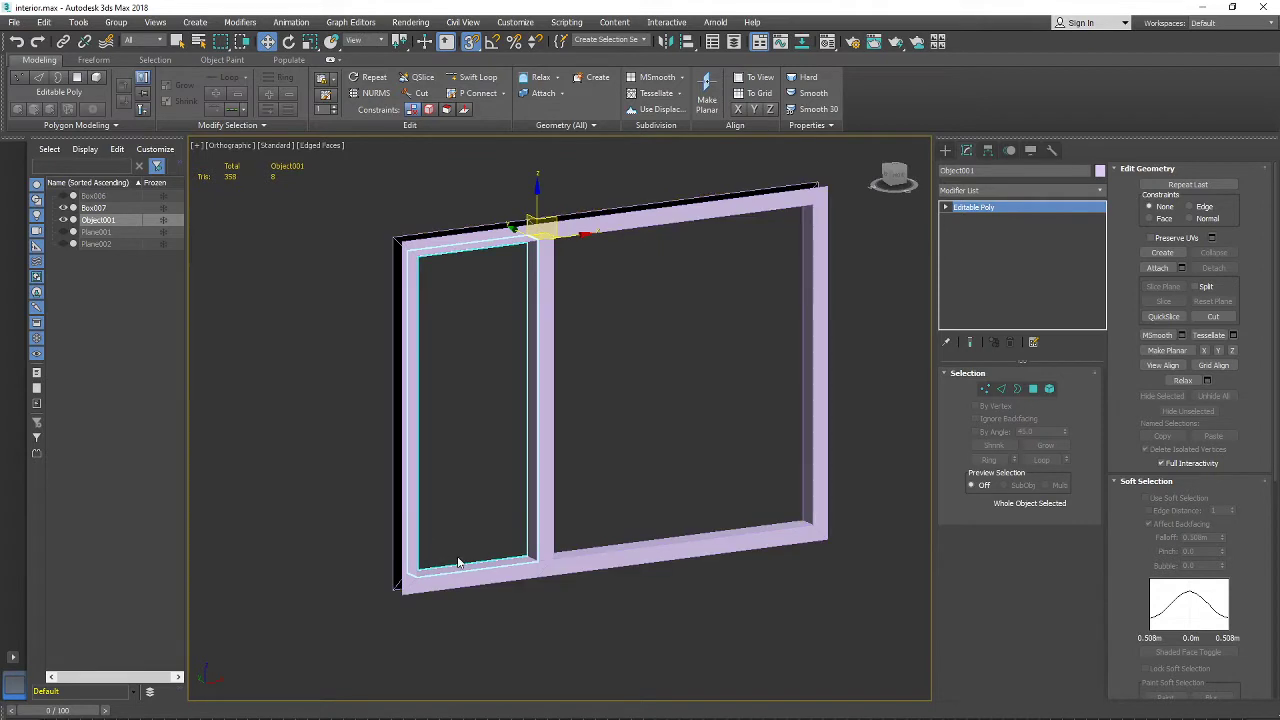
scroll(521, 526, up, 3)
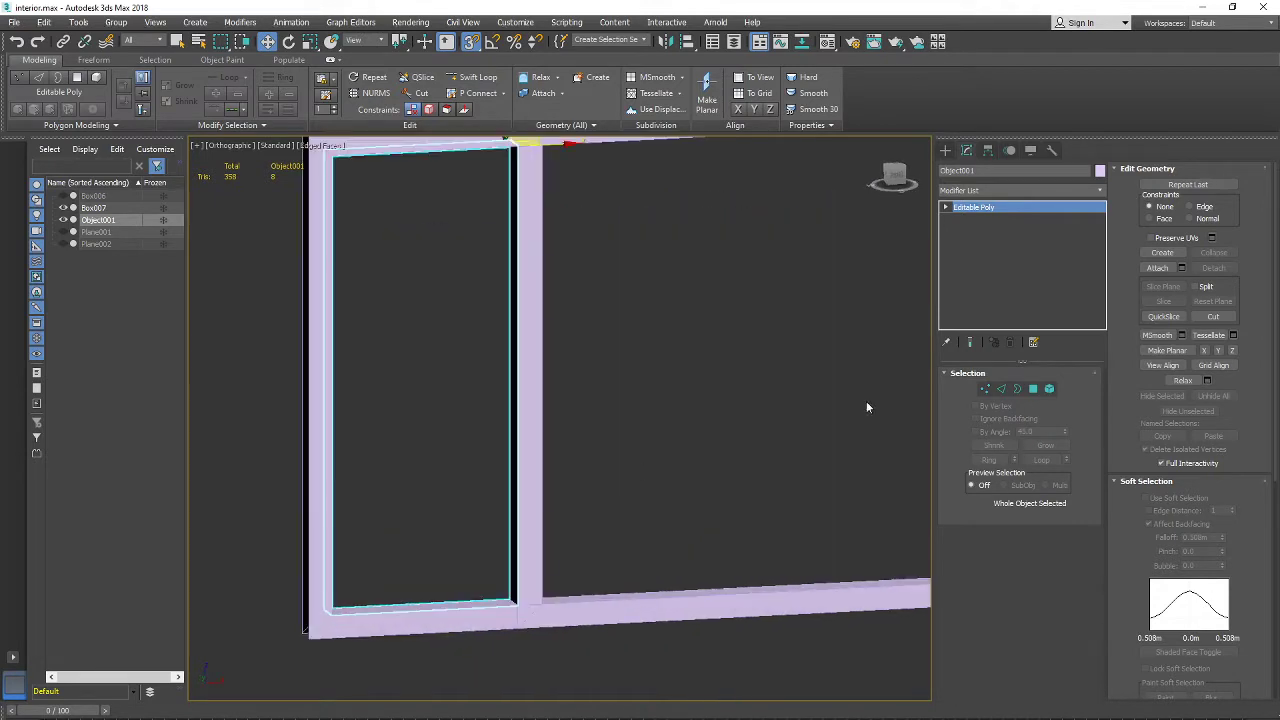
click(1013, 189)
scroll(1014, 461, down, 5)
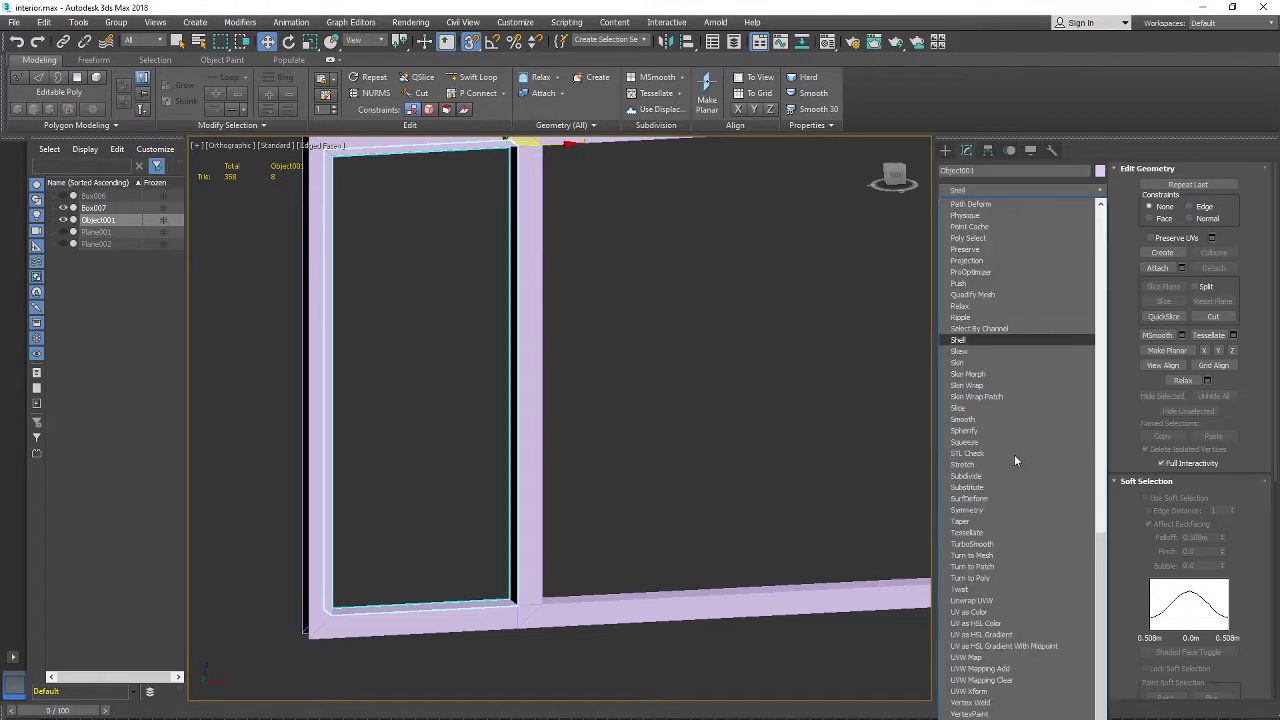
click(993, 342)
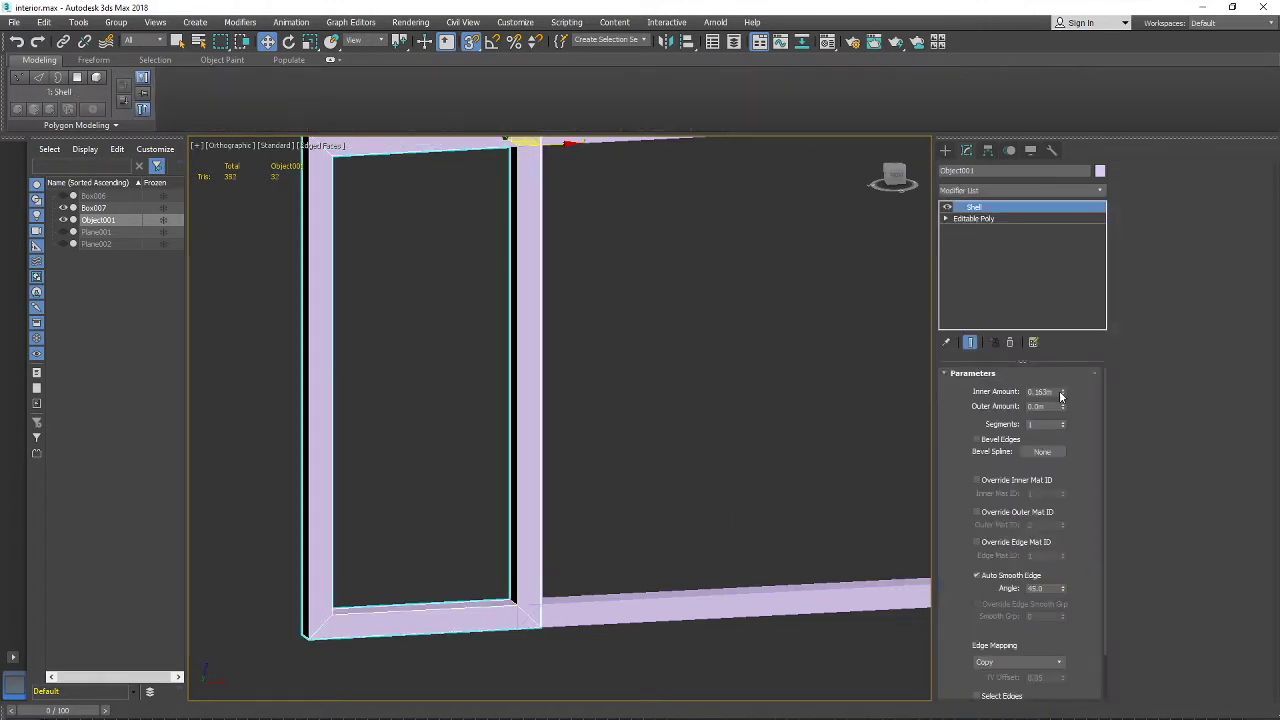
Step: Set the Shell's inner amount to 0 m and its outer amount to 0.117 m to thicken the sash
drag(1061, 397, 1119, 340)
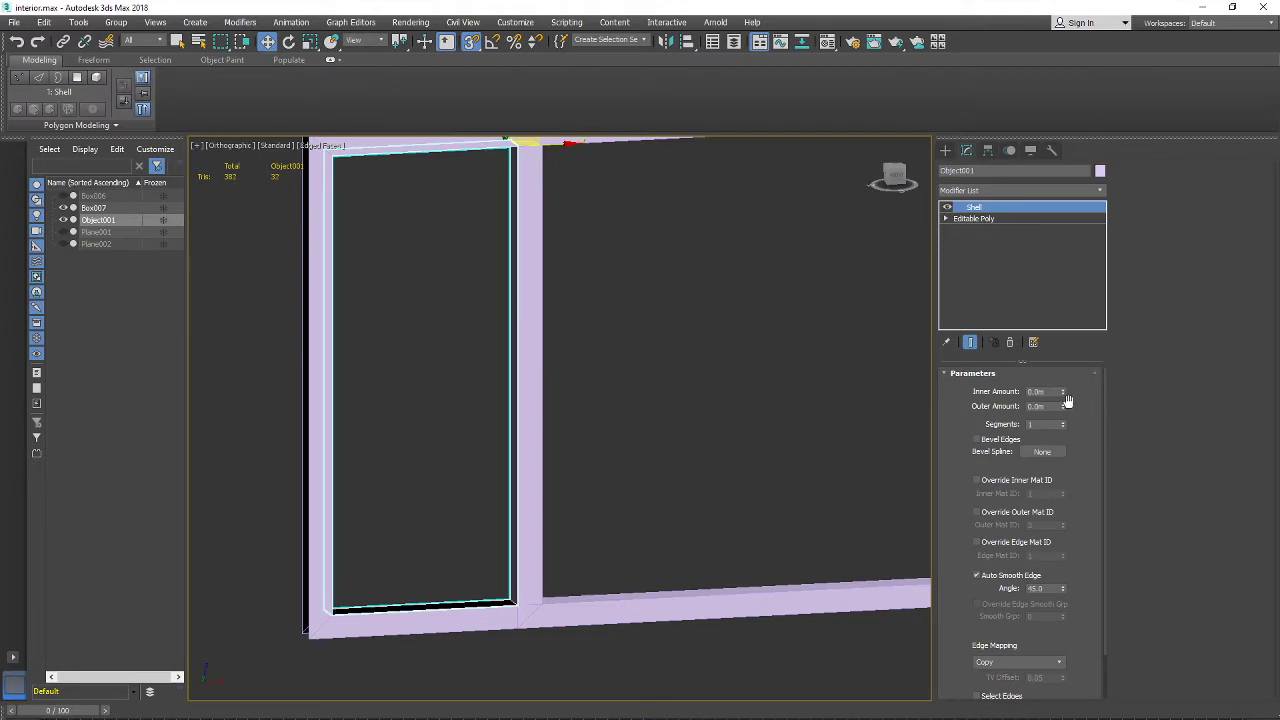
drag(1065, 410, 1059, 137)
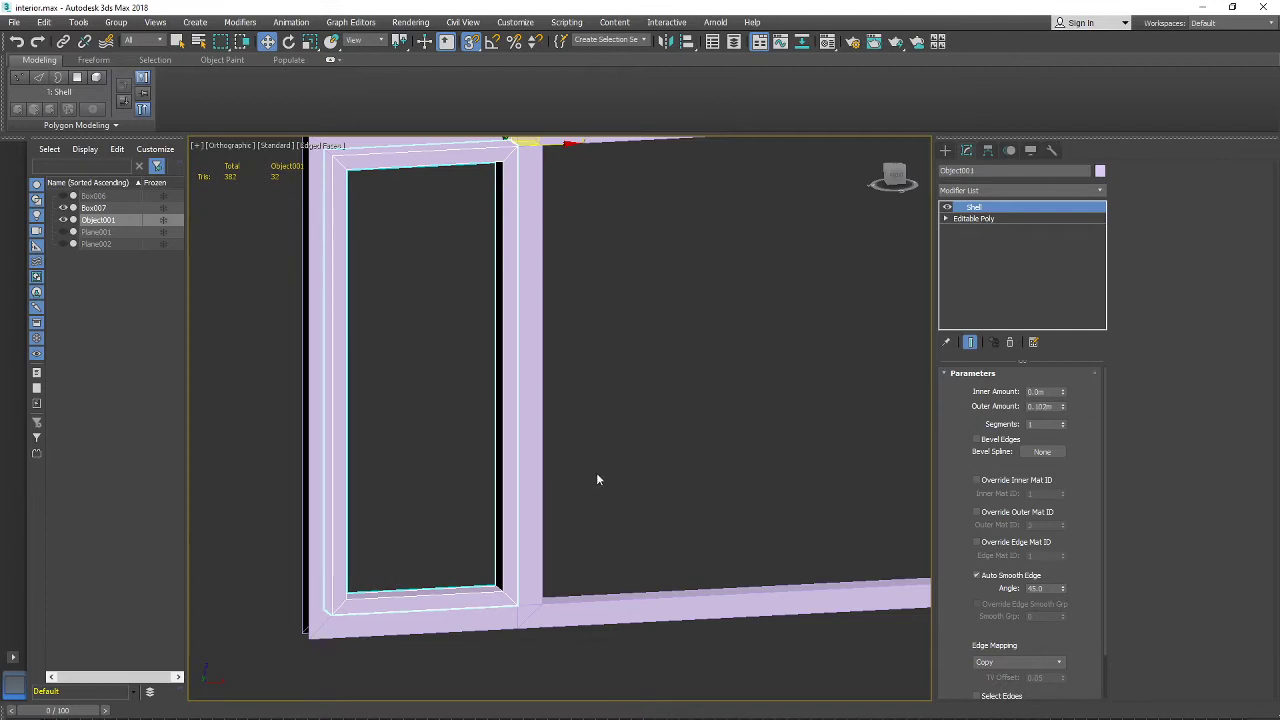
scroll(557, 337, down, 5)
scroll(571, 386, up, 2)
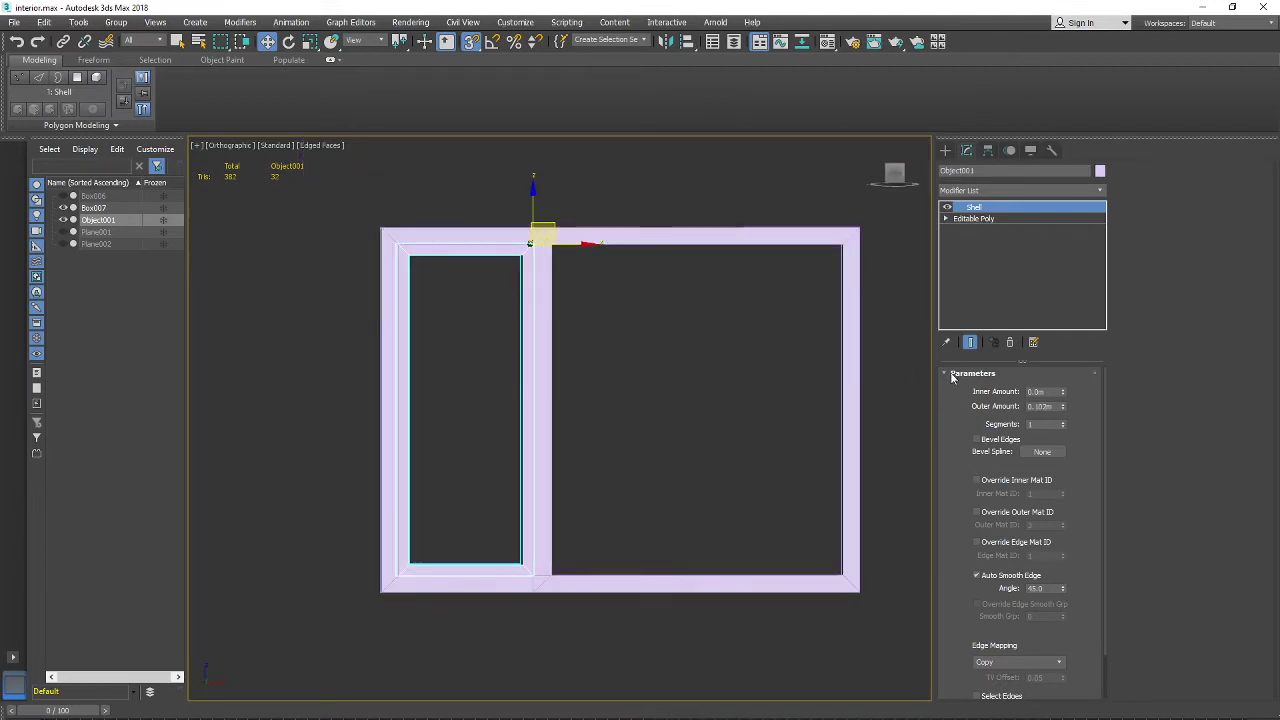
drag(1065, 407, 1057, 367)
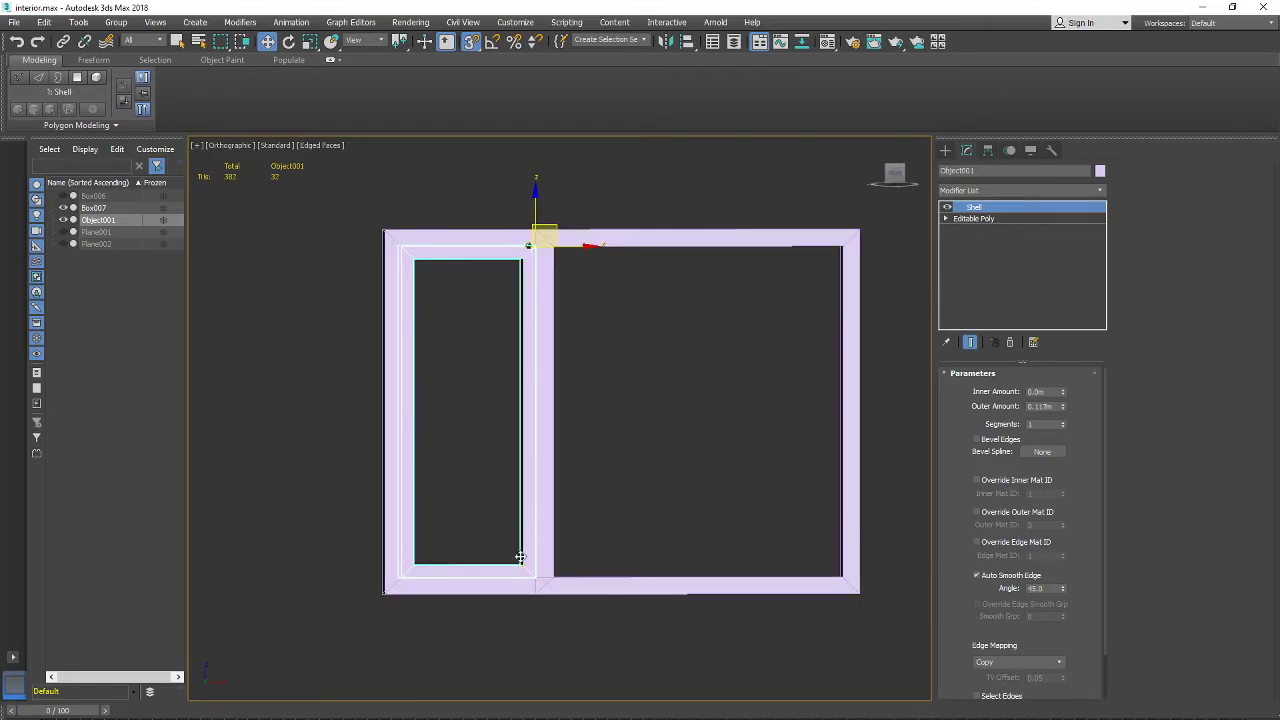
Step: Collapse the sash's modifier stack to an Editable Mesh and accept the warning
right_click(994, 209)
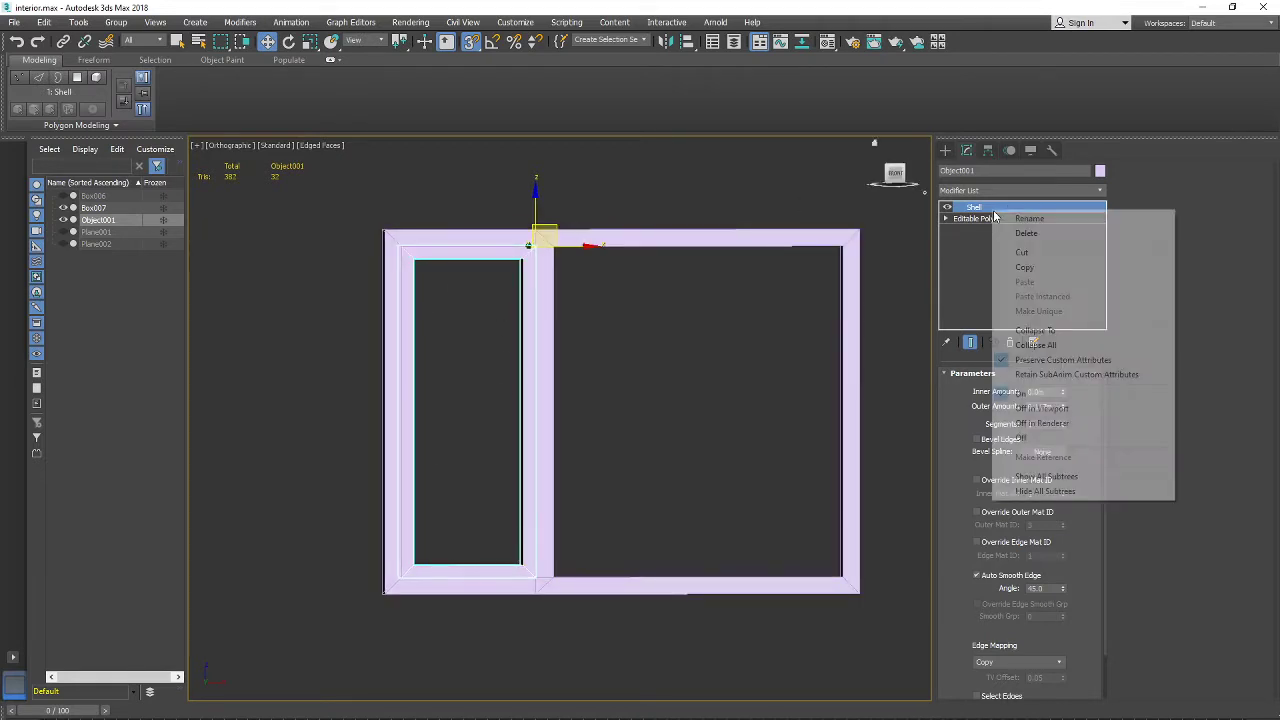
click(1049, 329)
click(699, 449)
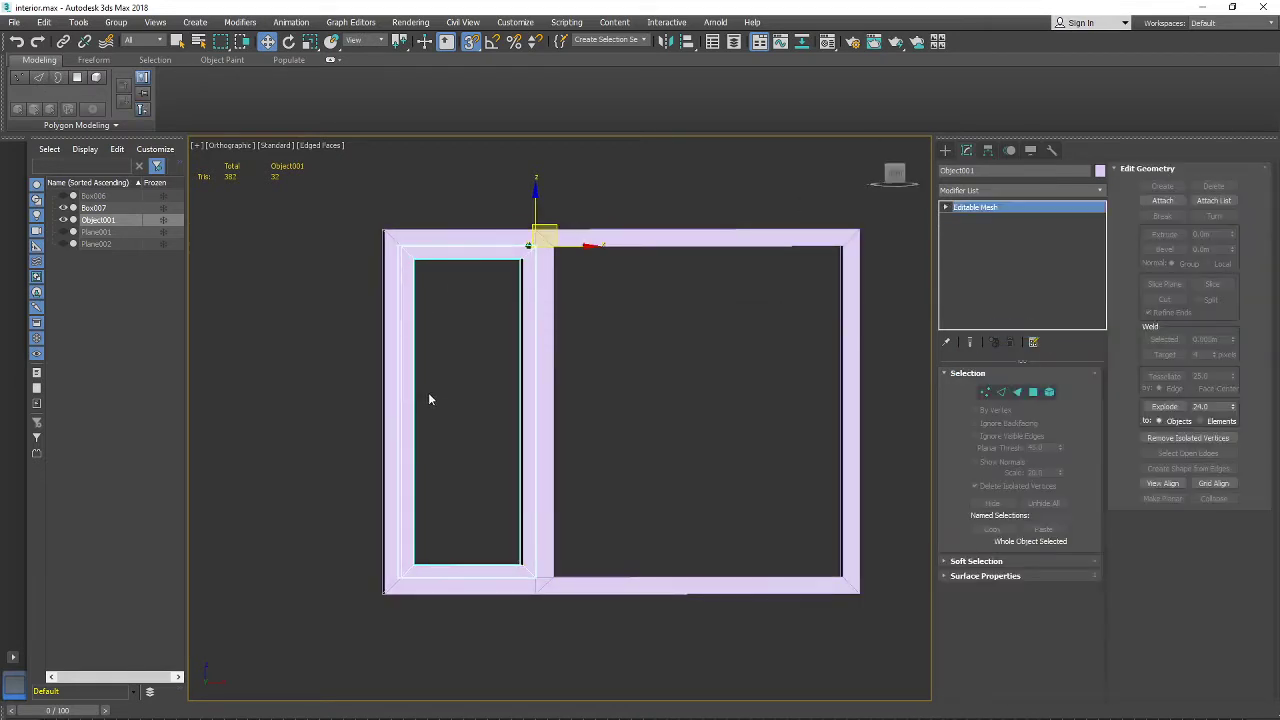
Step: Scale the sash down slightly in depth along its Y axis
alt+middle_drag(428, 392, 462, 419)
scroll(470, 414, up, 3)
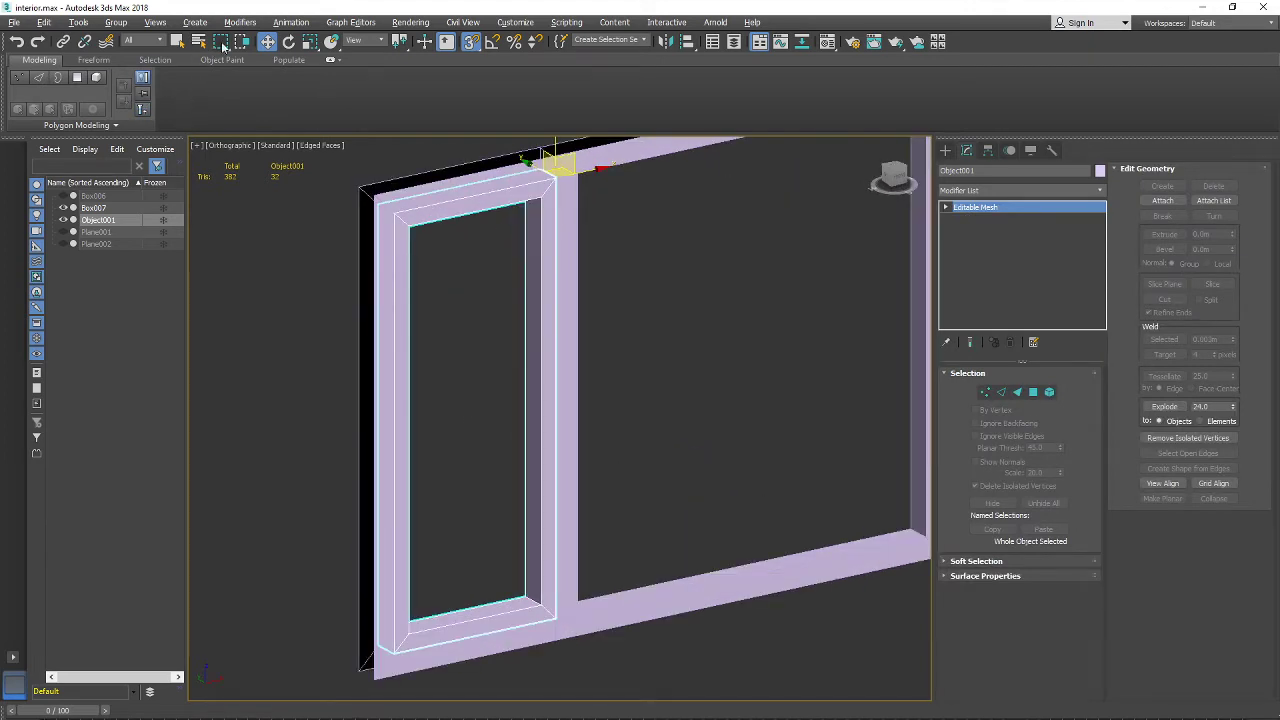
click(310, 42)
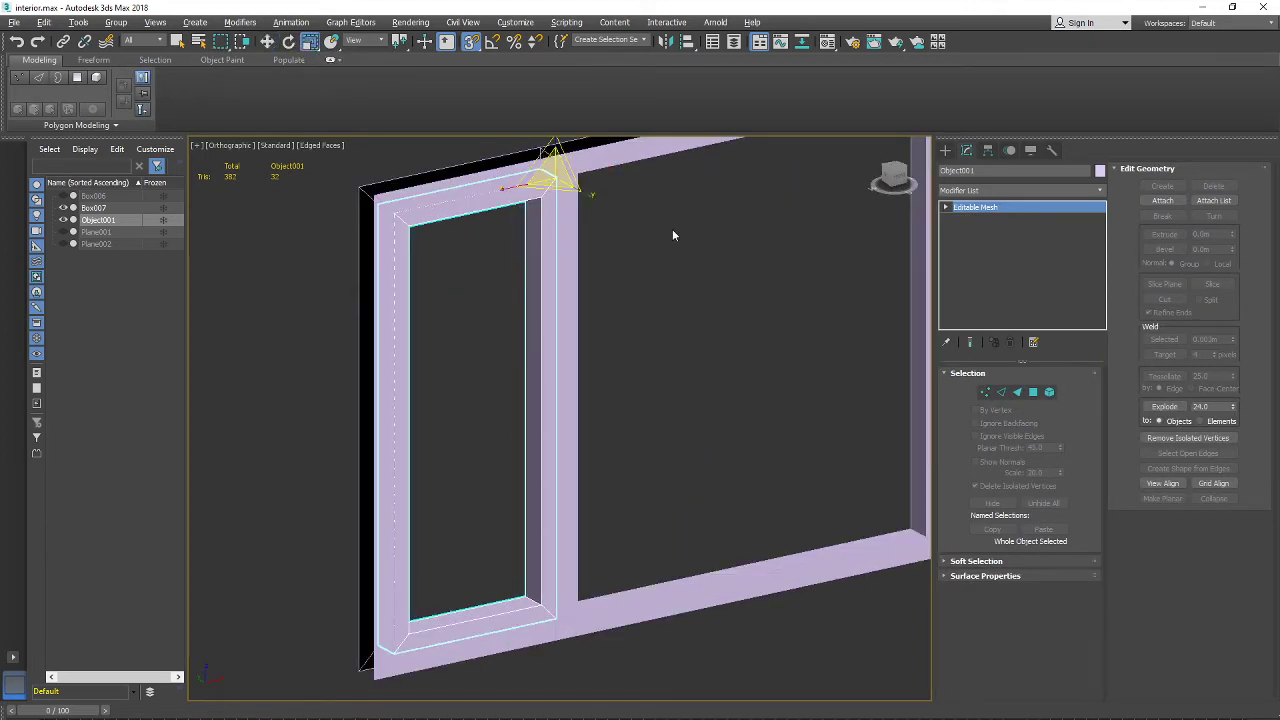
drag(592, 194, 578, 190)
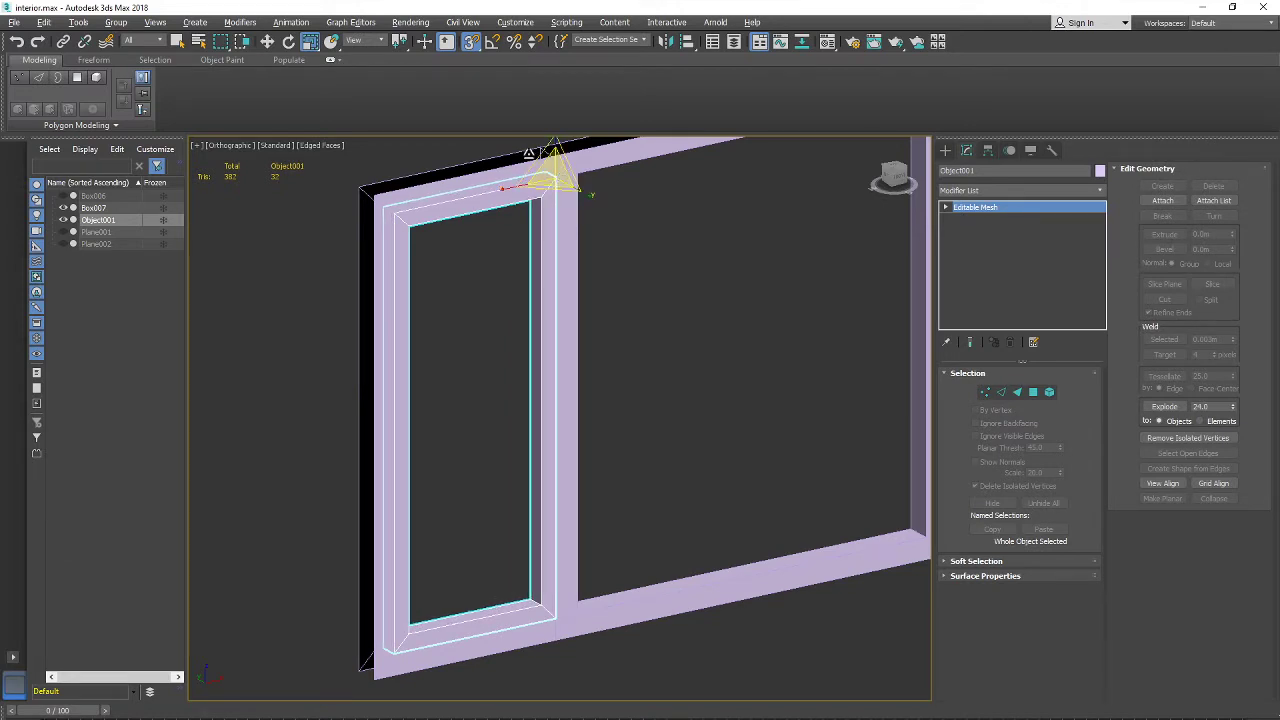
Step: Turn off 3D snapping and move the sash slightly along the Y axis to adjust its depth in the frame
click(267, 44)
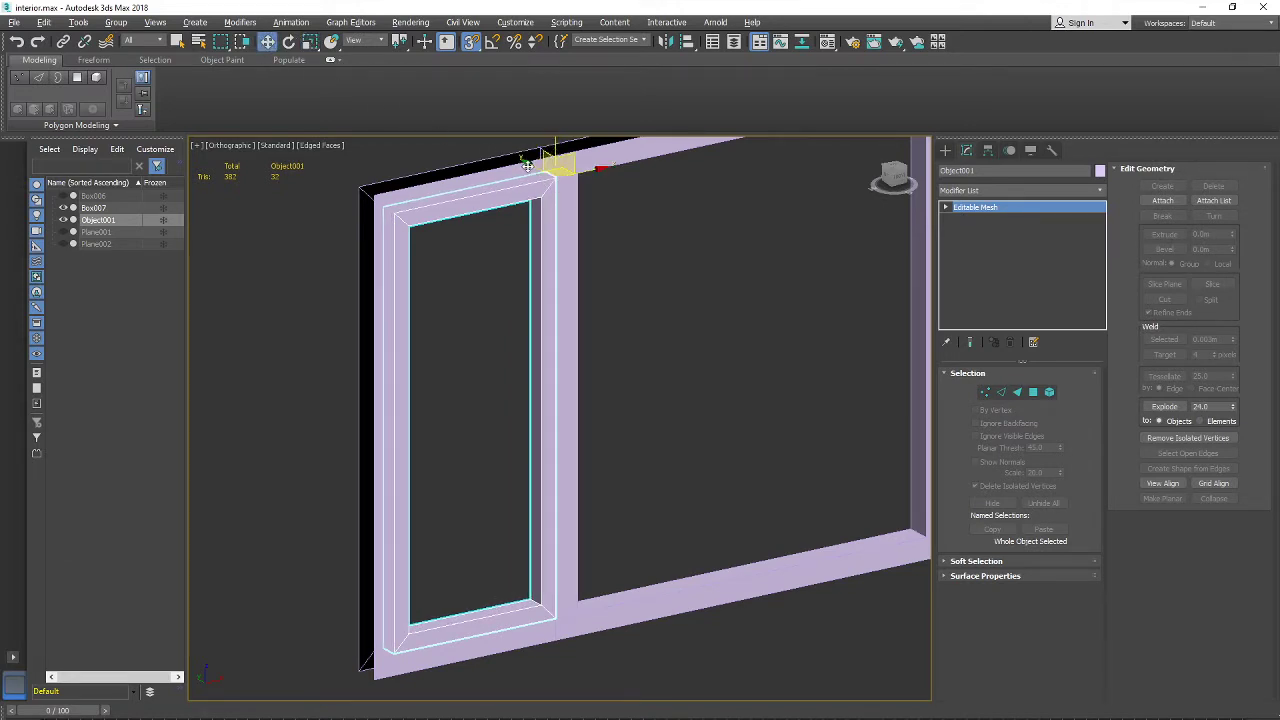
mouse_move(527, 167)
mouse_down()
mouse_move(492, 144)
mouse_move(527, 164)
mouse_up()
scroll(527, 164, up, 3)
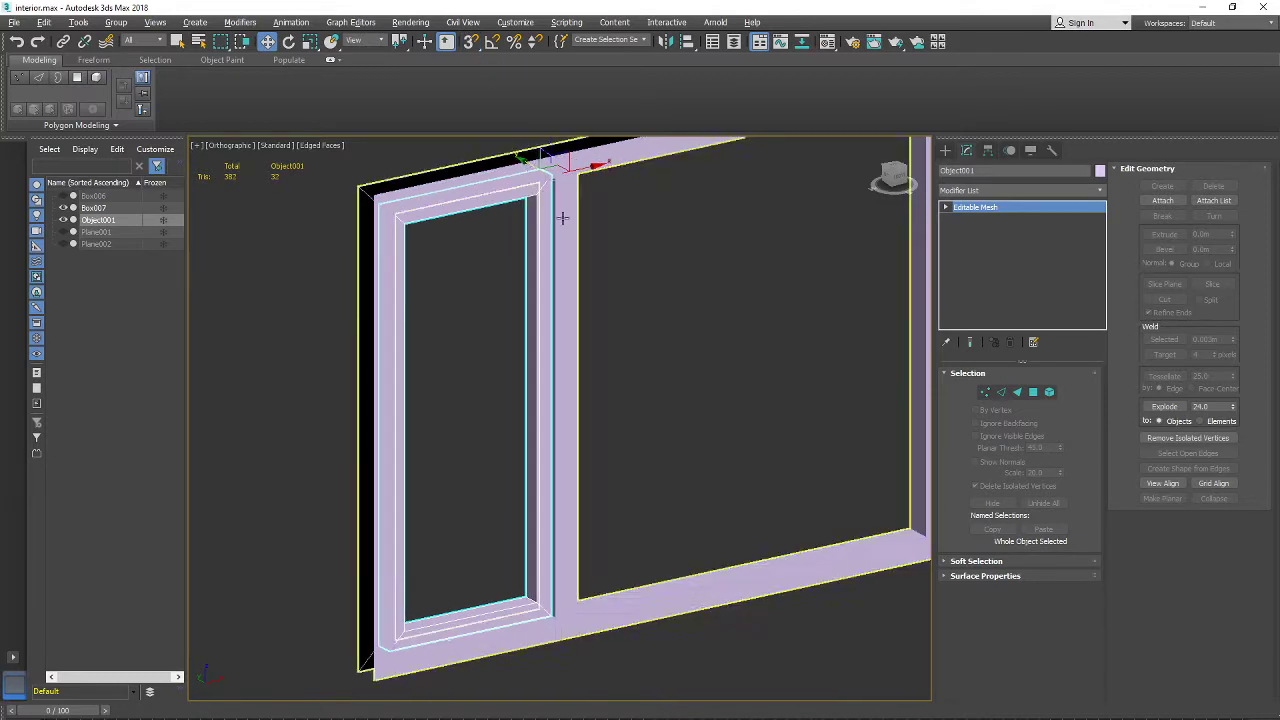
scroll(551, 163, down, 5)
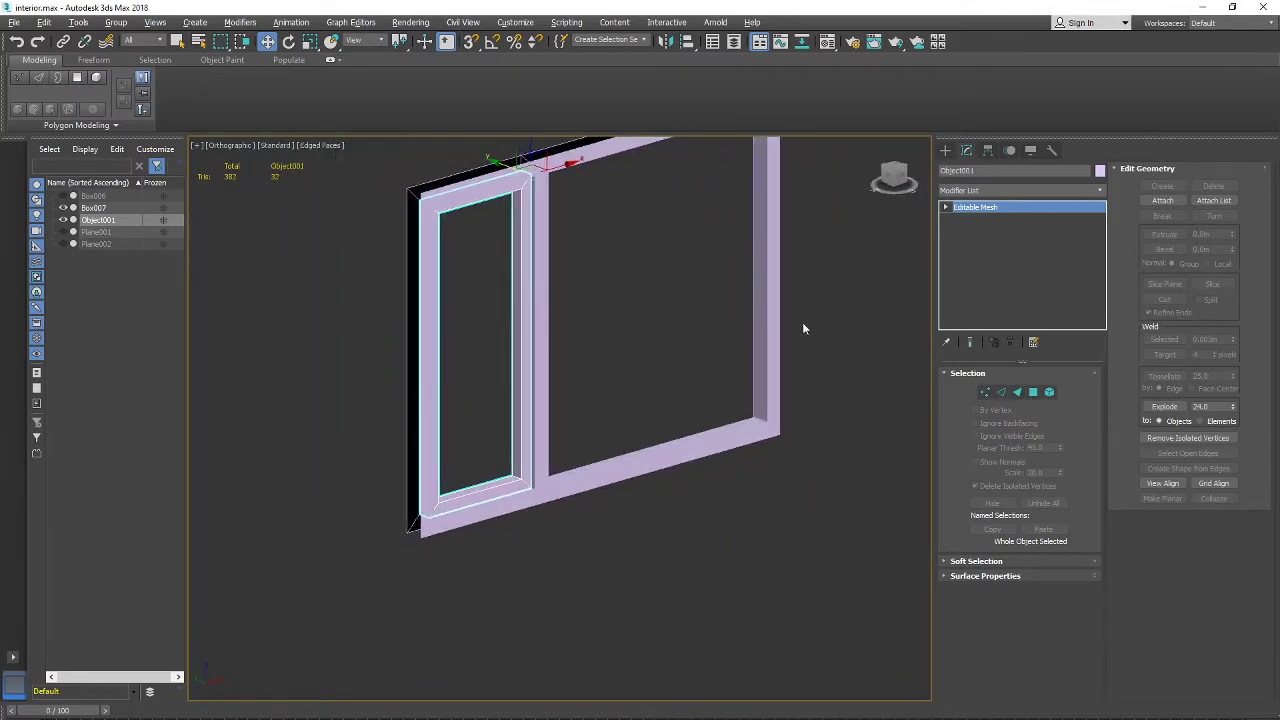
middle_drag(803, 324, 799, 354)
Step: With the Rotate tool active, examine the sash's corner pivot and its fit in the frame from several angles
click(289, 41)
scroll(525, 225, up, 10)
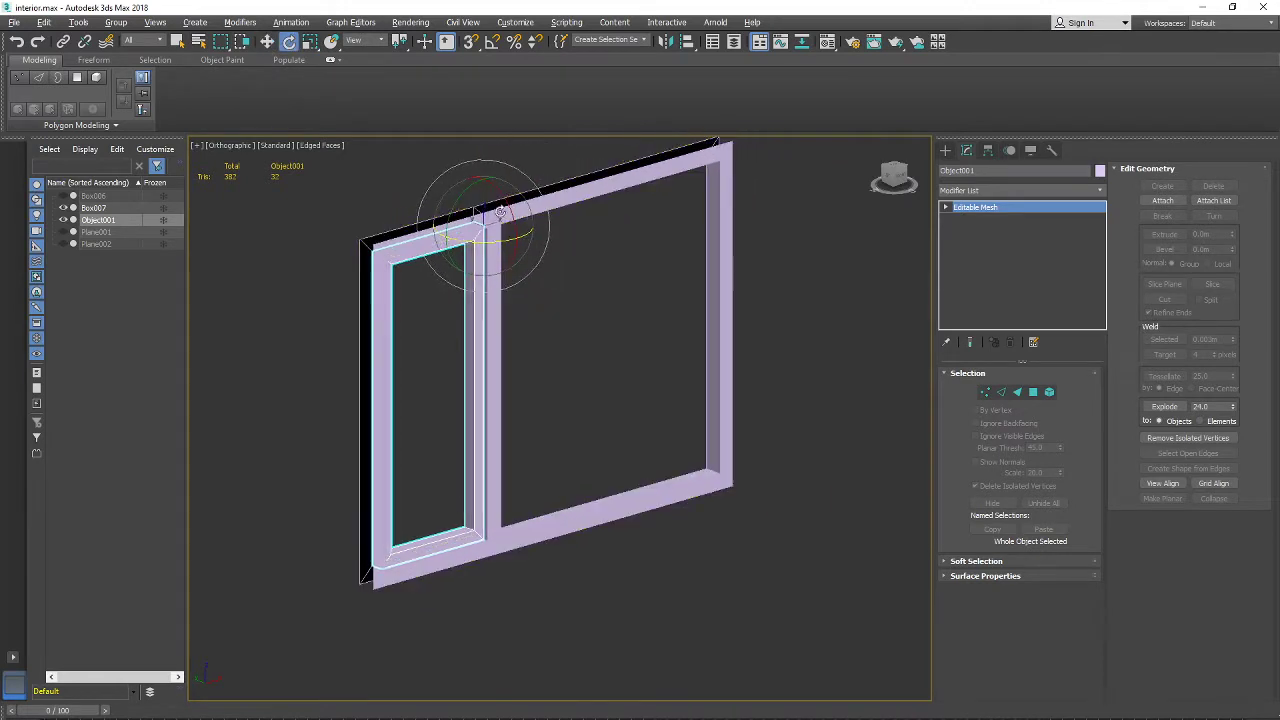
alt+middle_drag(456, 212, 360, 285)
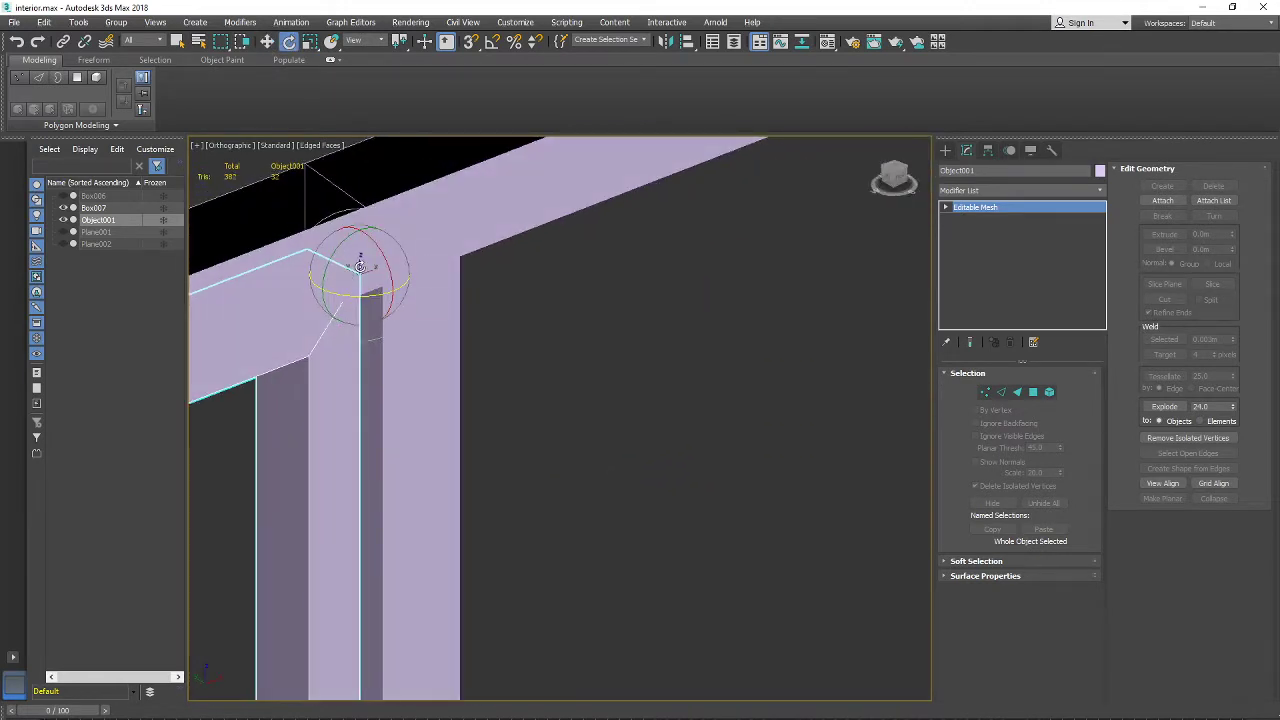
scroll(362, 272, down, 10)
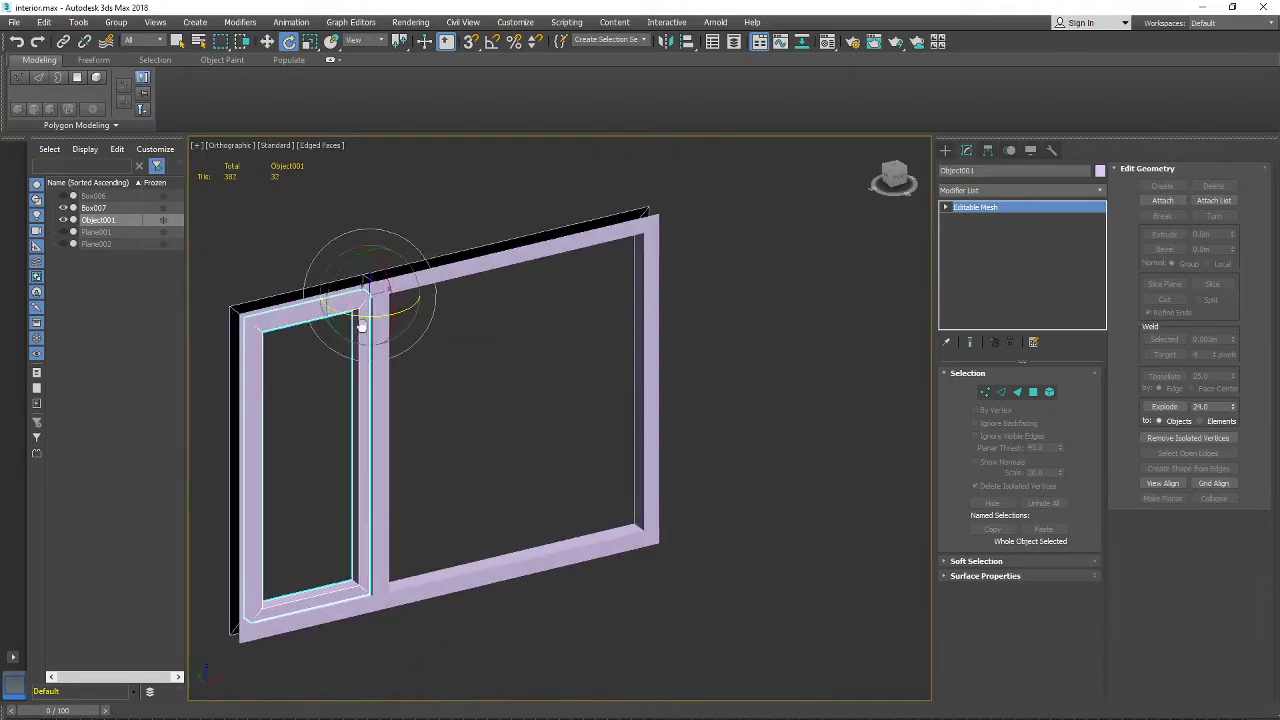
drag(430, 306, 434, 335)
alt+middle_drag(506, 345, 560, 310)
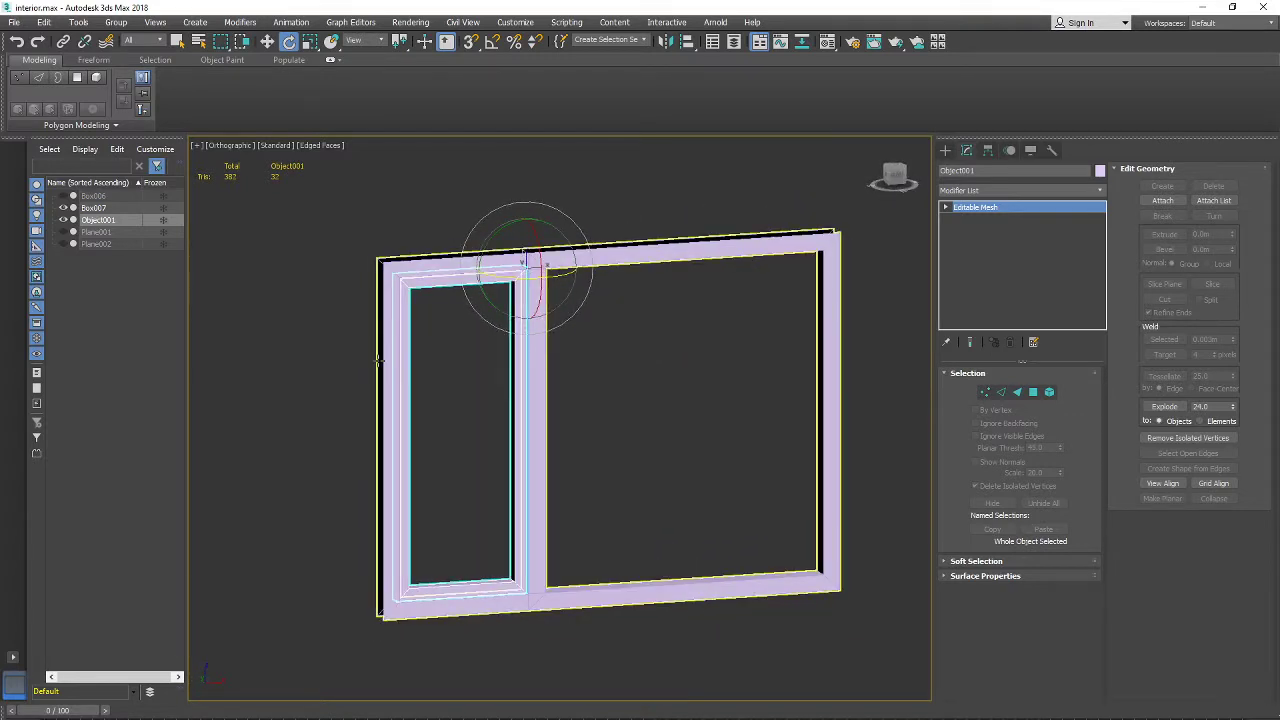
alt+middle_drag(510, 508, 500, 440)
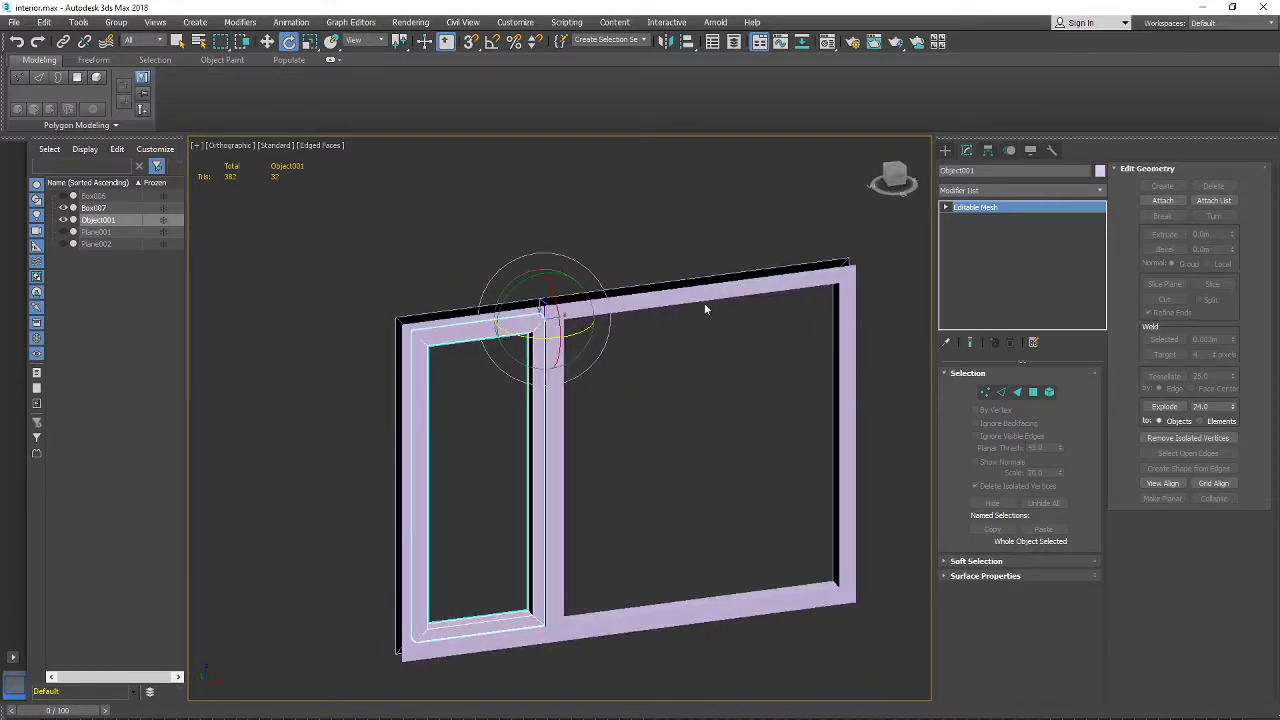
alt+middle_drag(849, 273, 840, 590)
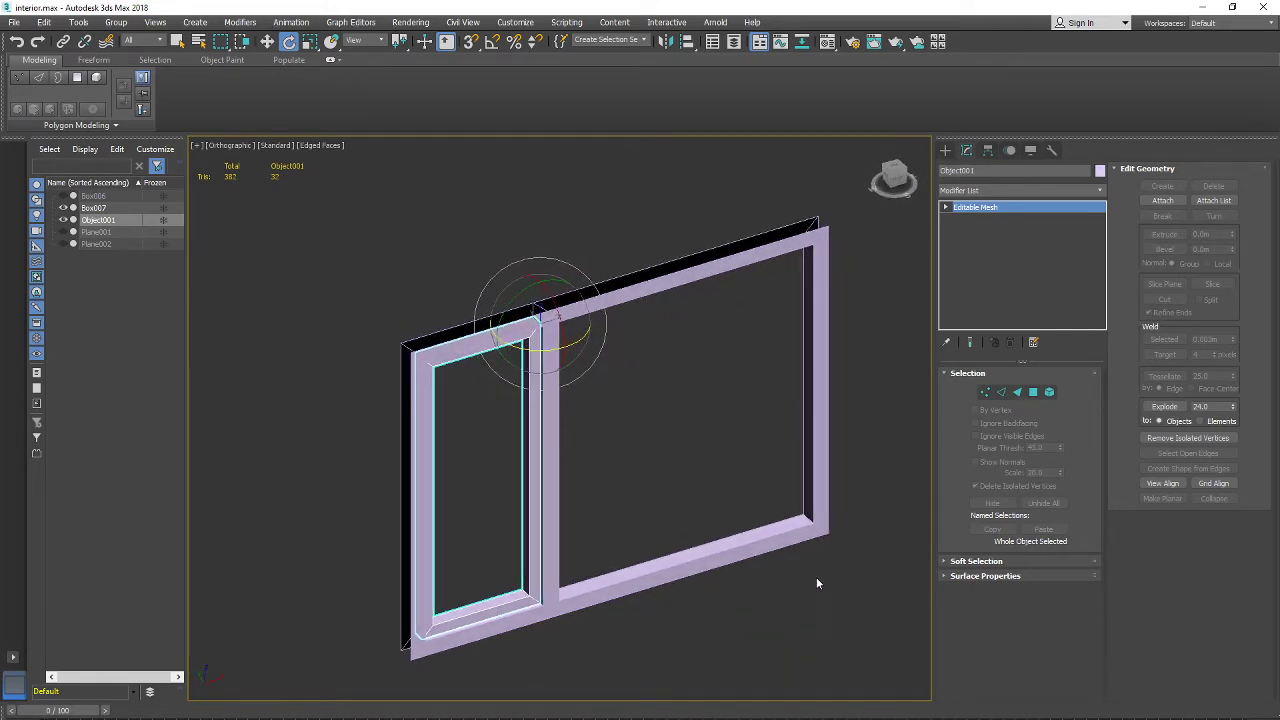
alt+middle_drag(741, 411, 670, 358)
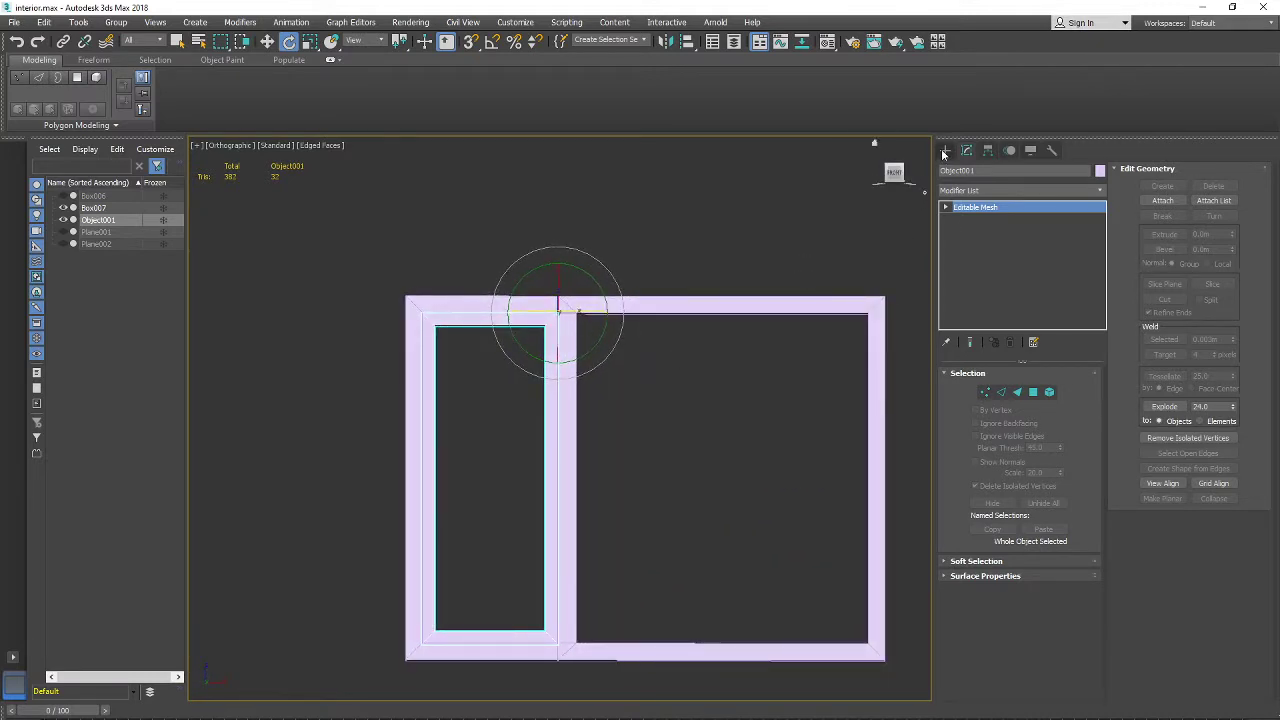
Step: Create an AutoGrid plane about 2.182 m by 0.848 m across the sash opening, with one length and one width segment
click(944, 151)
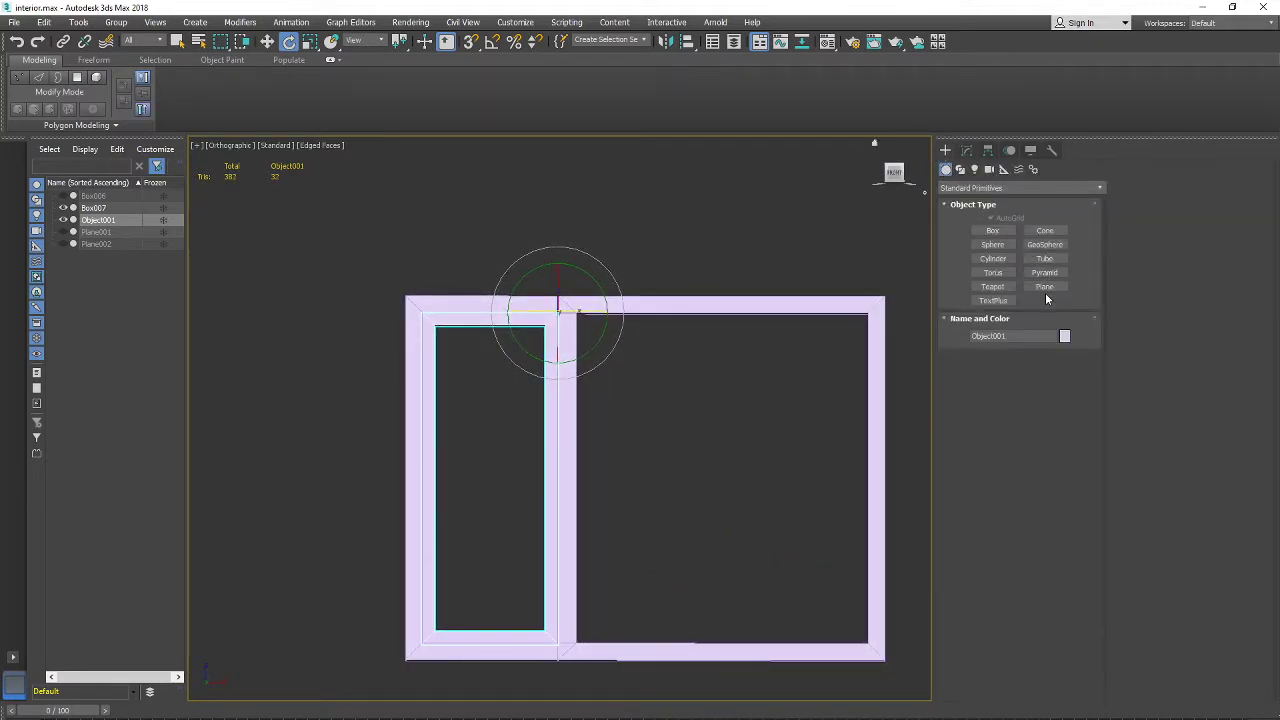
click(1043, 287)
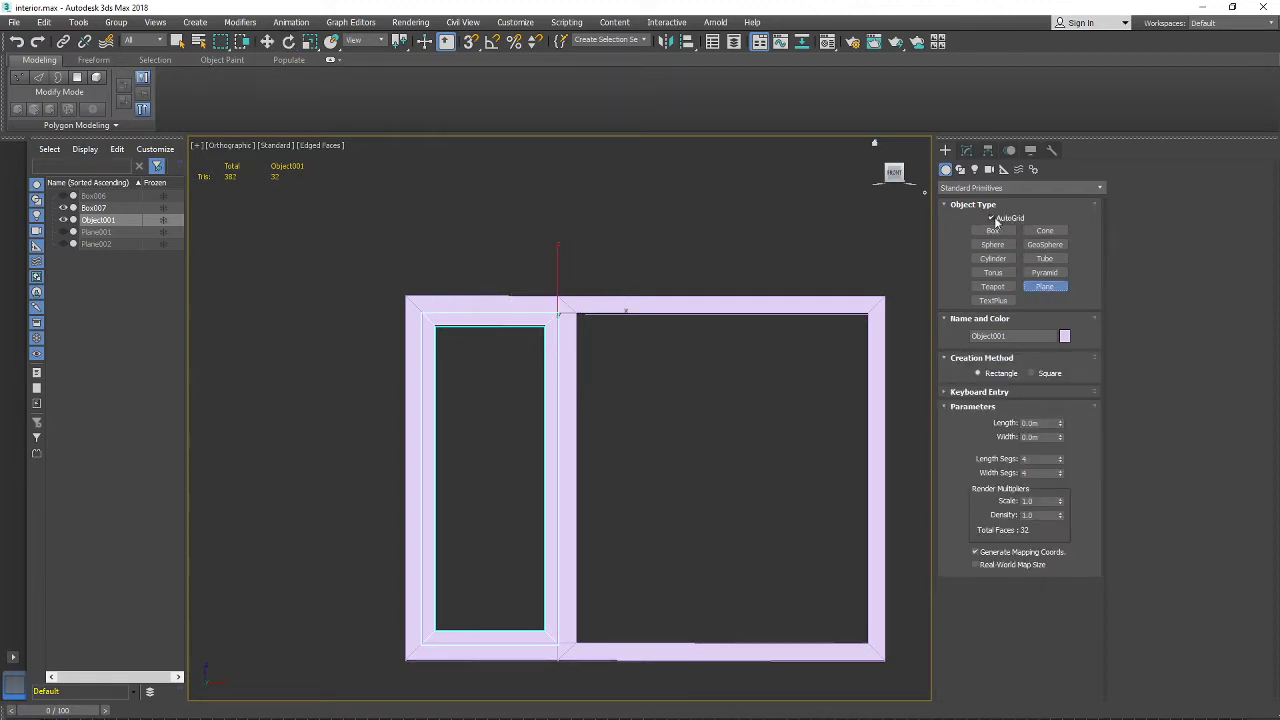
drag(429, 318, 552, 637)
middle_drag(608, 557, 583, 514)
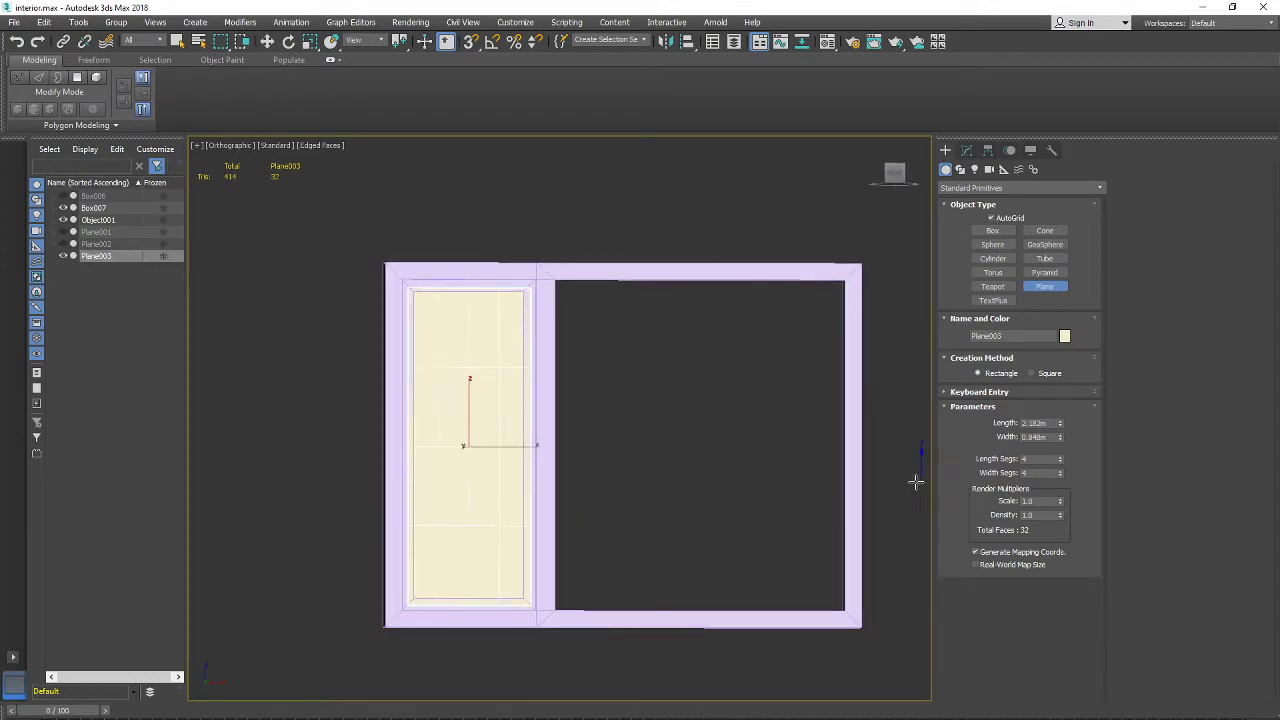
right_click(1061, 461)
alt+middle_drag(700, 460, 650, 448)
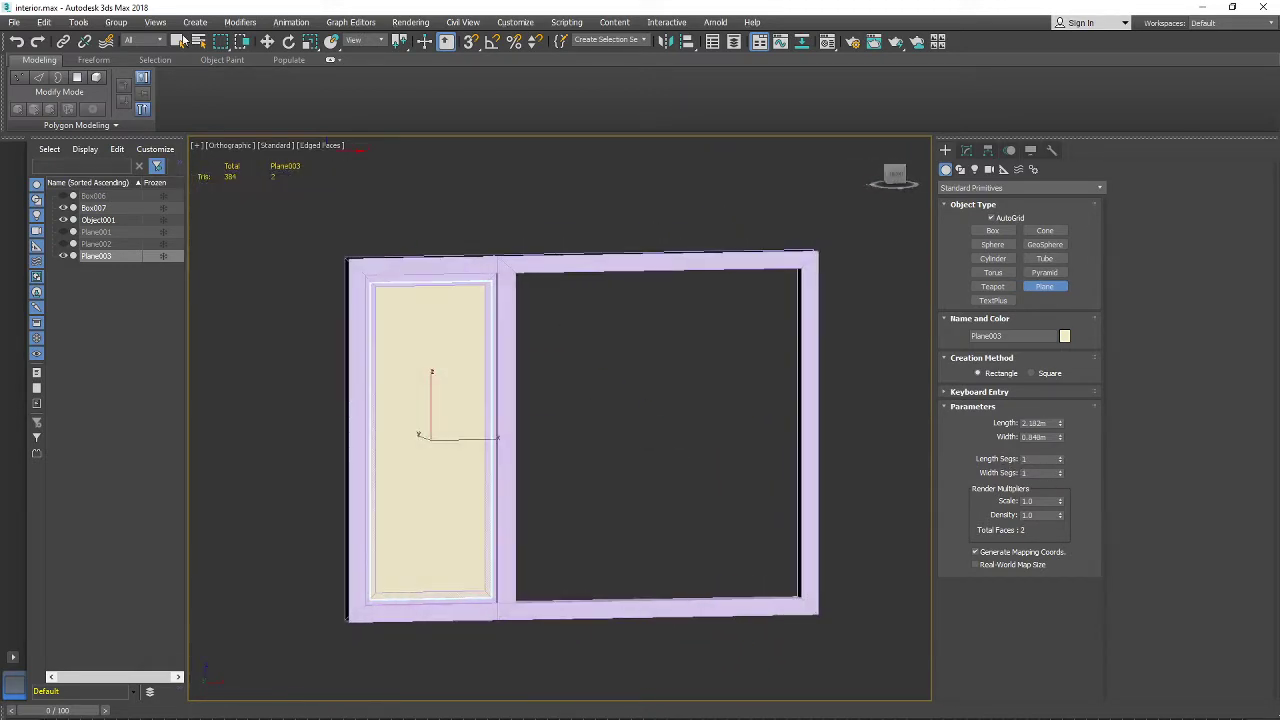
Step: Clone the narrow pane's plane along the X axis into the wide opening as a single instance
click(267, 41)
middle_drag(383, 353, 311, 325)
shift+drag(406, 408, 547, 410)
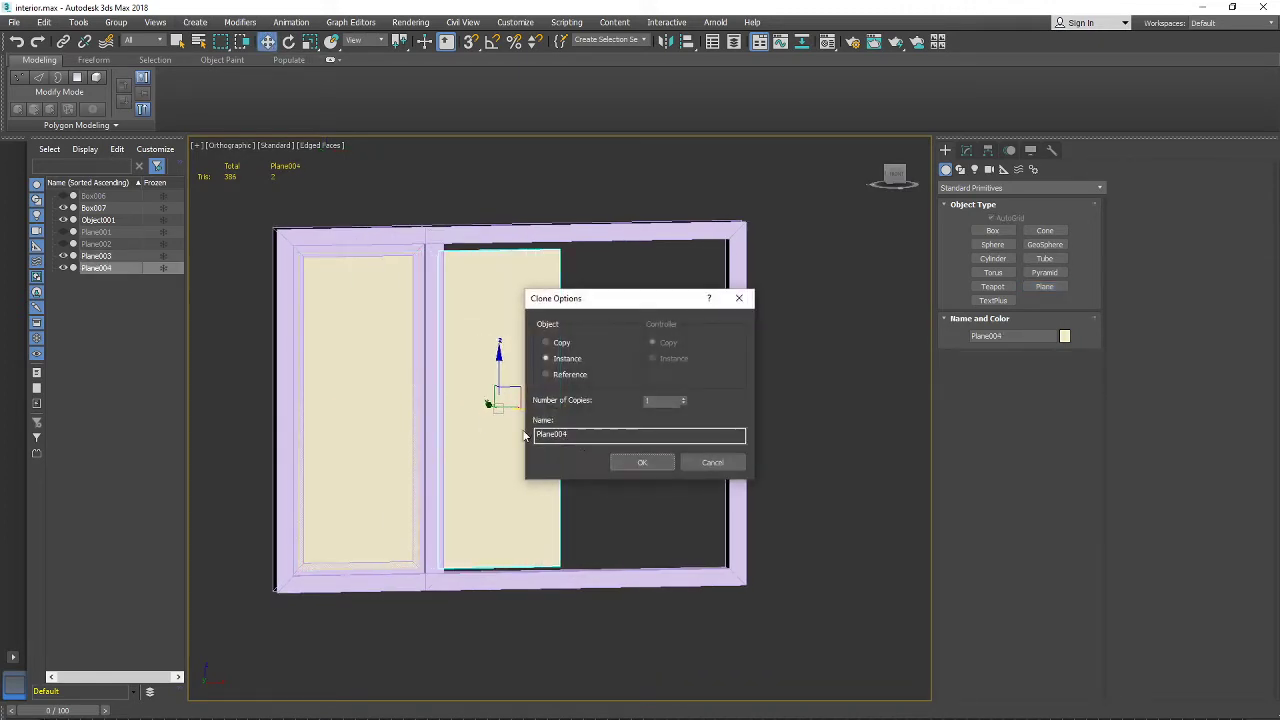
click(711, 463)
alt+middle_drag(534, 468, 503, 480)
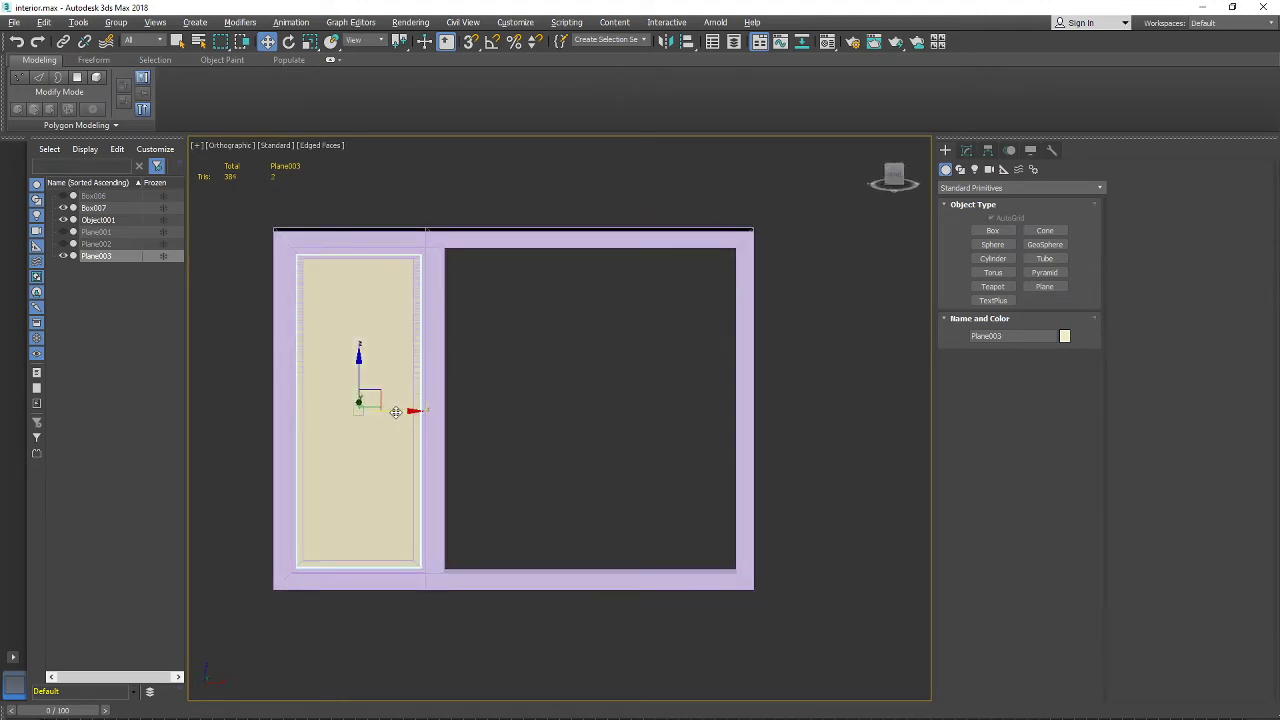
shift+drag(396, 412, 536, 414)
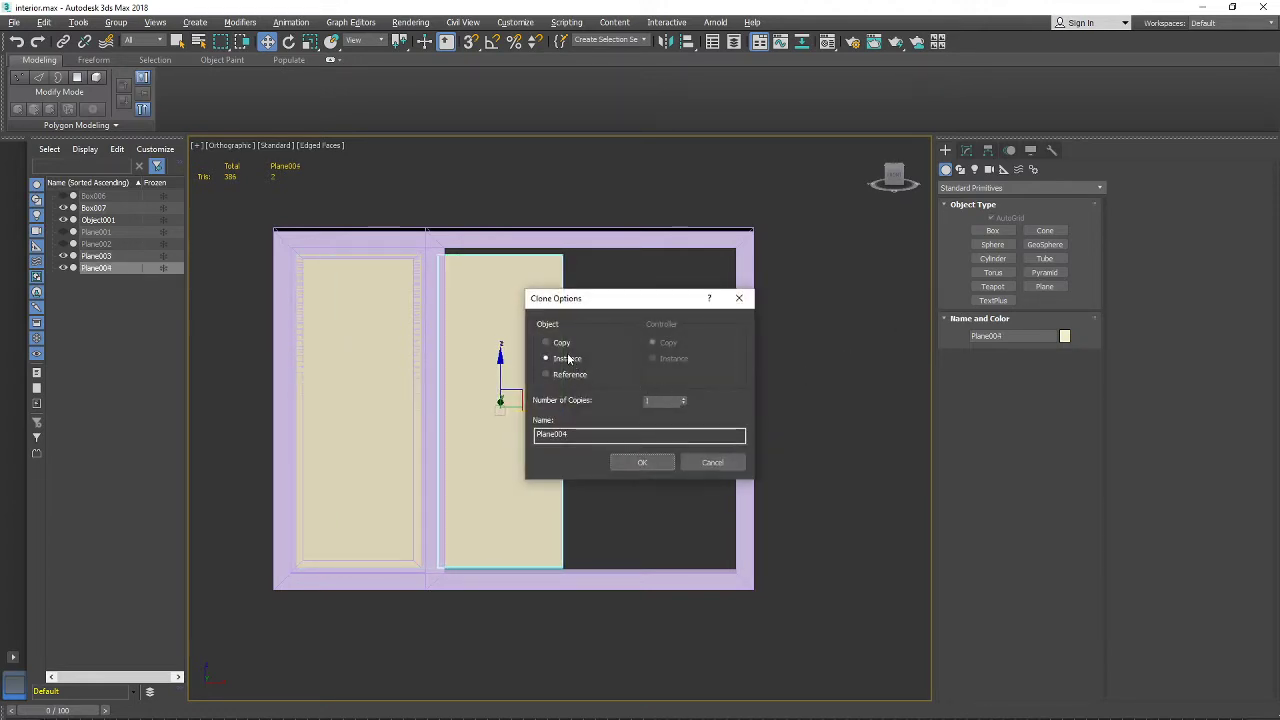
click(662, 463)
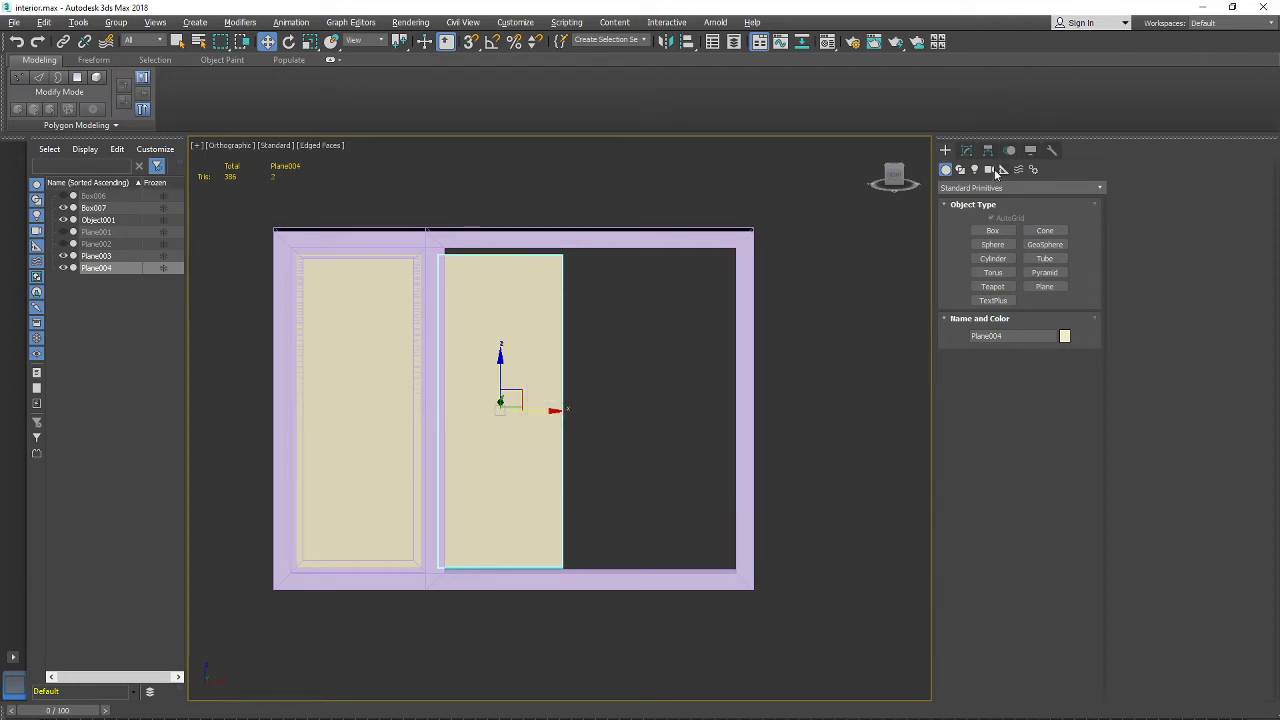
Step: Convert the cloned plane in the wide opening to an Editable Poly
click(966, 151)
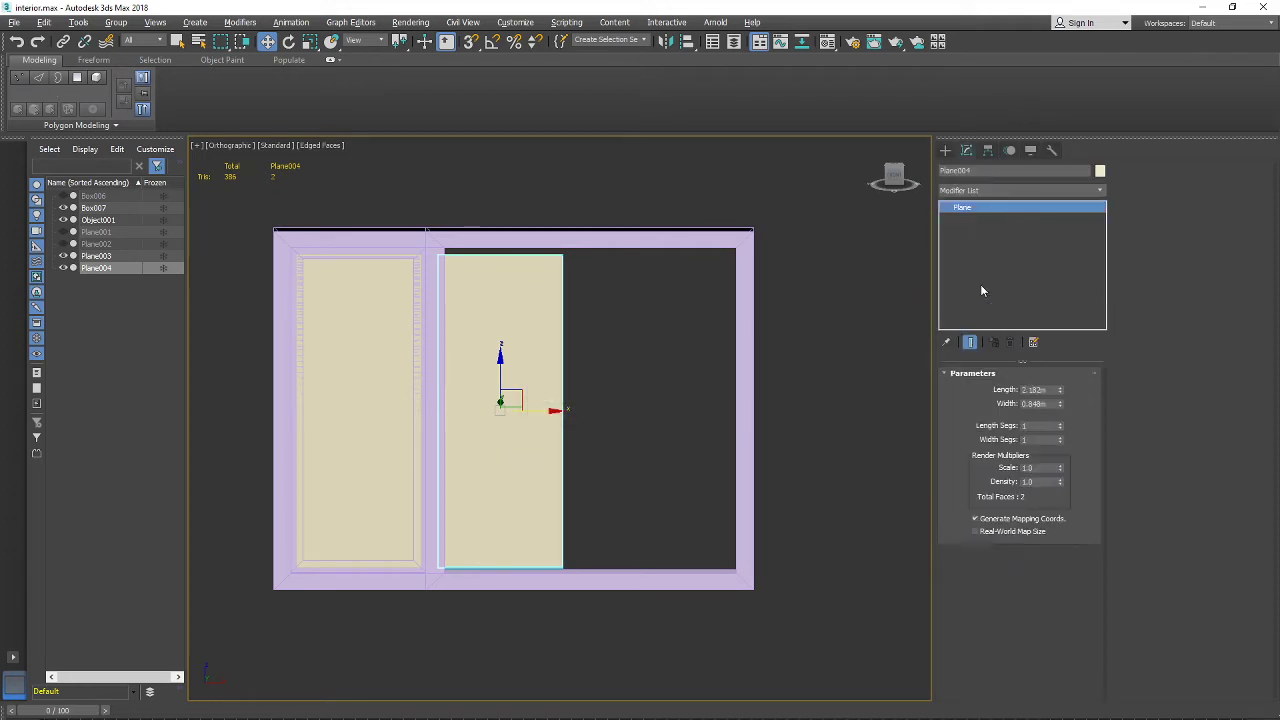
right_click(979, 211)
click(1036, 310)
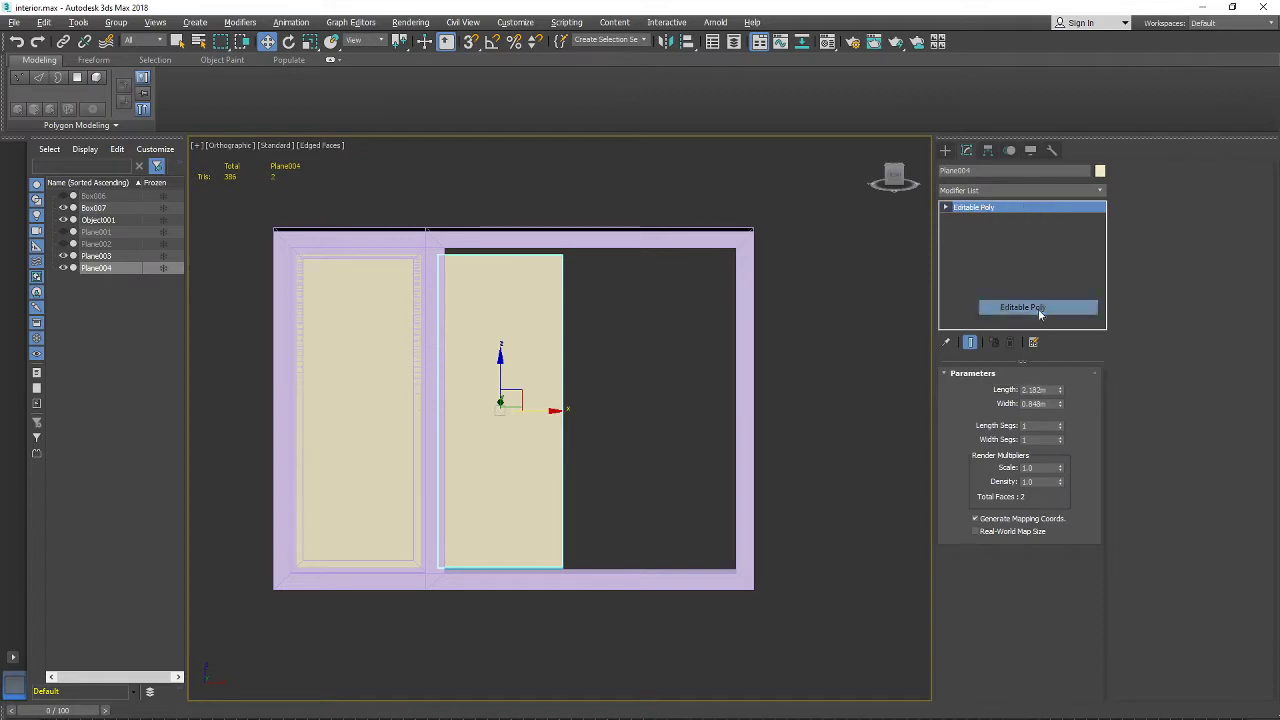
Step: Move the cloned plane's two right-hand vertices along X to the frame's far jamb so it spans the wide opening
click(985, 389)
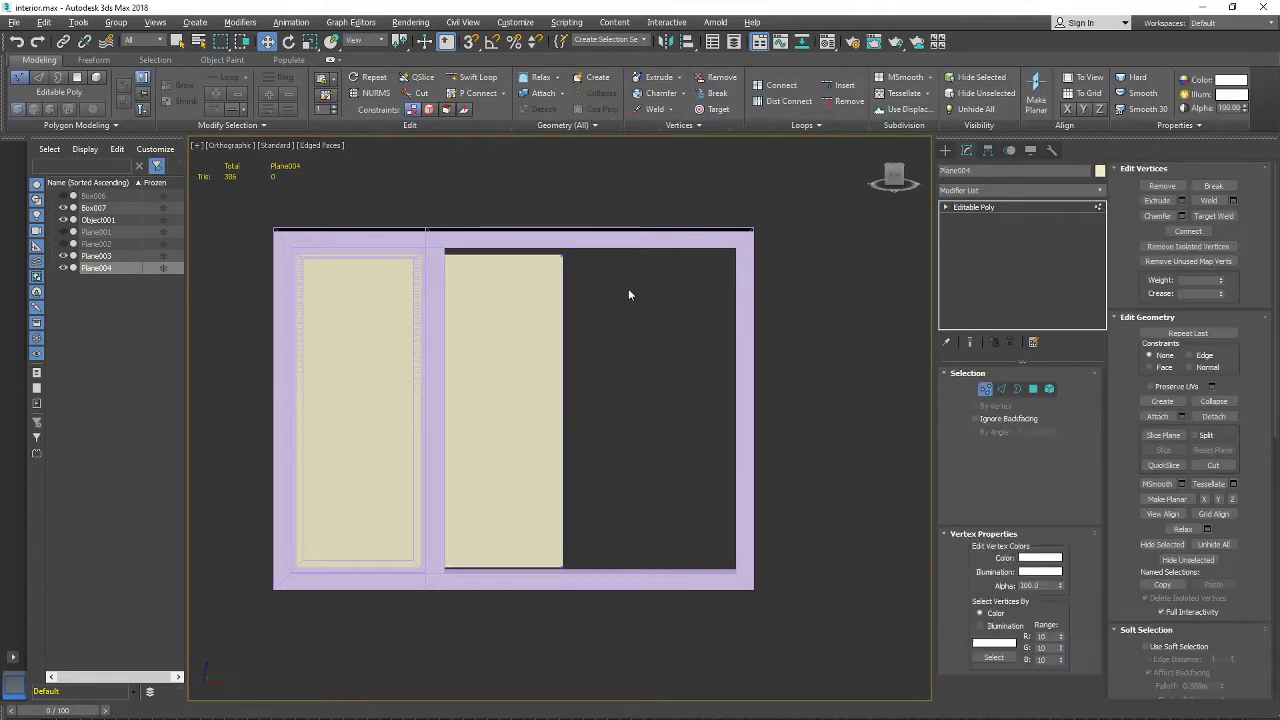
drag(628, 288, 544, 641)
drag(604, 410, 784, 409)
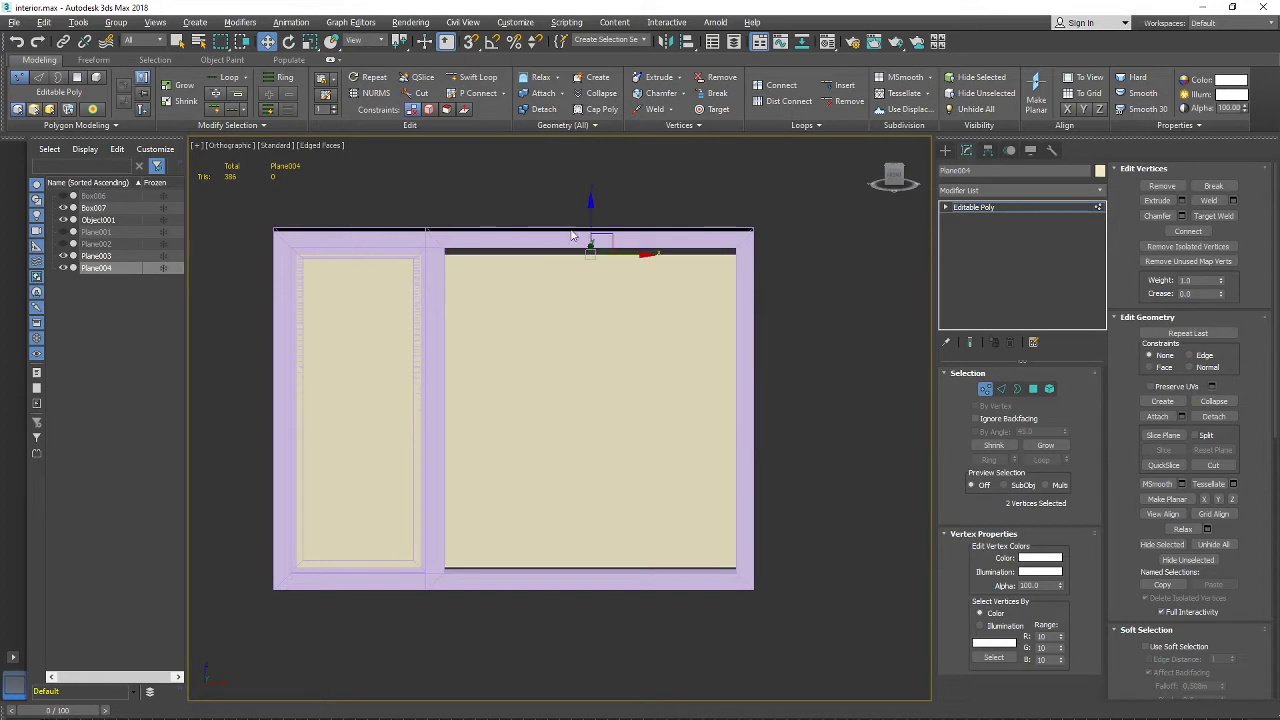
Step: Move the wide plane's two upper vertices up and two lower vertices down along Z so it fills the opening's height
drag(597, 219, 597, 209)
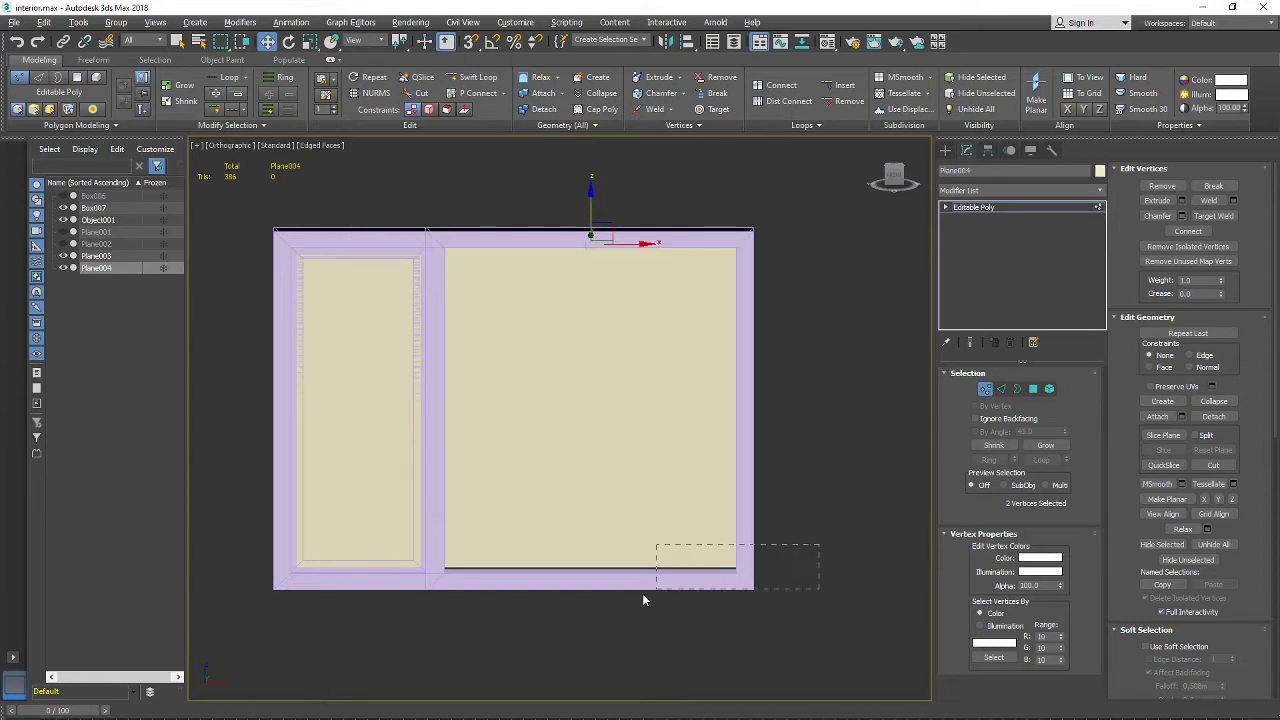
drag(589, 525, 590, 535)
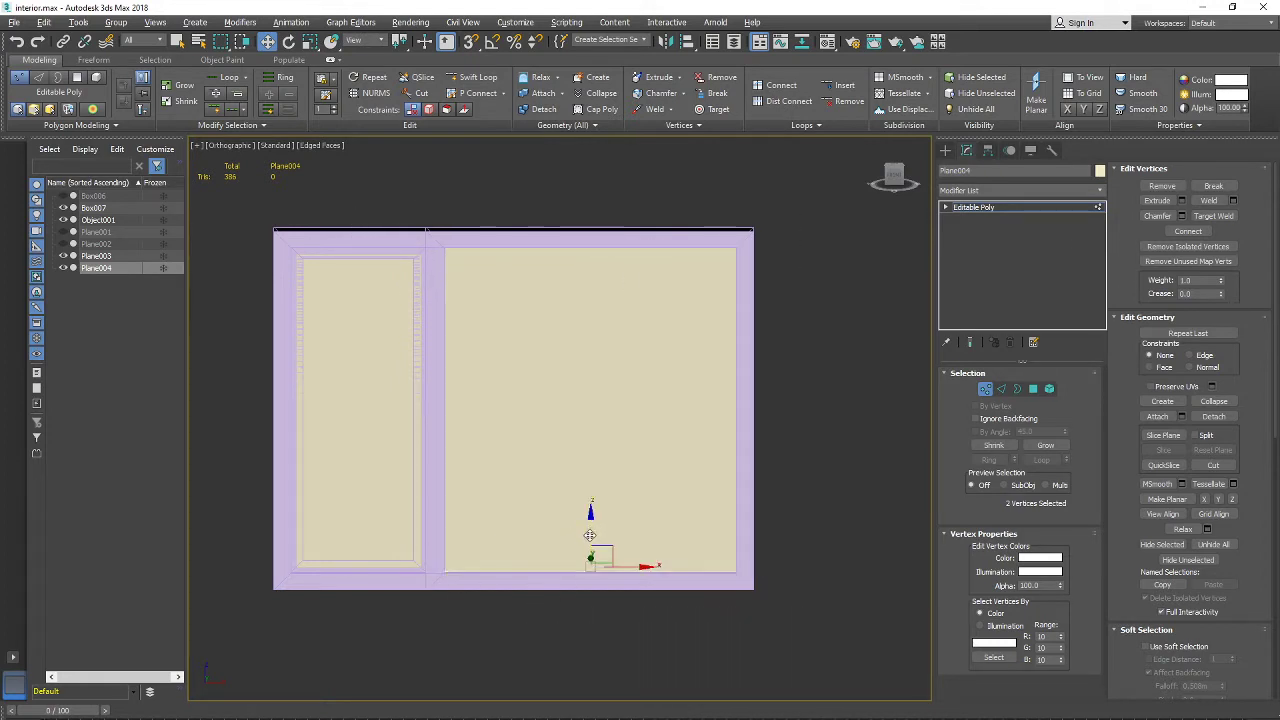
middle_drag(584, 531, 564, 540)
key(F3)
key(F3)
middle_drag(500, 508, 565, 526)
scroll(565, 526, down, 2)
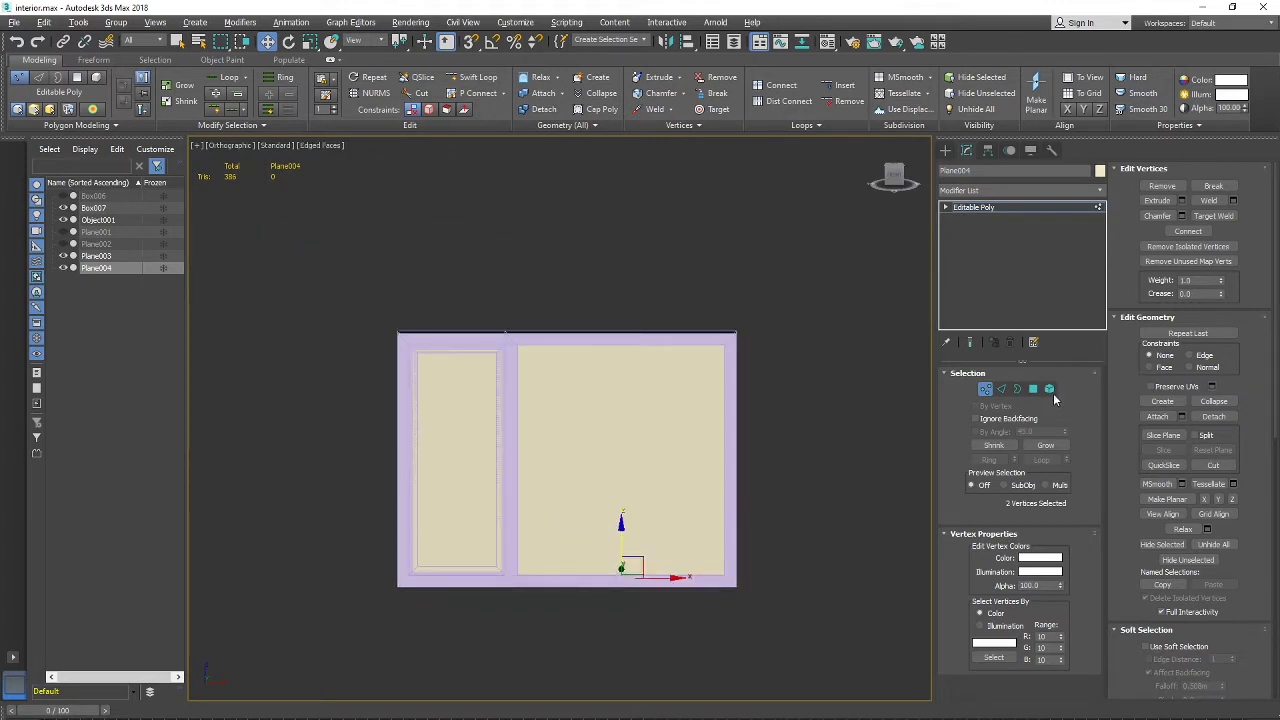
Step: Examine the wide and narrow glass planes from the front and at an angle, selecting each one
click(1048, 390)
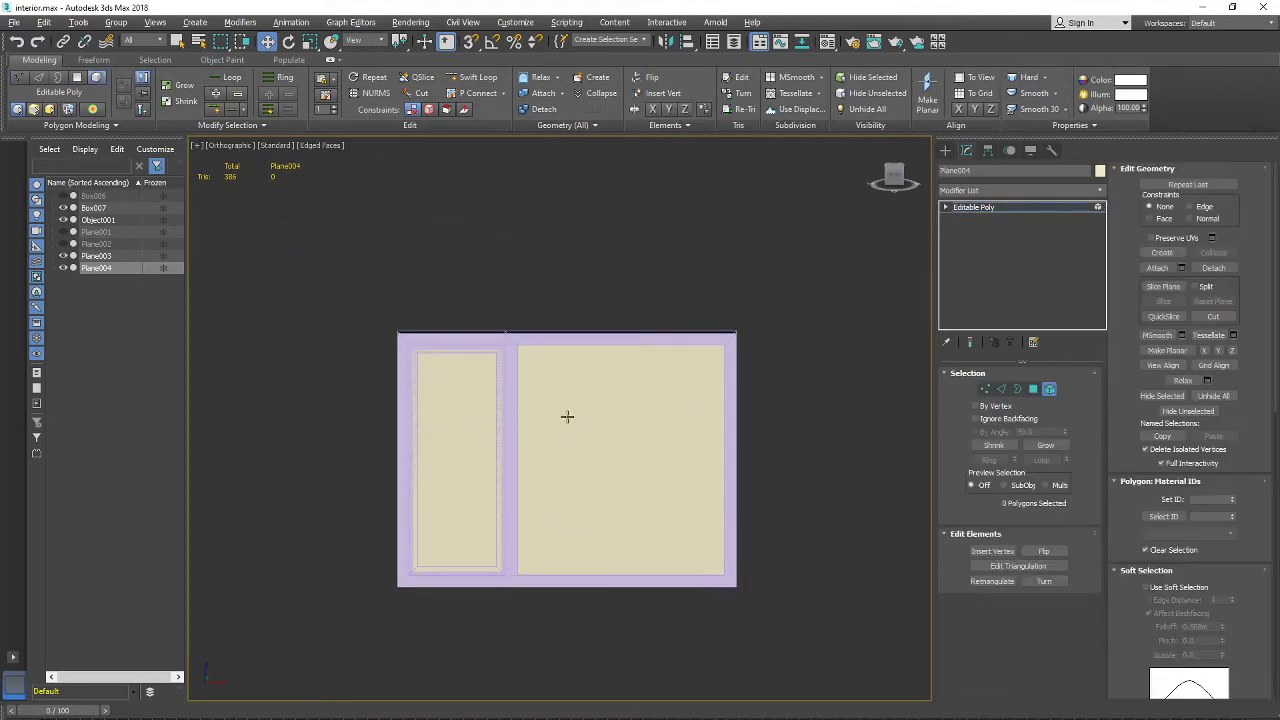
click(567, 416)
mouse_move(533, 445)
alt+middle_down()
mouse_move(614, 431)
mouse_move(661, 369)
mouse_move(660, 434)
mouse_move(654, 372)
mouse_move(623, 390)
mouse_move(523, 366)
mouse_move(491, 429)
mouse_move(591, 449)
mouse_move(528, 447)
alt+middle_up()
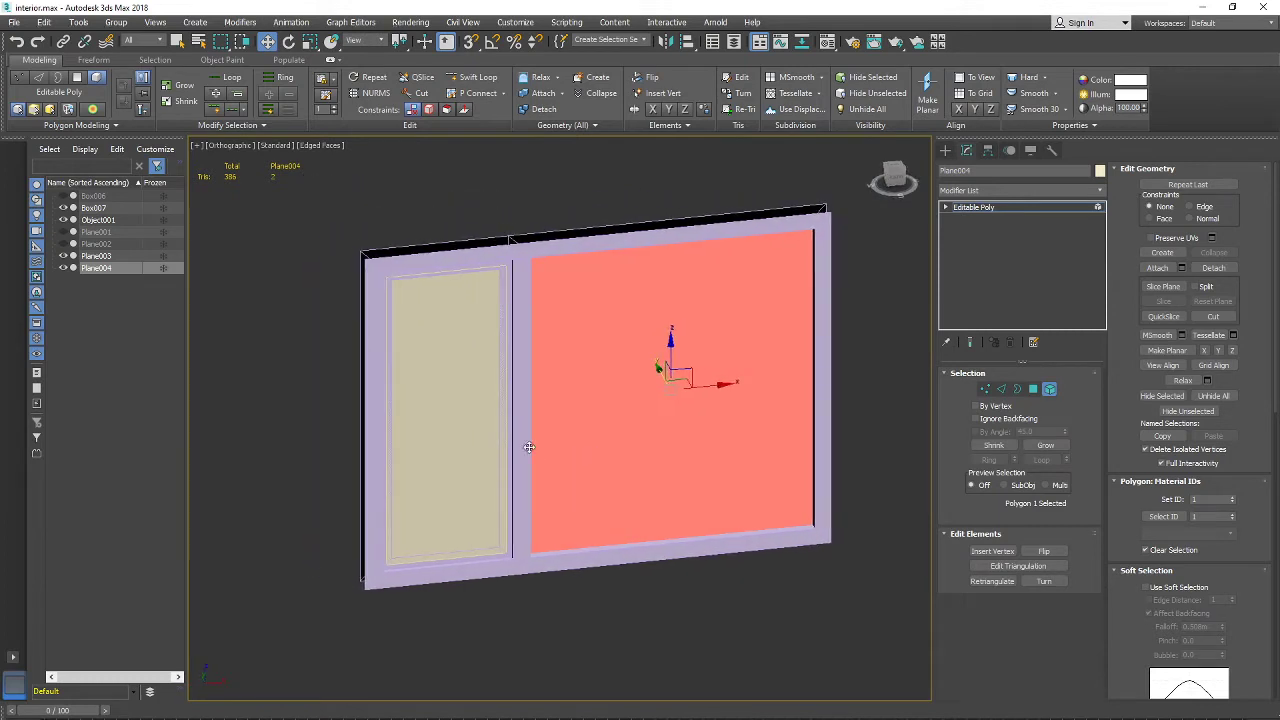
click(1051, 389)
click(474, 491)
alt+middle_drag(474, 480, 437, 436)
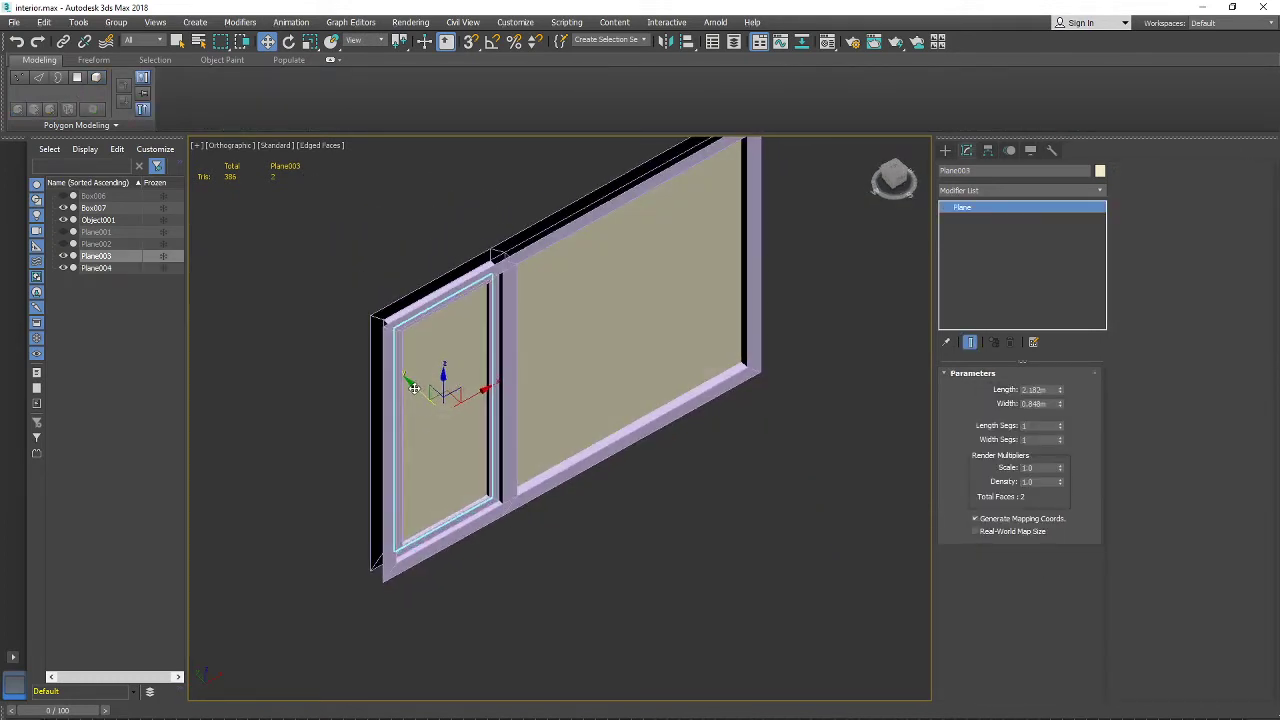
alt+middle_drag(417, 390, 469, 377)
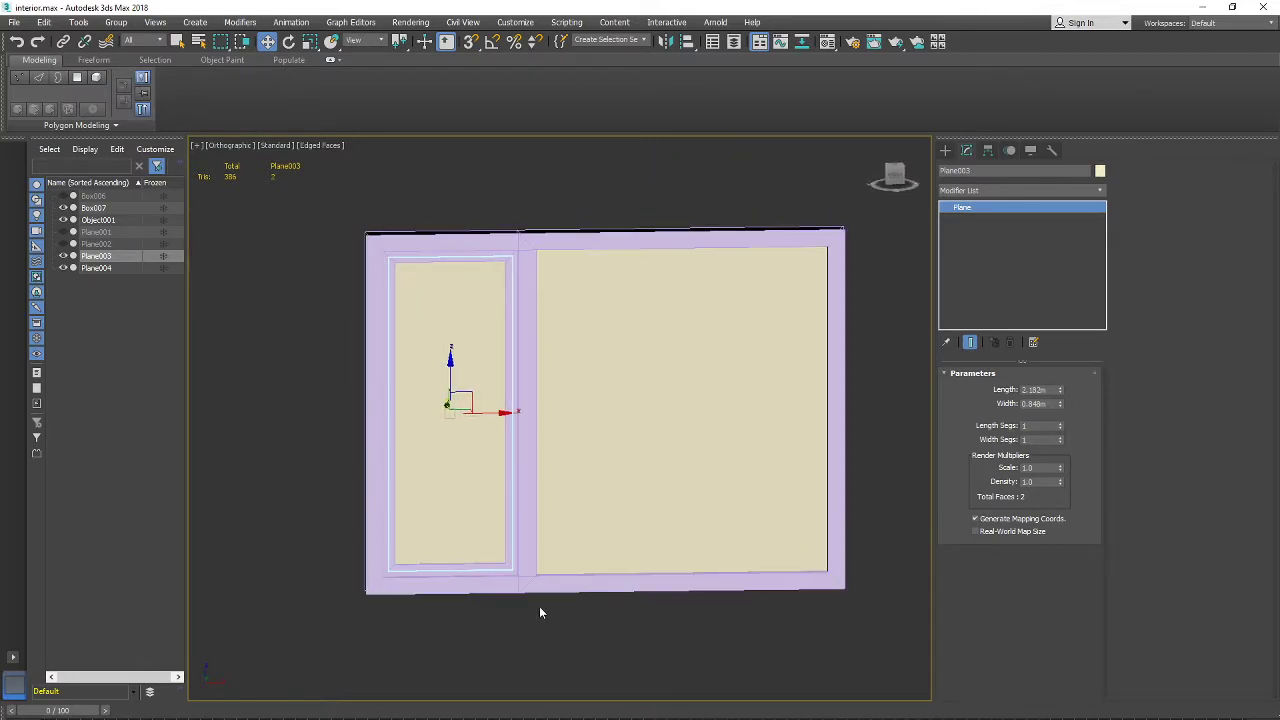
Step: Examine the window from the reverse side, checking how the frame and both glass planes display there
click(529, 583)
alt+middle_drag(529, 583, 712, 588)
scroll(520, 569, up, 4)
scroll(637, 583, down, 3)
scroll(711, 580, down, 3)
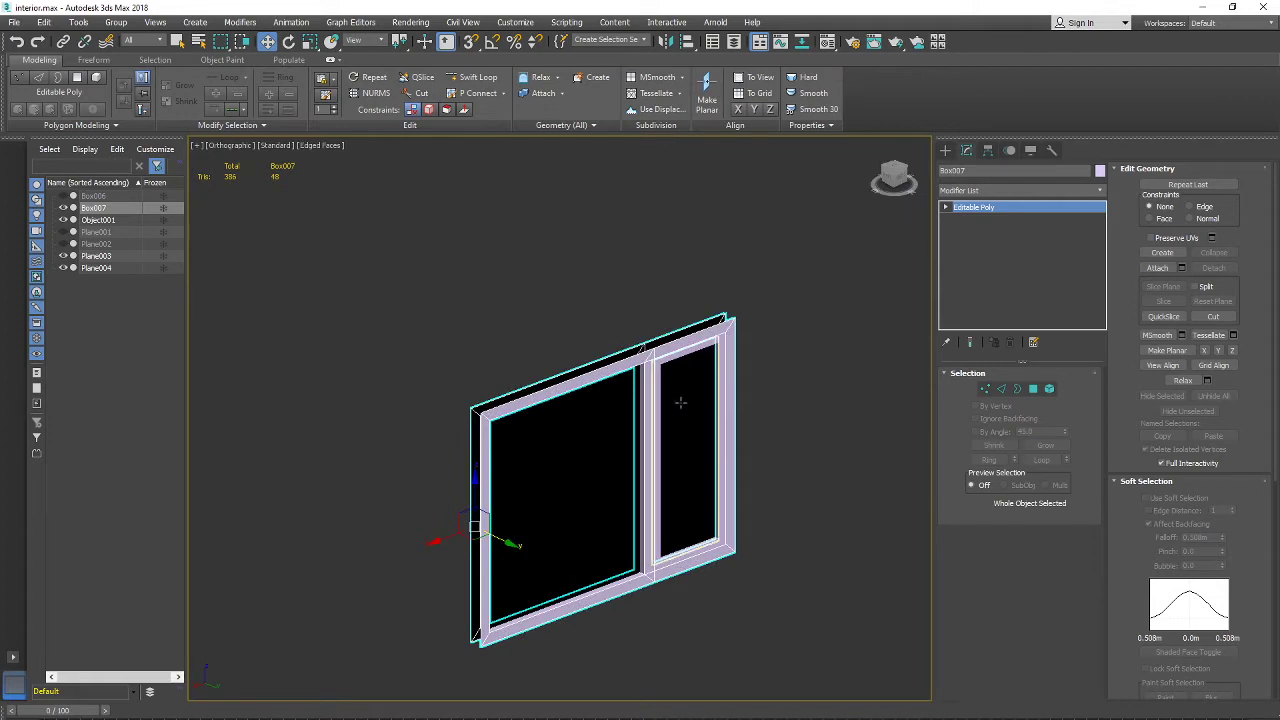
click(779, 405)
click(580, 454)
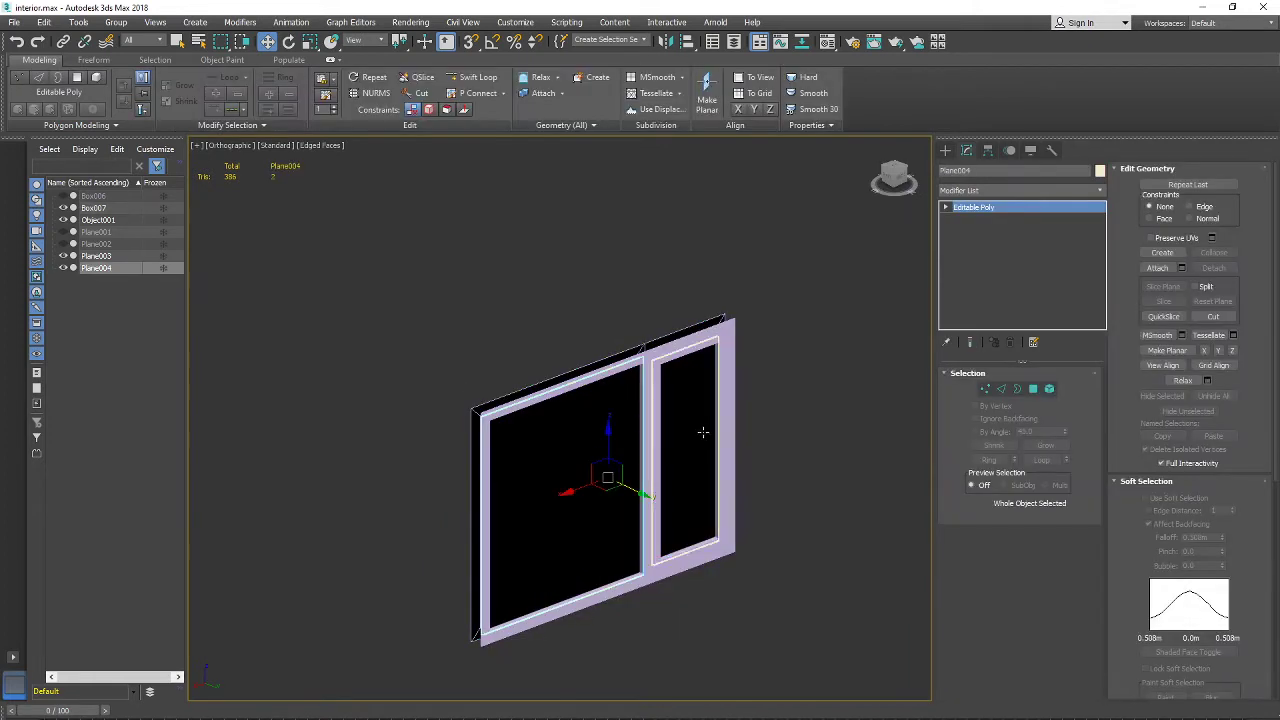
click(706, 409)
alt+middle_drag(706, 409, 691, 383)
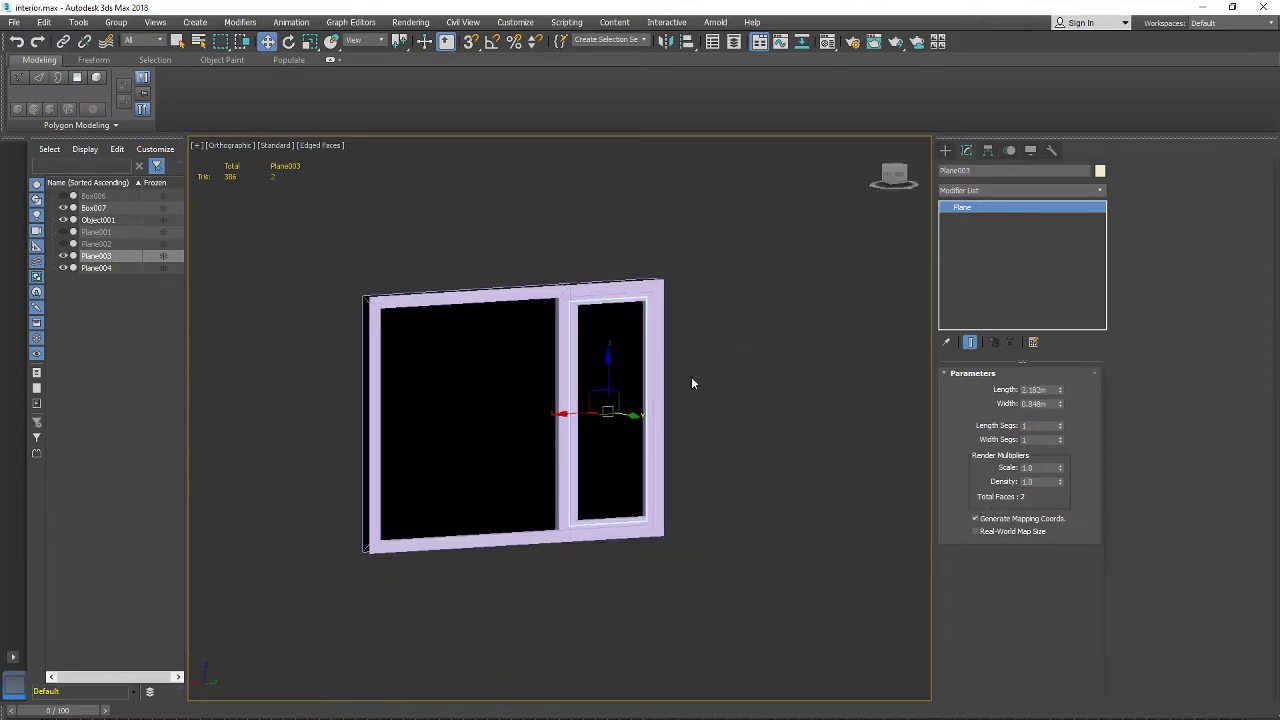
alt+middle_drag(775, 420, 775, 465)
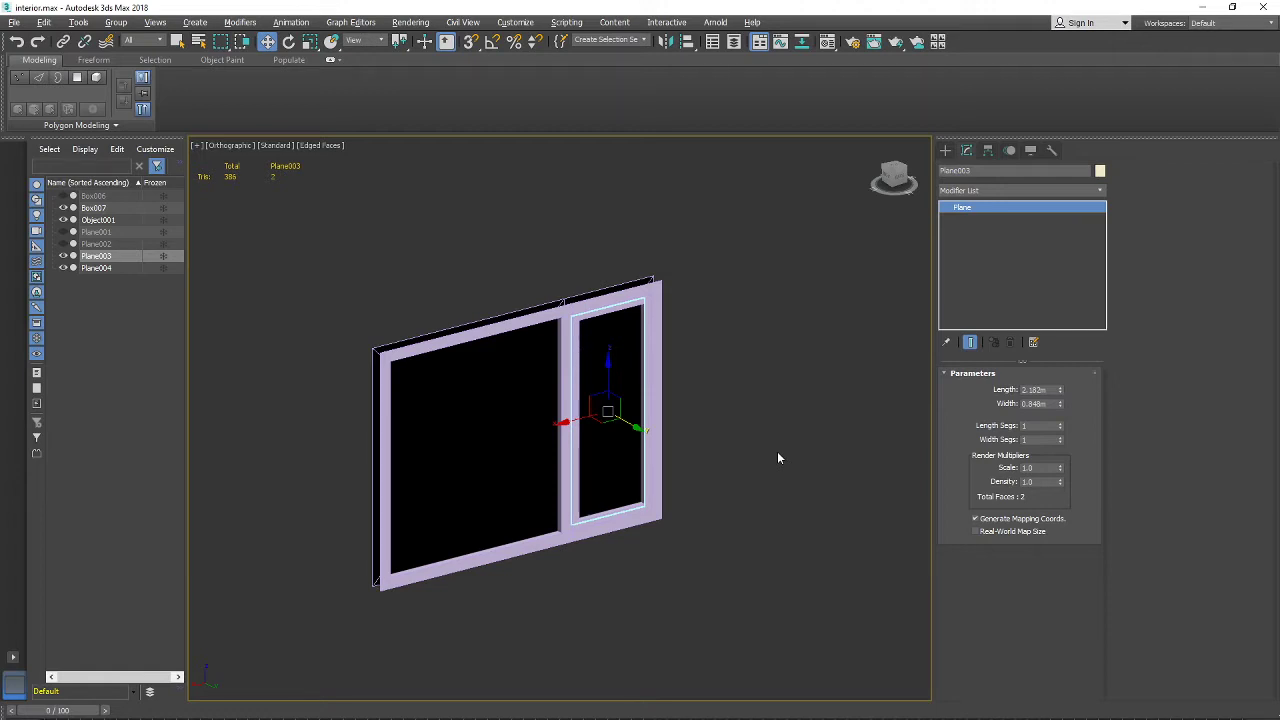
middle_drag(681, 513, 711, 523)
scroll(711, 523, up, 4)
alt+middle_drag(643, 494, 677, 509)
middle_drag(677, 509, 726, 531)
scroll(785, 538, down, 2)
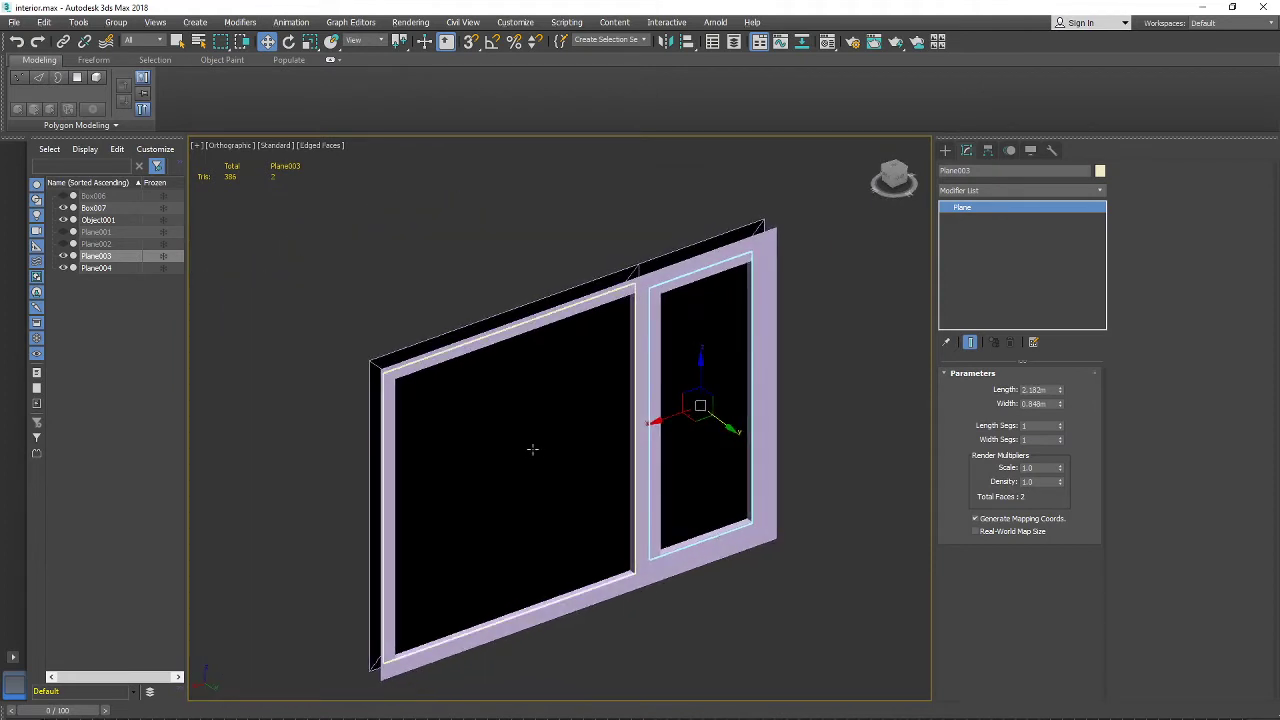
Step: Clone the narrow pane's plane a short distance along the Y axis as a single copy
scroll(688, 417, up, 4)
scroll(686, 417, down, 2)
mouse_move(686, 417)
alt+middle_down()
mouse_move(903, 417)
mouse_move(929, 374)
mouse_move(966, 410)
alt+middle_up()
scroll(686, 429, up, 4)
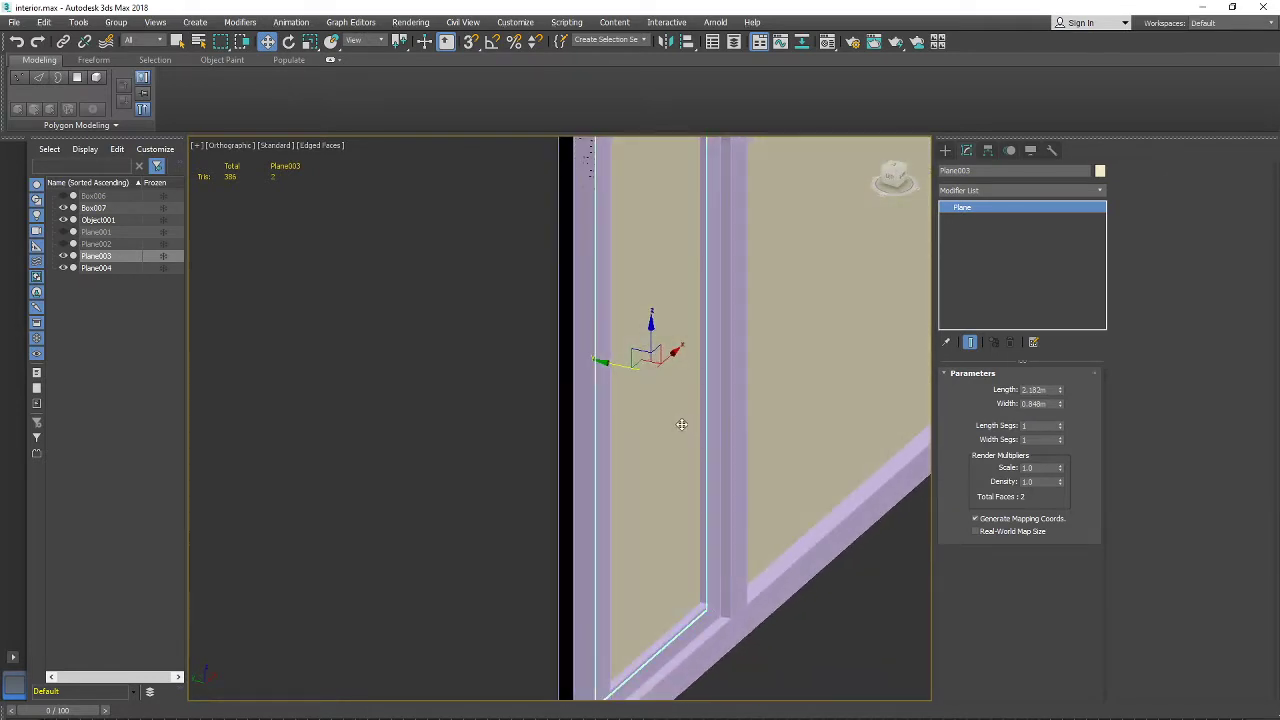
mouse_move(681, 424)
alt+middle_down()
mouse_move(686, 383)
mouse_move(680, 394)
alt+middle_up()
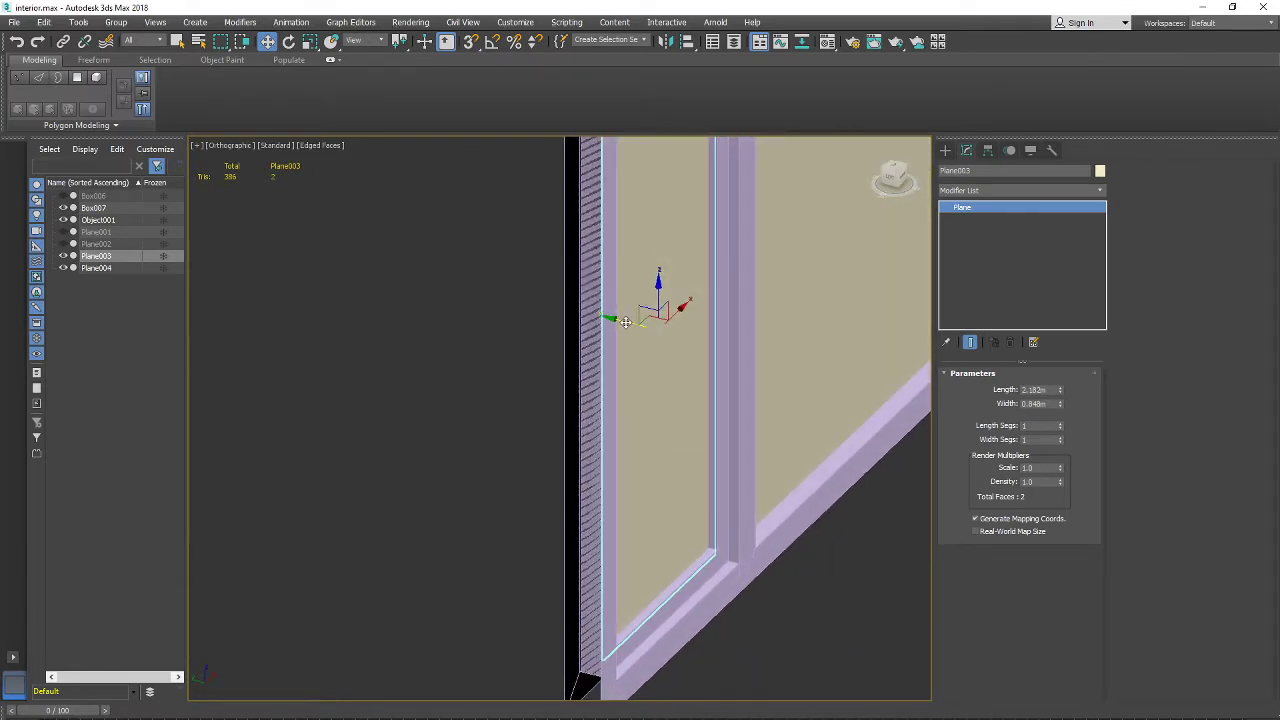
shift+drag(626, 322, 622, 320)
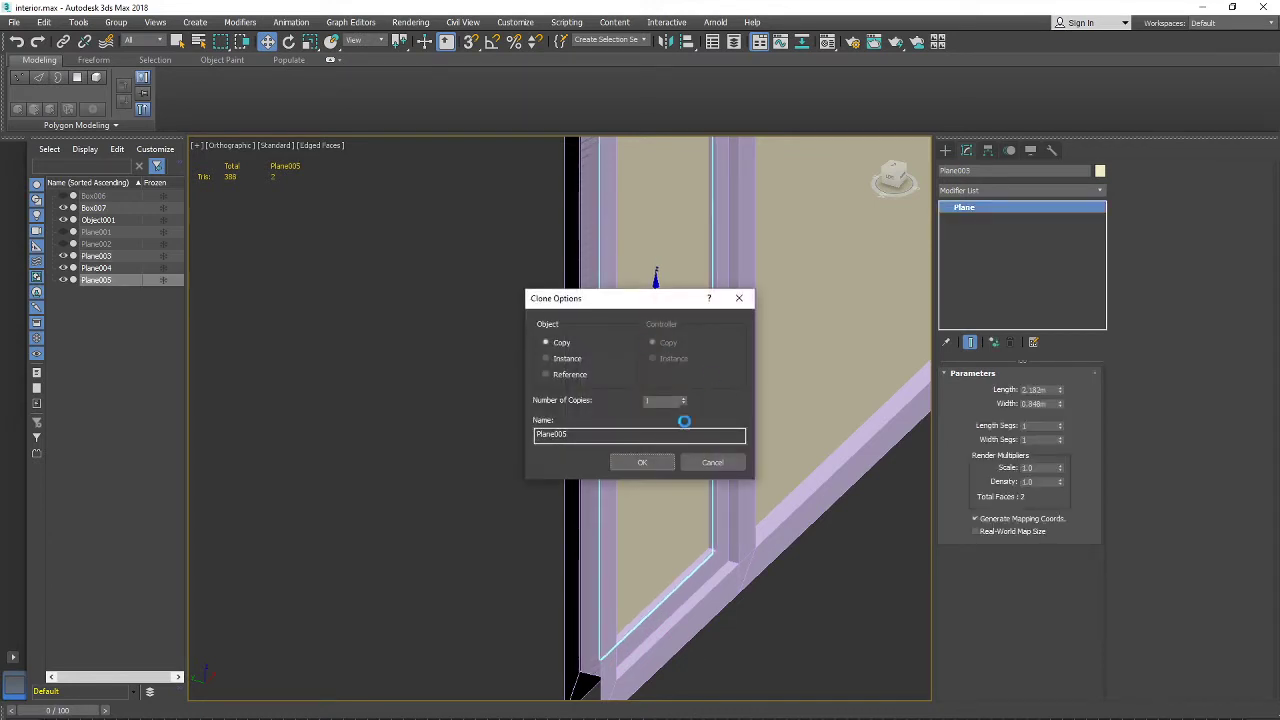
click(668, 465)
Step: Convert the copied narrow plane to an Editable Poly and enter its Polygon level
mouse_move(626, 457)
alt+middle_down()
mouse_move(766, 471)
mouse_move(727, 480)
alt+middle_up()
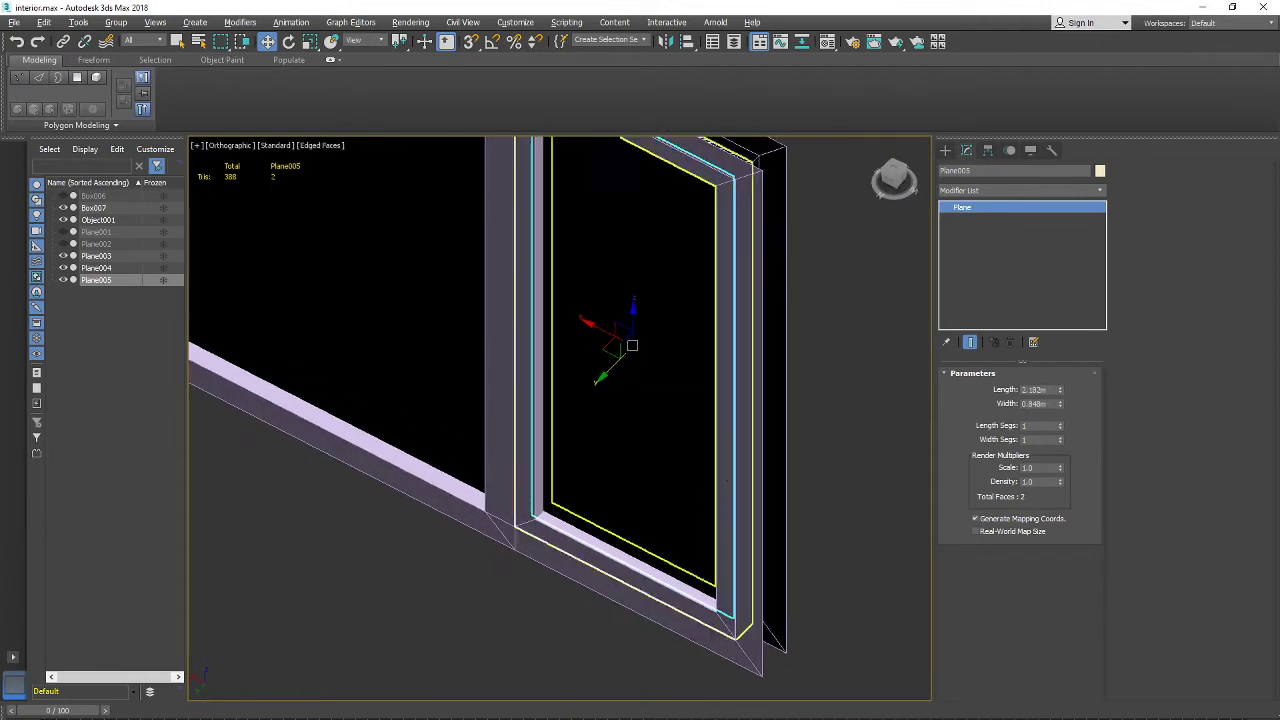
right_click(993, 212)
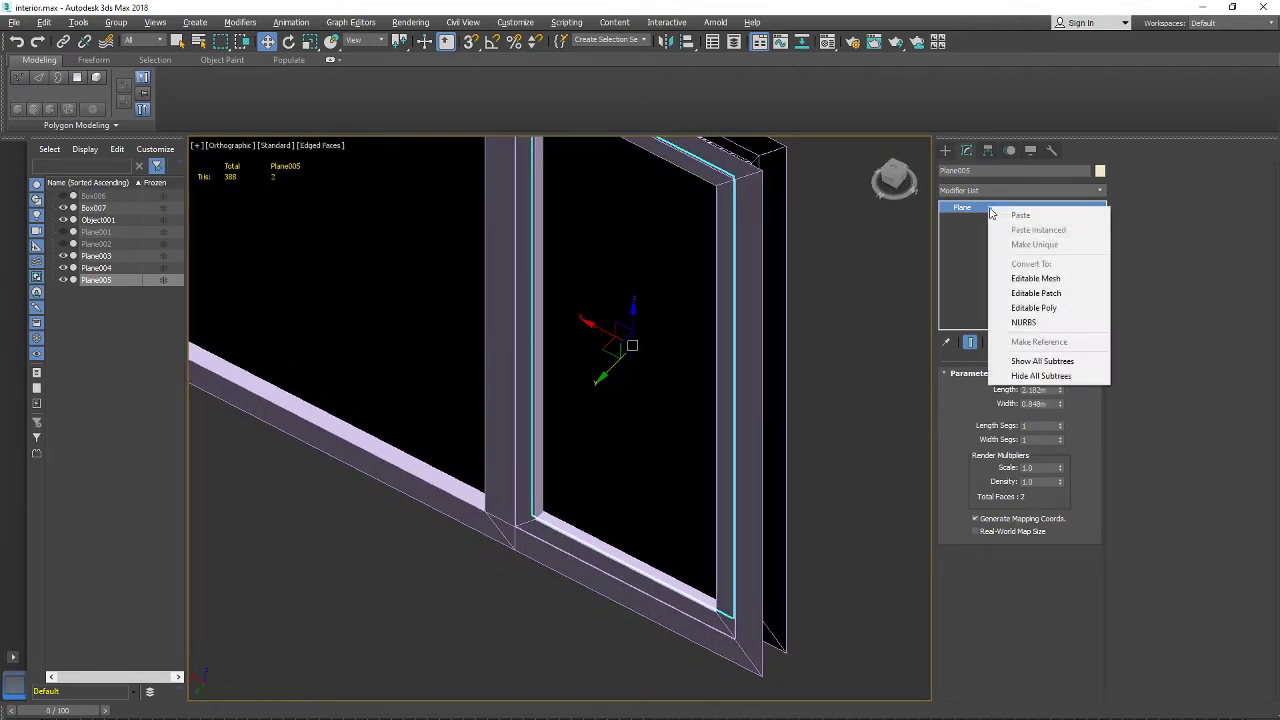
click(1033, 312)
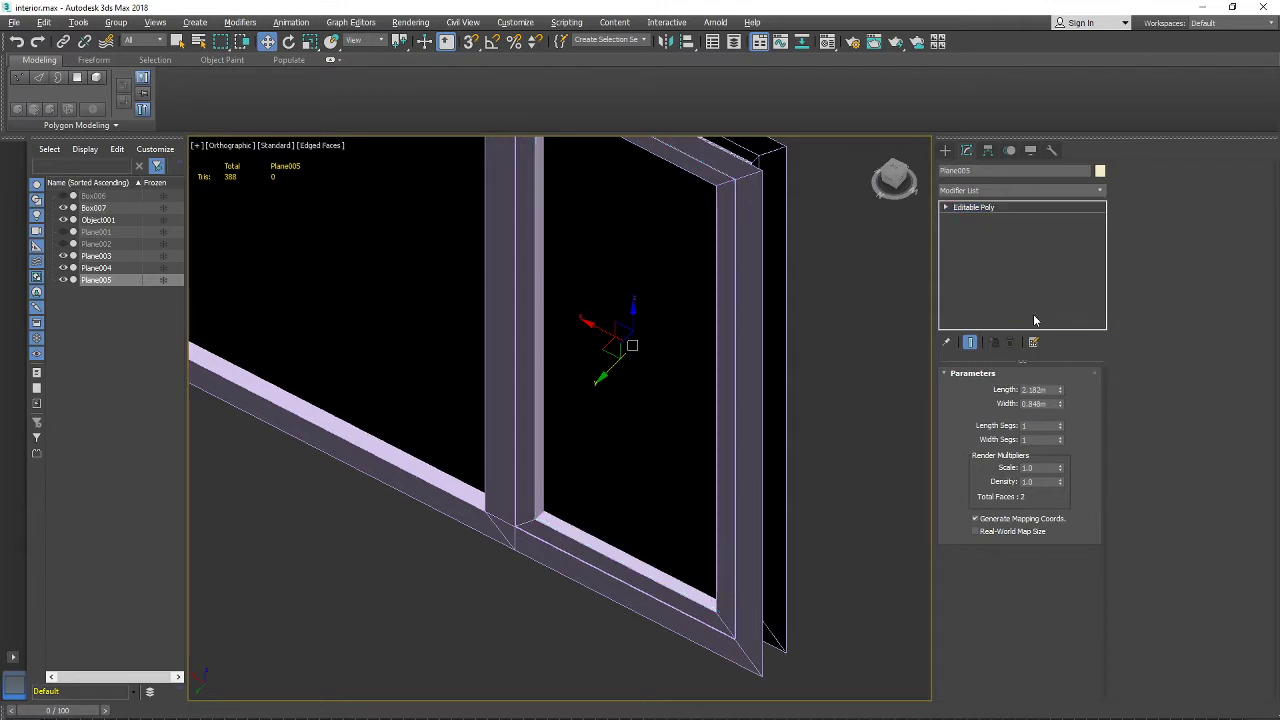
key(4)
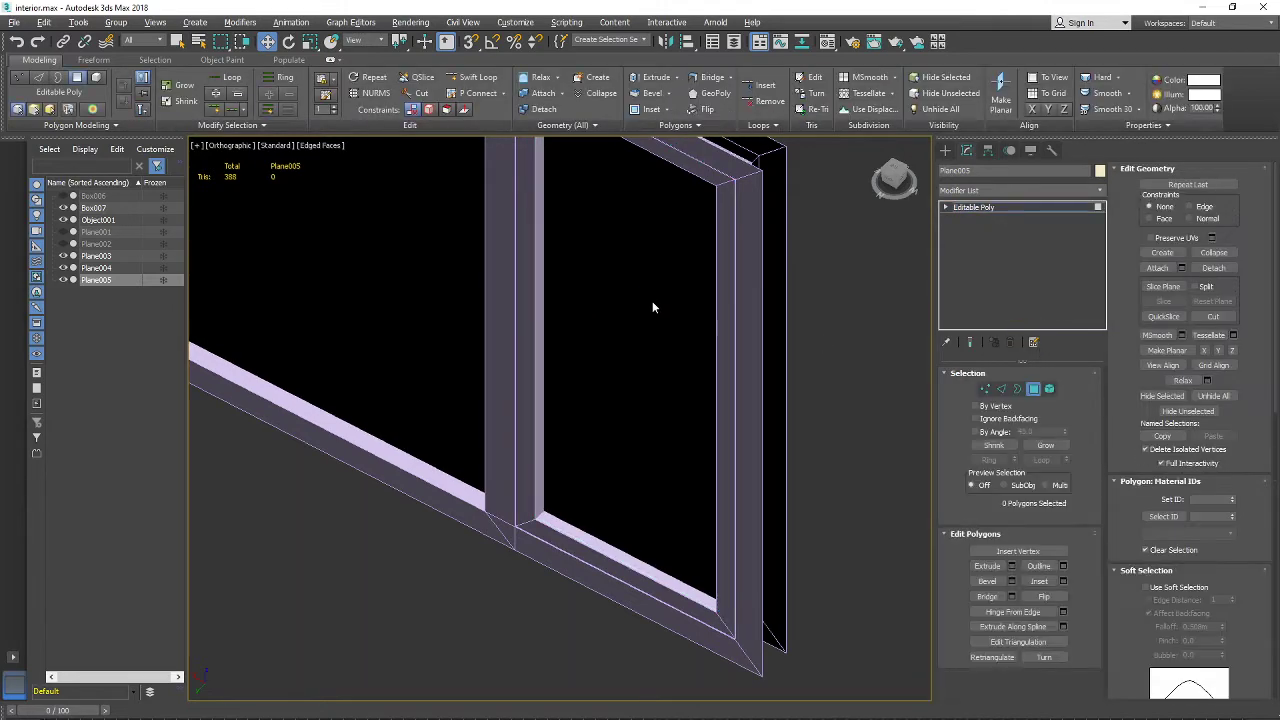
Step: Flip the copied narrow plane's polygon so it faces the window's reverse side
alt+middle_drag(652, 307, 757, 423)
click(651, 374)
scroll(651, 374, down, 5)
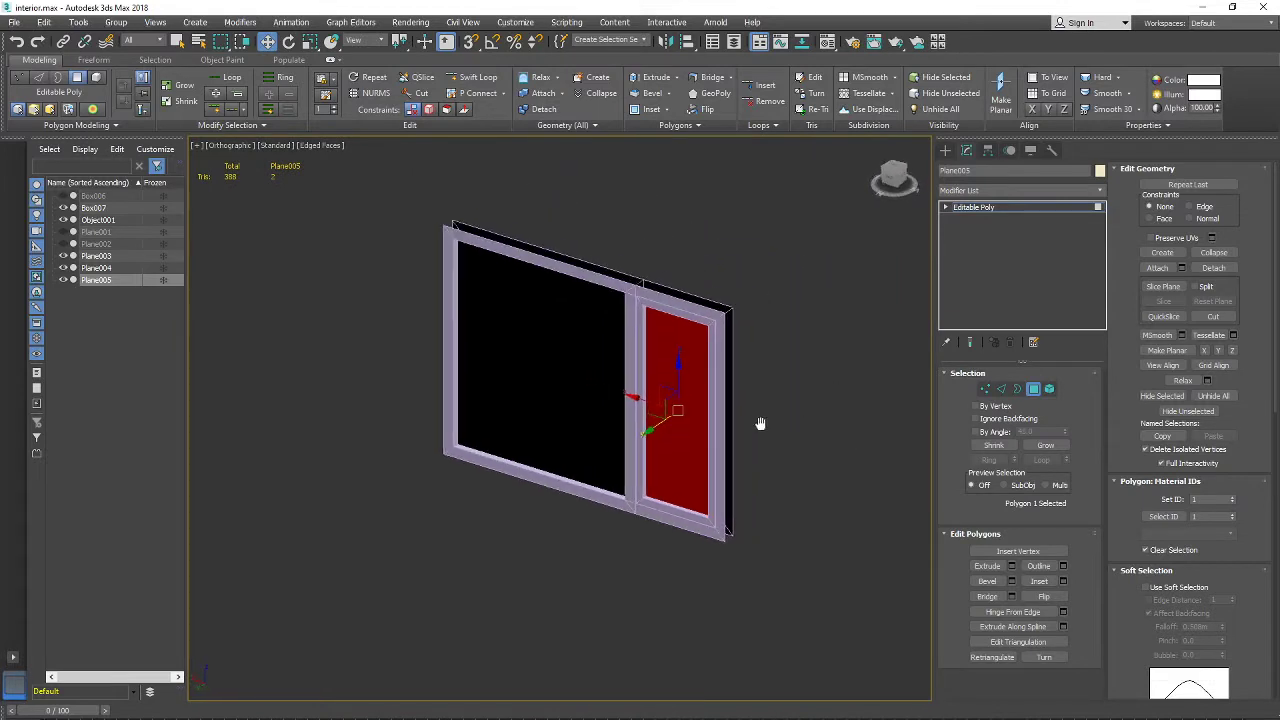
click(1037, 596)
click(864, 555)
scroll(714, 450, up, 3)
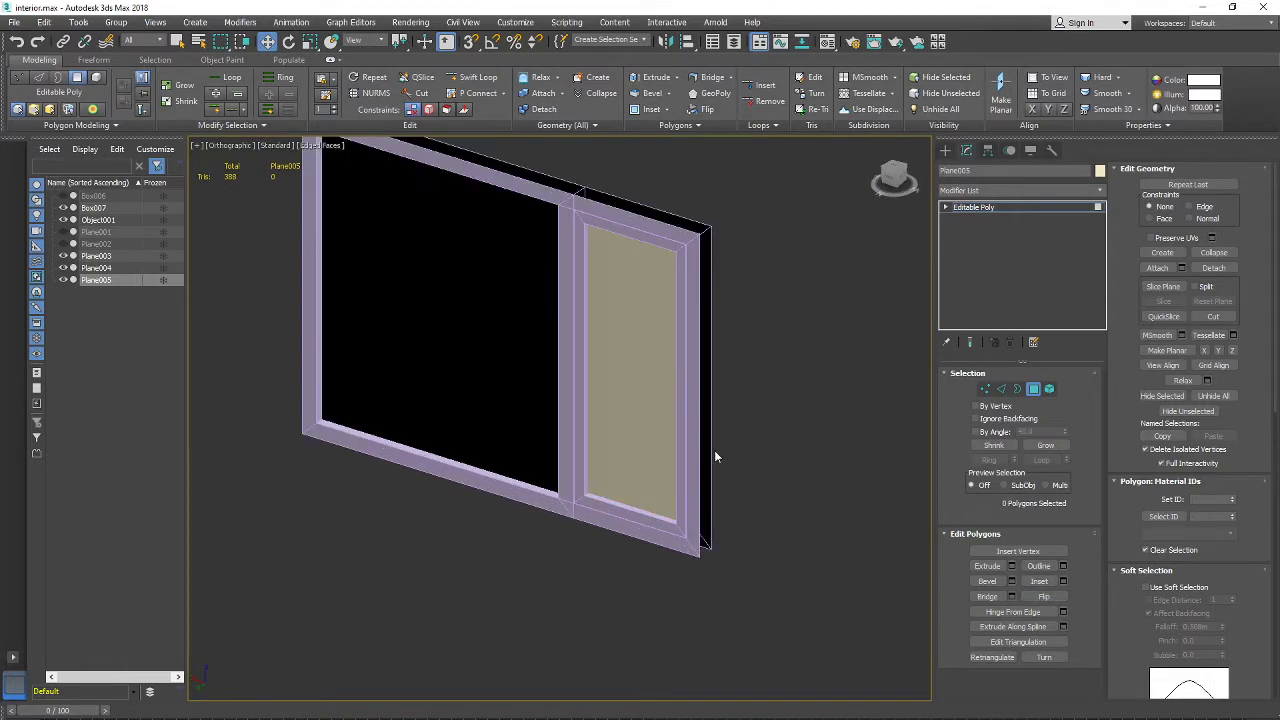
alt+middle_drag(715, 456, 663, 526)
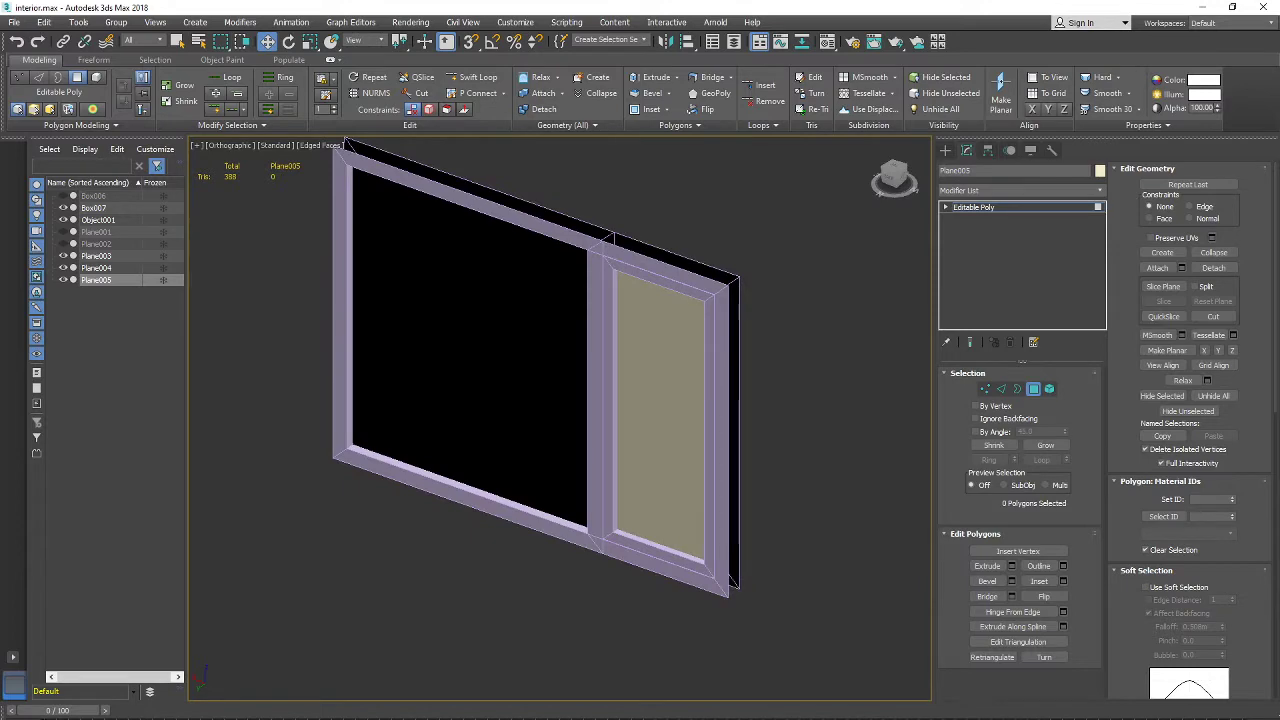
Step: Launch Adobe Photoshop CC 2017
key(super)
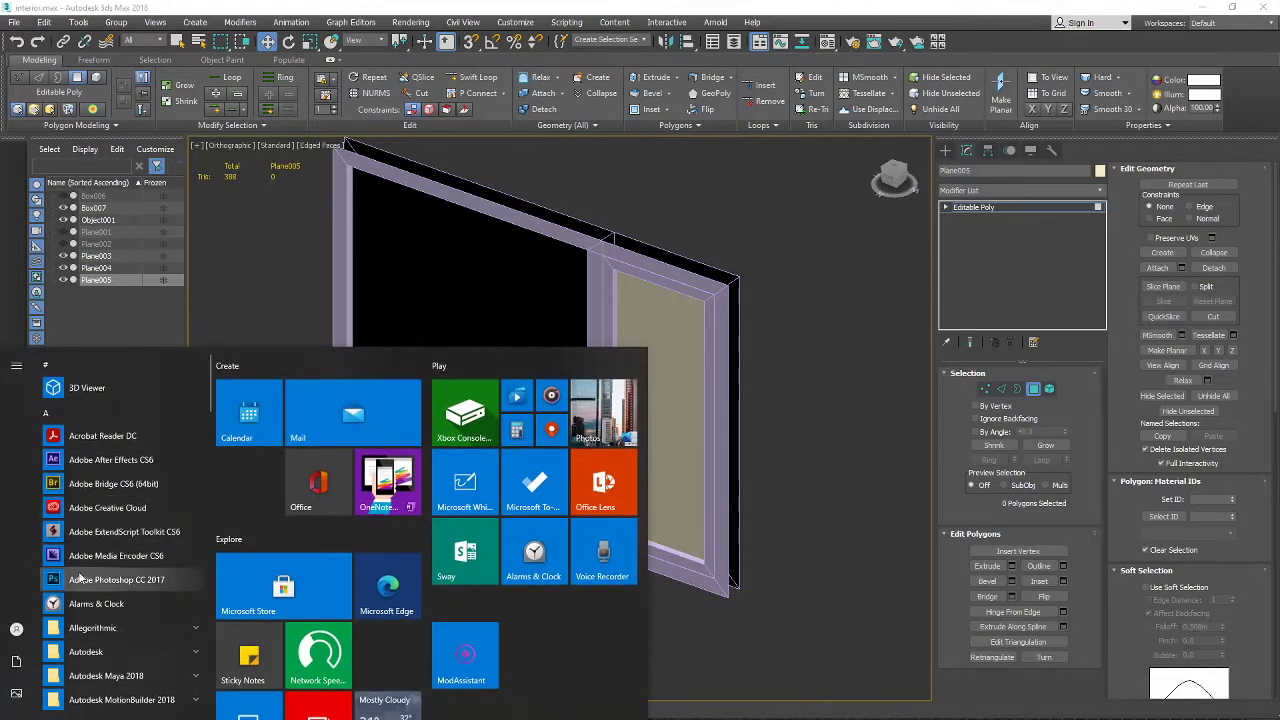
click(117, 572)
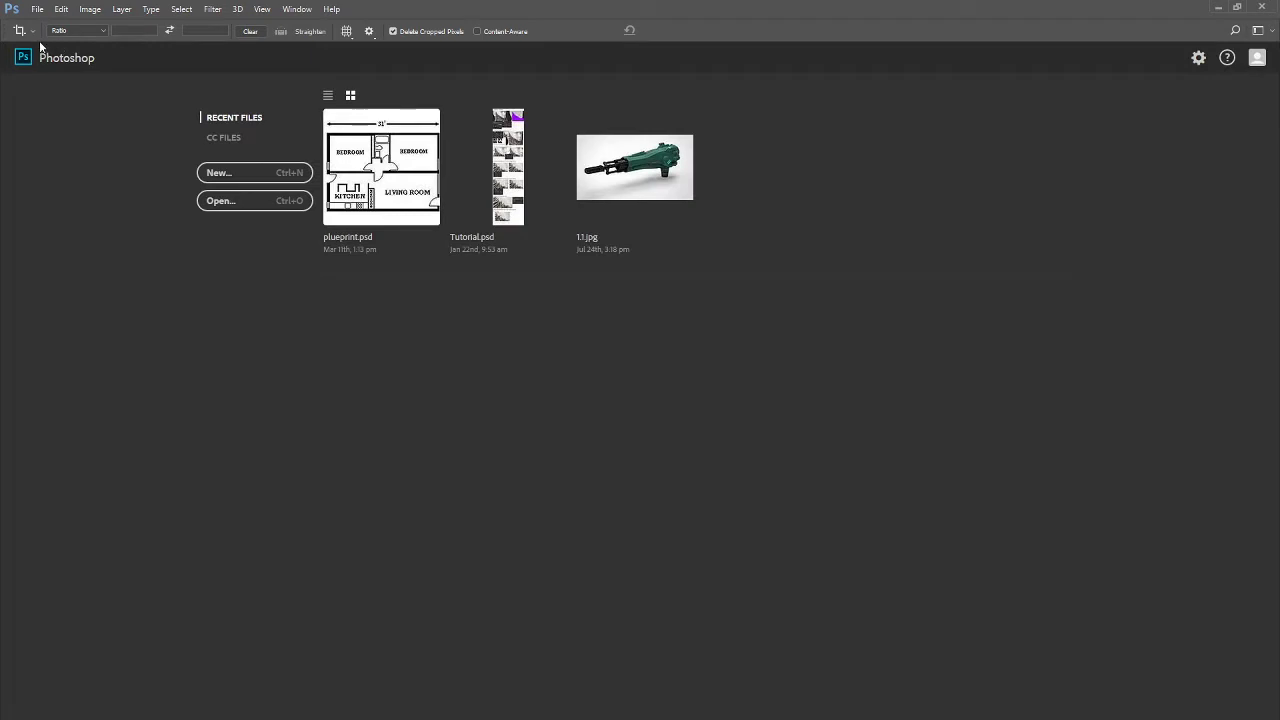
click(61, 9)
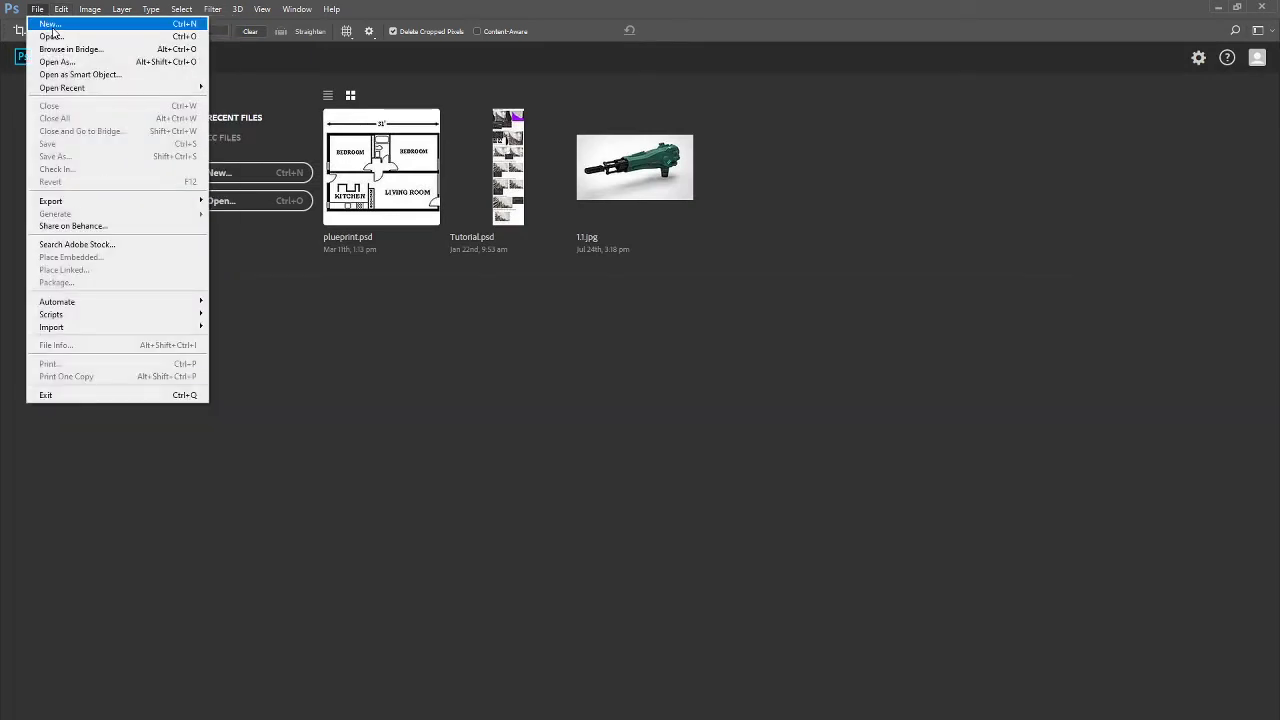
click(60, 23)
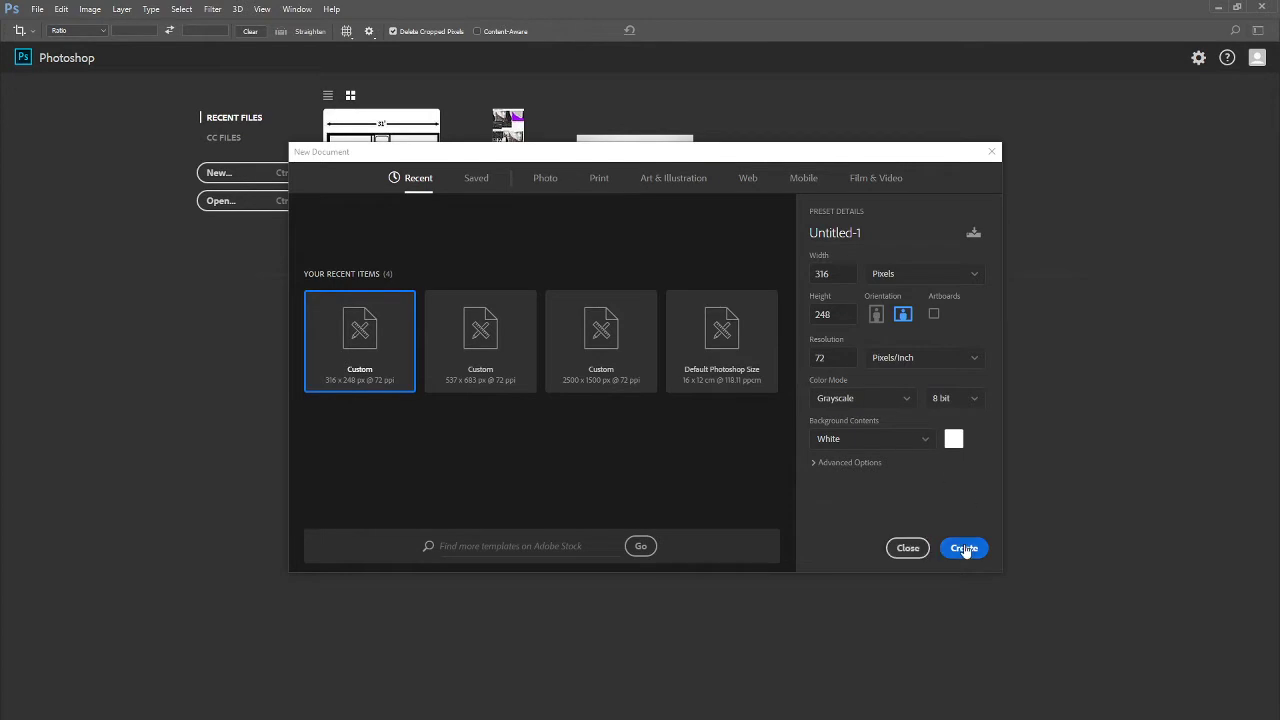
click(905, 548)
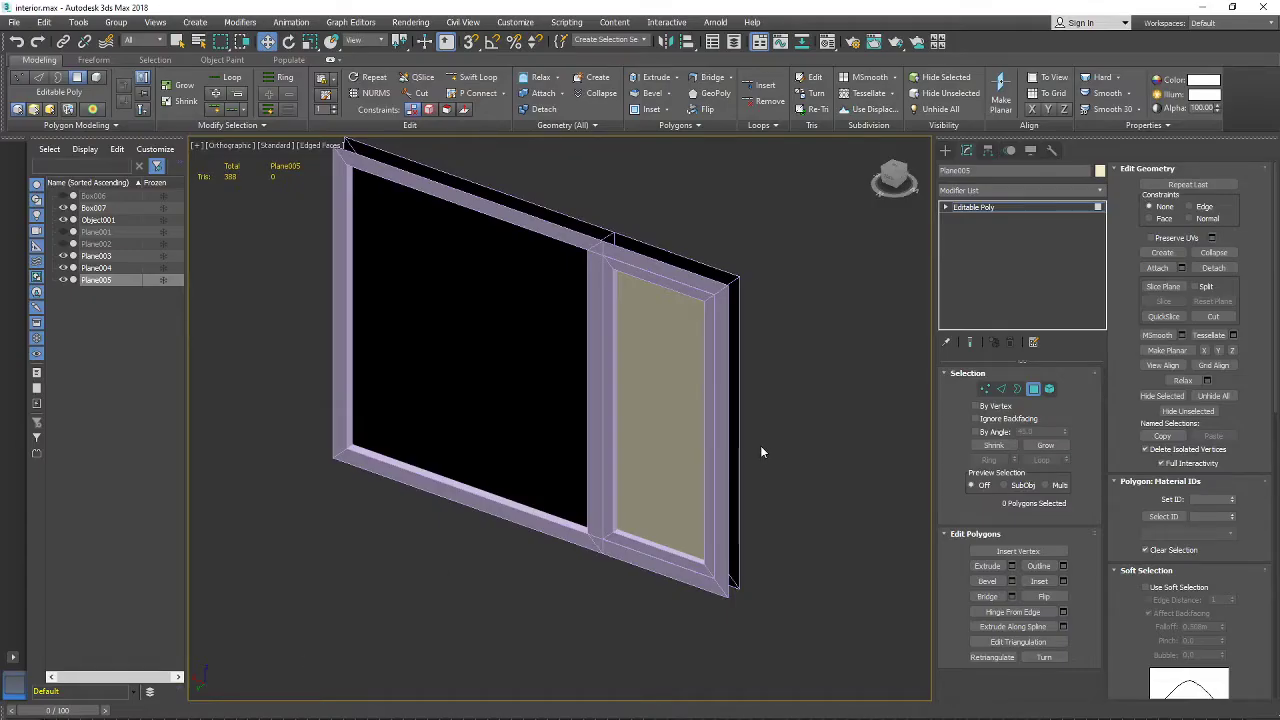
Step: Capture a 679x804 screen region of the 3ds Max window model at an angled view and copy it to the clipboard
alt+middle_drag(760, 445, 523, 474)
middle_drag(845, 578, 760, 581)
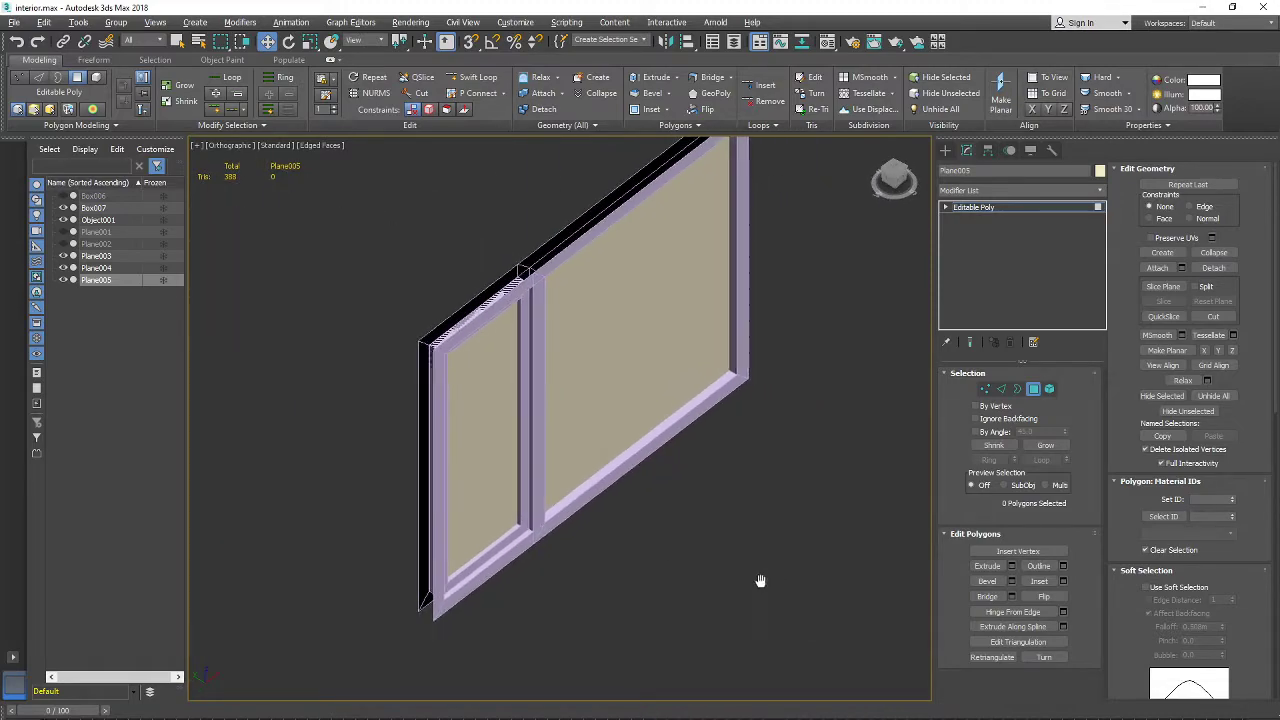
key(Print)
drag(820, 666, 367, 130)
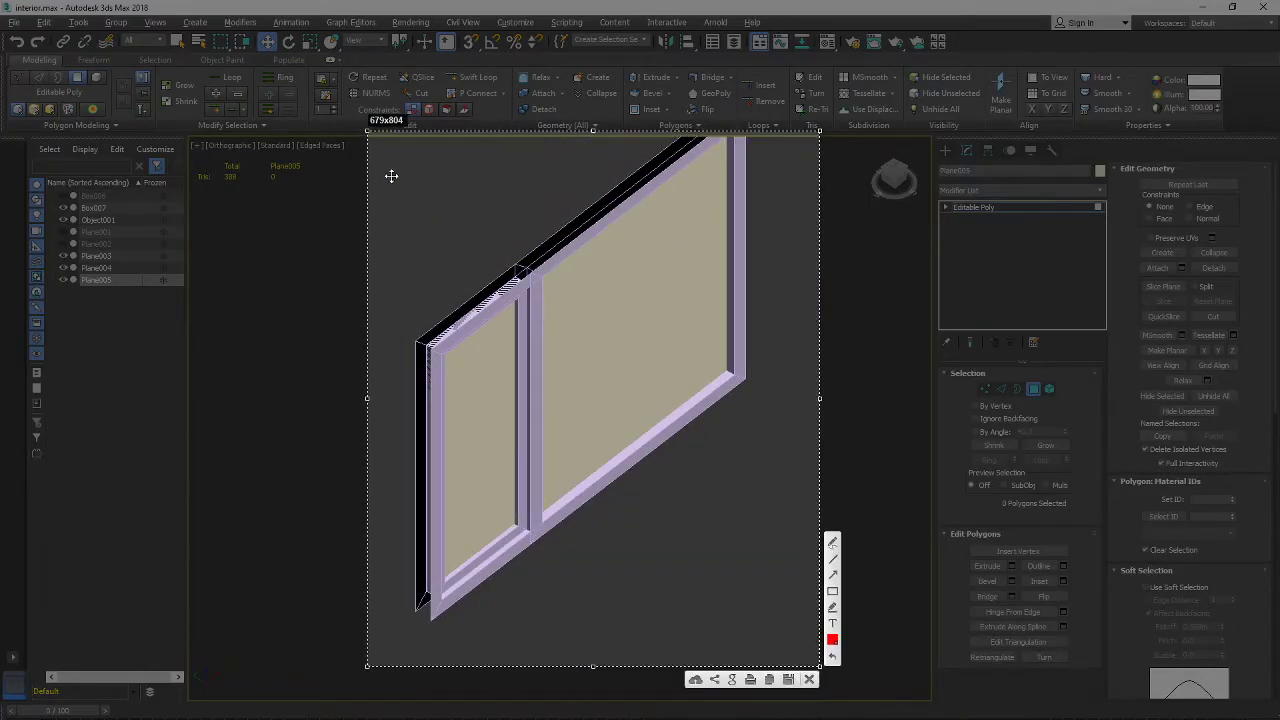
click(769, 679)
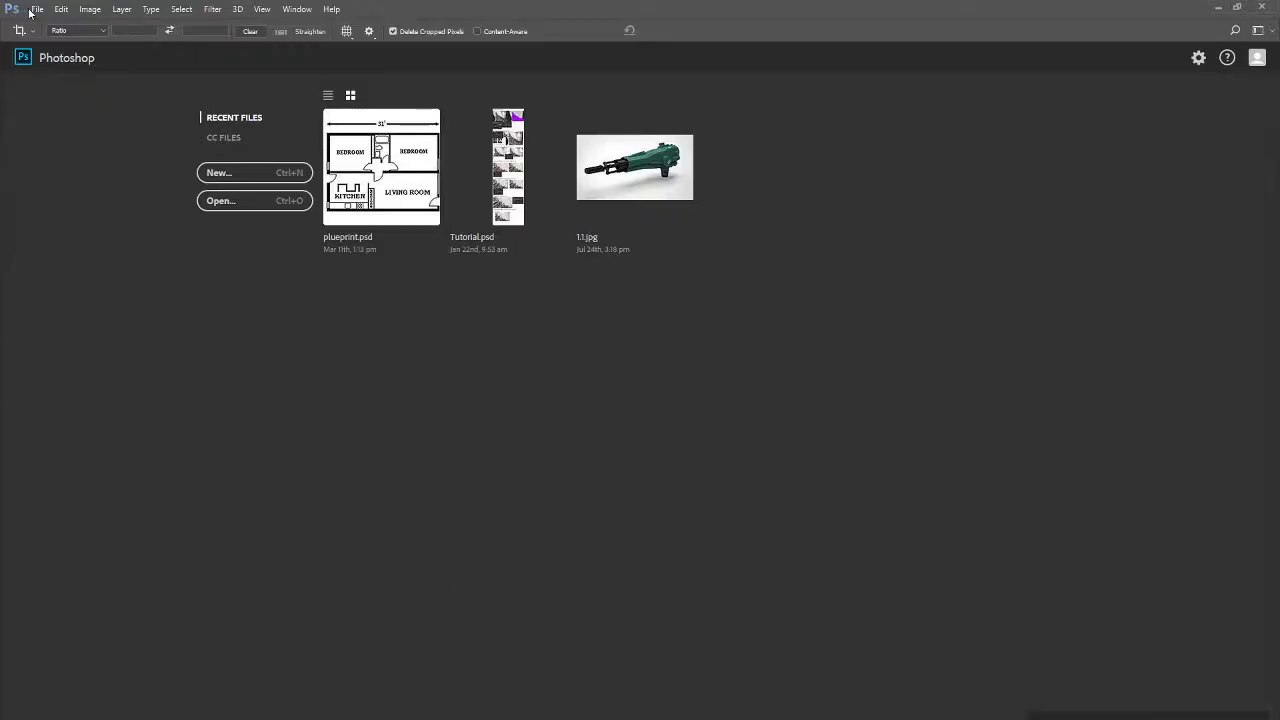
Step: In Photoshop, create a 679 by 804 pixel RGB document from the Clipboard preset and paste the window capture into it
click(37, 9)
click(47, 24)
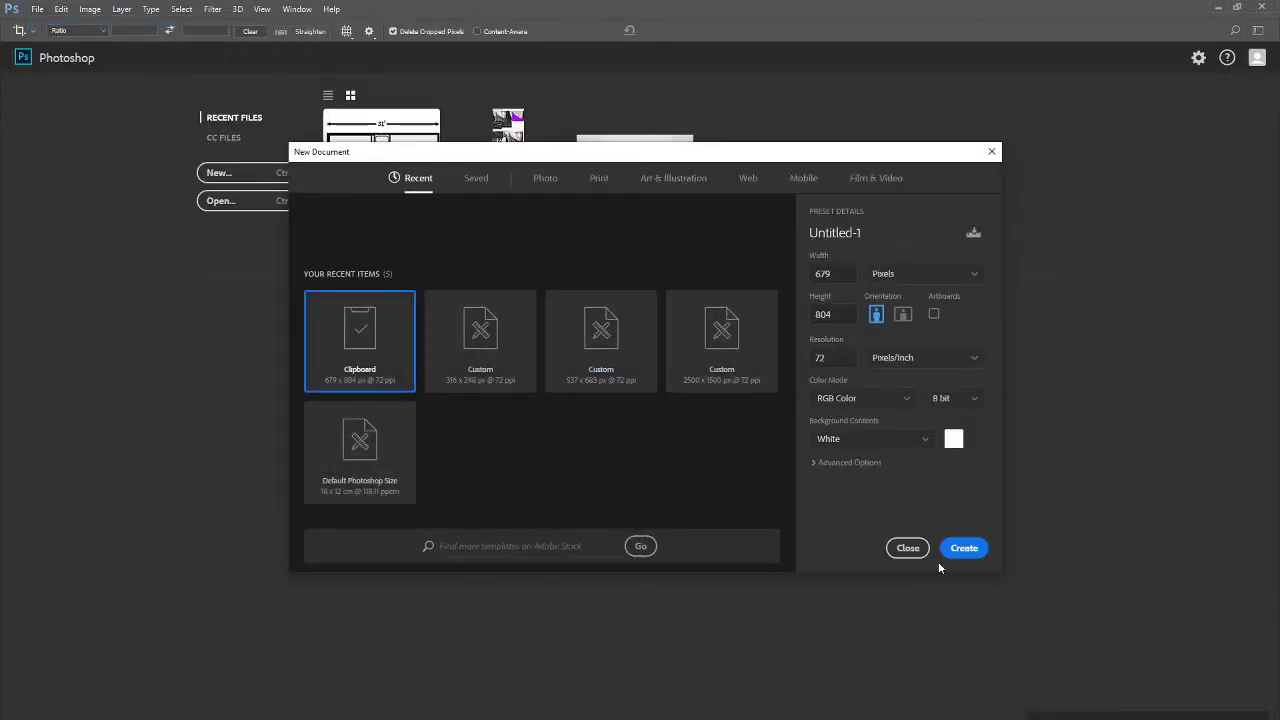
click(964, 547)
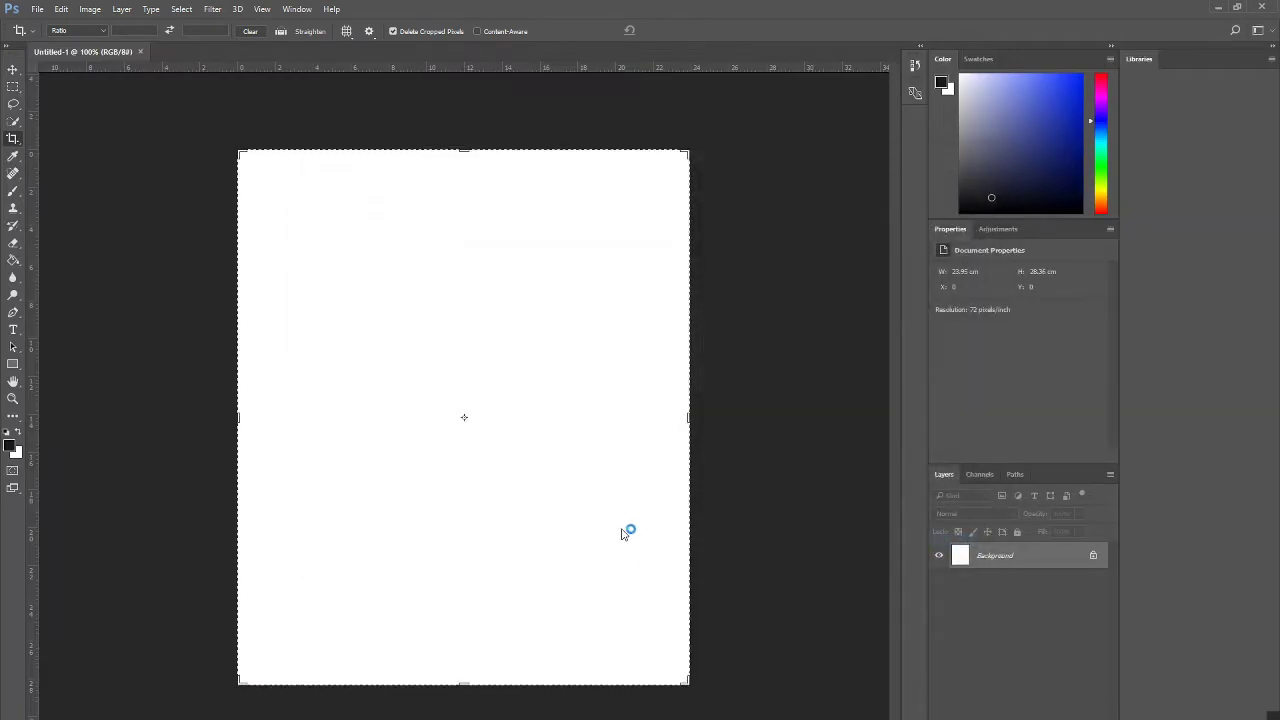
click(13, 69)
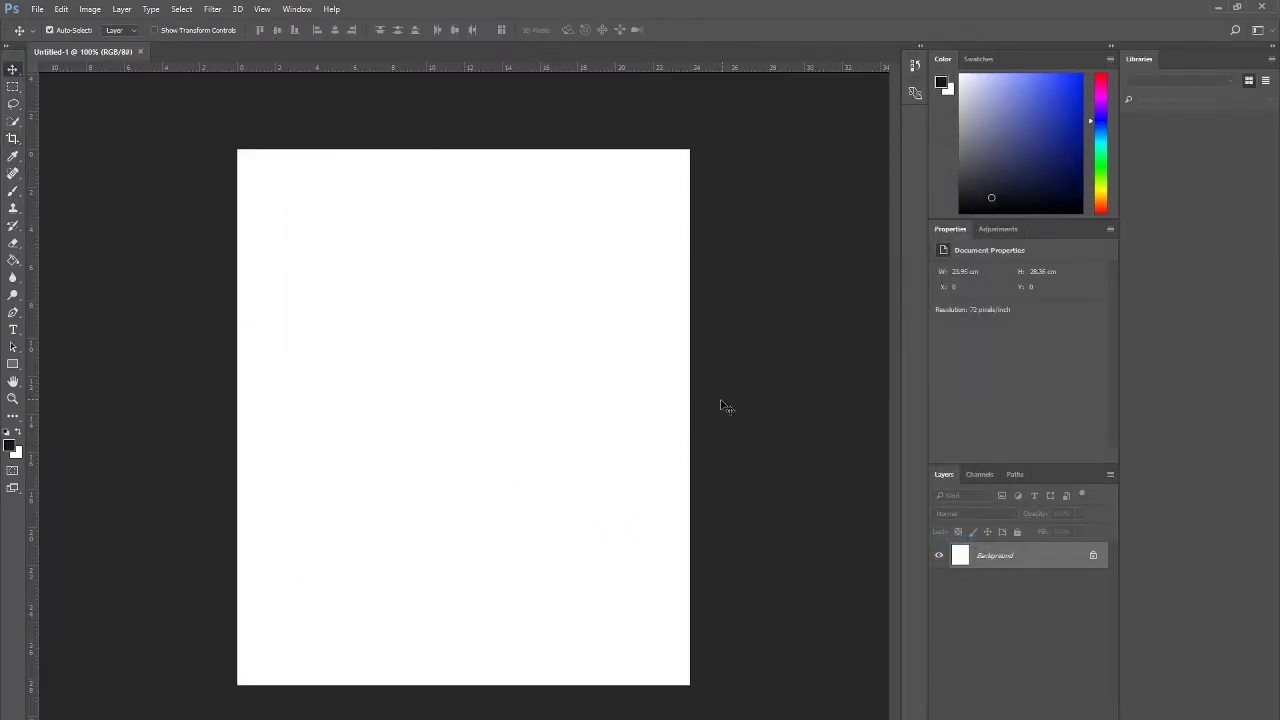
key(ctrl+v)
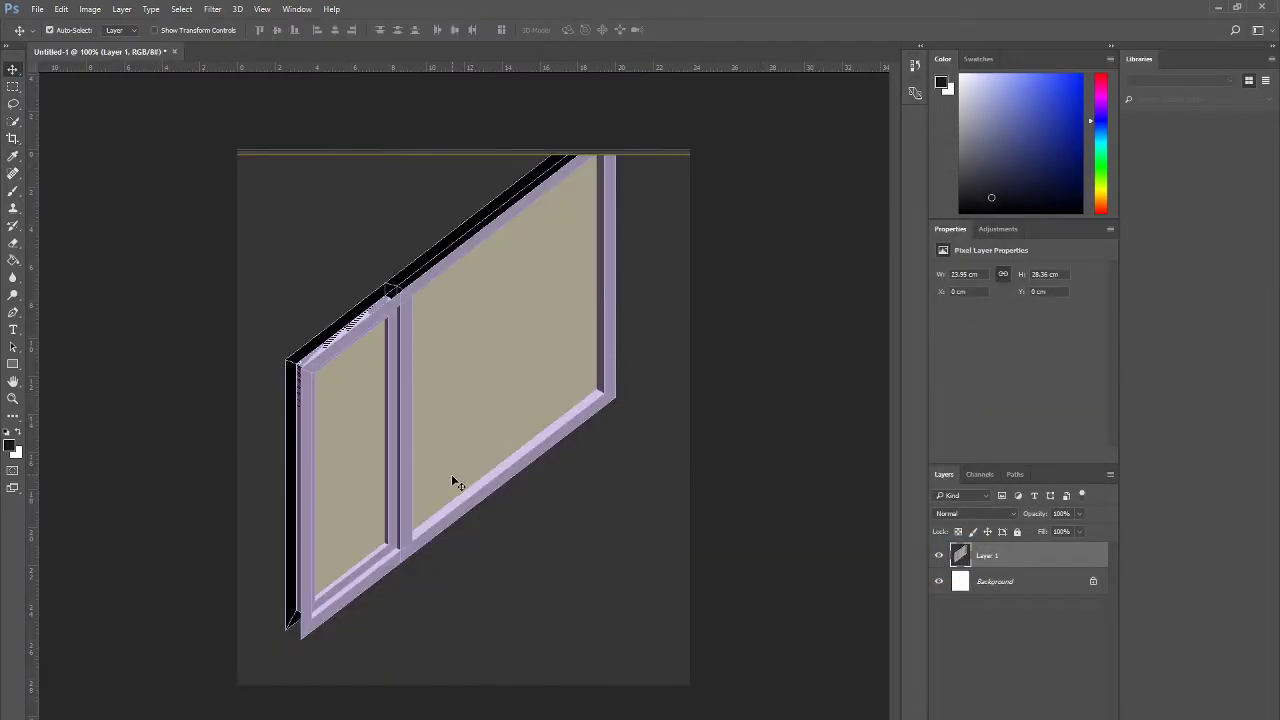
Step: With the Brush tool, paint two dark arrows on the capture, one from each glass pane, pointing outward from the window's front
click(13, 190)
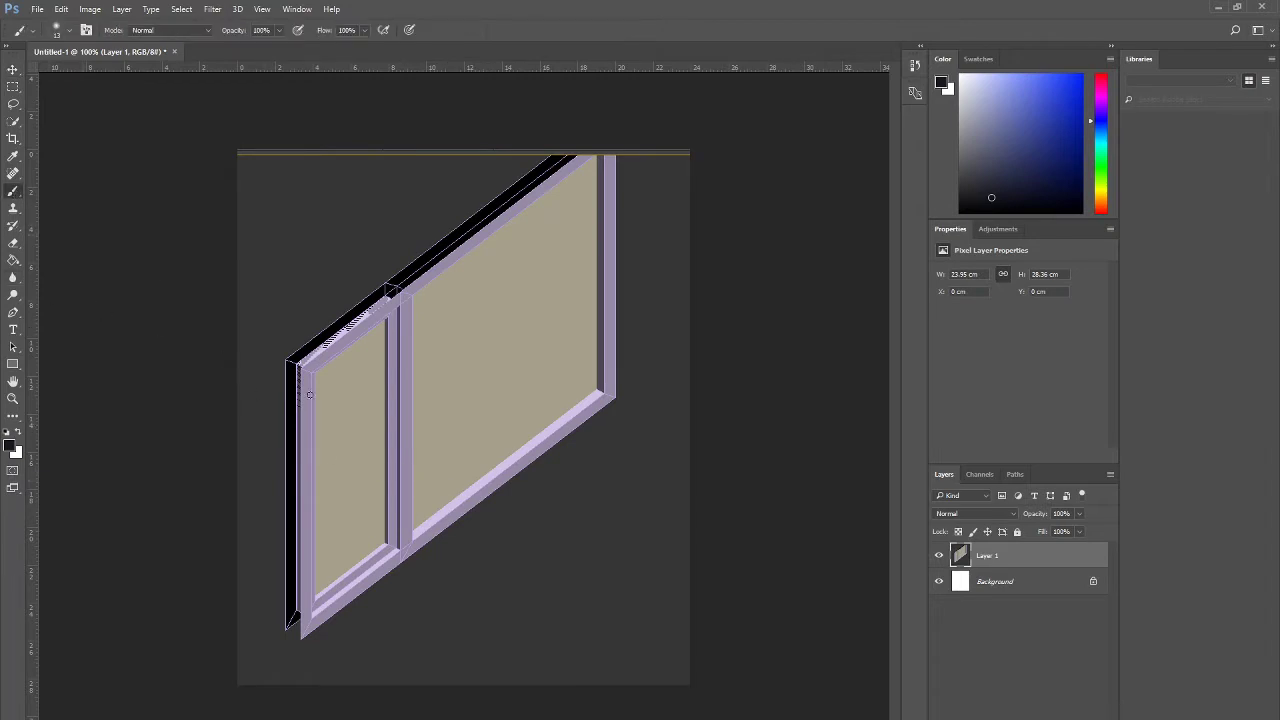
key(ctrl+0)
alt+scroll(301, 464, down, 1)
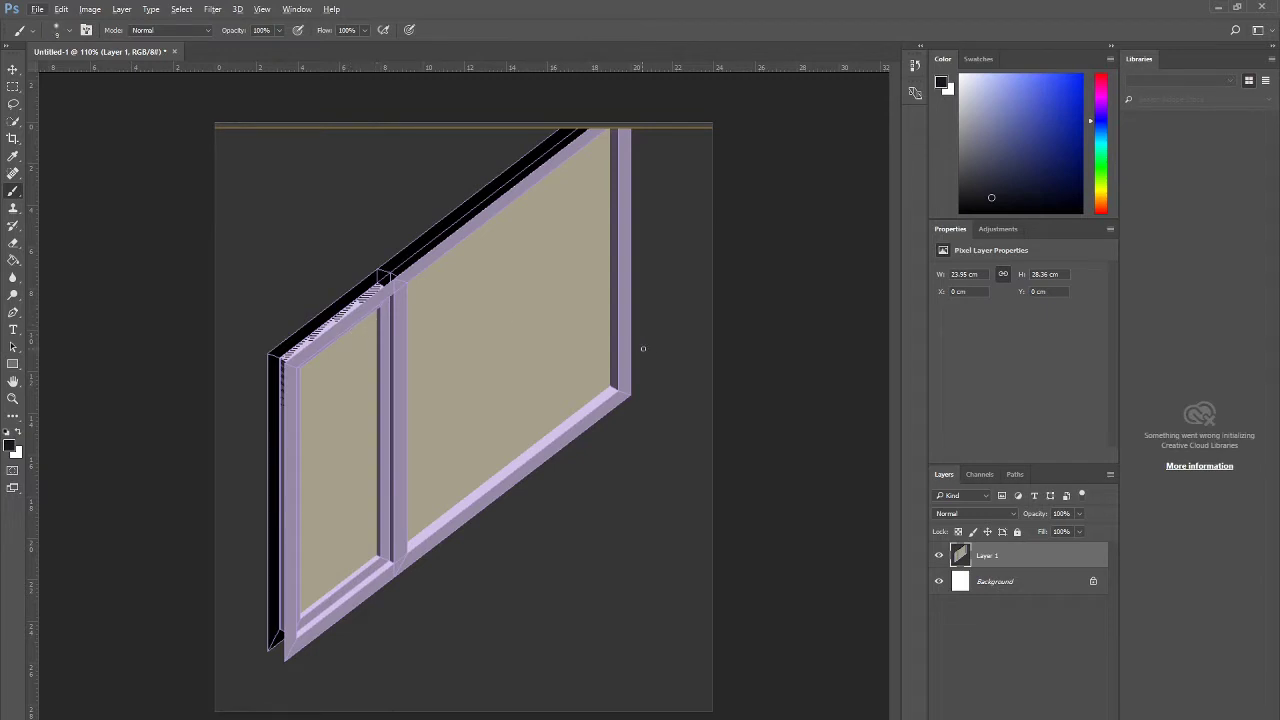
click(1100, 207)
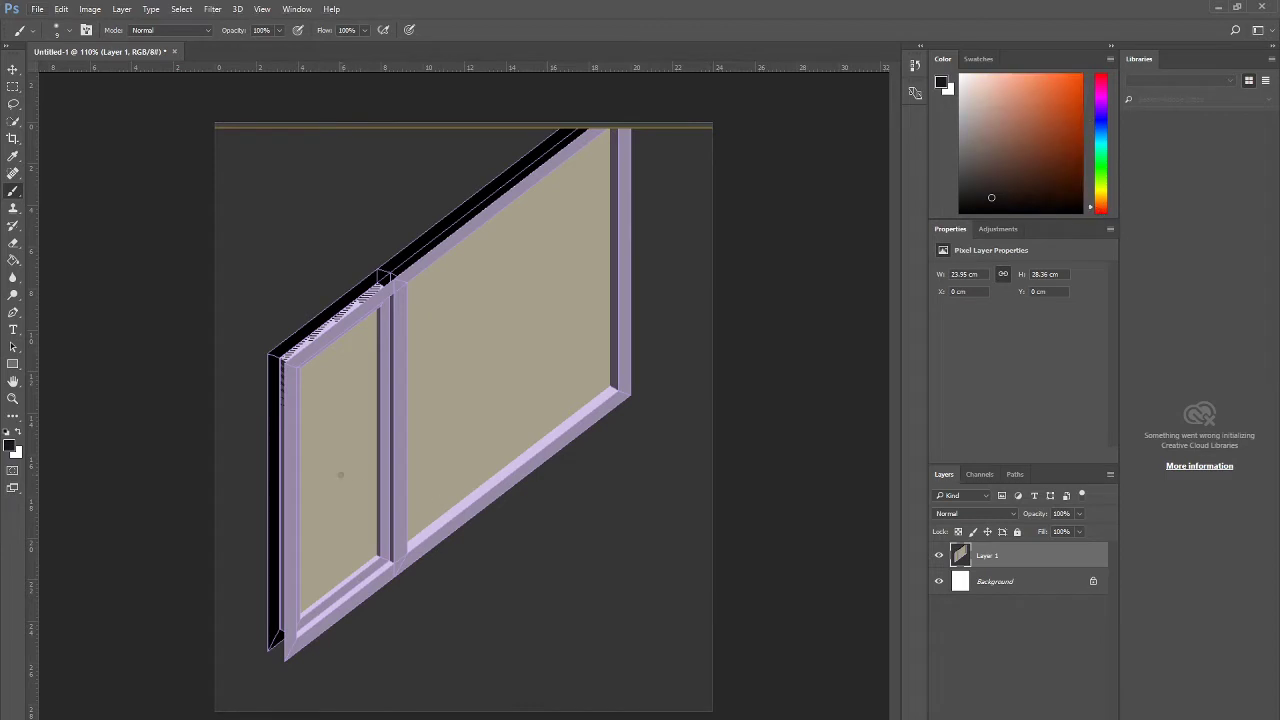
shift+click(507, 556)
shift+click(513, 559)
shift+click(461, 559)
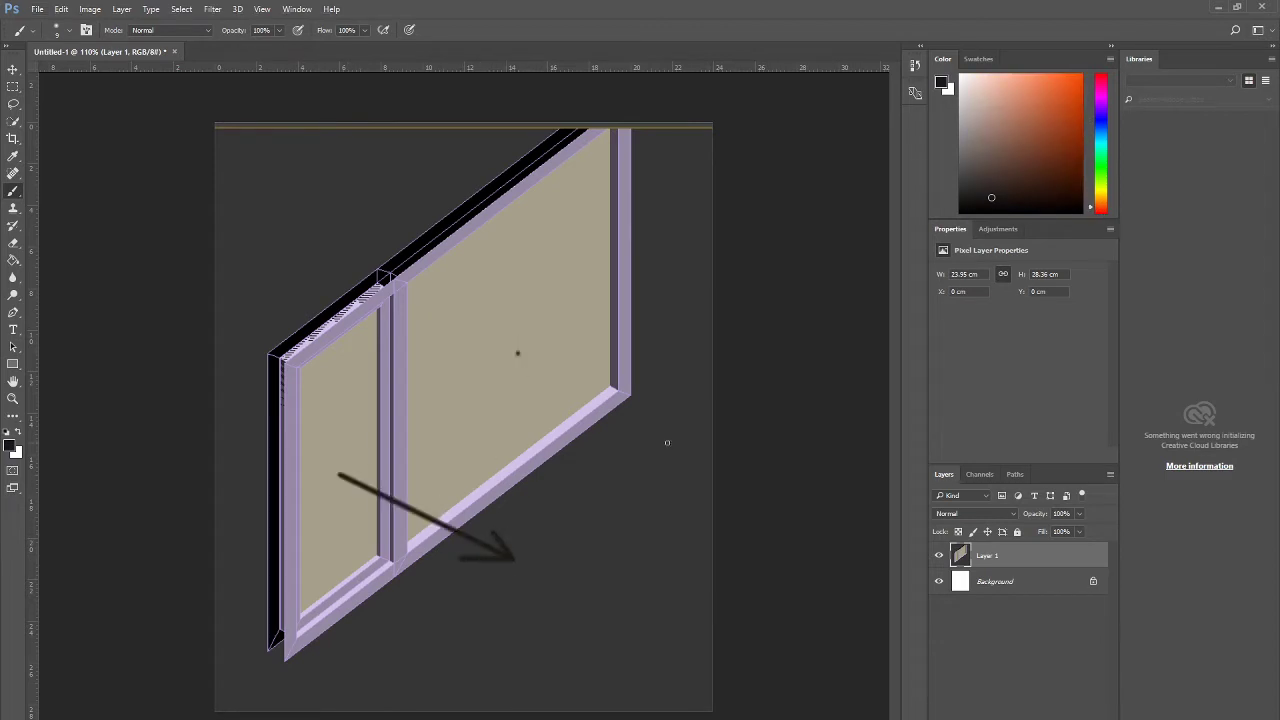
shift+click(696, 431)
shift+click(695, 431)
shift+click(675, 404)
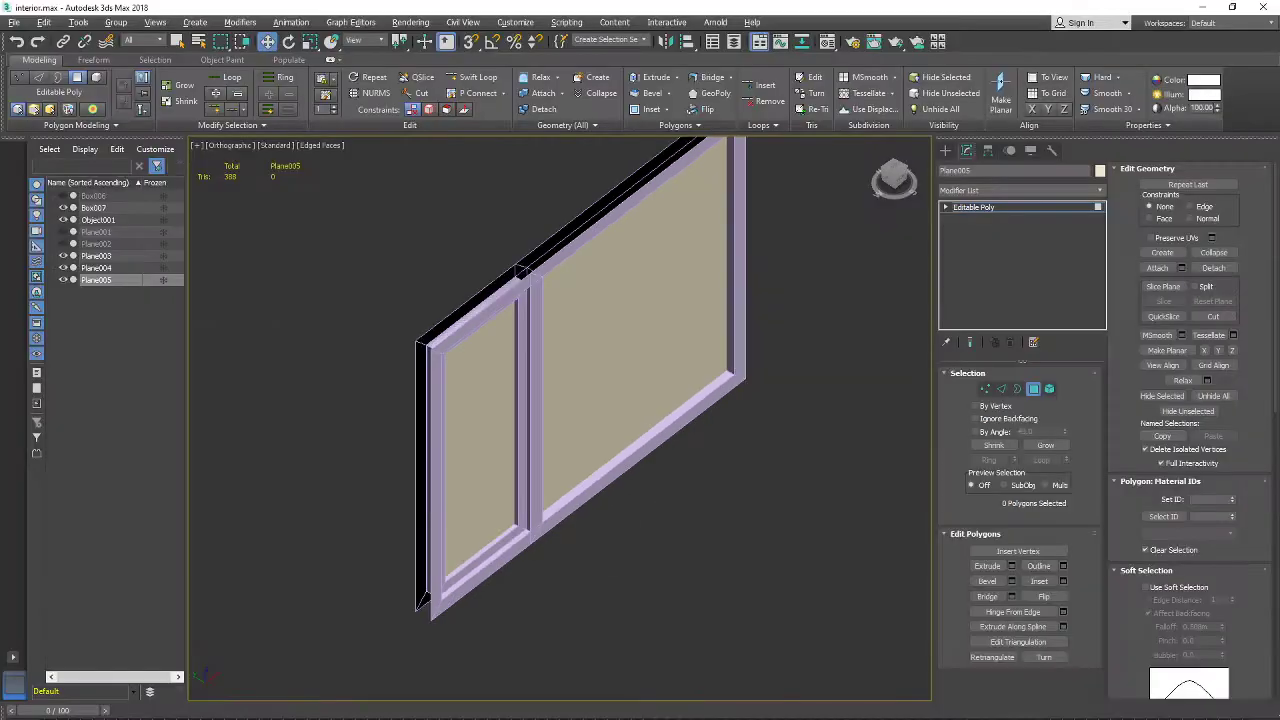
Step: Capture the 3ds Max window model from its reverse side, copy it to the clipboard, and paste it into the Photoshop document
alt+middle_drag(590, 530, 714, 534)
scroll(590, 495, up, 5)
middle_drag(590, 492, 782, 535)
alt+middle_drag(782, 535, 677, 517)
scroll(804, 548, down, 3)
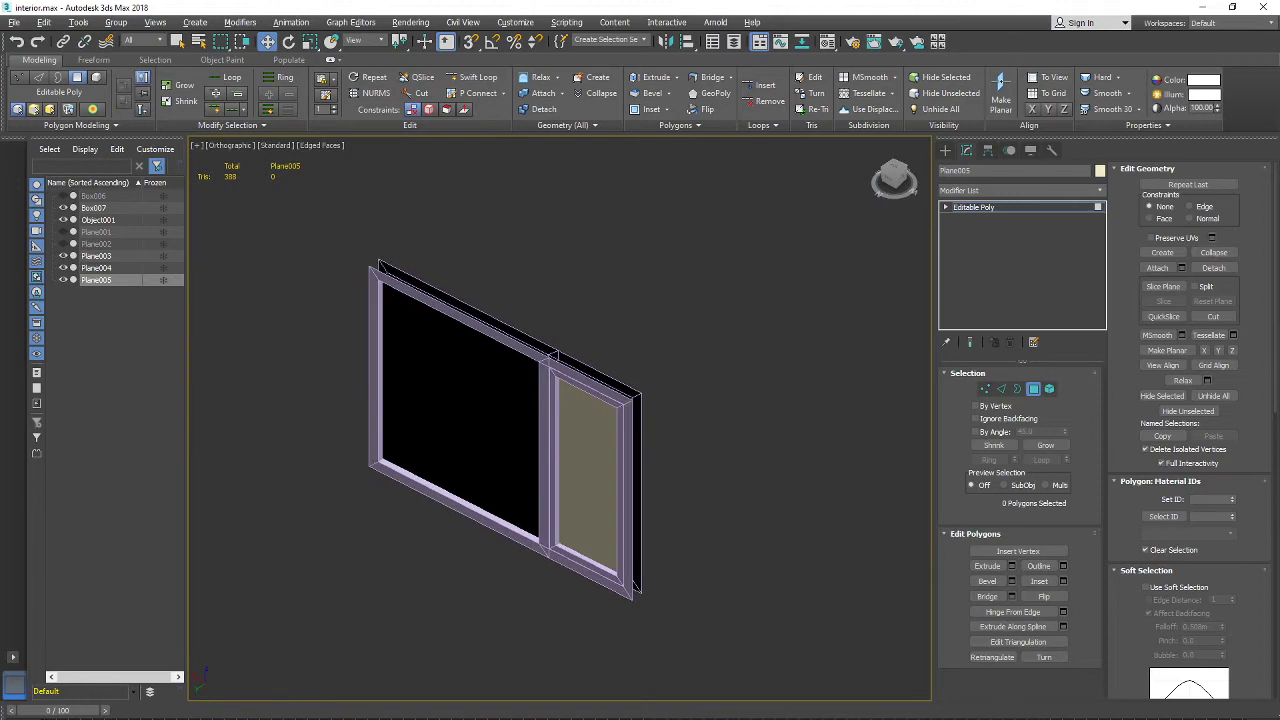
key(Print)
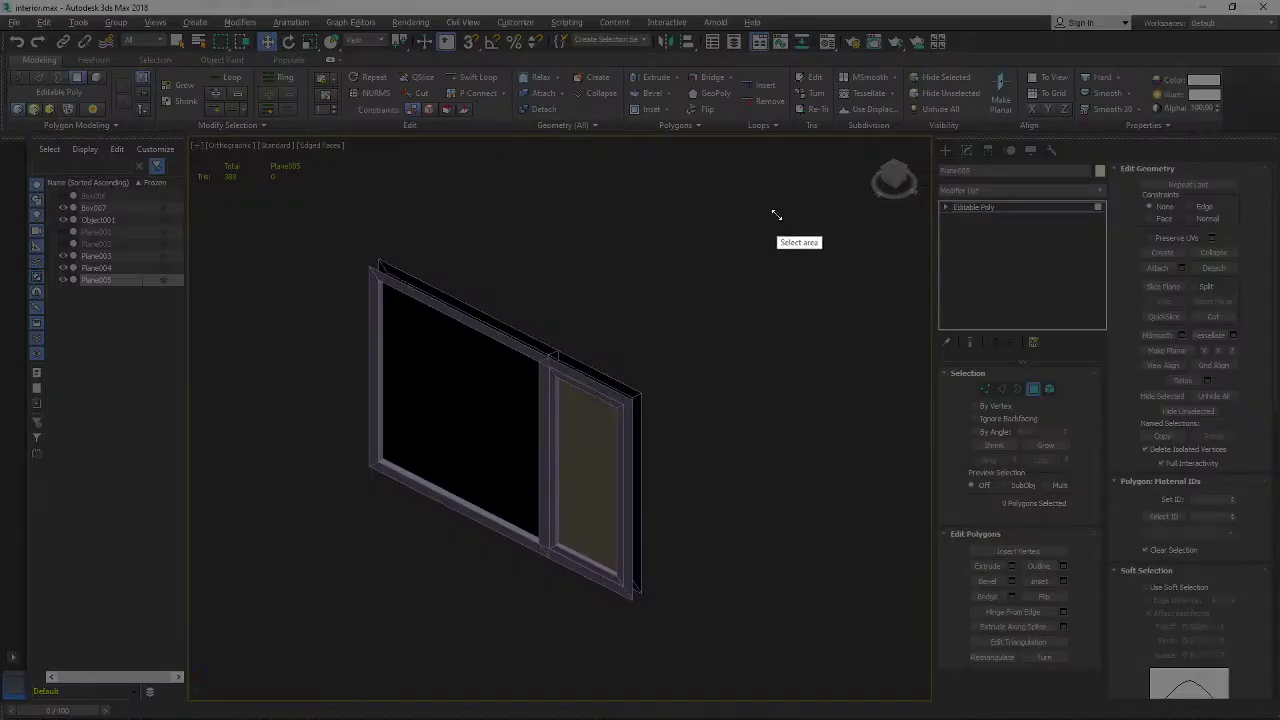
drag(777, 214, 254, 666)
click(726, 680)
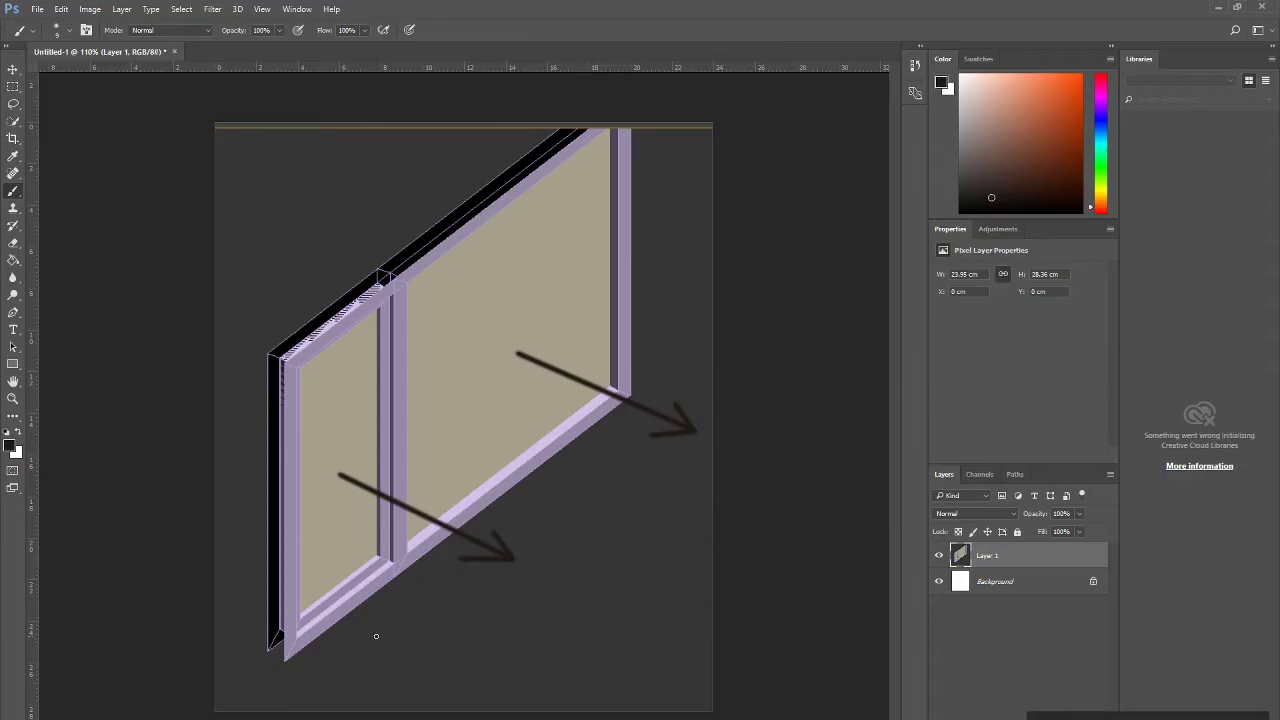
key(ctrl+v)
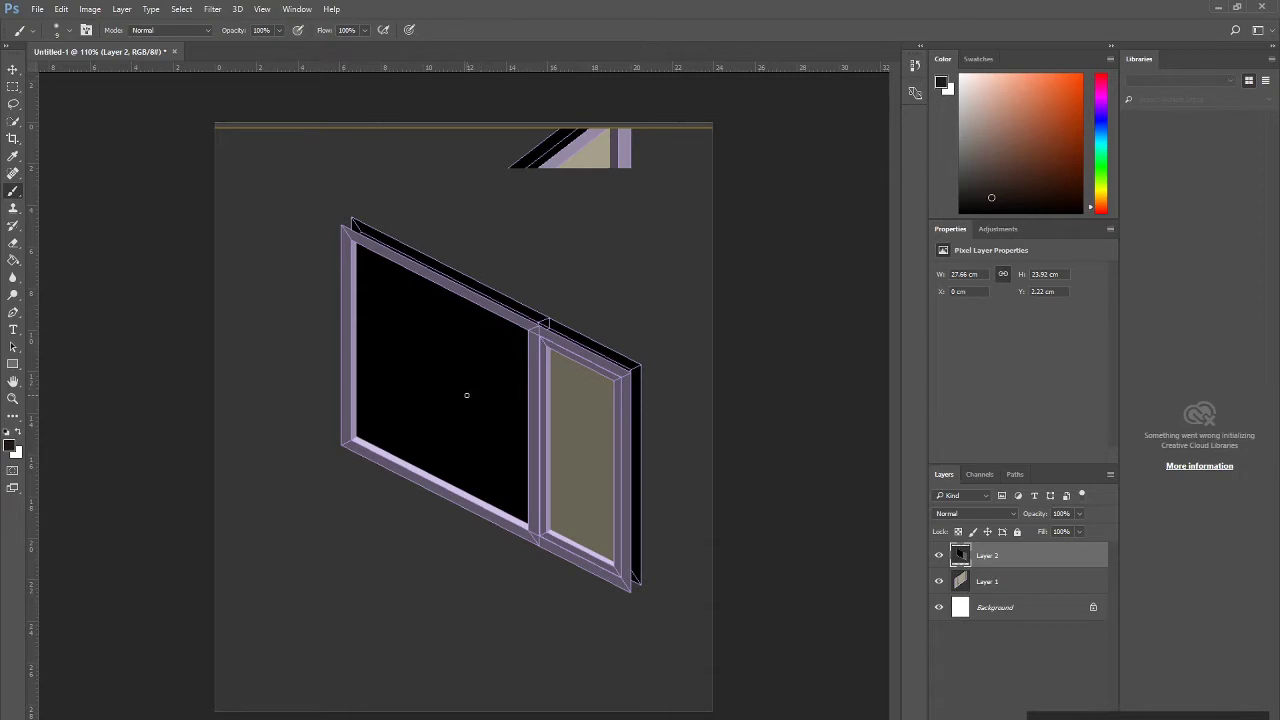
drag(472, 395, 649, 323)
key(ctrl+z)
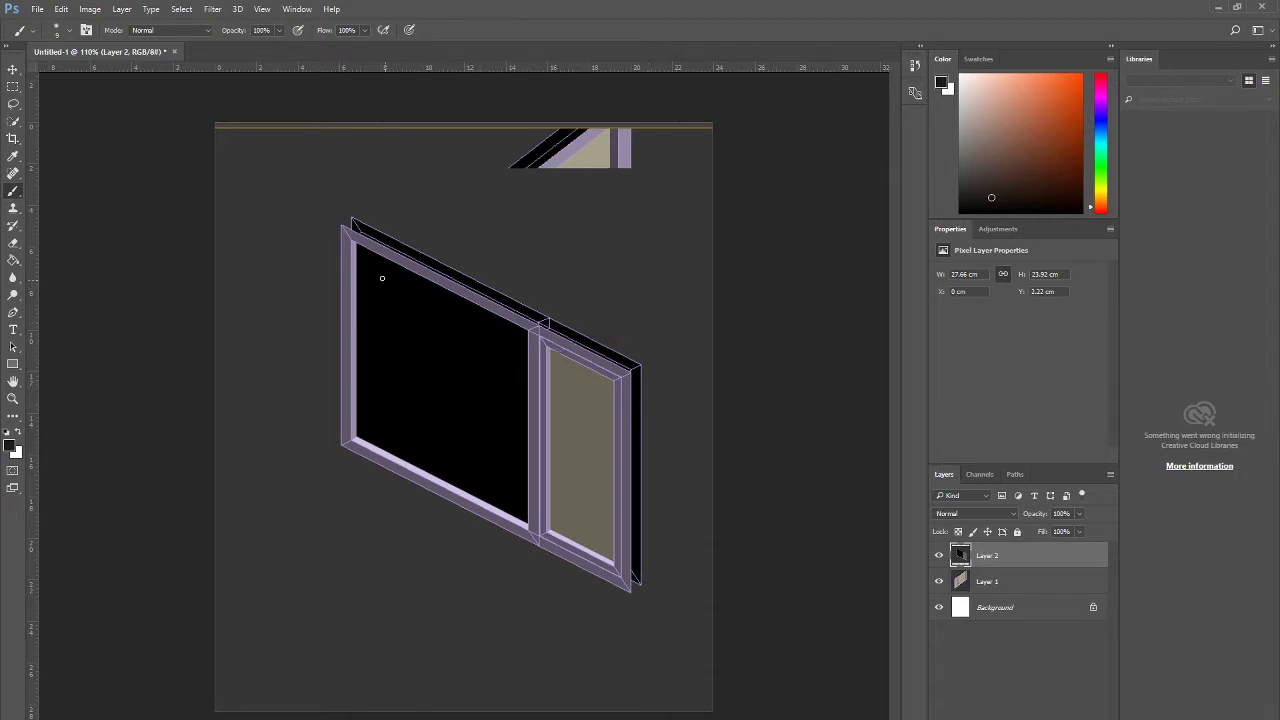
key(ctrl+z)
Step: With a bright orange-red brush, outline the wide black pane and paint an arrow from its centre pointing out behind the window
drag(1000, 180, 1082, 74)
shift+click(356, 251)
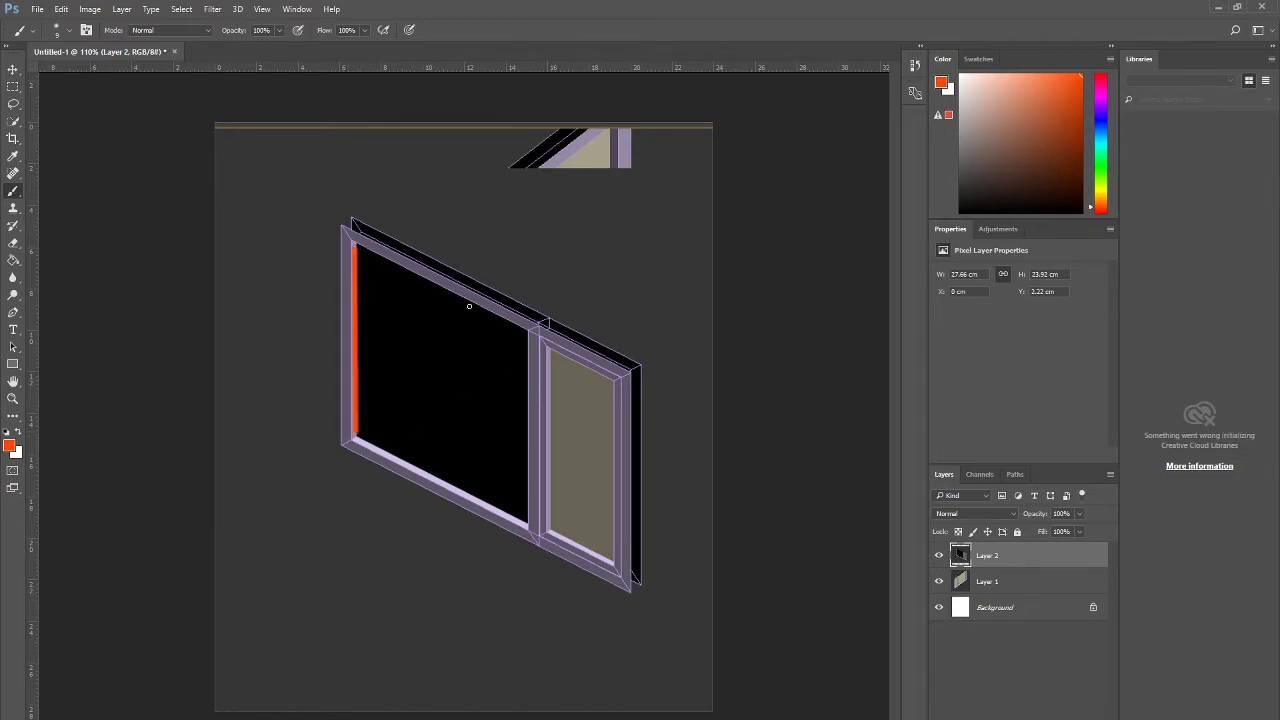
shift+click(524, 333)
shift+click(527, 526)
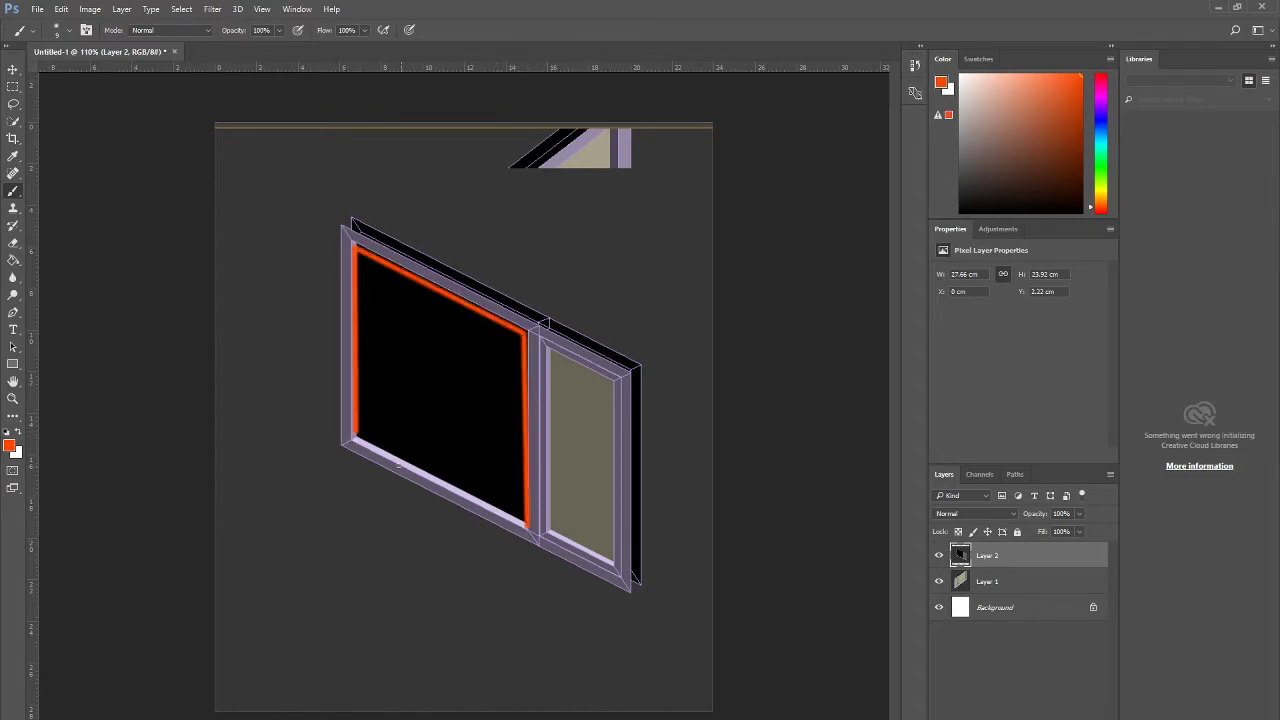
shift+click(352, 433)
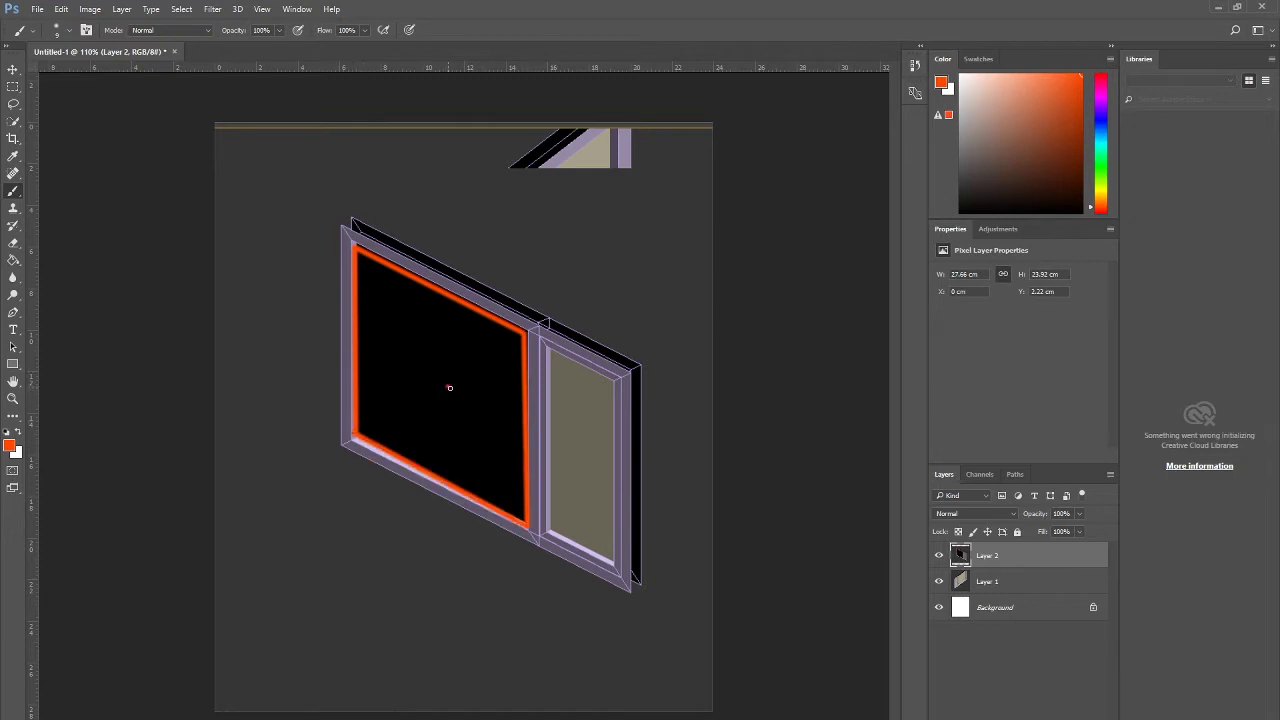
shift+click(649, 284)
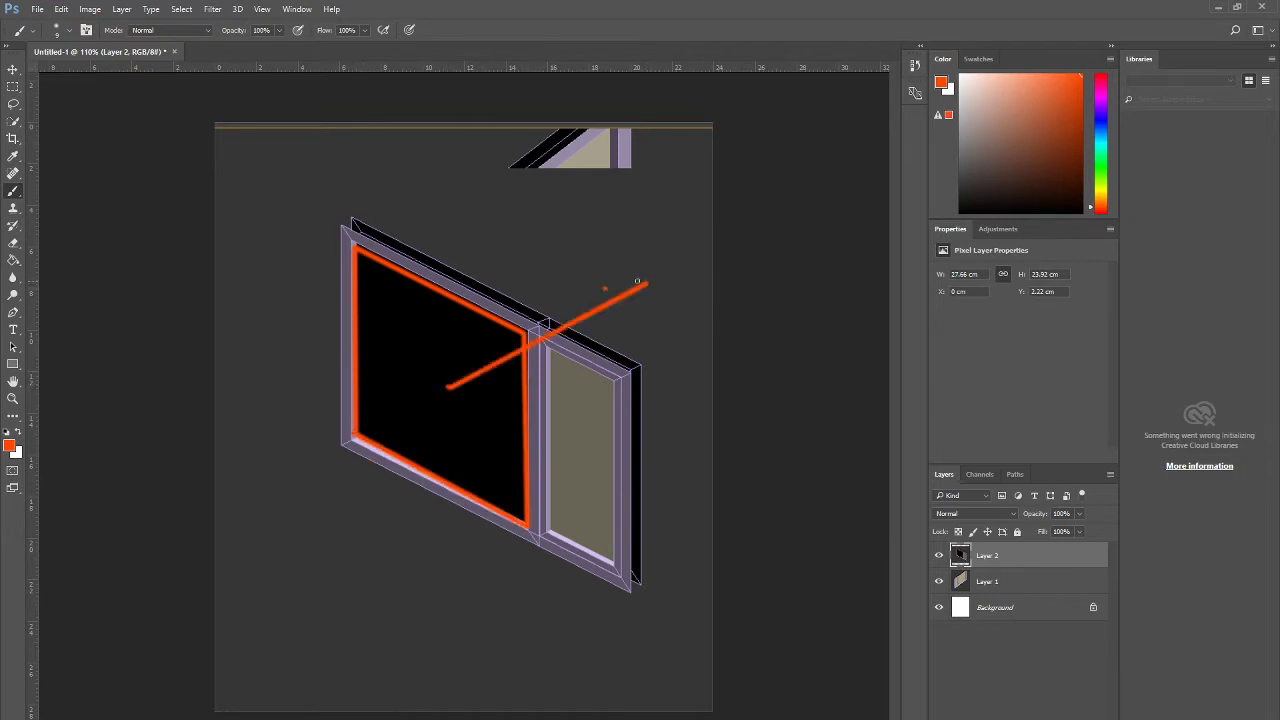
shift+click(649, 284)
shift+click(635, 311)
Step: Paint a second, slightly offset orange outline over the wide pane and an arrow from it pointing in the opposite direction
shift+click(514, 338)
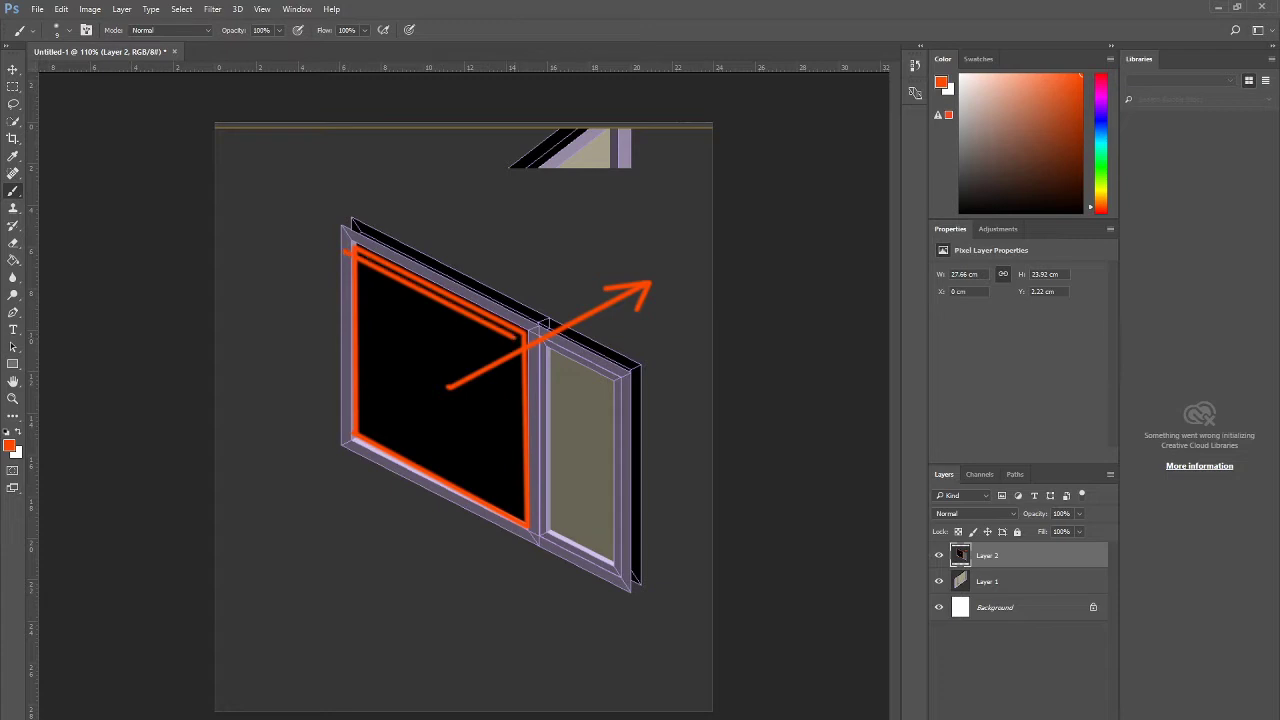
shift+click(517, 532)
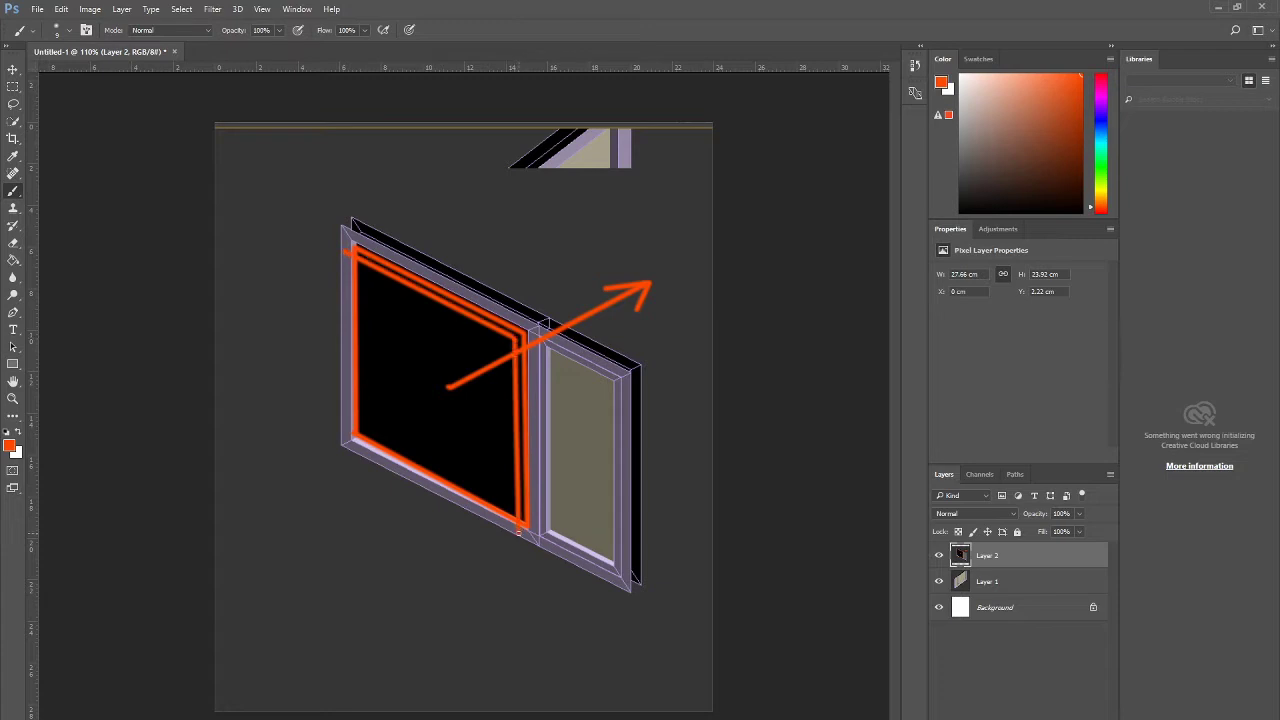
shift+click(347, 444)
shift+click(344, 251)
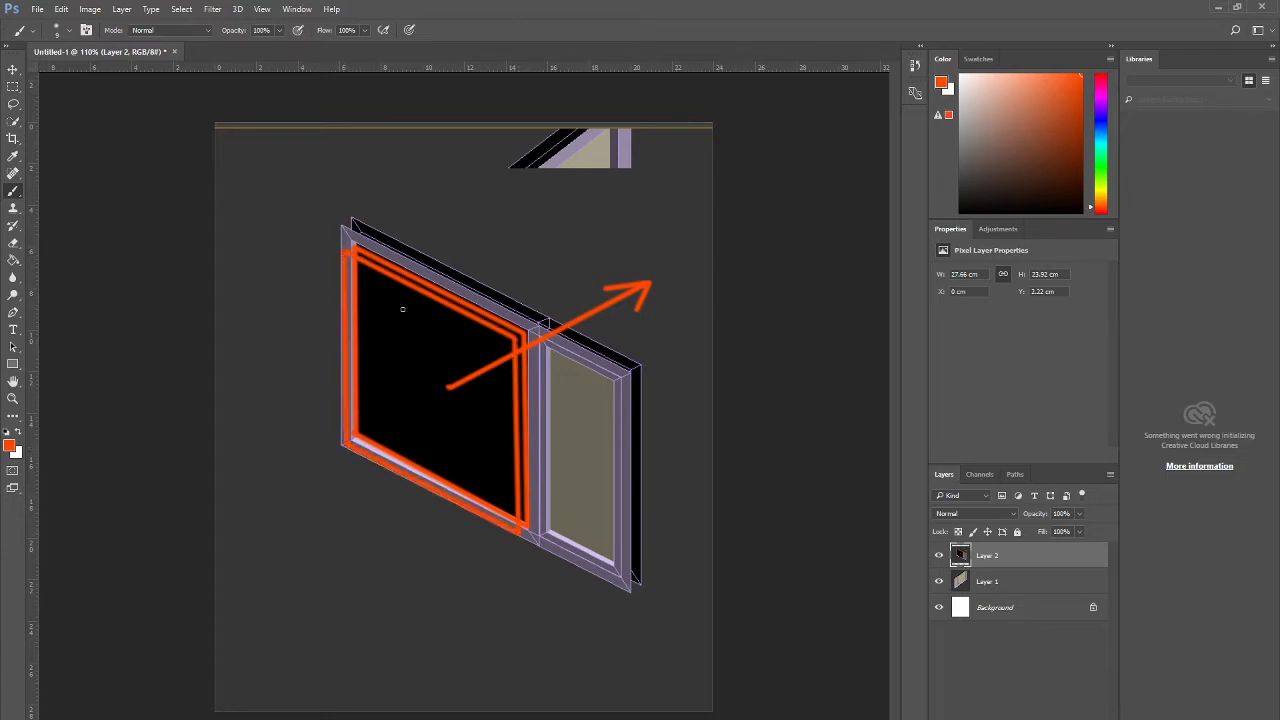
shift+click(241, 449)
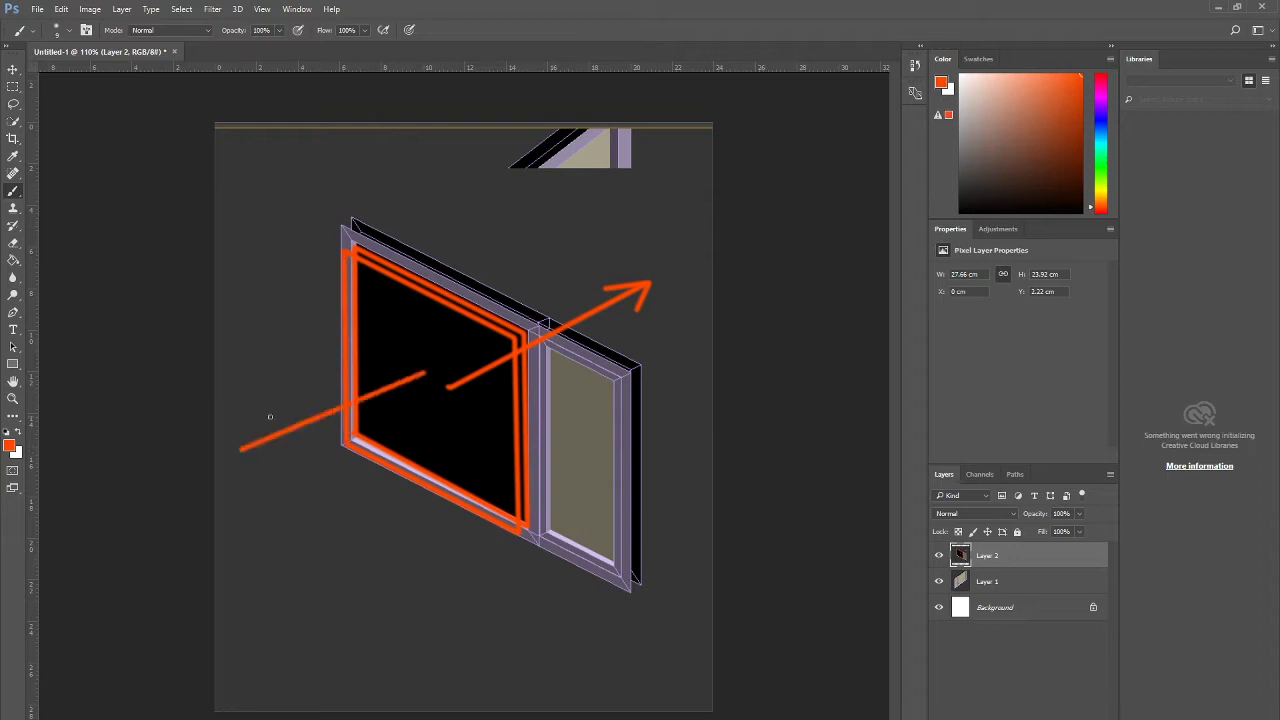
shift+click(242, 449)
shift+click(320, 443)
Step: Switch to 3ds Max and make a copy of the wide glass plane, shifted slightly along the Y axis
mouse_move(140, 719)
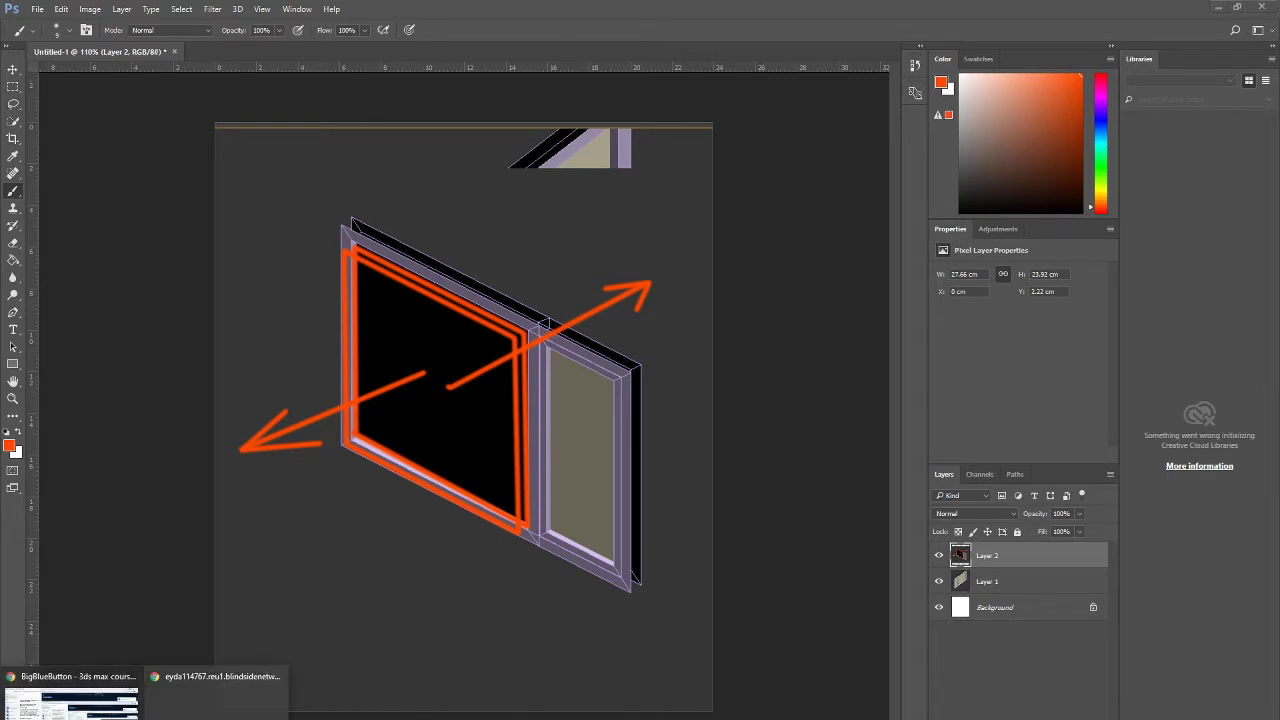
click(200, 719)
middle_drag(514, 420, 700, 440)
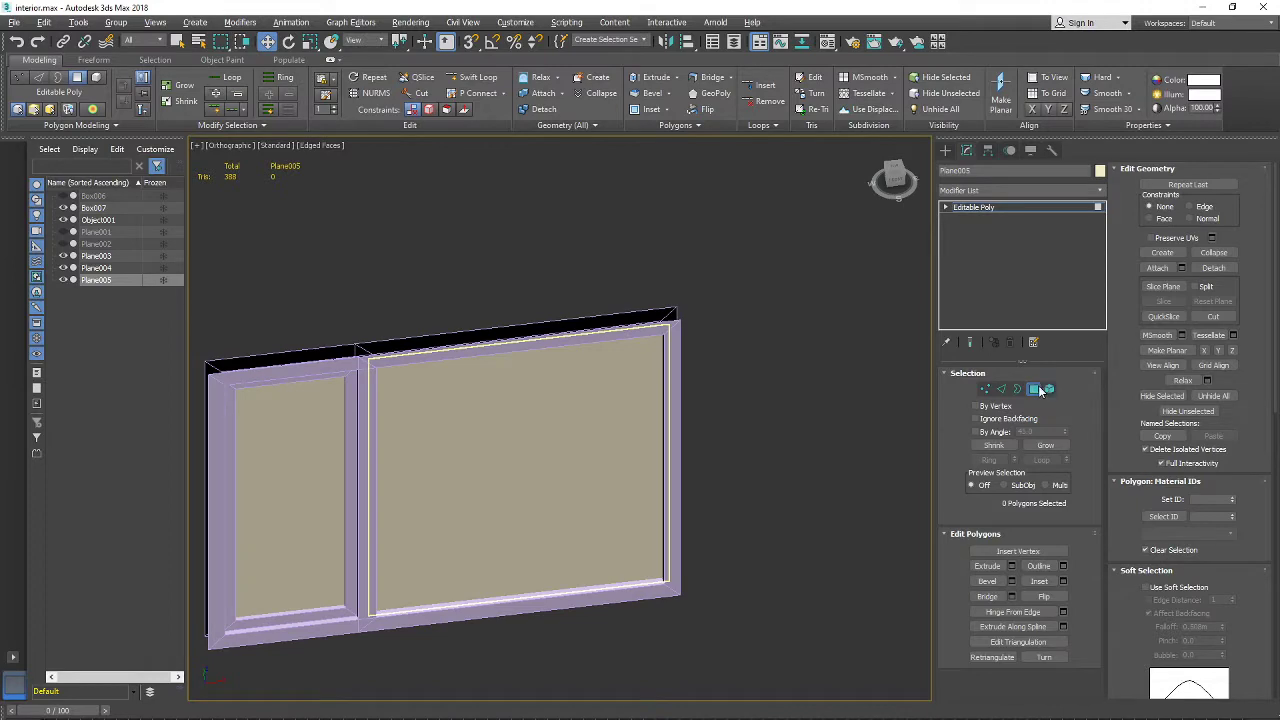
click(1038, 390)
click(463, 503)
alt+middle_drag(463, 503, 572, 416)
scroll(515, 482, up, 3)
scroll(515, 482, up, 3)
shift+drag(491, 469, 488, 466)
click(649, 464)
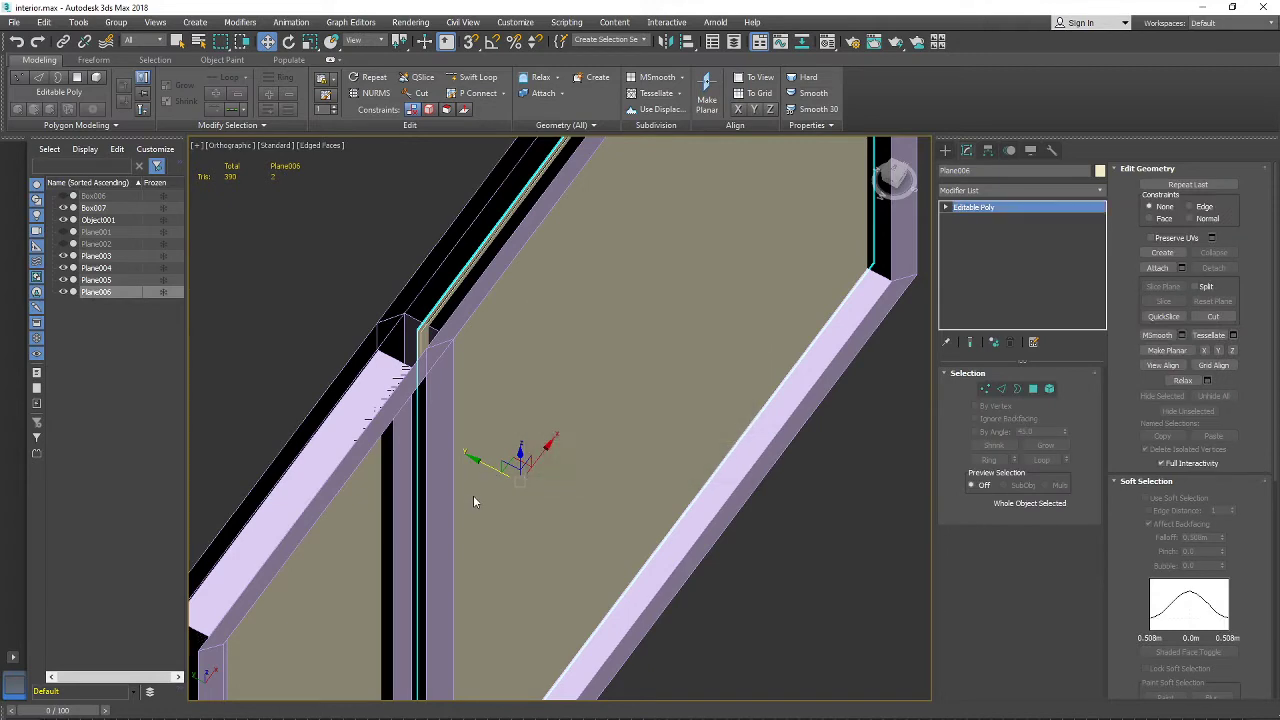
Step: Flip the copied wide plane's polygon so it faces the window's reverse side
mouse_move(474, 498)
alt+middle_down()
mouse_move(636, 504)
mouse_move(489, 483)
mouse_move(480, 464)
mouse_move(566, 500)
mouse_move(629, 489)
mouse_move(591, 499)
alt+middle_up()
scroll(480, 464, down, 2)
scroll(632, 490, down, 2)
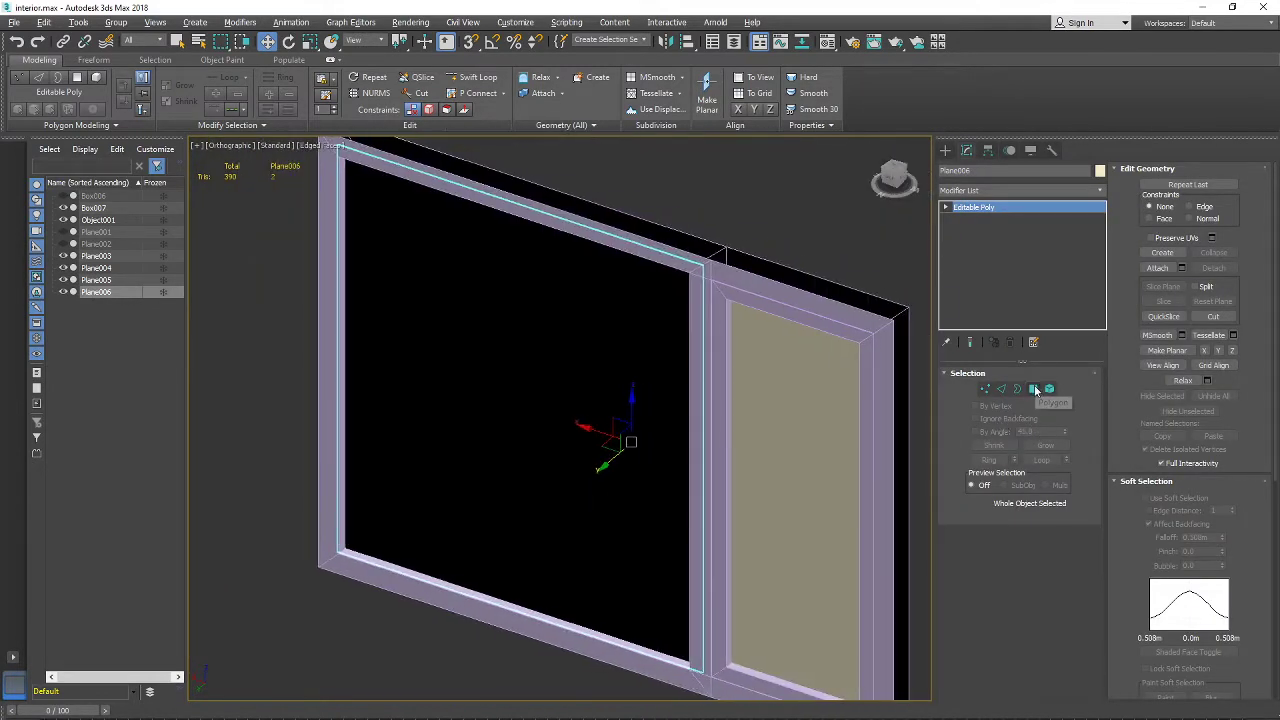
click(1033, 388)
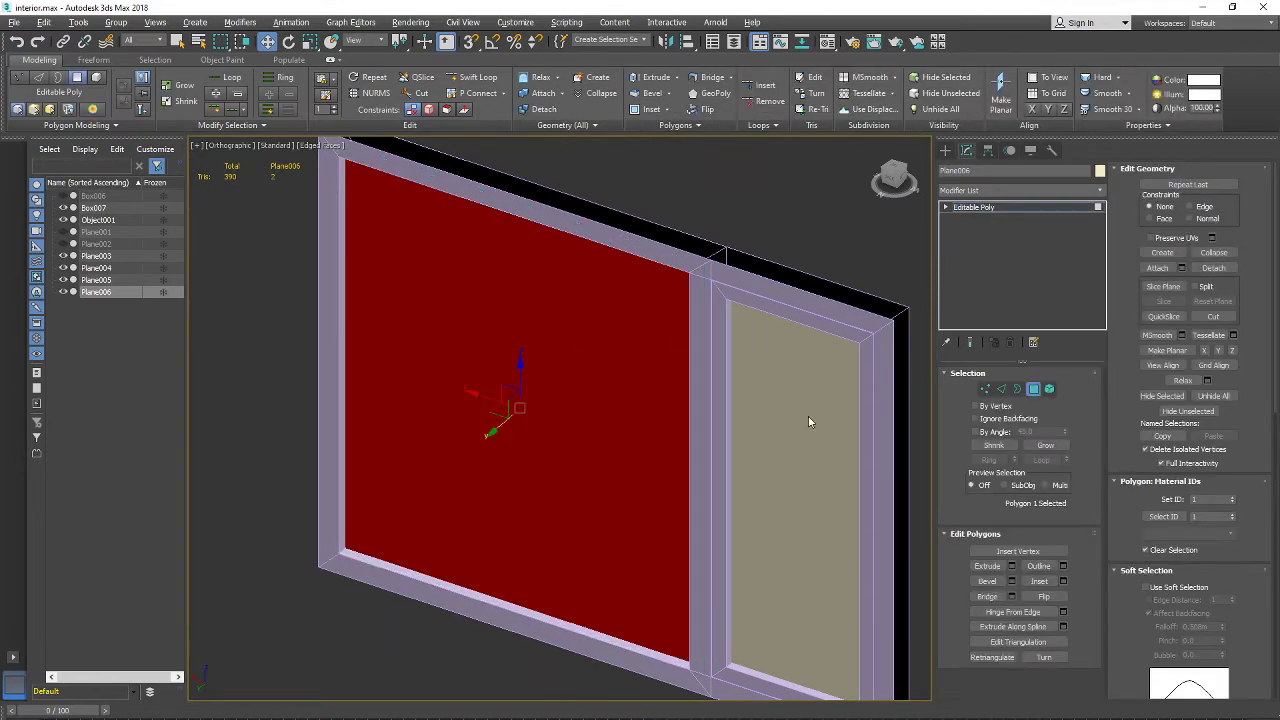
middle_drag(809, 420, 601, 350)
scroll(540, 328, down, 2)
middle_drag(358, 232, 431, 318)
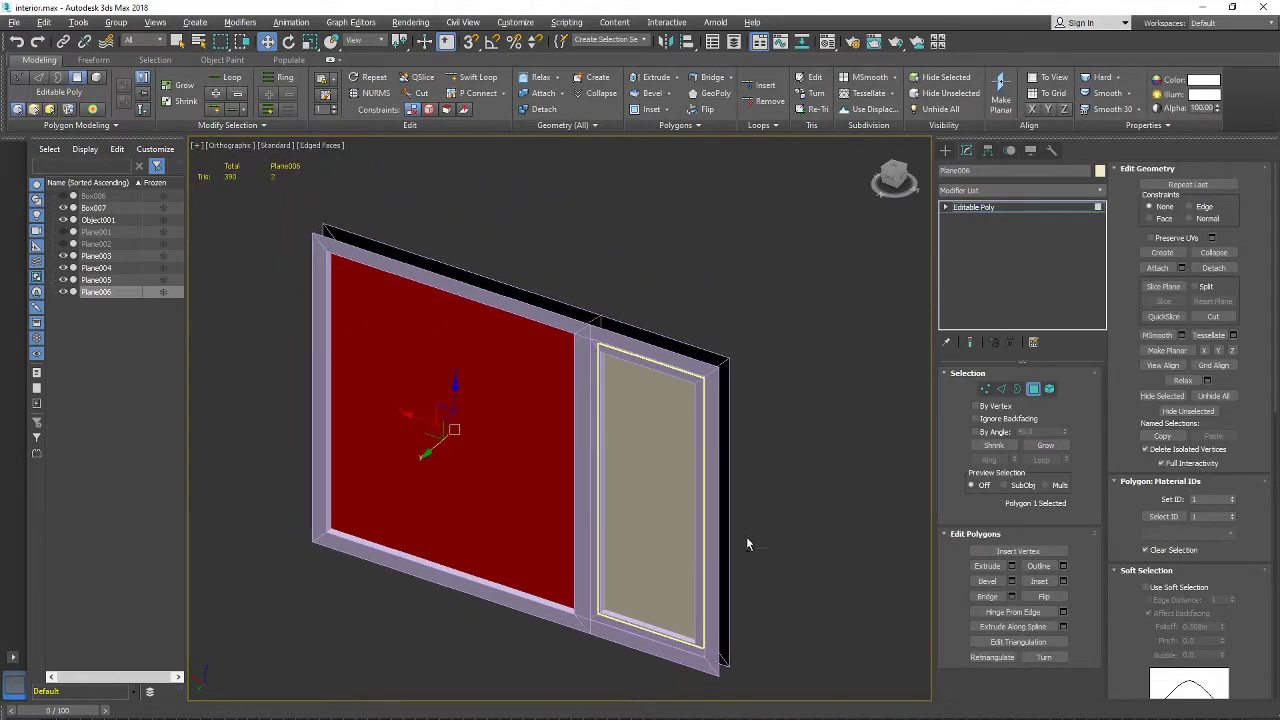
alt+middle_drag(746, 542, 517, 326)
alt+middle_drag(729, 435, 682, 430)
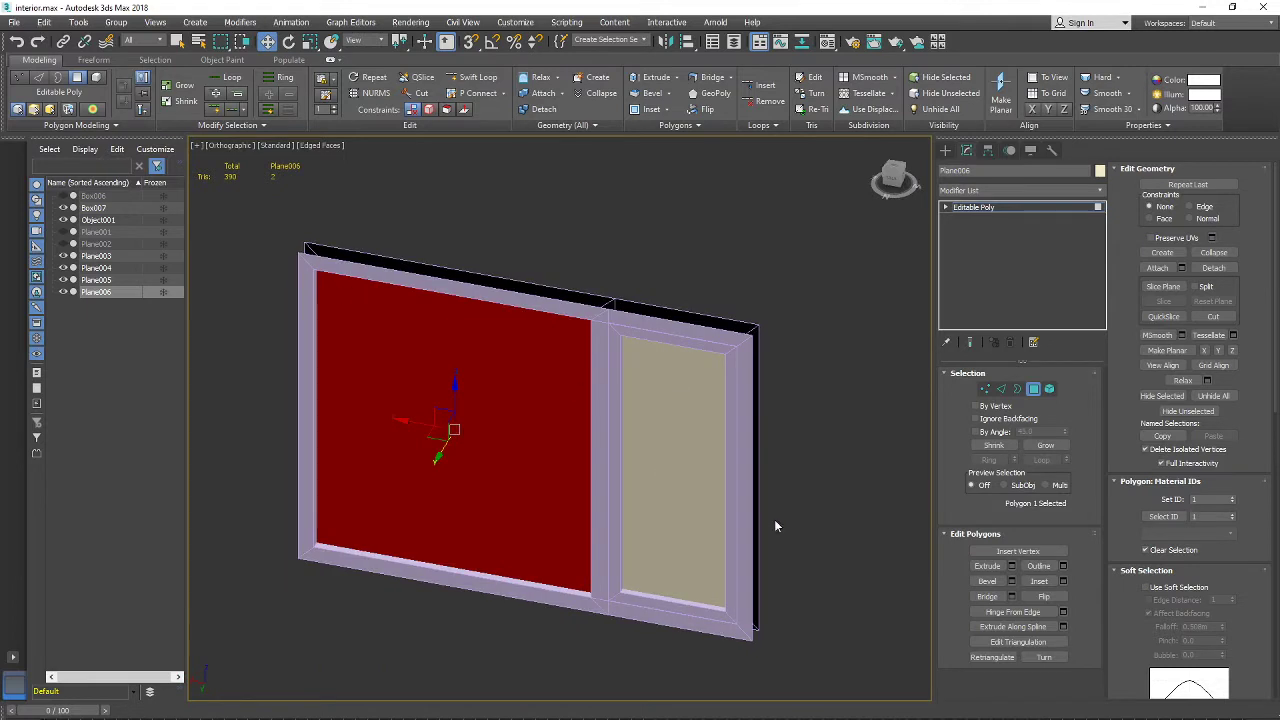
alt+middle_drag(717, 566, 737, 494)
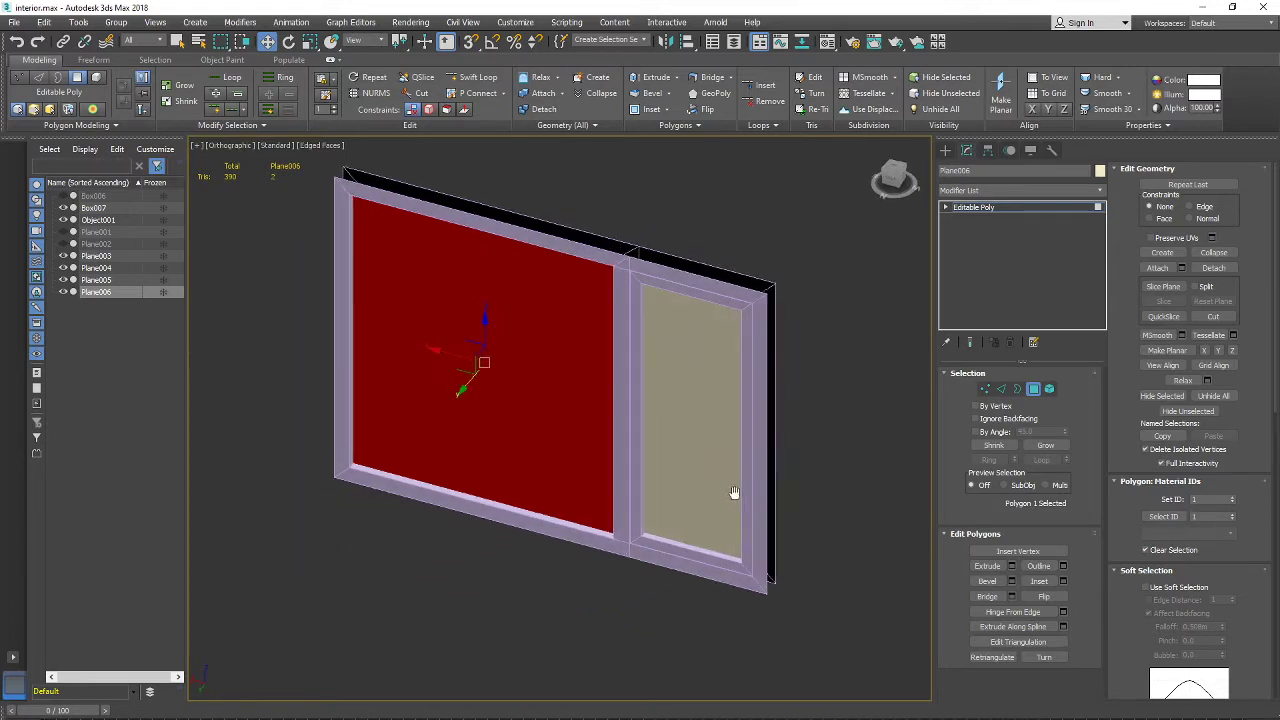
alt+middle_drag(500, 366, 540, 395)
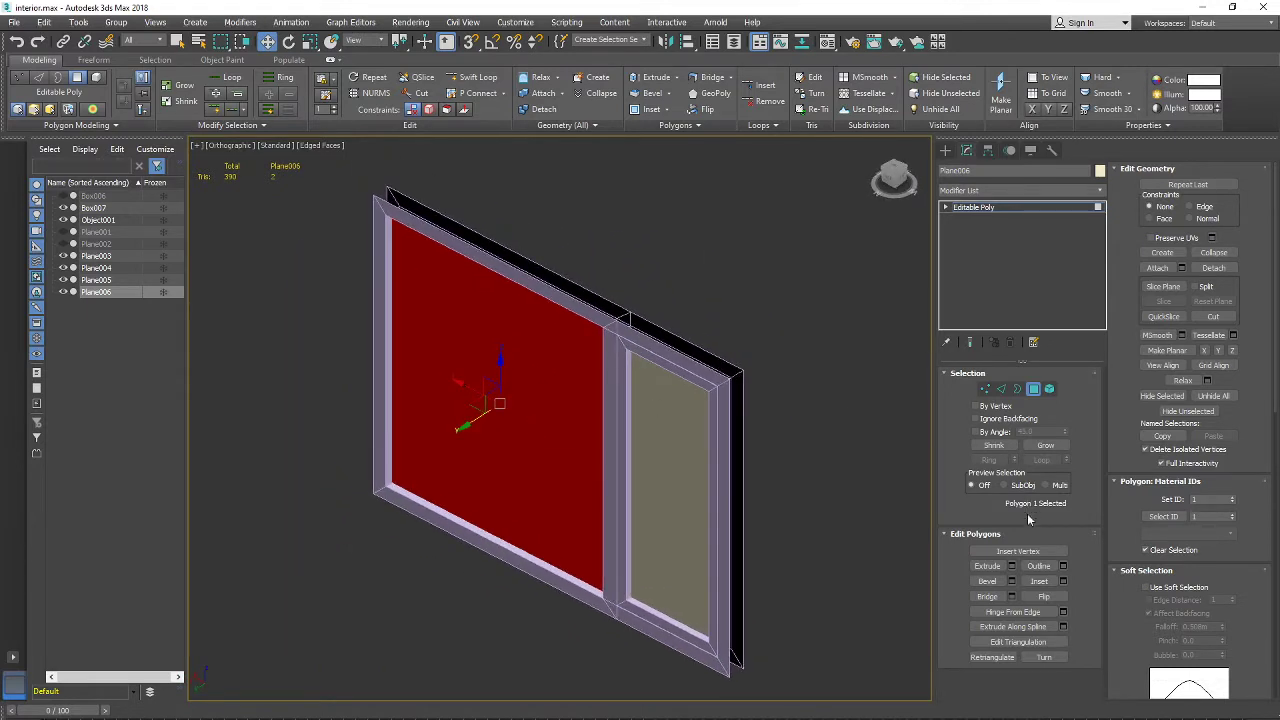
click(1049, 598)
alt+middle_drag(521, 393, 566, 386)
click(1032, 391)
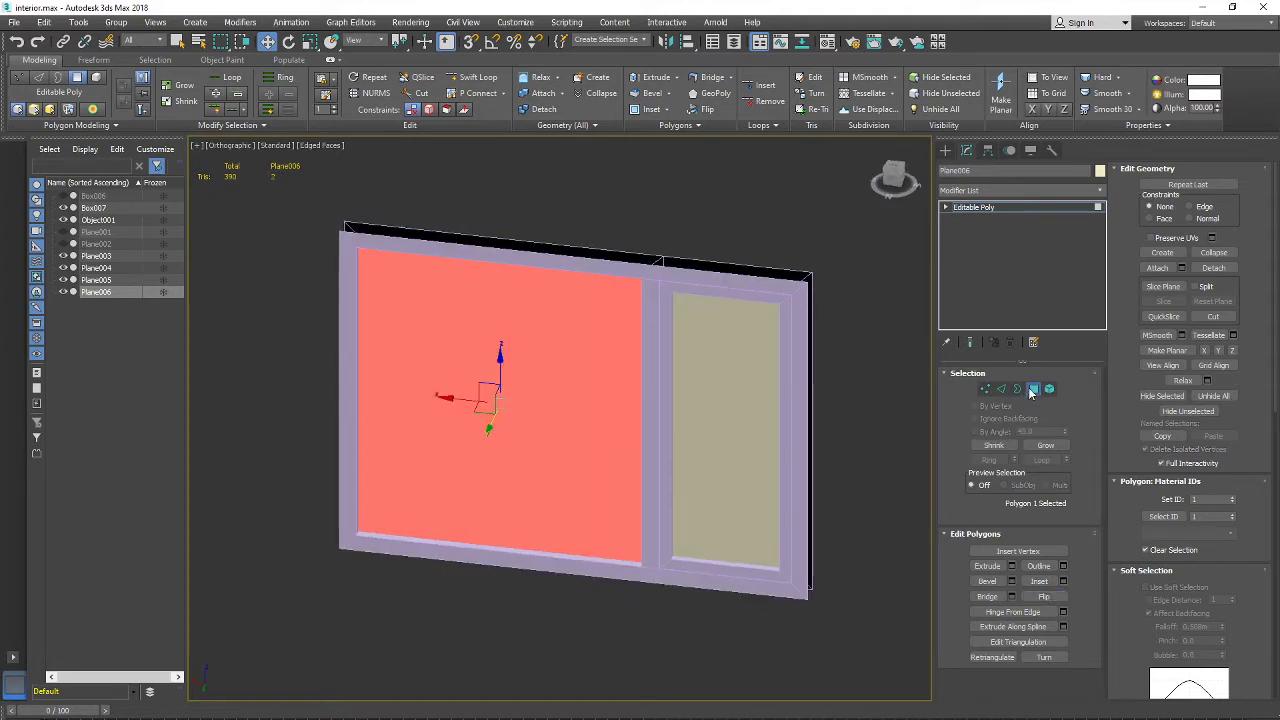
Step: Attach both narrow glass planes, front and reverse, to the narrow sash frame Object001
middle_drag(776, 389, 583, 366)
scroll(694, 397, down, 4)
scroll(486, 404, up, 4)
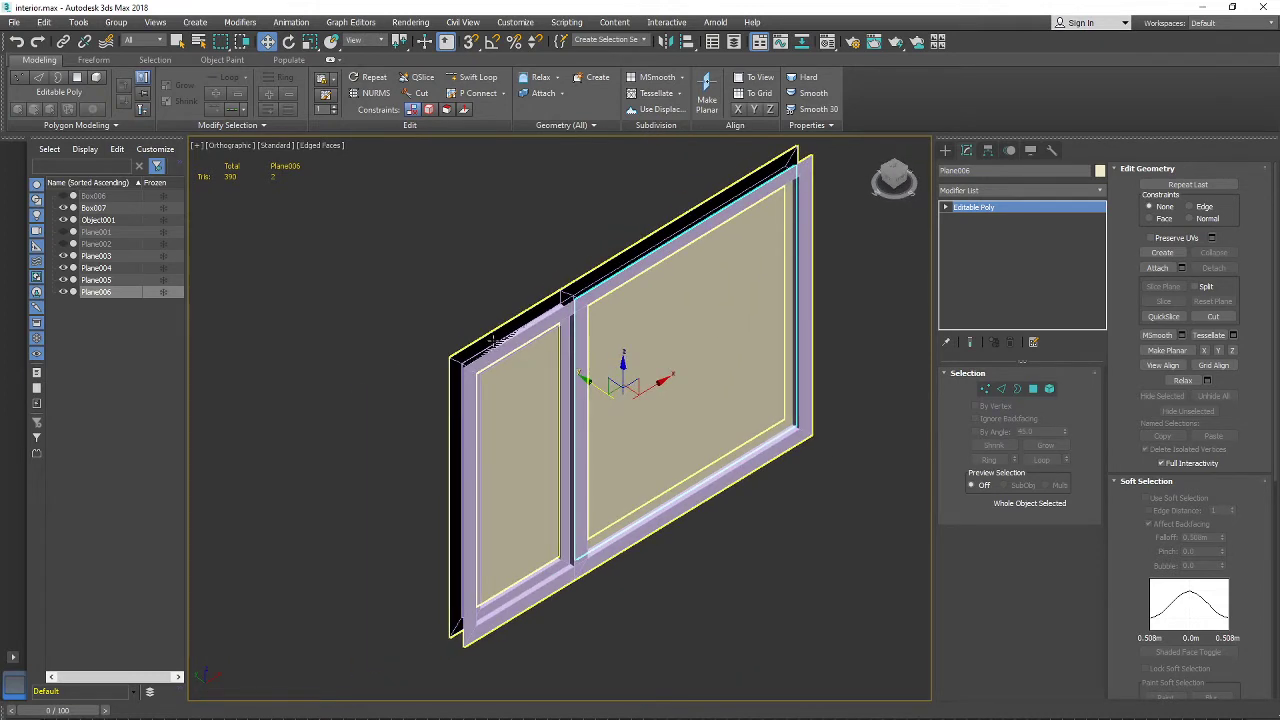
alt+middle_drag(490, 340, 537, 535)
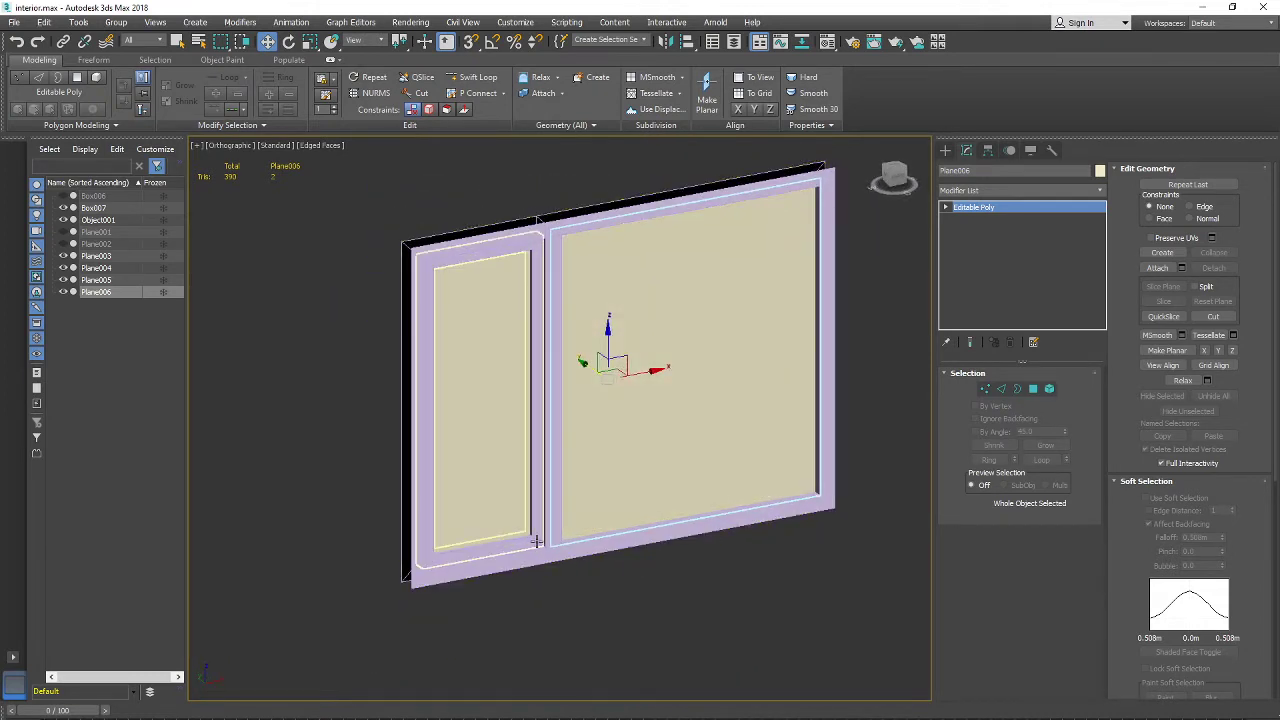
click(537, 541)
scroll(537, 541, up, 3)
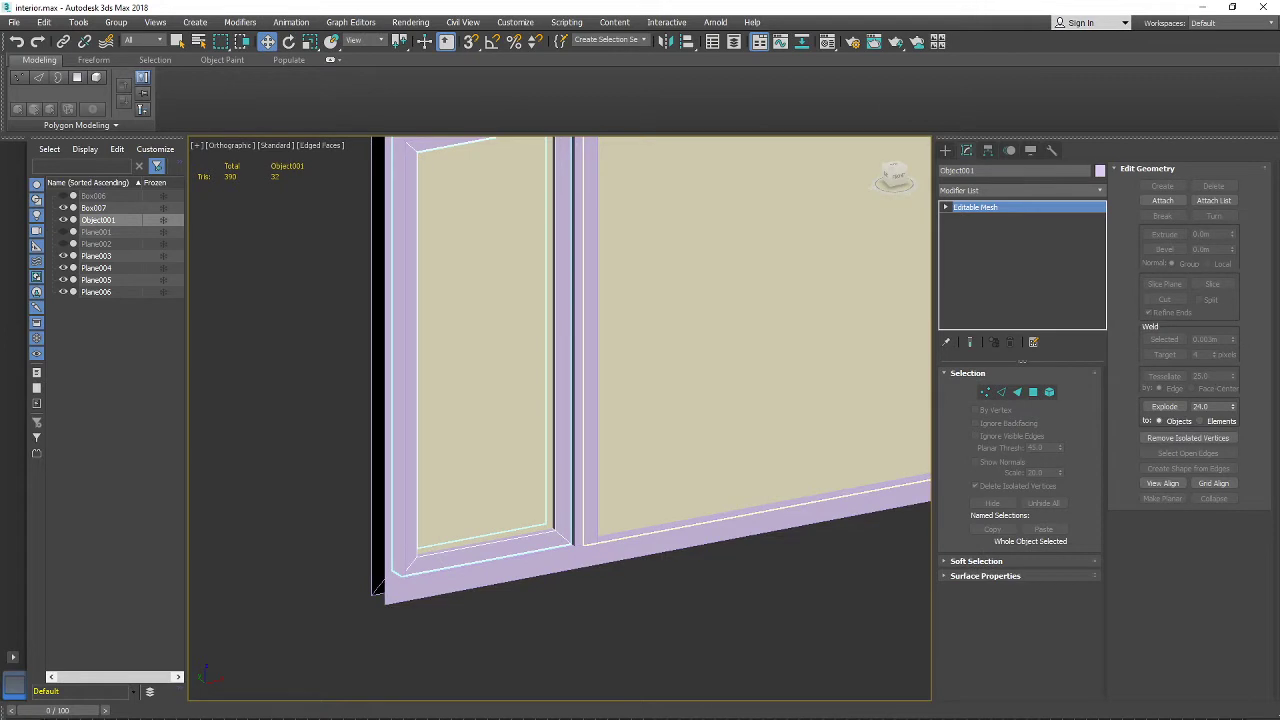
click(1171, 204)
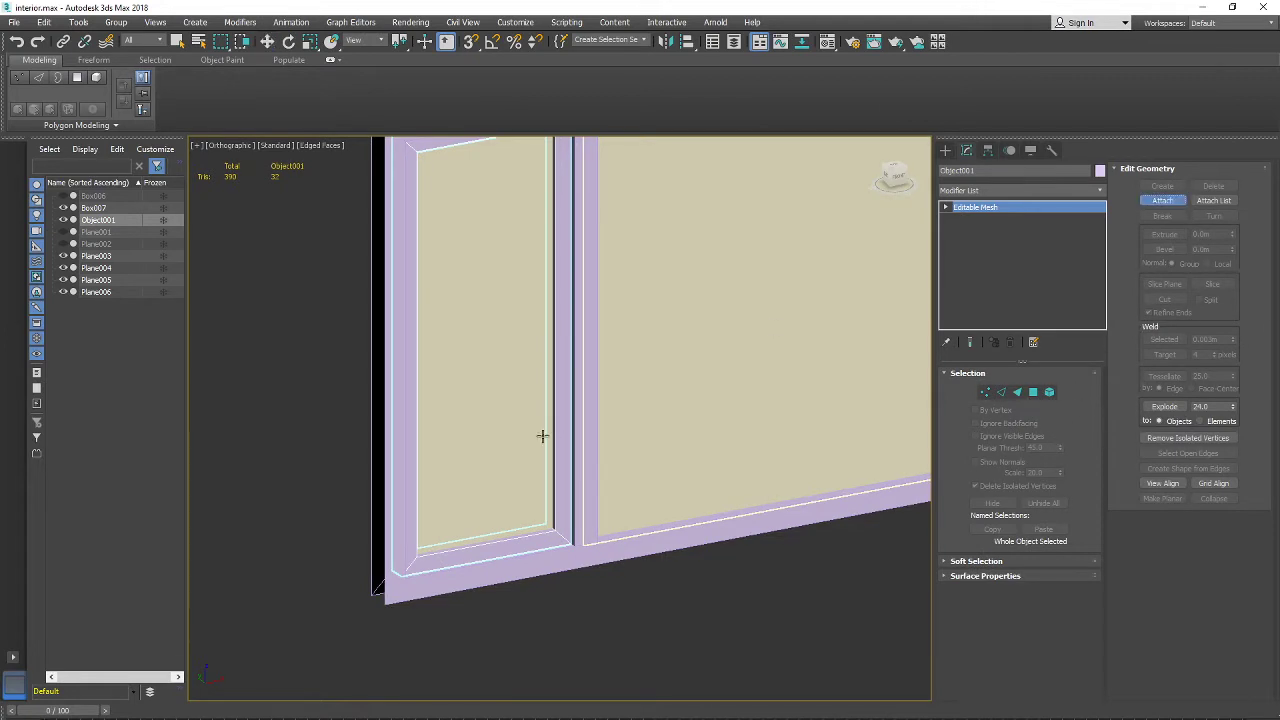
click(543, 436)
mouse_move(514, 434)
alt+middle_down()
mouse_move(655, 456)
mouse_move(506, 426)
alt+middle_up()
click(506, 426)
scroll(628, 440, down, 5)
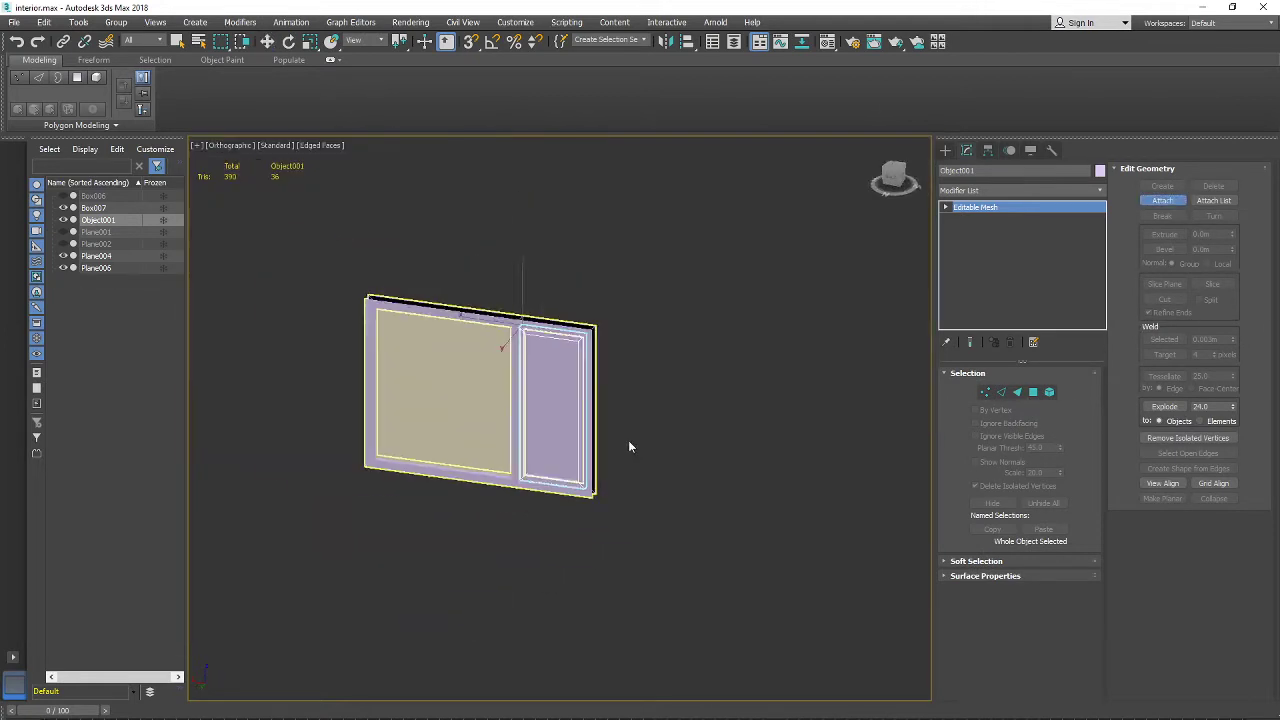
alt+middle_drag(628, 440, 450, 420)
click(1158, 199)
key(w)
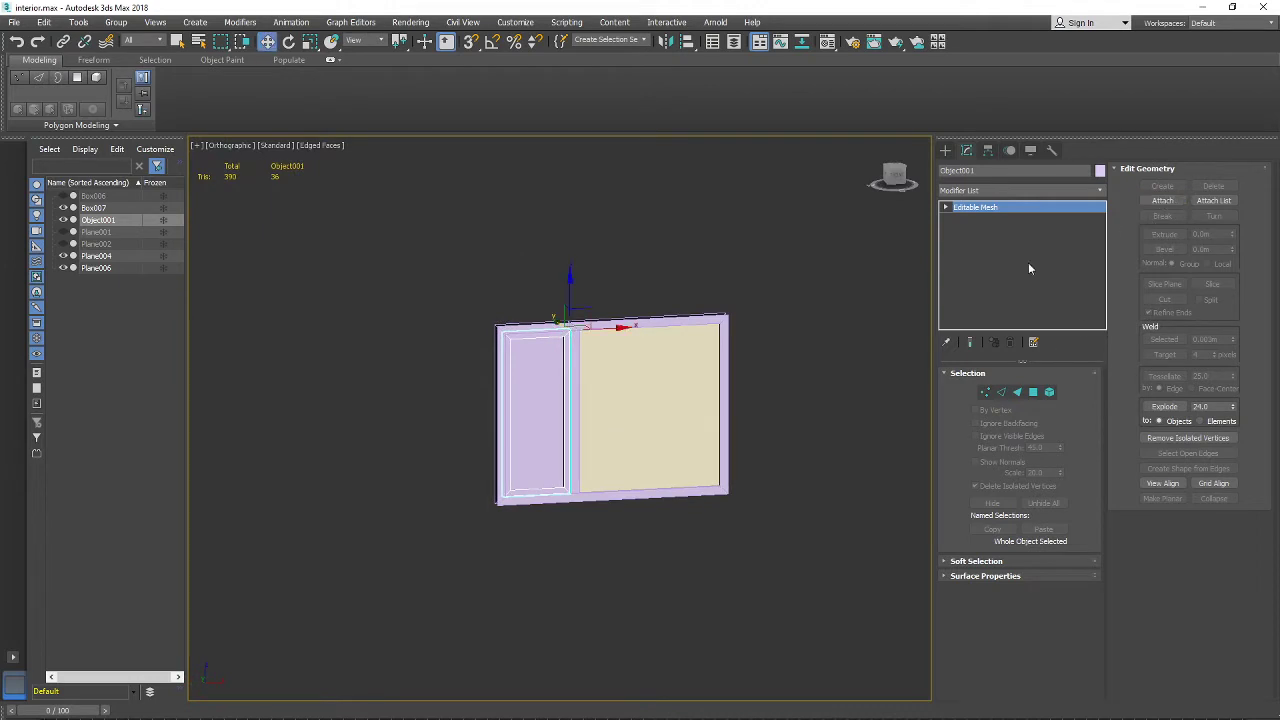
Step: Attach both wide glass planes, Plane004 and Plane006, to the outer window frame Box007
click(641, 503)
key(z)
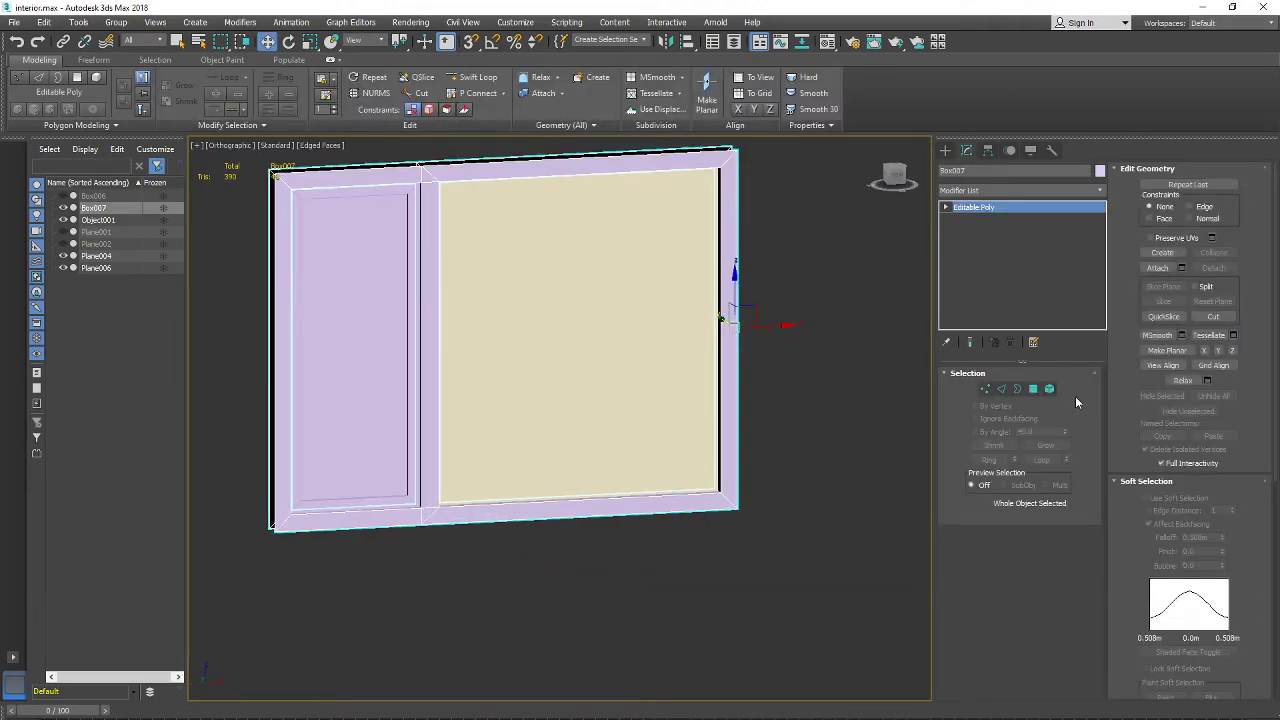
click(1157, 269)
click(494, 388)
alt+middle_drag(494, 388, 716, 416)
click(487, 401)
click(1176, 272)
scroll(700, 364, down, 5)
scroll(716, 416, up, 3)
key(F4)
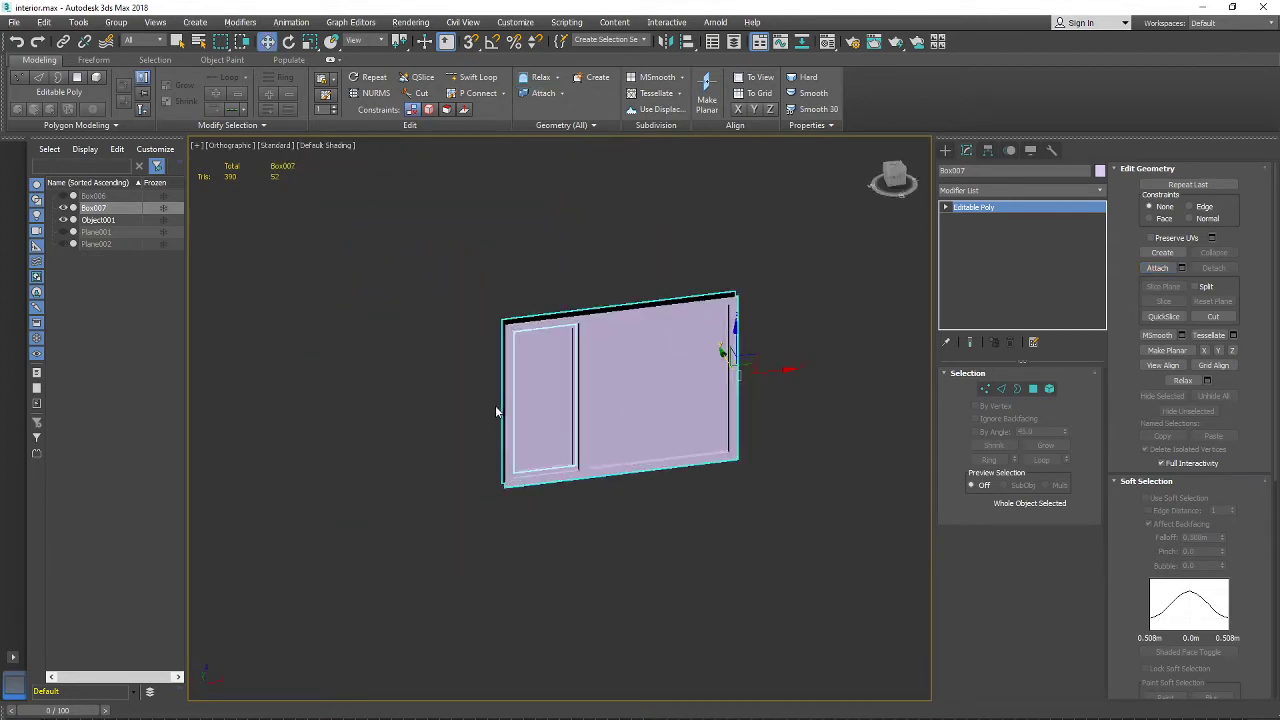
Step: Try rotating the narrow sash Object001 about its pivot at the frame's mullion
scroll(560, 410, up, 6)
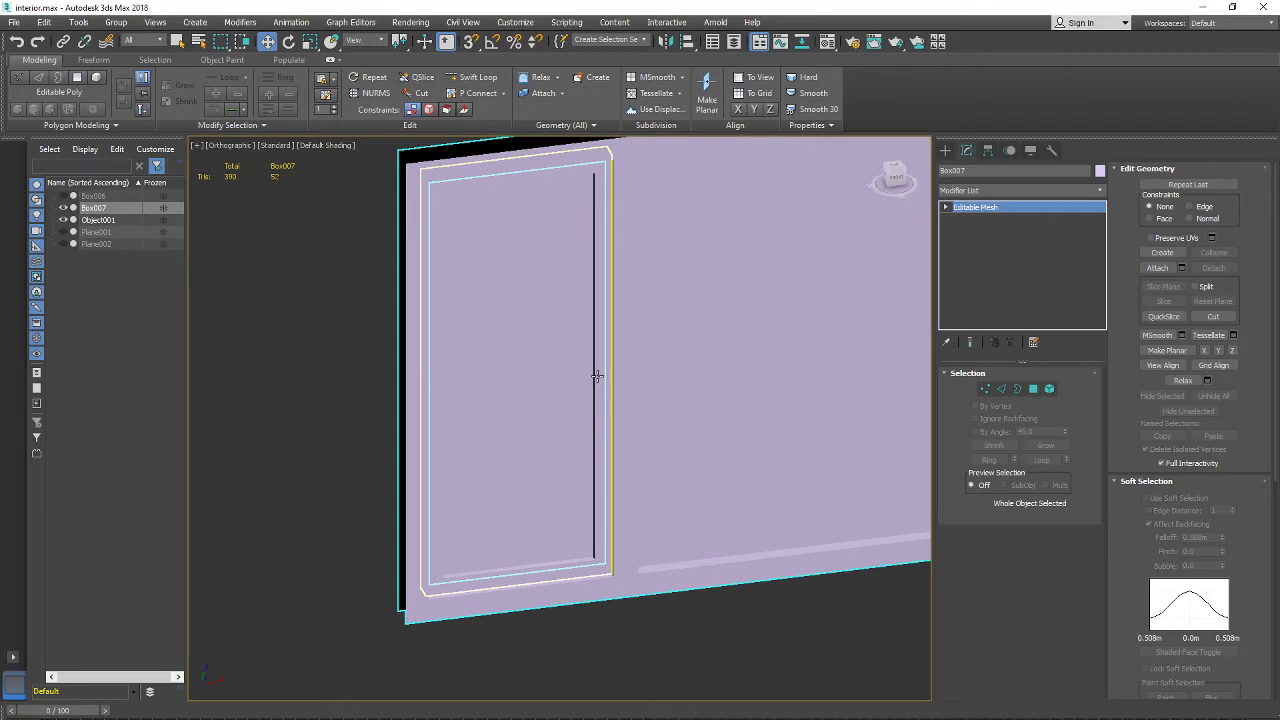
click(597, 371)
key(F4)
scroll(605, 320, down, 5)
click(288, 41)
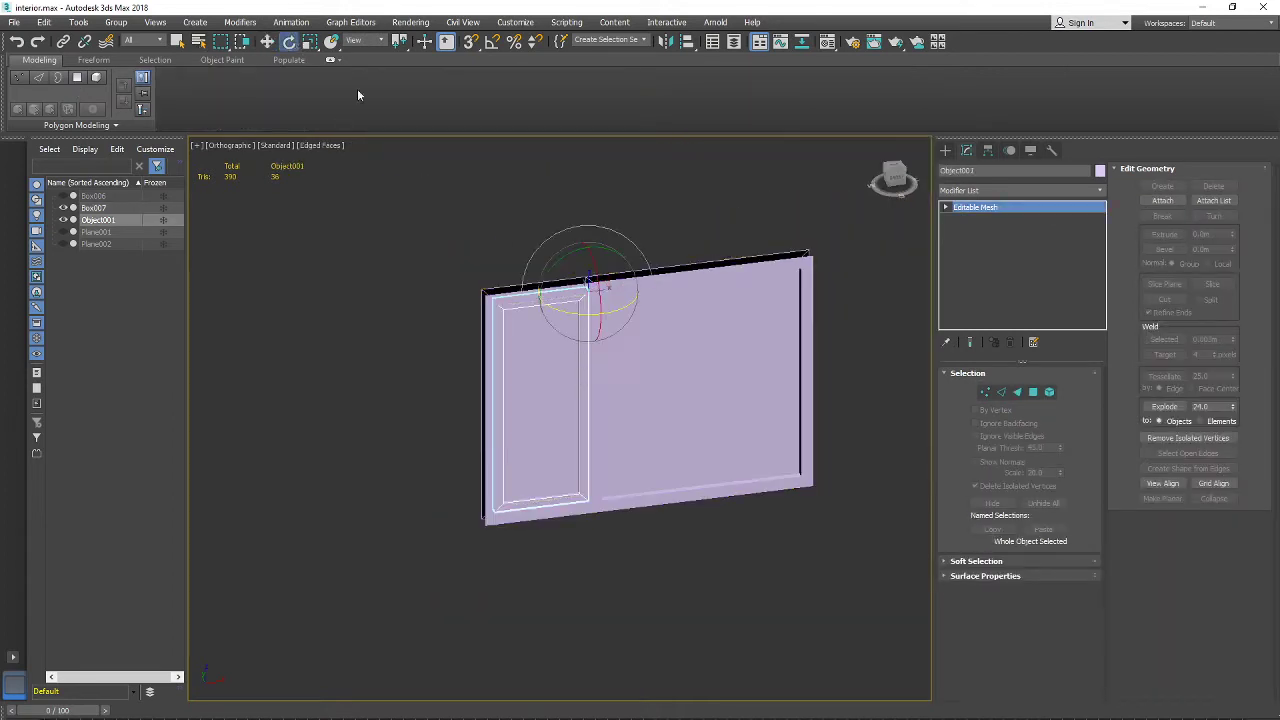
scroll(560, 346, up, 4)
middle_drag(560, 346, 425, 232)
drag(425, 232, 394, 263)
alt+middle_drag(519, 263, 570, 297)
scroll(559, 262, down, 2)
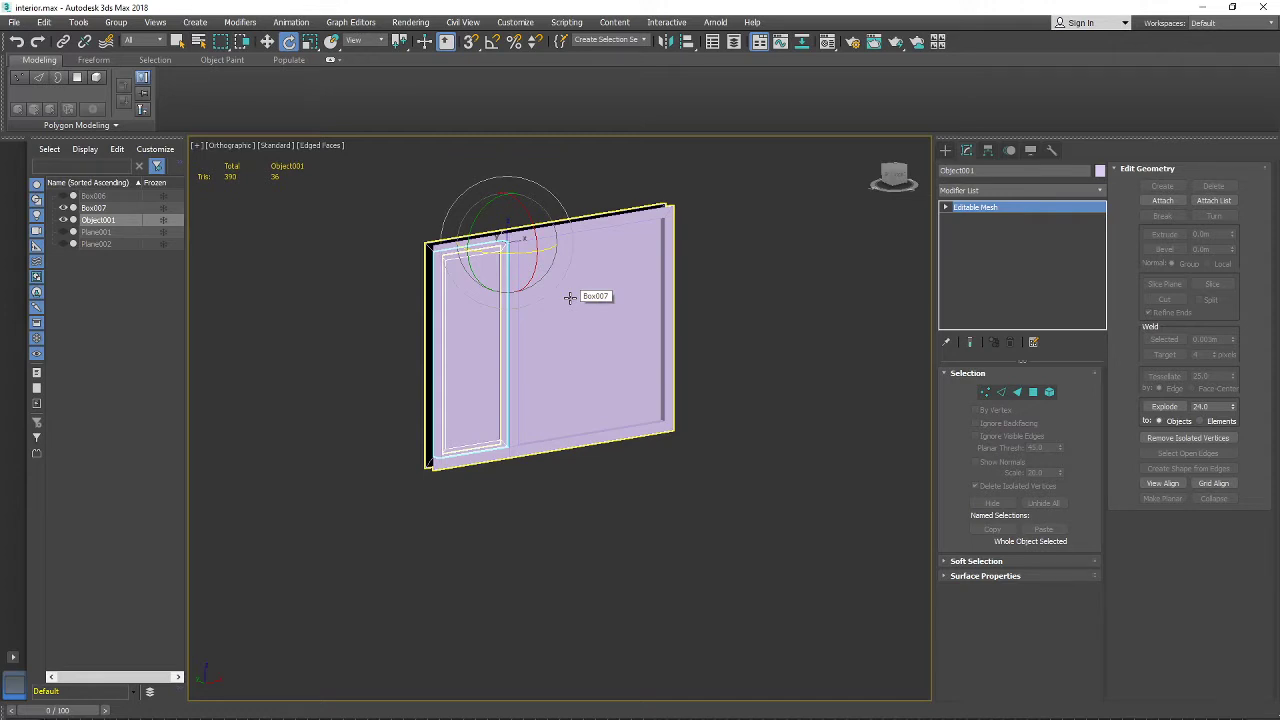
Step: Show the hidden walls Box006 and the planes Plane001 and Plane002 around the window again
scroll(529, 400, down, 2)
alt+middle_drag(529, 403, 469, 330)
right_click(543, 421)
click(561, 373)
scroll(563, 443, down, 2)
scroll(469, 330, up, 2)
scroll(729, 449, up, 3)
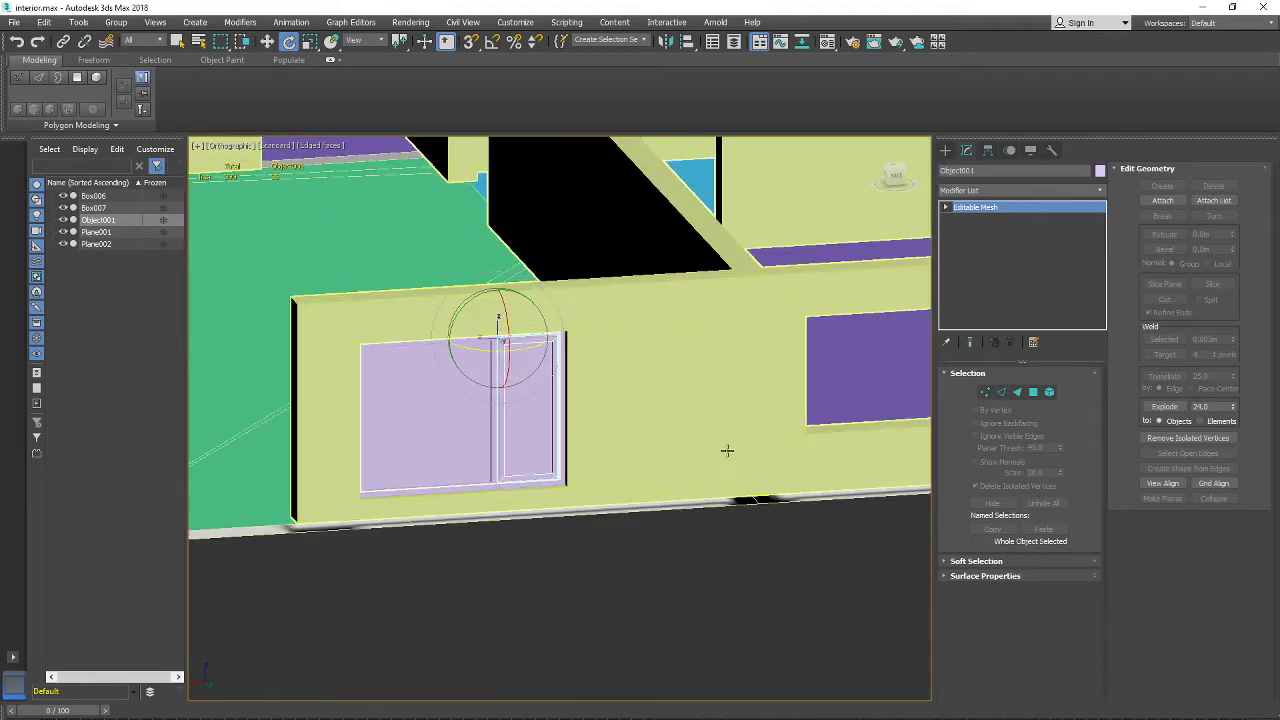
scroll(728, 465, down, 2)
scroll(850, 380, down, 4)
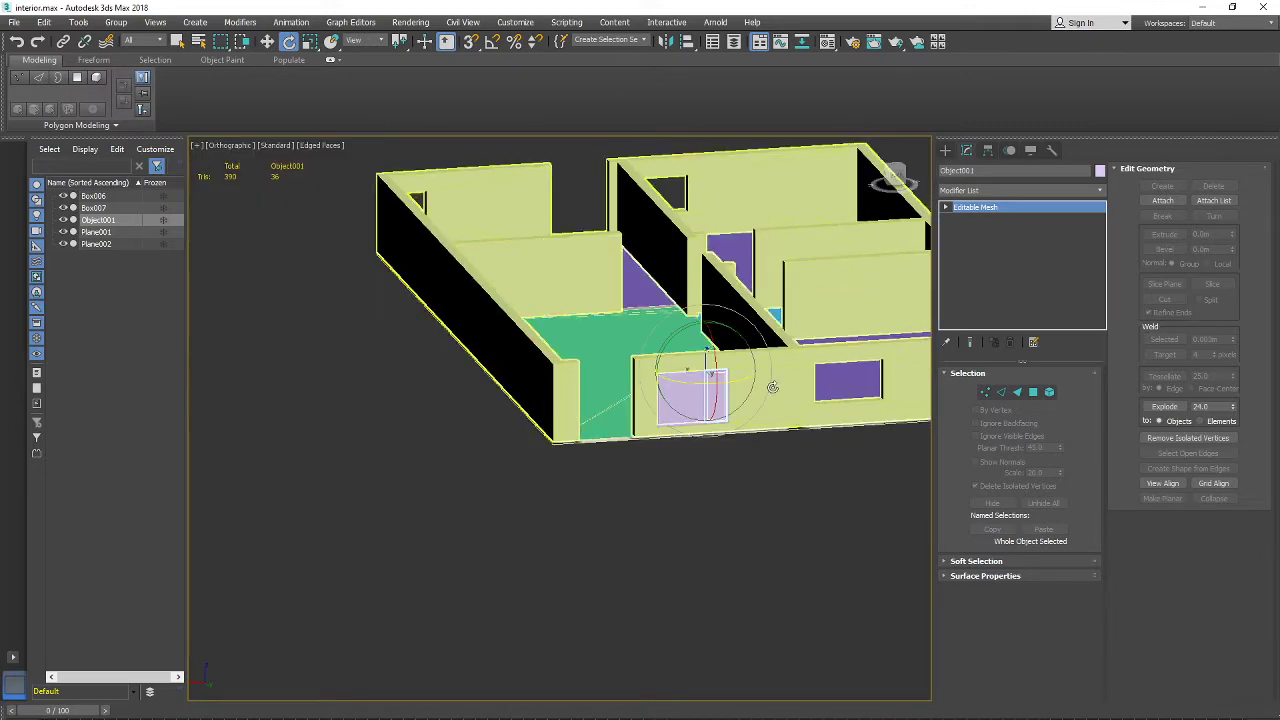
alt+middle_drag(579, 289, 571, 440)
scroll(571, 440, up, 4)
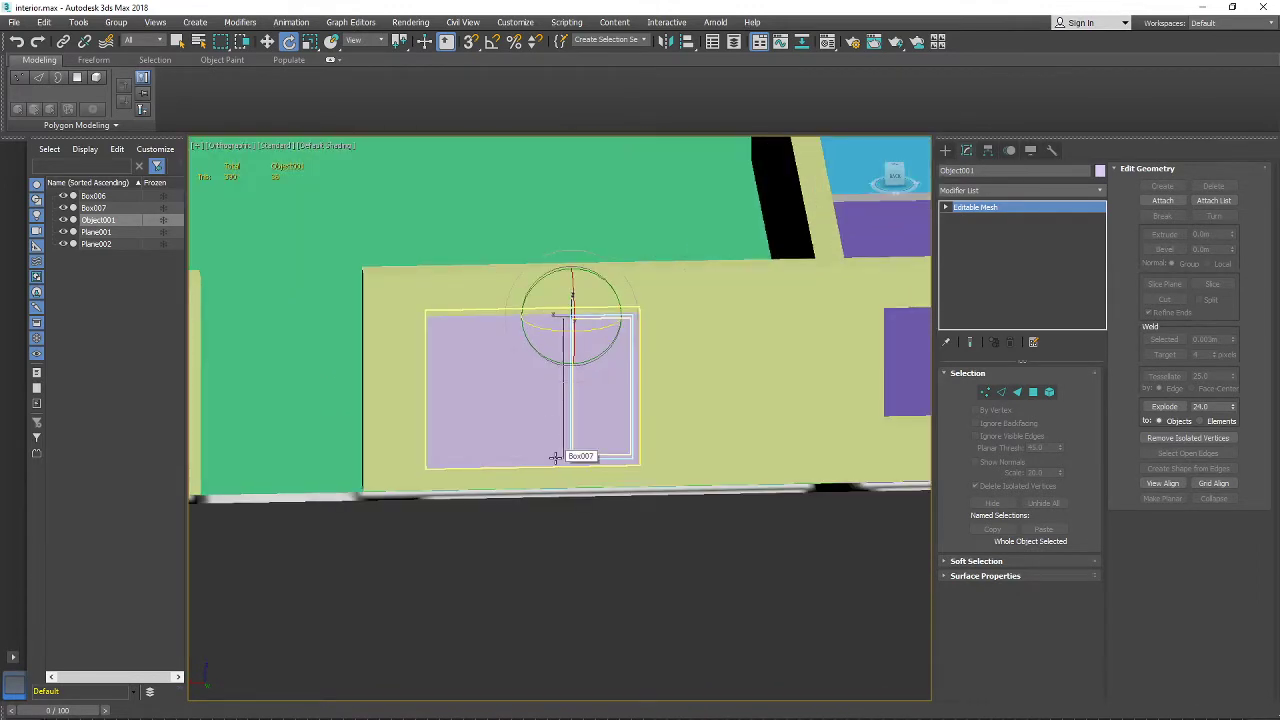
Step: Select the window frame and narrow sash together, try shifting them along the X axis, and undo the move
click(614, 434)
ctrl+click(623, 405)
scroll(623, 400, down, 3)
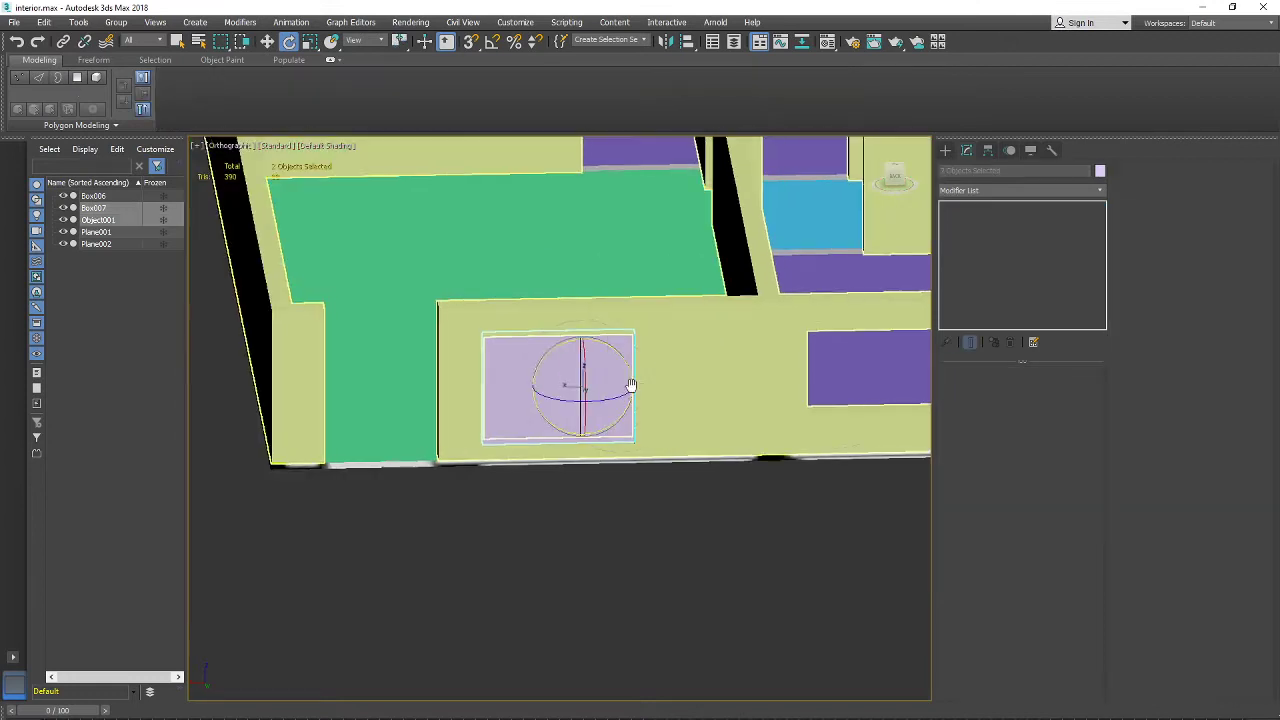
middle_drag(631, 386, 580, 391)
key(F4)
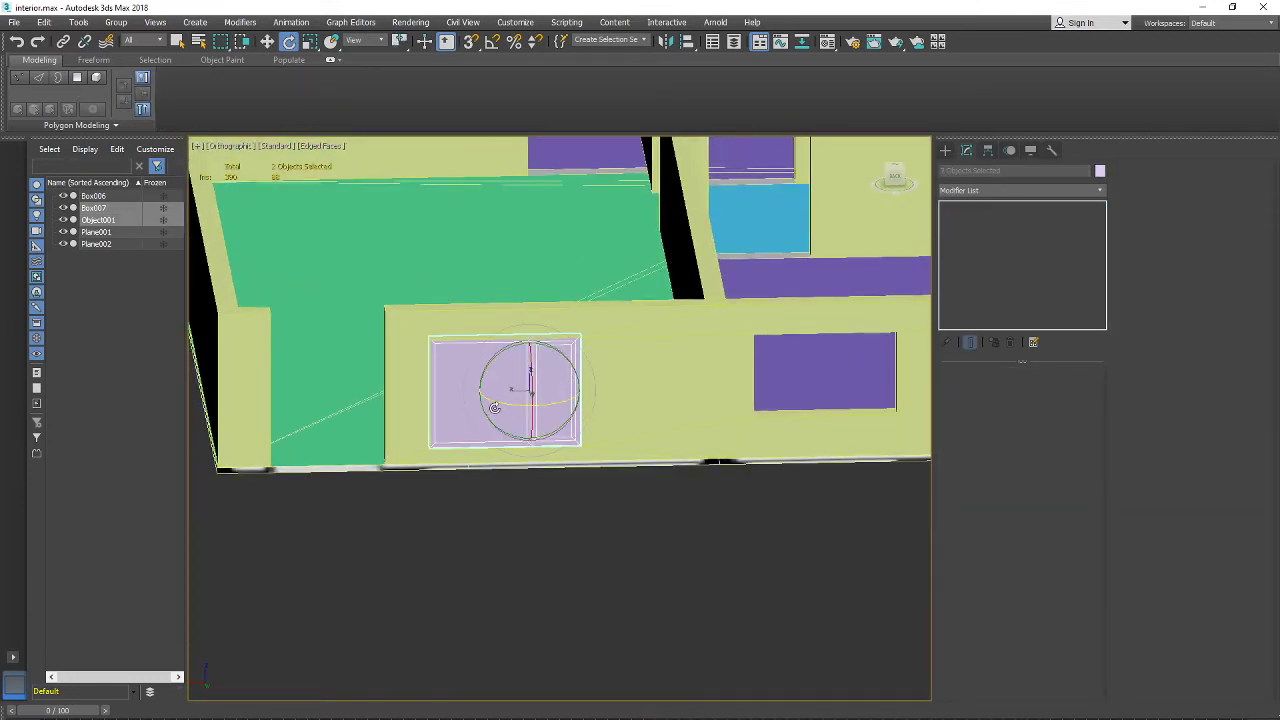
click(267, 41)
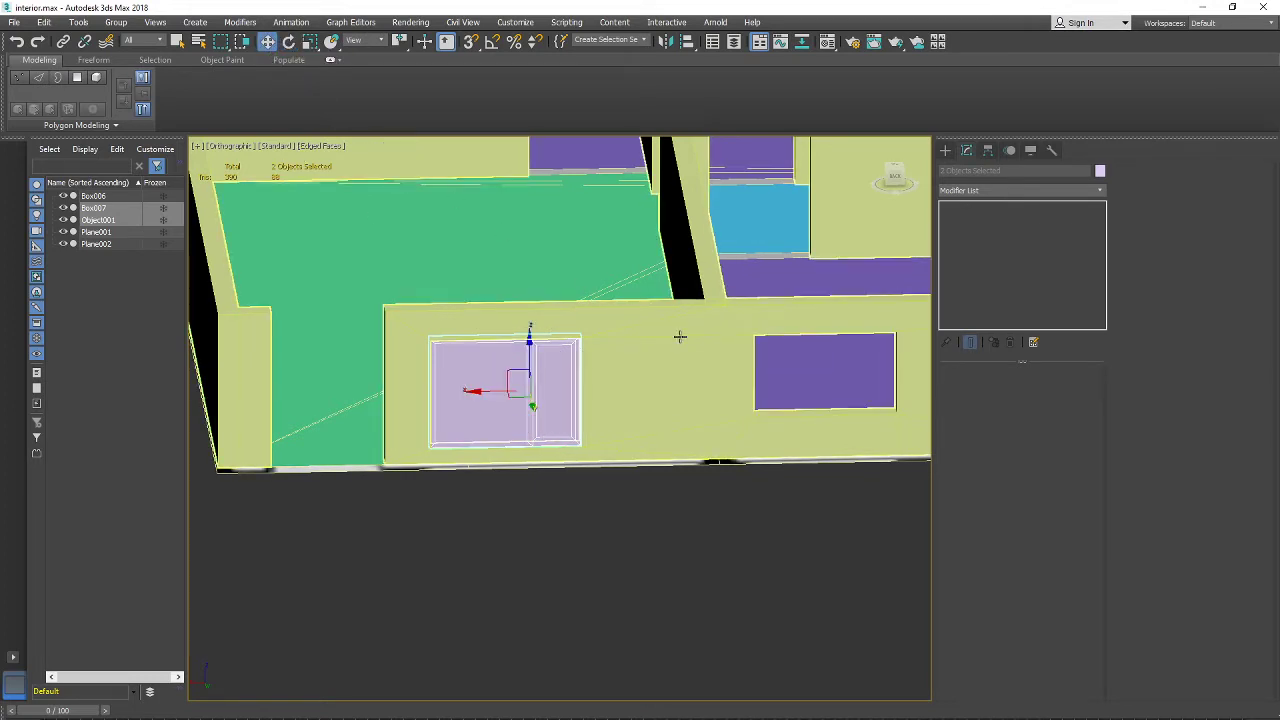
middle_drag(682, 369, 644, 373)
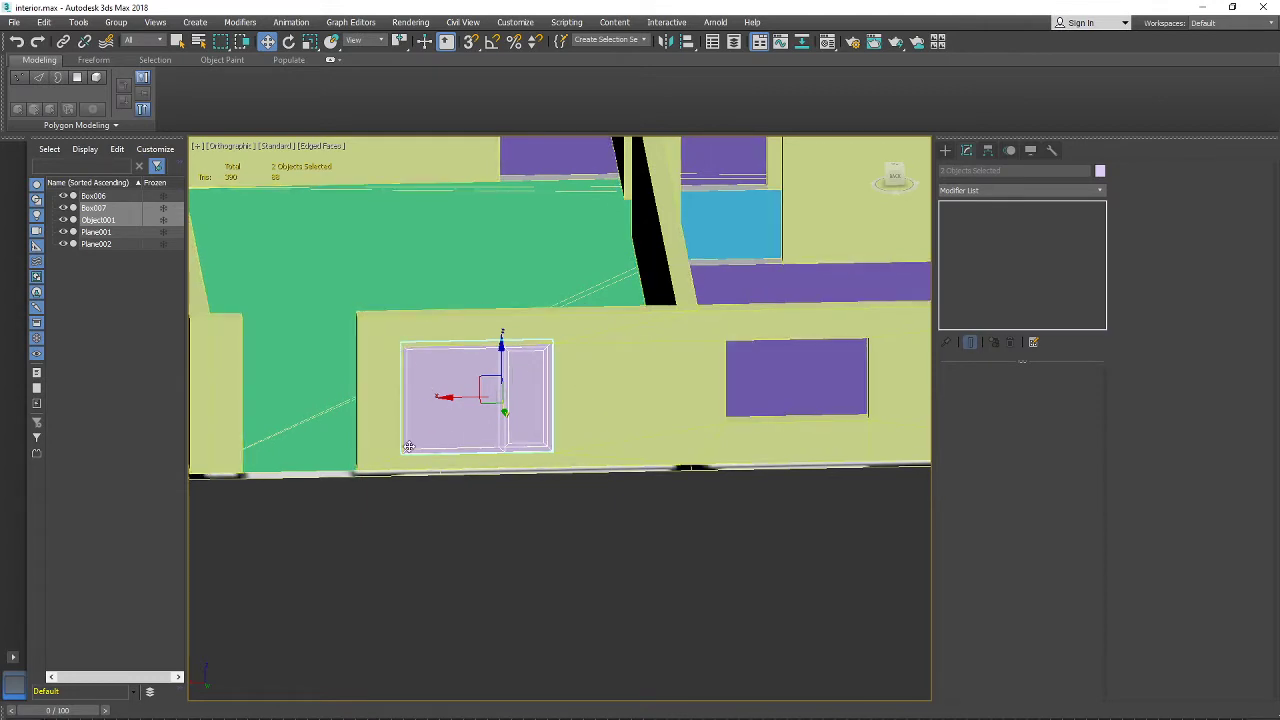
middle_drag(409, 446, 329, 473)
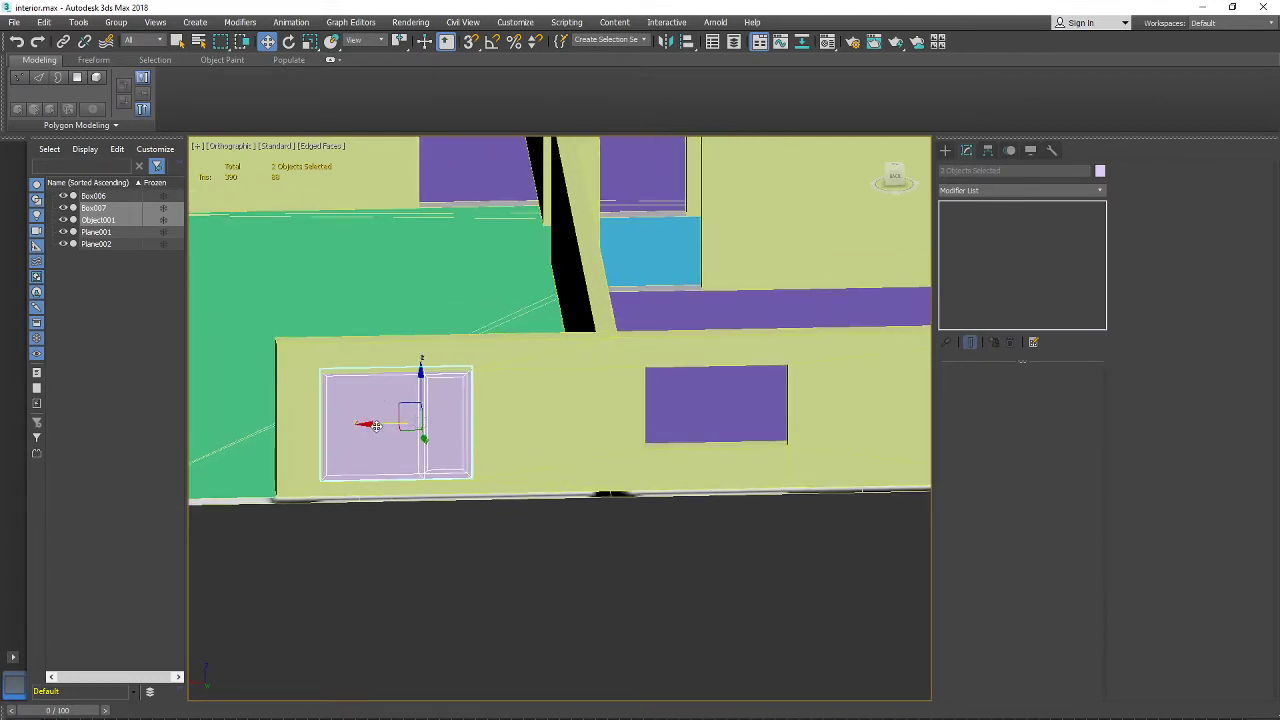
alt+middle_drag(489, 423, 443, 429)
click(411, 403)
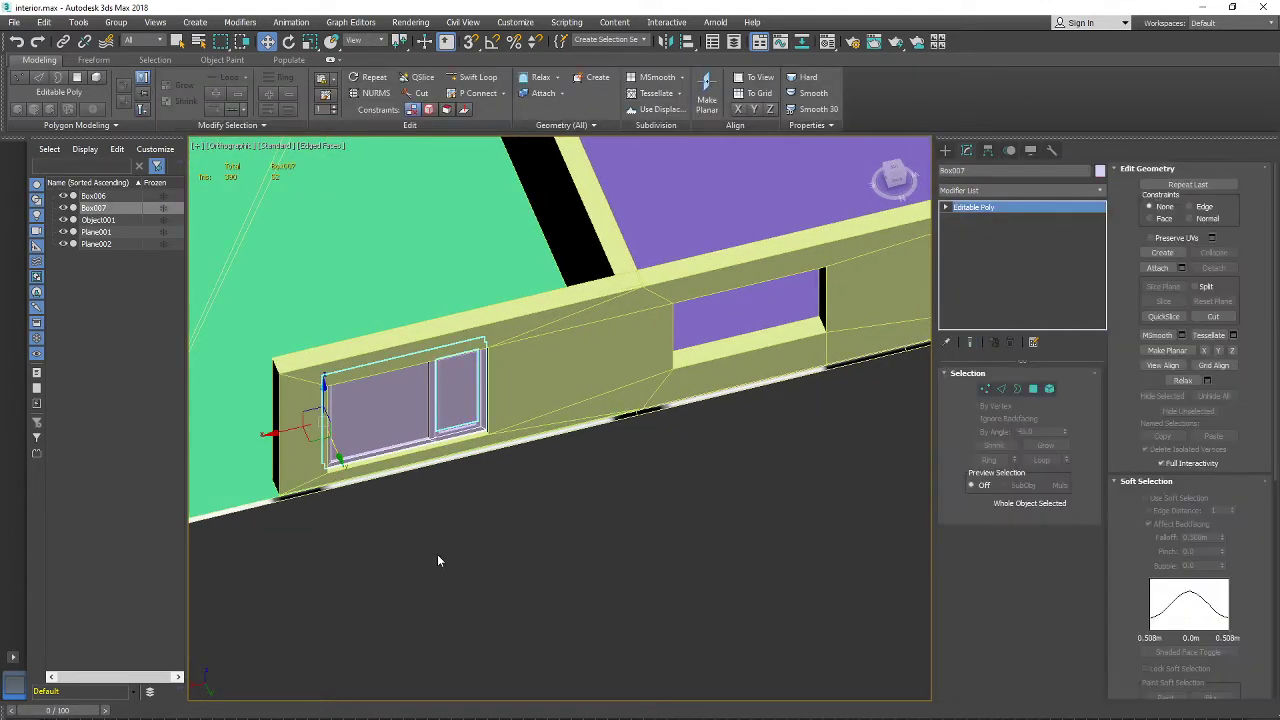
middle_drag(437, 560, 519, 581)
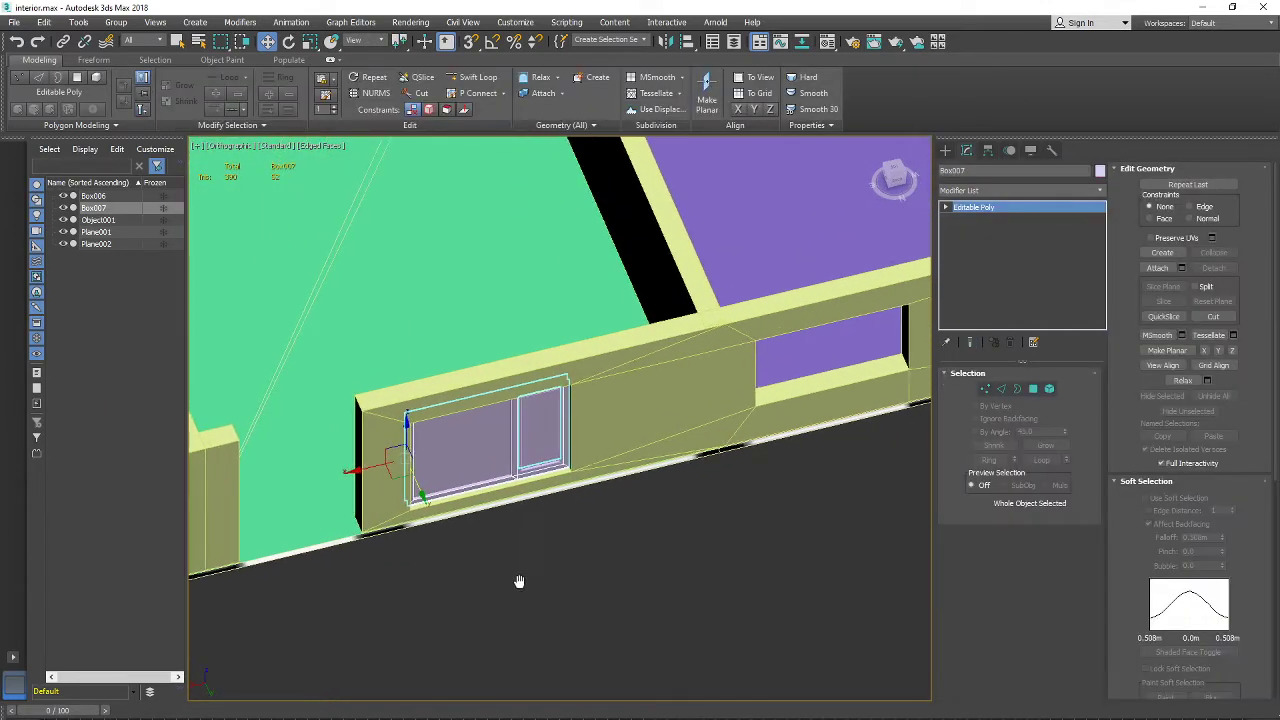
ctrl+click(541, 444)
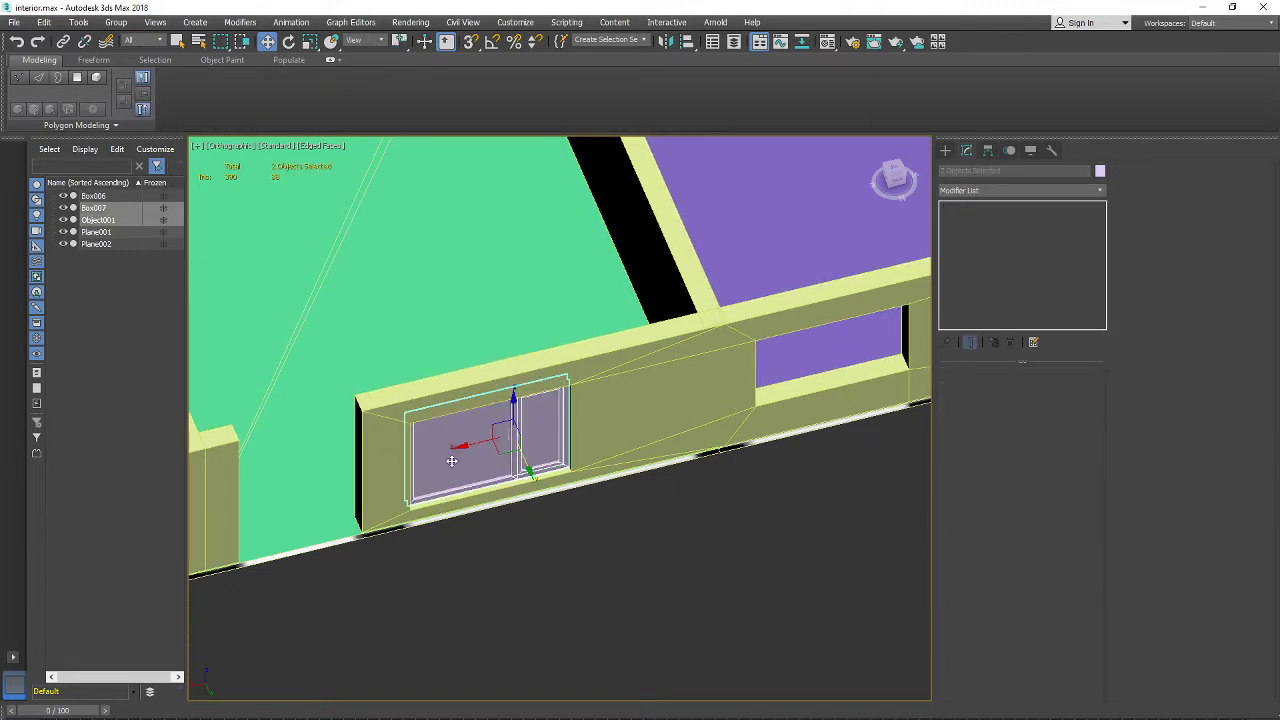
drag(452, 461, 418, 459)
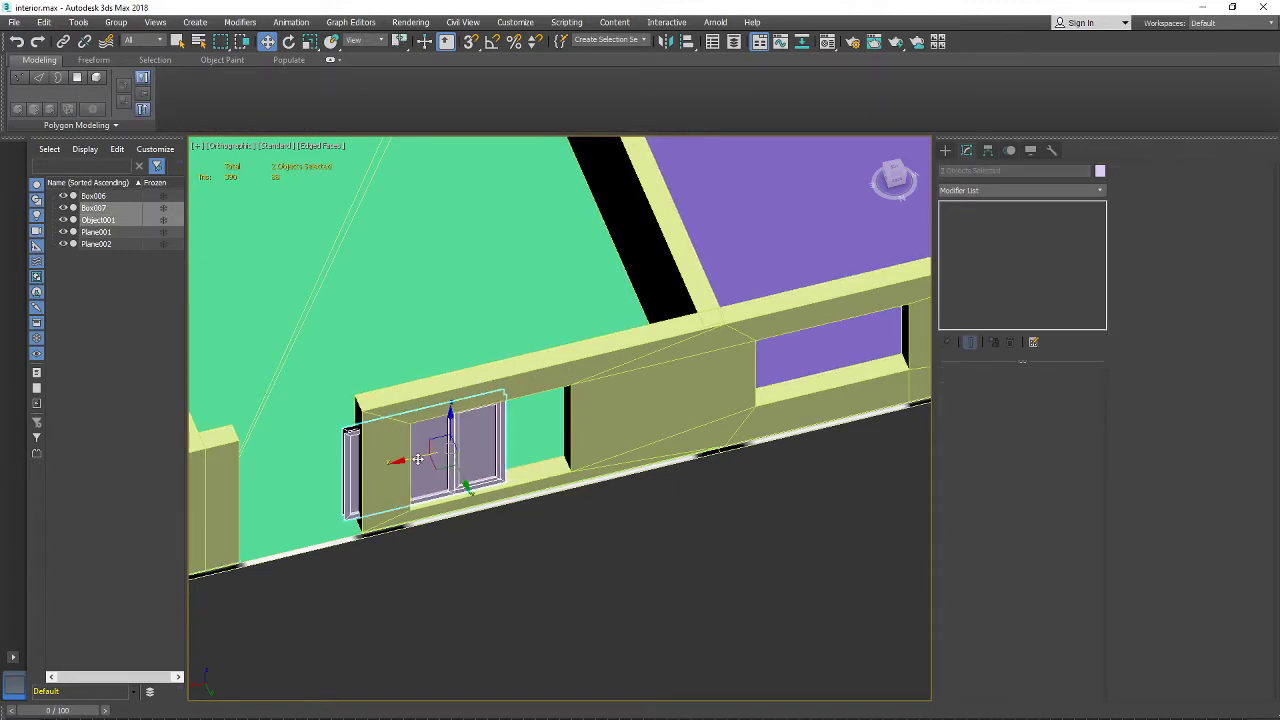
key(ctrl+z)
middle_drag(560, 526, 609, 500)
Step: Rename the outer window frame Box007 as frame_window01
click(508, 443)
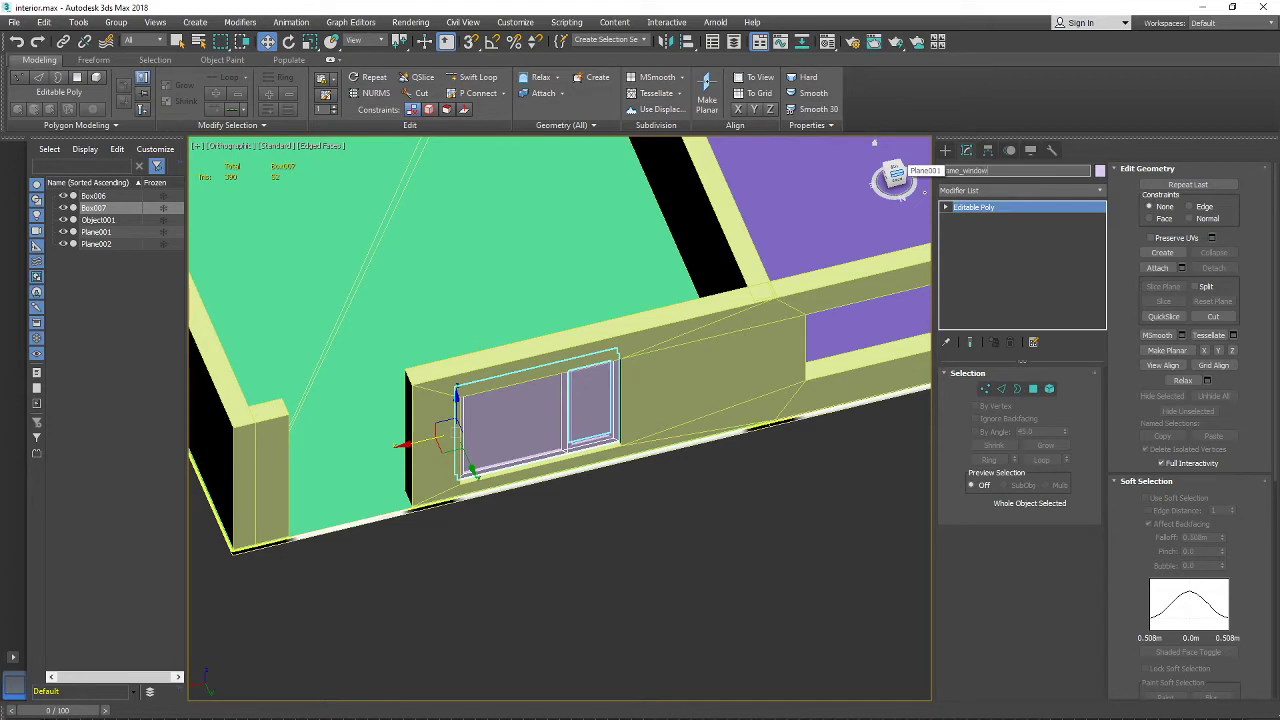
text(01)
key(Return)
Step: Rename the narrow sash Object001 as dinamic_window
click(587, 401)
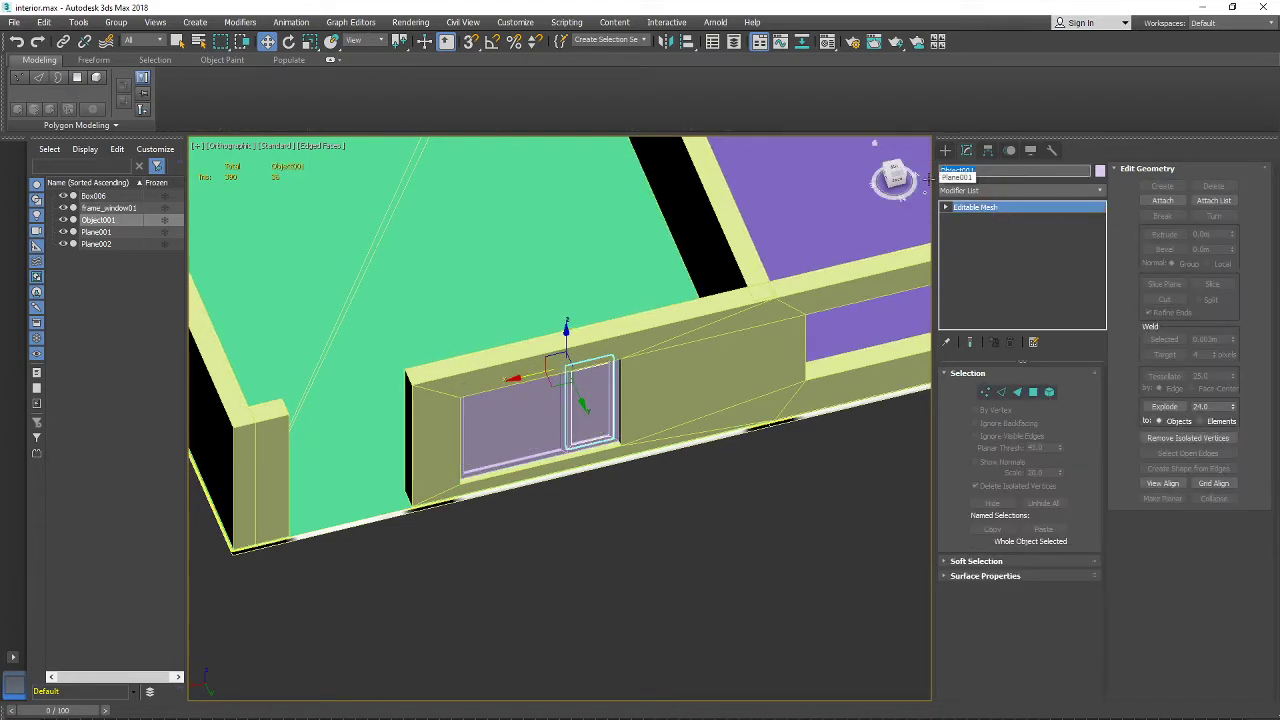
text(dinamicwindow)
key(Return)
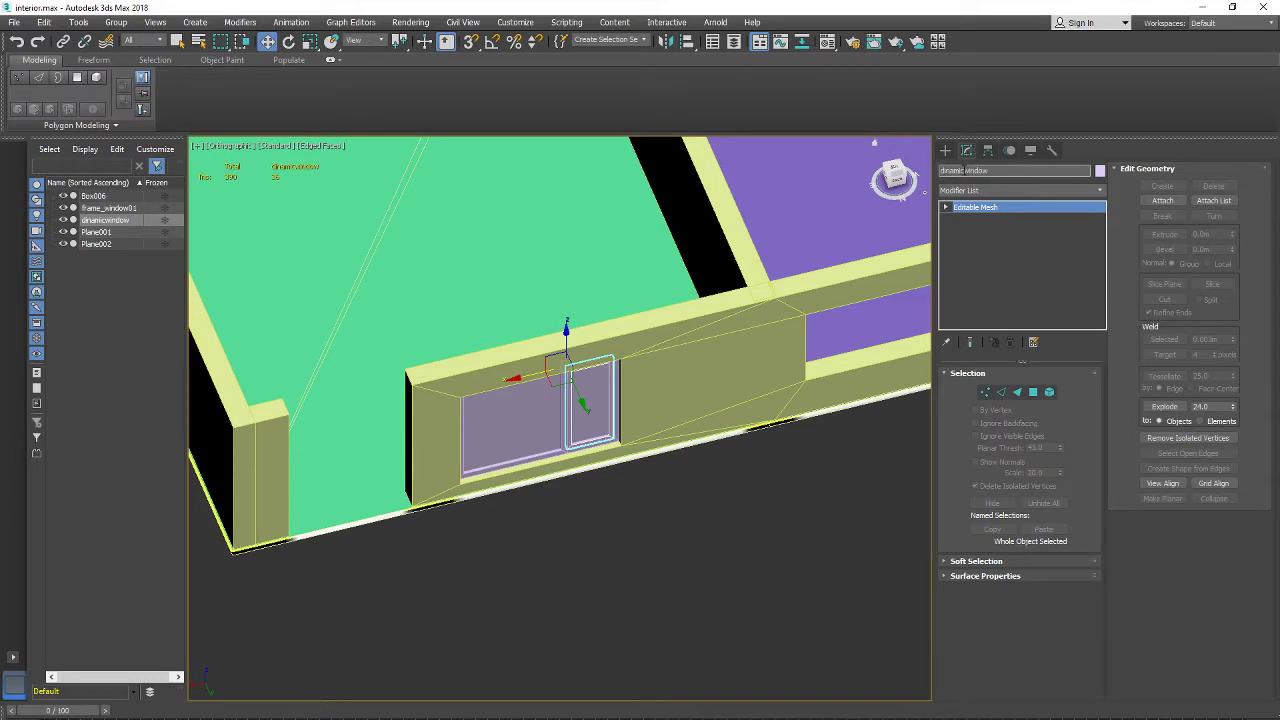
Step: Select frame_window01 and dinamic_window together and add them to a new layer
ctrl+click(566, 423)
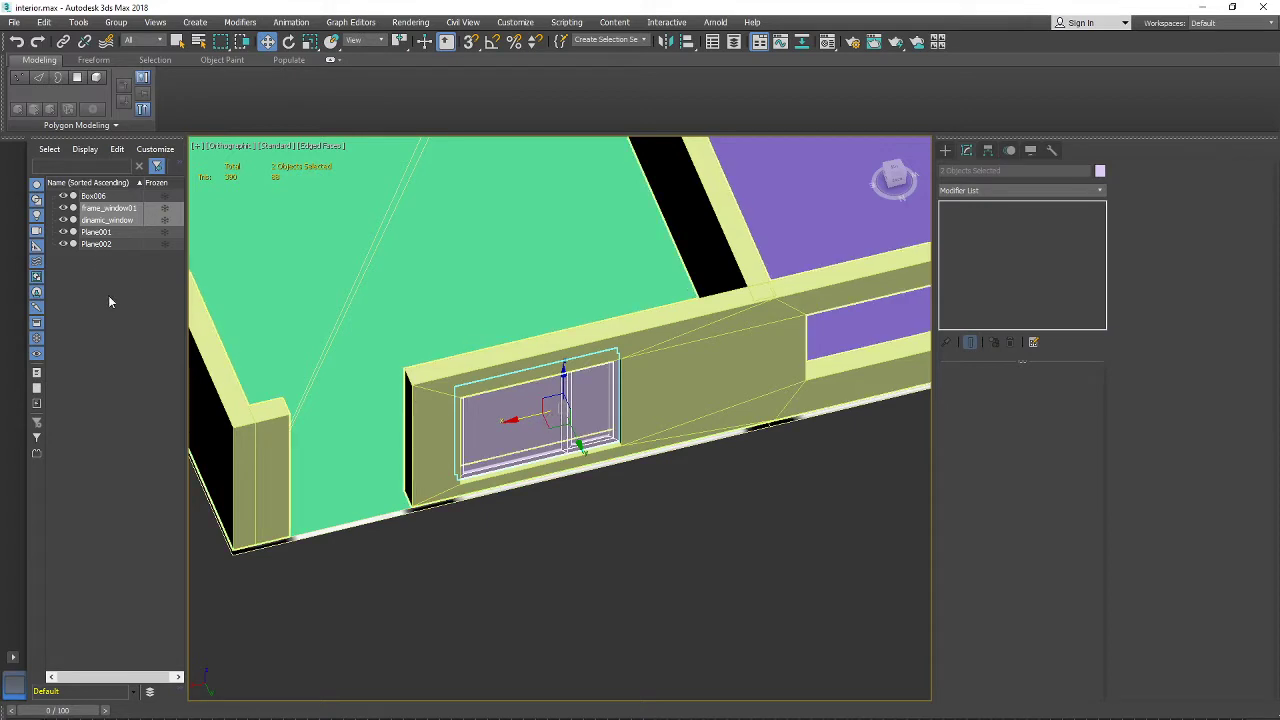
right_click(127, 212)
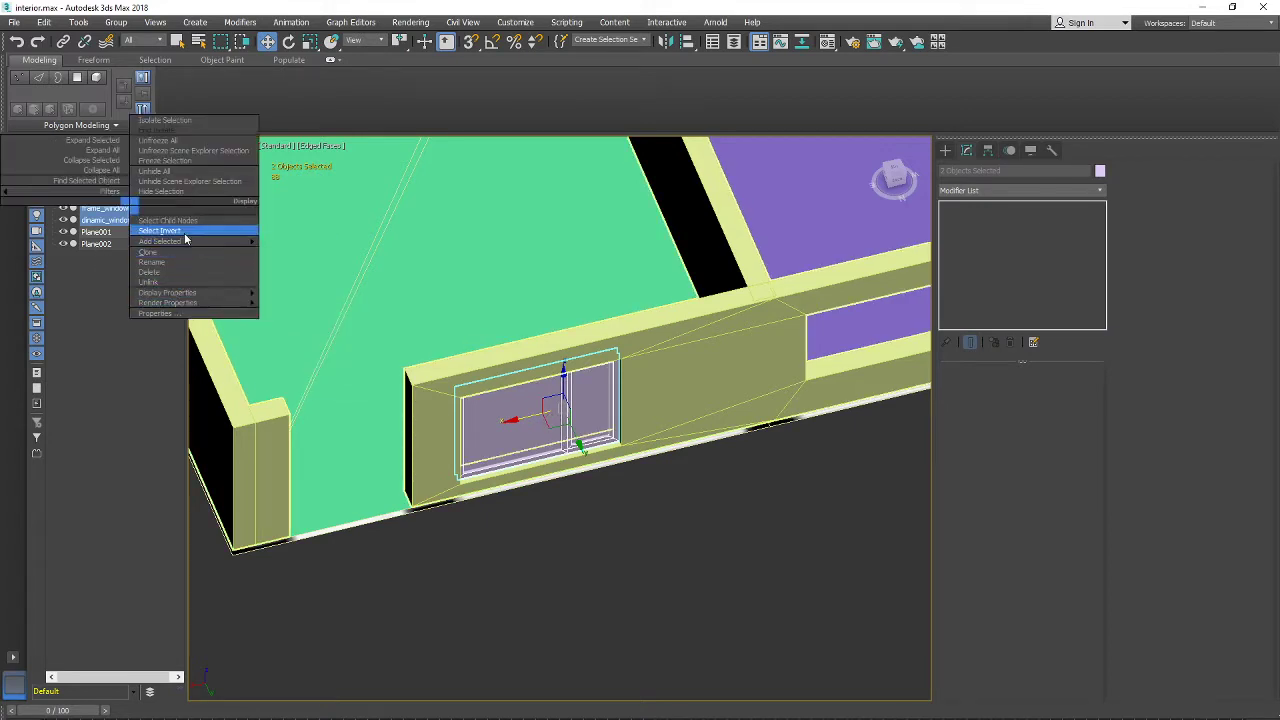
click(100, 240)
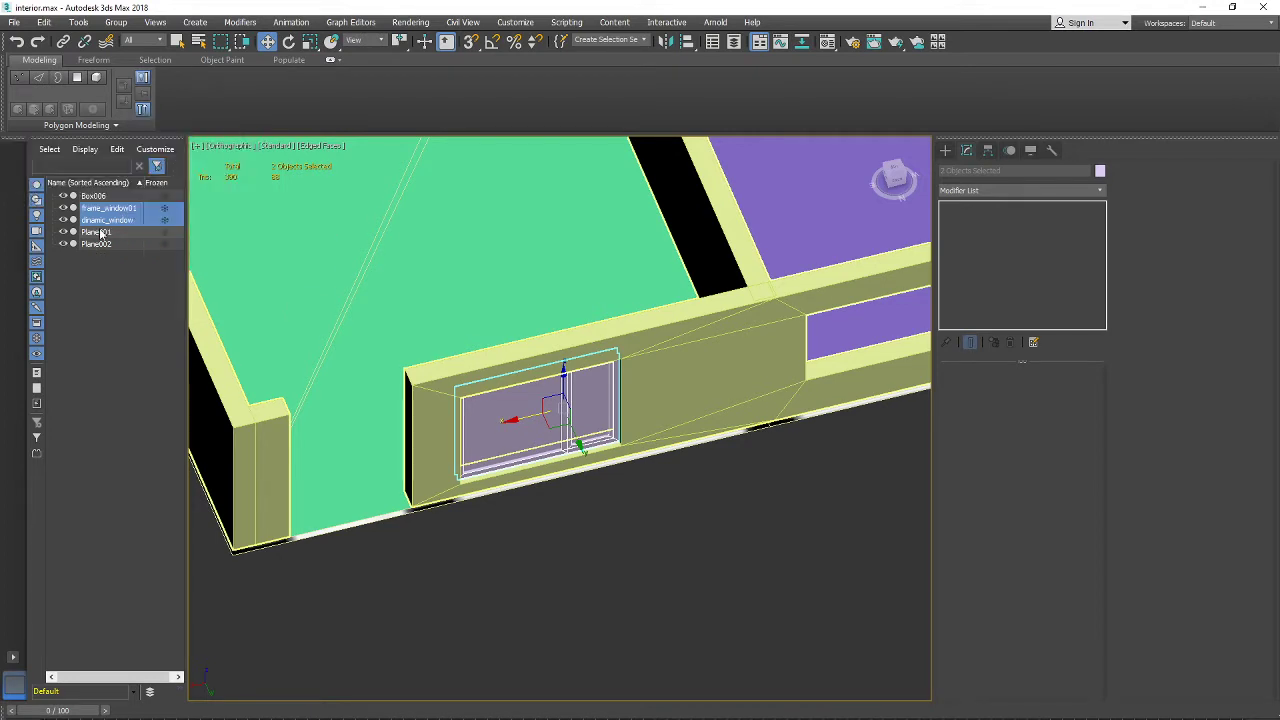
click(101, 221)
ctrl+click(108, 210)
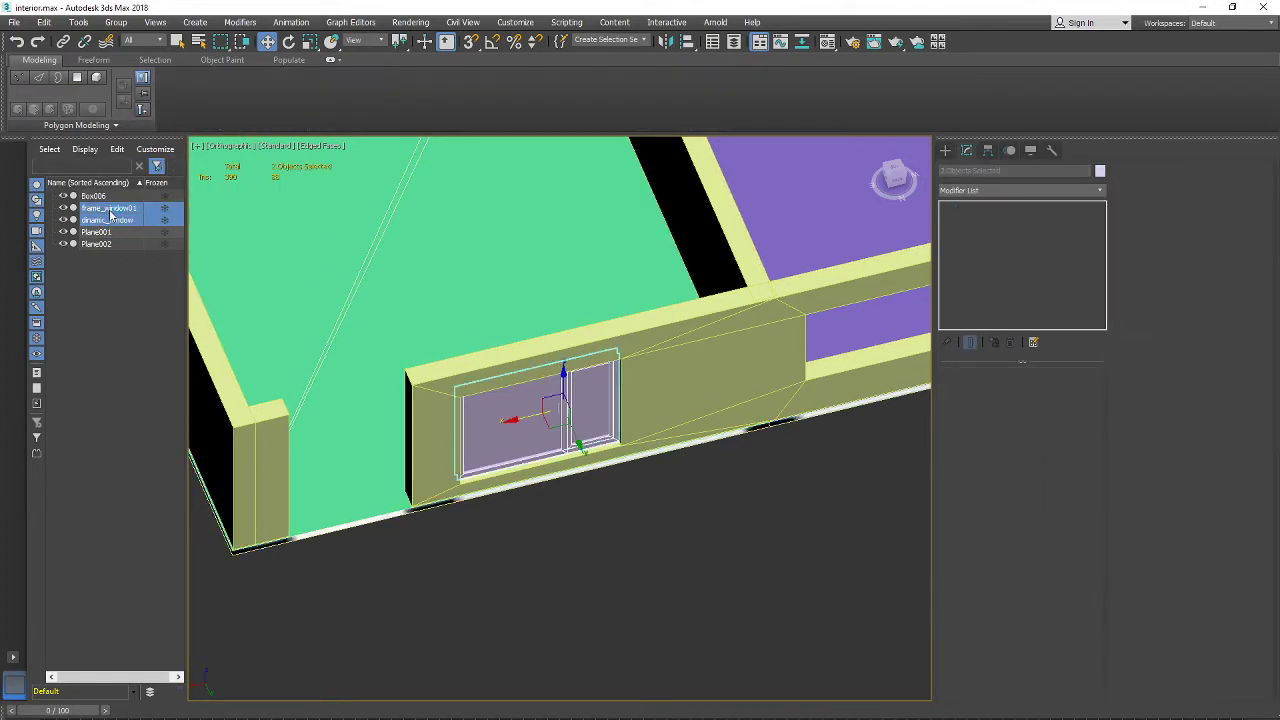
right_click(135, 214)
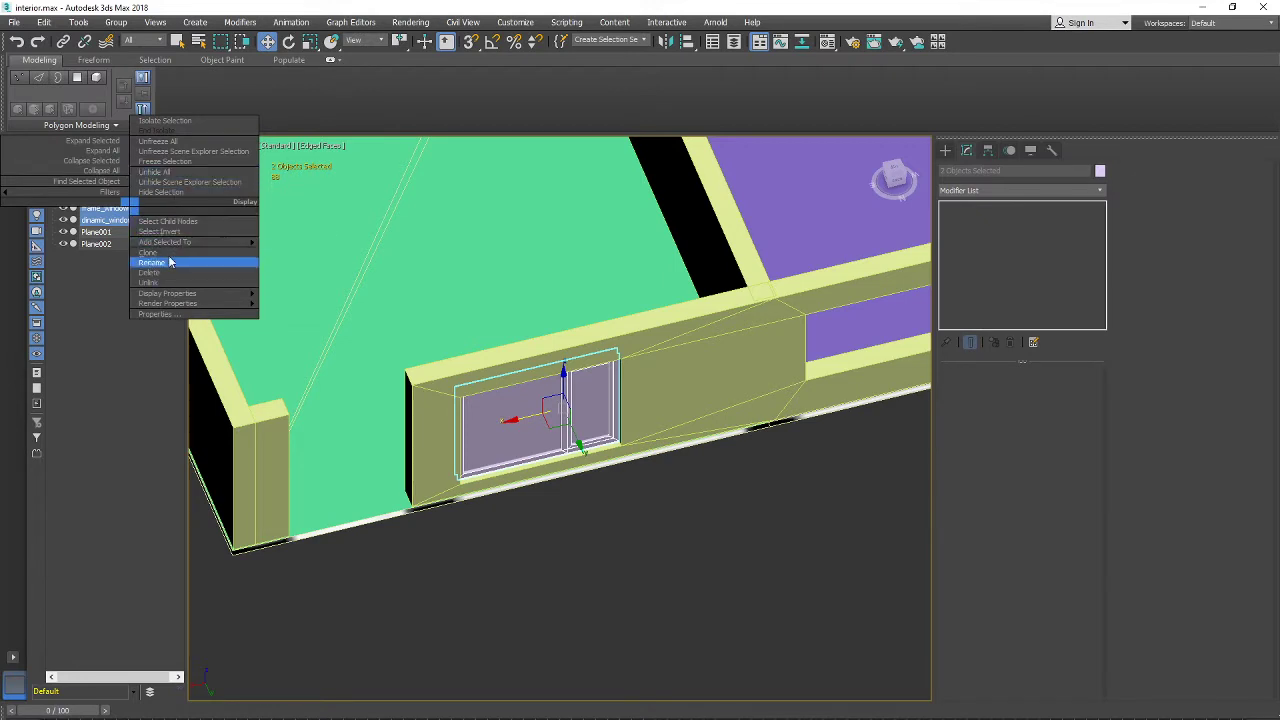
mouse_move(174, 243)
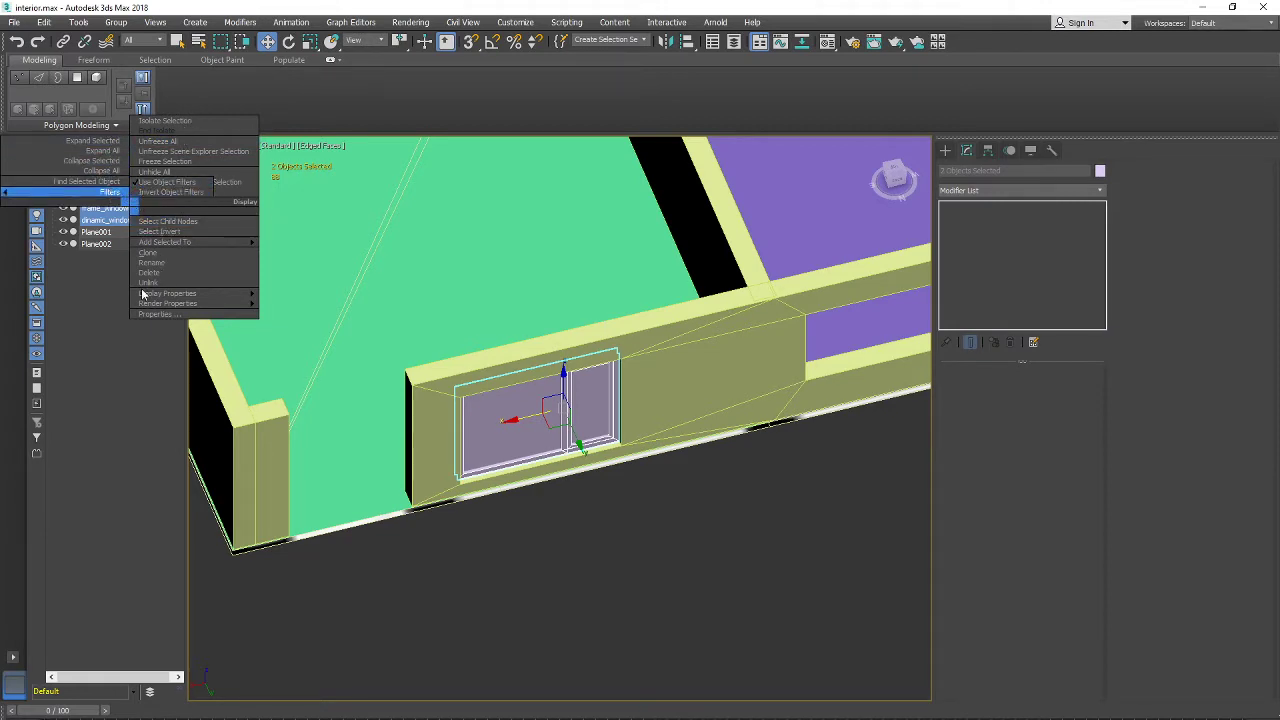
click(80, 259)
right_click(92, 268)
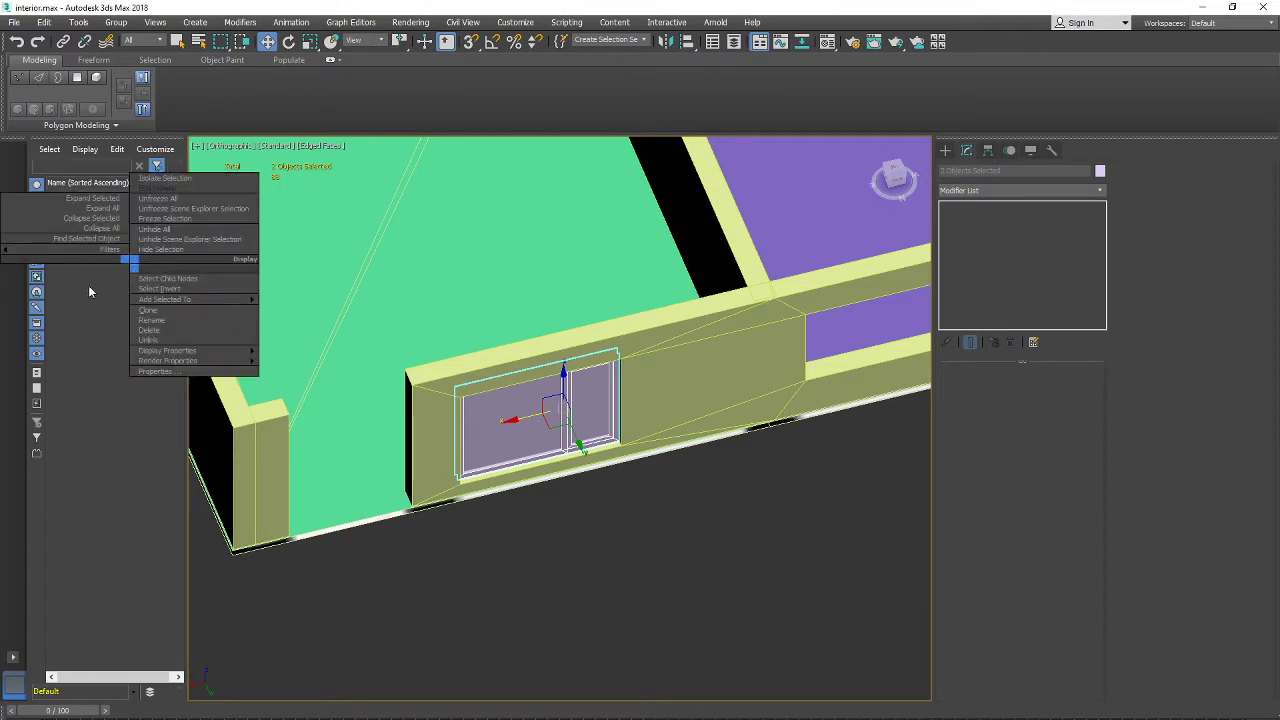
click(87, 284)
right_click(128, 208)
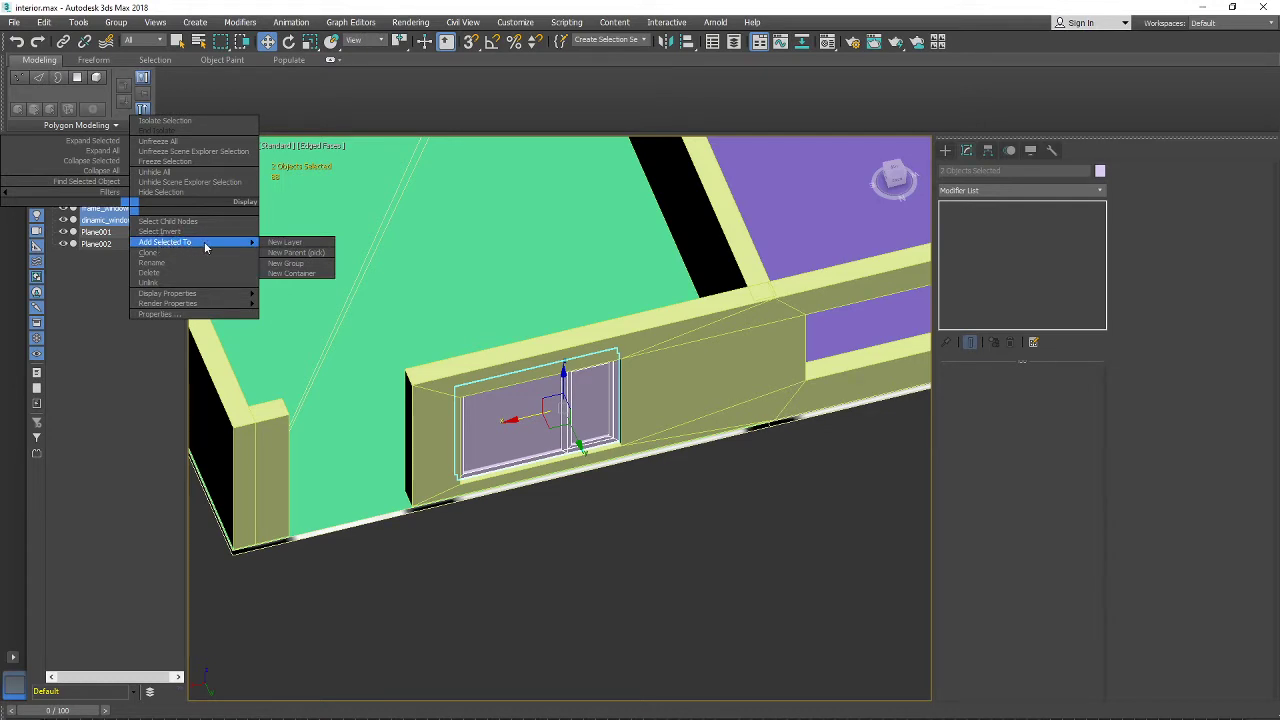
click(285, 242)
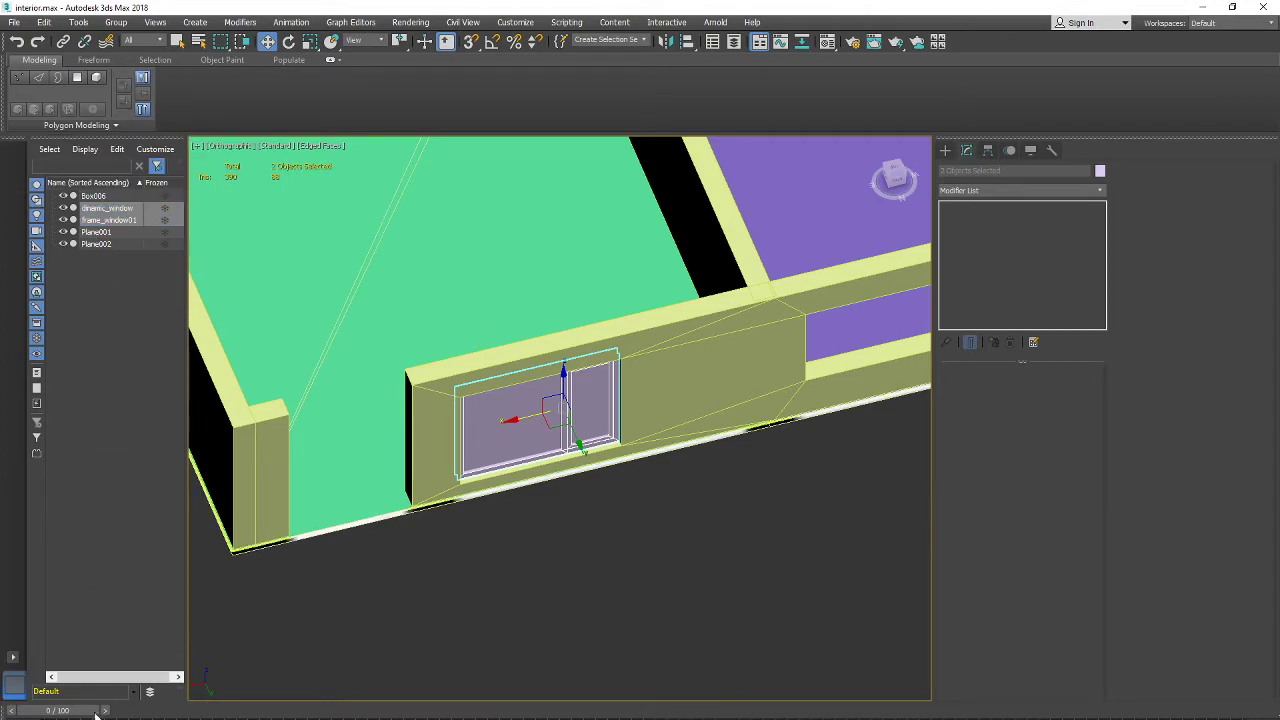
Step: Sort the scene's object list by layer and collapse Layer001
click(149, 693)
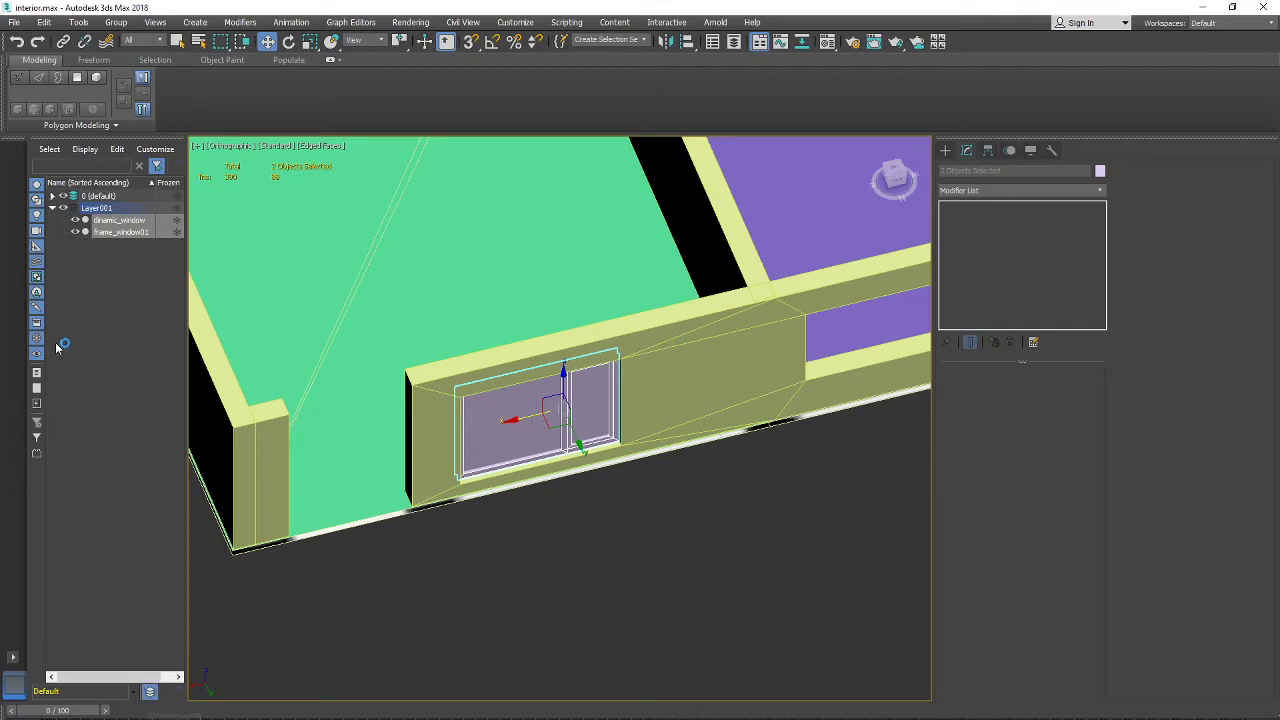
click(53, 208)
click(94, 209)
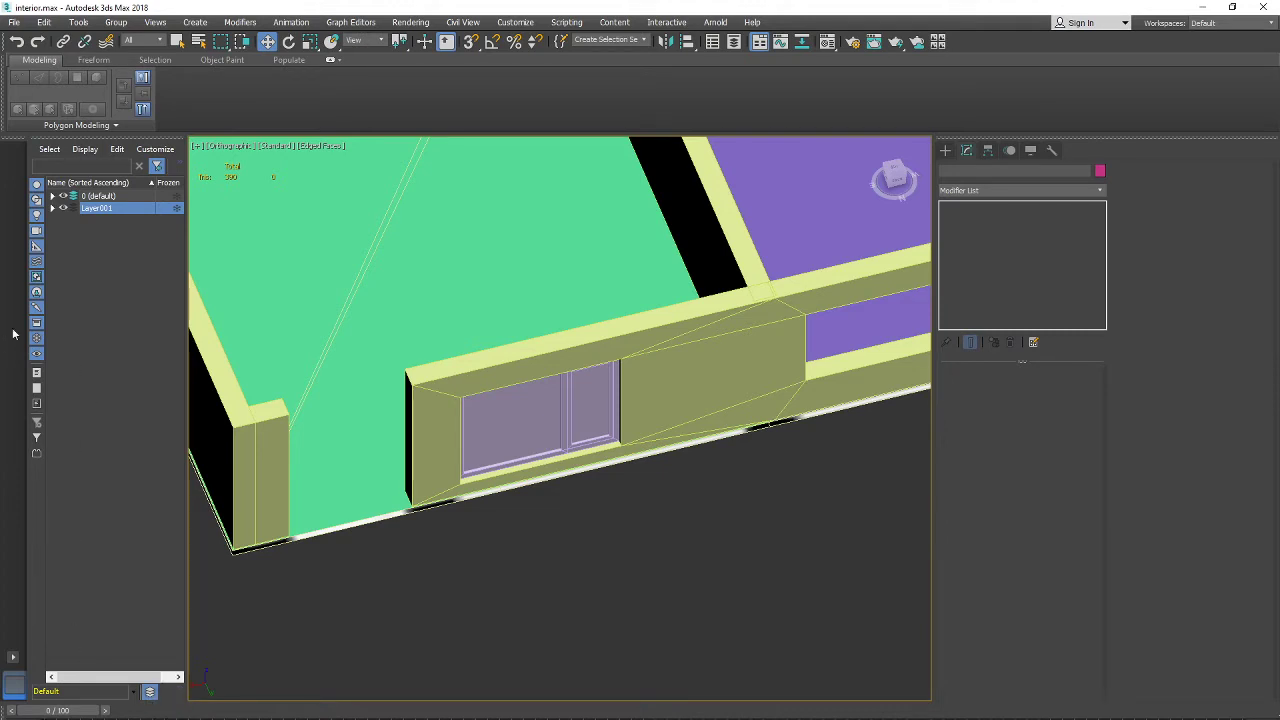
click(134, 692)
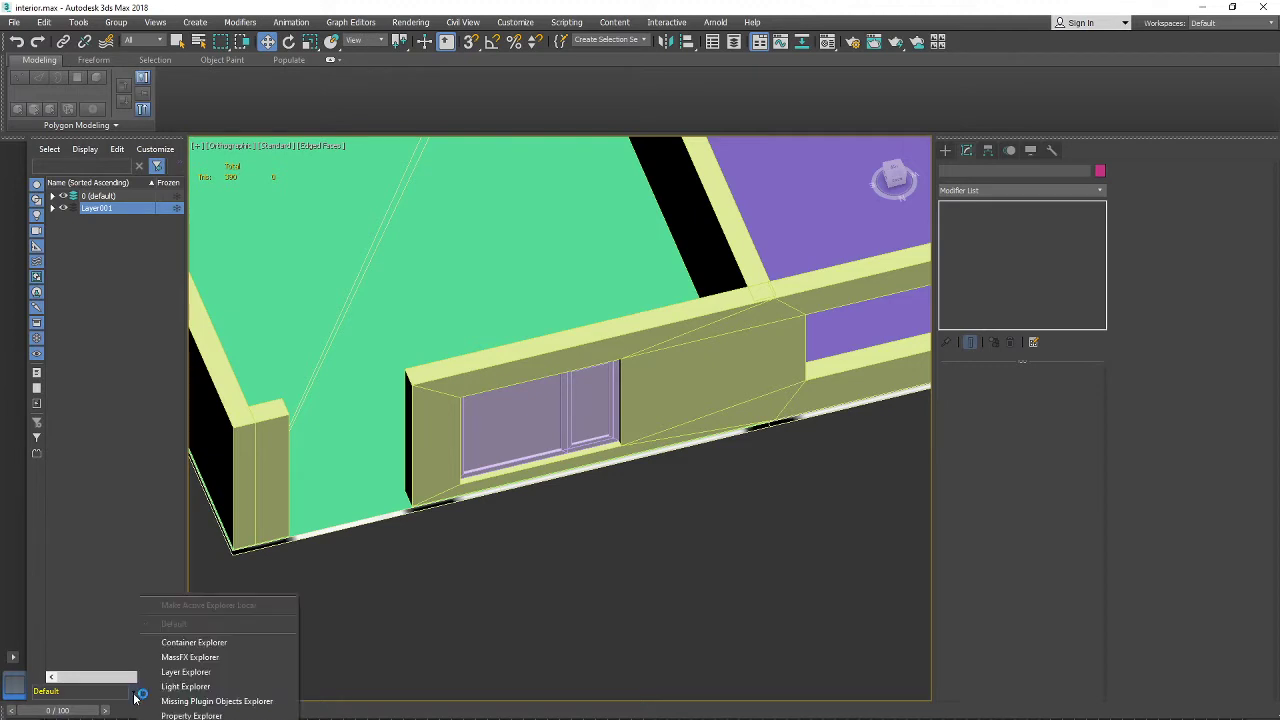
click(129, 621)
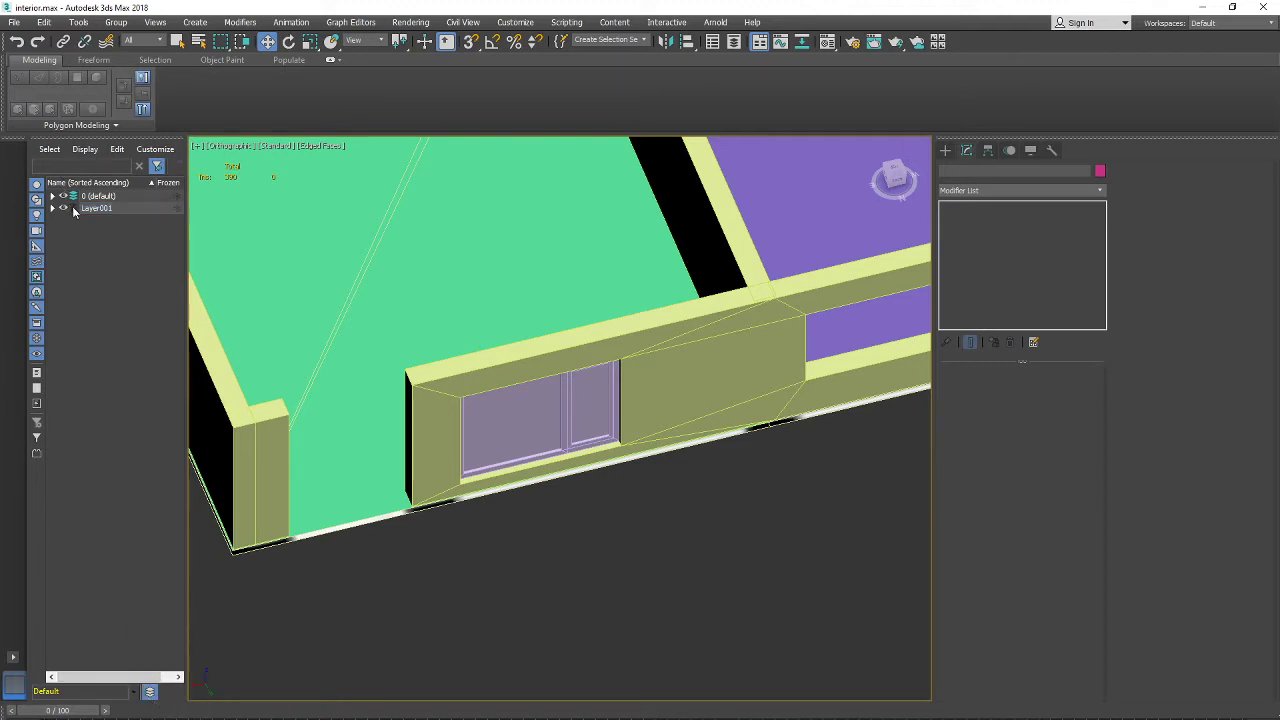
Step: Make Layer001 the active layer, rename it windows, and expand it to list its objects
click(73, 208)
click(73, 208)
click(92, 209)
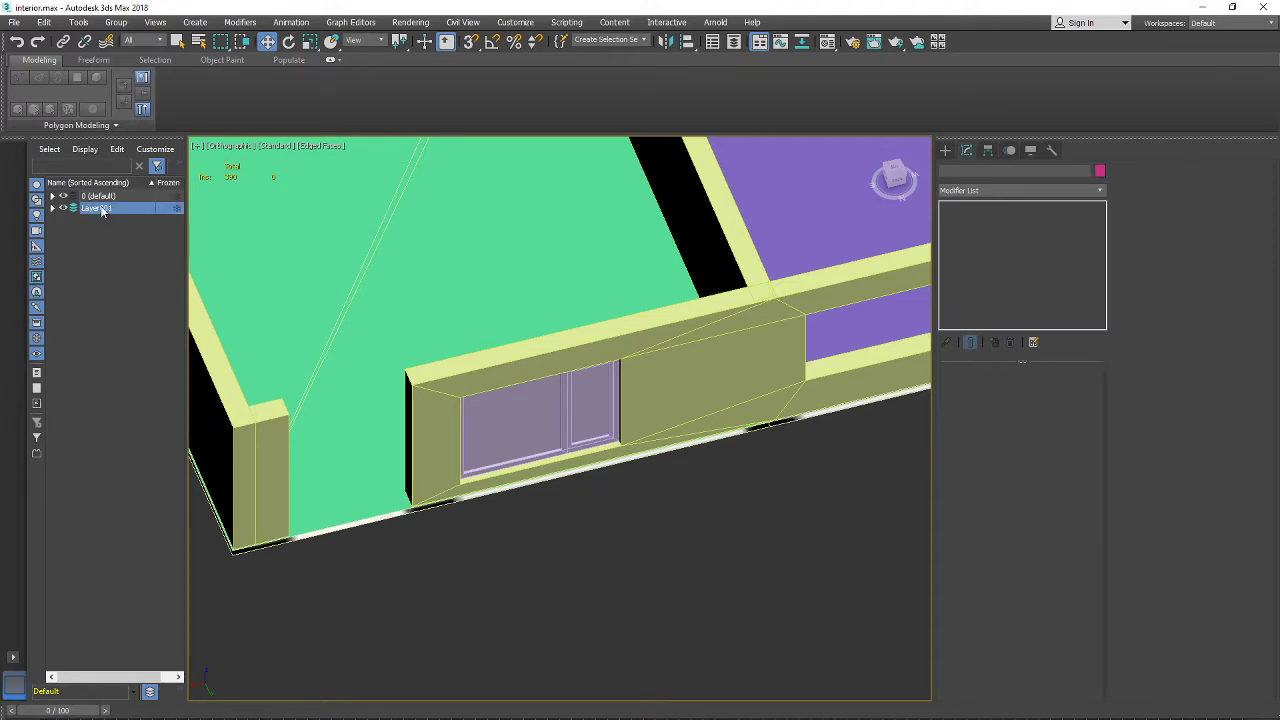
click(105, 209)
key(Return)
click(57, 211)
click(53, 208)
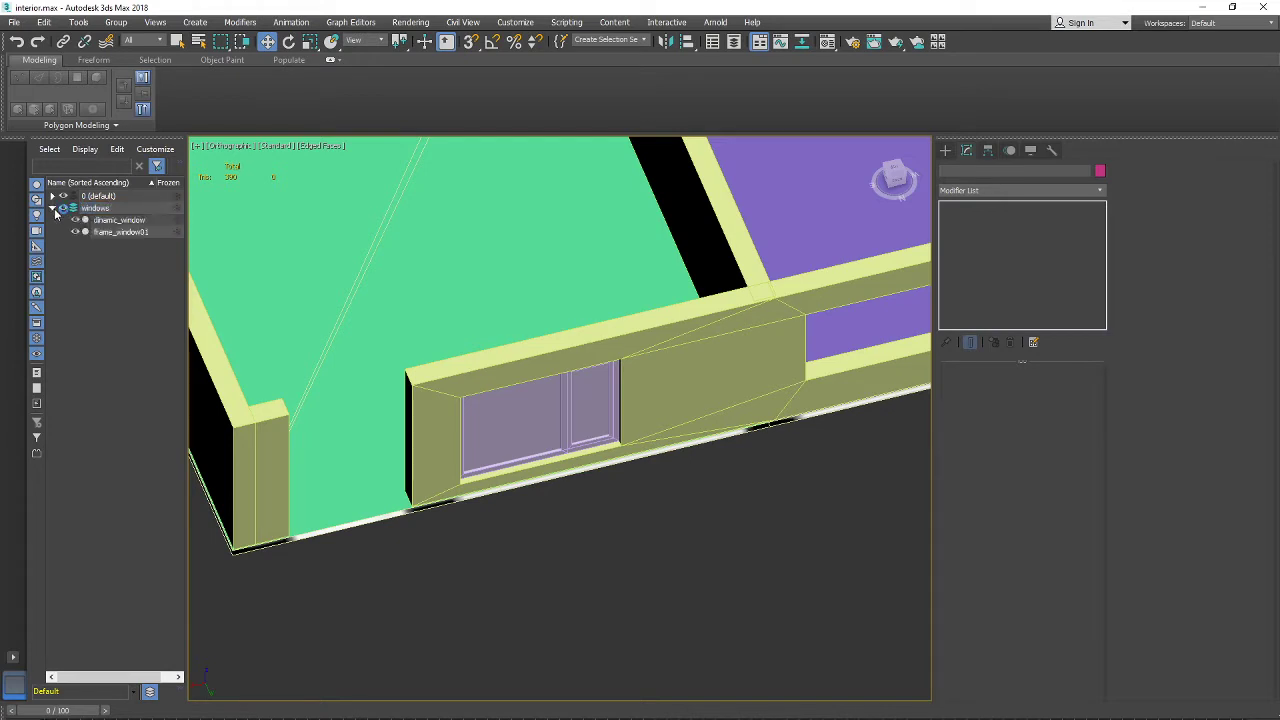
Step: Toggle the visibility of the 0 (default) layer off and on to check it separately from the windows layer
click(104, 209)
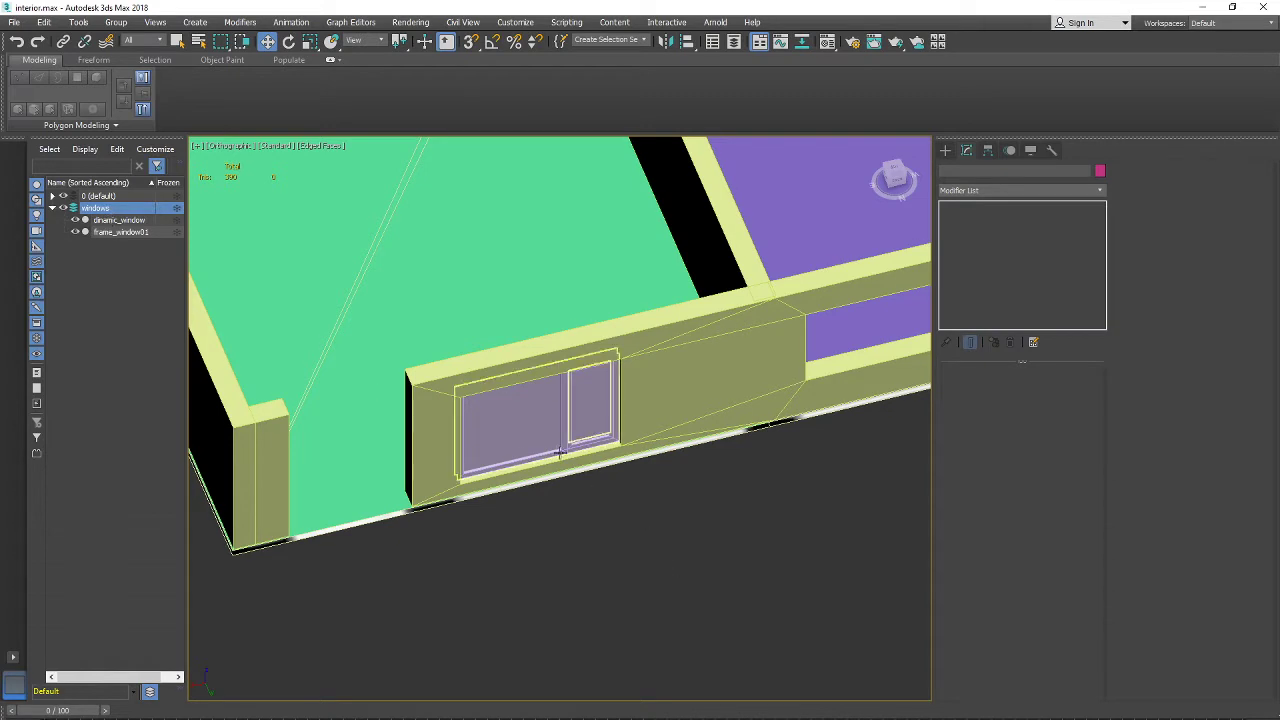
click(63, 196)
click(63, 196)
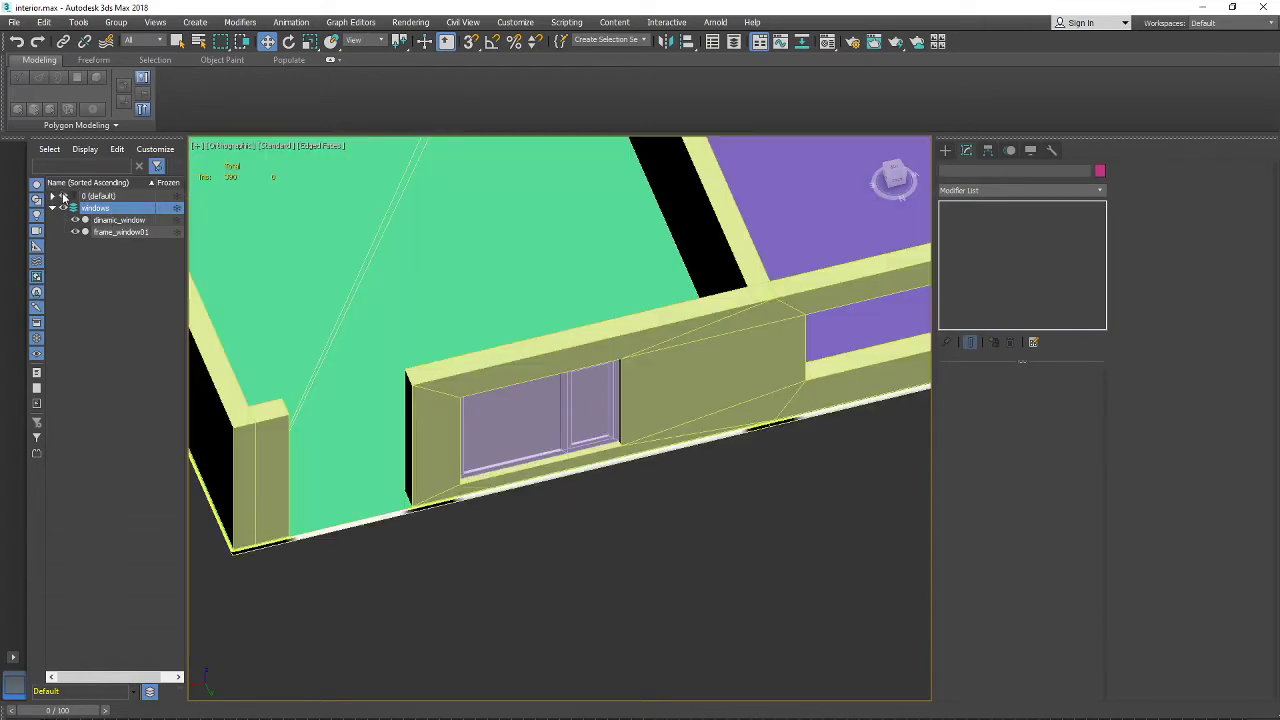
click(63, 196)
click(63, 196)
click(63, 196)
click(63, 196)
click(63, 196)
click(63, 196)
click(63, 196)
click(63, 196)
click(63, 196)
click(63, 196)
click(63, 196)
click(63, 196)
click(552, 429)
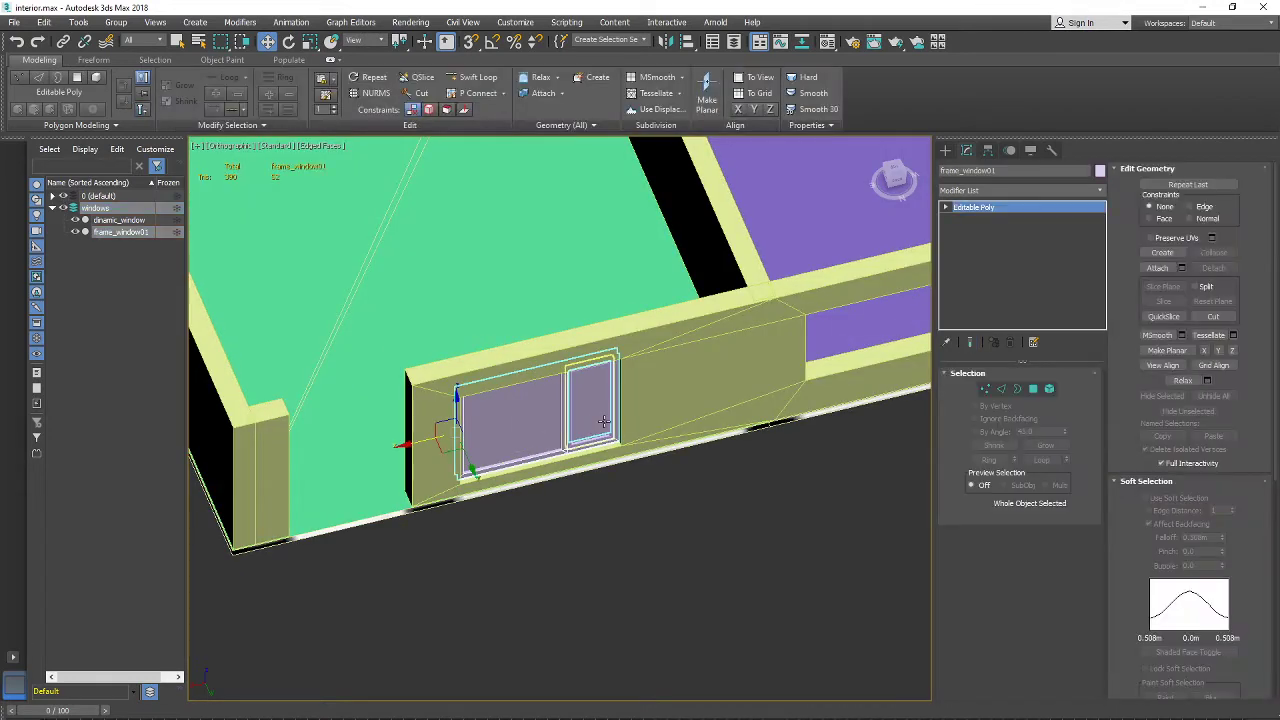
ctrl+click(608, 421)
scroll(614, 420, down, 2)
middle_drag(614, 420, 399, 470)
scroll(376, 503, up, 7)
scroll(420, 455, down, 5)
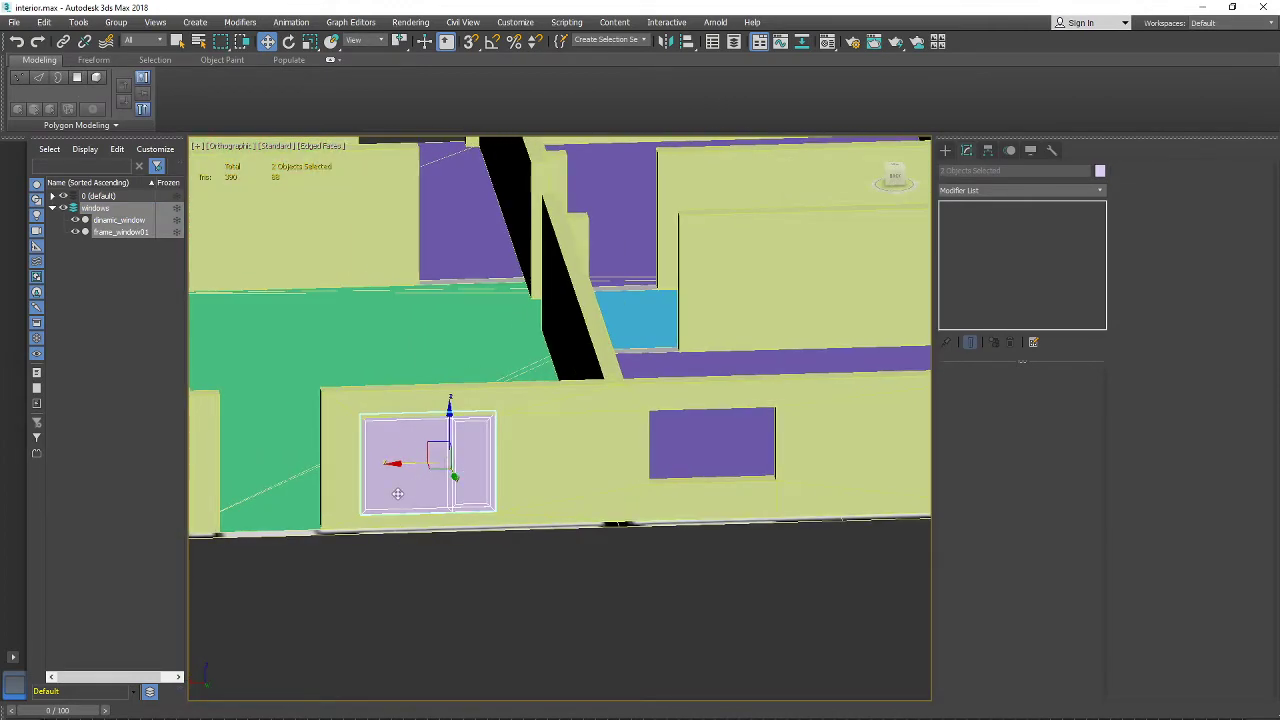
click(485, 455)
key(ctrl+z)
scroll(486, 457, down, 2)
alt+middle_drag(486, 458, 552, 505)
Step: Select dinamic_window and frame_window01 together and clone them as independent copies
click(116, 260)
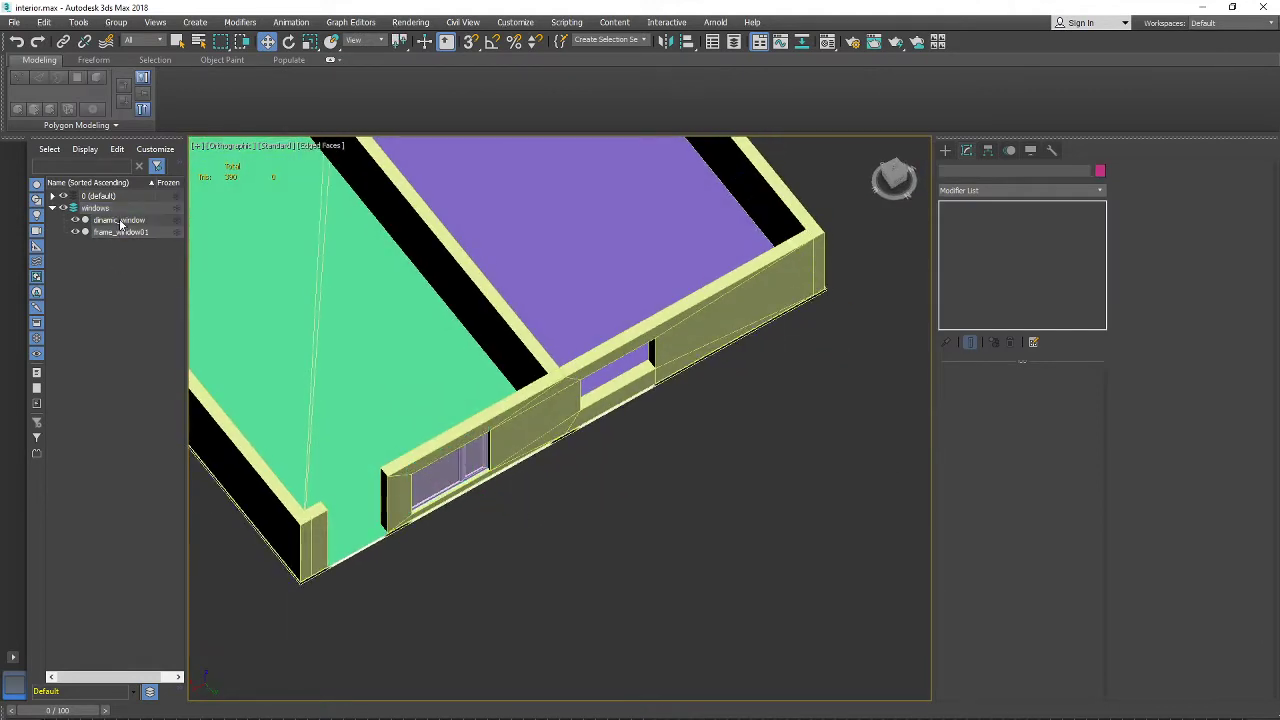
click(120, 221)
ctrl+click(125, 233)
alt+middle_drag(552, 413, 475, 371)
scroll(381, 430, up, 3)
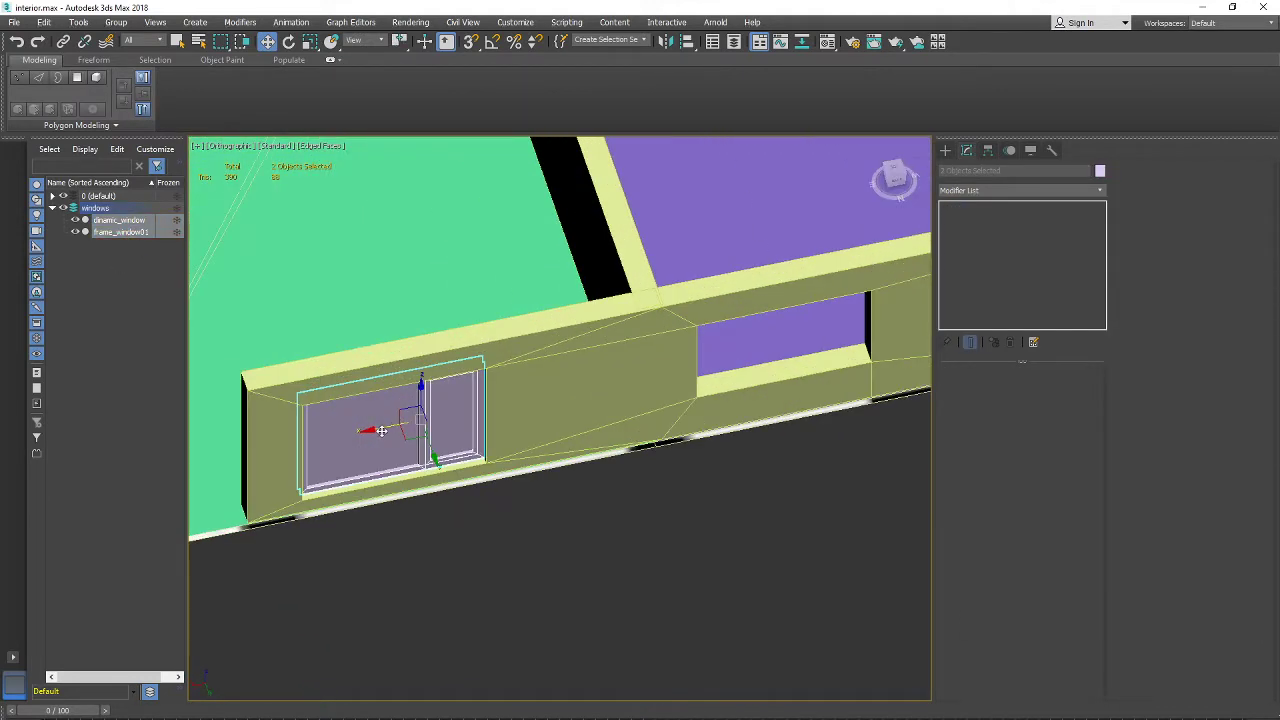
right_click(382, 426)
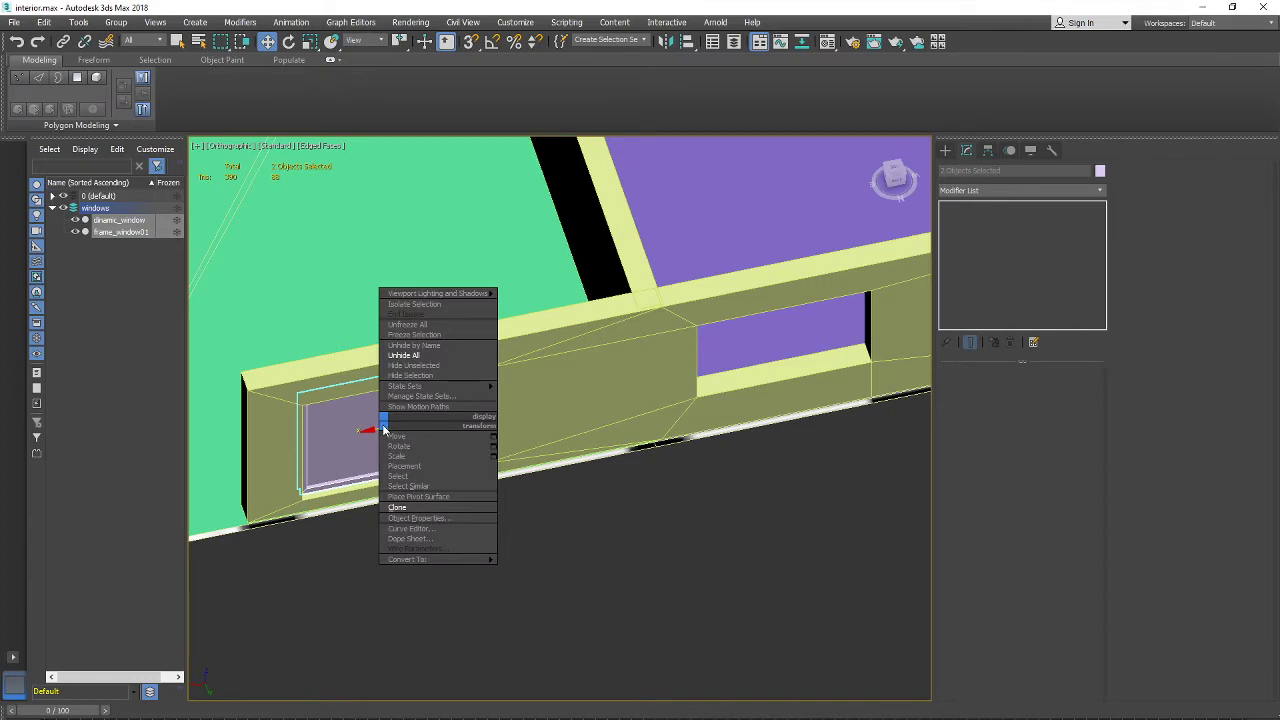
click(400, 507)
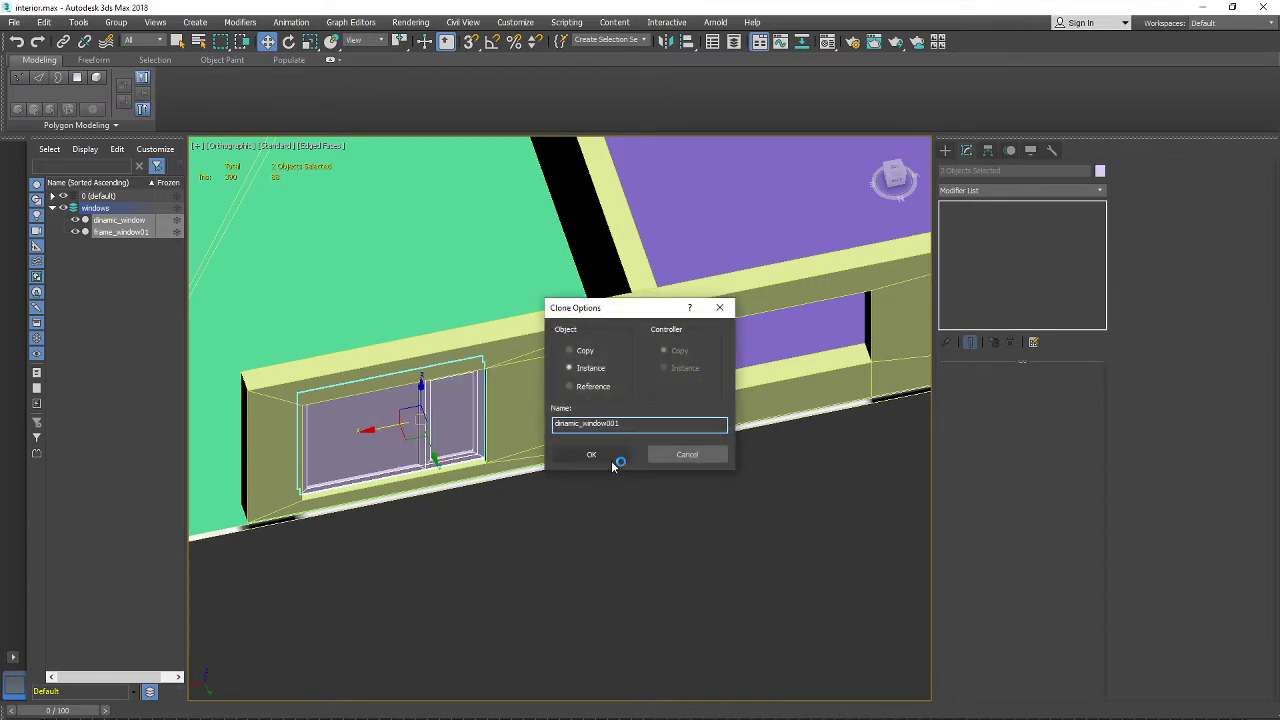
click(587, 351)
click(591, 455)
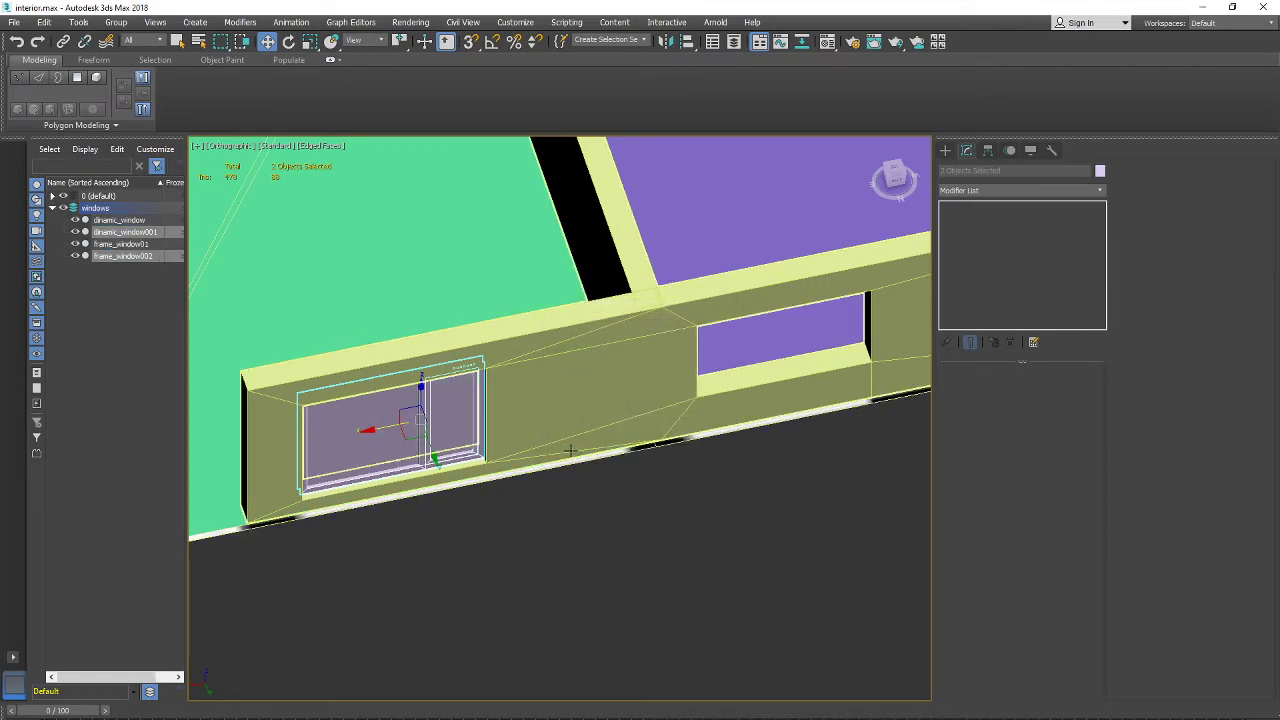
Step: Move the cloned window along the X axis to the neighbouring wall opening
scroll(570, 450, down, 4)
mouse_move(450, 478)
mouse_down()
mouse_move(640, 452)
mouse_move(639, 464)
mouse_up()
mouse_move(660, 467)
alt+middle_down()
mouse_move(622, 396)
mouse_move(687, 506)
mouse_move(694, 486)
alt+middle_up()
scroll(673, 470, up, 4)
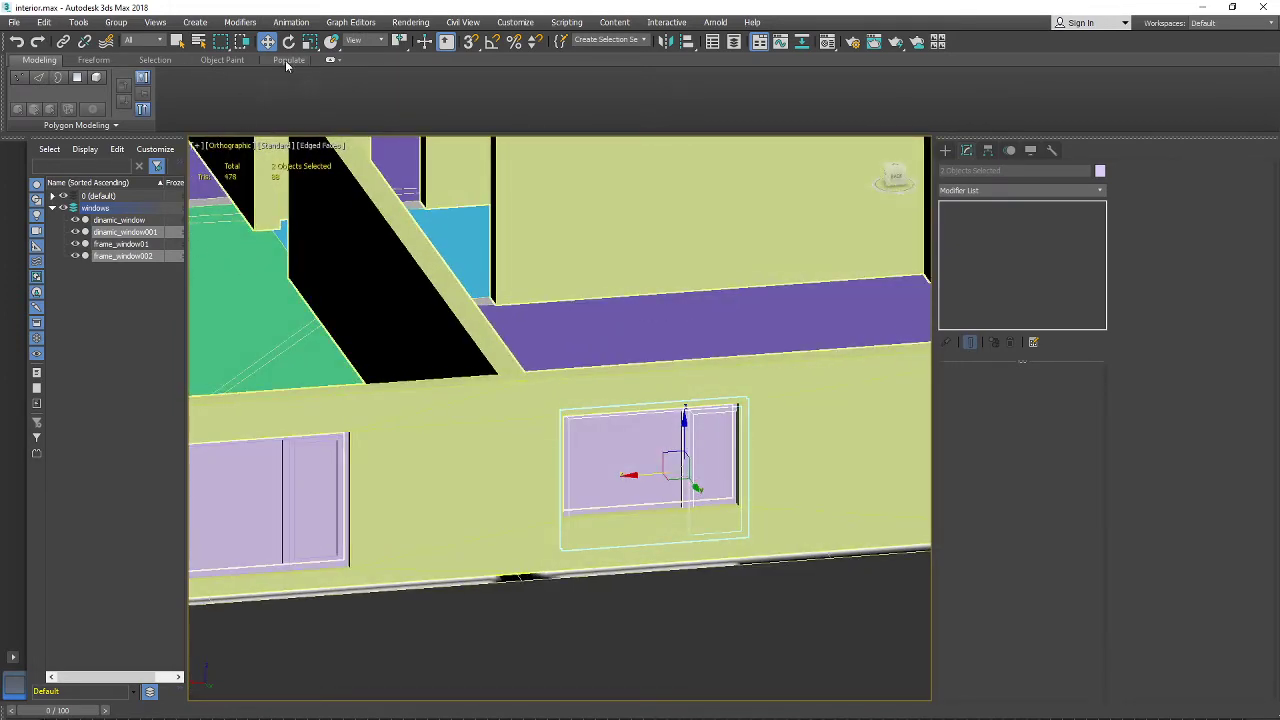
Step: Scale the cloned window down along Z and adjust its height within the second opening
click(309, 41)
middle_drag(797, 486, 722, 431)
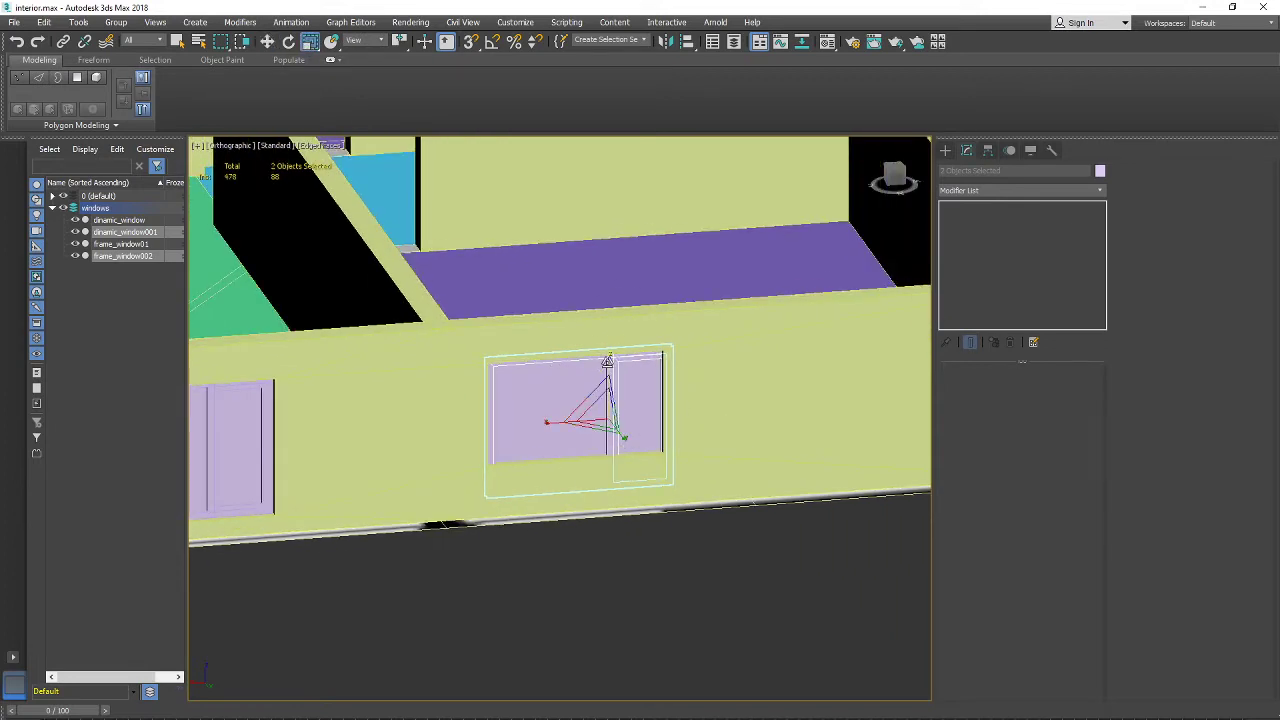
drag(607, 360, 607, 392)
key(w)
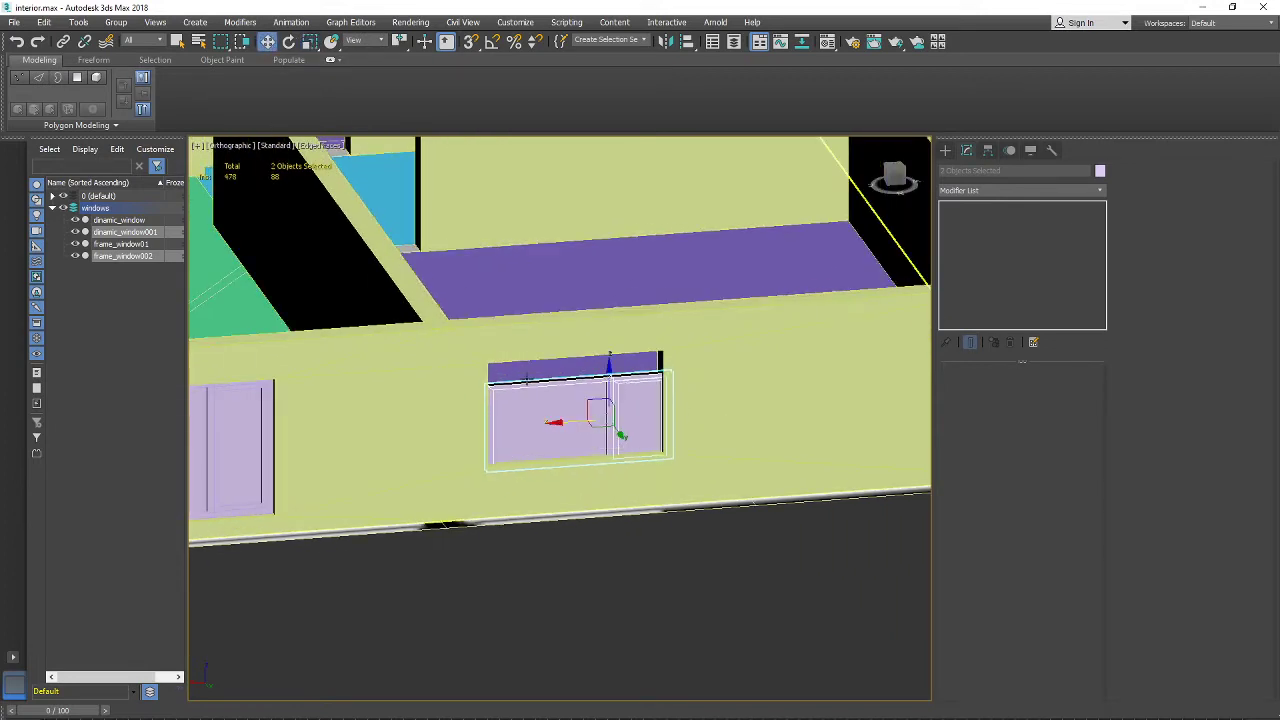
alt+middle_drag(526, 380, 615, 387)
drag(615, 355, 615, 358)
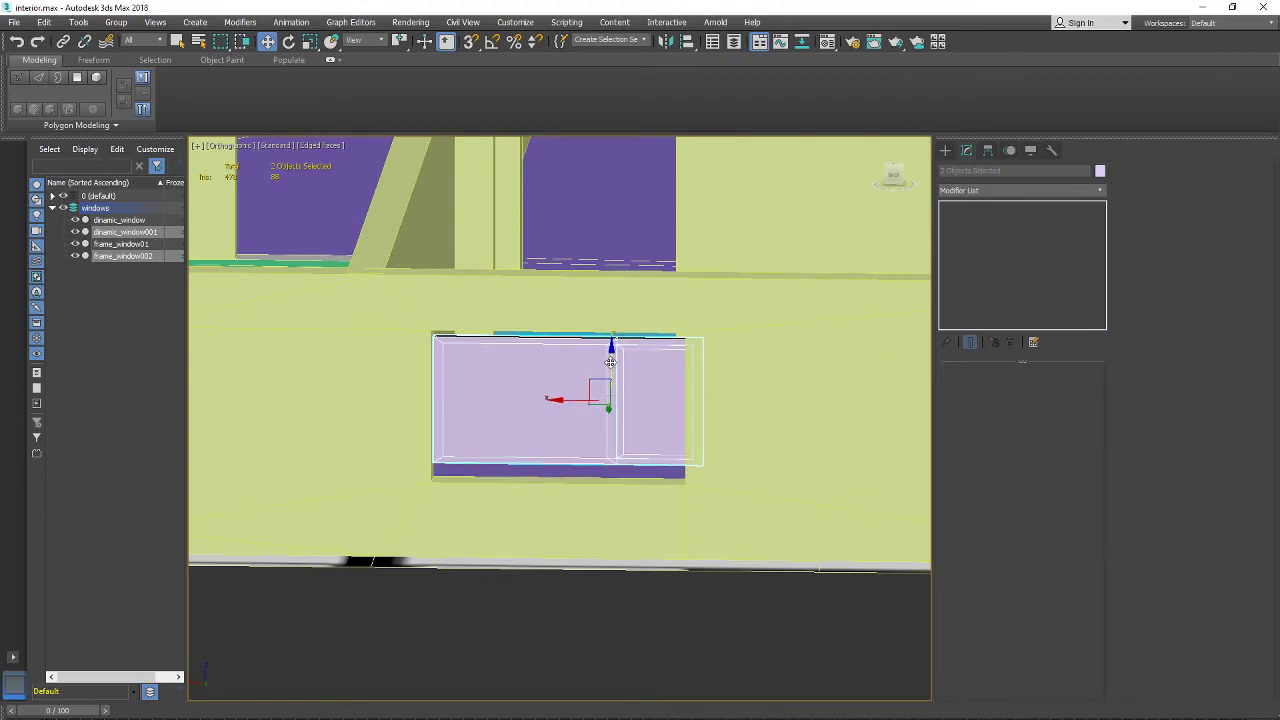
alt+middle_drag(615, 359, 614, 340)
Step: Try to fit the cloned window to the second opening by scaling its width along X and adjusting its overall size and position
click(310, 42)
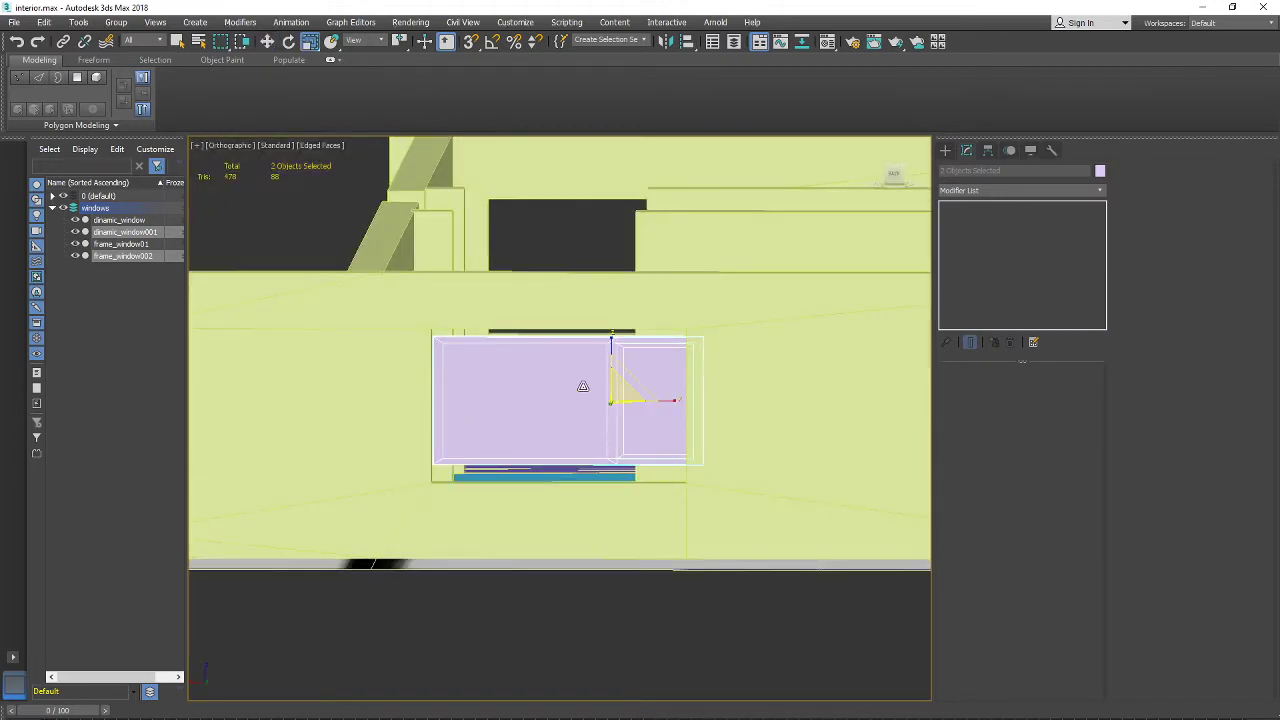
drag(680, 404, 670, 403)
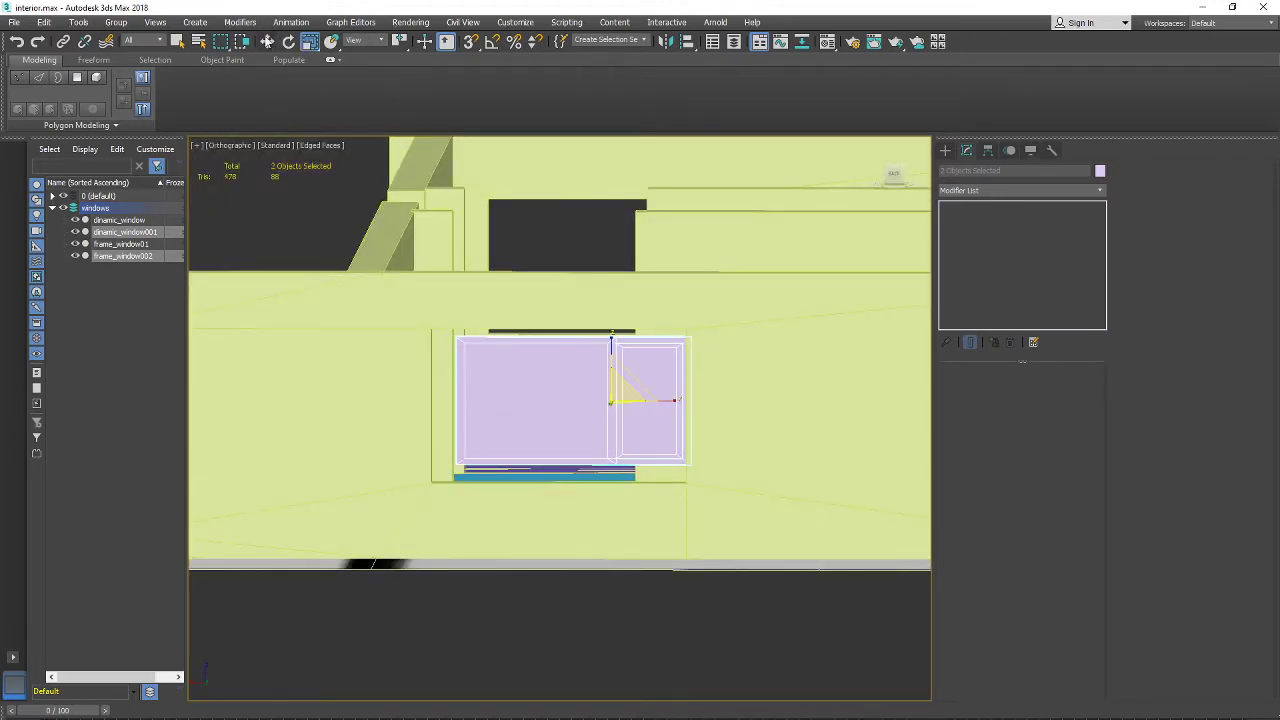
key(w)
drag(560, 401, 589, 327)
click(267, 43)
middle_drag(495, 293, 466, 277)
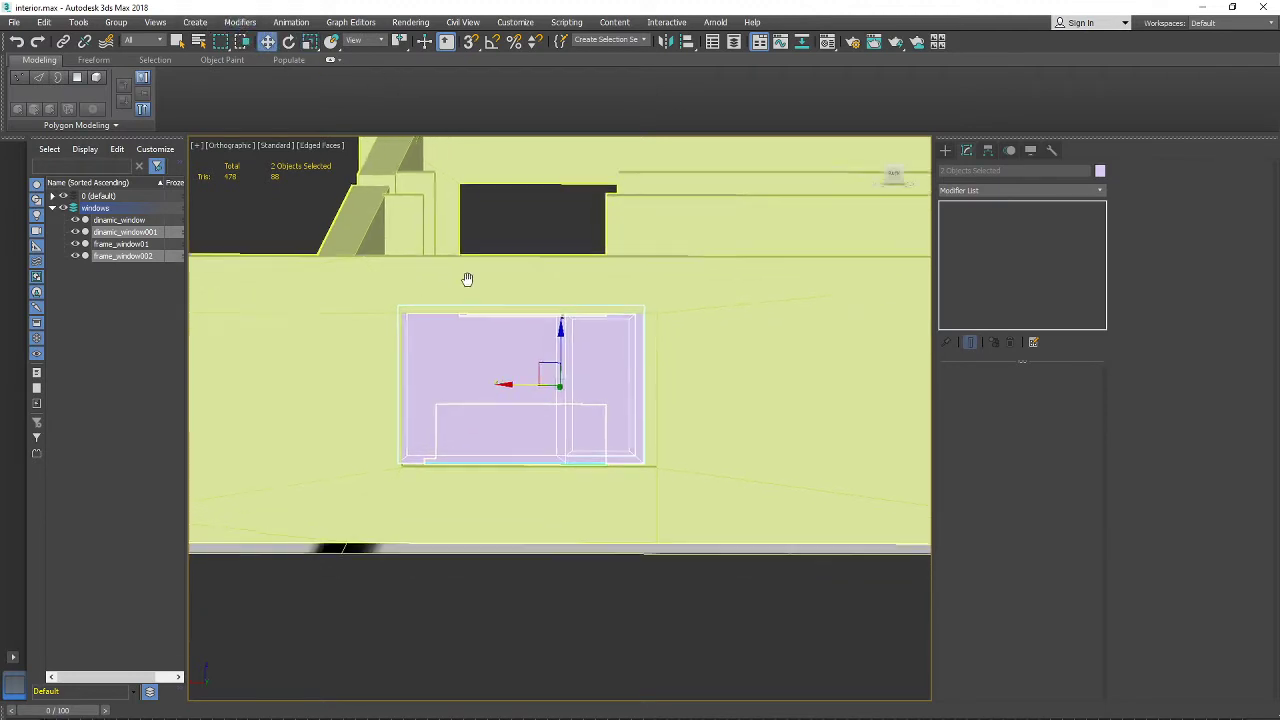
scroll(567, 386, up, 2)
scroll(577, 372, up, 4)
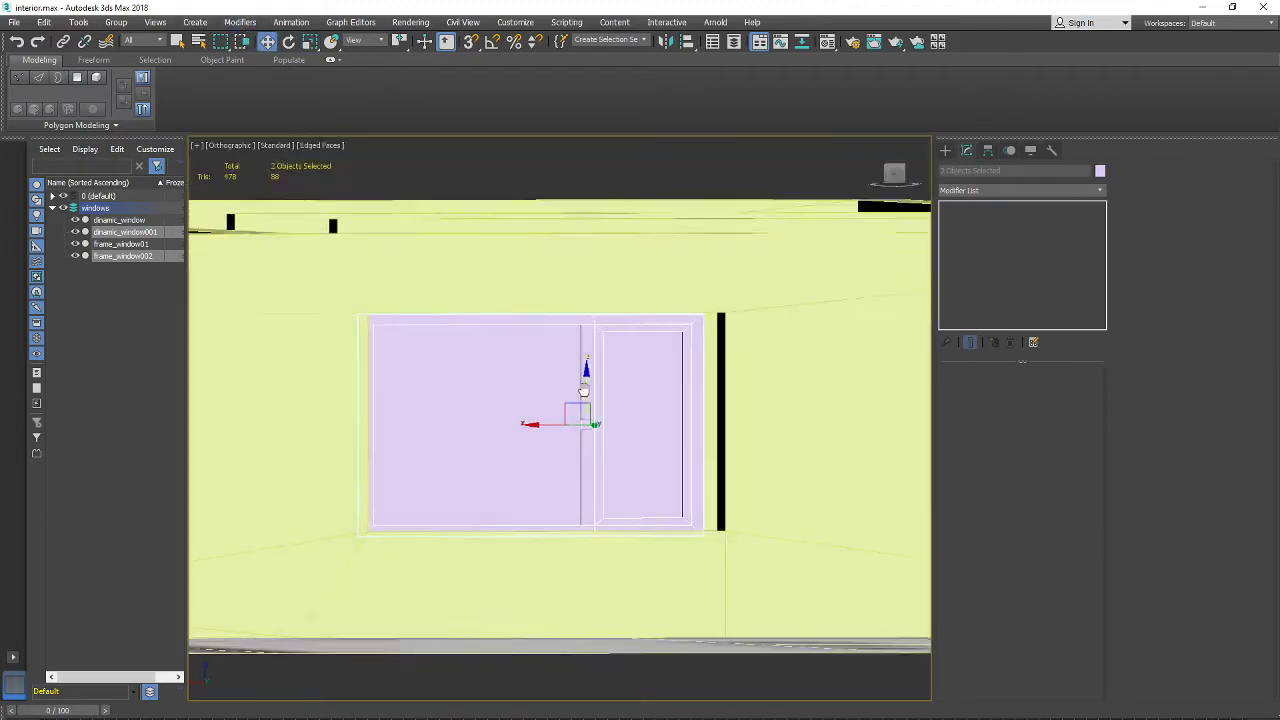
scroll(584, 302, up, 2)
scroll(583, 280, down, 2)
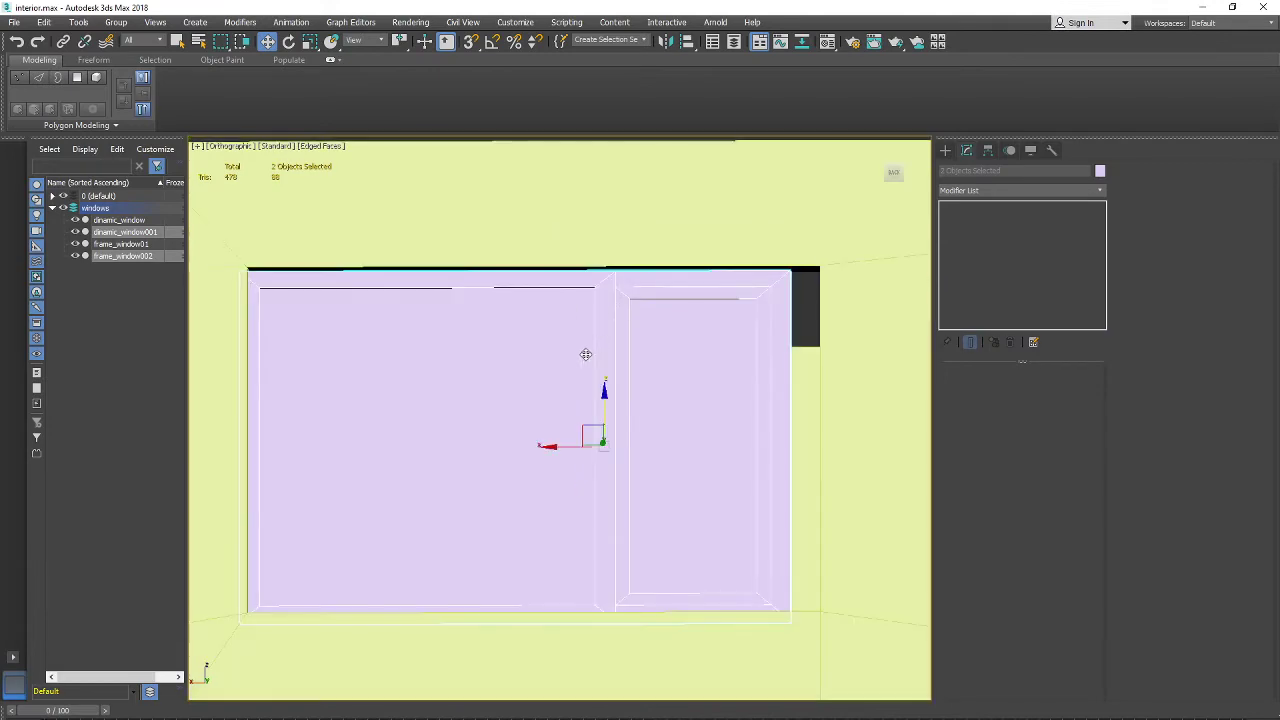
alt+middle_drag(586, 354, 517, 366)
scroll(517, 366, down, 2)
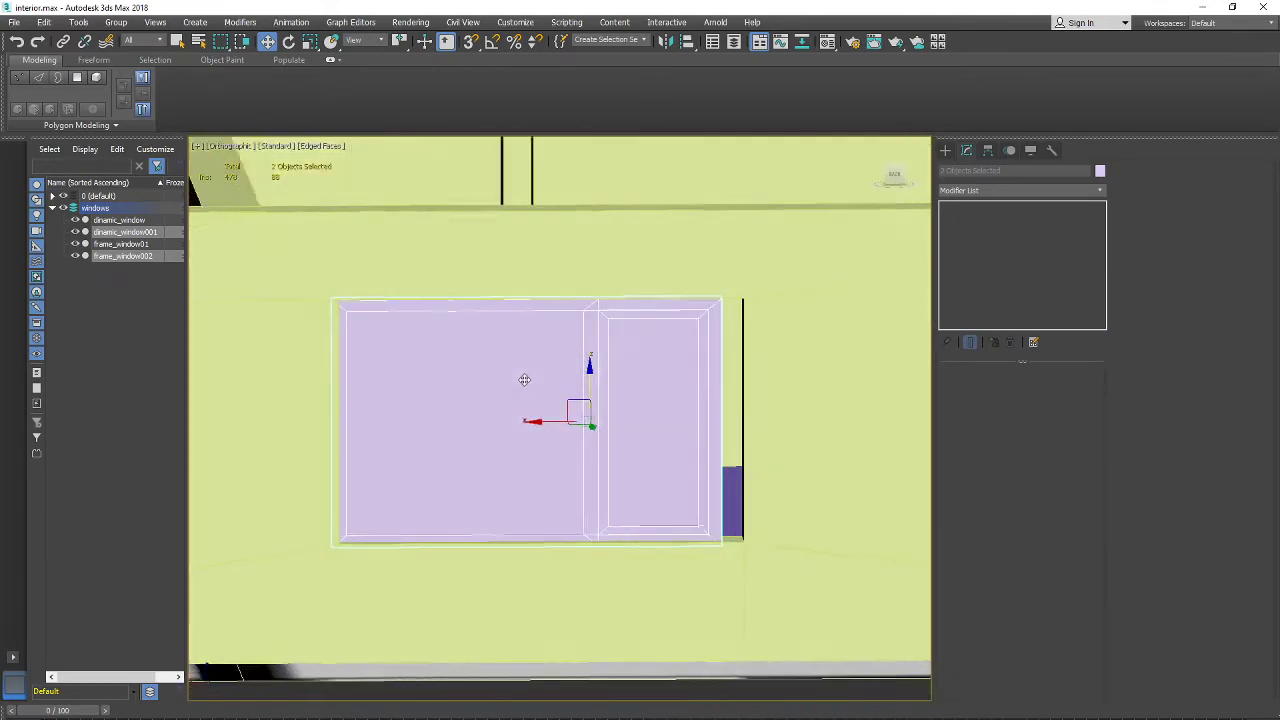
scroll(455, 335, down, 4)
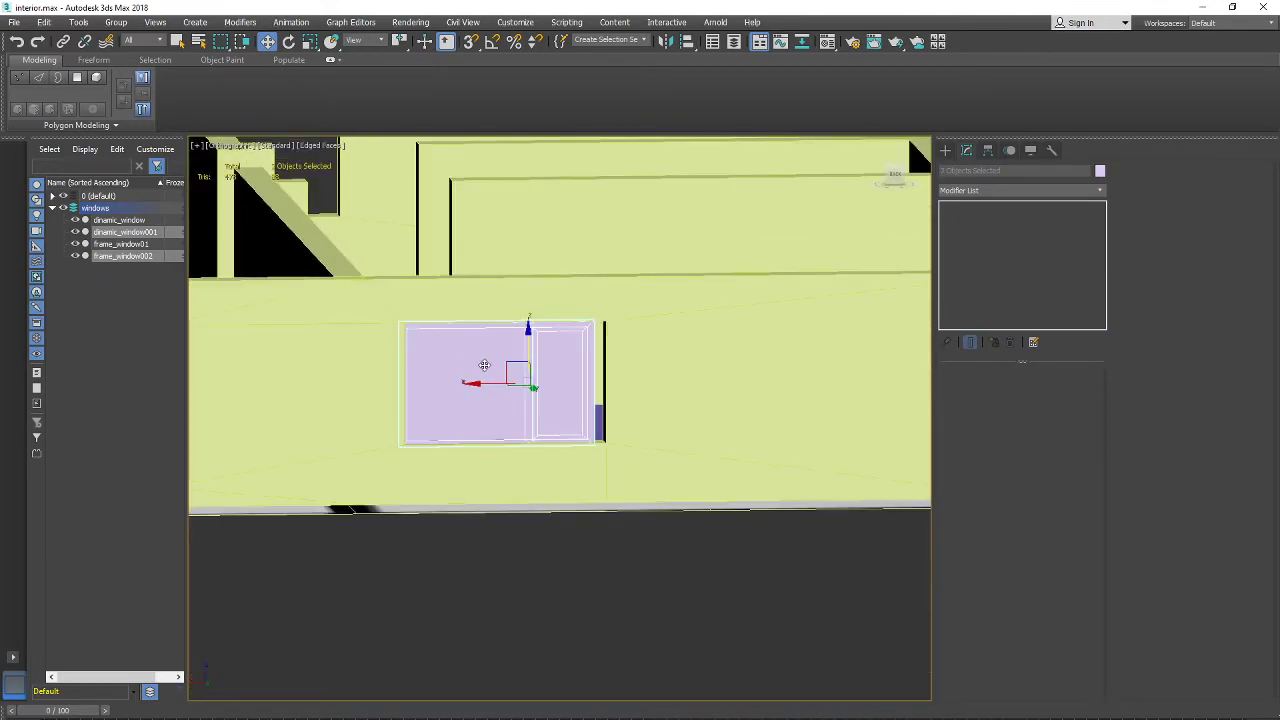
Step: Undo the cloned window's scaling and moves back to its position in the first opening
key(ctrl+z)
key(ctrl+z)
key(ctrl+z)
key(ctrl+z)
key(ctrl+z)
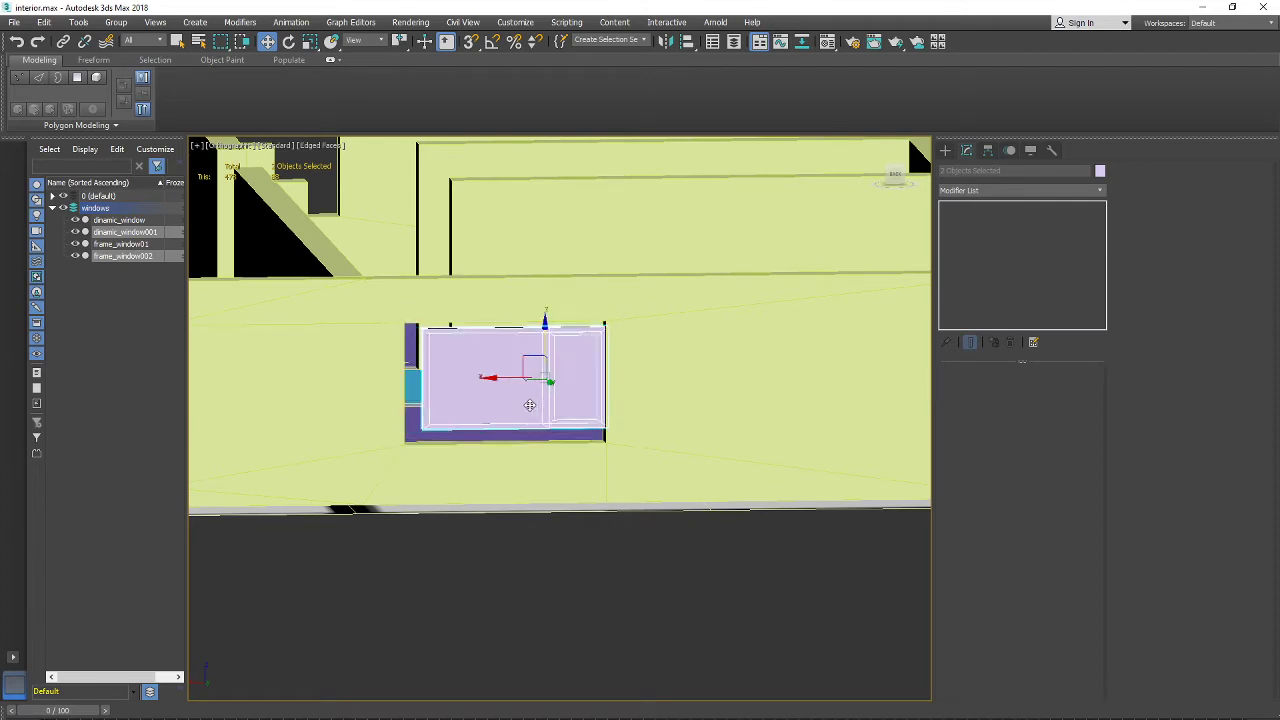
key(ctrl+z)
Step: Clone the selected sash and frame along the X axis into the second wall opening as one copy
scroll(496, 427, down, 2)
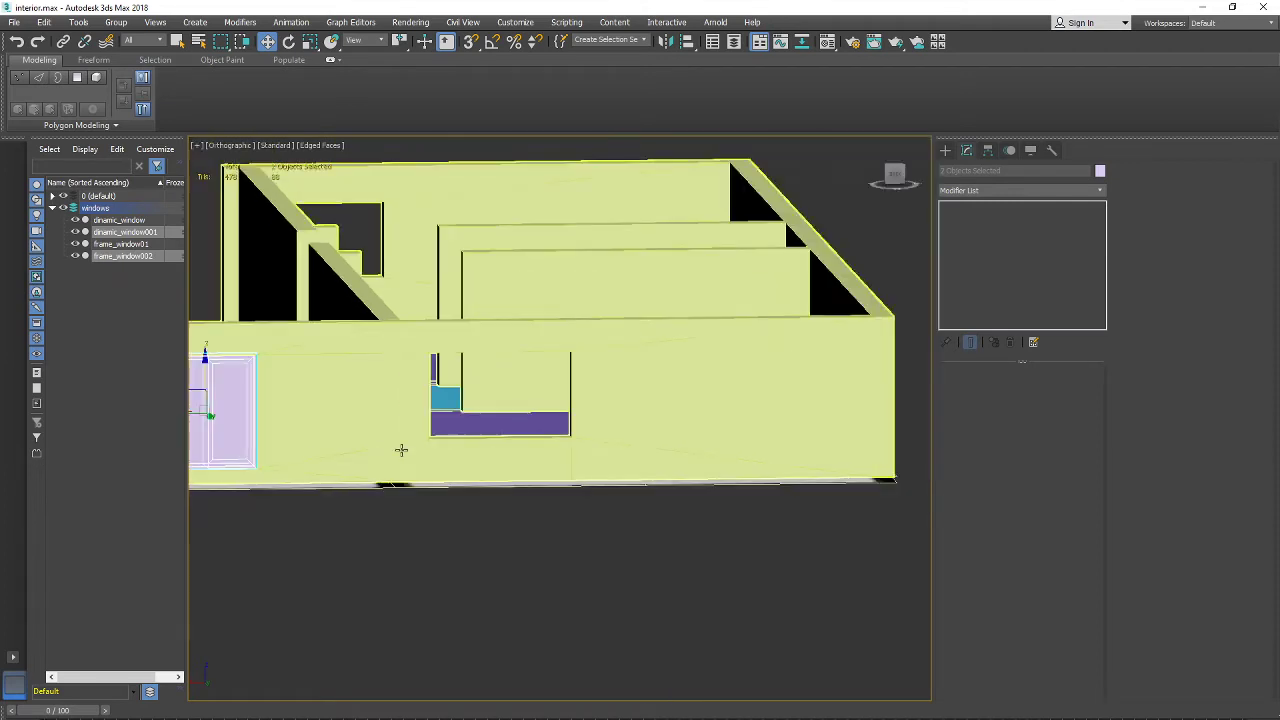
middle_drag(400, 449, 673, 447)
middle_drag(479, 416, 387, 368)
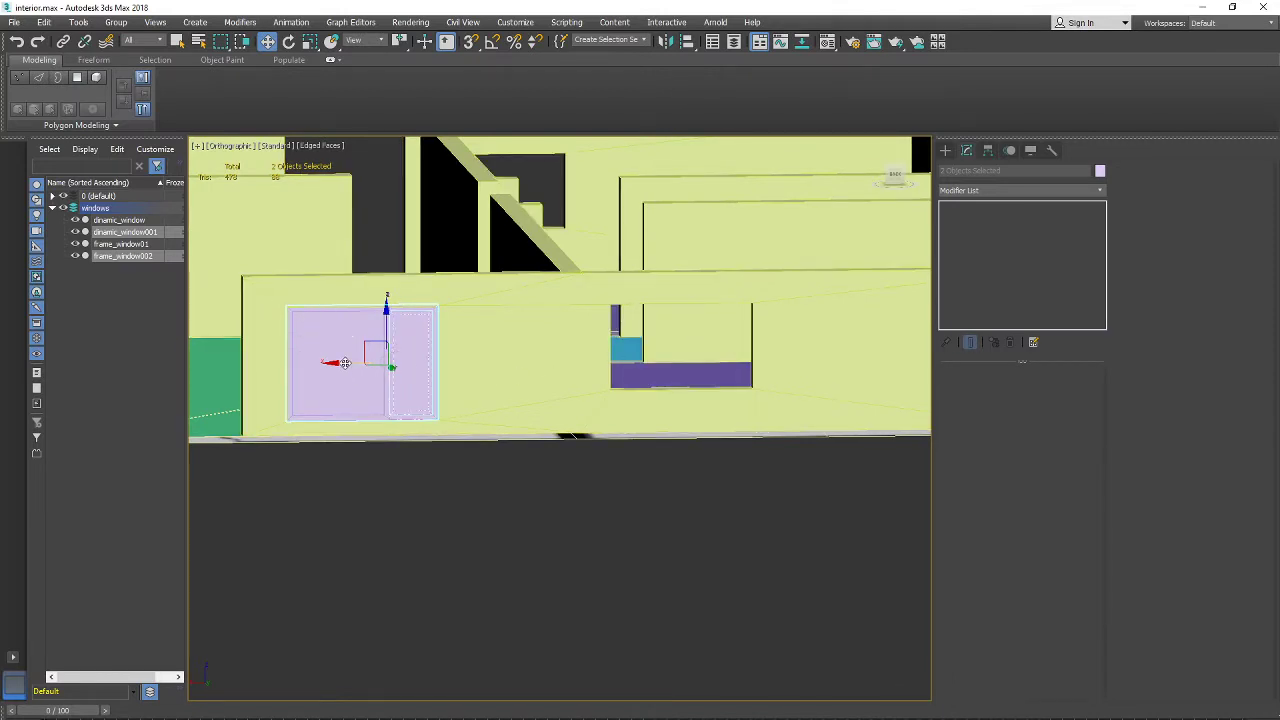
shift+drag(343, 362, 666, 362)
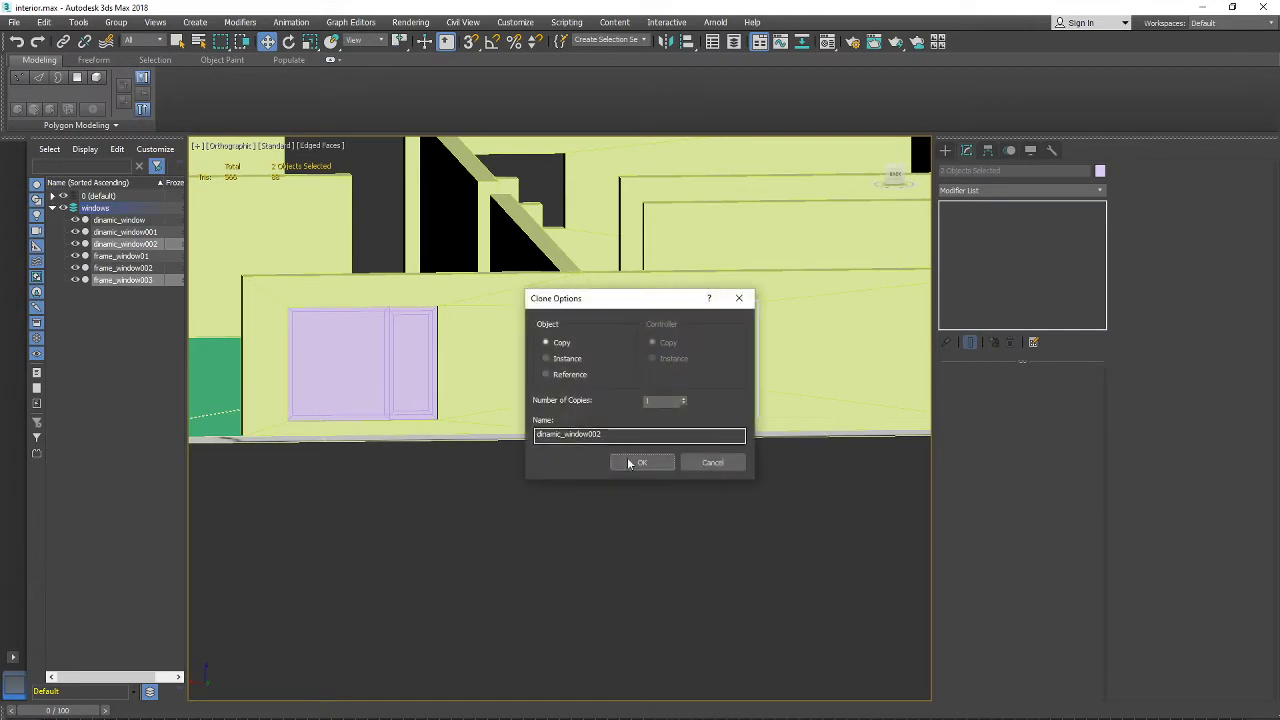
click(636, 465)
Step: Hide the copied narrow sash, dinamic_window002, in the second opening
scroll(651, 435, down, 2)
mouse_move(651, 435)
middle_down()
mouse_move(503, 434)
mouse_move(503, 406)
middle_up()
scroll(500, 390, up, 6)
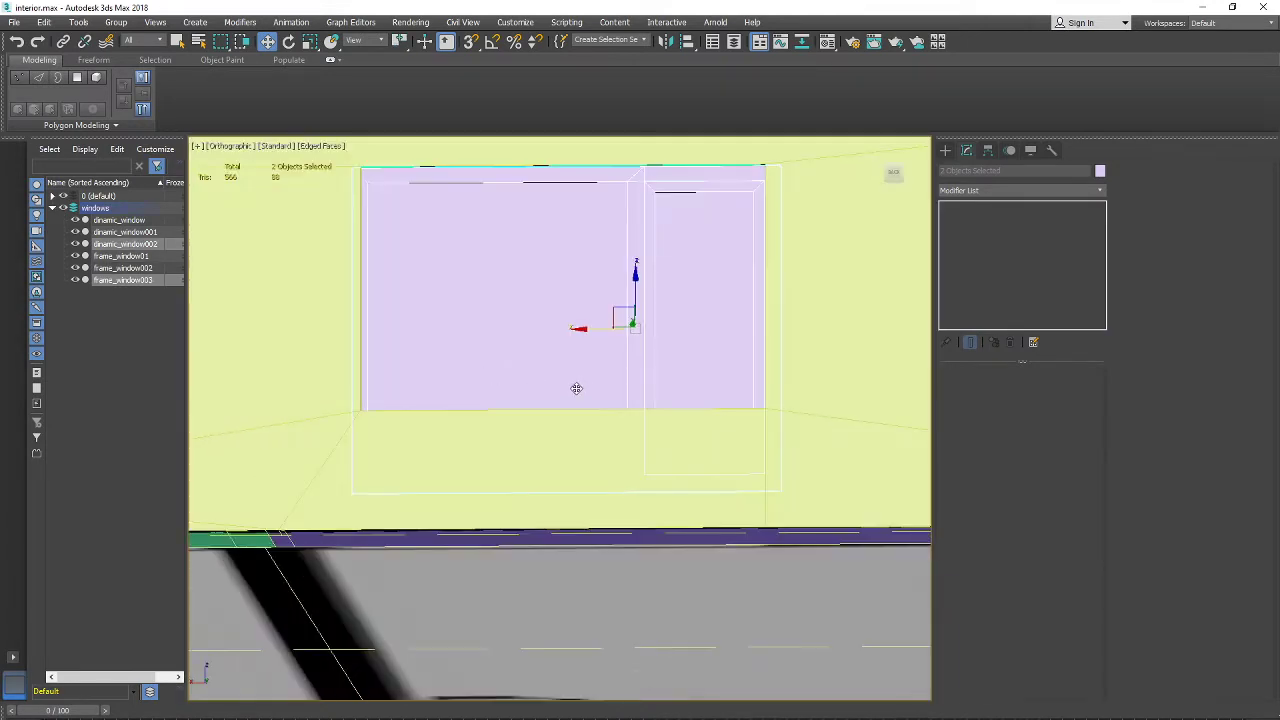
scroll(576, 388, down, 3)
alt+middle_drag(576, 388, 599, 388)
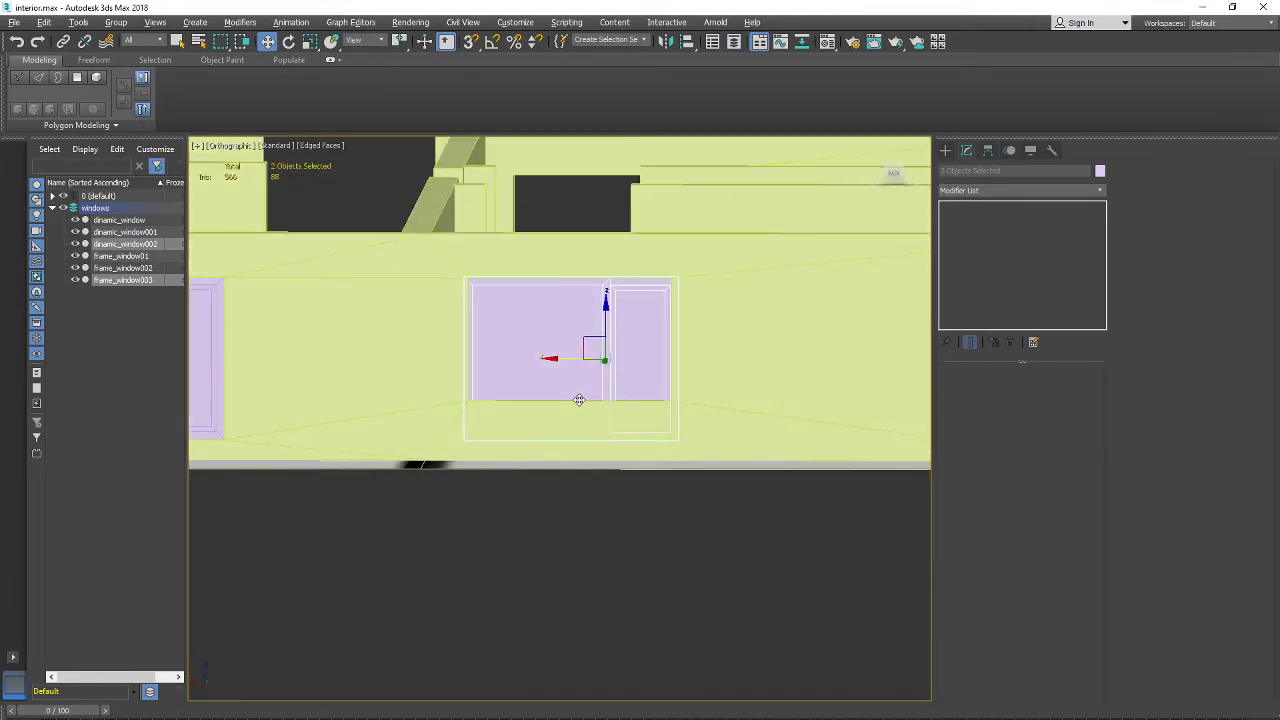
click(633, 310)
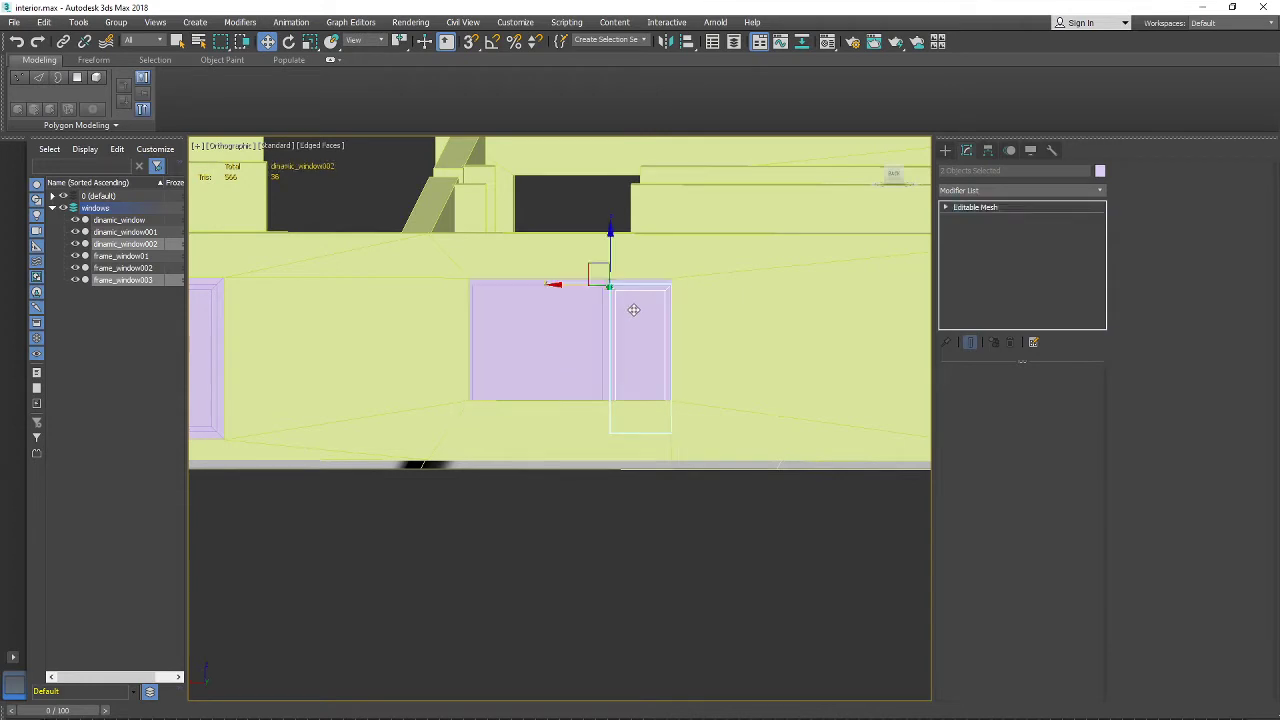
right_click(630, 306)
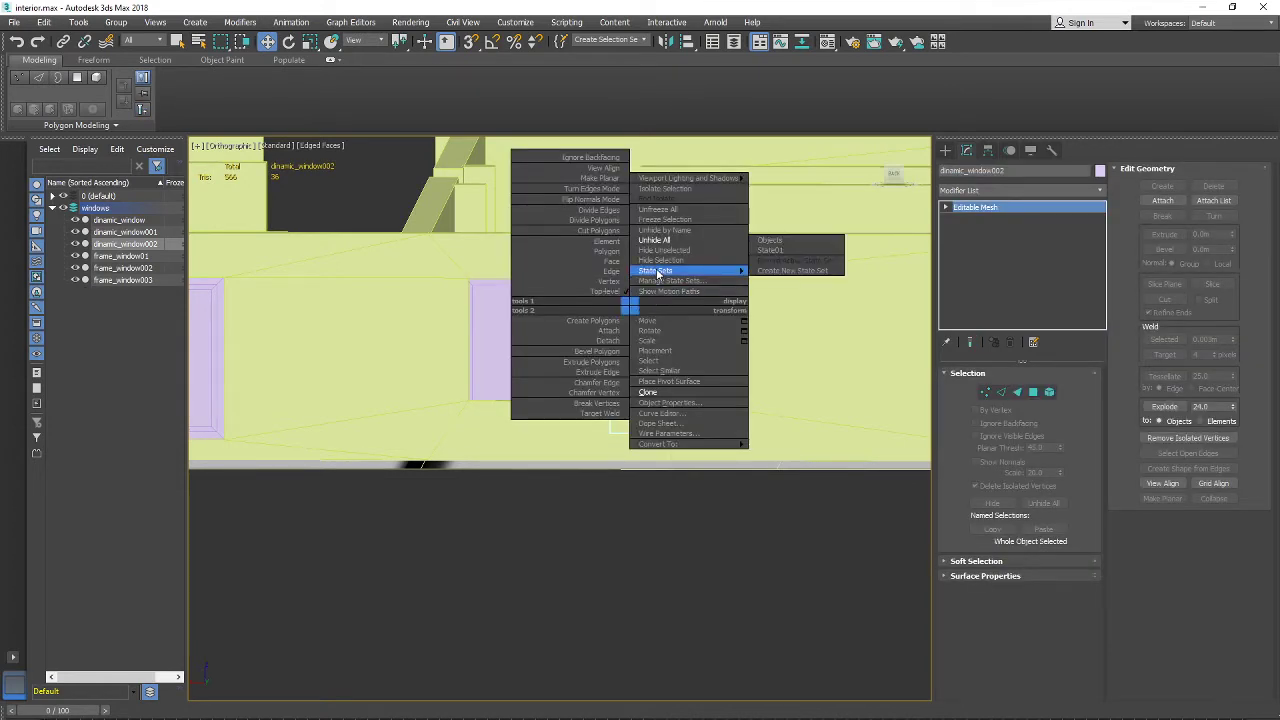
click(659, 260)
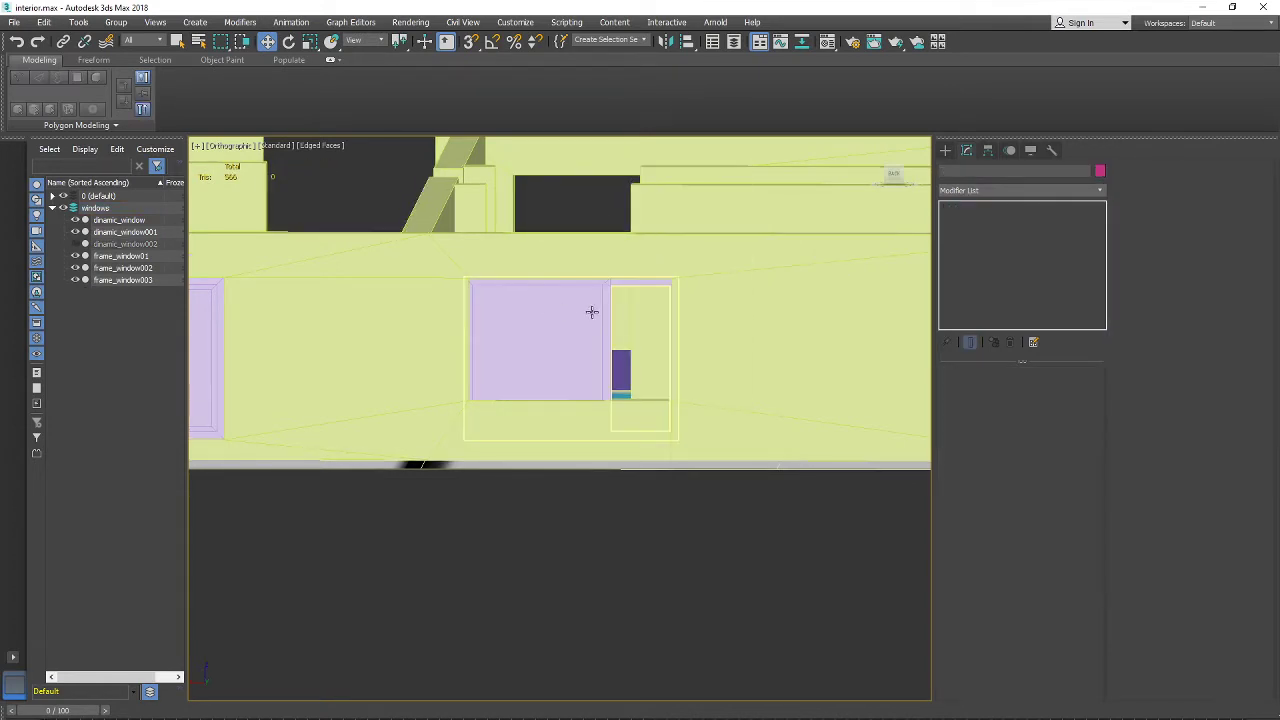
Step: Edit frame_window003 at vertex level, select the vertices on the wide pane's outer side, and show the model in wireframe
click(554, 294)
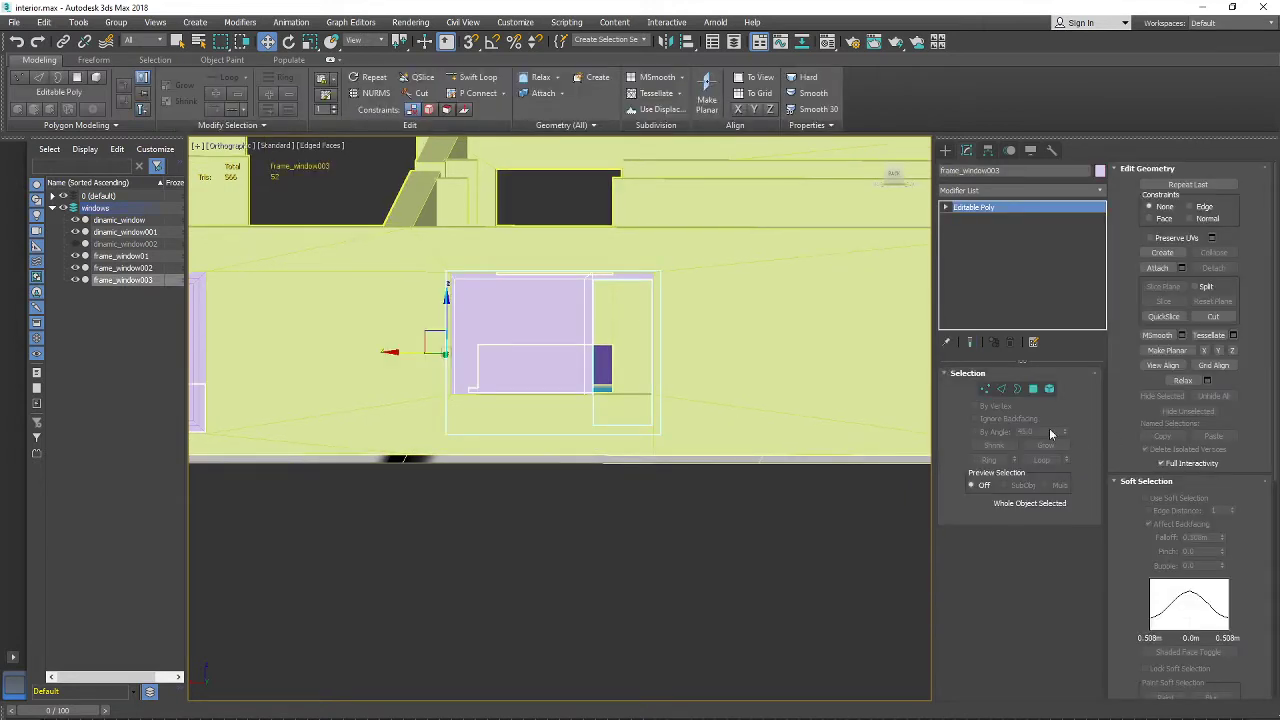
click(986, 389)
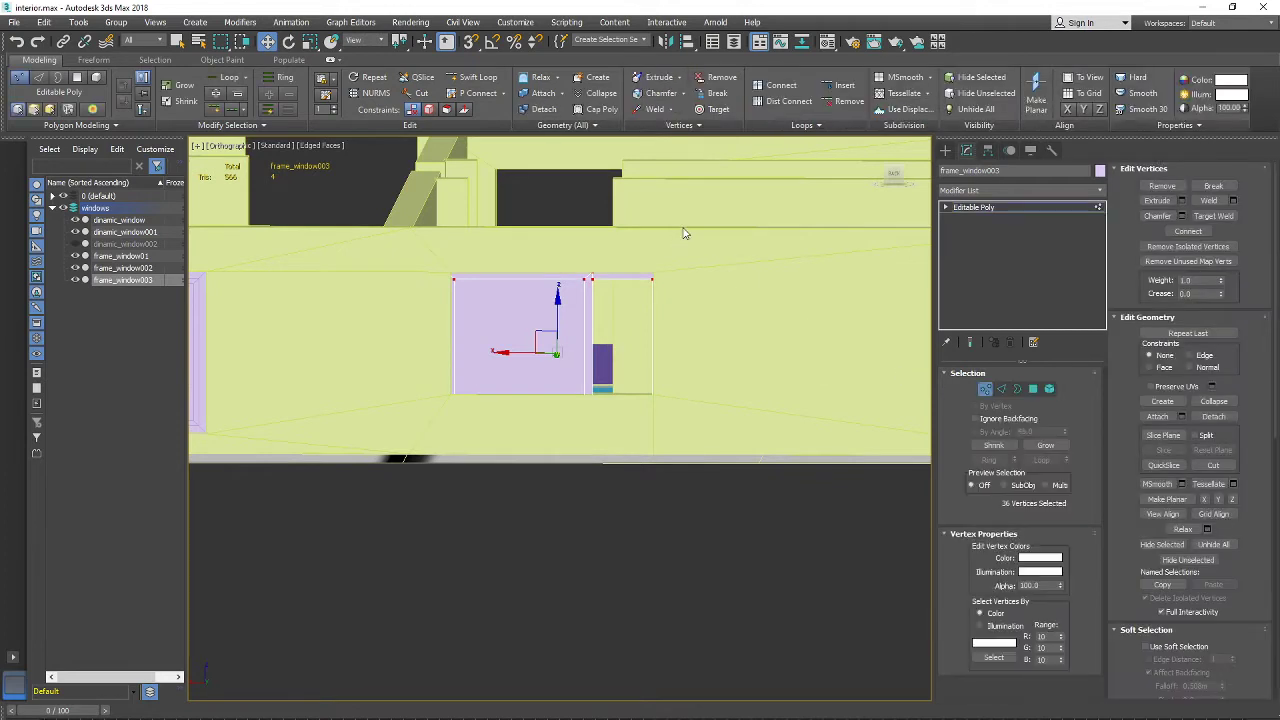
drag(380, 336, 380, 335)
scroll(517, 290, up, 5)
scroll(486, 260, down, 2)
middle_drag(337, 246, 522, 218)
scroll(522, 218, down, 2)
drag(508, 594, 523, 614)
key(F3)
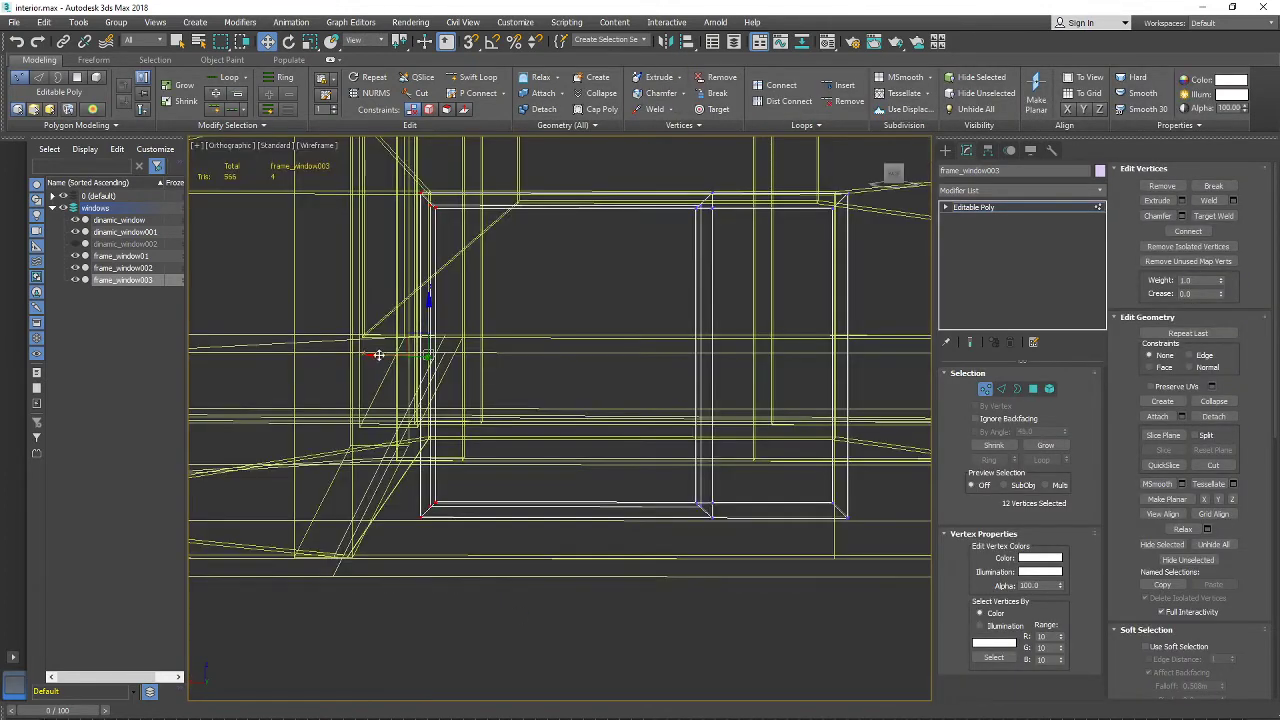
Step: Turn on 3D snapping and try to snap the wide pane's outer-side frame vertices to the opening's upper corner
scroll(410, 330, up, 2)
alt+middle_drag(425, 237, 415, 372)
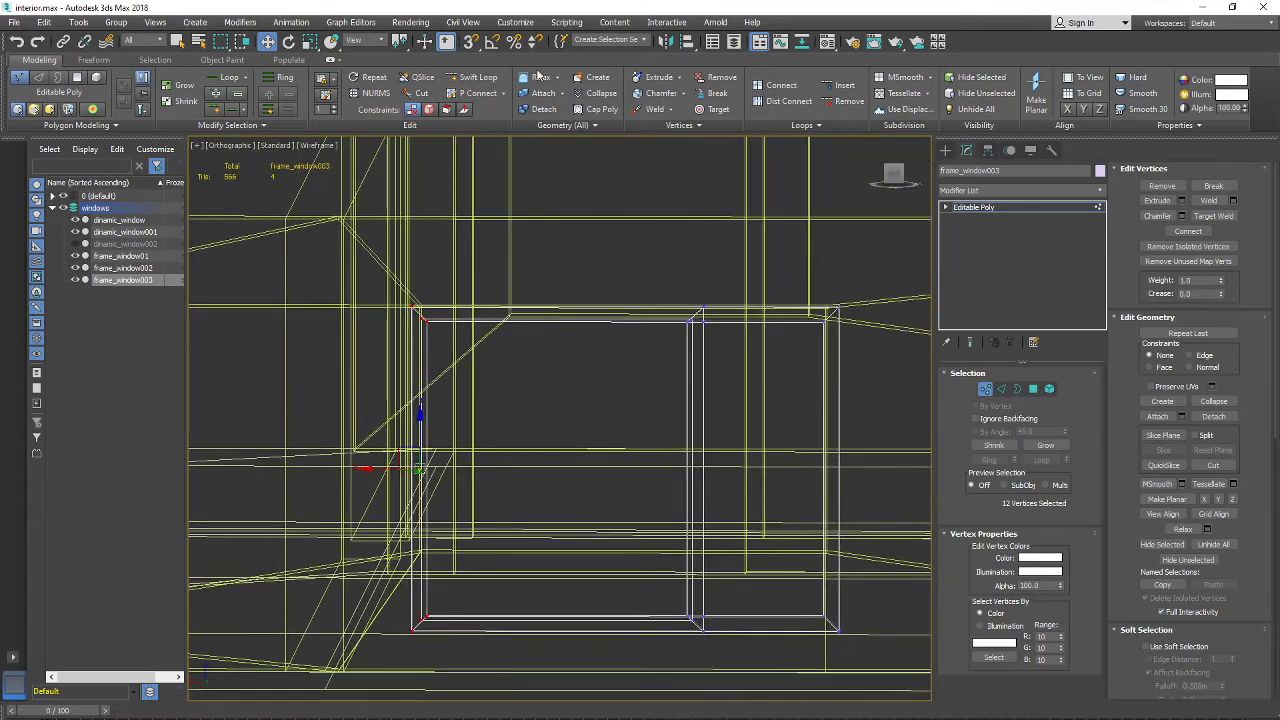
click(471, 41)
key(F3)
scroll(405, 318, up, 3)
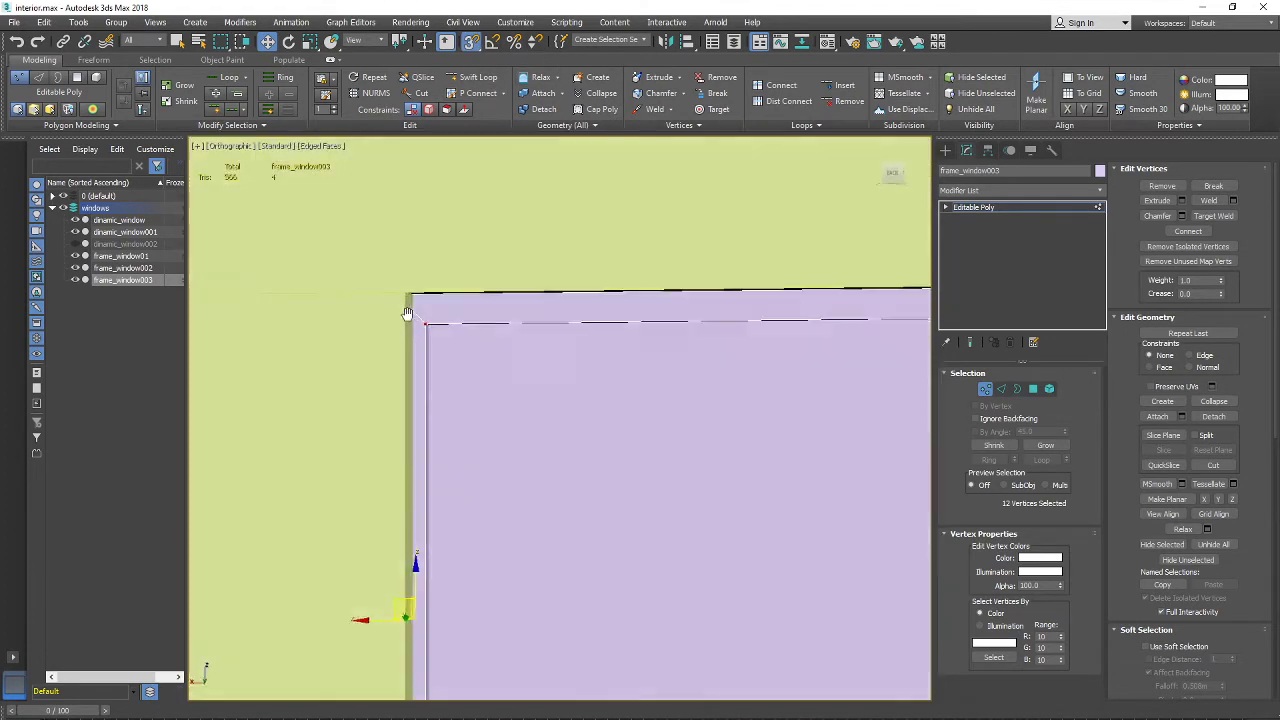
key(F3)
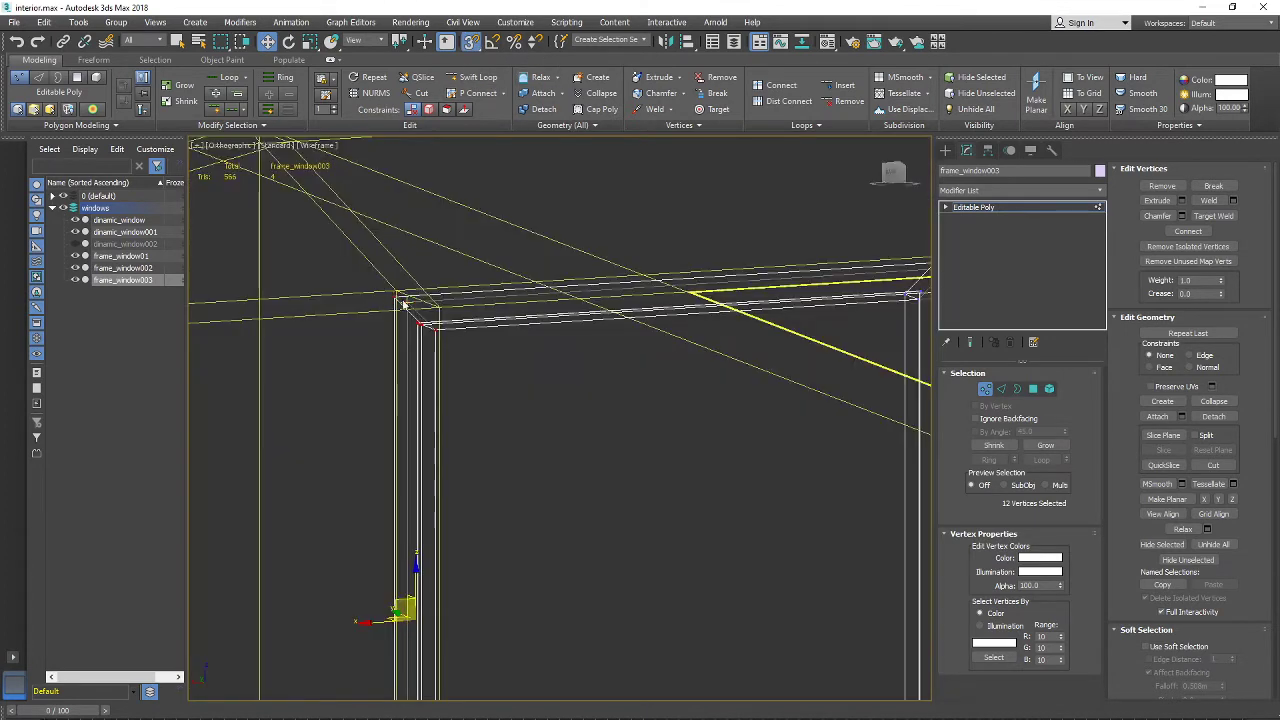
key(F3)
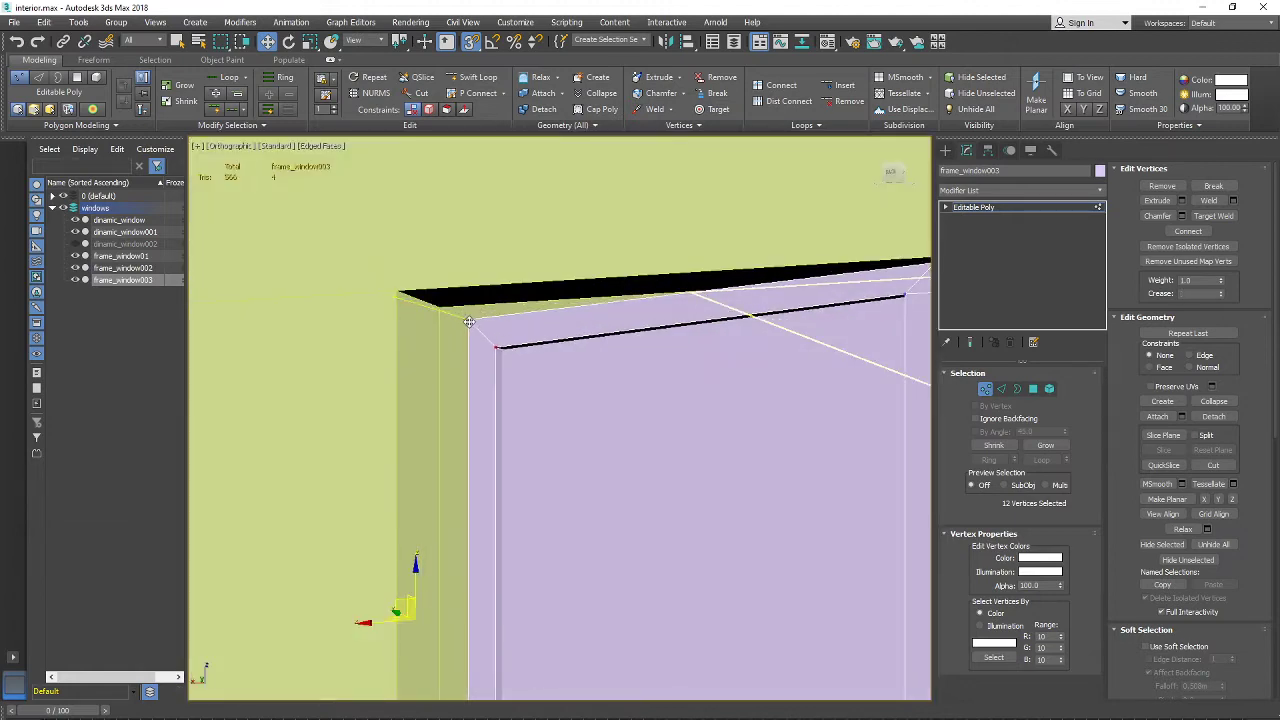
scroll(404, 294, down, 5)
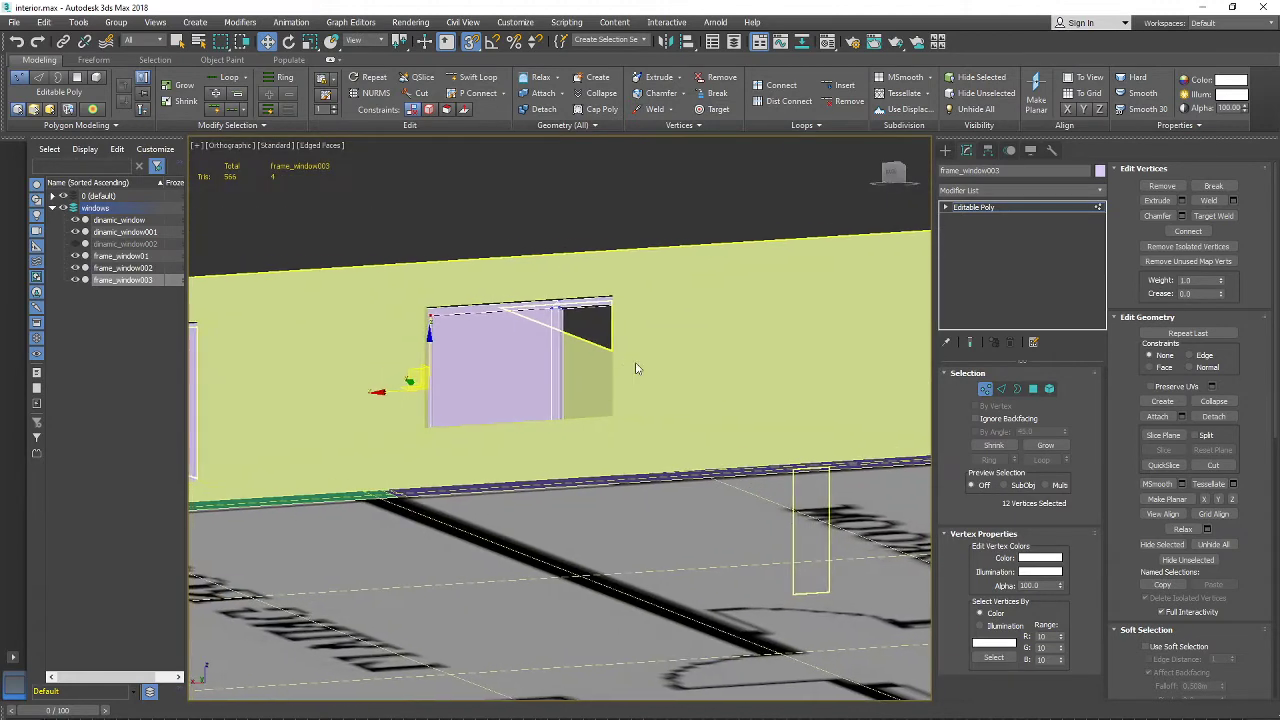
Step: Select all vertices of frame_window003 and snap the whole frame to the opening's upper corner on the wall's outer face
scroll(430, 315, up, 3)
key(F3)
scroll(403, 290, up, 4)
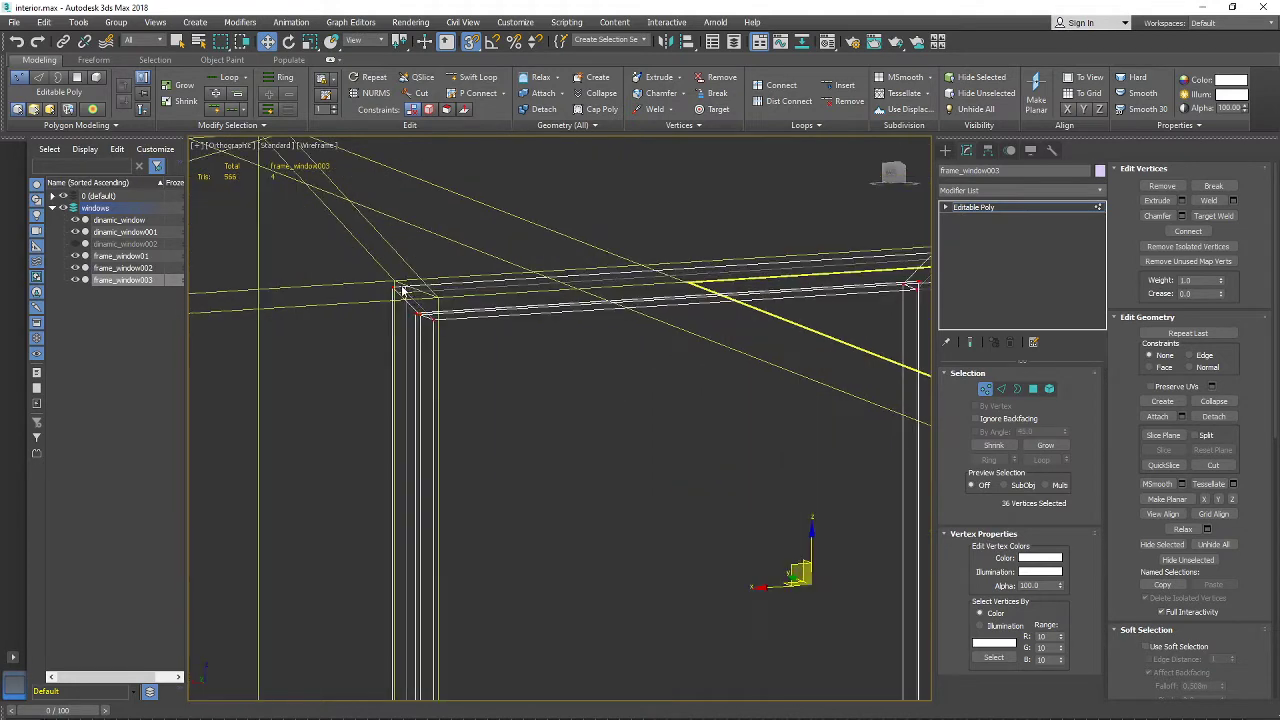
key(F3)
scroll(395, 280, down, 5)
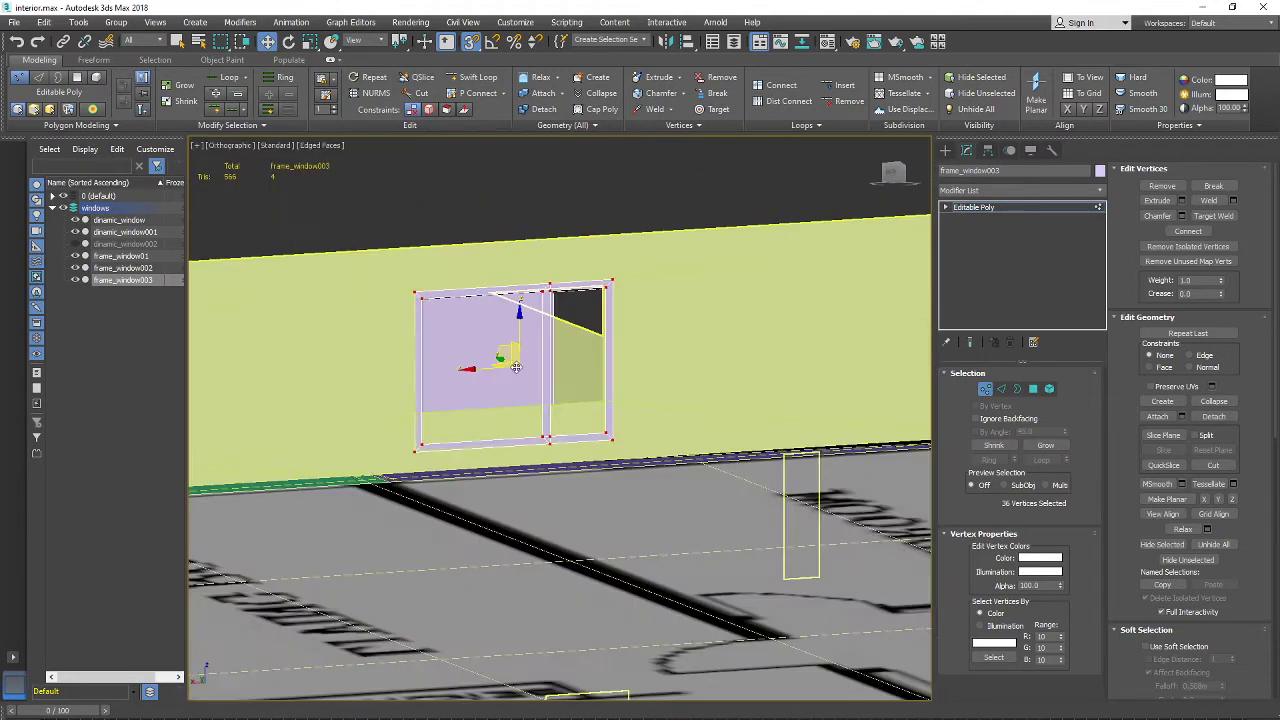
Step: Select the frame's mullion and narrow-pane side vertices and snap them along X to the opening's side edge
alt+middle_drag(568, 397, 470, 343)
alt+middle_drag(468, 297, 388, 267)
scroll(409, 297, up, 4)
scroll(388, 267, up, 2)
scroll(389, 267, up, 2)
scroll(503, 275, down, 5)
middle_drag(651, 366, 594, 349)
alt+middle_drag(594, 349, 620, 365)
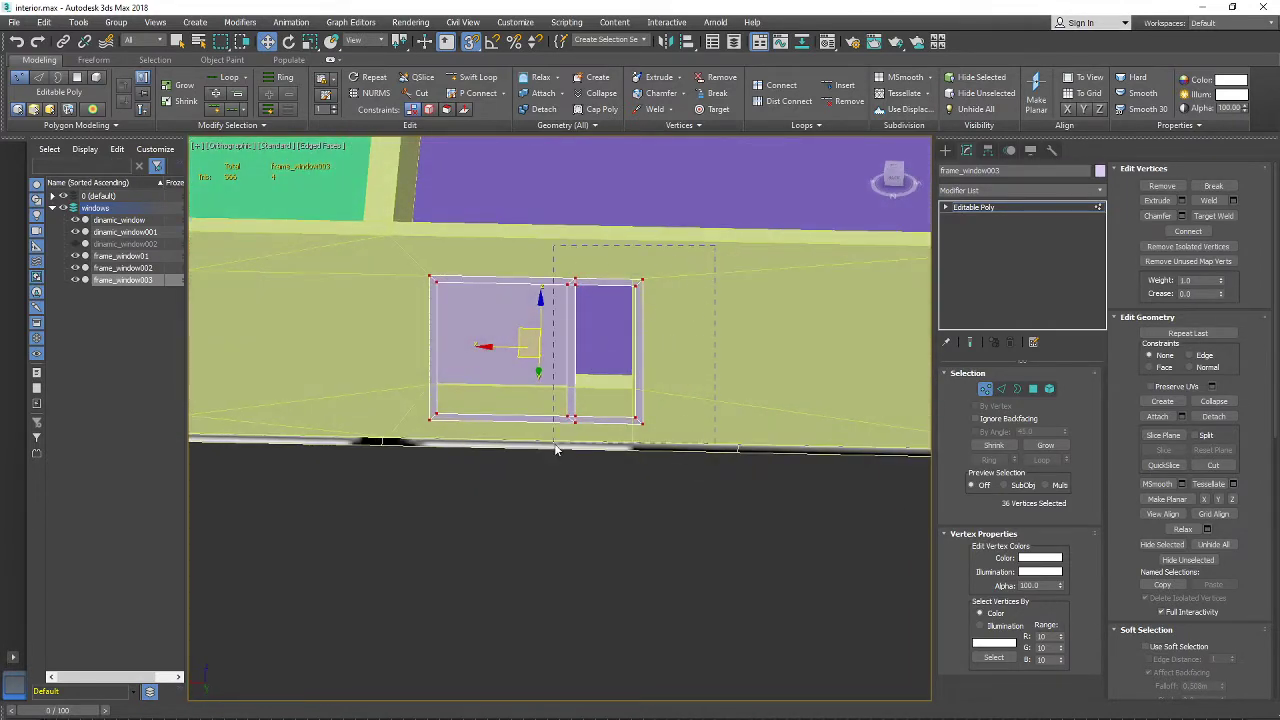
drag(555, 449, 554, 449)
scroll(646, 297, up, 4)
middle_drag(666, 279, 707, 248)
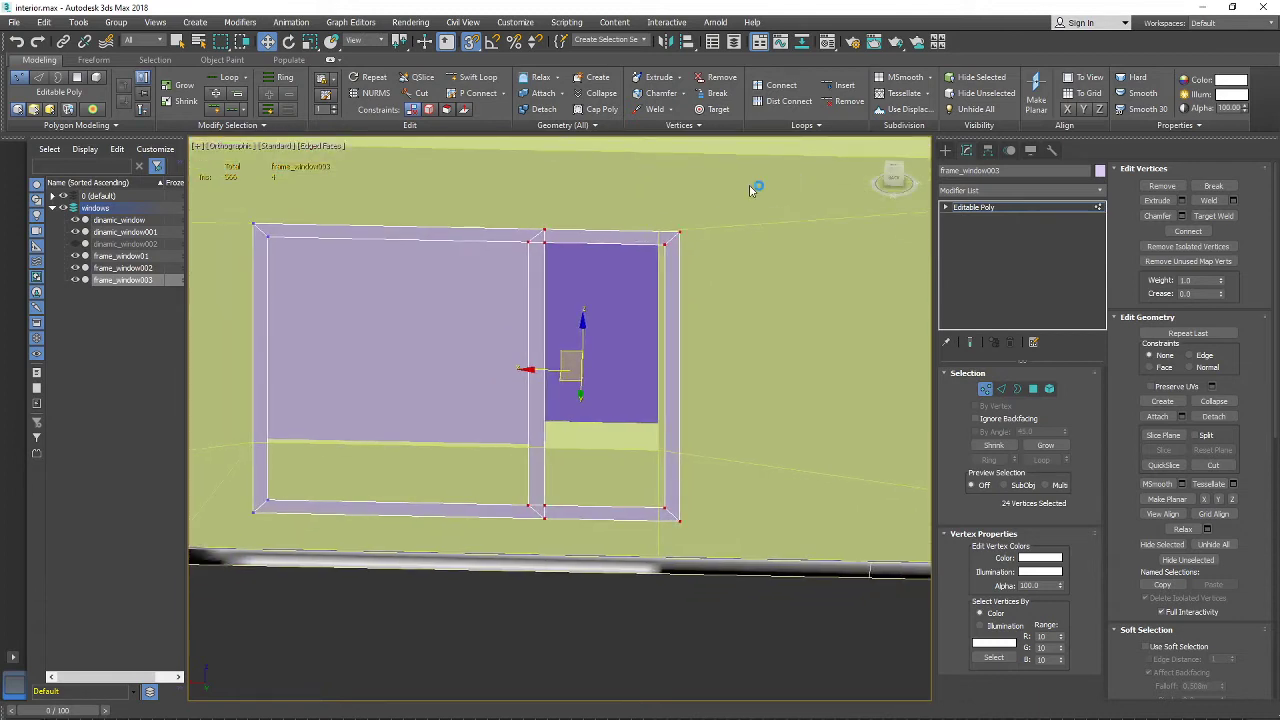
scroll(660, 253, up, 5)
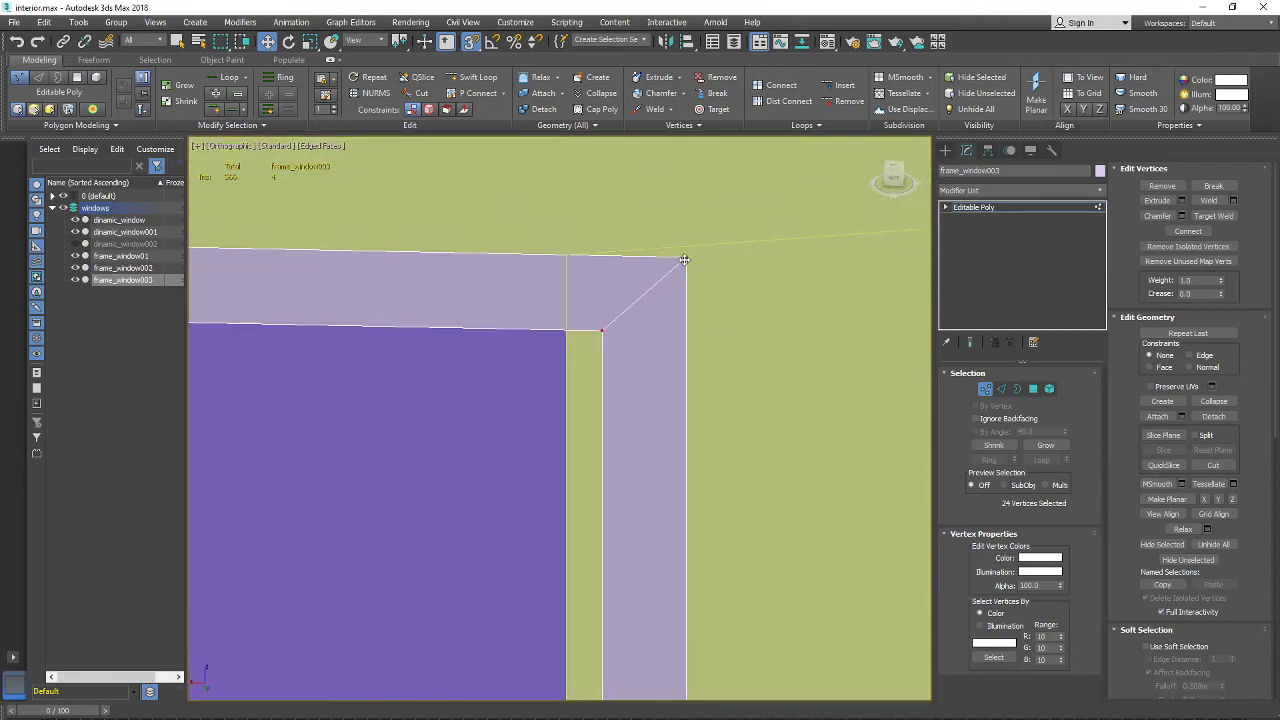
drag(684, 260, 569, 254)
Step: Select the frame's bottom vertices and snap them vertically to the opening's lower edge
scroll(577, 280, down, 9)
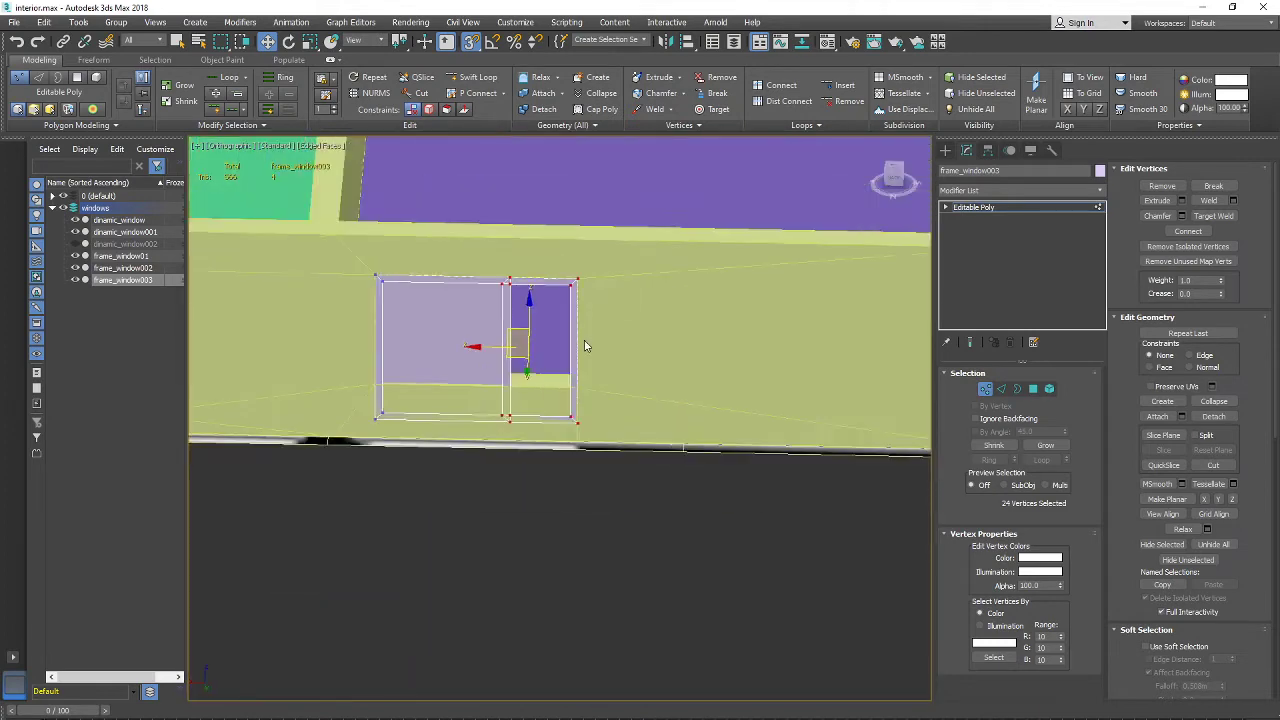
middle_drag(585, 346, 646, 341)
drag(432, 447, 331, 454)
scroll(556, 389, up, 4)
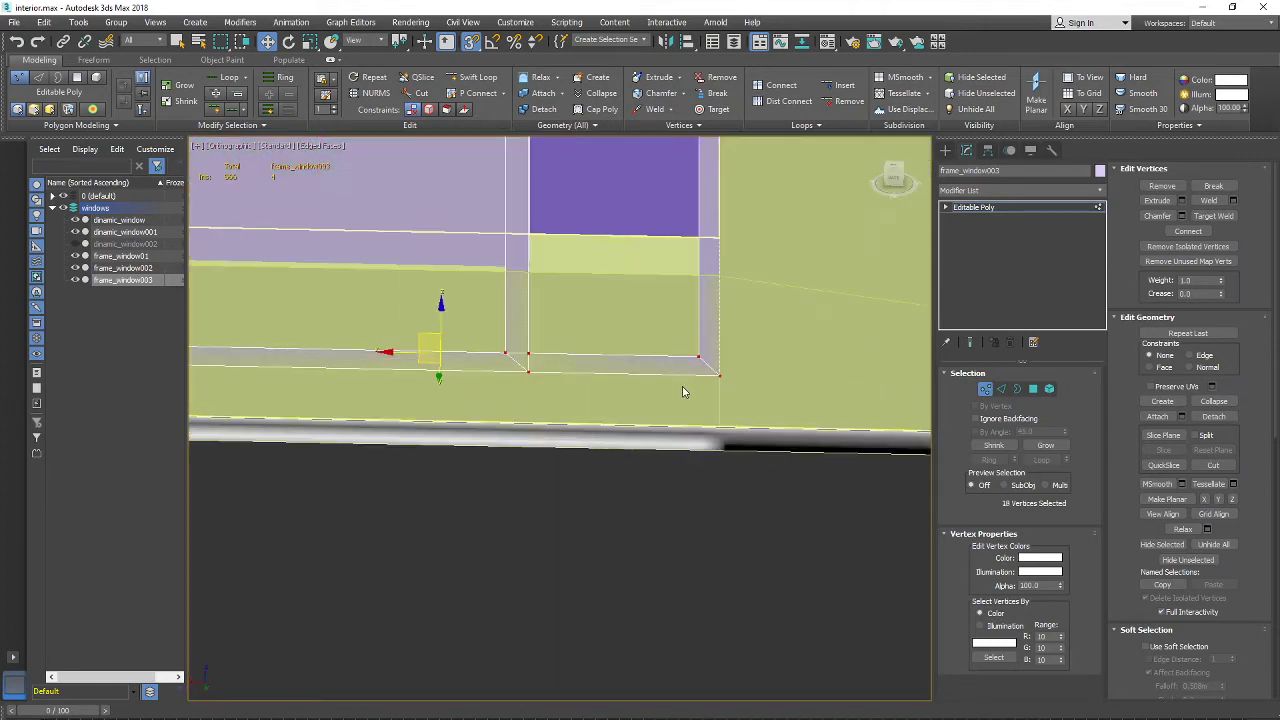
scroll(687, 391, down, 3)
middle_drag(688, 389, 710, 405)
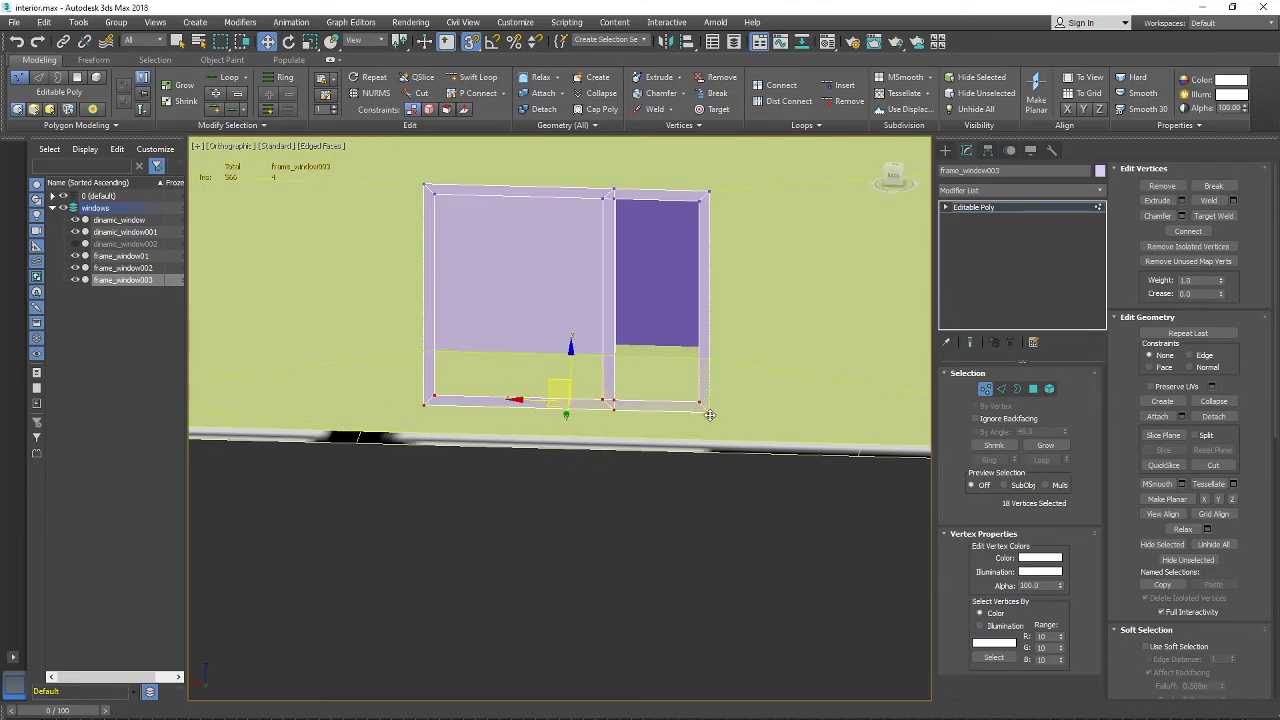
drag(709, 415, 707, 360)
scroll(705, 361, down, 6)
Step: Unhide all objects to bring back the narrow sash in the second opening
alt+middle_drag(703, 362, 632, 432)
scroll(754, 357, up, 6)
scroll(690, 357, down, 3)
scroll(675, 421, up, 3)
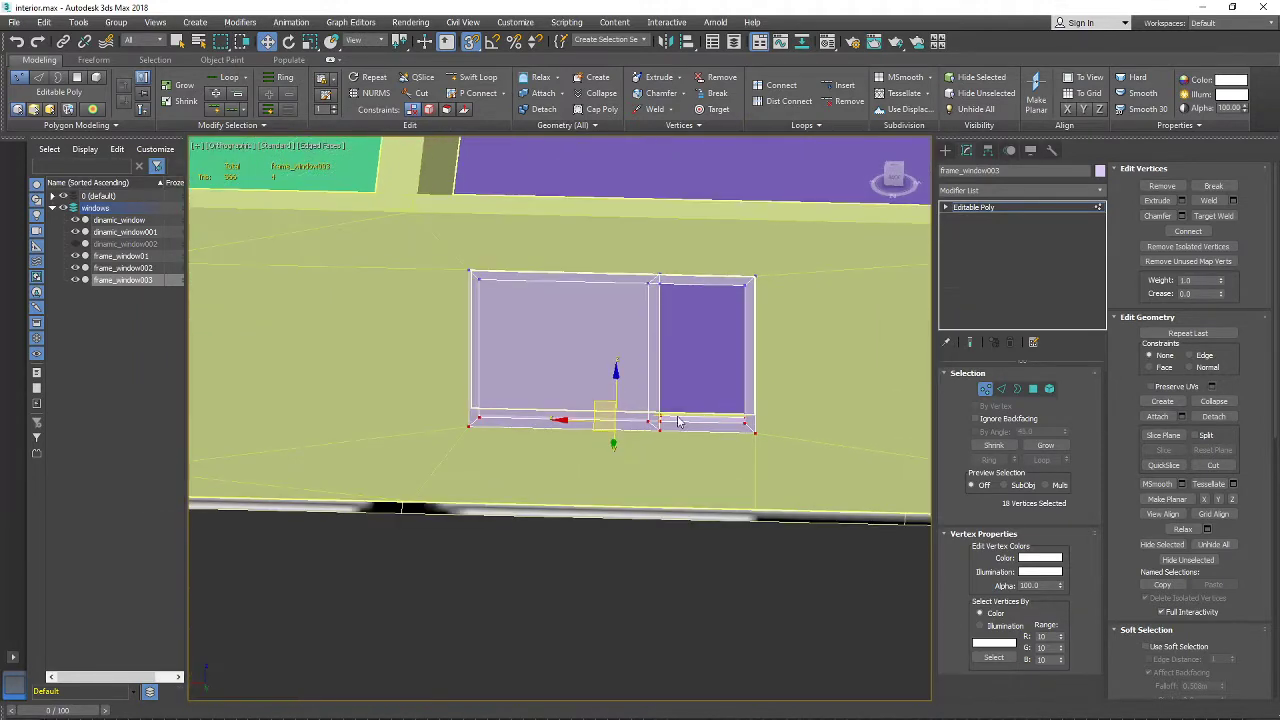
middle_drag(563, 406, 708, 456)
right_click(707, 455)
click(769, 390)
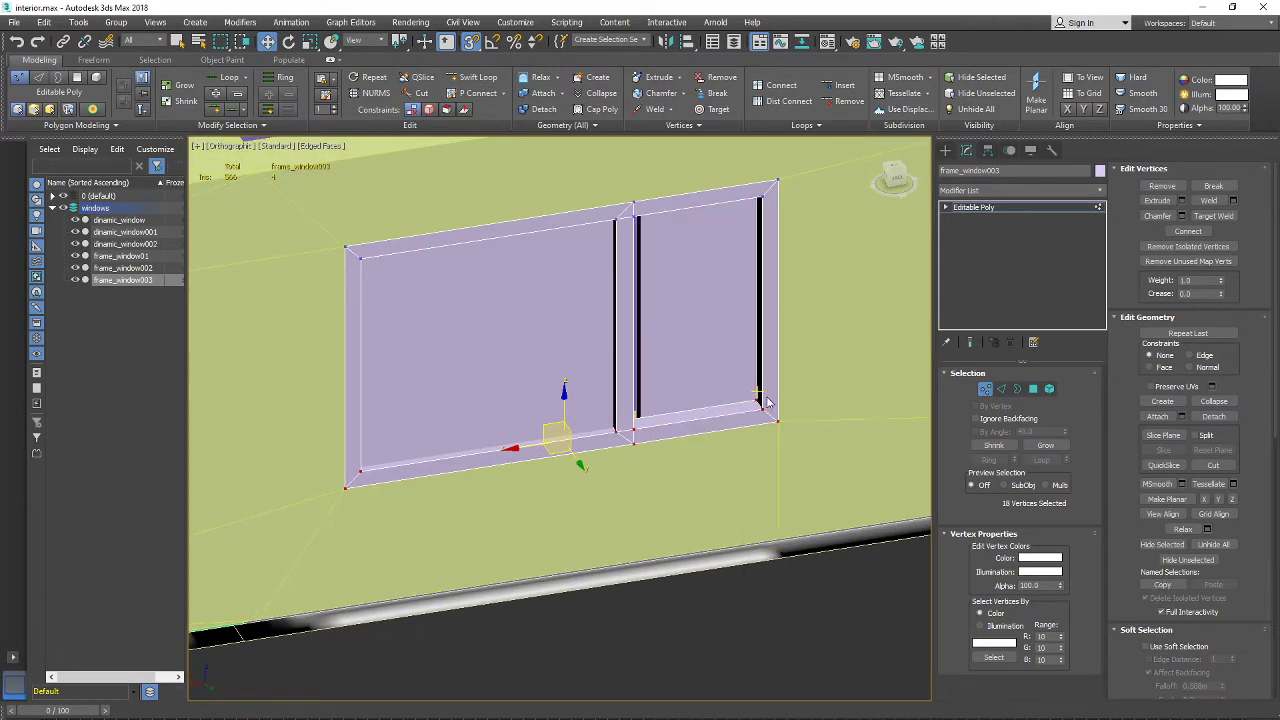
Step: Leave the frame's vertex level, select all vertices of dinamic_window002, and snap the sash to the frame's inner corner beside the mullion
alt+middle_drag(784, 402, 757, 394)
click(986, 390)
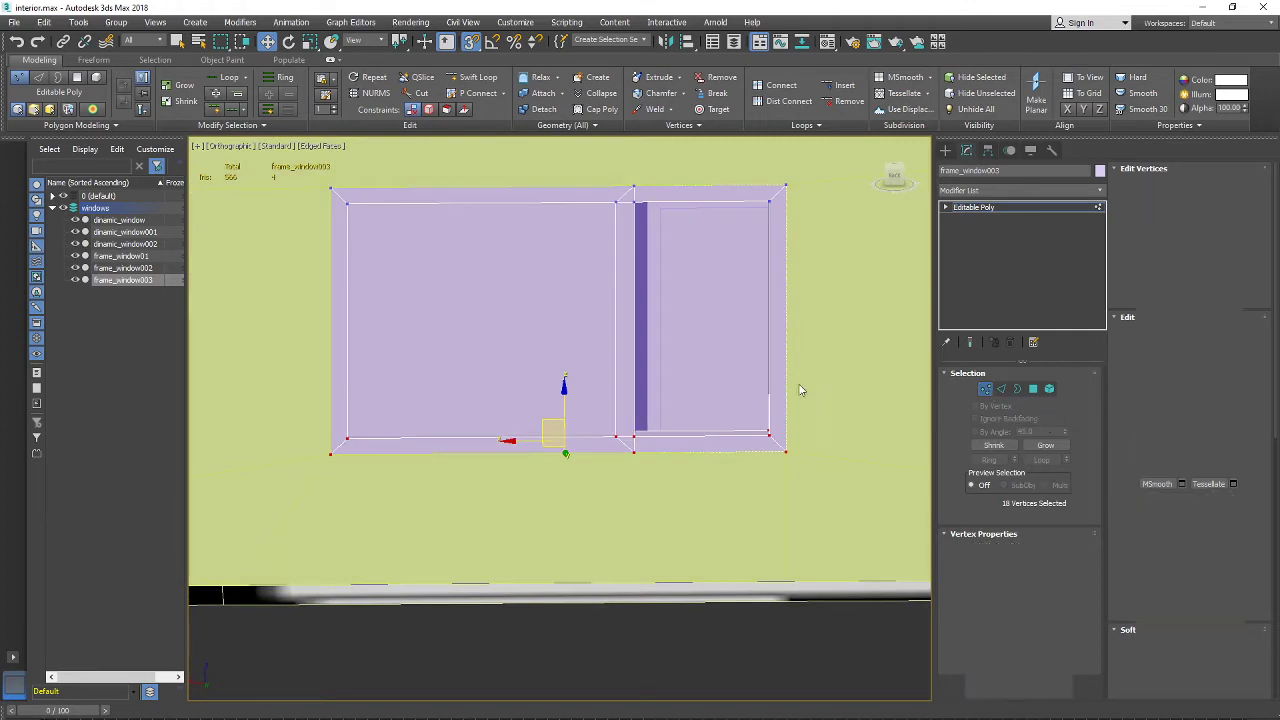
click(686, 357)
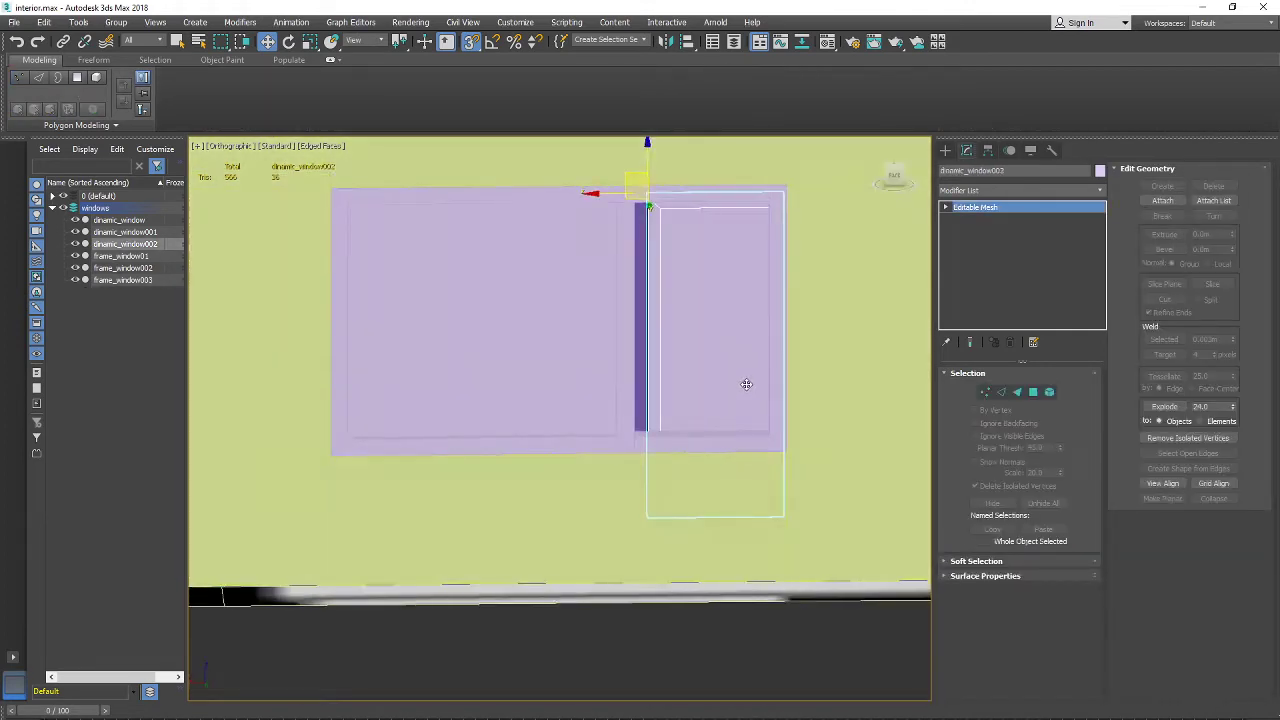
alt+middle_drag(746, 384, 858, 407)
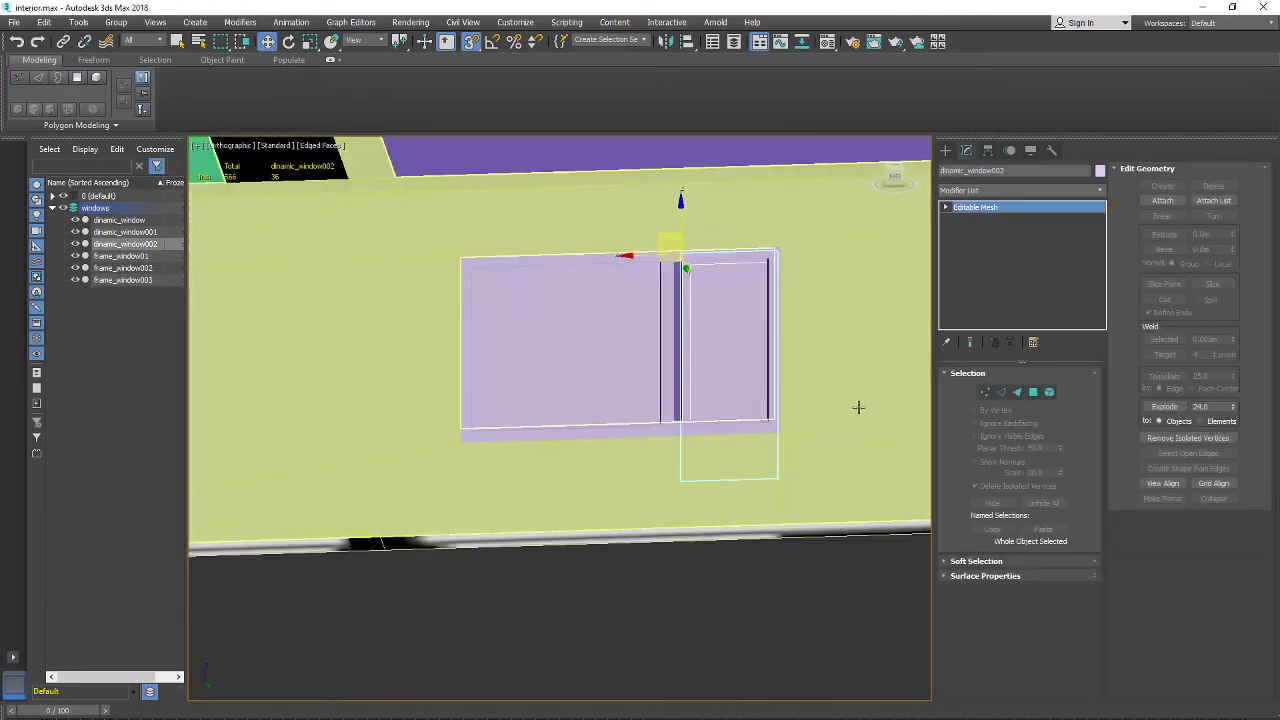
click(986, 393)
drag(838, 208, 543, 634)
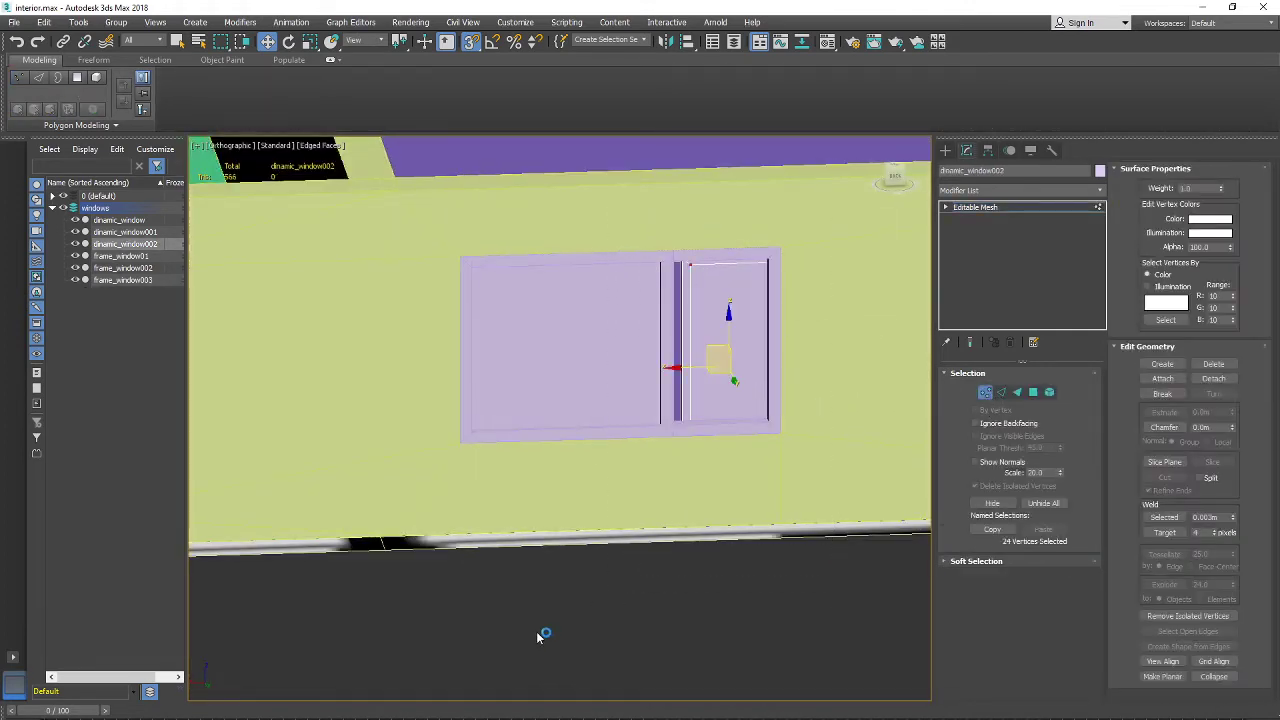
key(F3)
scroll(691, 265, up, 3)
mouse_move(692, 289)
alt+middle_down()
mouse_move(657, 298)
mouse_move(680, 276)
alt+middle_up()
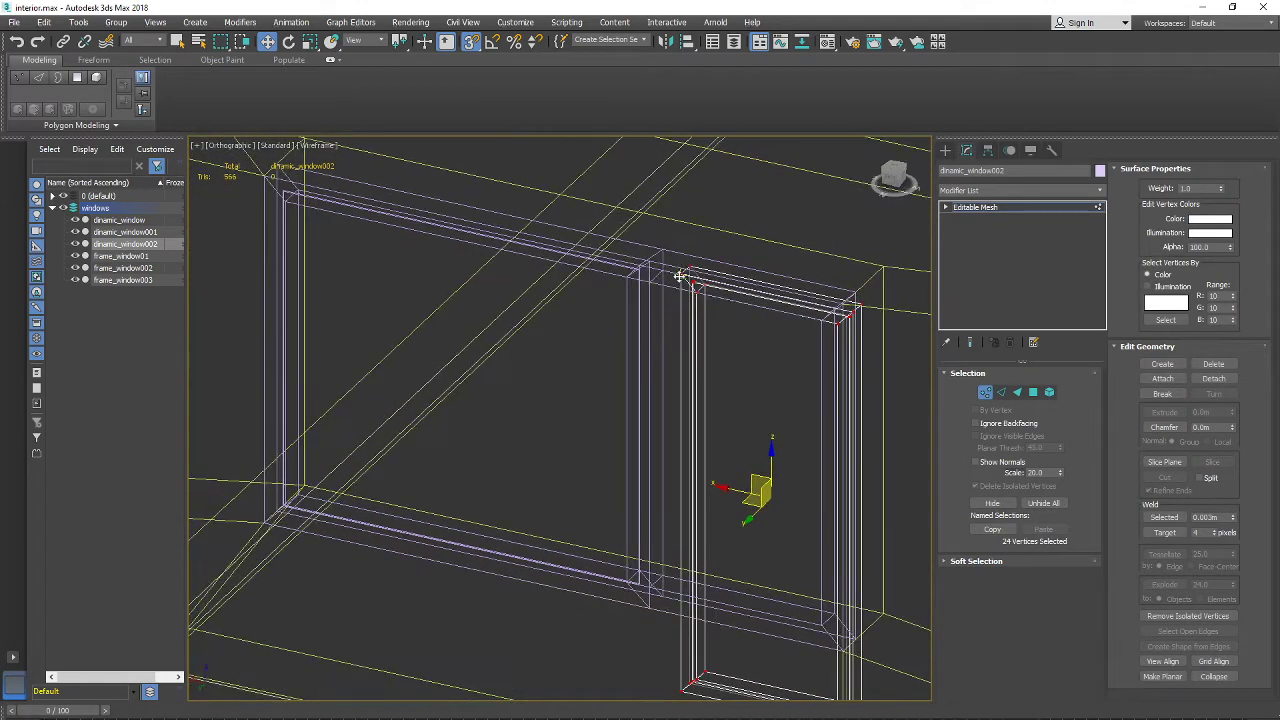
drag(677, 279, 654, 283)
Step: Select the sash vertices on the side away from the mullion and snap them to the frame's inner side edge
key(F3)
scroll(739, 307, down, 3)
alt+middle_drag(739, 307, 816, 336)
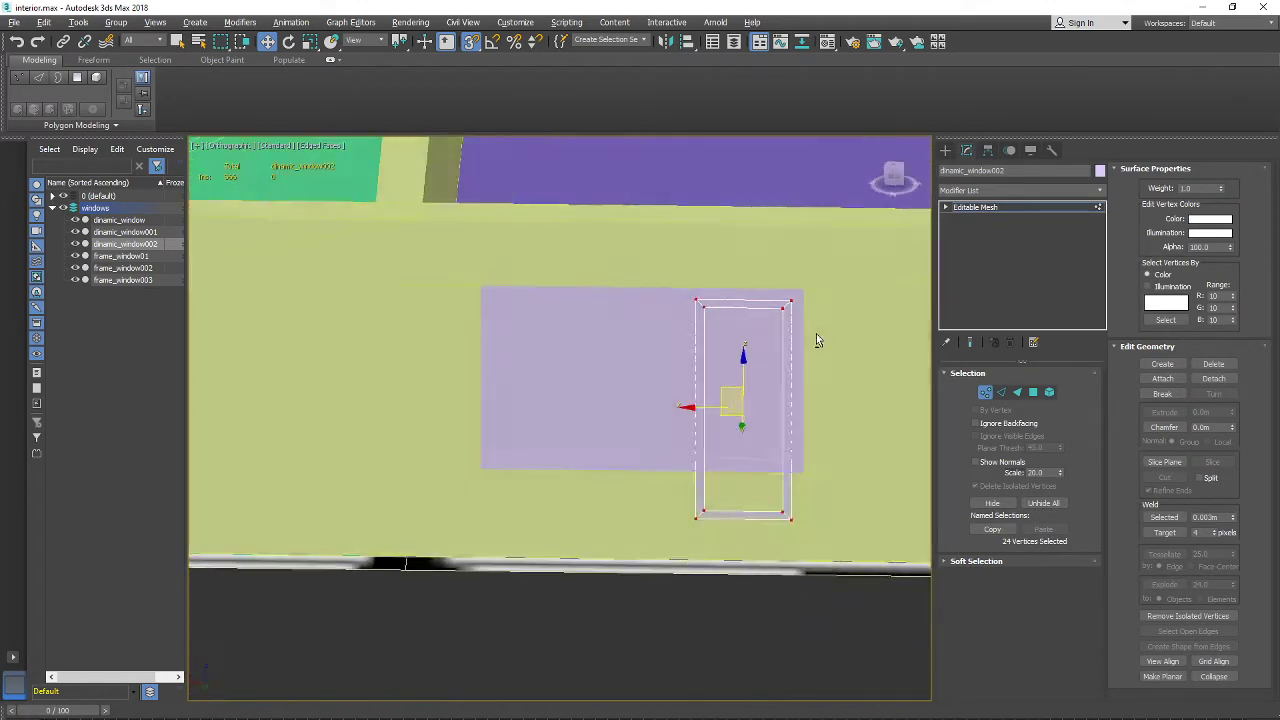
drag(826, 267, 739, 569)
scroll(792, 298, up, 7)
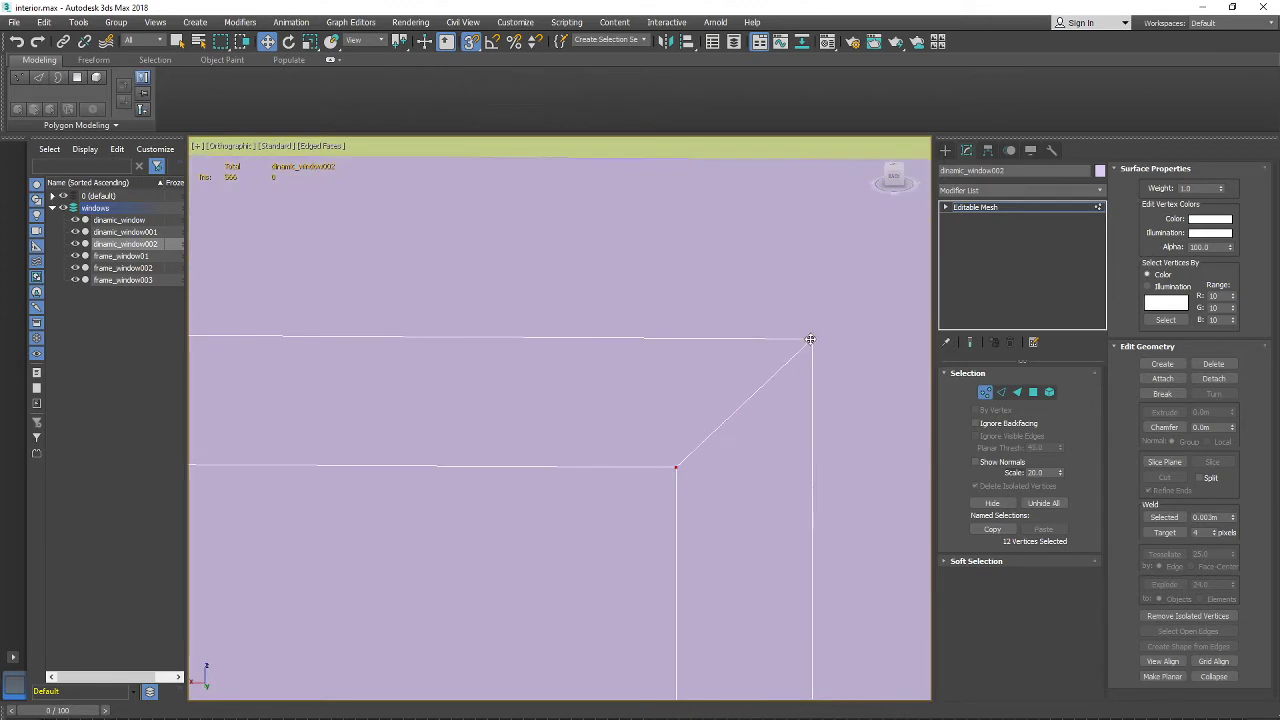
mouse_move(812, 339)
mouse_down()
mouse_move(751, 394)
mouse_move(812, 344)
mouse_up()
Step: Select the sash's bottom vertices and snap them up to the frame's inner lower edge
scroll(812, 344, down, 4)
middle_drag(789, 480, 735, 180)
scroll(740, 200, down, 2)
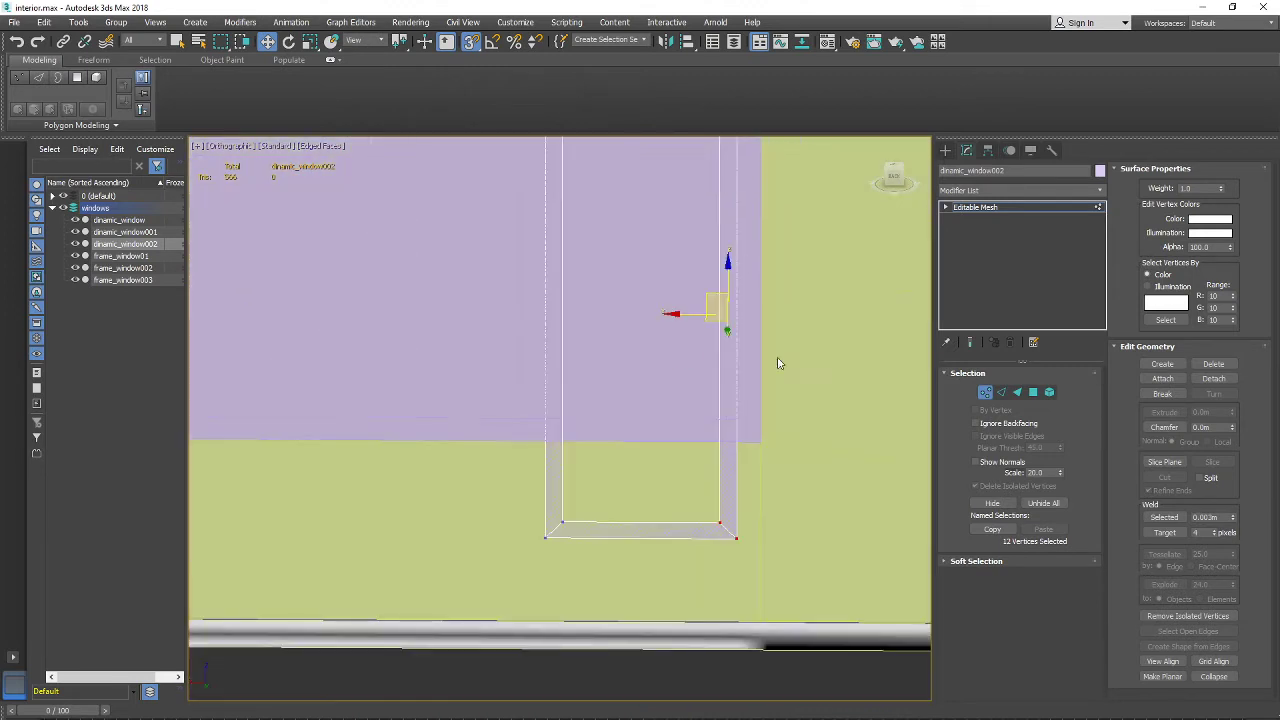
drag(408, 658, 410, 655)
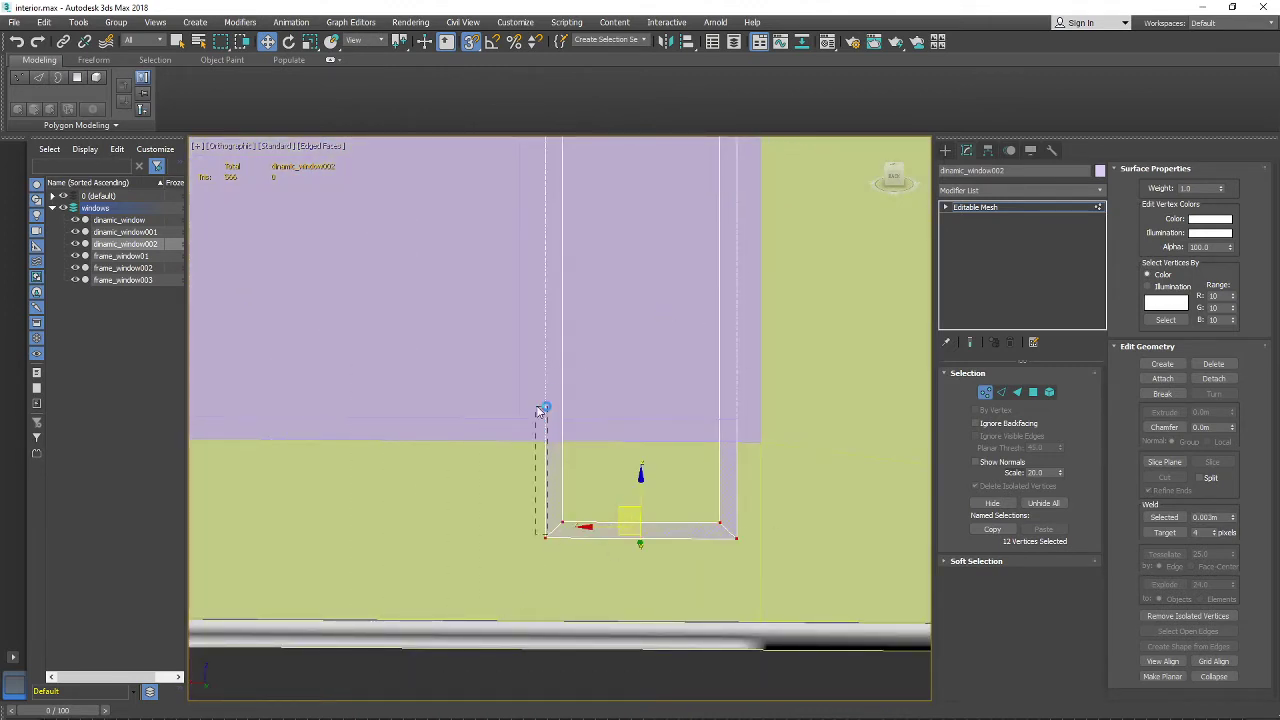
drag(538, 407, 534, 412)
key(ctrl+z)
drag(541, 535, 543, 412)
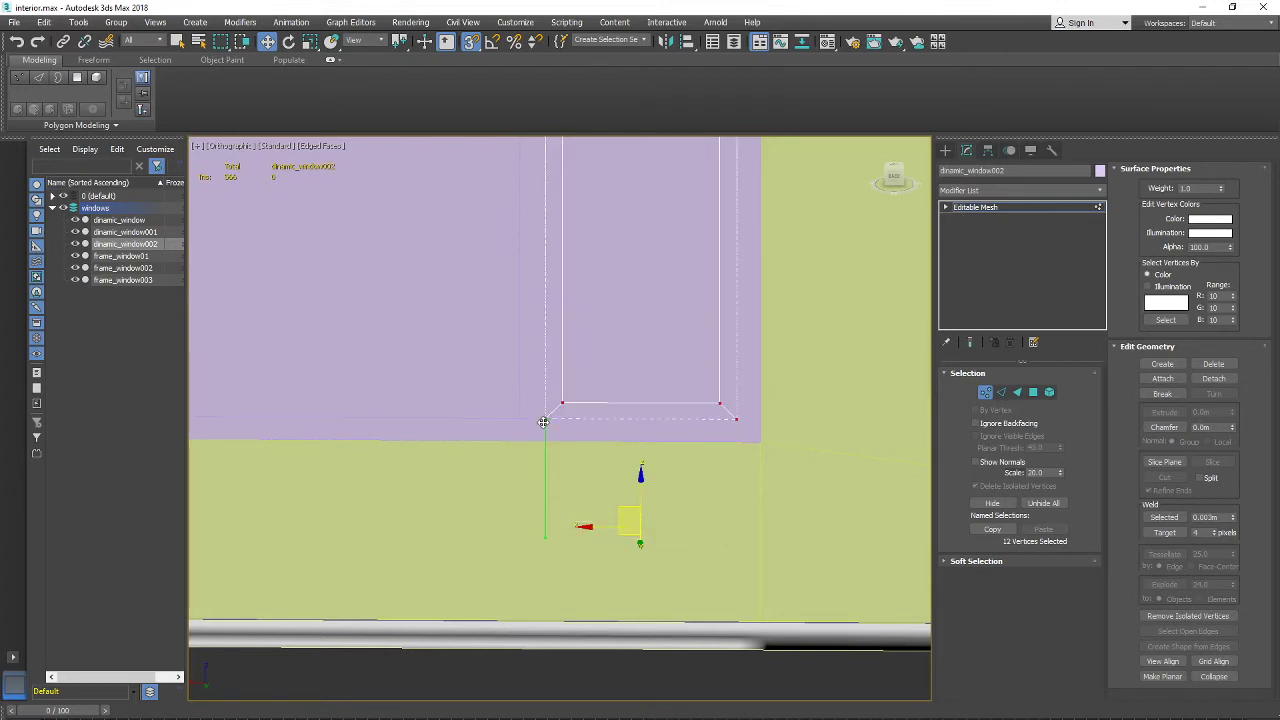
scroll(555, 418, down, 2)
alt+middle_drag(670, 395, 838, 436)
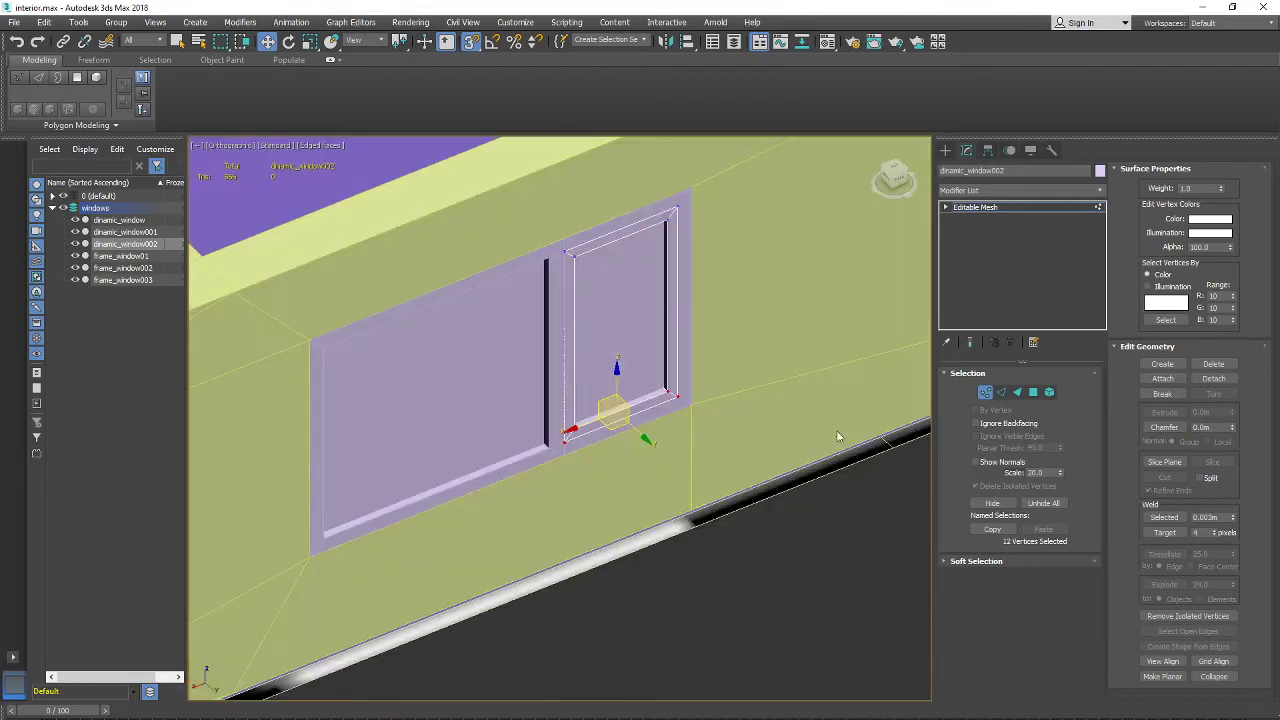
Step: Leave vertex level, turn off snapping, and move the narrow sash along Y into the frame
click(984, 397)
scroll(561, 377, up, 3)
middle_drag(561, 377, 546, 492)
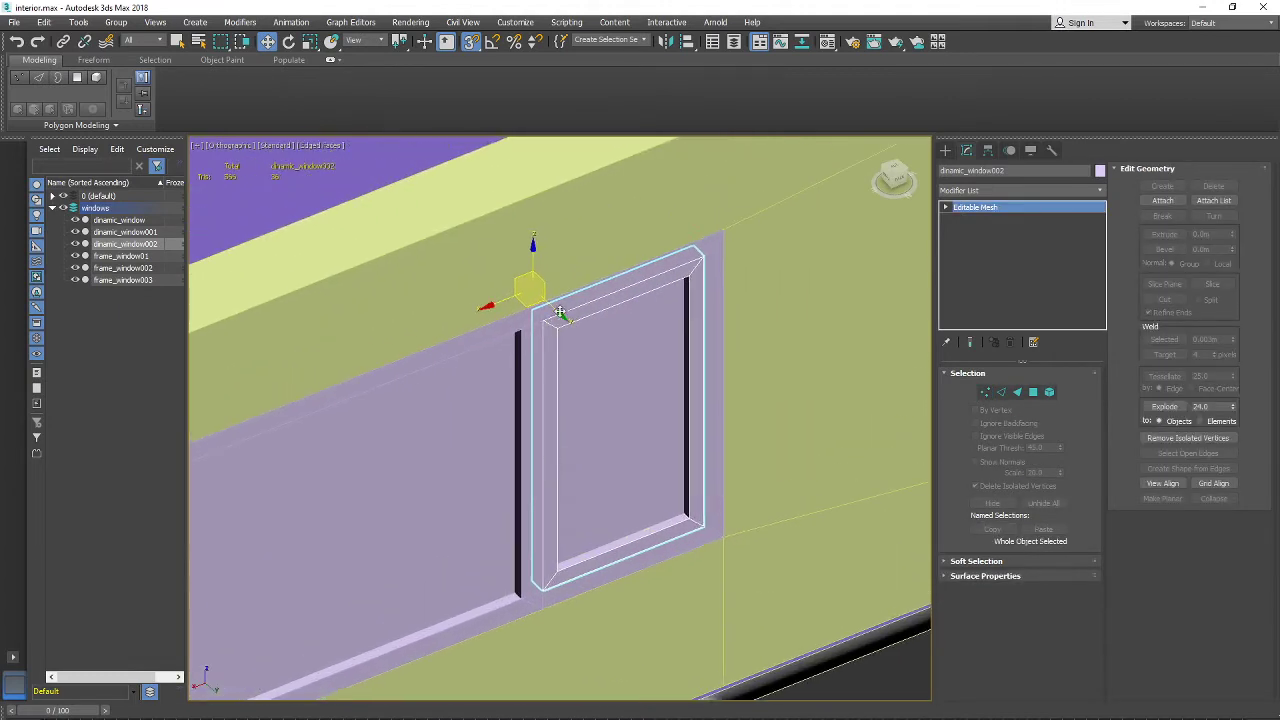
key(s)
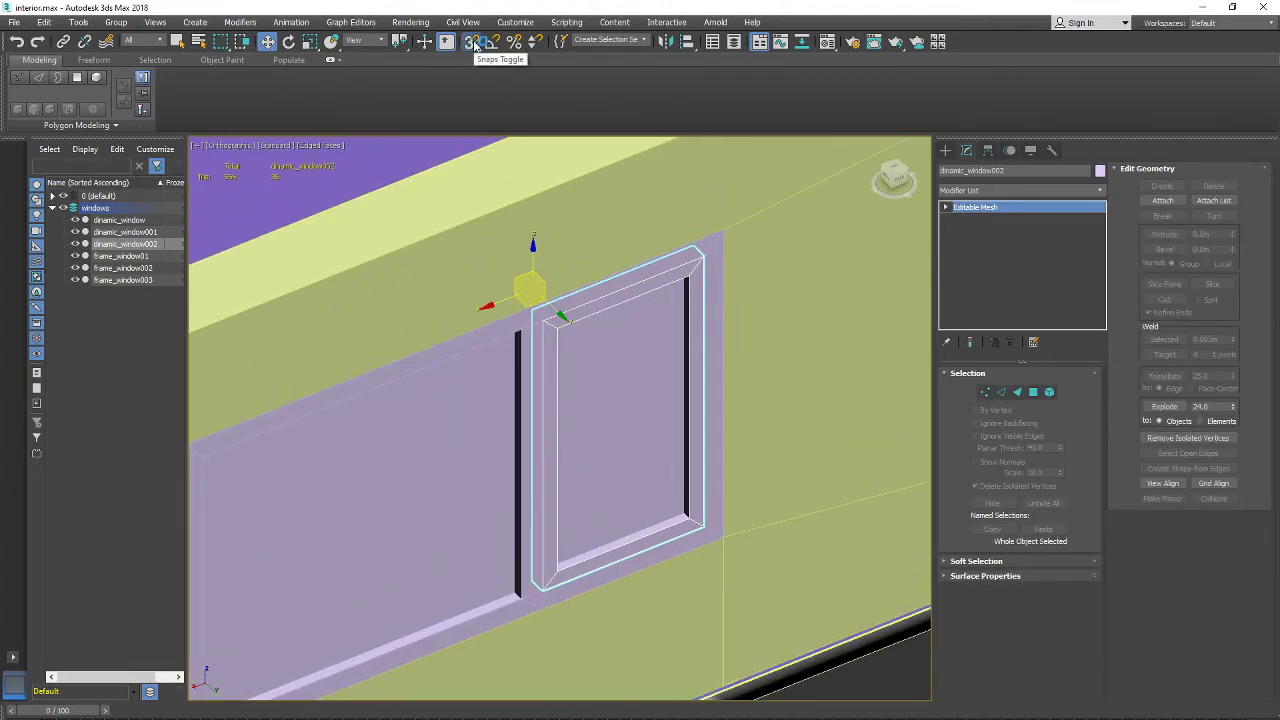
drag(558, 312, 546, 306)
Step: Add frame_window003 to the selection and move the sash and frame along Y into the wall thickness
alt+middle_drag(590, 353, 743, 385)
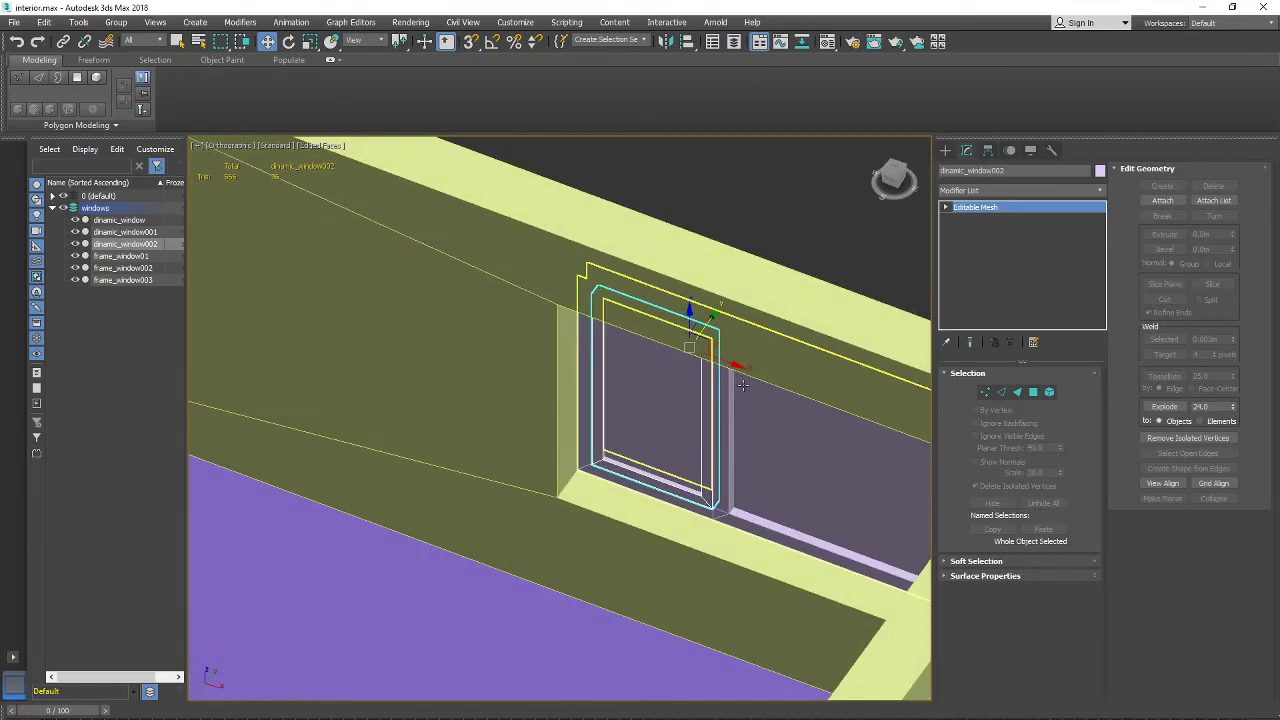
ctrl+click(721, 497)
middle_drag(735, 480, 632, 458)
scroll(598, 434, down, 2)
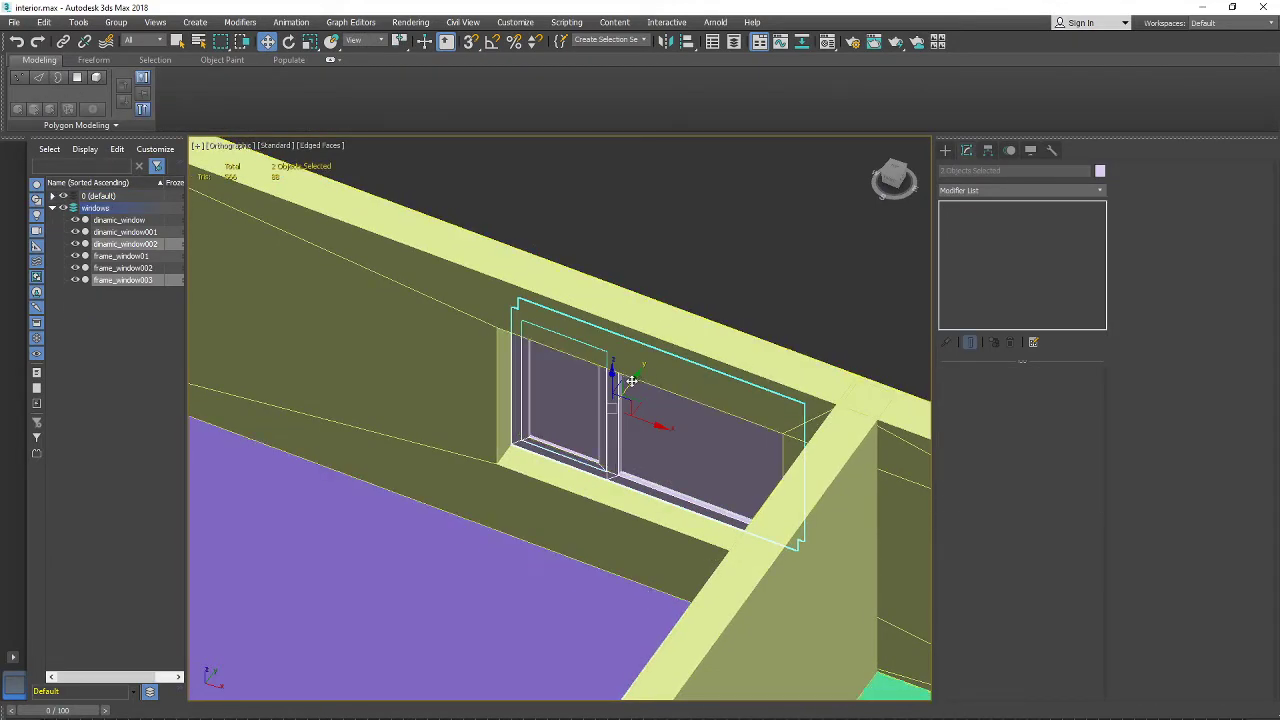
scroll(628, 394, down, 5)
alt+middle_drag(686, 416, 530, 426)
scroll(648, 423, up, 3)
scroll(651, 424, up, 4)
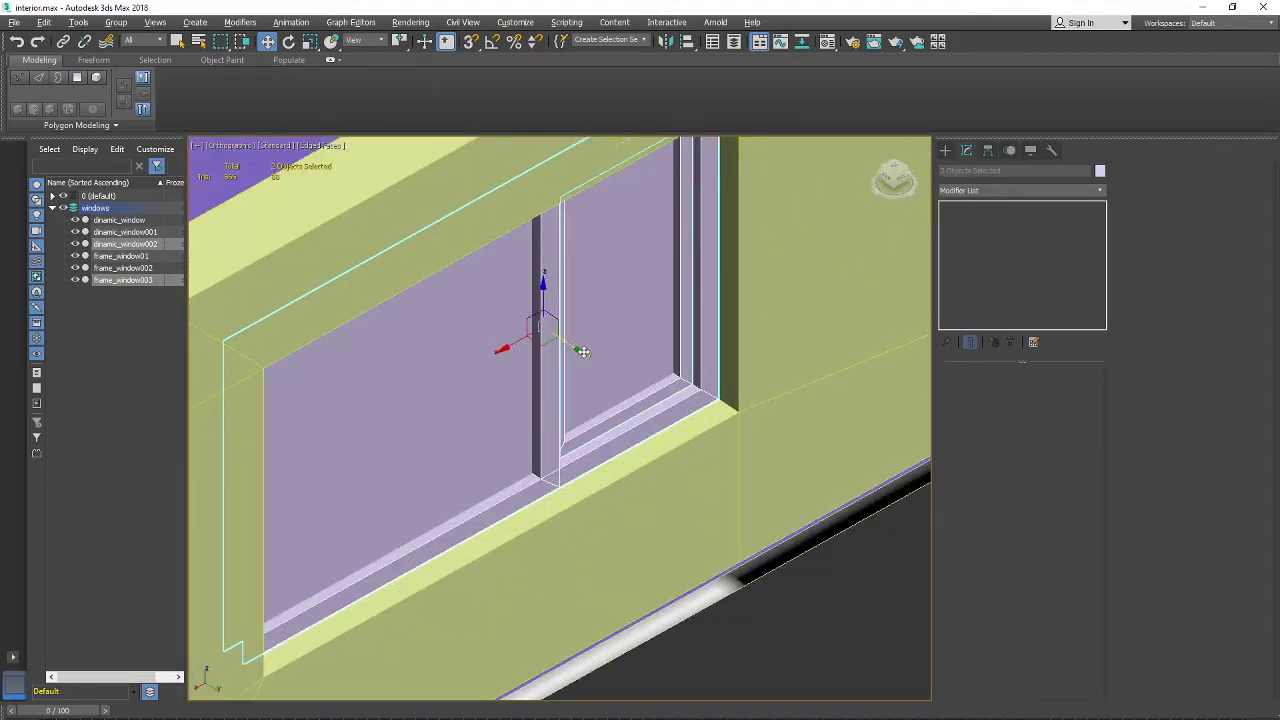
alt+middle_drag(583, 352, 715, 395)
Step: Clone the selected sash and frame along the Y axis to the window opening in the opposite outer wall
scroll(568, 397, down, 6)
alt+middle_drag(500, 402, 564, 385)
scroll(566, 388, down, 3)
middle_drag(578, 400, 510, 321)
scroll(586, 337, down, 4)
scroll(610, 364, up, 3)
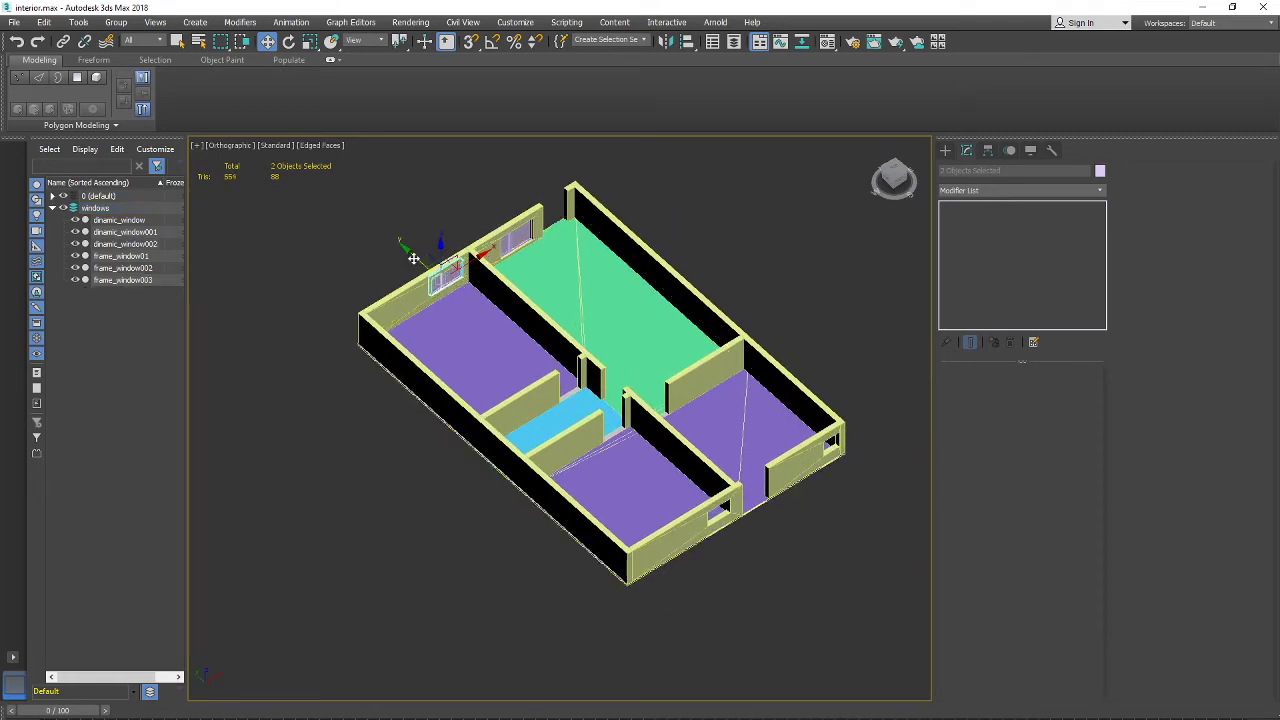
drag(413, 258, 706, 488)
click(645, 462)
Step: Move the cloned sash and frame along X to line up the wide pane's outer side with the opposite wall's opening
alt+middle_drag(730, 498, 686, 477)
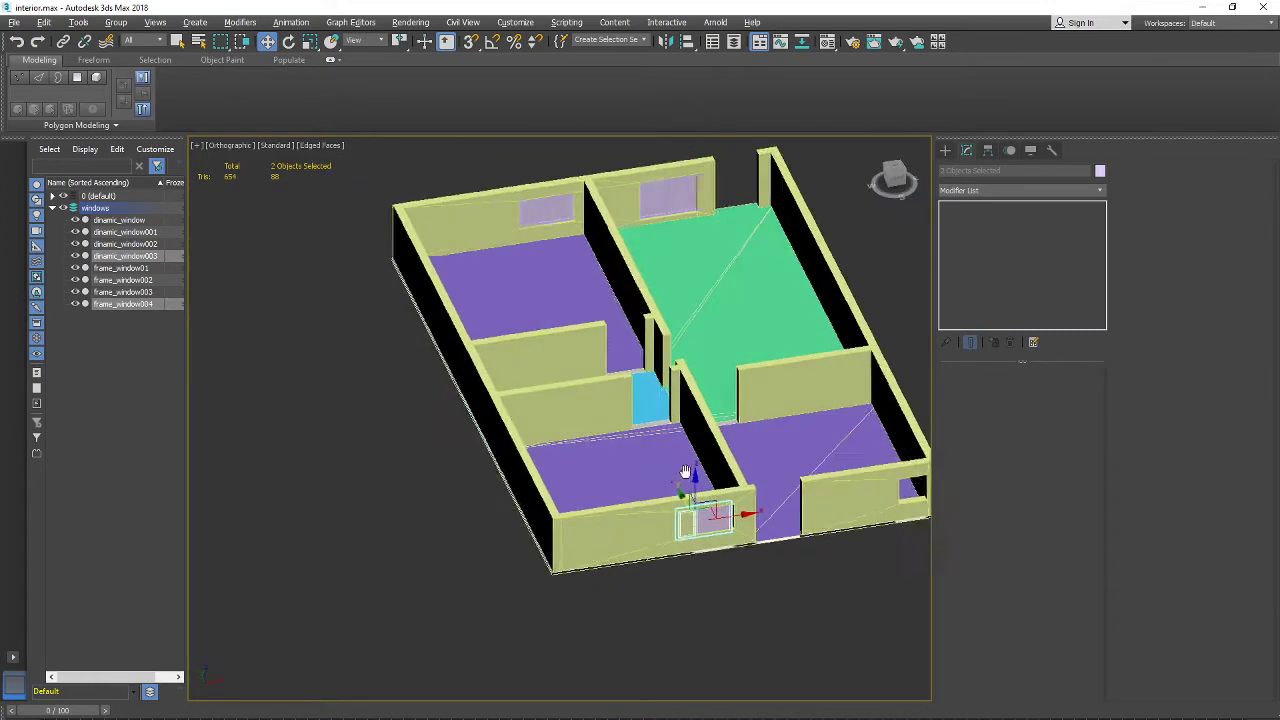
scroll(686, 477, up, 6)
alt+middle_drag(589, 480, 569, 457)
scroll(569, 457, down, 4)
middle_drag(740, 500, 581, 459)
drag(541, 446, 556, 446)
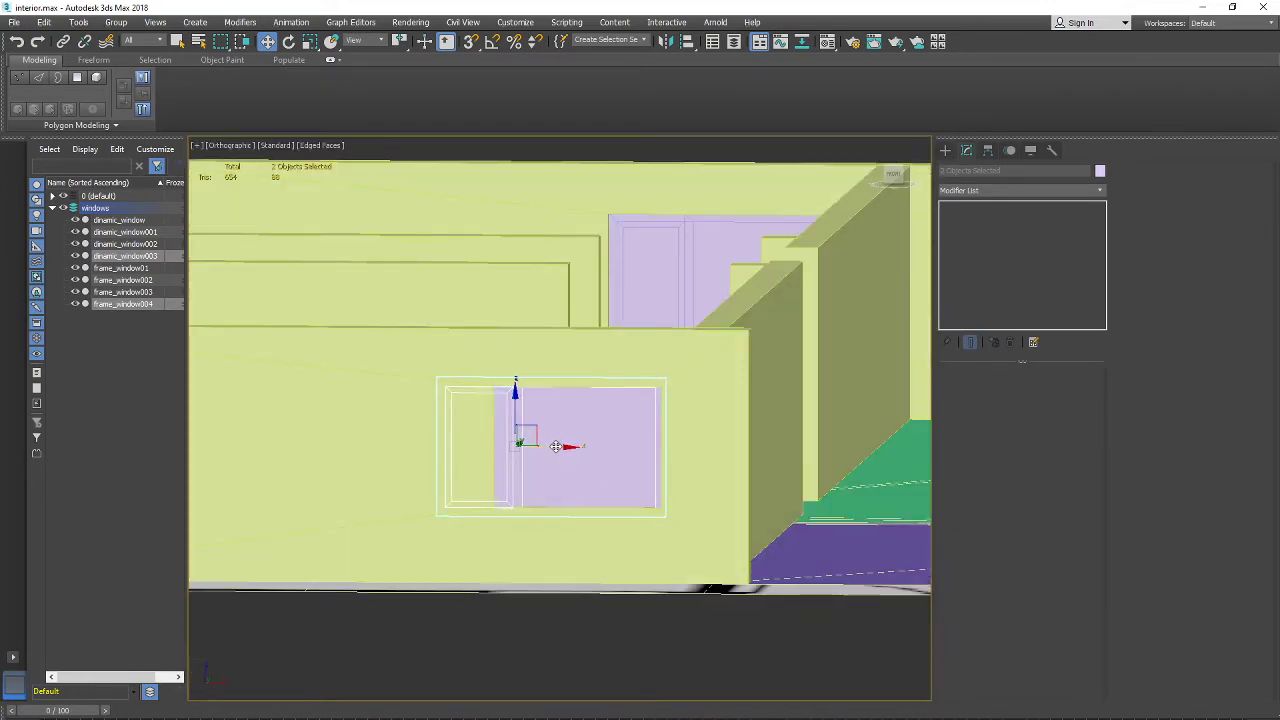
mouse_move(664, 418)
alt+middle_down()
mouse_move(700, 443)
mouse_move(651, 437)
alt+middle_up()
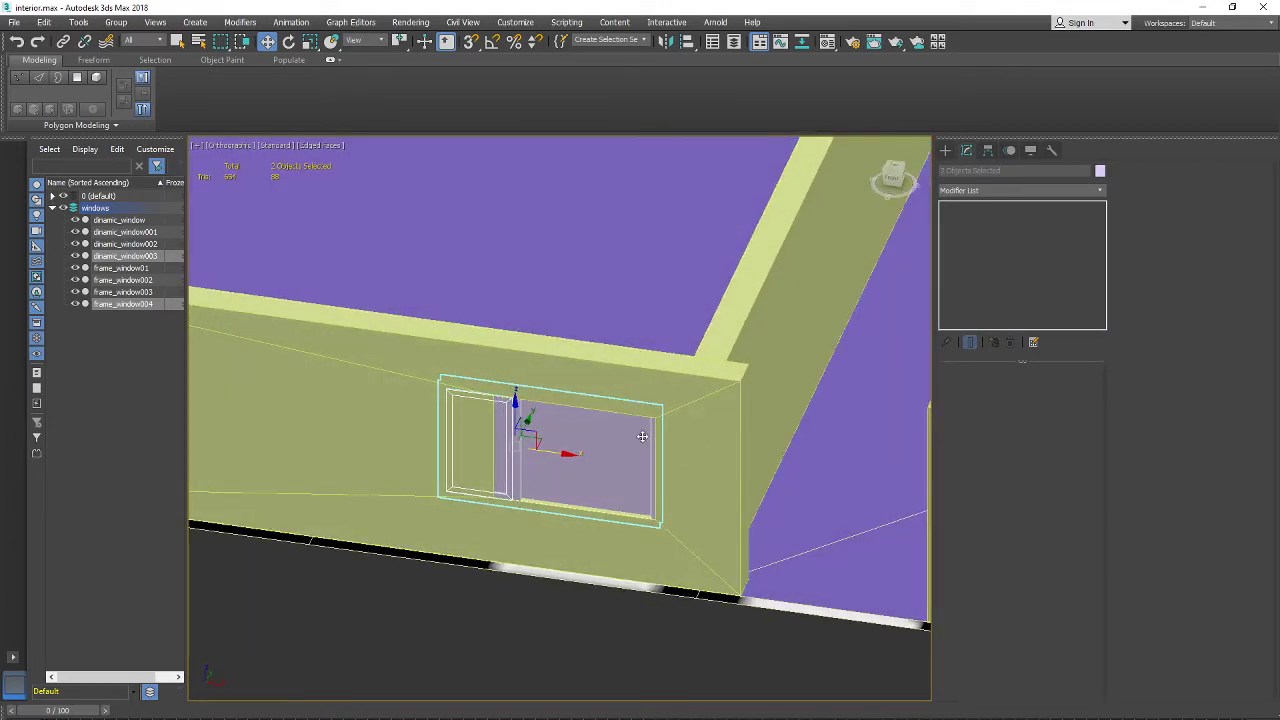
Step: Turn on snapping, pull the cloned sash and frame out of the wall, and snap the wide pane's upper outer corner to the opening's corner
click(471, 41)
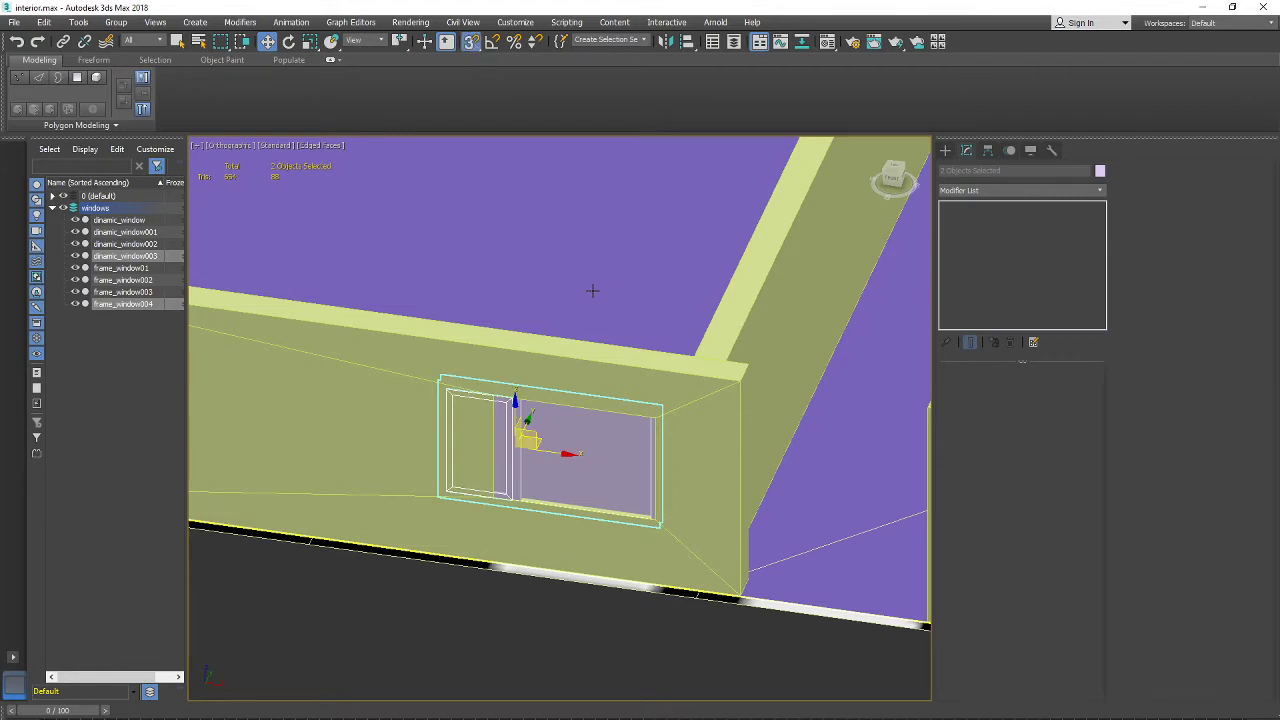
middle_drag(614, 448, 560, 360)
drag(561, 350, 432, 463)
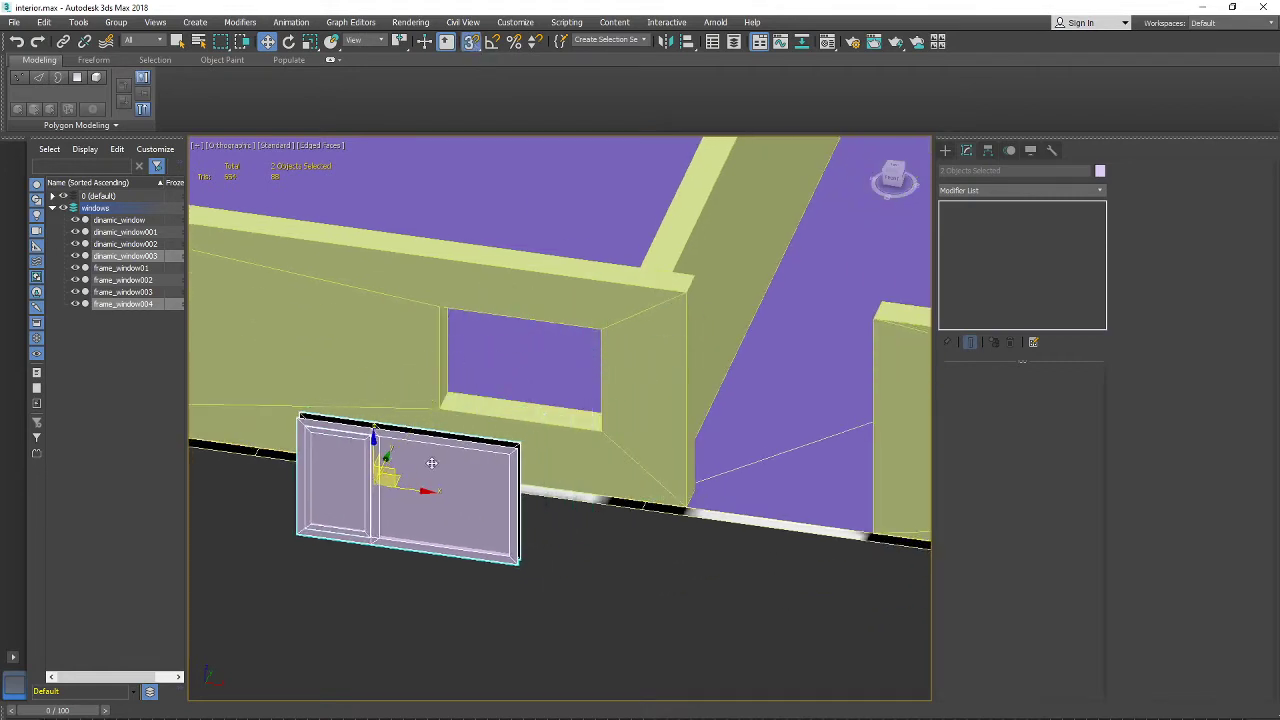
scroll(518, 450, up, 4)
scroll(477, 462, down, 3)
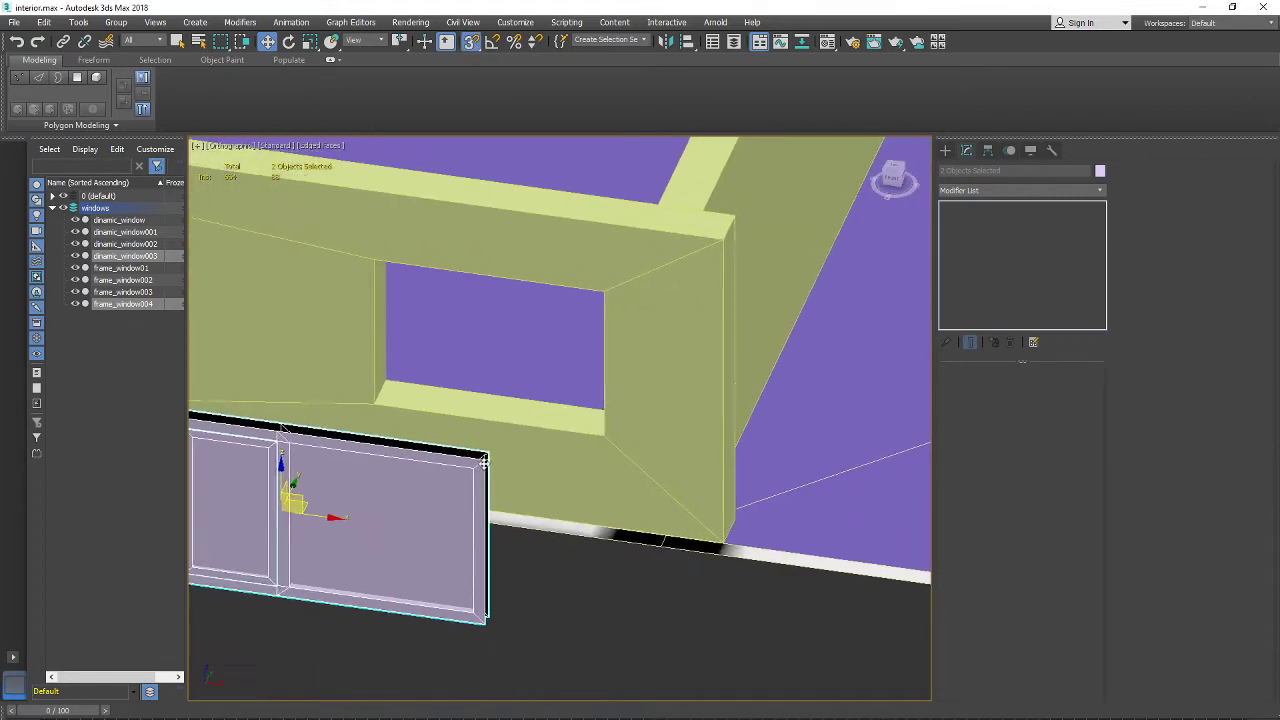
scroll(479, 460, up, 1)
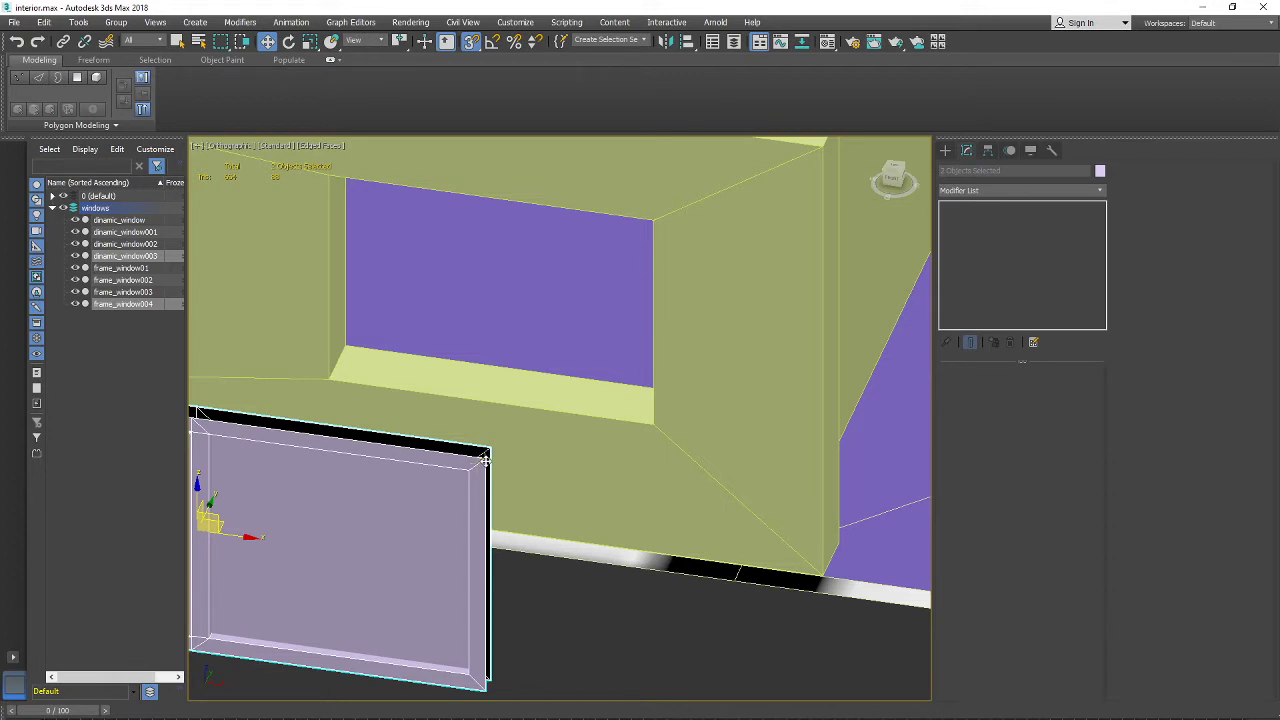
drag(484, 458, 649, 228)
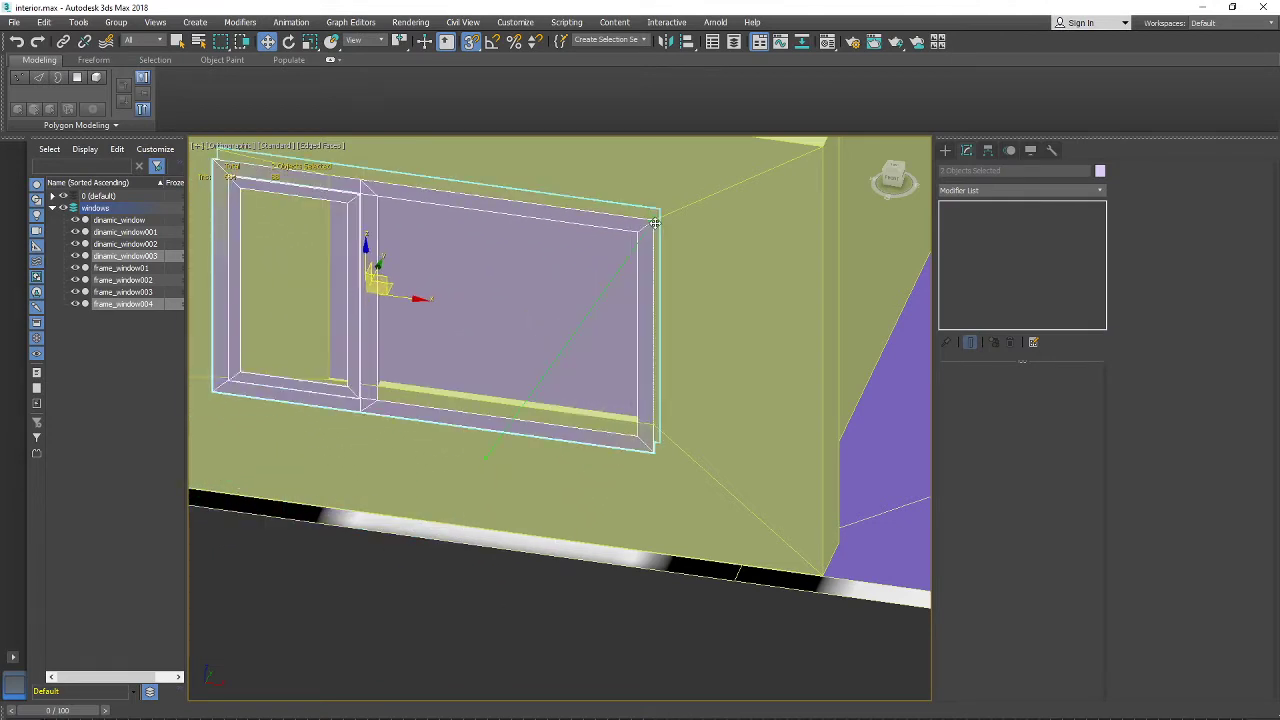
Step: At vertex level, raise the lower vertices of frame_window004 along Z to the lower edge of the wall opening
scroll(597, 303, down, 3)
alt+middle_drag(577, 341, 652, 390)
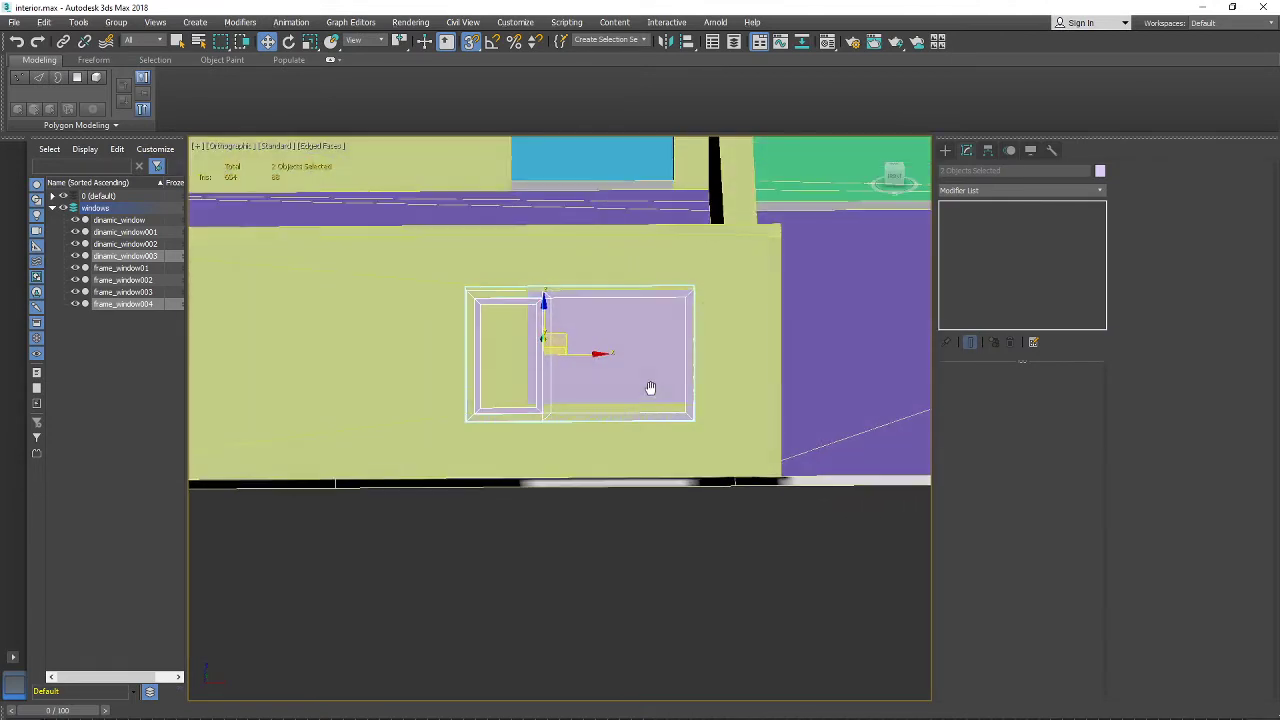
alt+middle_drag(684, 309, 657, 398)
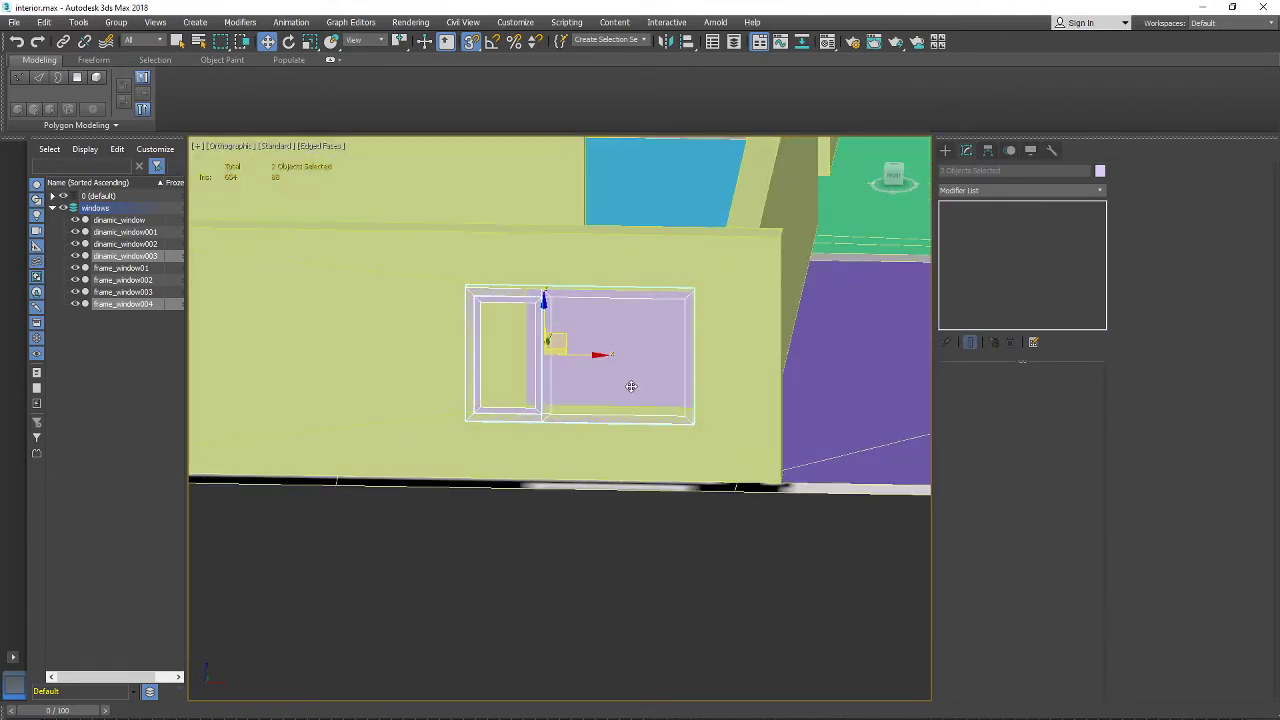
click(631, 386)
click(985, 389)
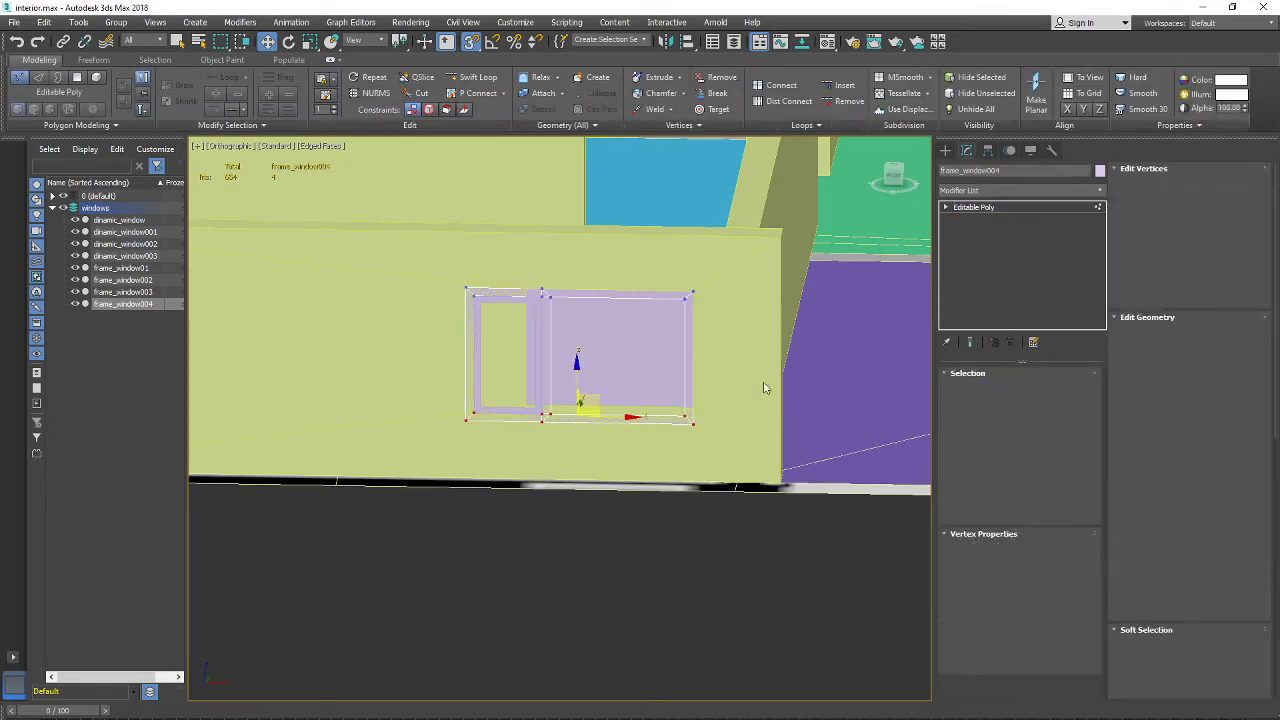
scroll(708, 432, up, 3)
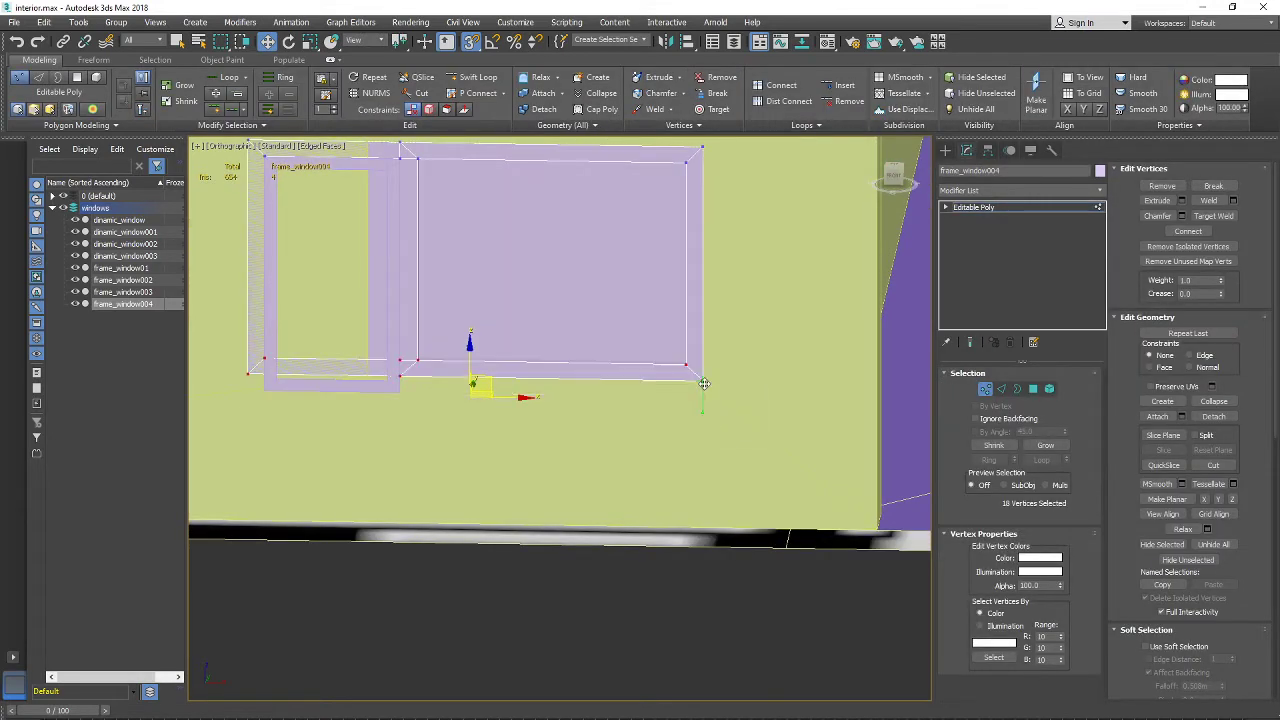
alt+middle_drag(423, 411, 545, 463)
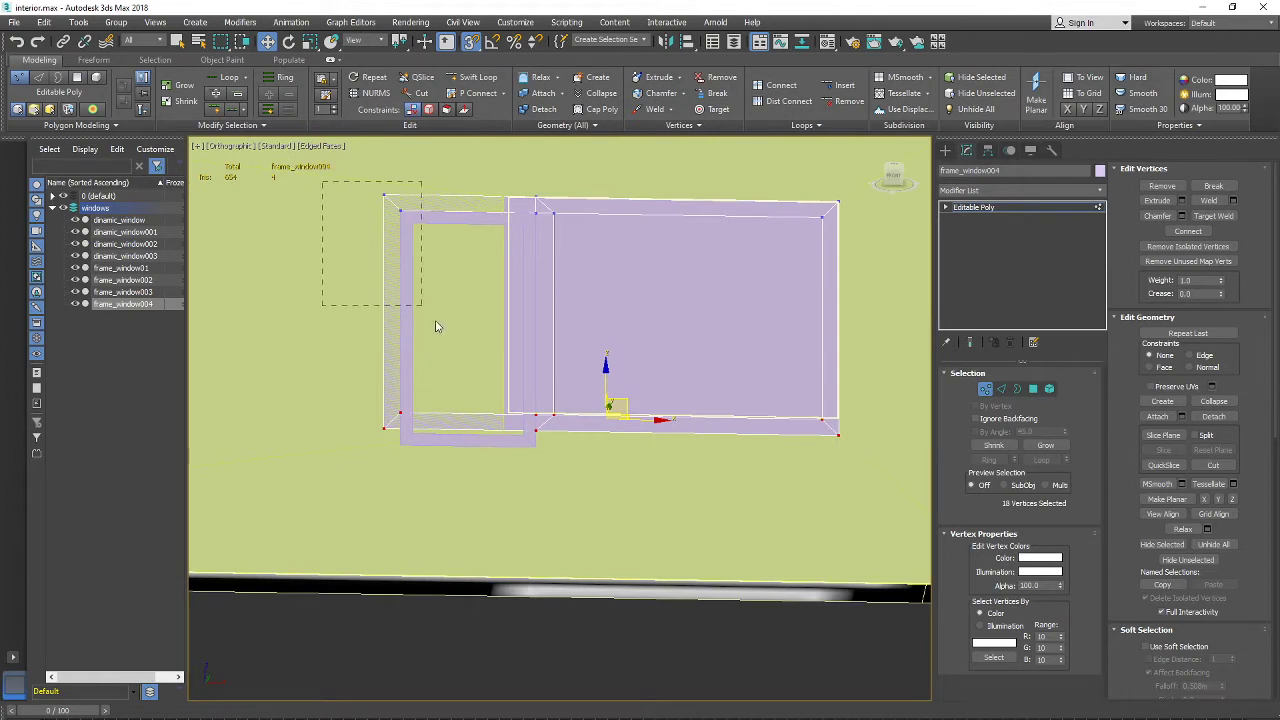
Step: Move the frame's mullion and narrow-side vertices along X to fit the opening's width, and leave vertex level
ctrl+drag(435, 326, 428, 314)
drag(381, 430, 510, 428)
middle_drag(801, 425, 727, 481)
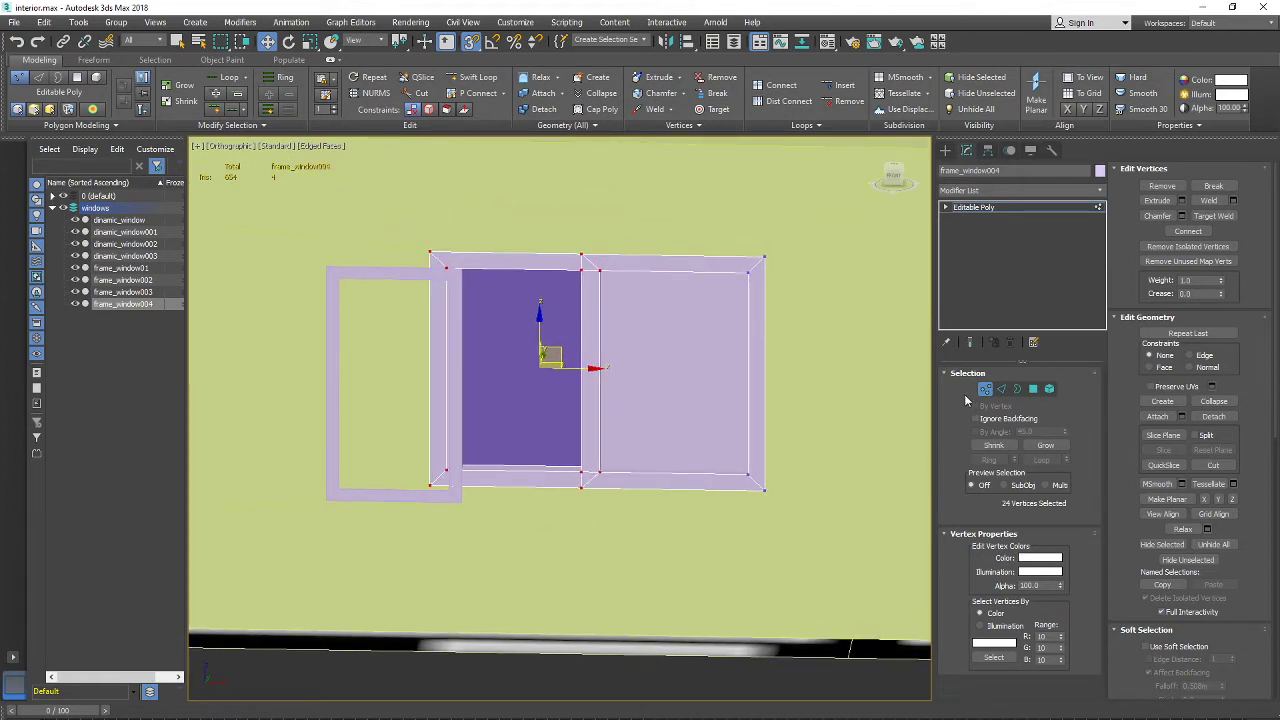
alt+middle_drag(432, 498, 787, 503)
click(985, 389)
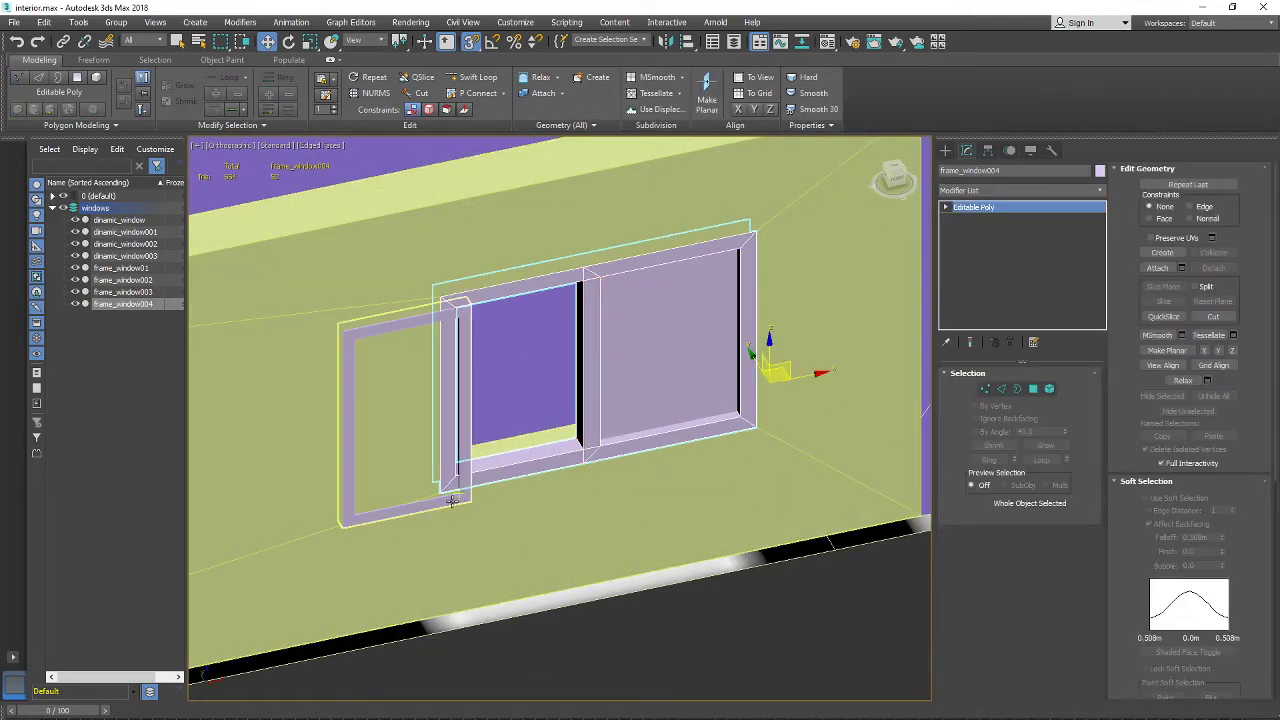
Step: Select the sash dinamic_window003 and snap its upper outer corner to the narrow side of the resized frame
double_click(432, 507)
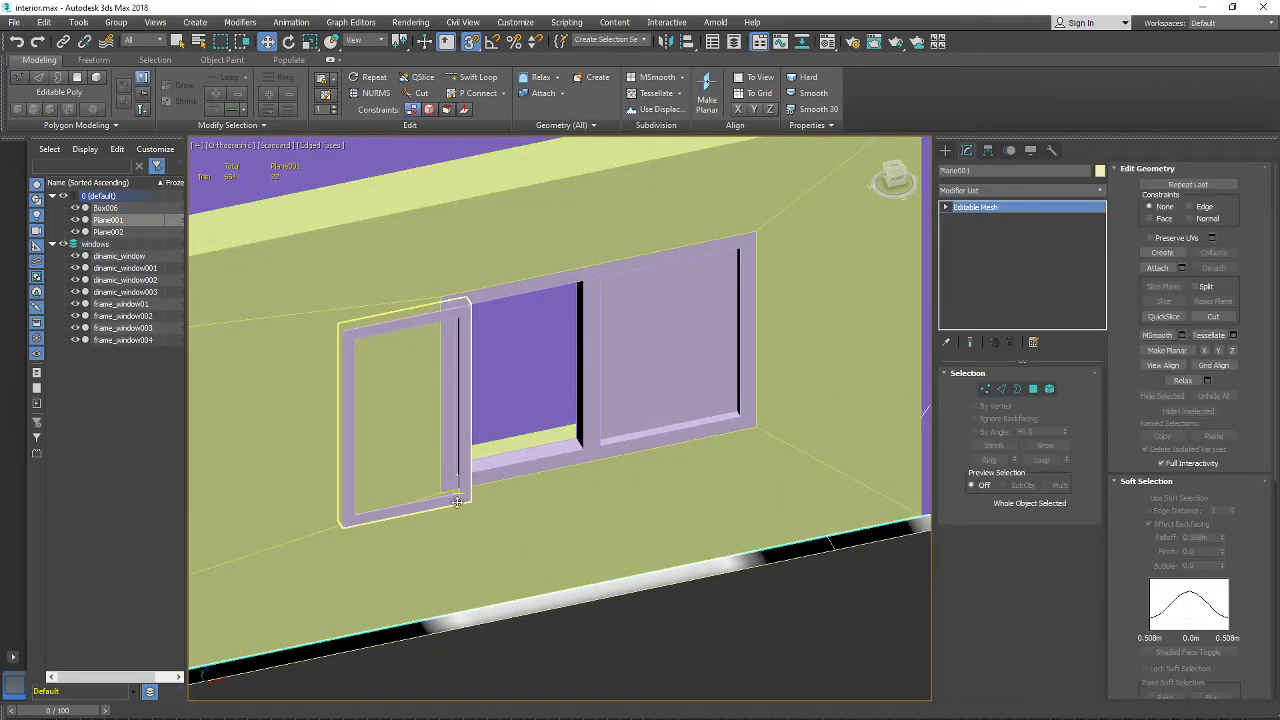
click(456, 502)
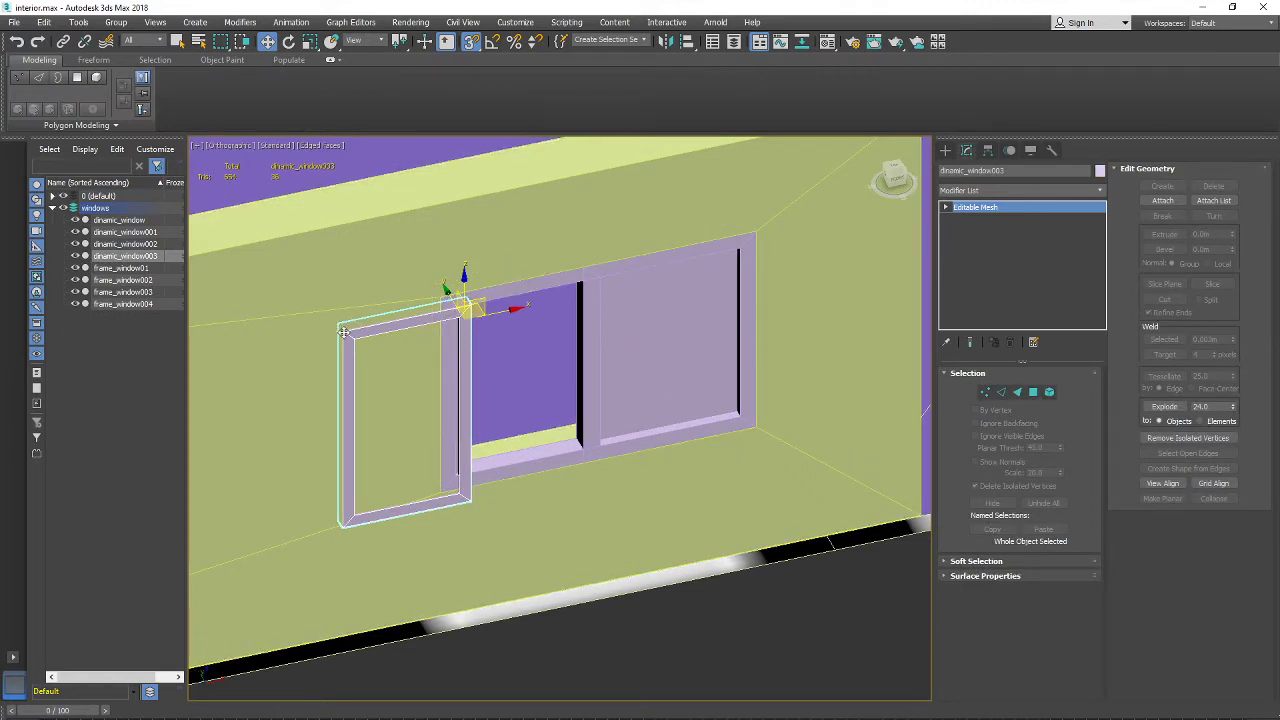
drag(343, 332, 457, 306)
alt+middle_drag(456, 326, 959, 400)
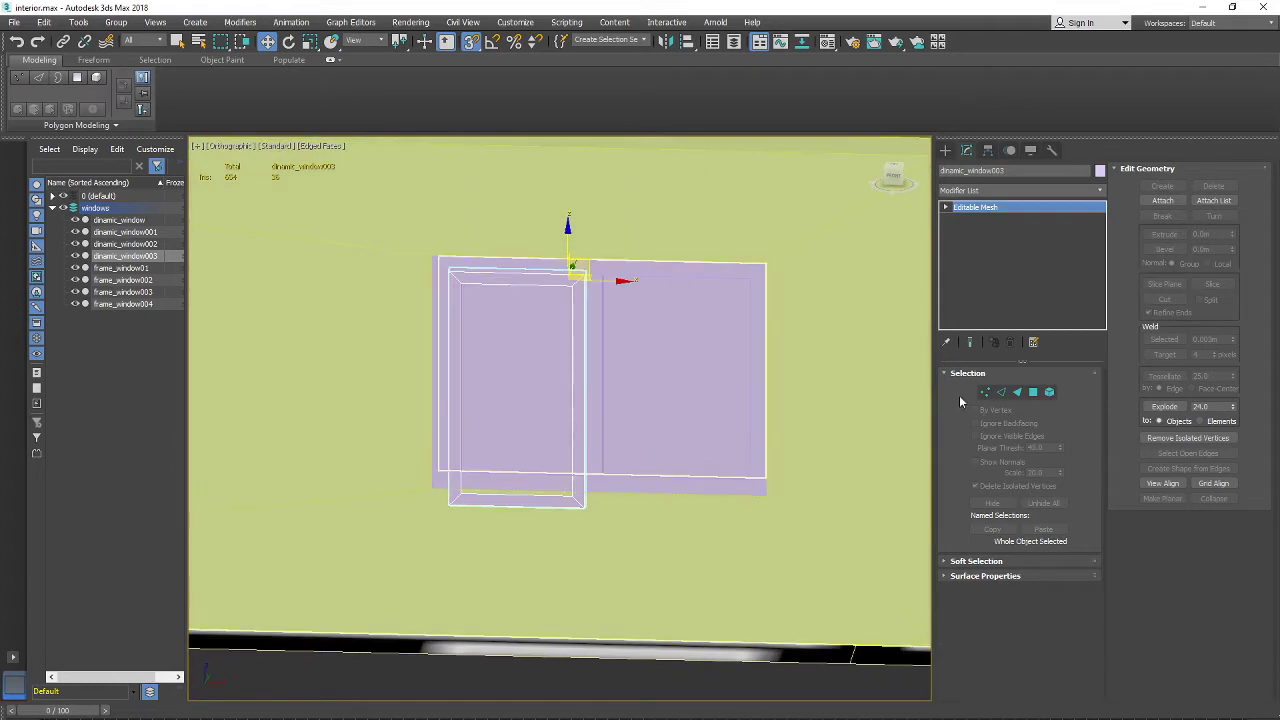
Step: At vertex level, move the sash's mullion-side vertices along X to fit the frame's narrow opening
click(985, 392)
drag(641, 218, 532, 598)
scroll(553, 307, up, 3)
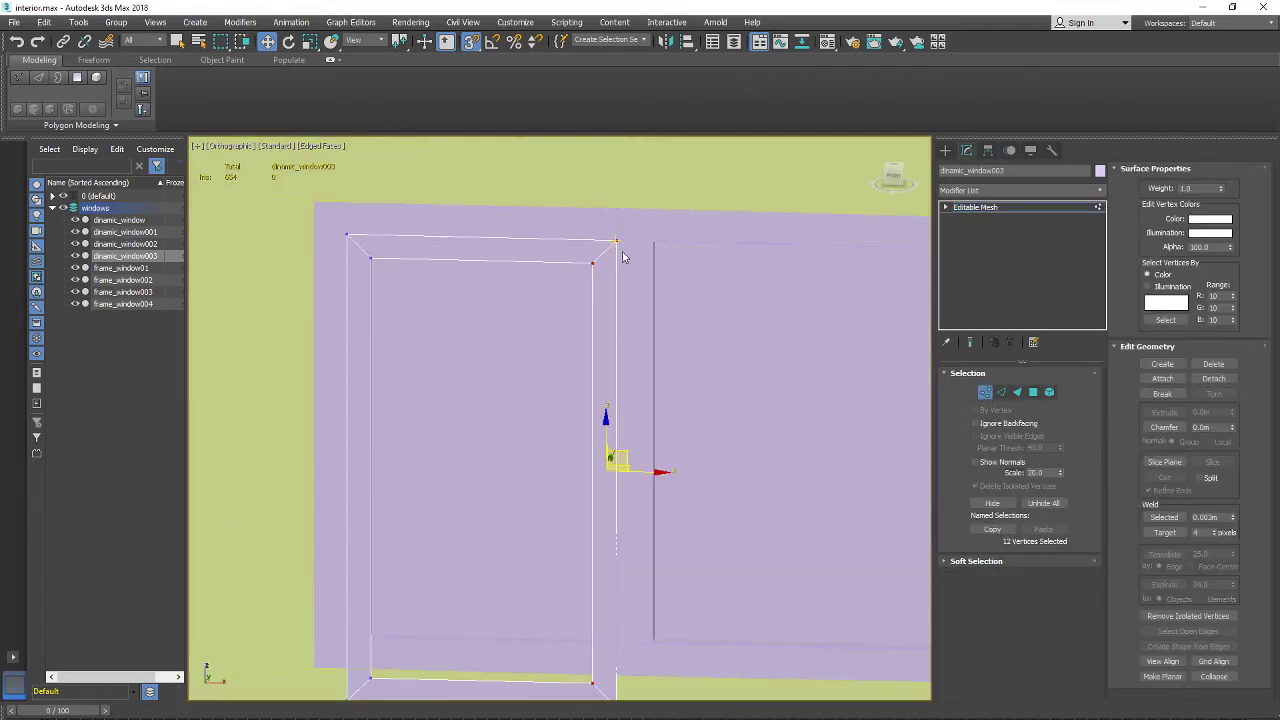
drag(617, 241, 609, 240)
Step: Raise the sash's lower vertices along Z onto the frame's lower member, and leave vertex level
scroll(617, 252, down, 5)
scroll(508, 446, up, 3)
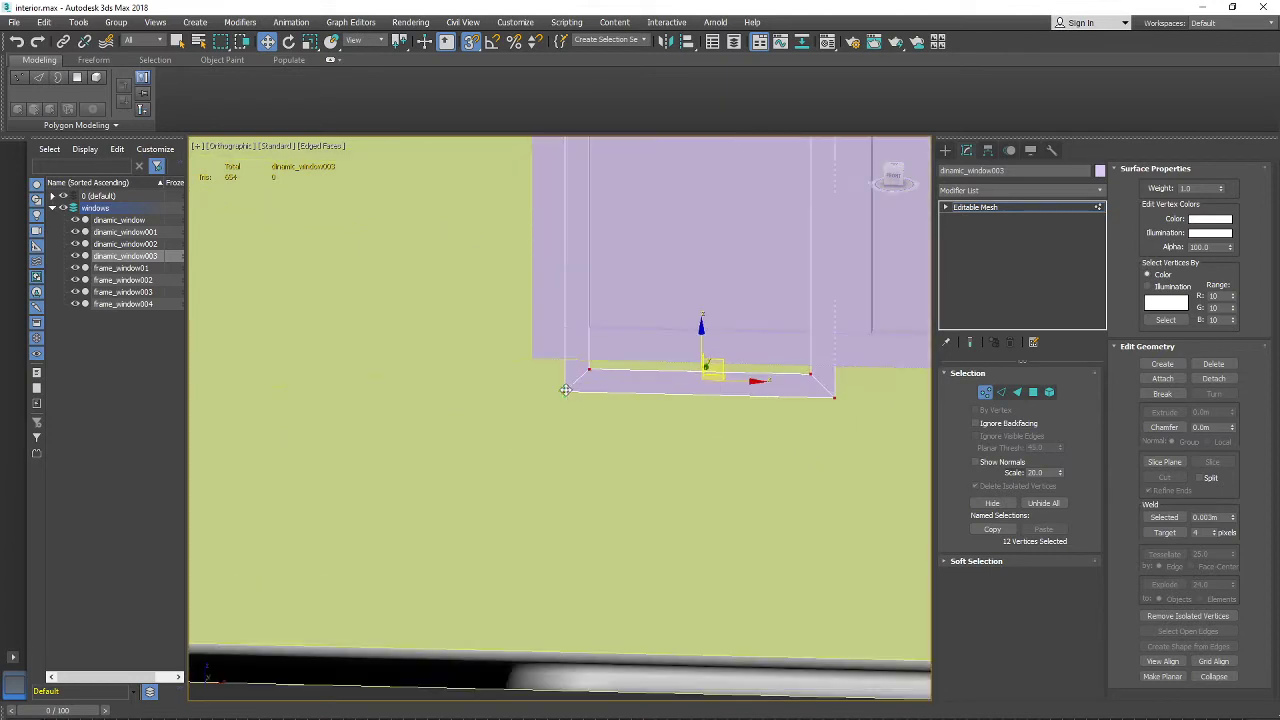
drag(565, 390, 563, 318)
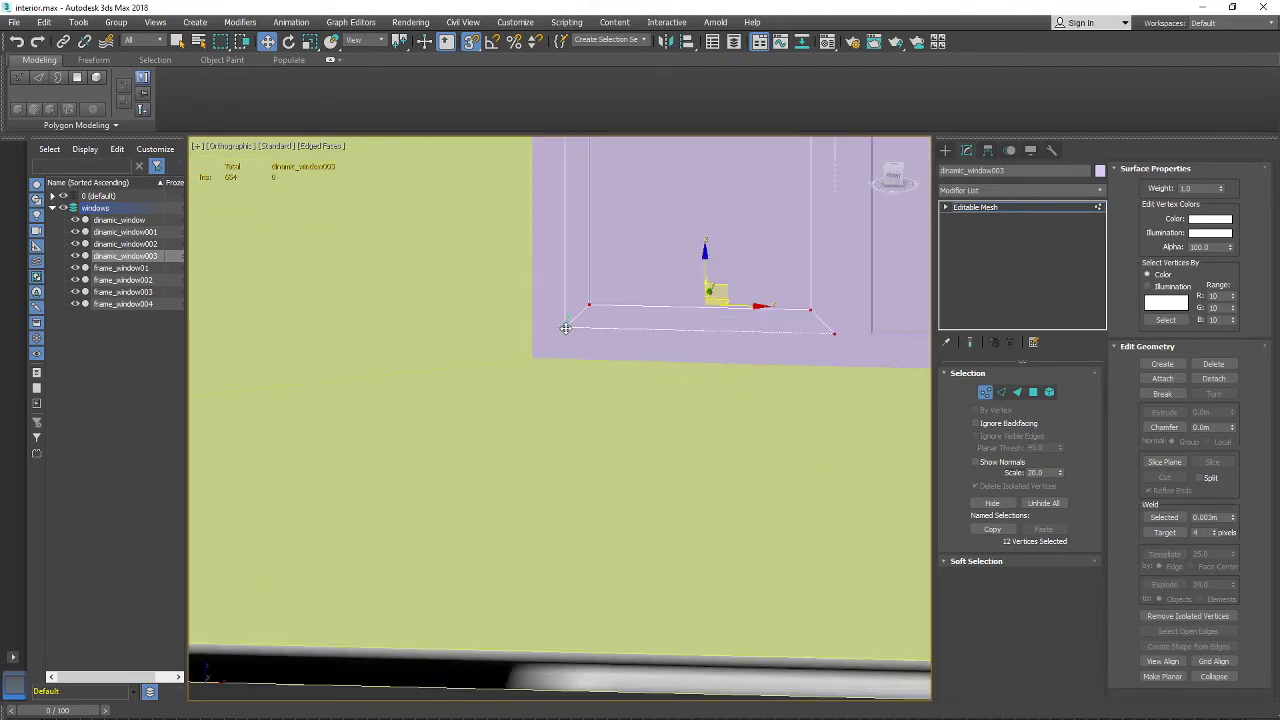
scroll(565, 325, down, 3)
alt+middle_drag(629, 363, 927, 412)
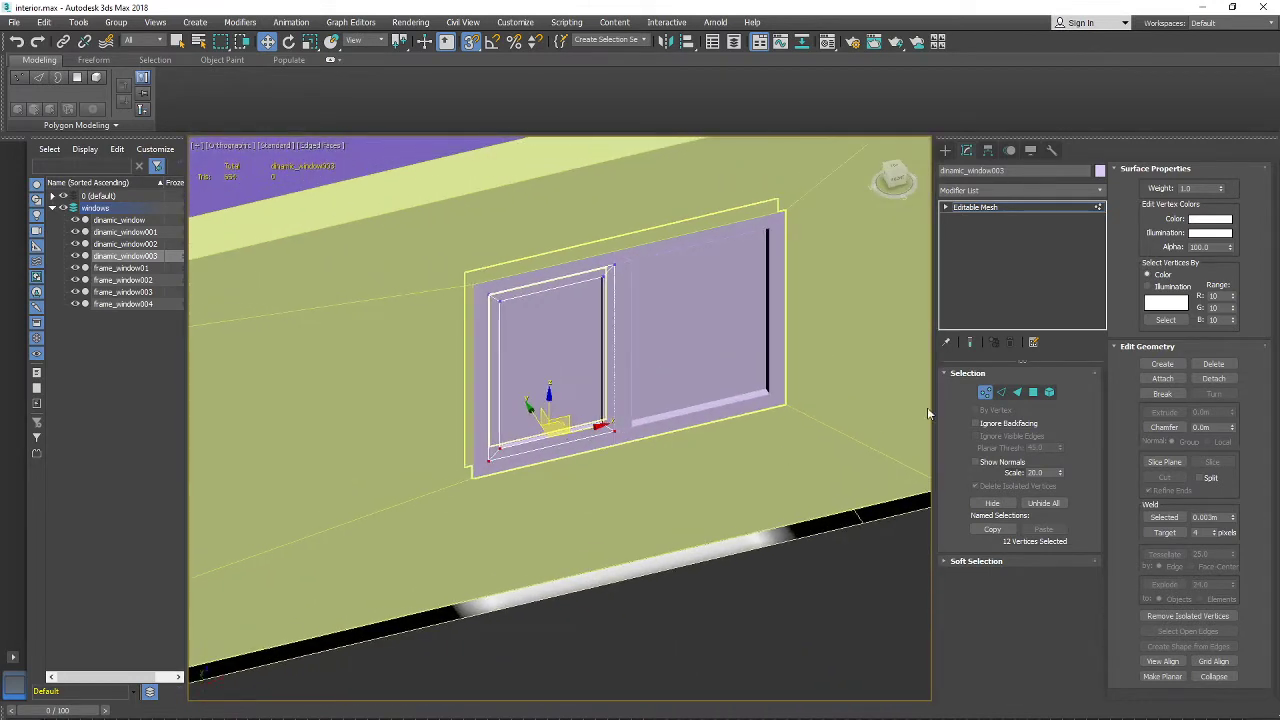
click(984, 392)
Step: Move the resized sash along Y into the frame's depth with snapping turned off
middle_drag(705, 402, 725, 467)
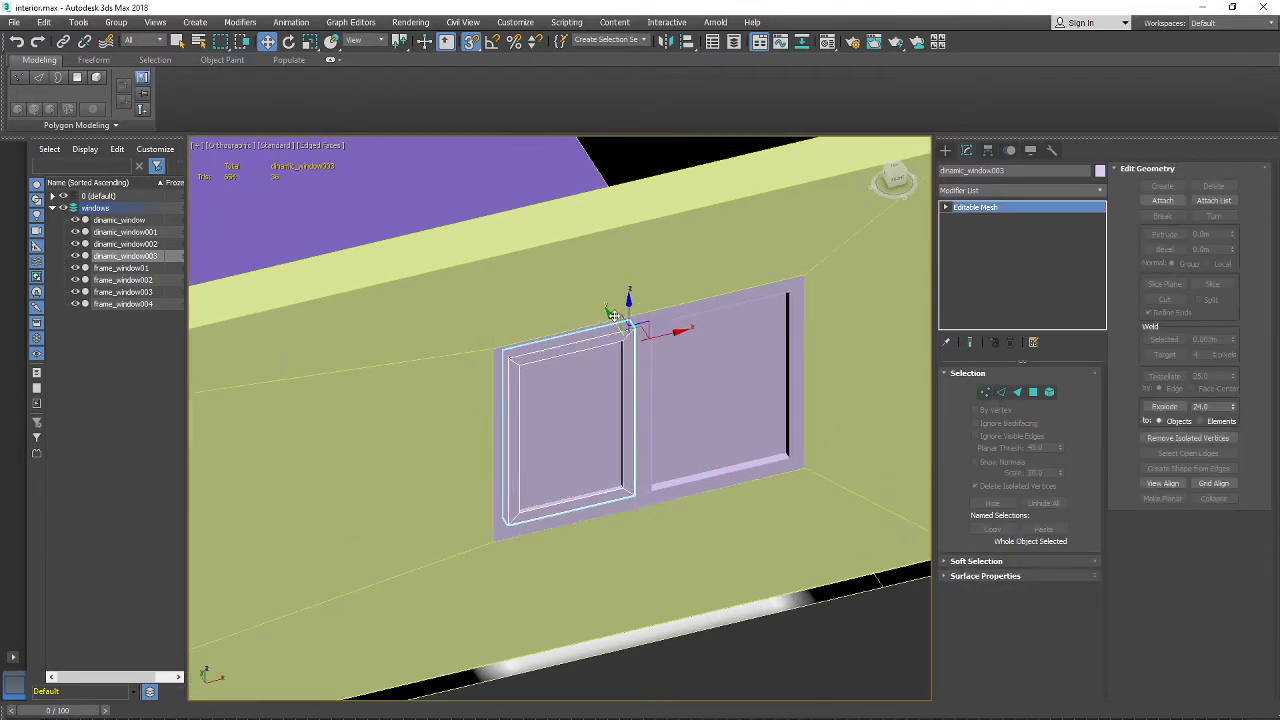
drag(612, 318, 607, 313)
alt+middle_drag(607, 313, 786, 286)
scroll(497, 436, up, 3)
alt+middle_drag(497, 436, 569, 494)
alt+middle_drag(715, 471, 831, 449)
drag(765, 316, 753, 320)
alt+middle_drag(750, 320, 663, 344)
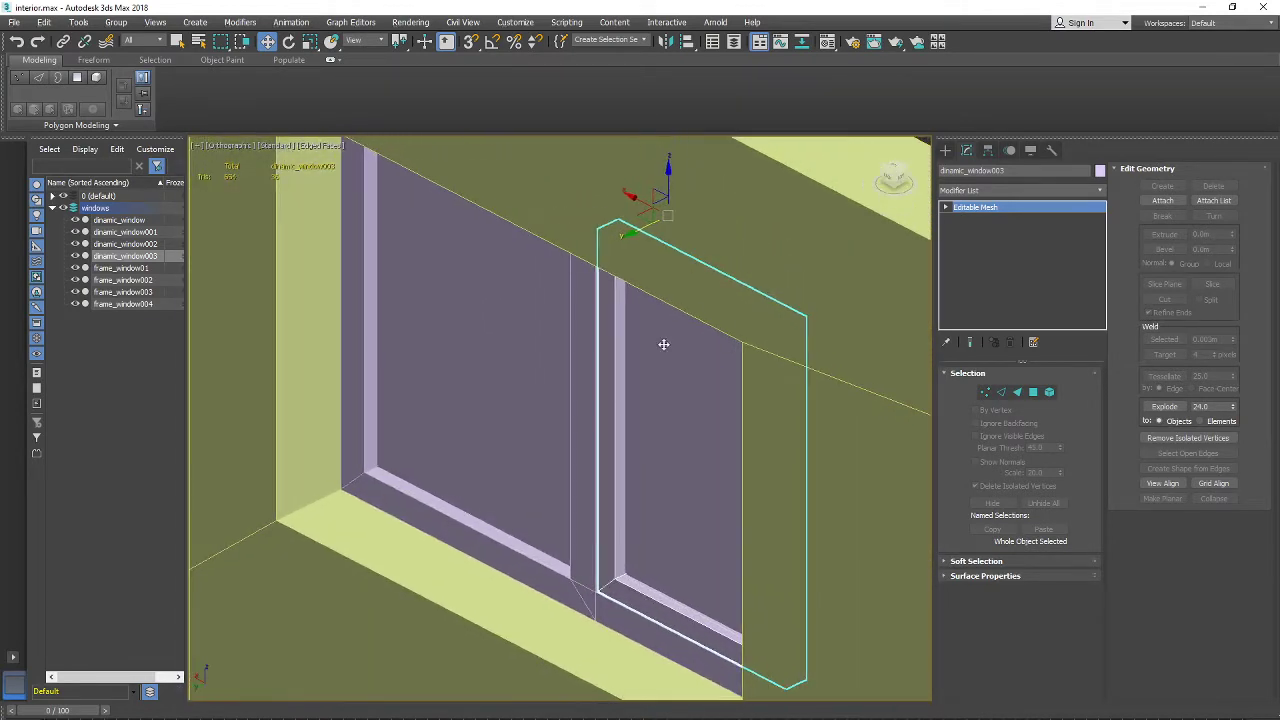
alt+middle_drag(640, 229, 560, 222)
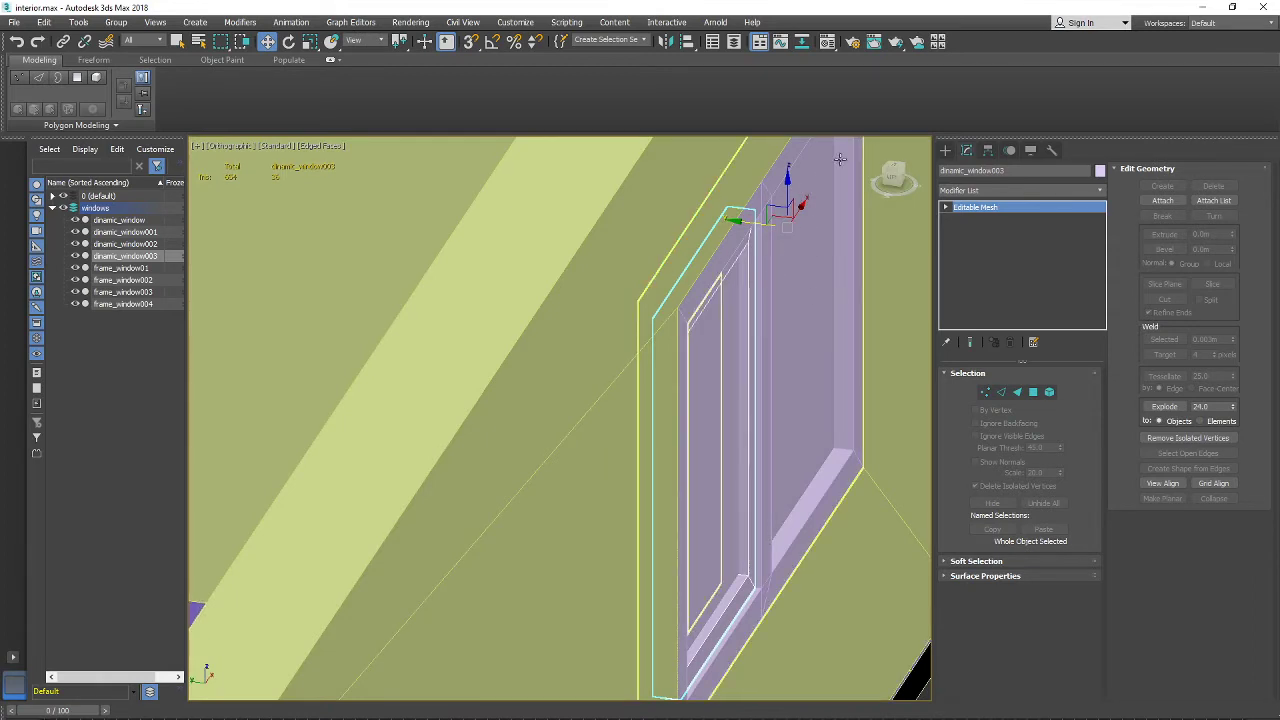
alt+middle_drag(838, 193, 920, 142)
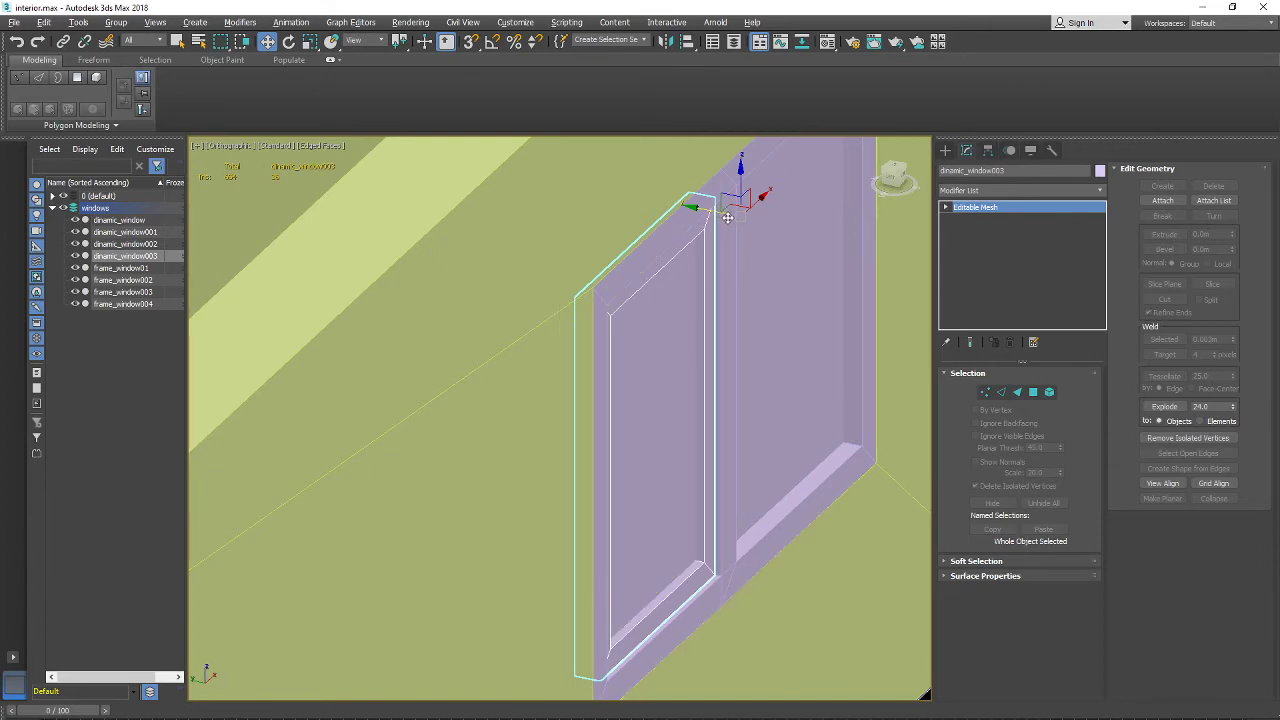
alt+middle_drag(727, 218, 640, 244)
Step: Try to swing the sash open by rotating it about its current pivot, and undo the rotation
click(288, 41)
mouse_move(520, 240)
alt+middle_down()
mouse_move(534, 220)
mouse_move(512, 258)
alt+middle_up()
drag(512, 258, 508, 240)
alt+middle_drag(508, 240, 640, 240)
key(ctrl+z)
Step: Snap only the sash's pivot to its upper corner beside the mullion, and leave pivot editing
click(987, 150)
scroll(611, 201, up, 5)
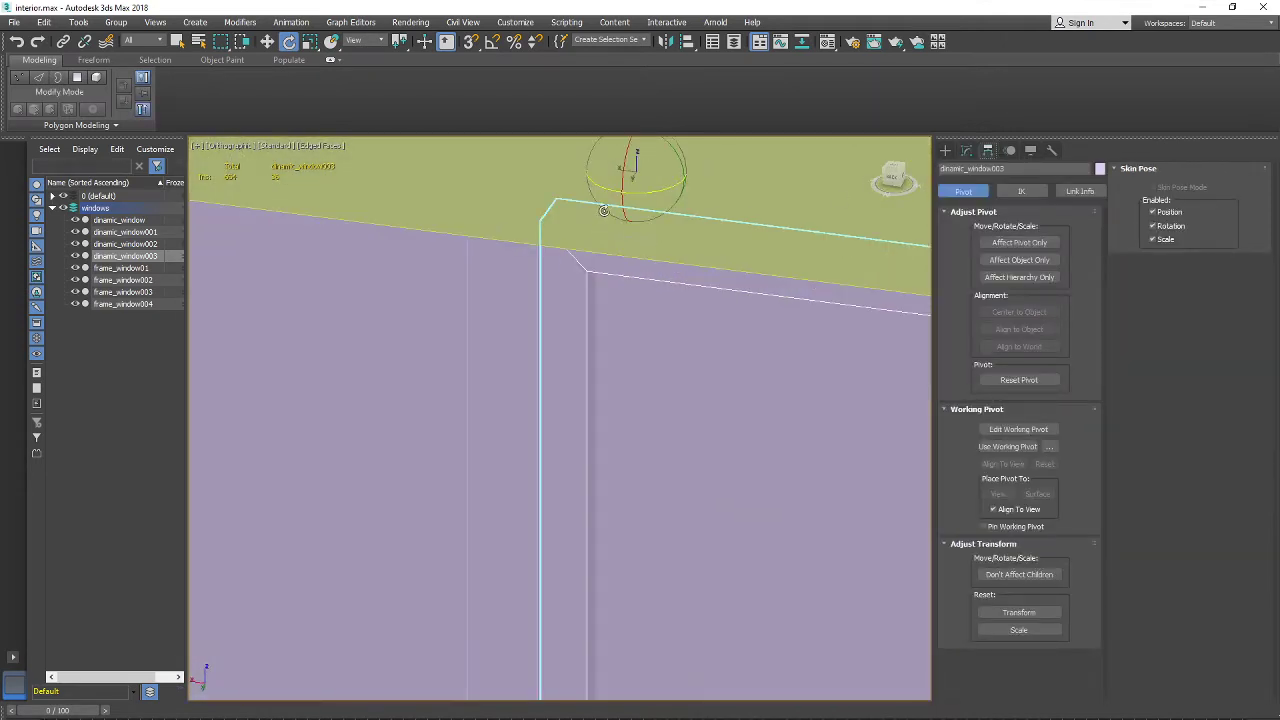
key(F3)
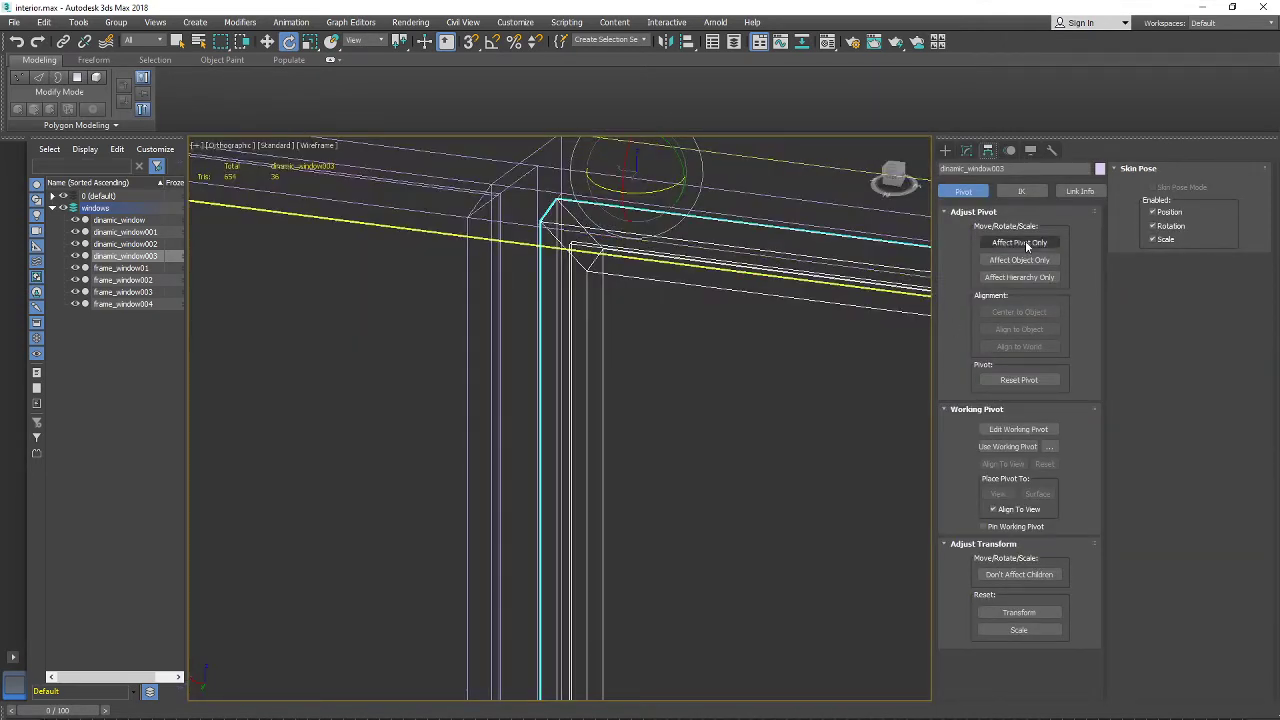
click(1020, 242)
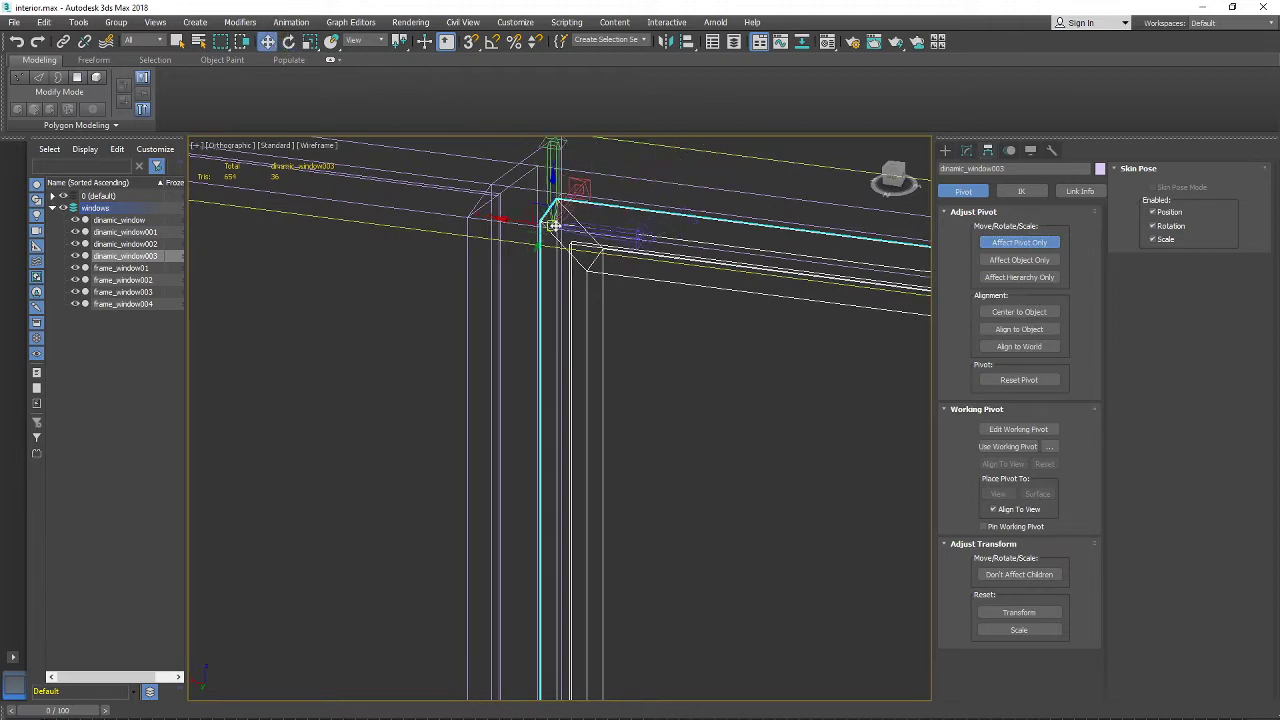
key(F3)
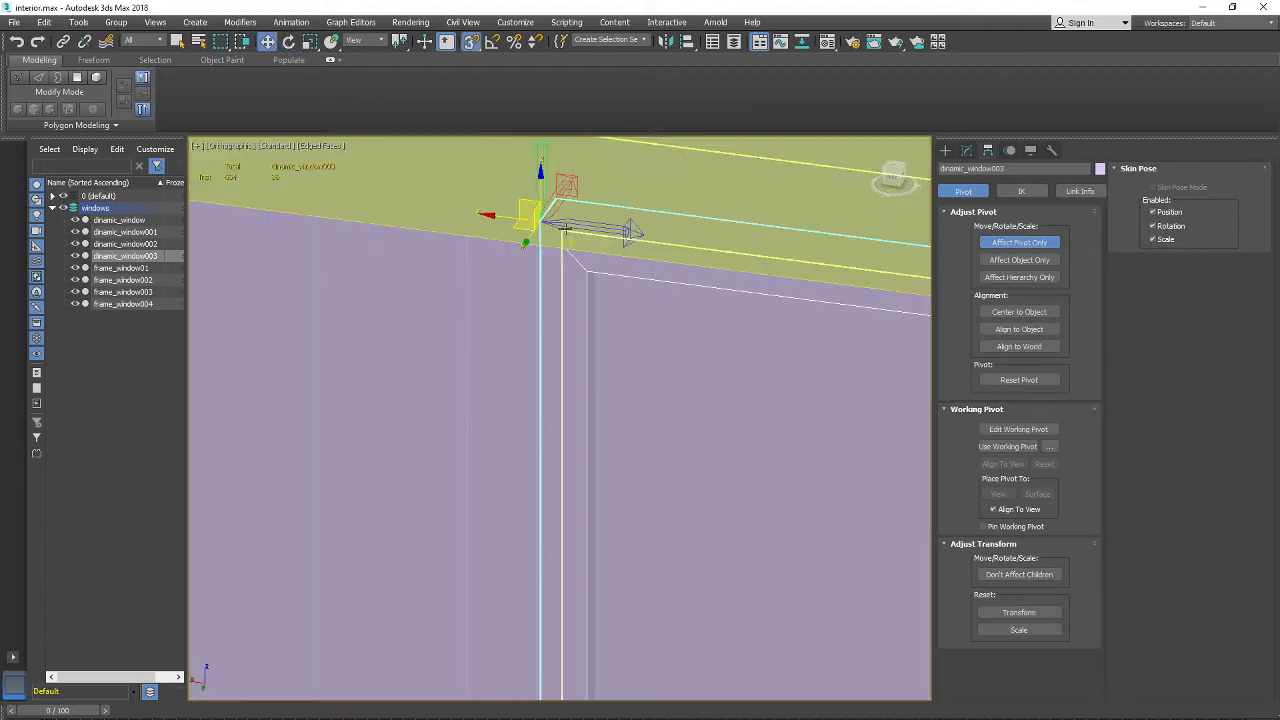
scroll(577, 227, down, 5)
mouse_move(606, 243)
alt+middle_down()
mouse_move(608, 212)
mouse_move(602, 254)
alt+middle_up()
scroll(602, 254, up, 2)
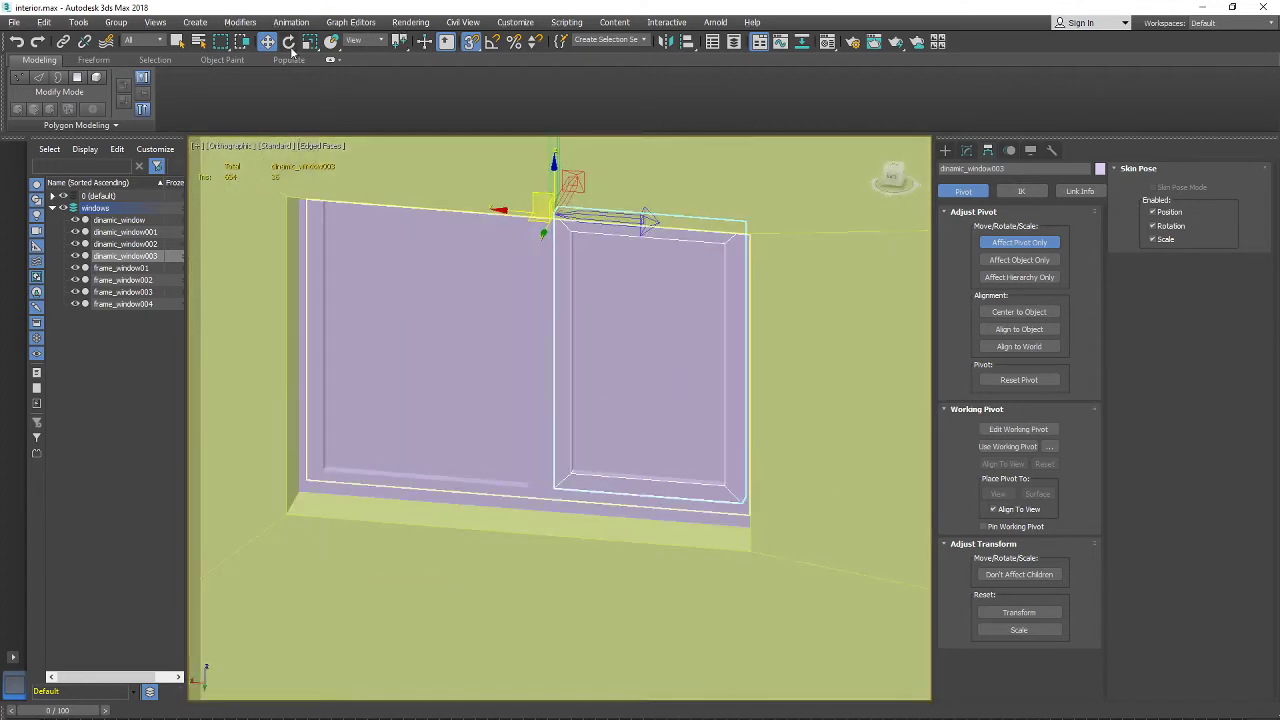
click(966, 150)
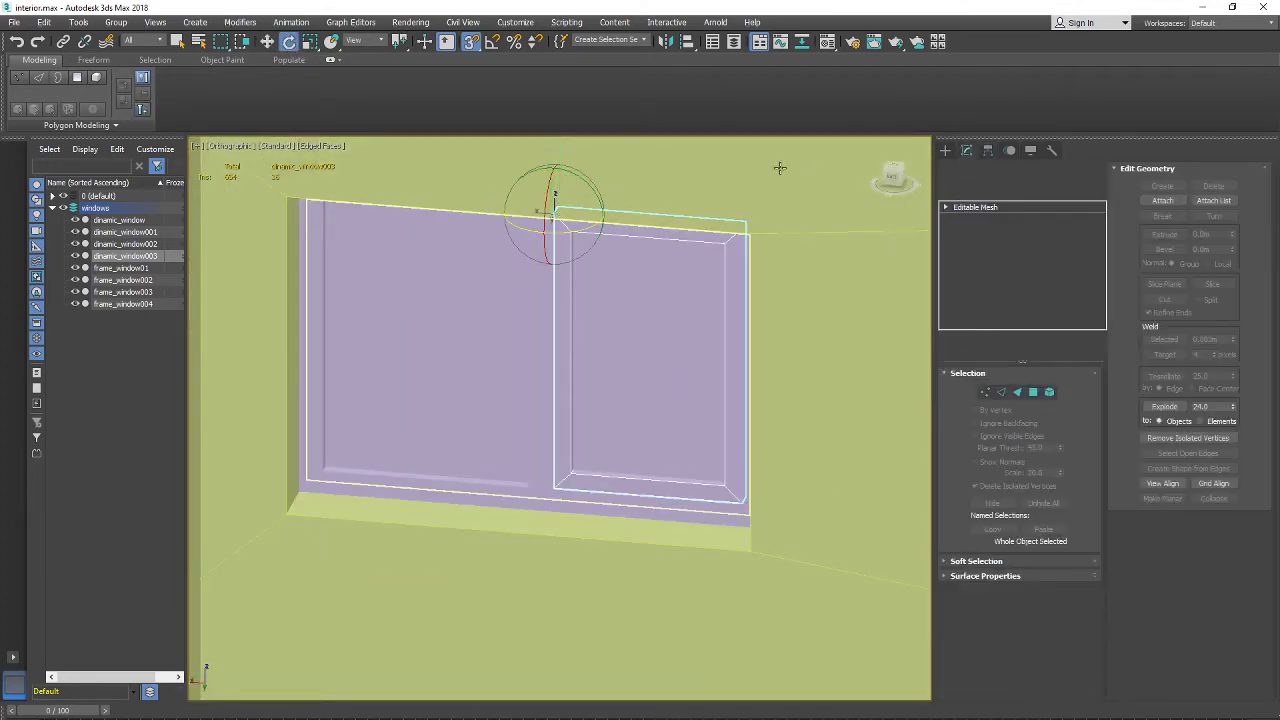
Step: Test the sash's swing about the vertical axis at the mullion-side pivot, and undo the rotation
drag(563, 235, 551, 289)
key(ctrl+z)
Step: Examine the fitted window from outside together with the remaining opening in the neighbouring outer wall
scroll(557, 304, down, 5)
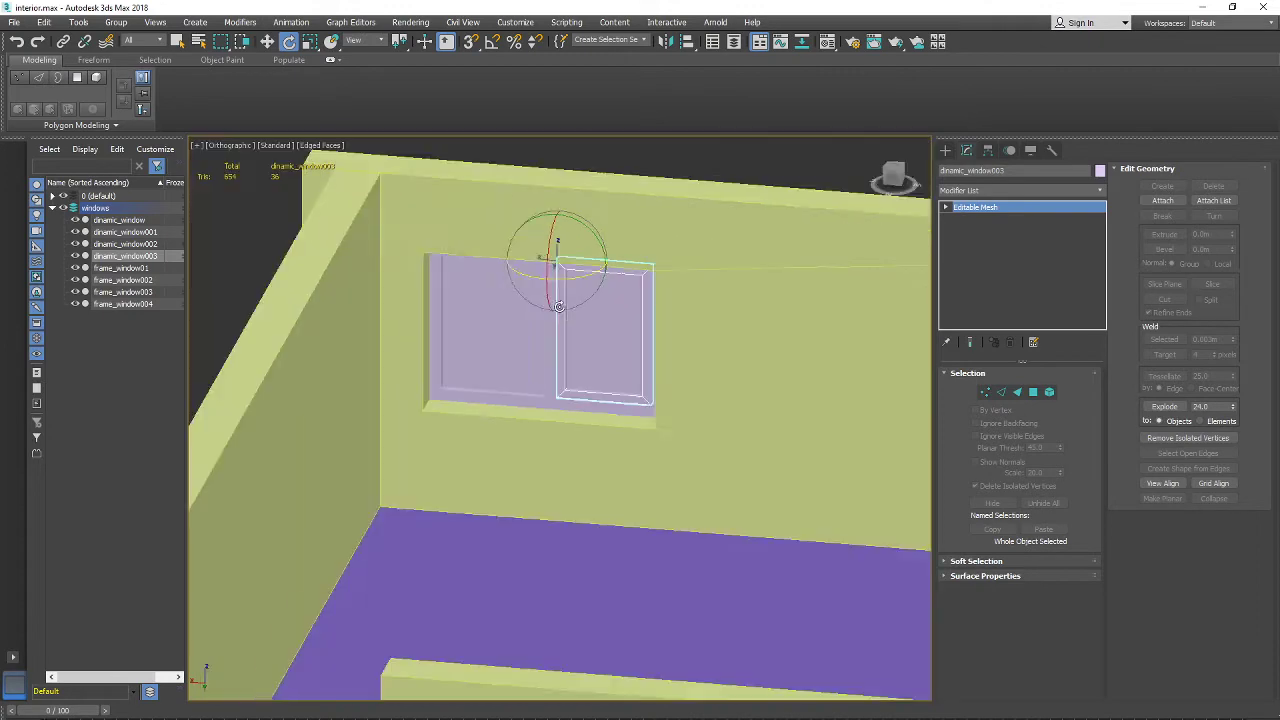
alt+middle_drag(558, 306, 702, 344)
scroll(815, 385, down, 5)
alt+middle_drag(815, 385, 858, 364)
middle_drag(858, 364, 689, 374)
scroll(600, 366, up, 3)
scroll(691, 326, up, 3)
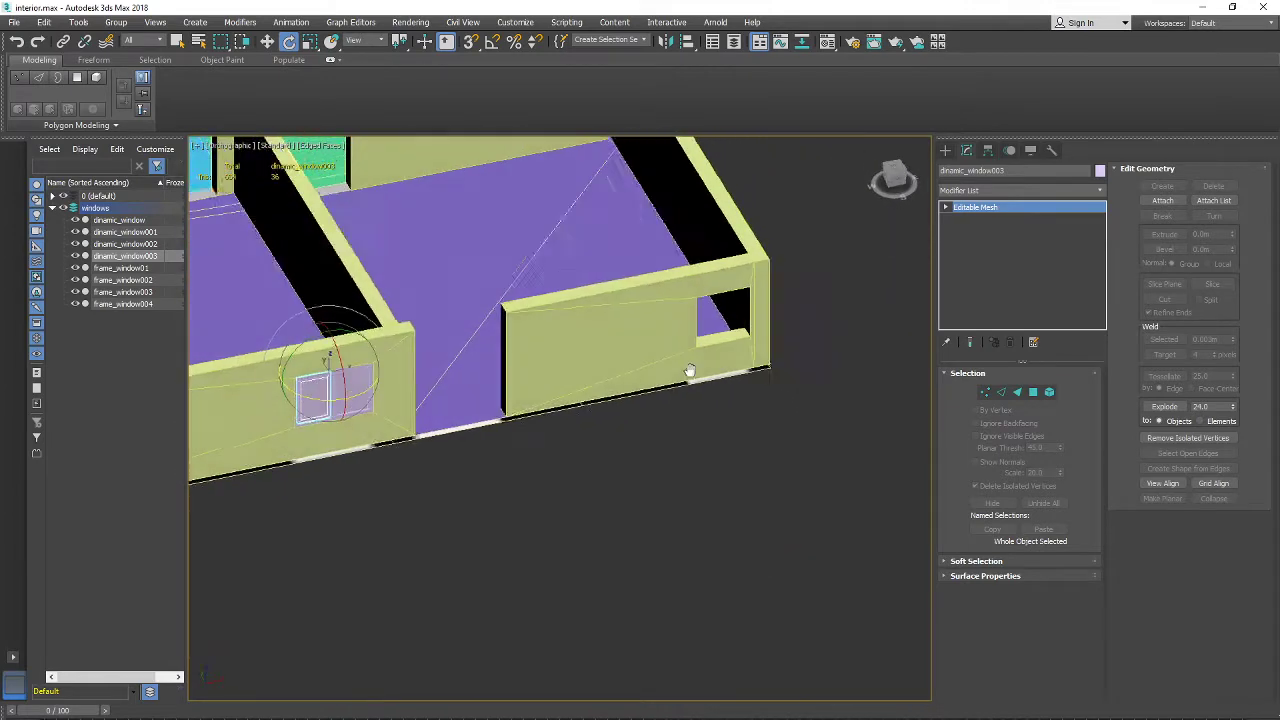
middle_drag(390, 343, 450, 352)
scroll(449, 353, up, 3)
alt+middle_drag(446, 360, 439, 370)
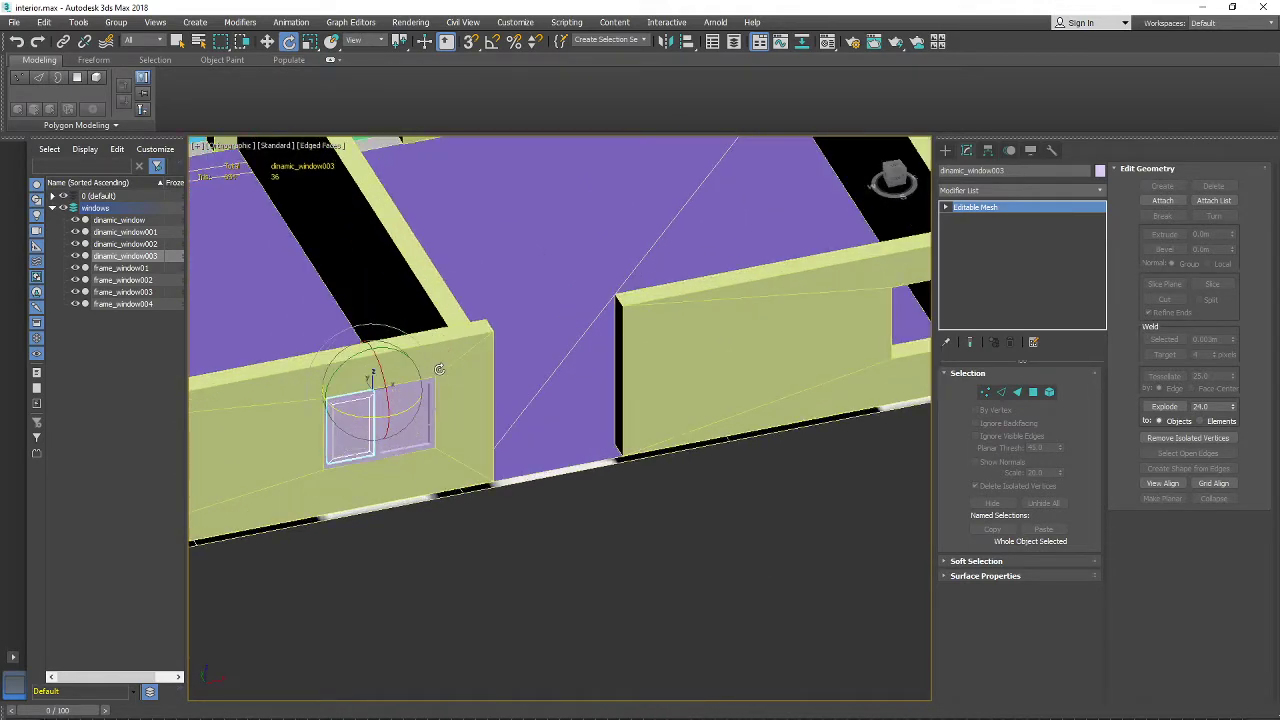
Step: Select frame_window004, check its wide pane at element level, and return to object level
click(391, 453)
middle_drag(552, 438, 624, 467)
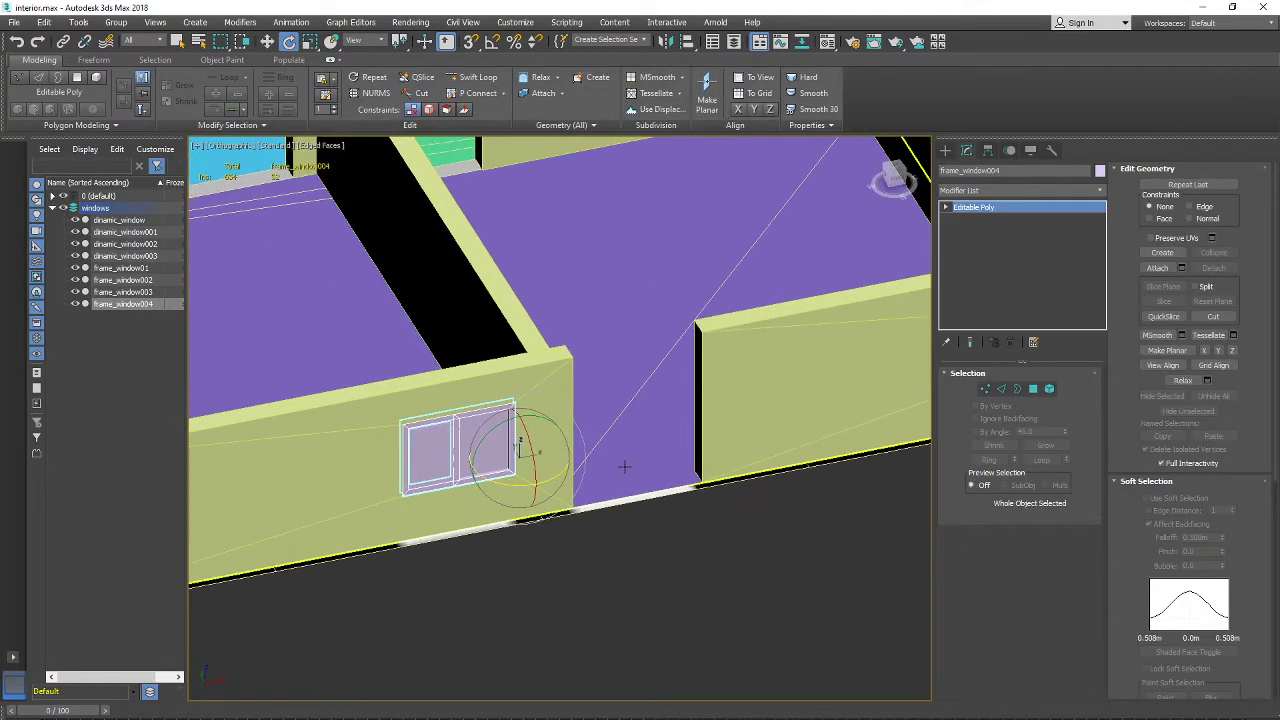
click(1049, 389)
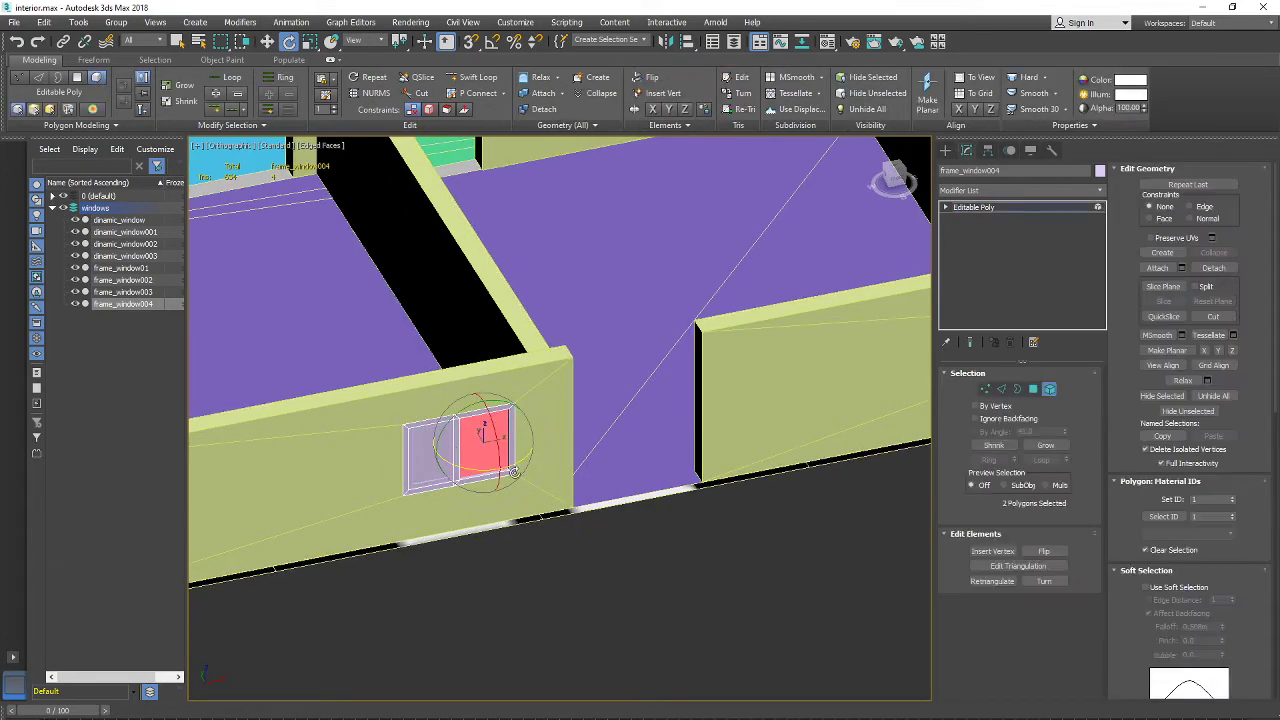
key(z)
click(1048, 389)
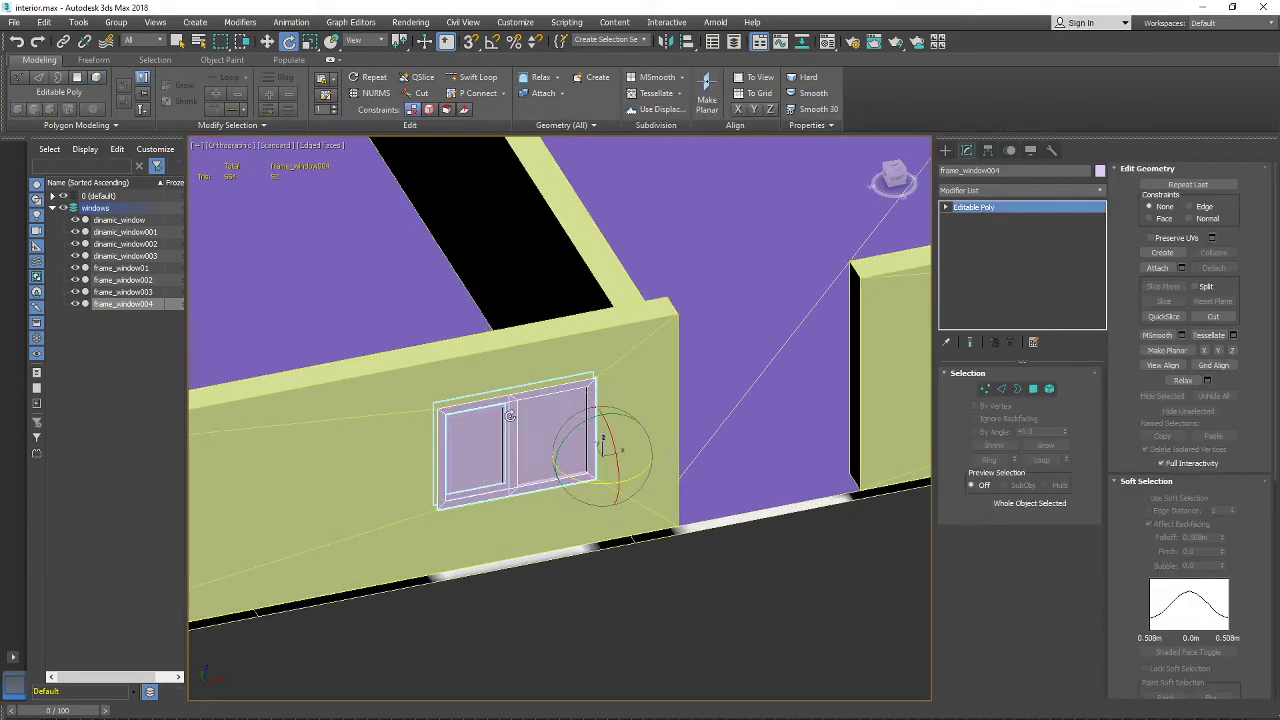
Step: Copy frame_window004 together with its sash dinamic_window003 to the remaining opening in the neighbouring outer wall
ctrl+click(492, 420)
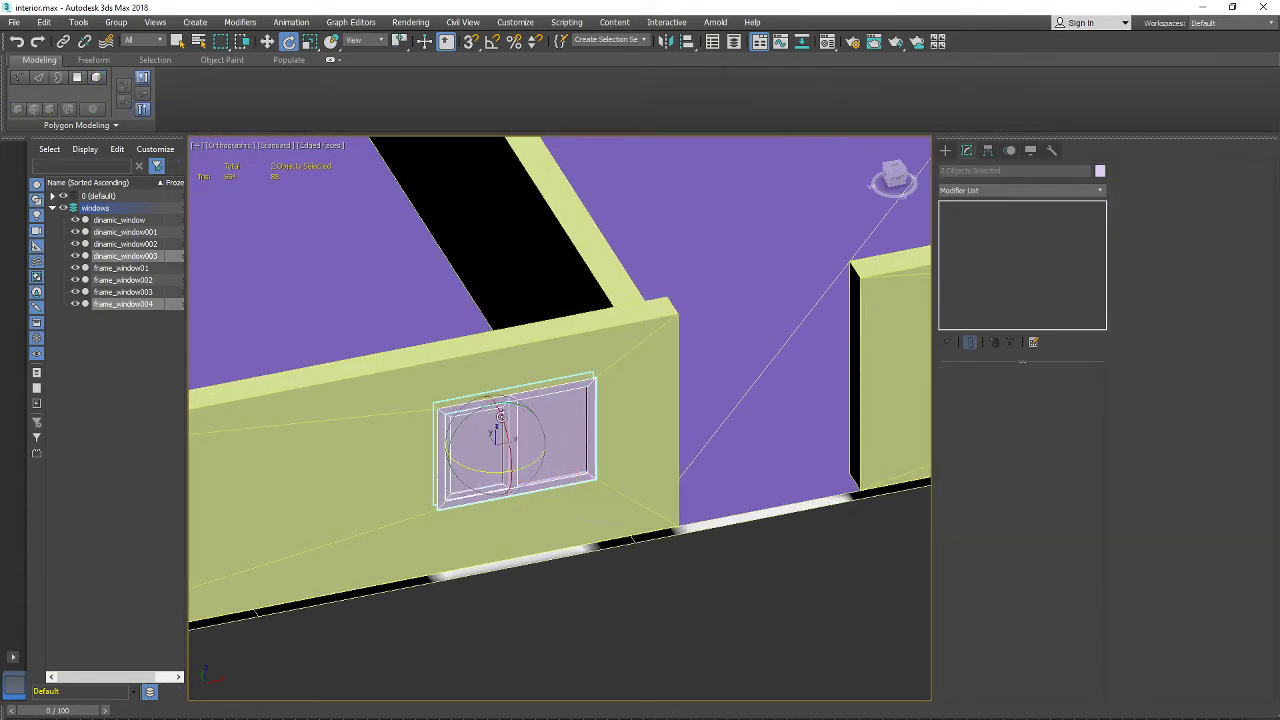
click(267, 41)
scroll(523, 309, down, 5)
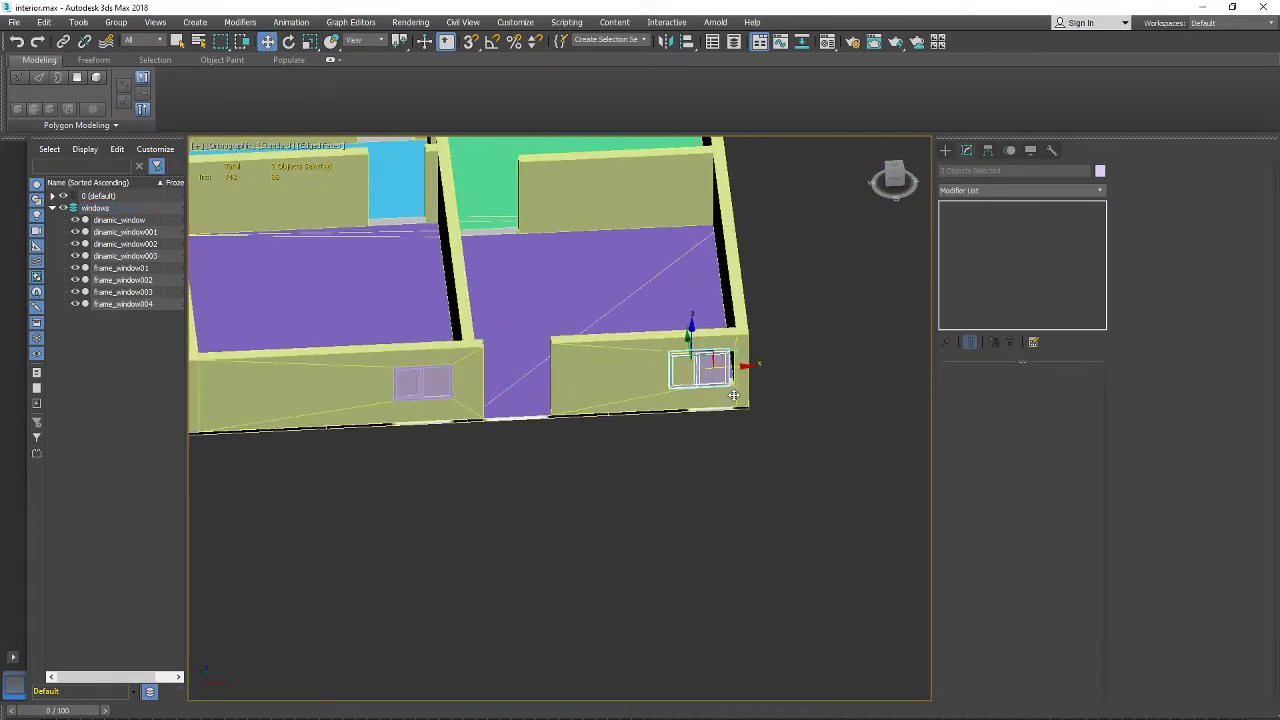
shift+drag(733, 395, 724, 392)
click(643, 462)
key(z)
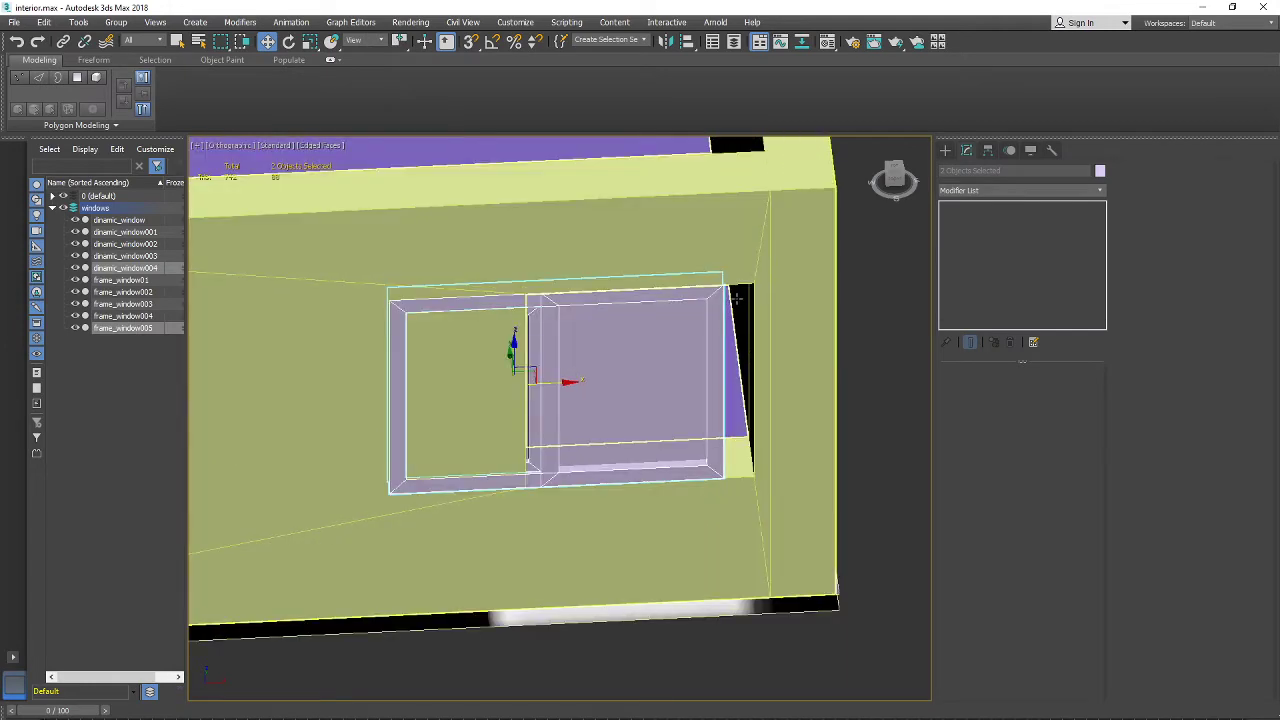
Step: Snap the copied window's outer lower corner, with frame and sash moved together, onto the matching corner of the wall opening
scroll(710, 345, up, 2)
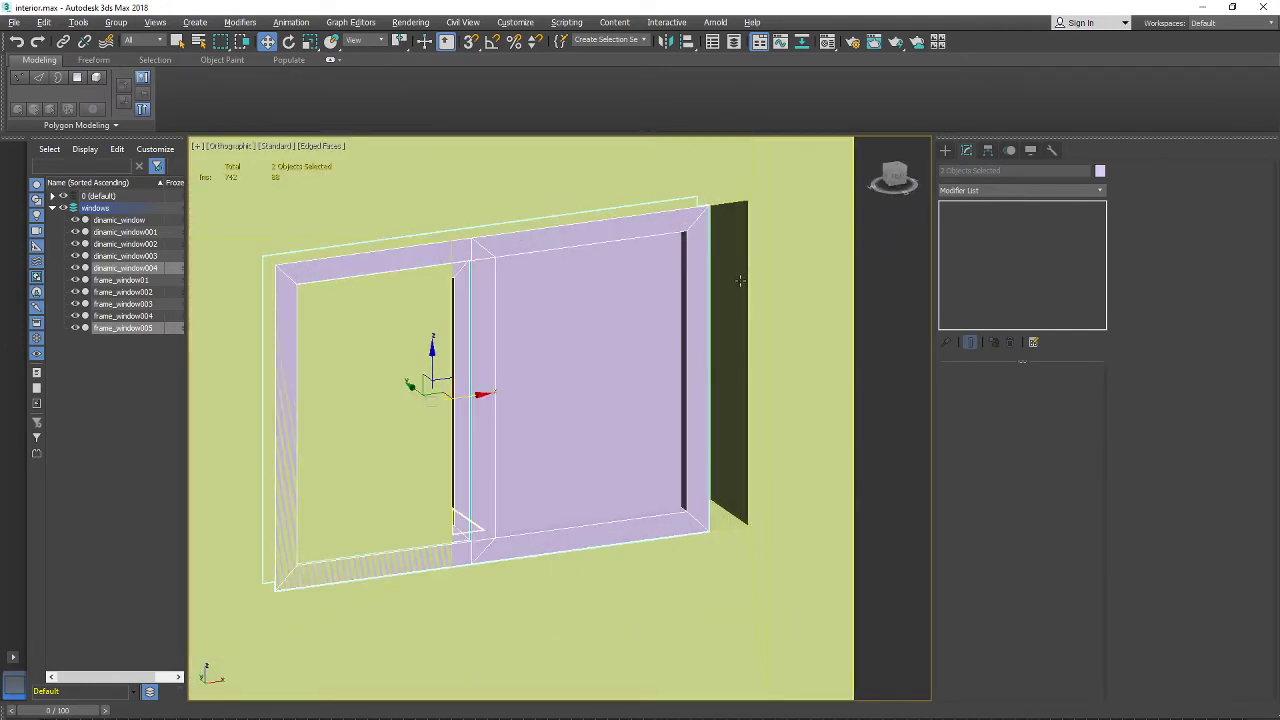
alt+middle_drag(708, 535, 714, 560)
scroll(700, 457, up, 3)
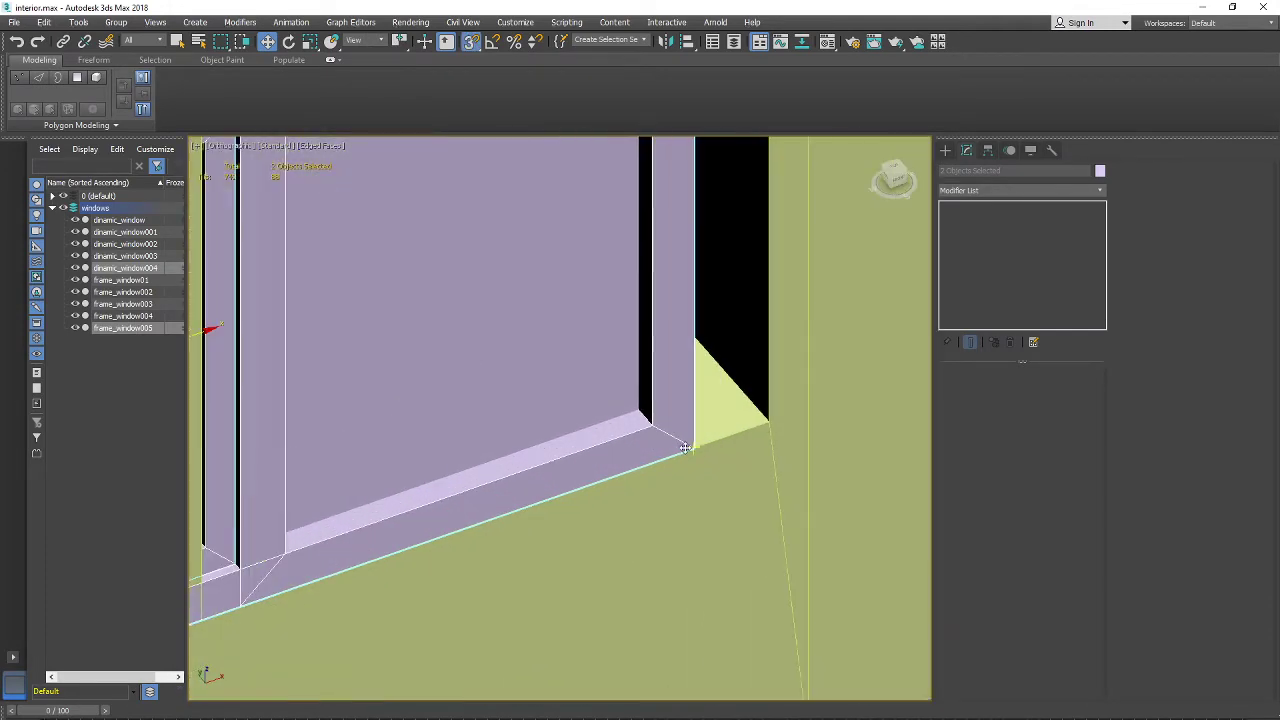
drag(694, 448, 769, 422)
scroll(765, 421, down, 4)
alt+middle_drag(723, 437, 438, 212)
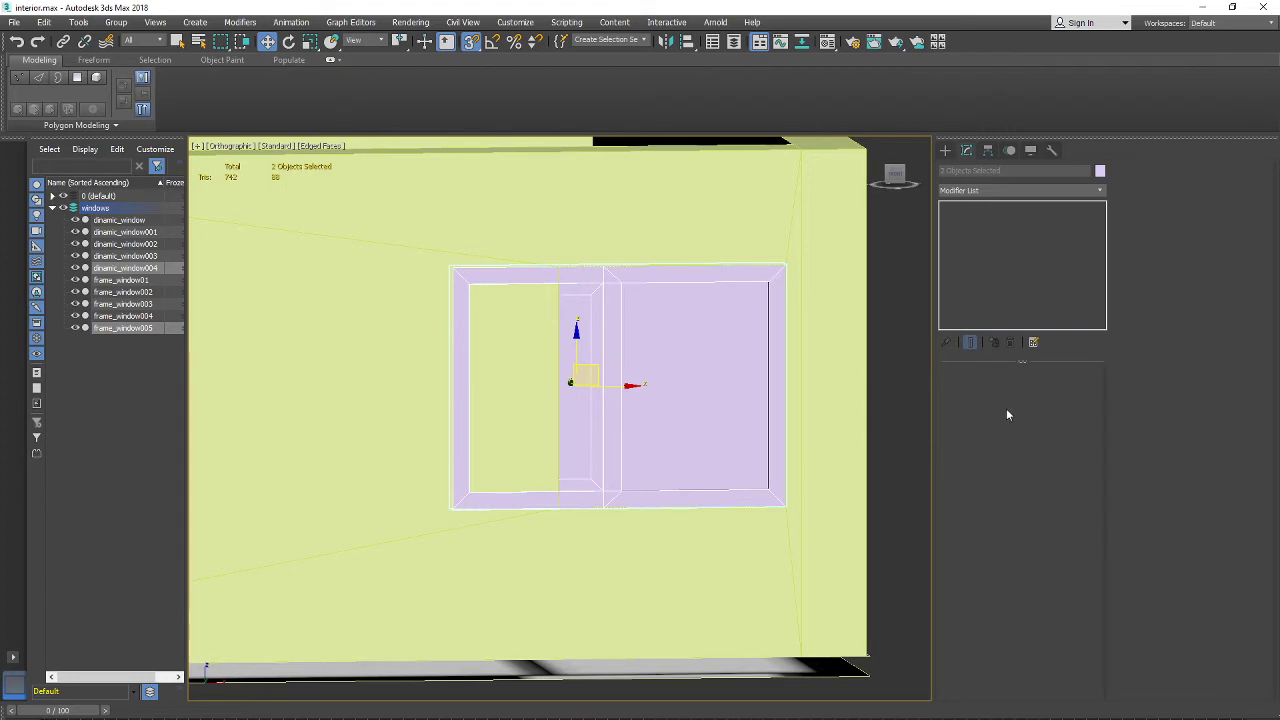
Step: Select only the copied frame, frame_window005, in the newly fitted window
click(751, 381)
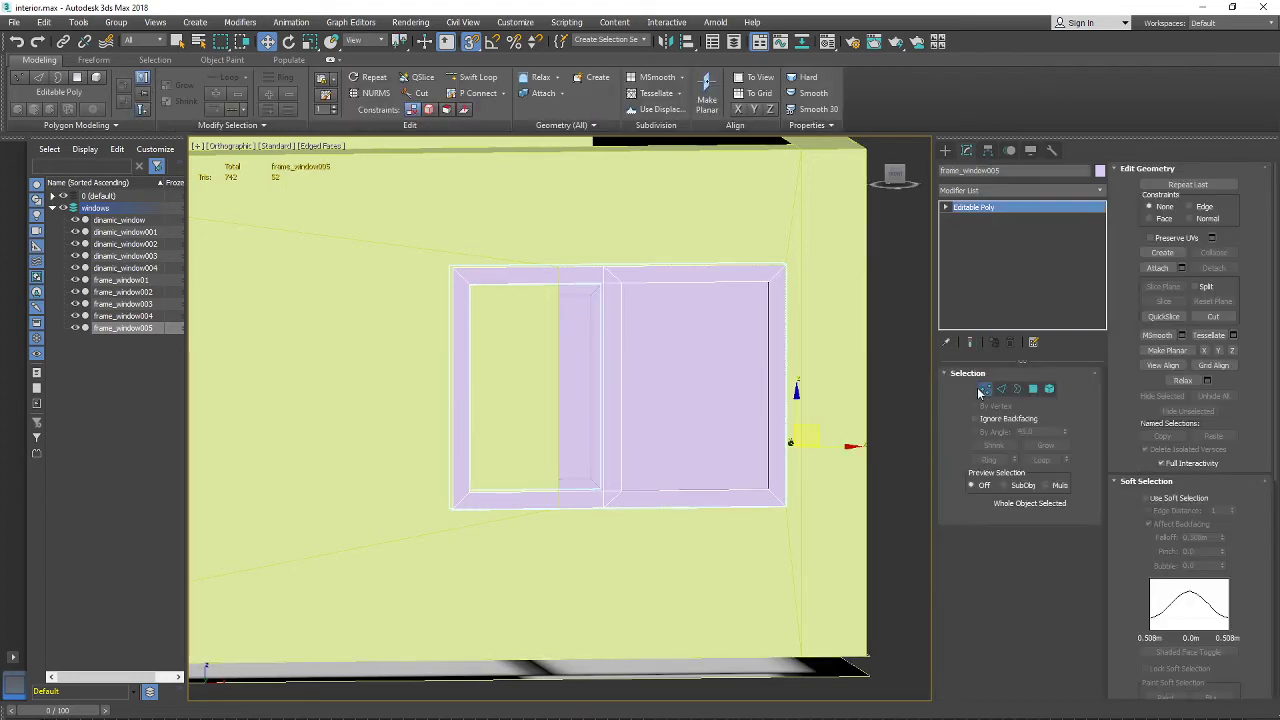
Step: Narrow frame_window005 to its wall opening by moving the vertices of its side bar and mullion inward along the wall
click(984, 389)
drag(391, 225, 682, 618)
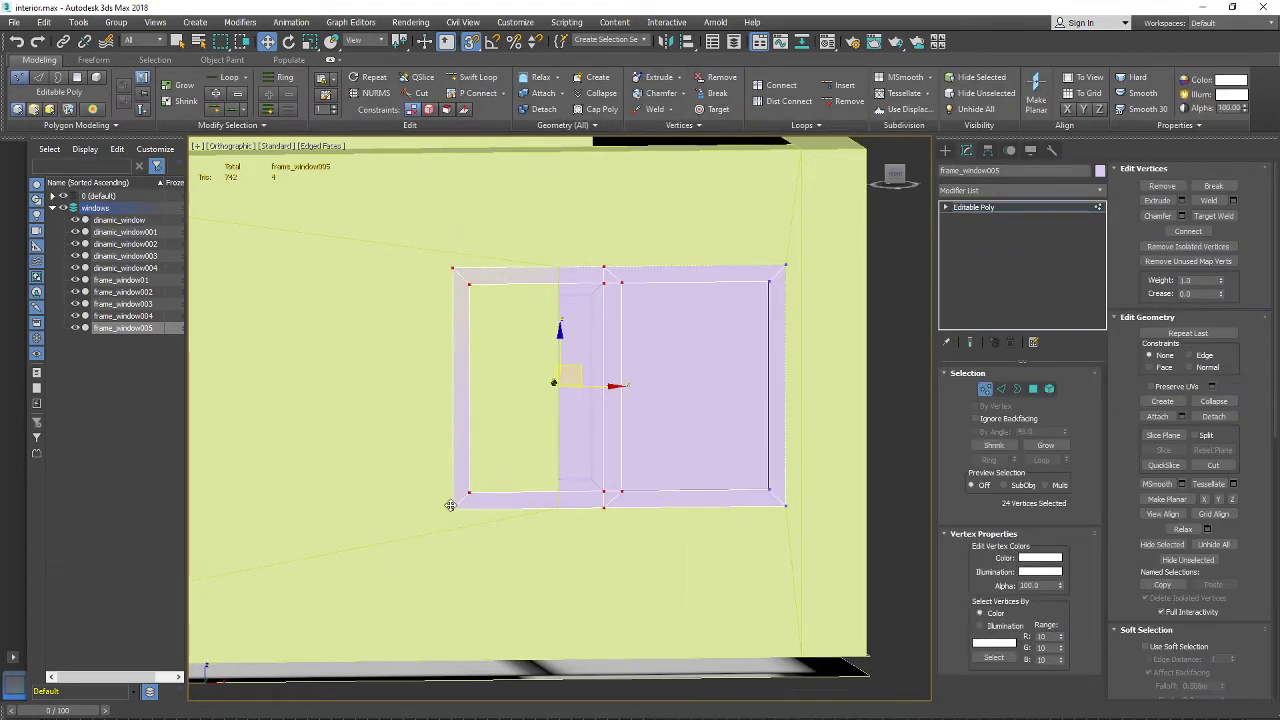
drag(450, 505, 556, 505)
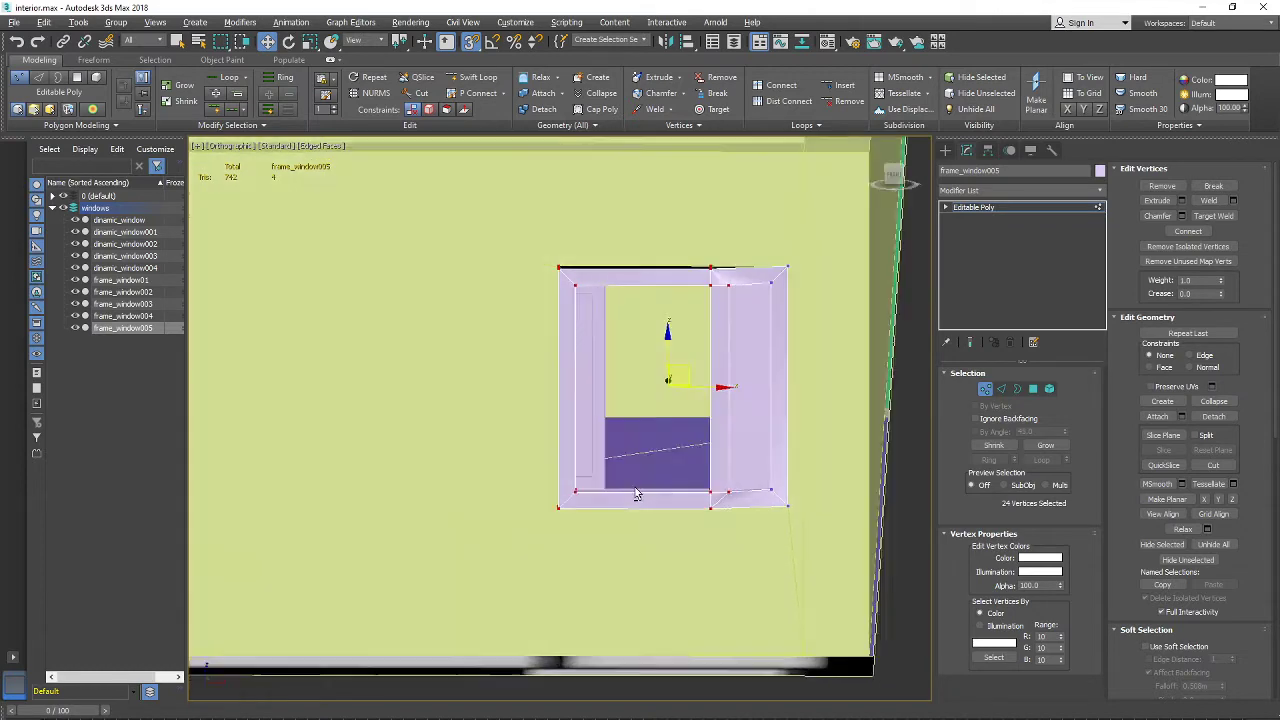
alt+middle_drag(637, 493, 703, 503)
scroll(703, 500, up, 4)
alt+middle_drag(443, 473, 513, 470)
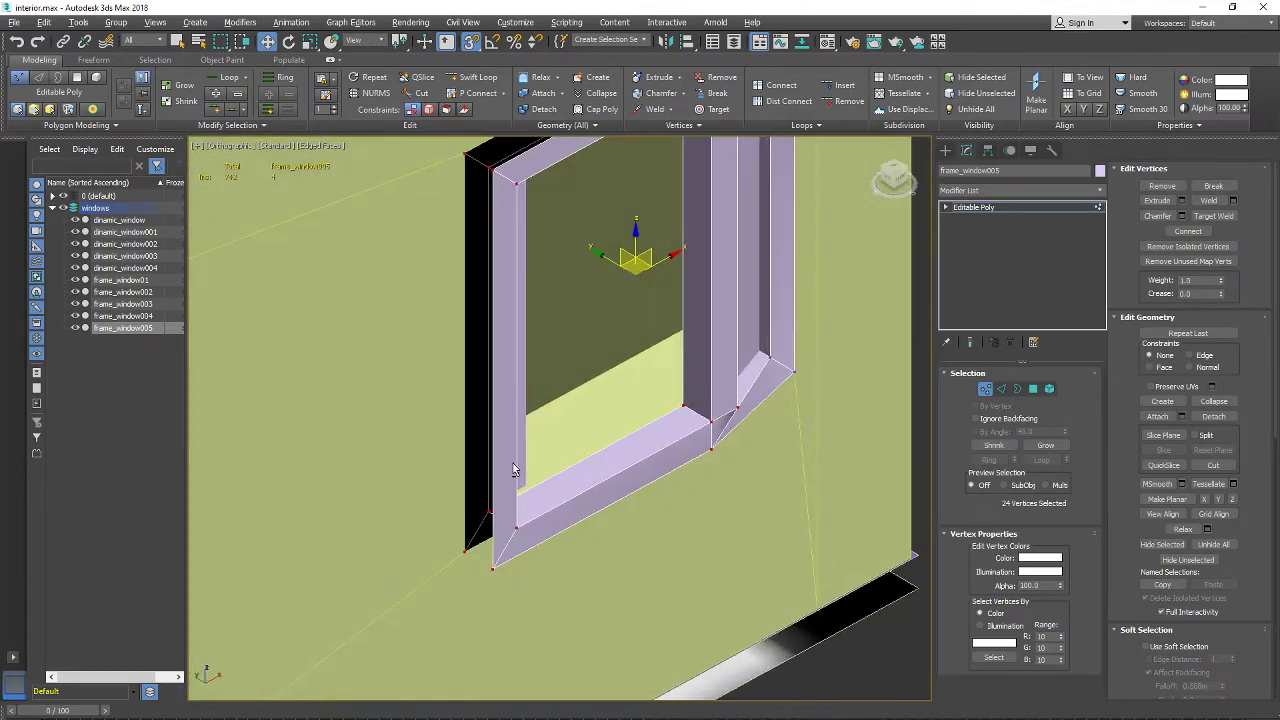
alt+middle_drag(494, 568, 638, 307)
scroll(630, 380, down, 2)
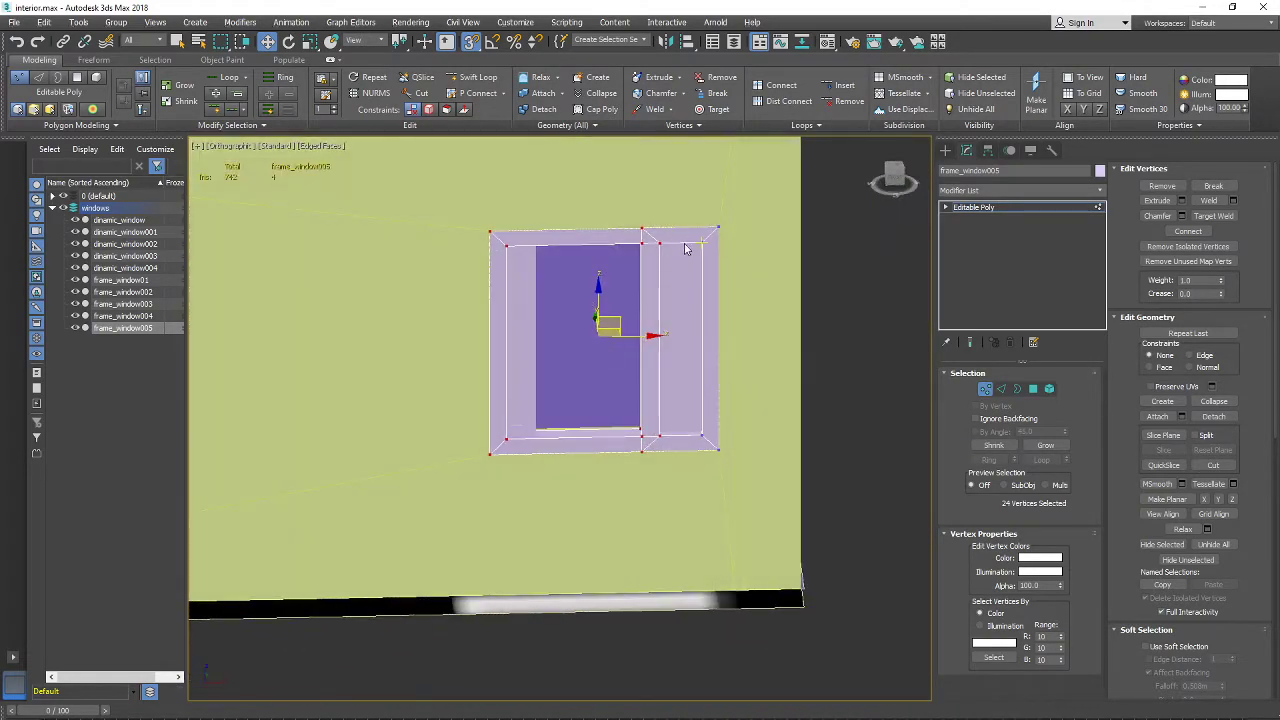
alt+middle_drag(677, 412, 917, 385)
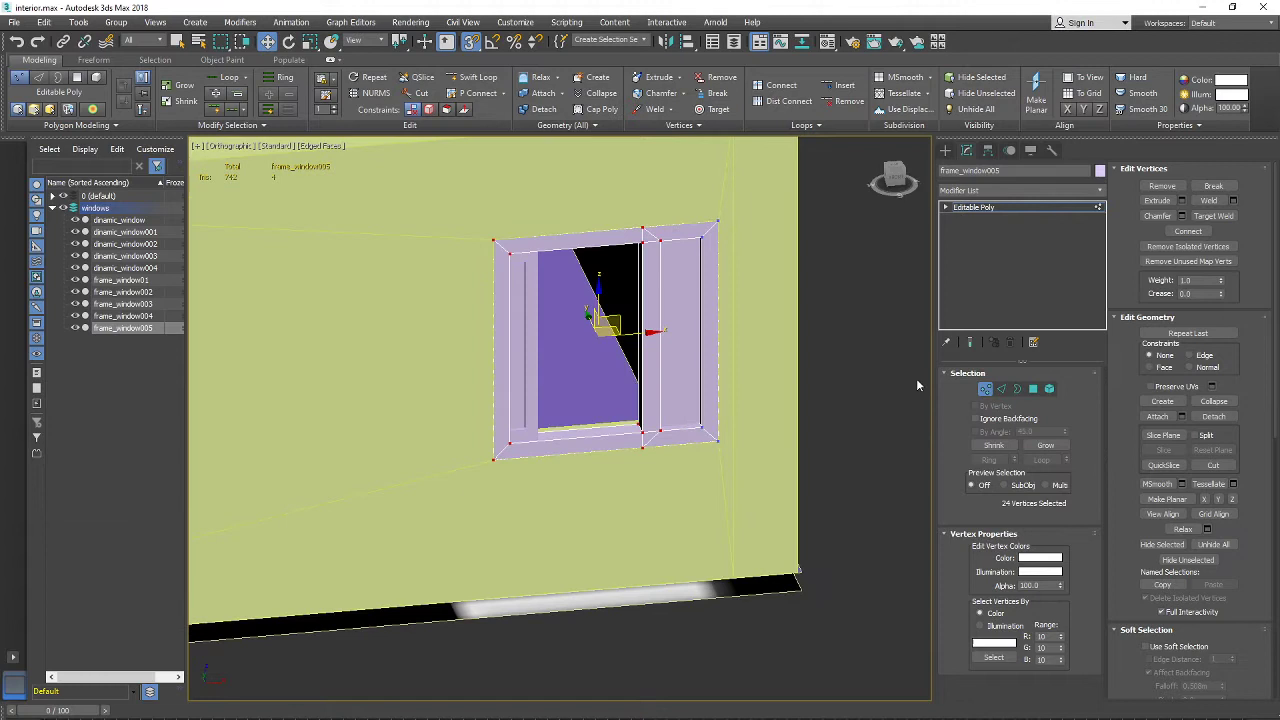
click(986, 390)
Step: Snap the dinamic_window004 sash against the mullion of the narrowed frame and adjust its depth within the frame
click(525, 385)
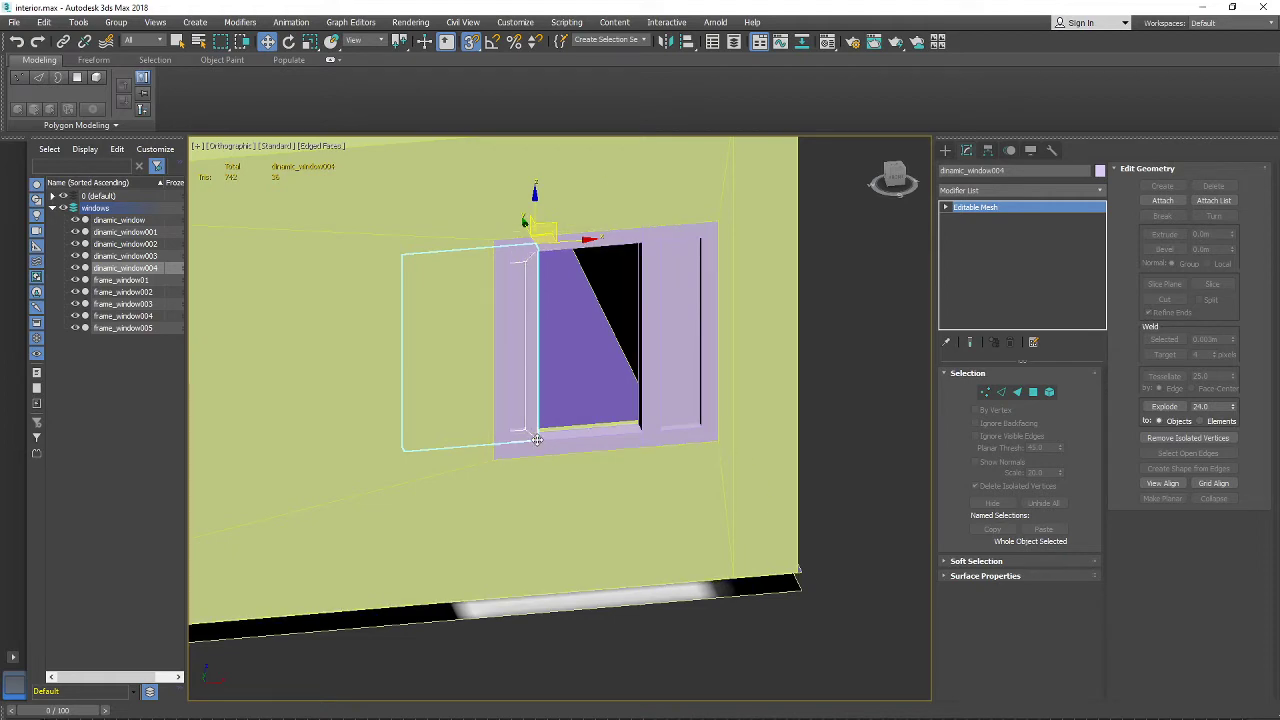
drag(537, 440, 639, 430)
alt+middle_drag(638, 388, 629, 358)
alt+middle_drag(843, 410, 626, 325)
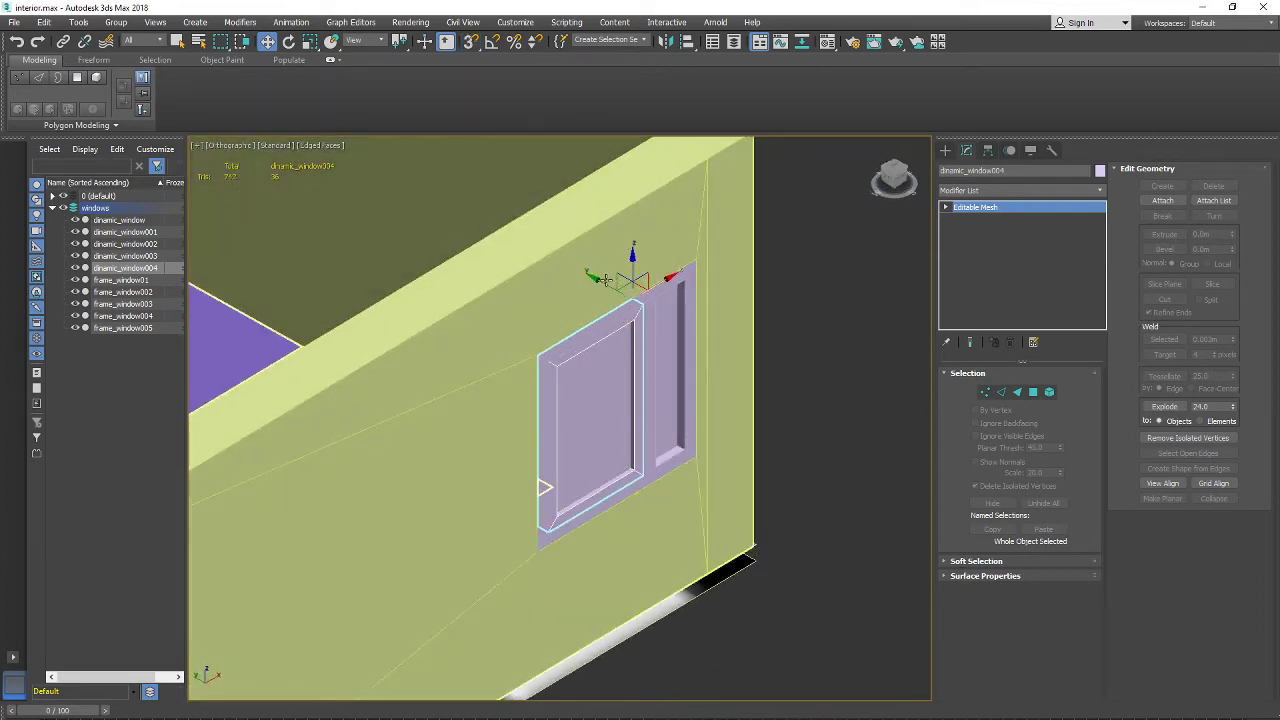
drag(606, 279, 603, 284)
Step: Move frame_window005 together with its sash dinamic_window004 inward into the wall opening
ctrl+click(651, 444)
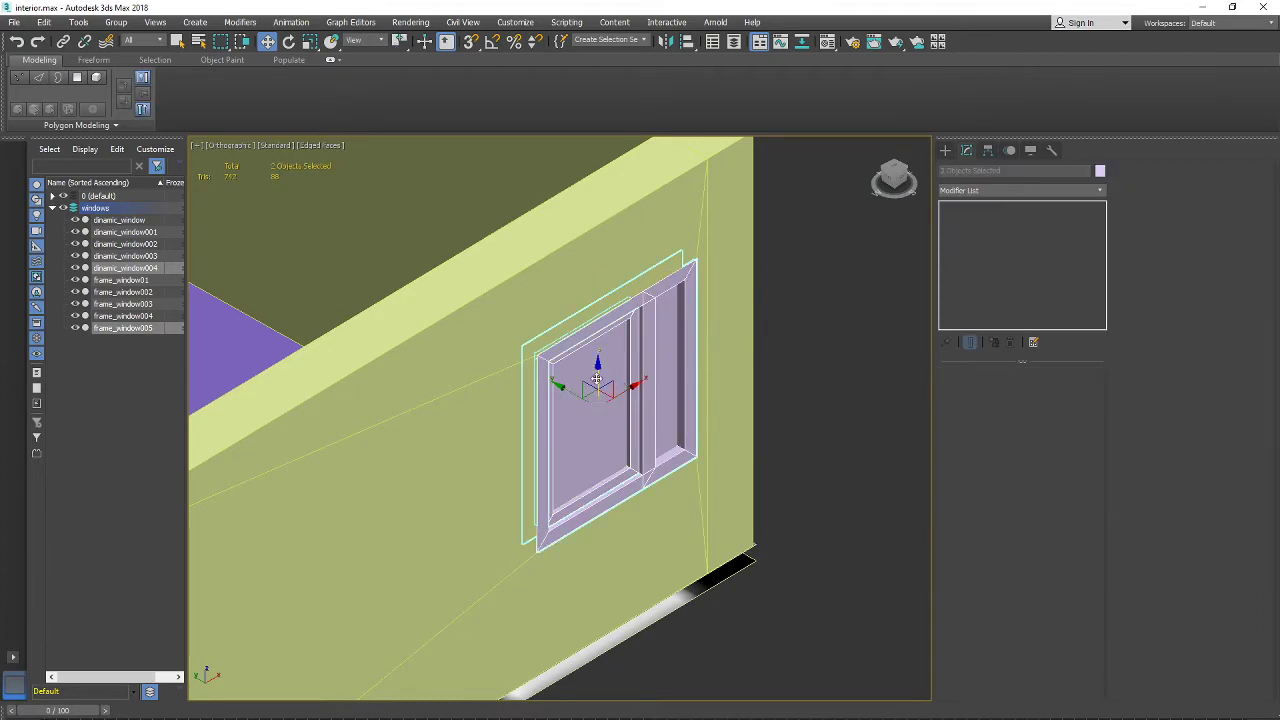
mouse_move(570, 388)
alt+middle_down()
mouse_move(706, 406)
mouse_move(564, 404)
alt+middle_up()
drag(561, 428, 551, 436)
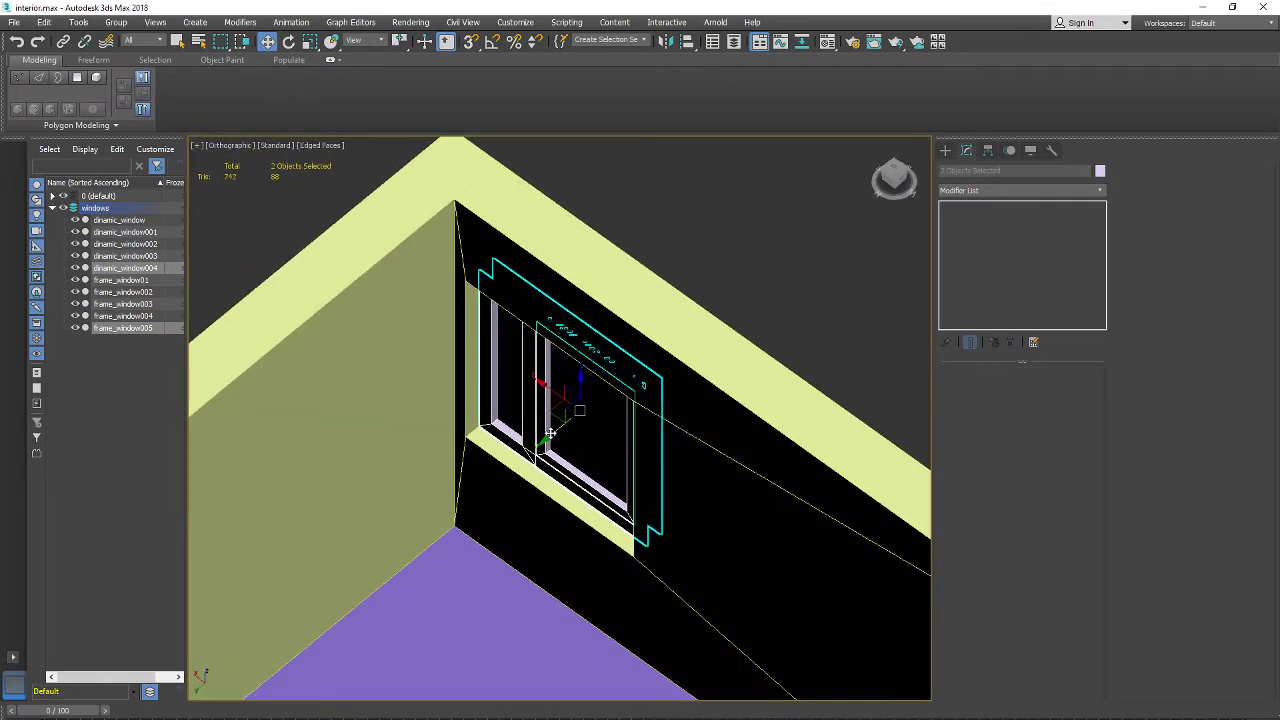
Step: Select frame_window004 and its sash dinamic_window003 across the doorway and recess them together into their wall opening
scroll(552, 434, down, 4)
alt+middle_drag(570, 430, 503, 400)
middle_drag(503, 400, 720, 306)
scroll(720, 306, down, 2)
middle_drag(445, 447, 521, 419)
scroll(527, 427, up, 8)
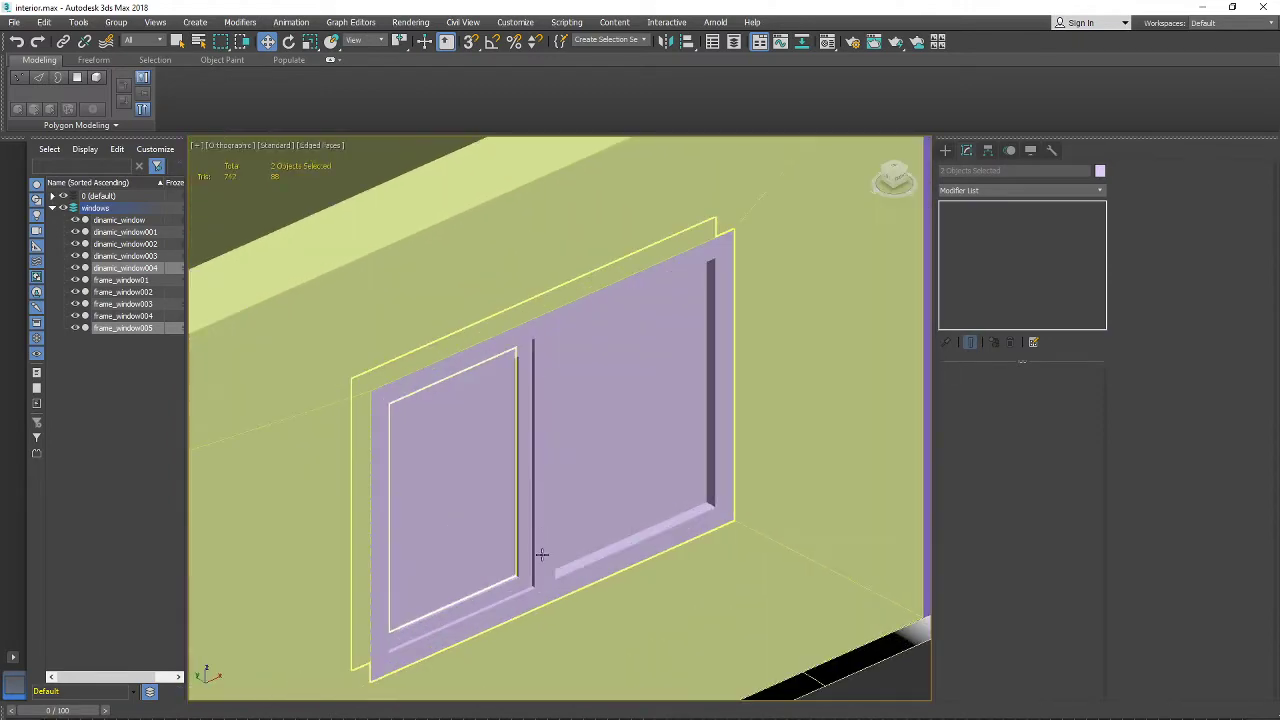
click(462, 466)
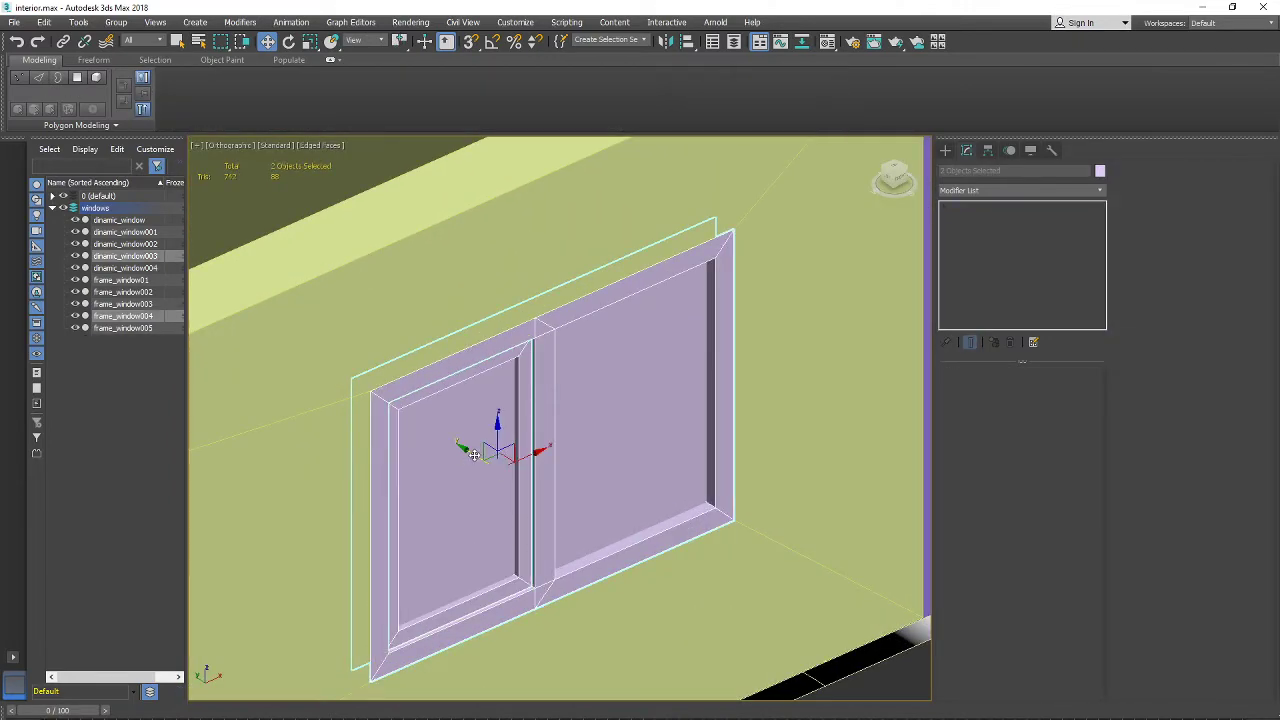
scroll(474, 455, down, 8)
Step: Try rotating the dinamic_window004 sash about its vertical hinge edge
alt+middle_drag(480, 440, 544, 356)
alt+middle_drag(544, 356, 500, 508)
scroll(668, 429, up, 3)
click(669, 430)
scroll(581, 358, up, 5)
scroll(500, 508, up, 3)
click(499, 510)
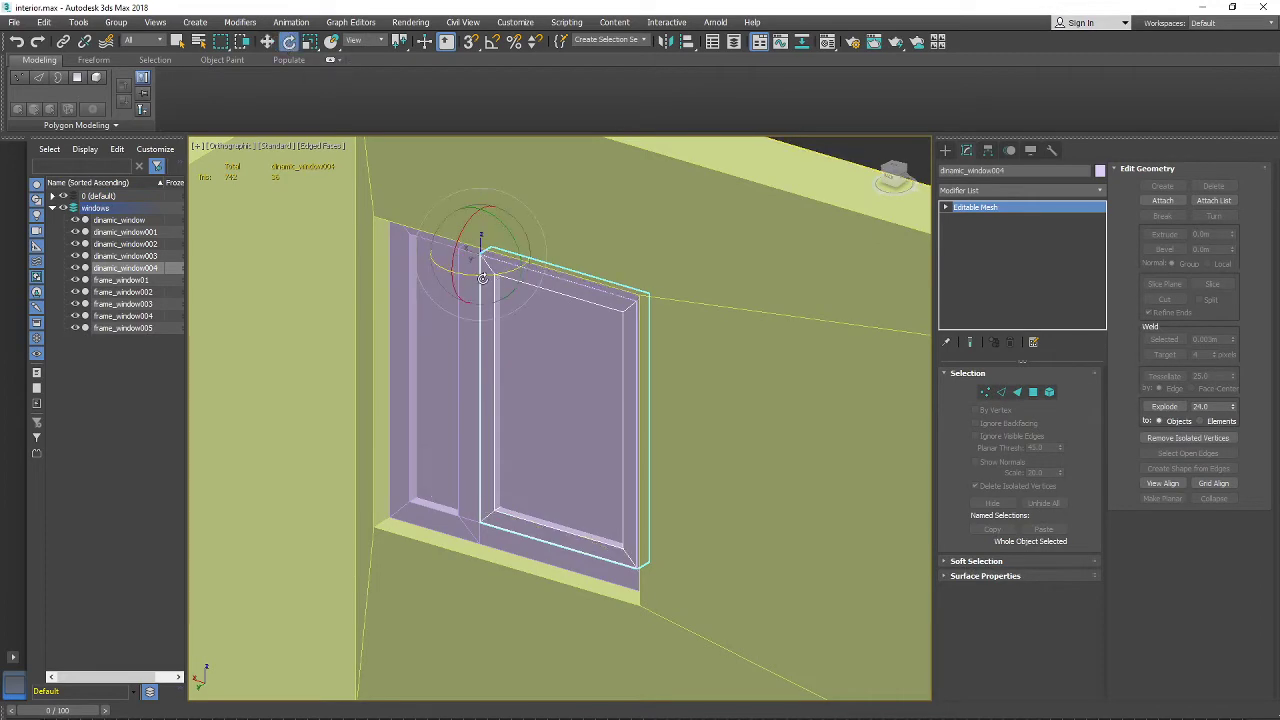
mouse_move(482, 278)
mouse_down()
mouse_move(555, 282)
mouse_move(486, 275)
mouse_up()
Step: Examine the placed windows and the empty doorway between them from outside the building
scroll(500, 300, down, 5)
alt+middle_drag(510, 320, 869, 406)
scroll(513, 435, down, 2)
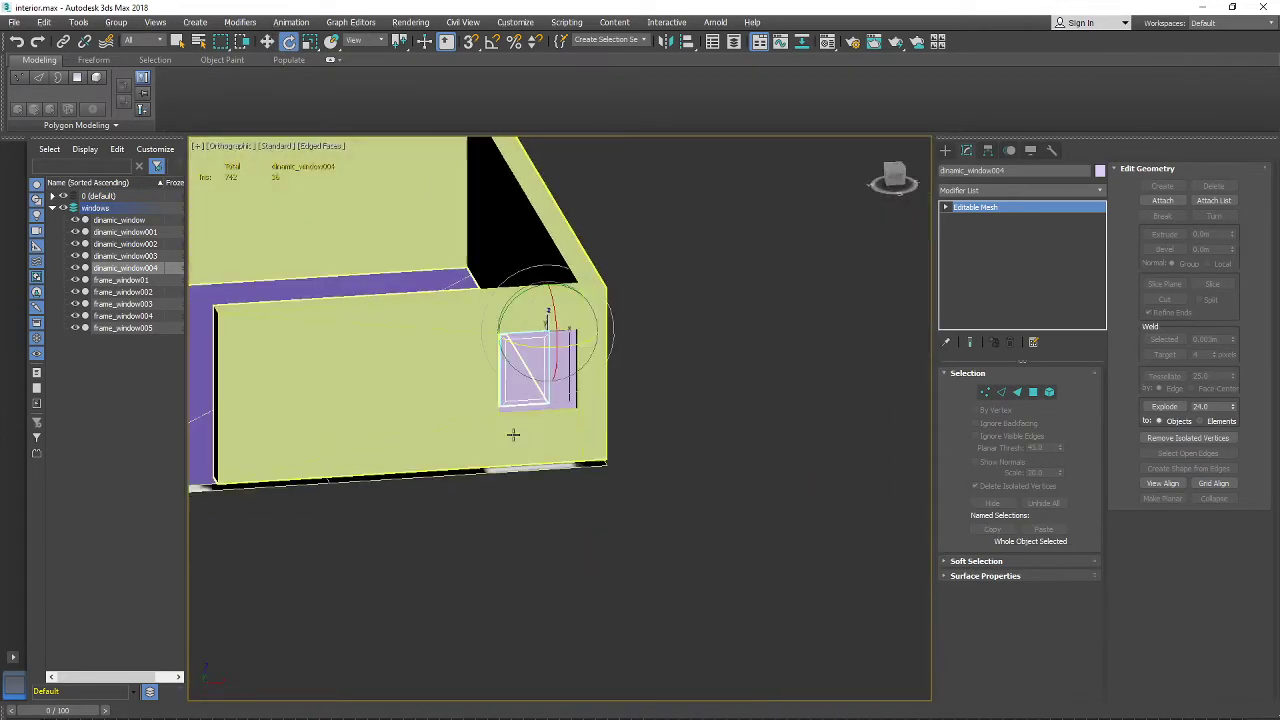
alt+middle_drag(513, 435, 711, 494)
alt+middle_drag(500, 468, 468, 505)
scroll(606, 511, down, 4)
scroll(523, 501, down, 3)
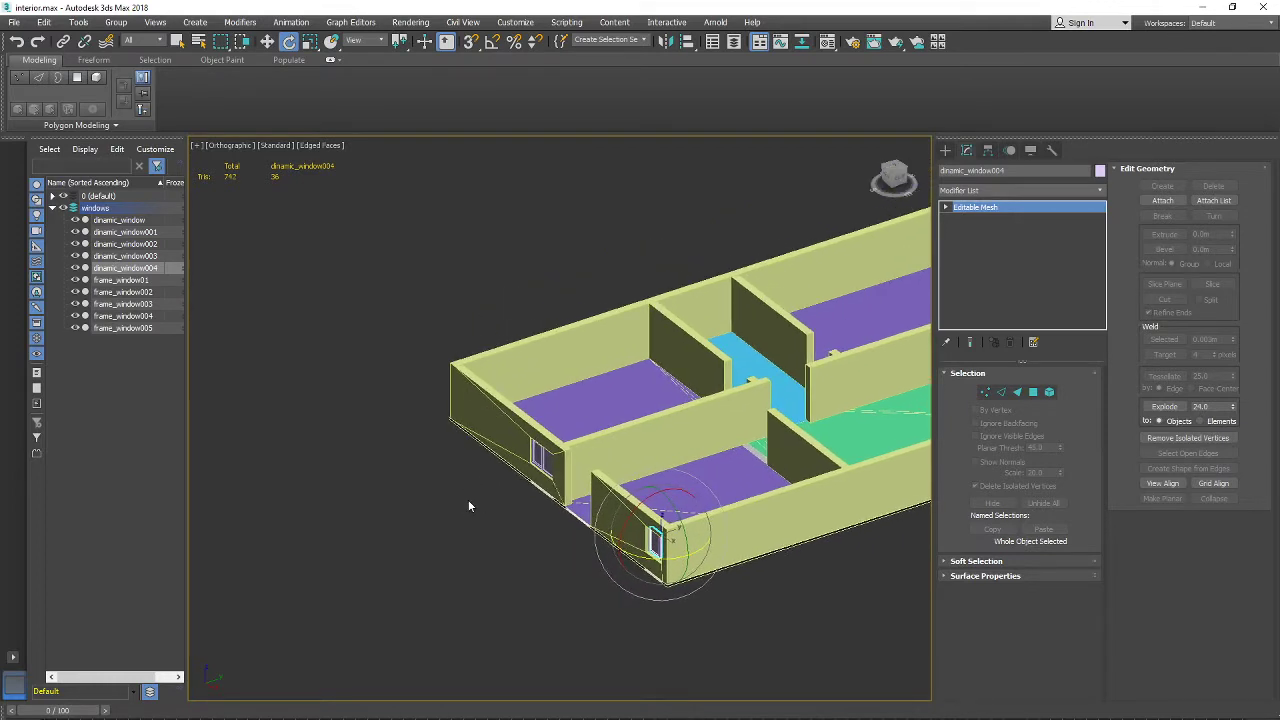
middle_drag(468, 499, 444, 537)
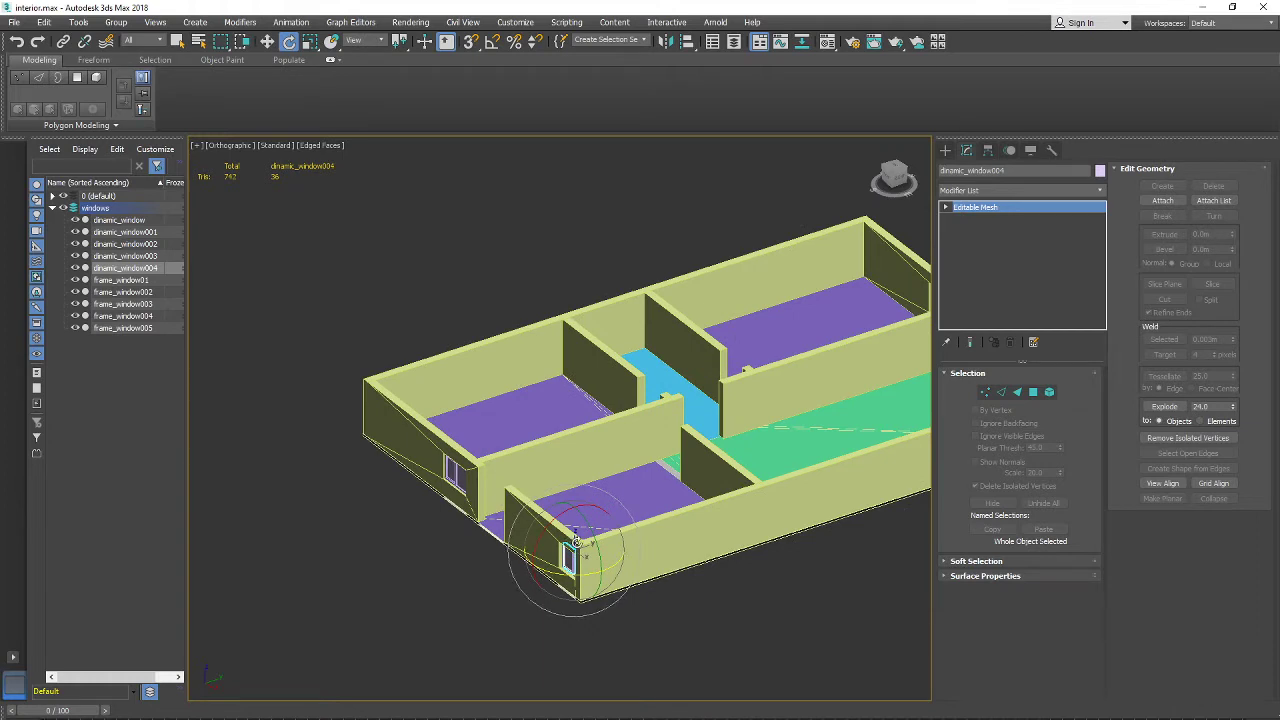
alt+middle_drag(318, 520, 455, 498)
scroll(394, 600, up, 4)
scroll(458, 510, up, 2)
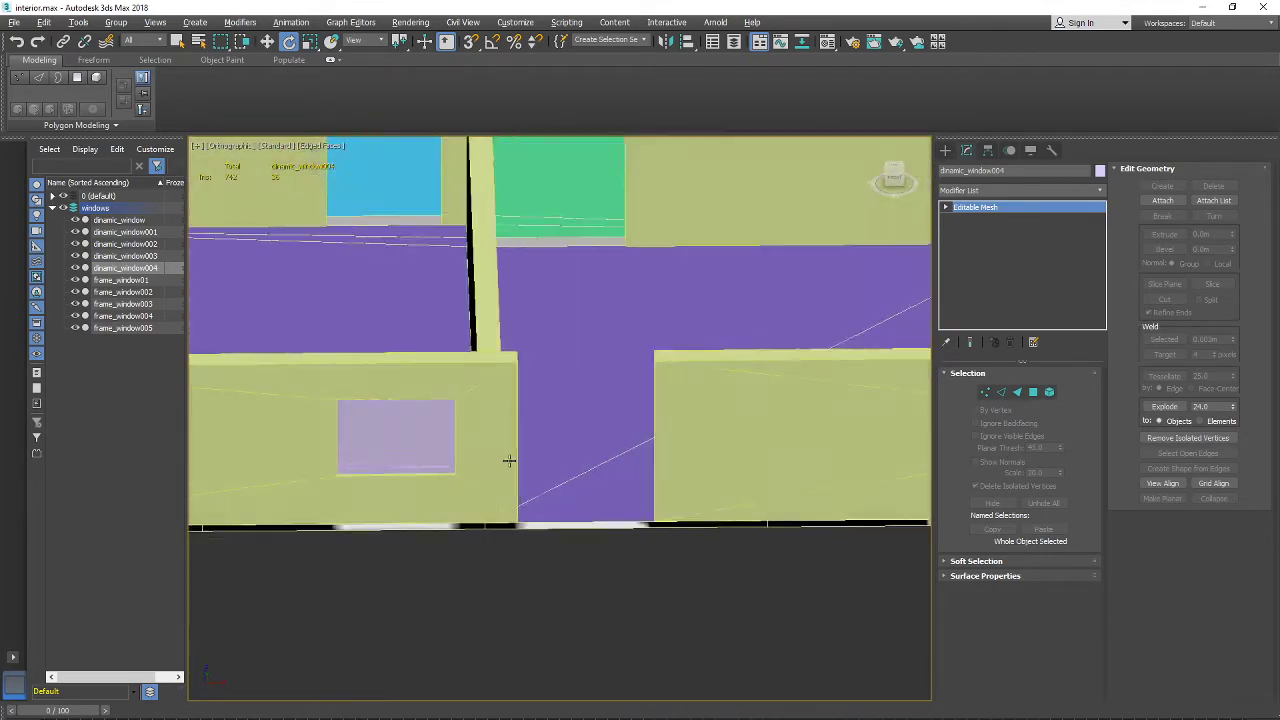
scroll(509, 461, down, 3)
mouse_move(534, 408)
alt+middle_down()
mouse_move(629, 446)
mouse_move(606, 466)
mouse_move(577, 394)
mouse_move(660, 429)
mouse_move(531, 419)
alt+middle_up()
scroll(531, 419, up, 3)
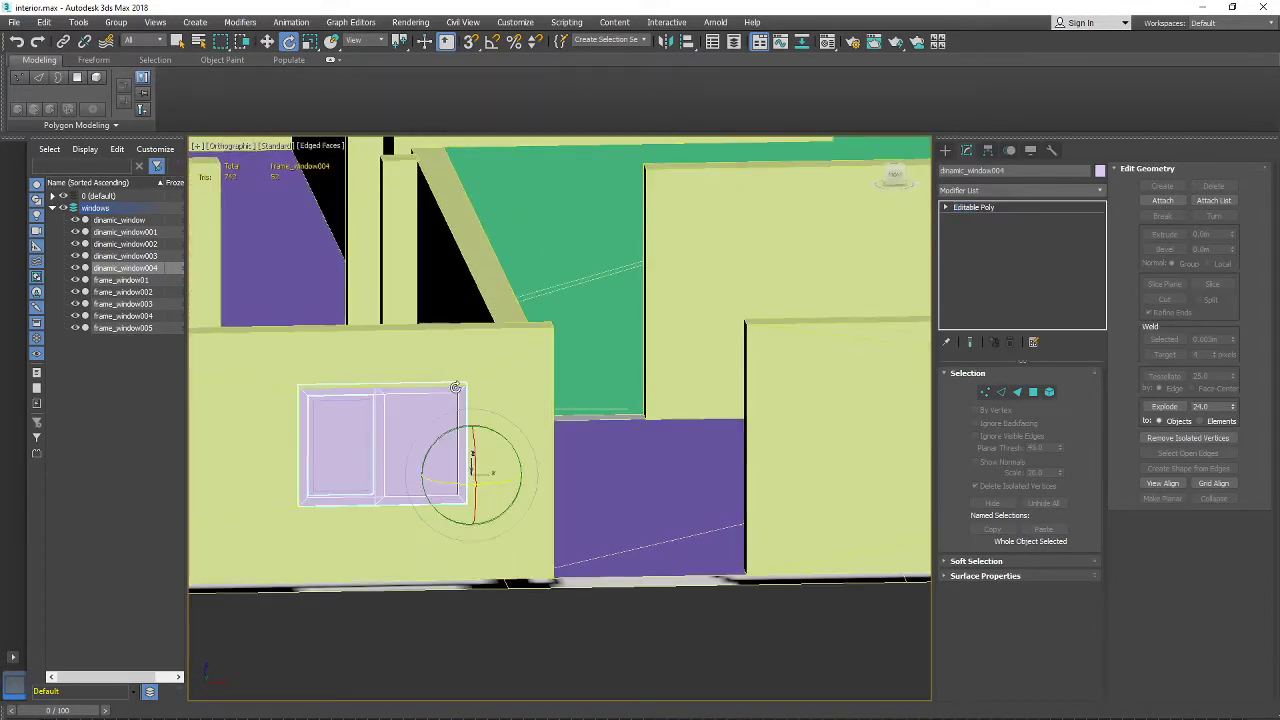
click(455, 387)
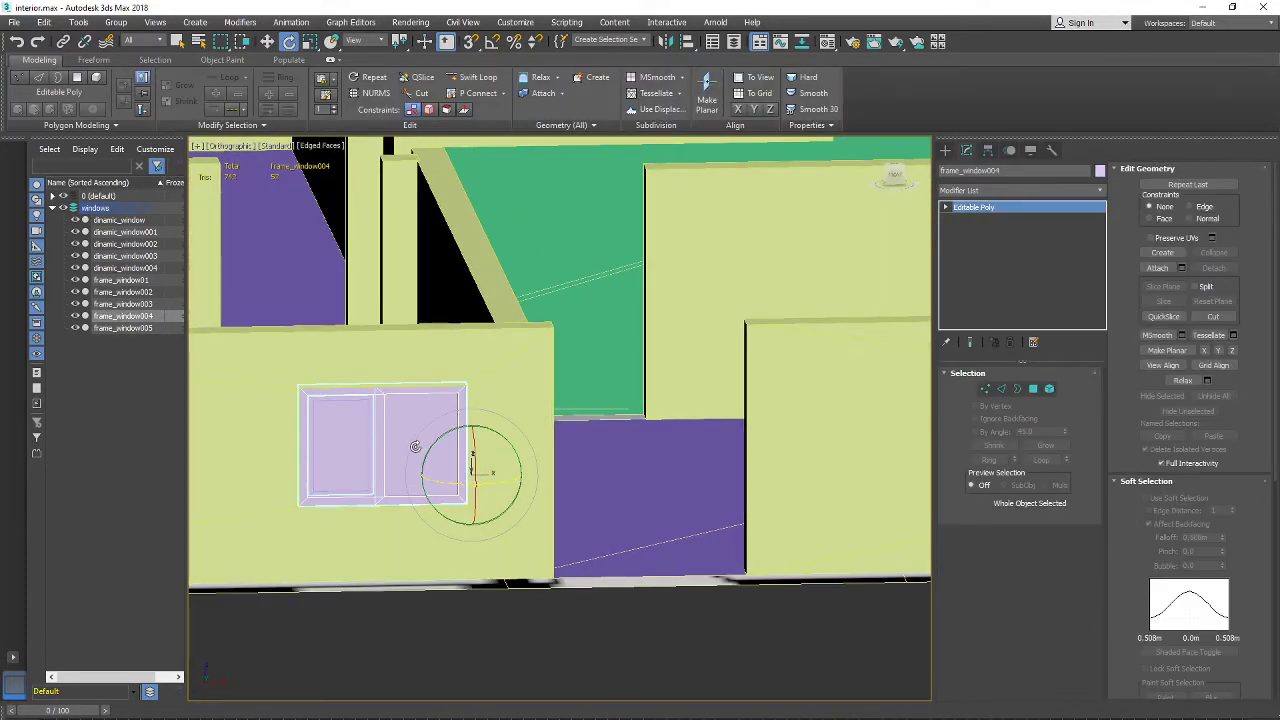
mouse_move(415, 446)
alt+middle_down()
mouse_move(460, 500)
mouse_move(428, 475)
mouse_move(401, 485)
mouse_move(402, 458)
alt+middle_up()
Step: Clone the dinamic_window003 sash as a copy and move it into the doorway against the nearer jamb
click(386, 501)
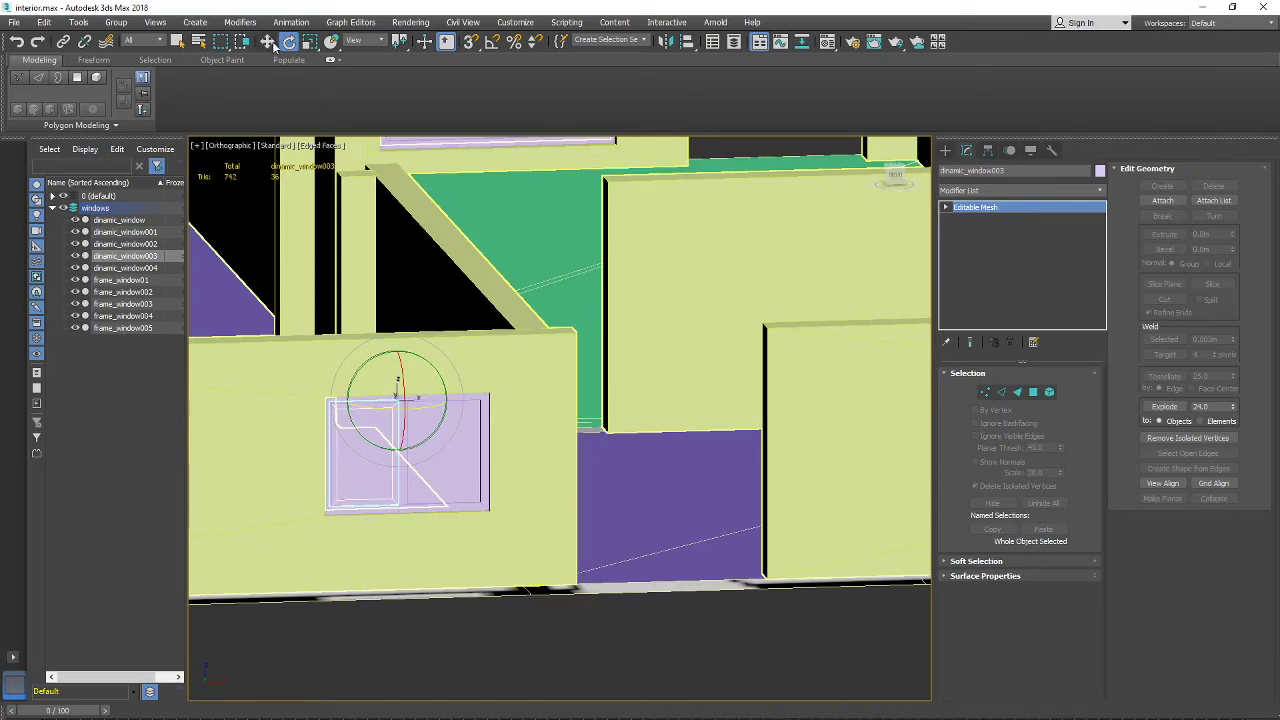
click(267, 41)
alt+middle_drag(420, 480, 410, 385)
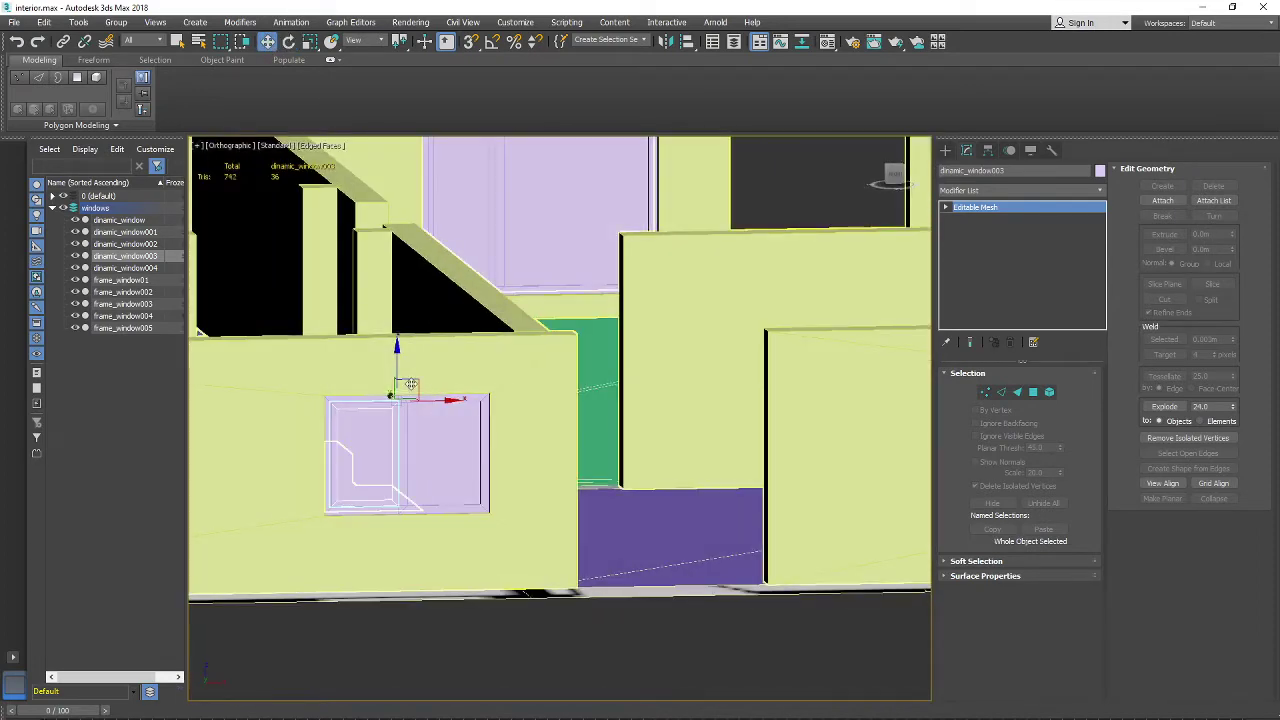
key(z)
alt+middle_drag(354, 420, 437, 471)
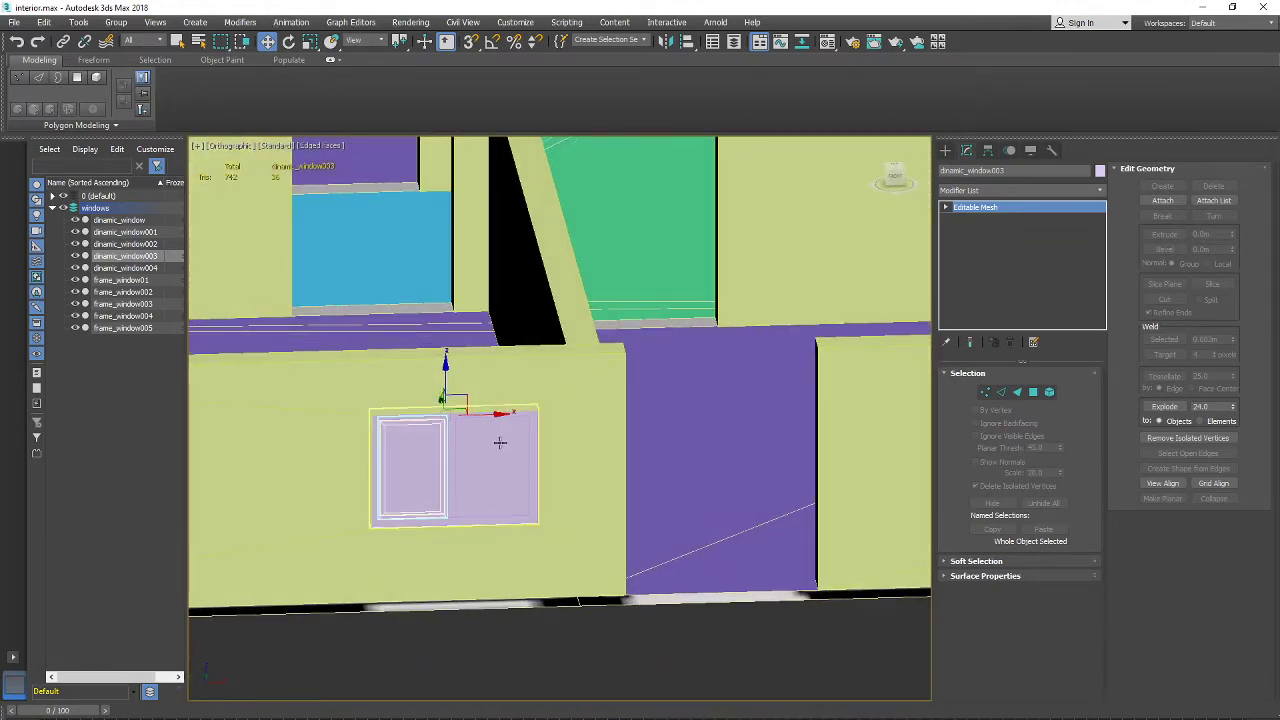
middle_drag(500, 442, 457, 417)
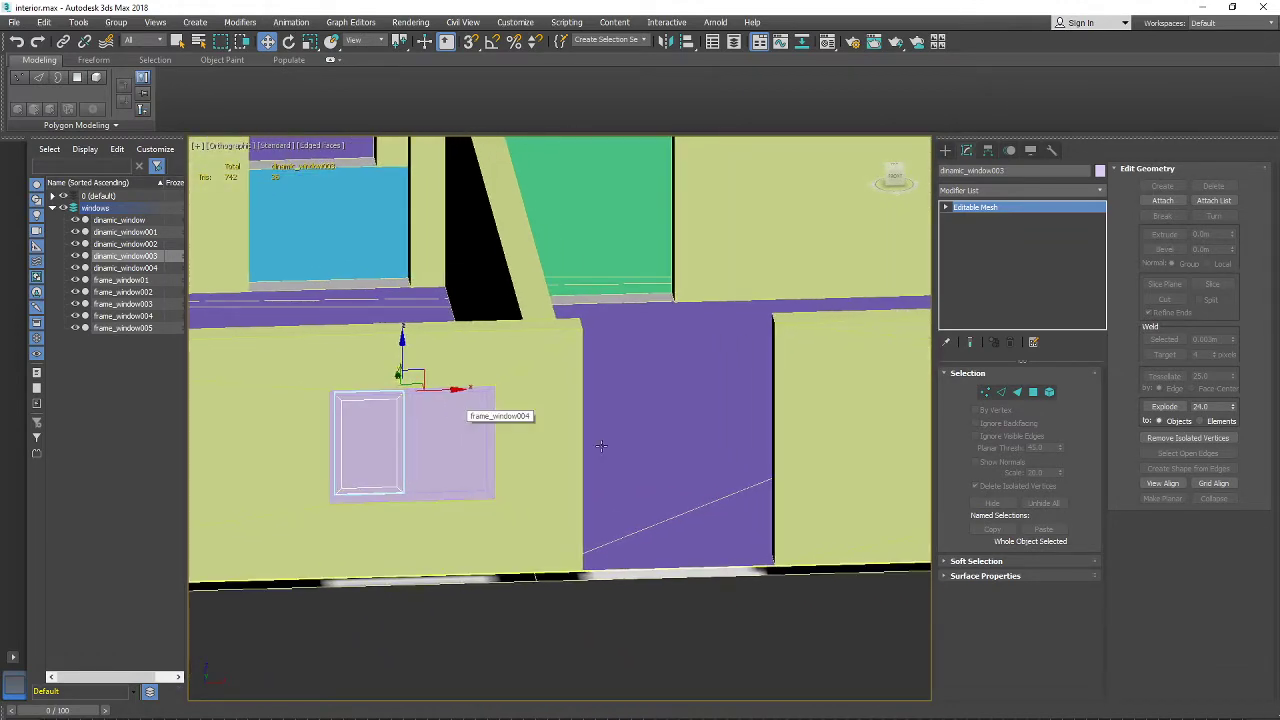
alt+middle_drag(600, 443, 620, 578)
scroll(620, 578, down, 4)
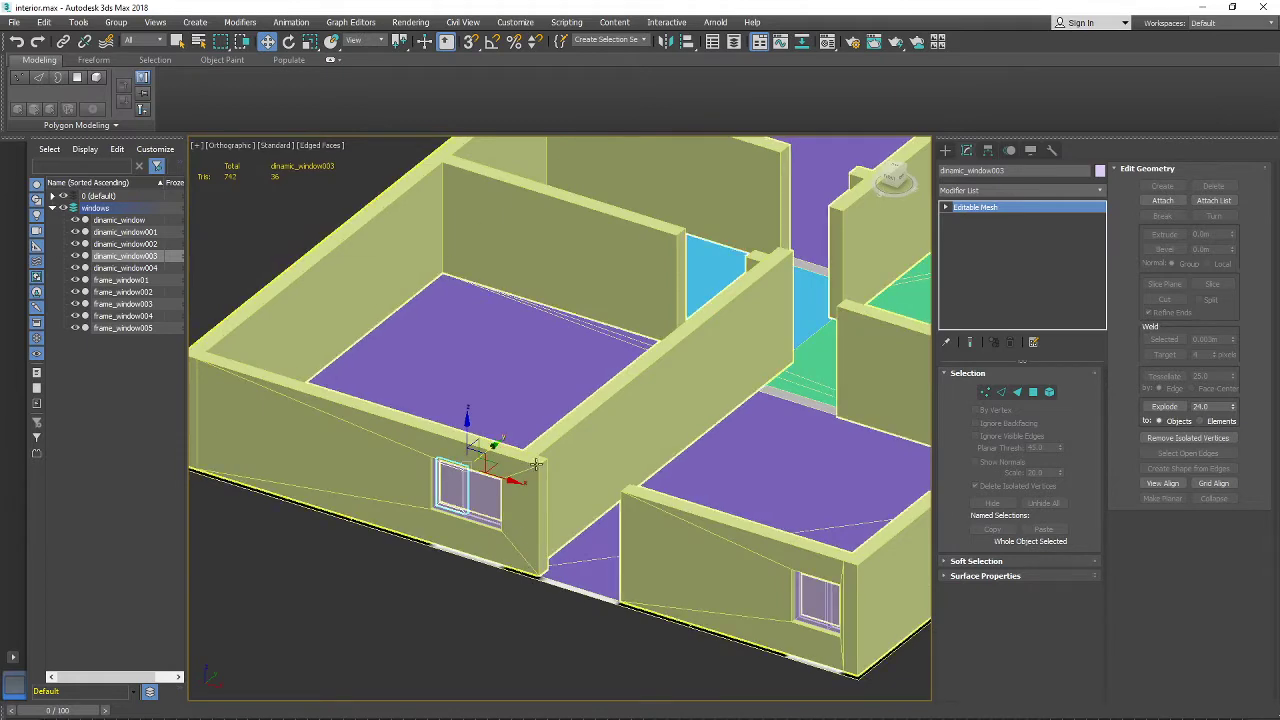
scroll(455, 472, up, 5)
alt+middle_drag(455, 472, 410, 448)
scroll(461, 436, down, 4)
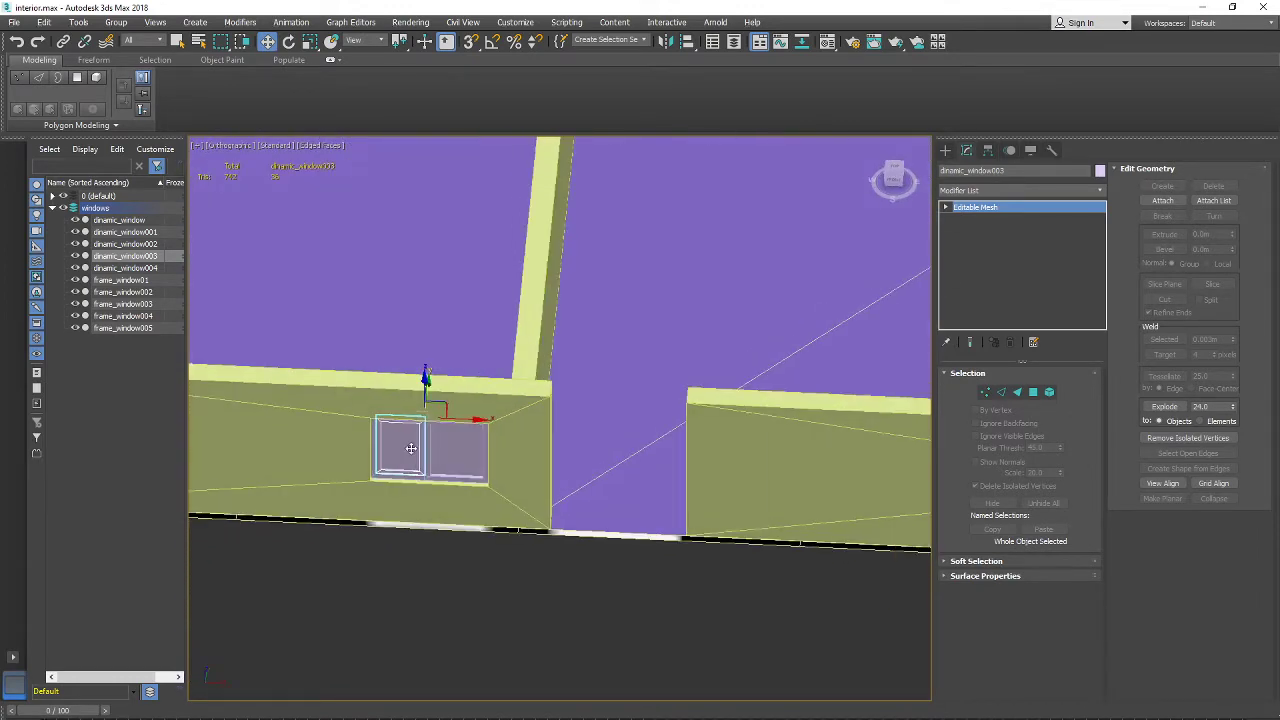
right_click(420, 442)
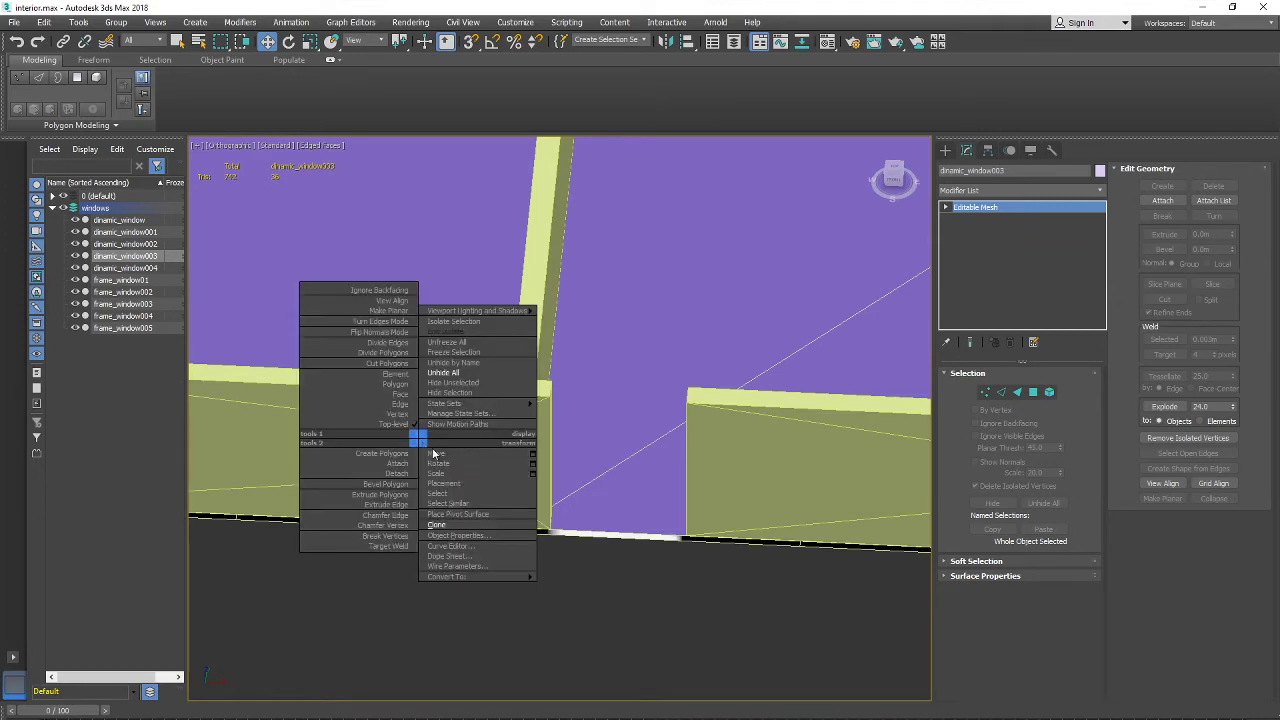
click(460, 523)
click(586, 456)
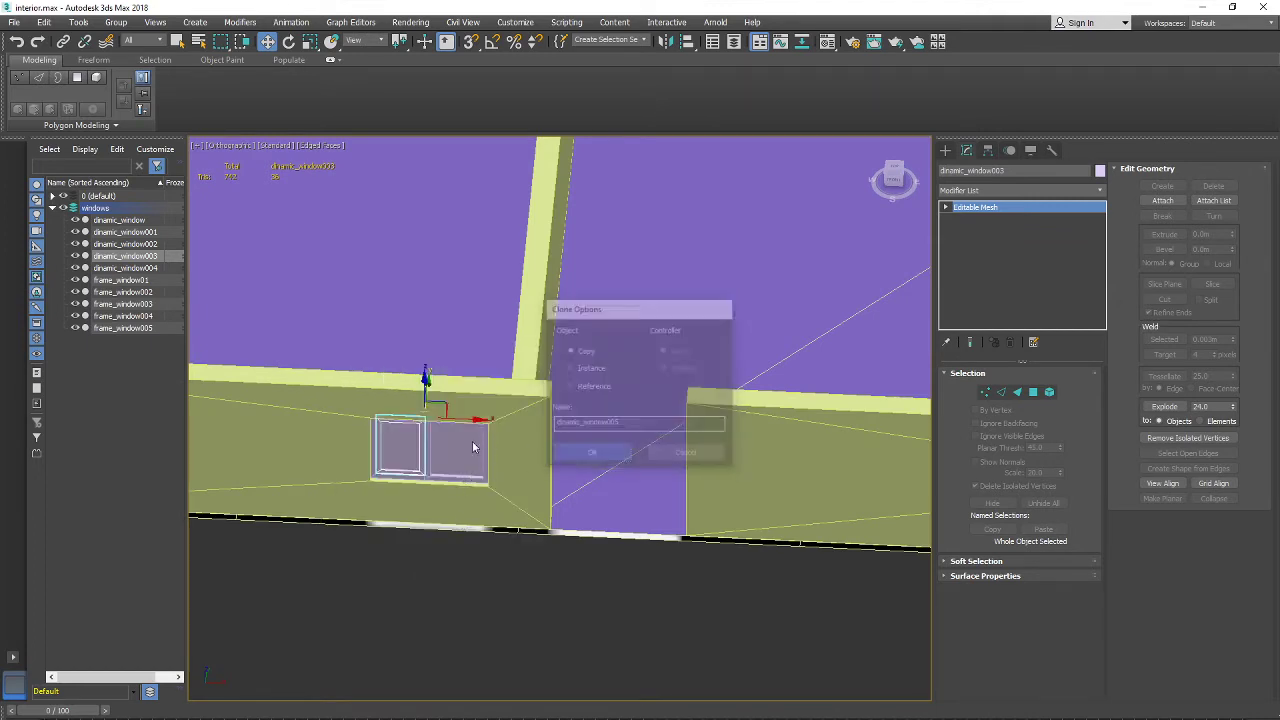
mouse_move(463, 452)
mouse_down()
mouse_move(662, 452)
mouse_move(641, 454)
mouse_up()
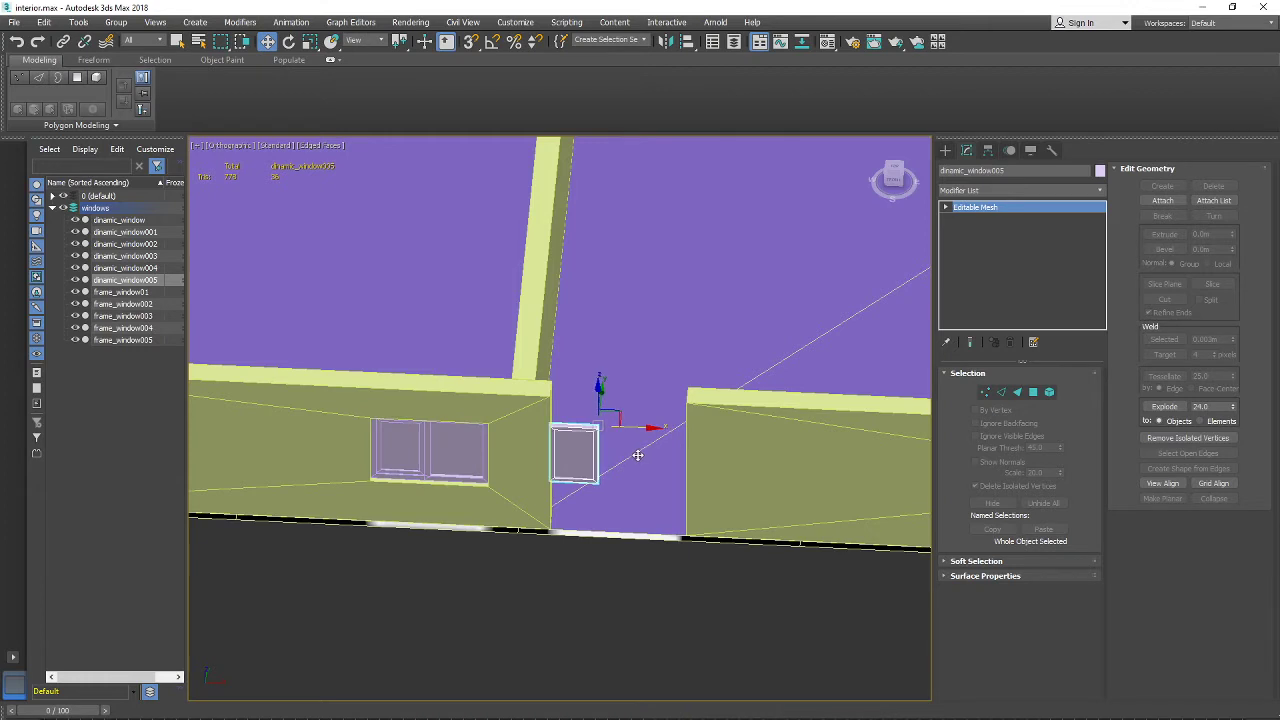
Step: Delete the central pane faces of the copied sash to leave only an open frame
alt+middle_drag(641, 454, 836, 440)
key(4)
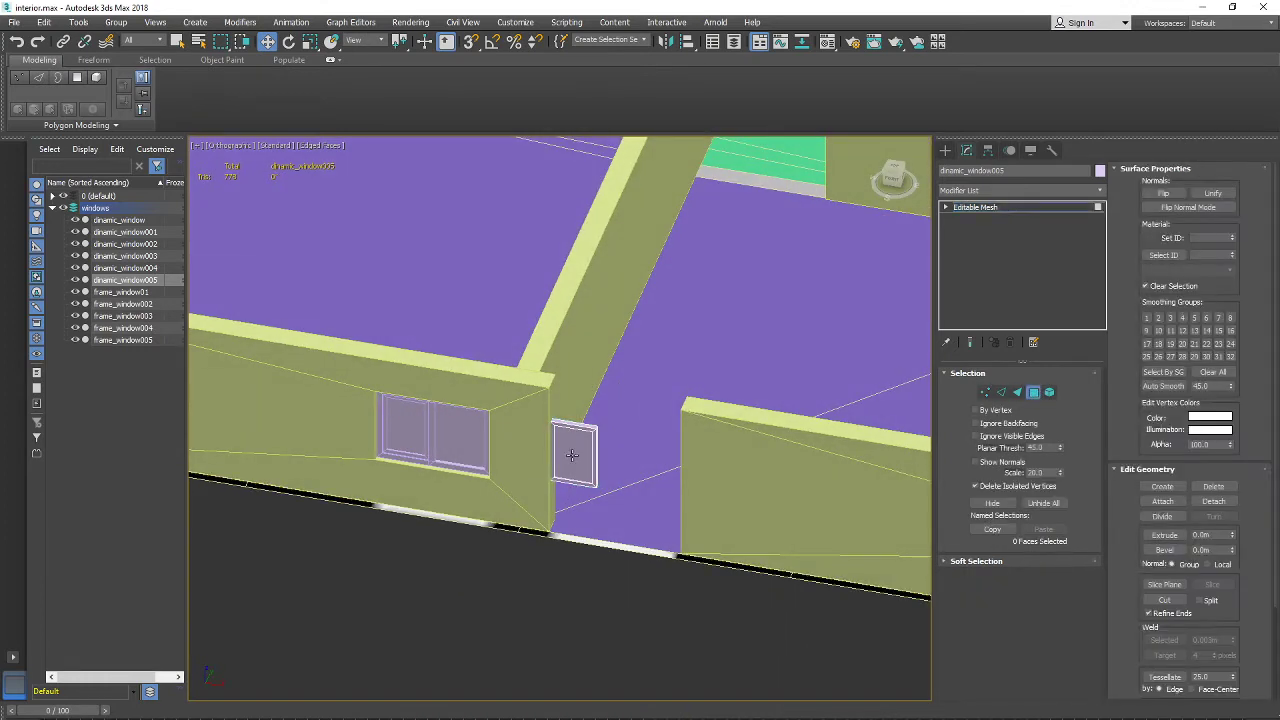
click(577, 455)
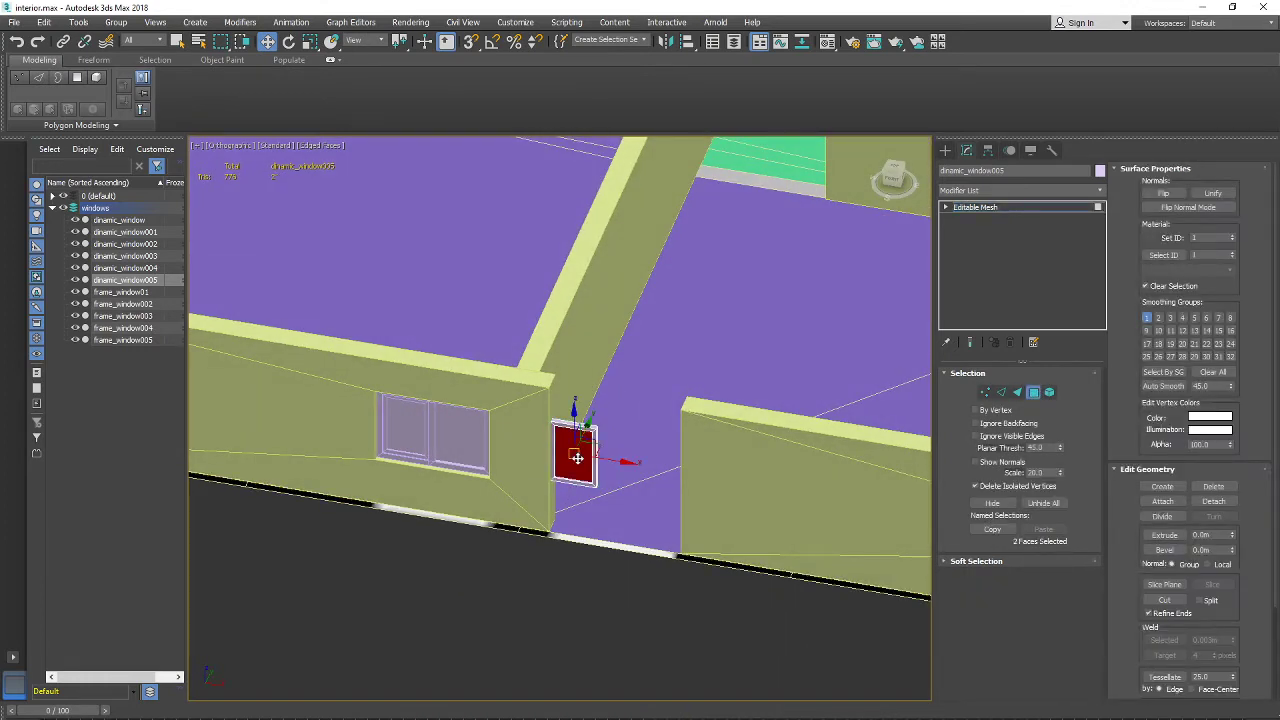
alt+click(577, 457)
Step: Move the lower vertices of the copied frame down to the floor of the doorway
alt+middle_drag(577, 457, 522, 456)
key(1)
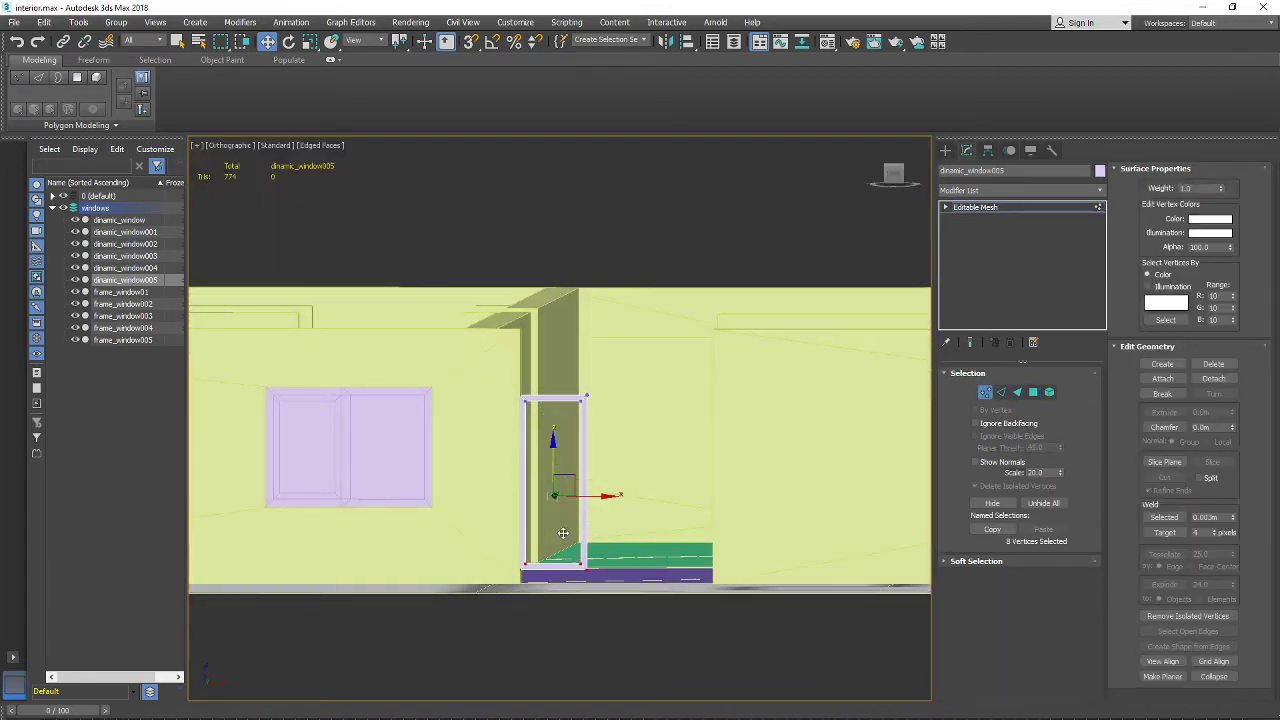
alt+middle_drag(566, 556, 587, 599)
scroll(589, 600, up, 2)
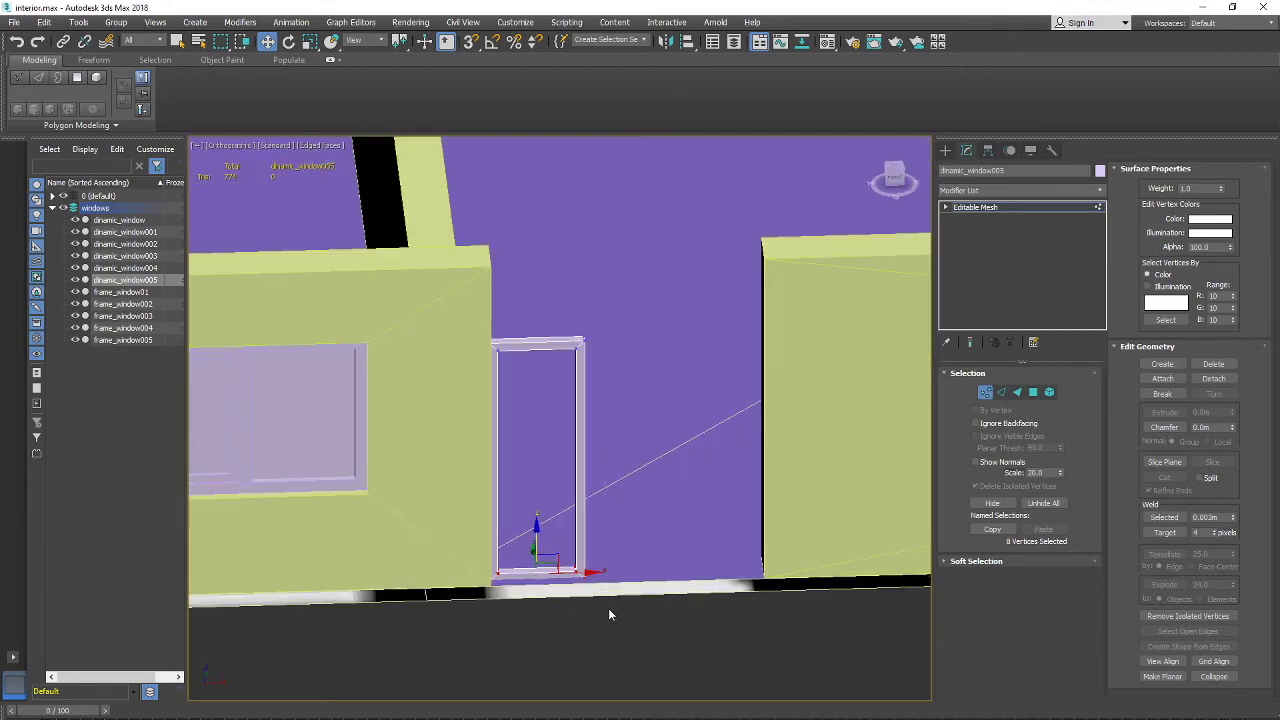
Step: Select the vertices of the frame's free side and move them across to the opposite jamb of the doorway
drag(608, 608, 552, 322)
middle_drag(644, 444, 602, 446)
drag(575, 458, 752, 457)
alt+middle_drag(752, 457, 551, 461)
scroll(551, 462, down, 2)
alt+middle_drag(652, 463, 368, 455)
scroll(368, 455, down, 2)
alt+middle_drag(566, 508, 534, 498)
Step: Raise the upper vertices of the door frame to the top of the walls
scroll(495, 470, up, 3)
alt+middle_drag(561, 416, 569, 385)
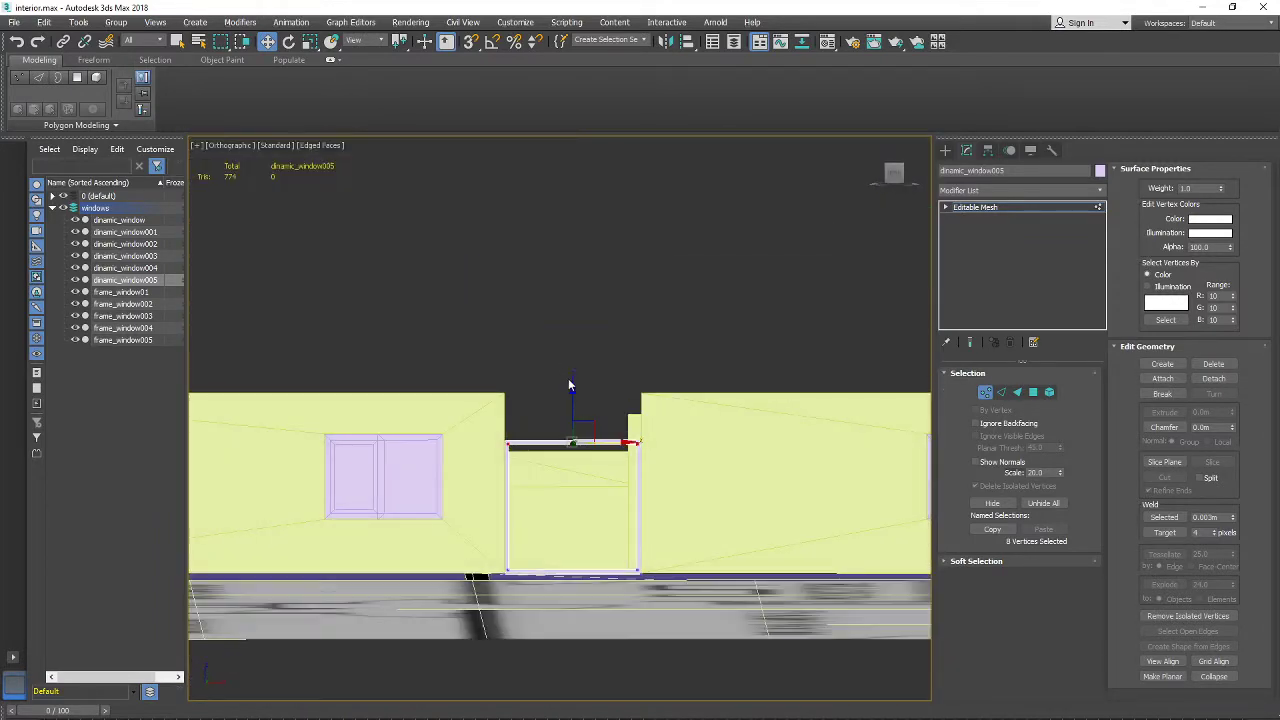
drag(573, 403, 568, 357)
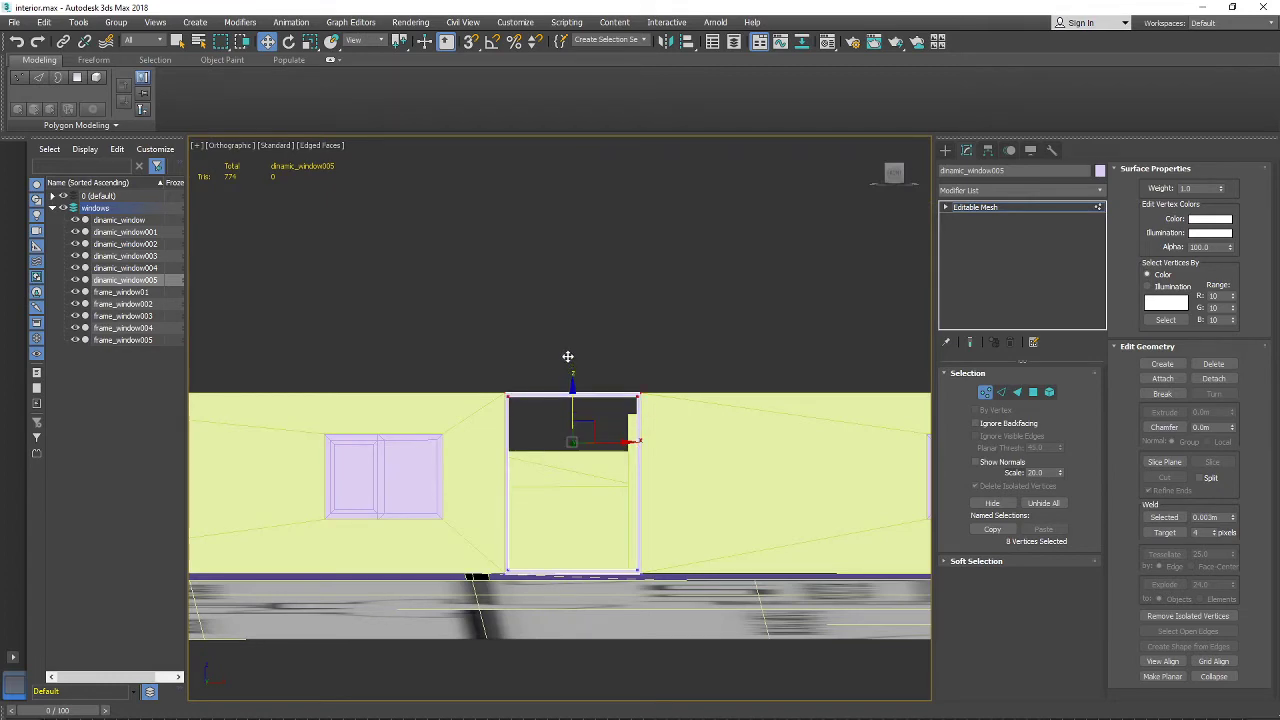
Step: Finish editing the door frame's vertices and hide the purple floor to expose the floor plan drawing
alt+middle_drag(564, 358, 600, 460)
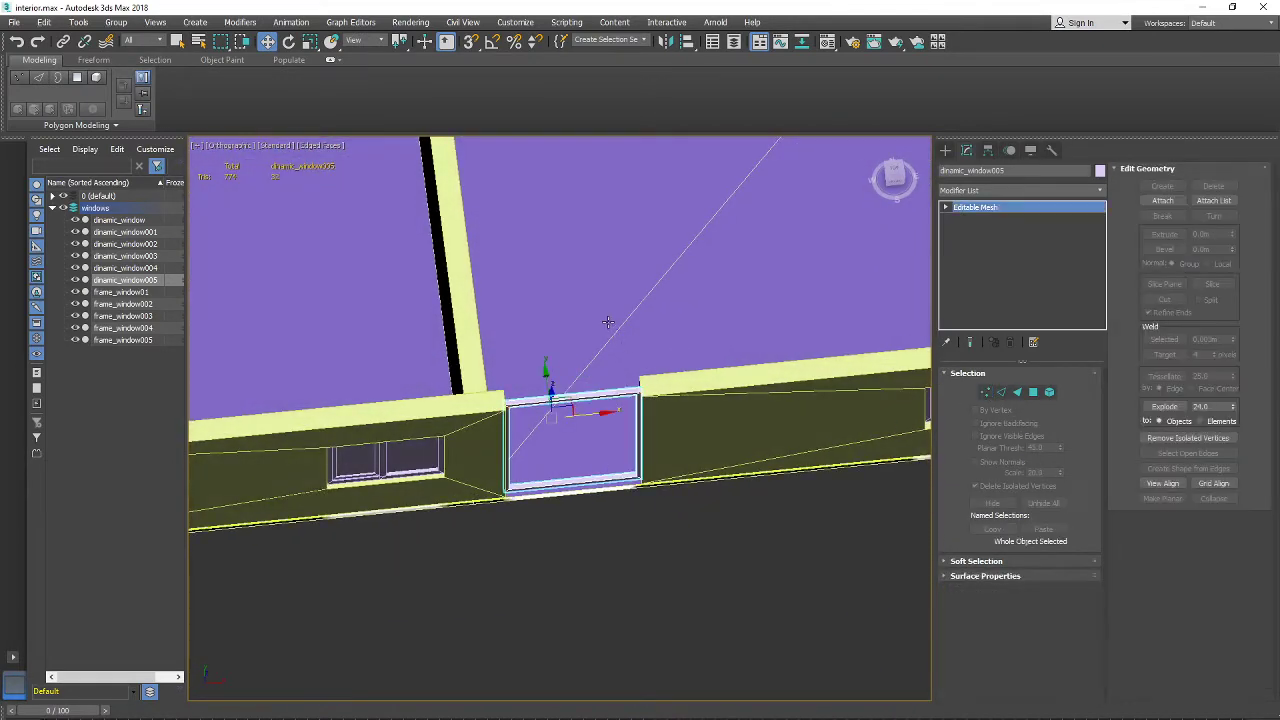
right_click(604, 318)
click(629, 264)
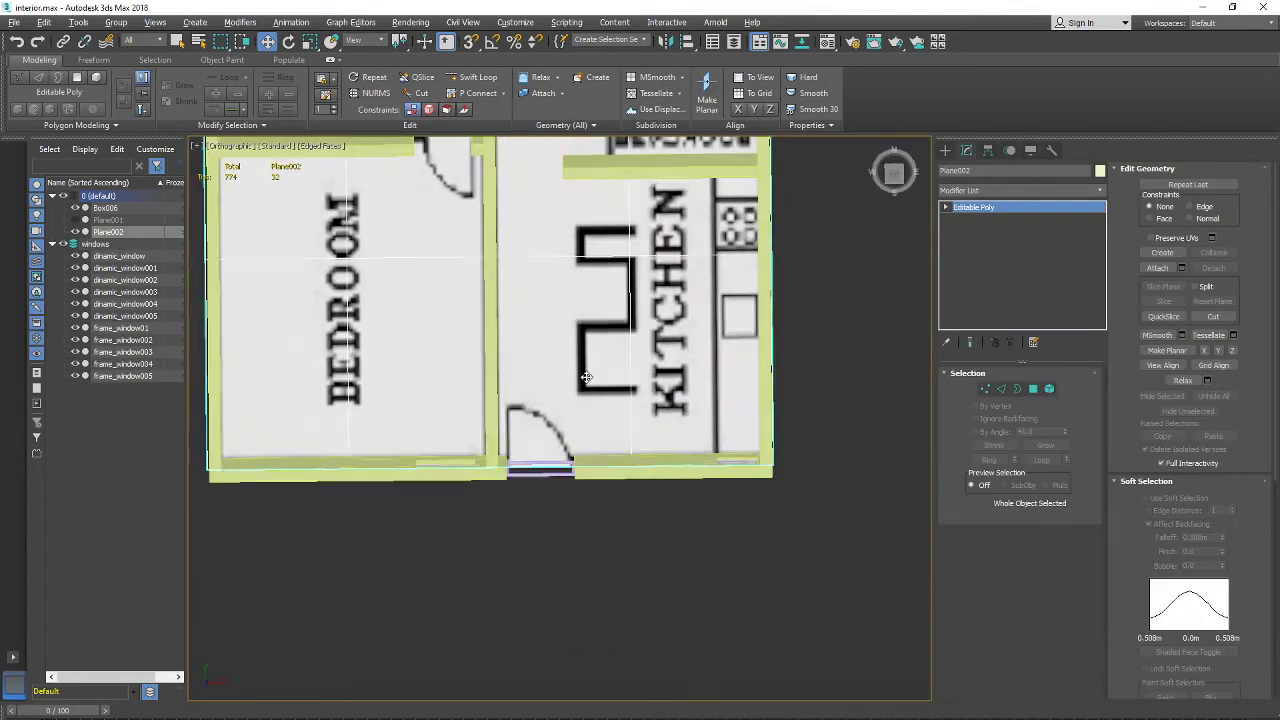
Step: Select the door frame in the outer doorway and examine how it fits the opening
alt+middle_drag(587, 377, 593, 410)
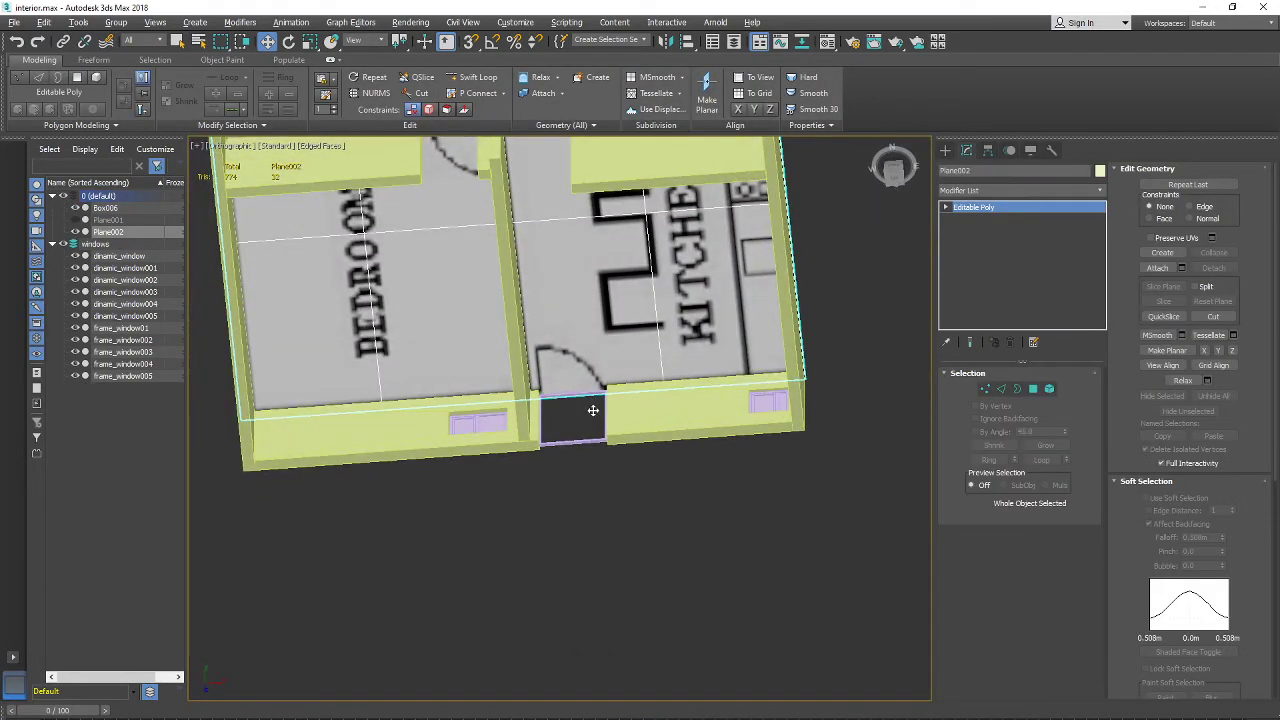
scroll(593, 410, up, 3)
click(487, 421)
scroll(525, 442, down, 3)
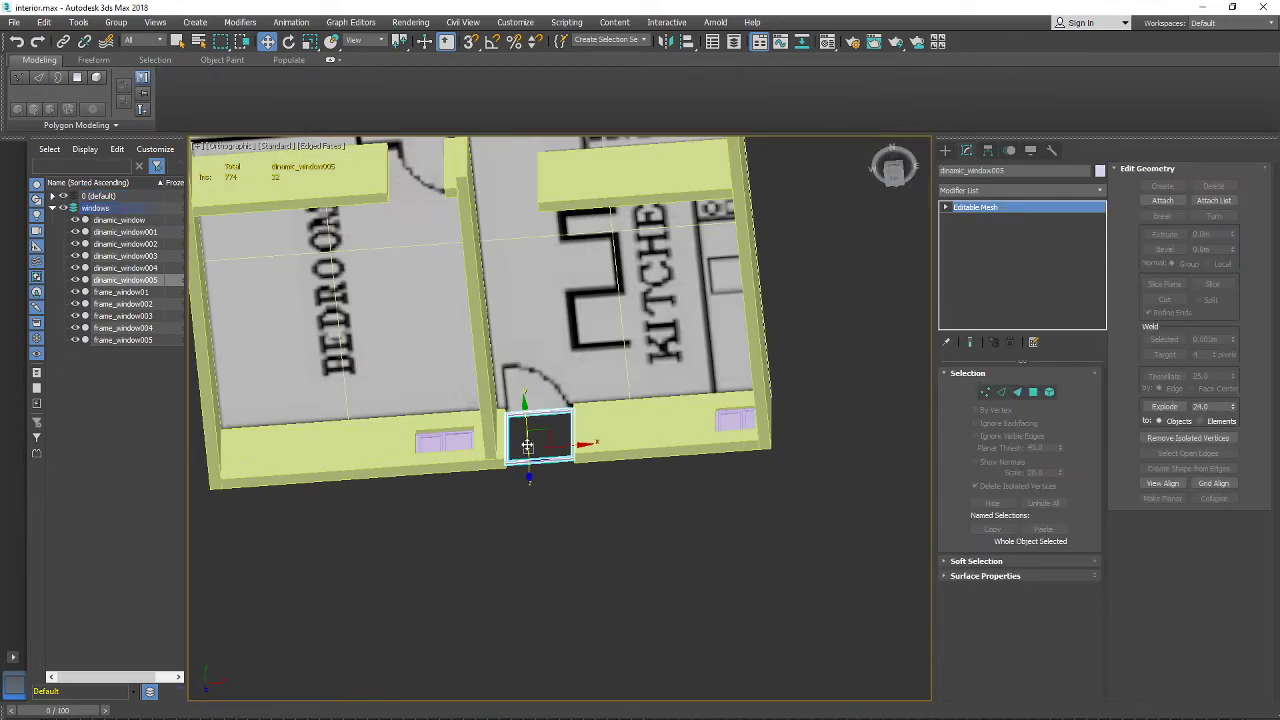
alt+middle_drag(526, 443, 520, 276)
scroll(514, 408, up, 3)
alt+middle_drag(510, 413, 537, 455)
scroll(540, 450, up, 2)
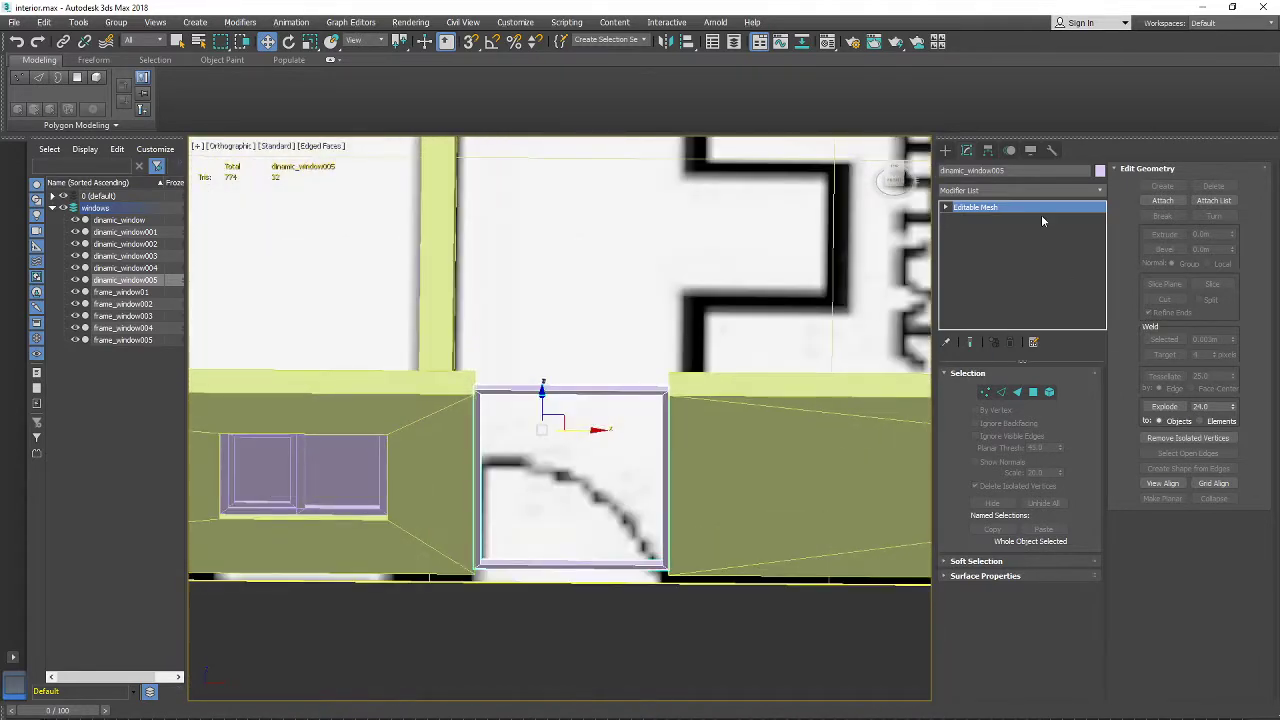
Step: Try a thin box along the foot of the doorway, about 2.04 m wide, 0.04 m deep and 0.4 m high
click(944, 152)
click(993, 231)
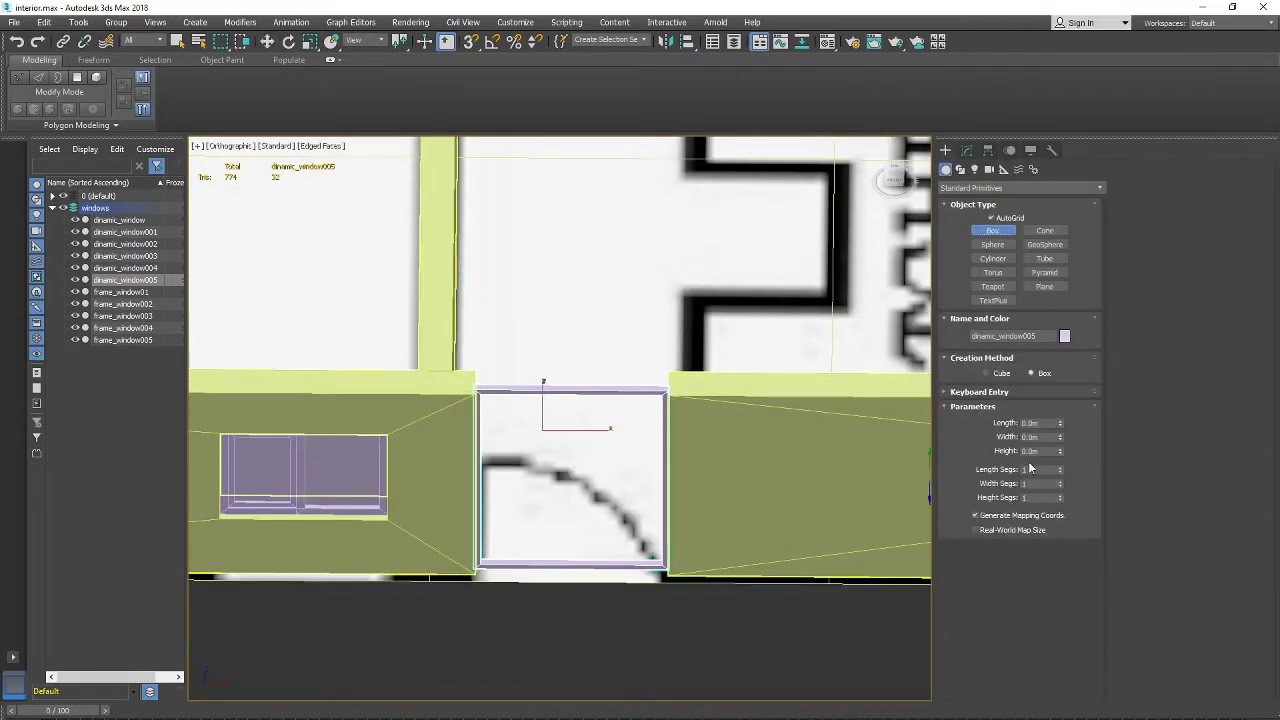
alt+middle_drag(503, 571, 481, 556)
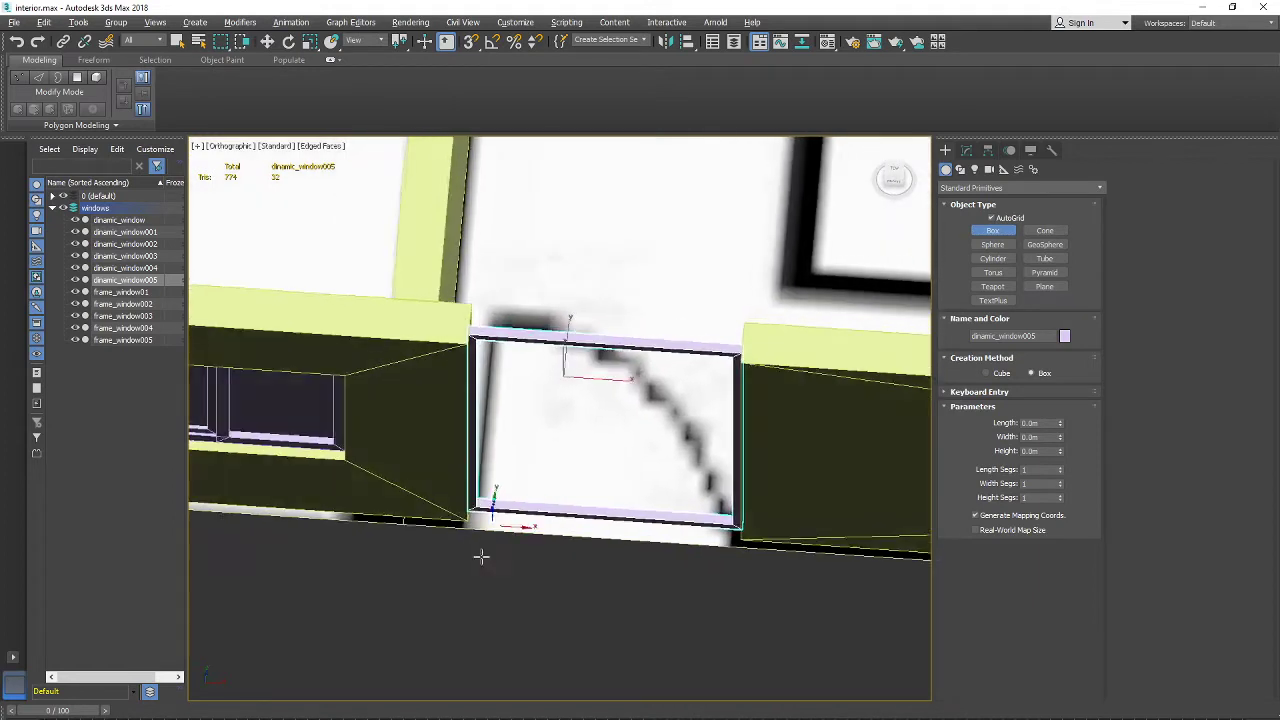
scroll(468, 503, up, 3)
drag(460, 494, 869, 535)
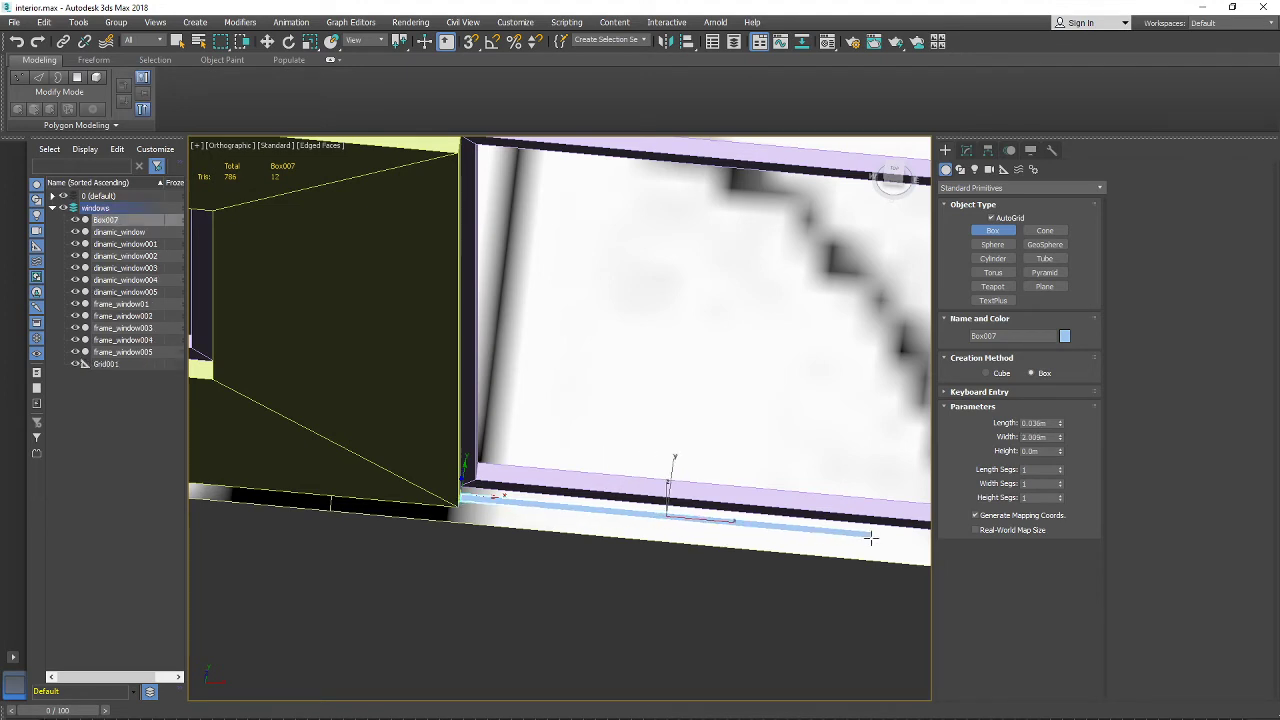
middle_drag(869, 535, 629, 497)
scroll(663, 483, down, 2)
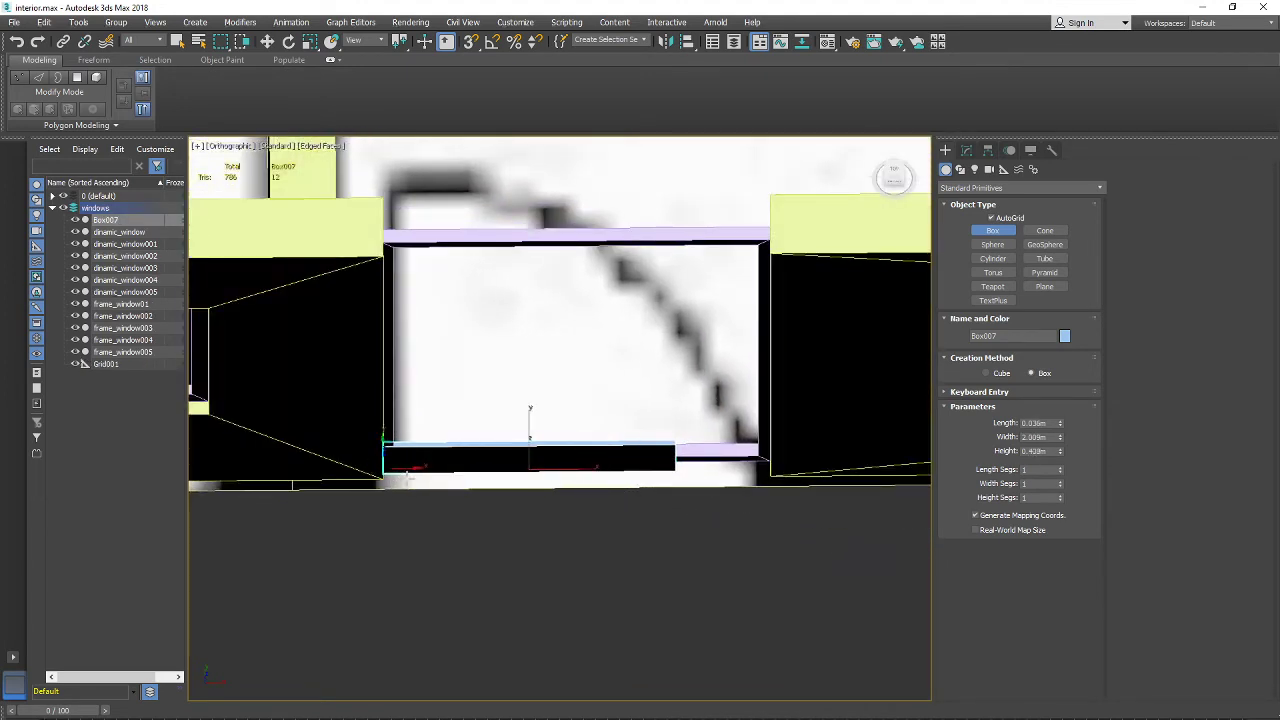
right_click(521, 495)
Step: Try a second box across the full width of the doorway, about 2.57 m wide and 0.07 m deep
drag(390, 466, 759, 475)
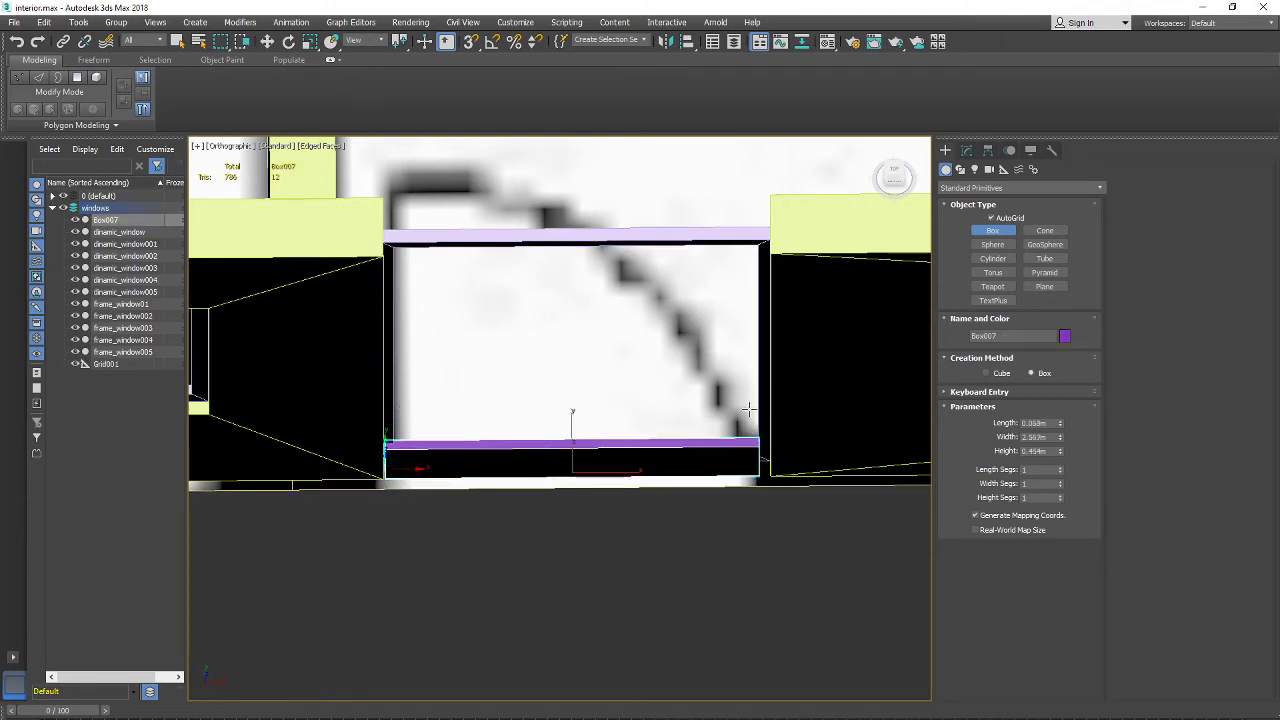
click(750, 411)
alt+middle_drag(733, 472, 702, 448)
scroll(704, 447, down, 5)
mouse_move(672, 492)
alt+middle_down()
mouse_move(608, 500)
mouse_move(729, 486)
mouse_move(697, 503)
mouse_move(701, 528)
mouse_move(846, 514)
mouse_move(729, 509)
mouse_move(683, 483)
alt+middle_up()
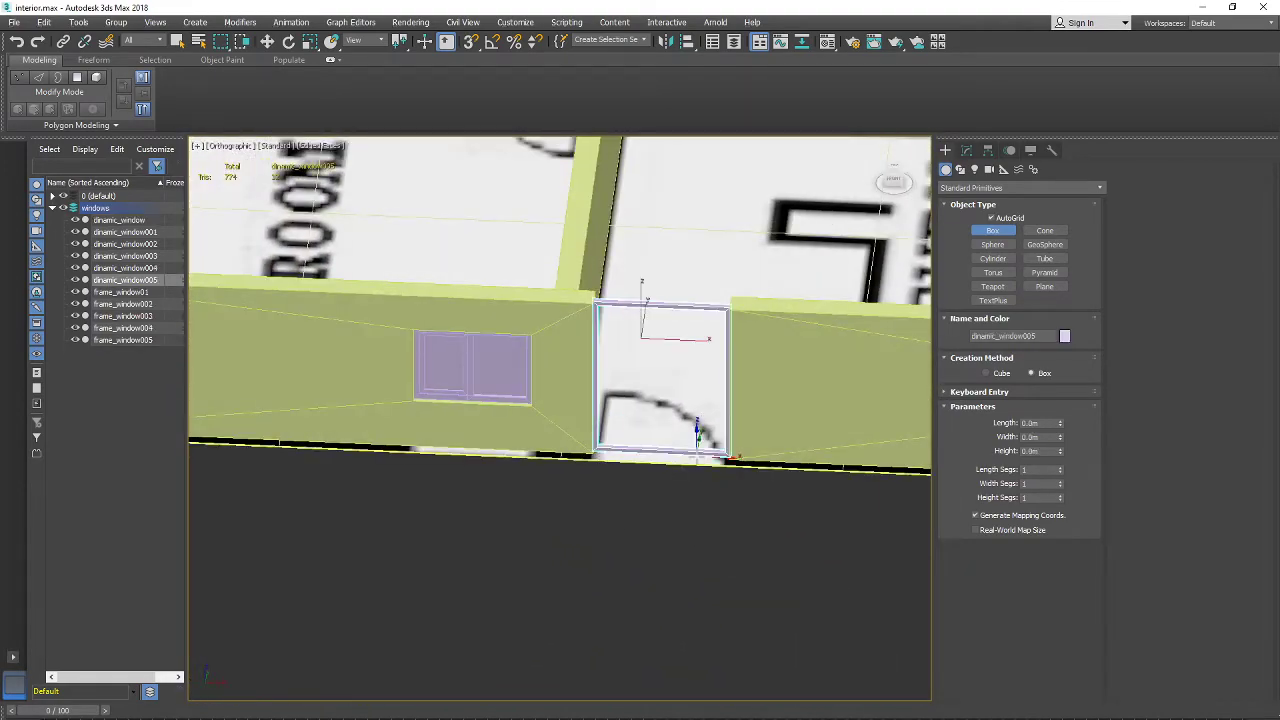
Step: Delete the door frame from the outer doorway and select the apartment walls
middle_drag(697, 457, 666, 506)
key(Delete)
scroll(719, 459, down, 3)
key(w)
click(718, 459)
alt+middle_drag(726, 414, 593, 530)
scroll(593, 530, up, 2)
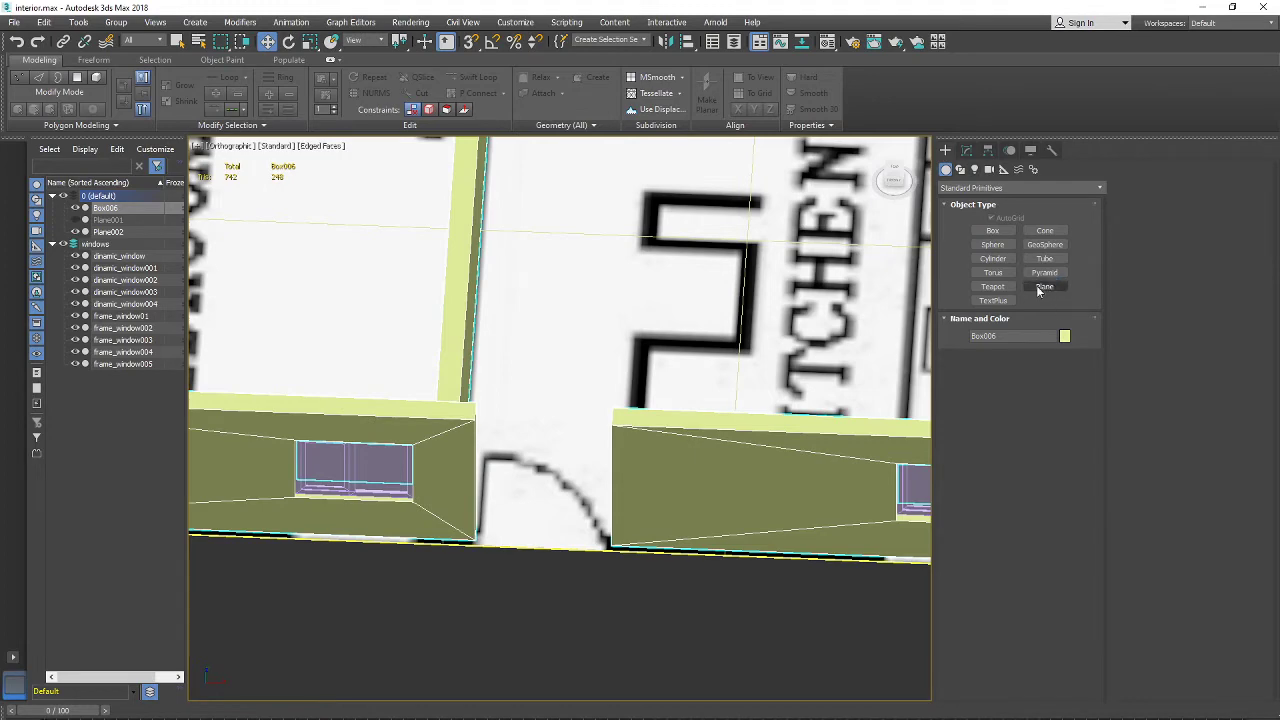
Step: Examine the empty doorway between the two outer wall sections and activate the Box primitive
scroll(477, 423, down, 2)
alt+middle_drag(477, 423, 660, 437)
scroll(551, 457, down, 1)
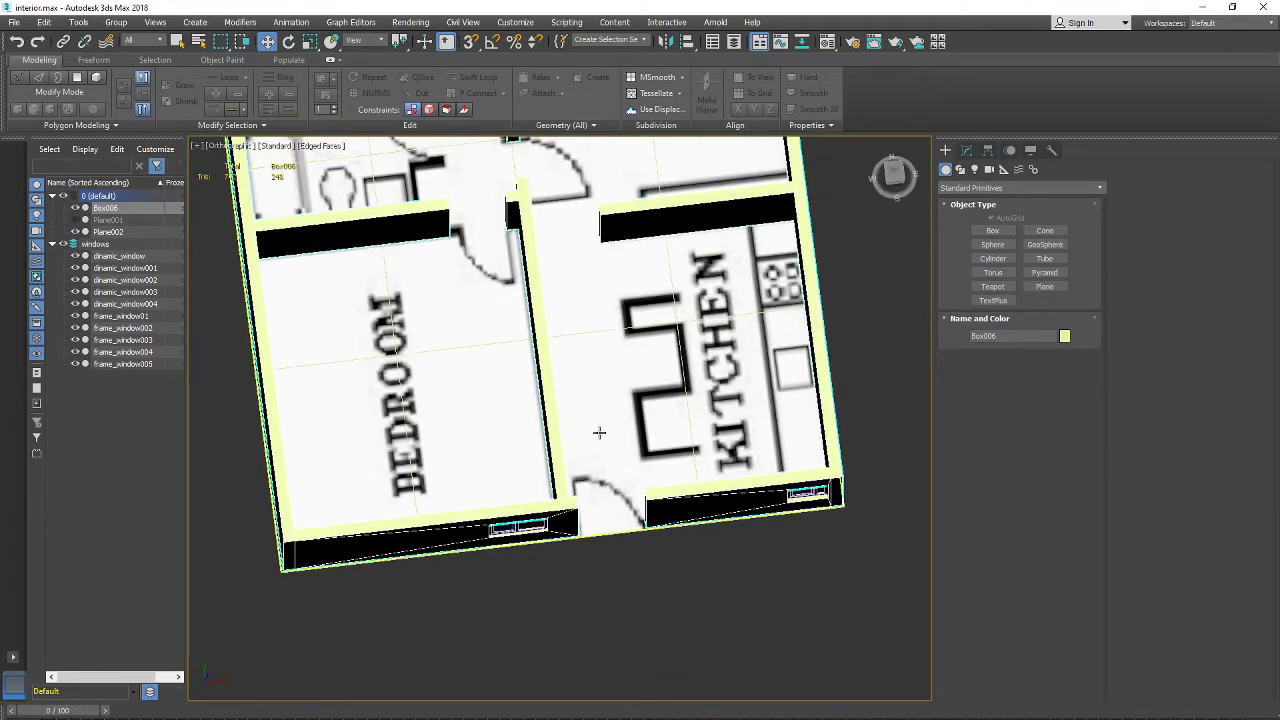
alt+middle_drag(495, 221, 525, 407)
scroll(506, 283, down, 2)
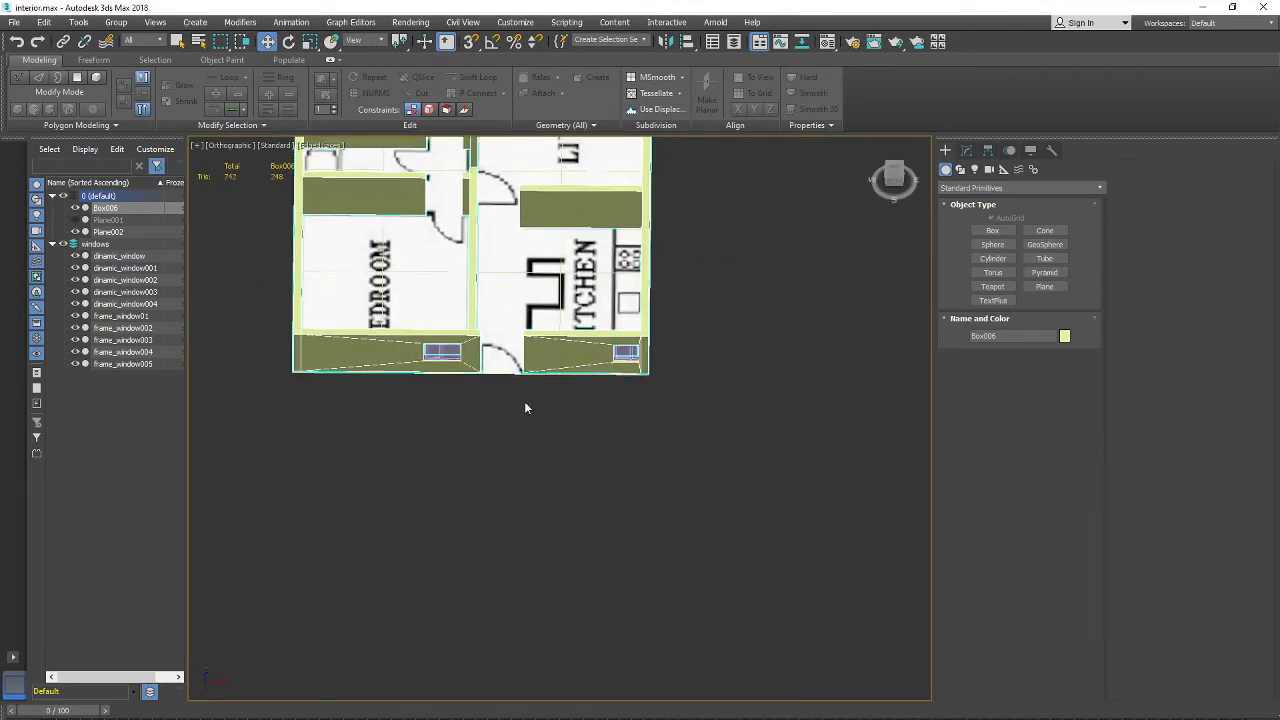
scroll(525, 407, up, 6)
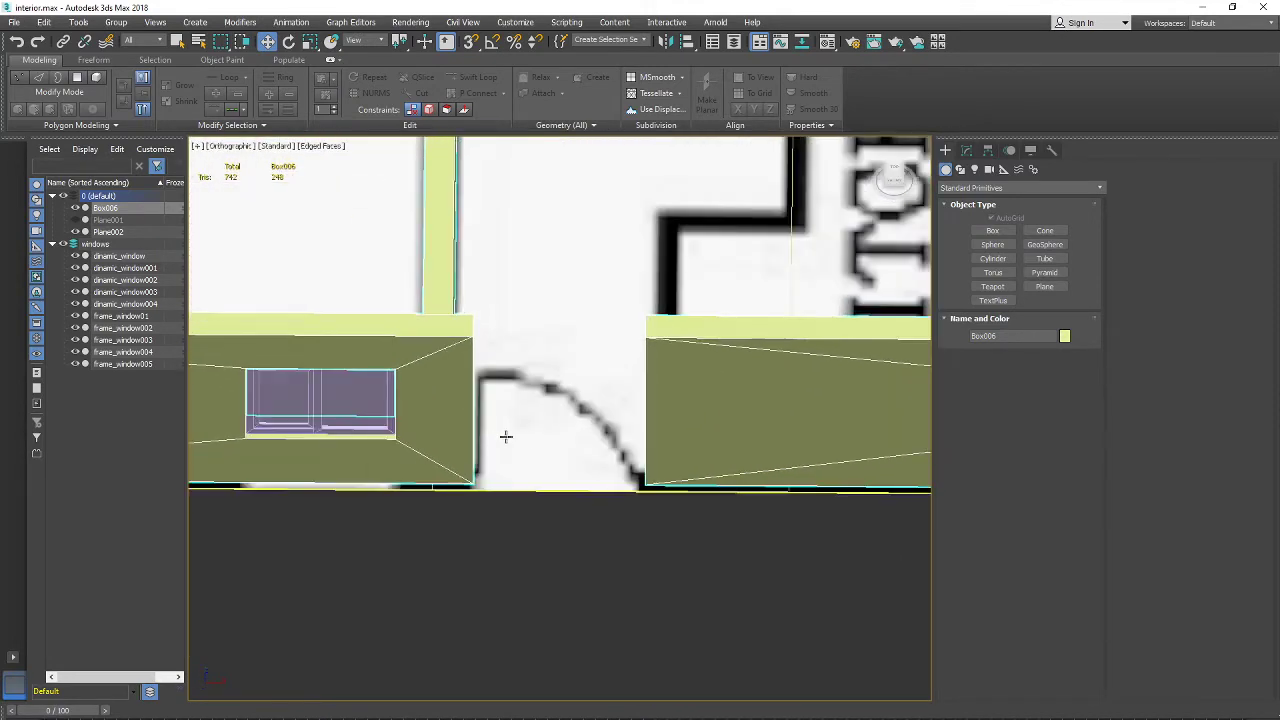
middle_drag(508, 414, 600, 414)
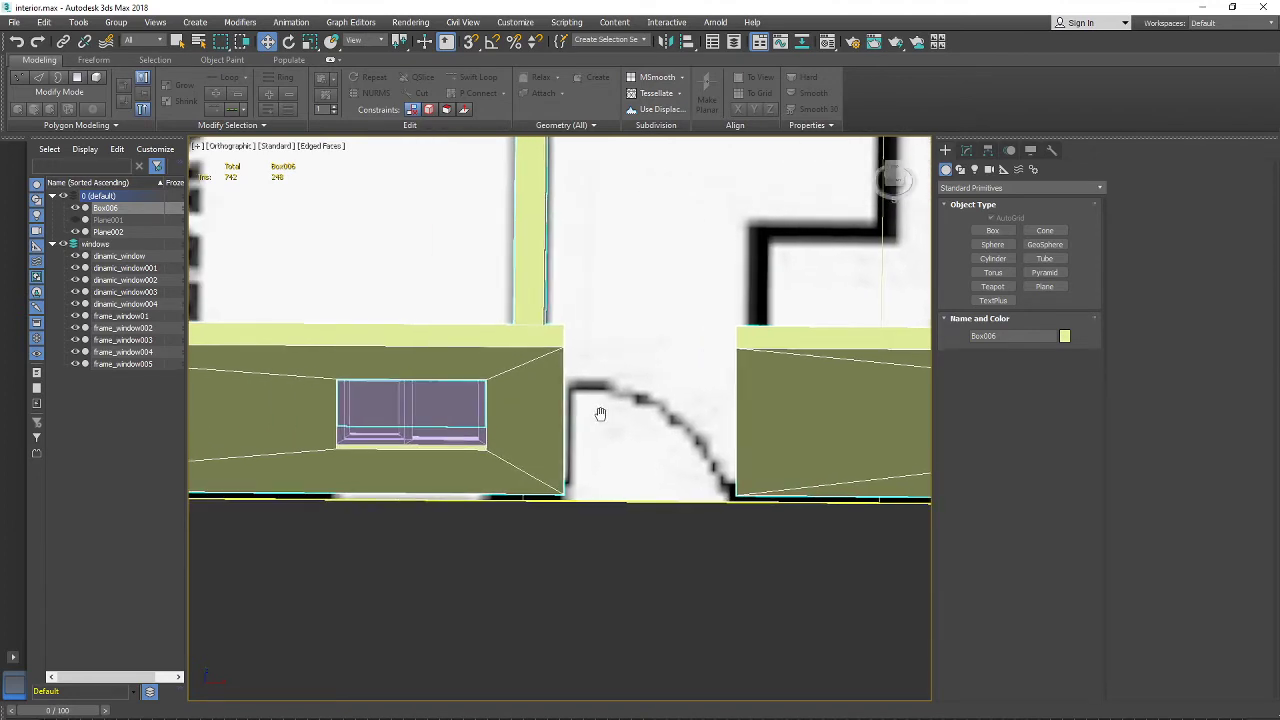
click(401, 414)
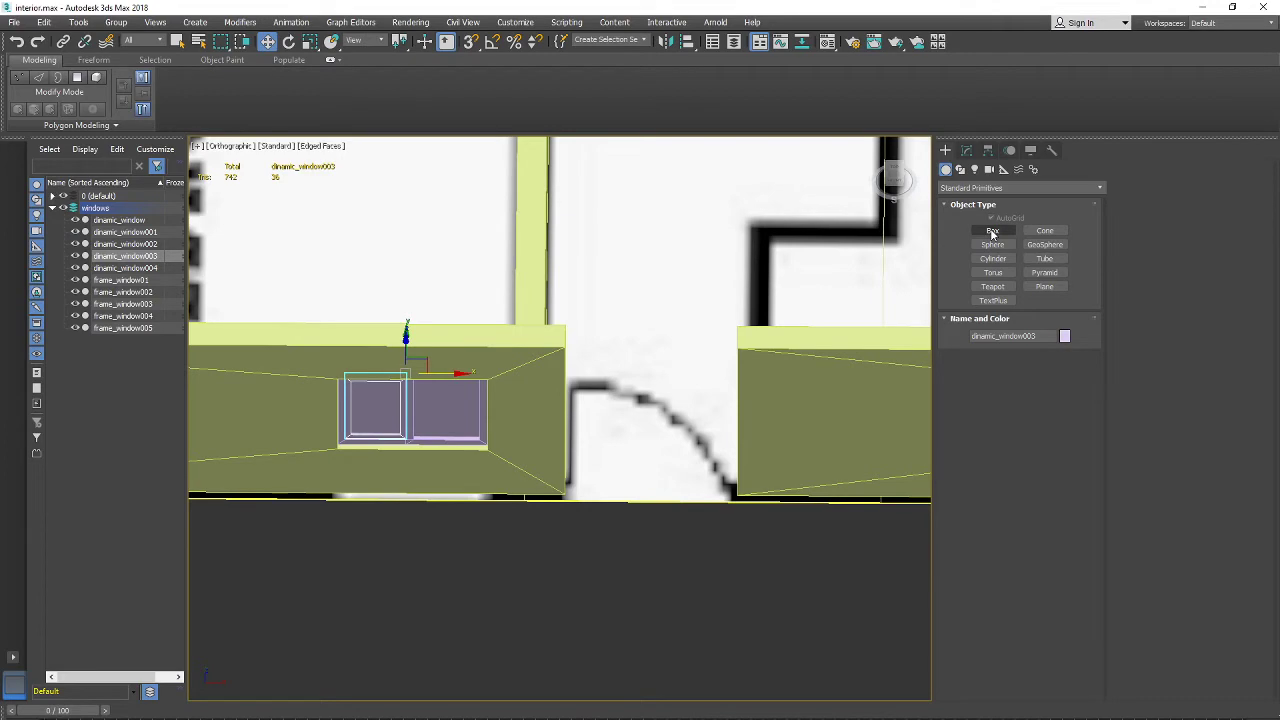
click(992, 232)
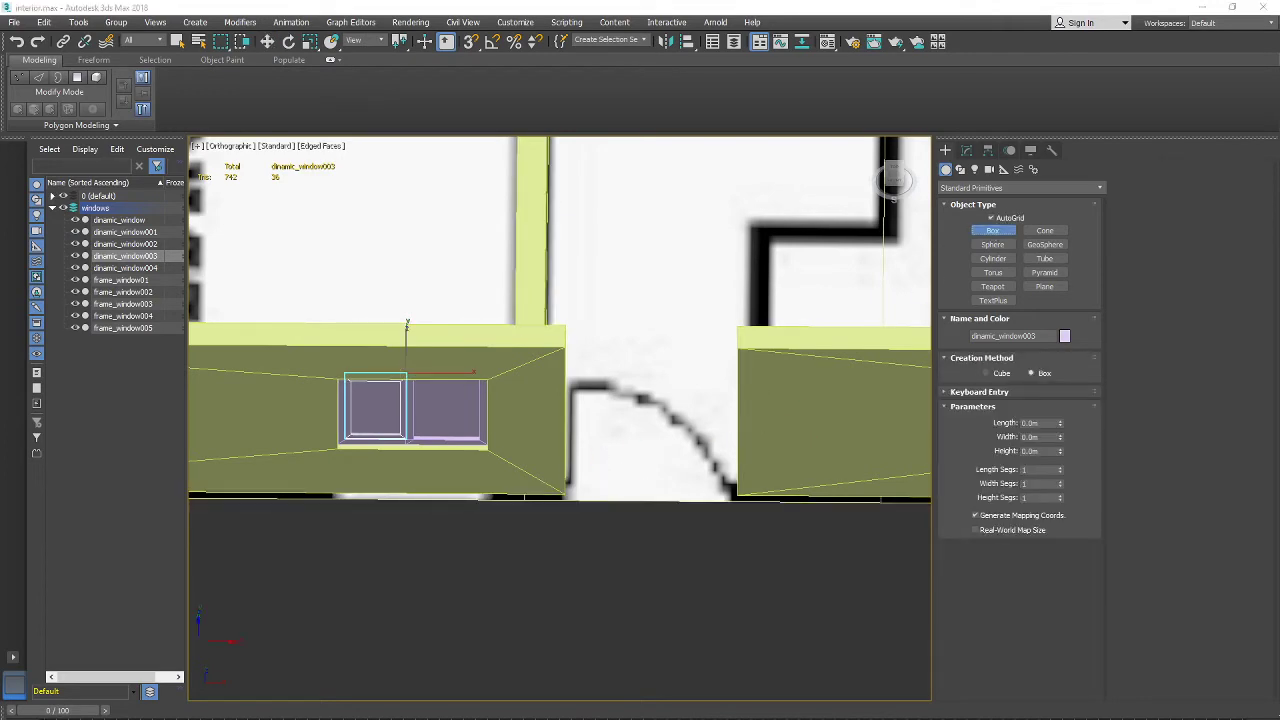
Step: Switch to the web browser and search in a new tab for "usual indterior door size"
mouse_move(117, 719)
click(72, 704)
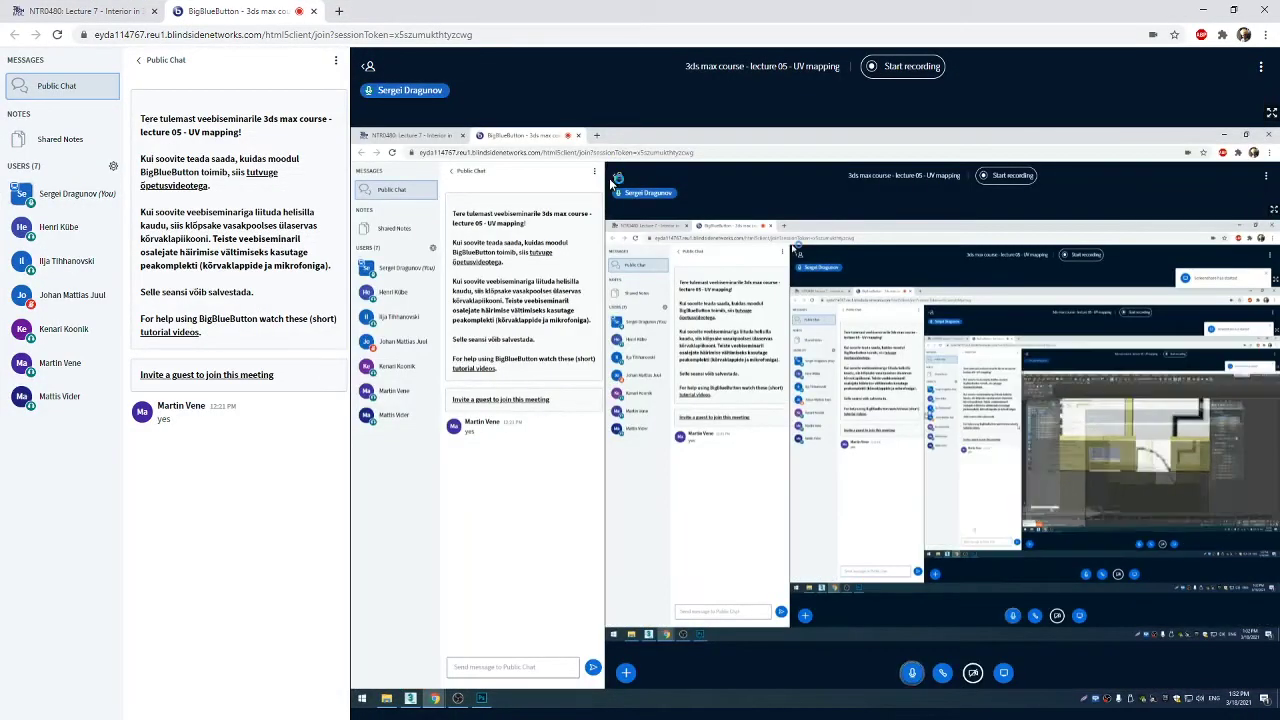
click(338, 11)
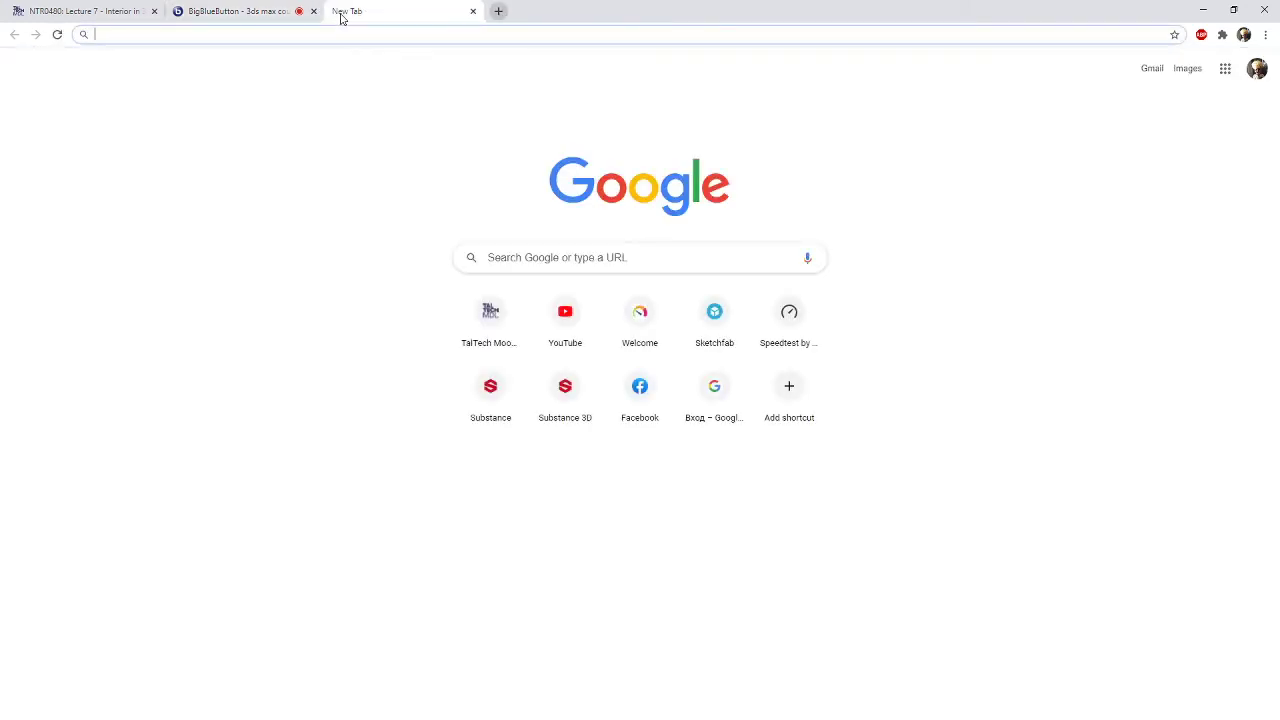
text(usual)
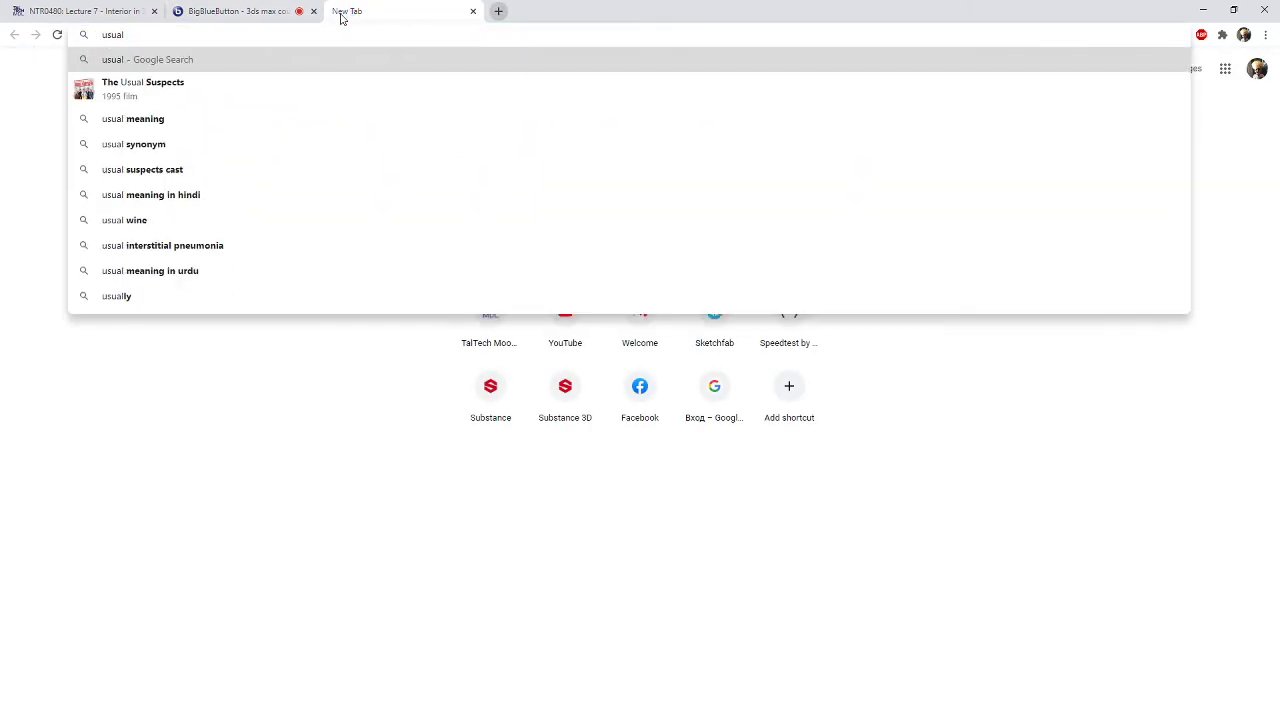
text( indterior)
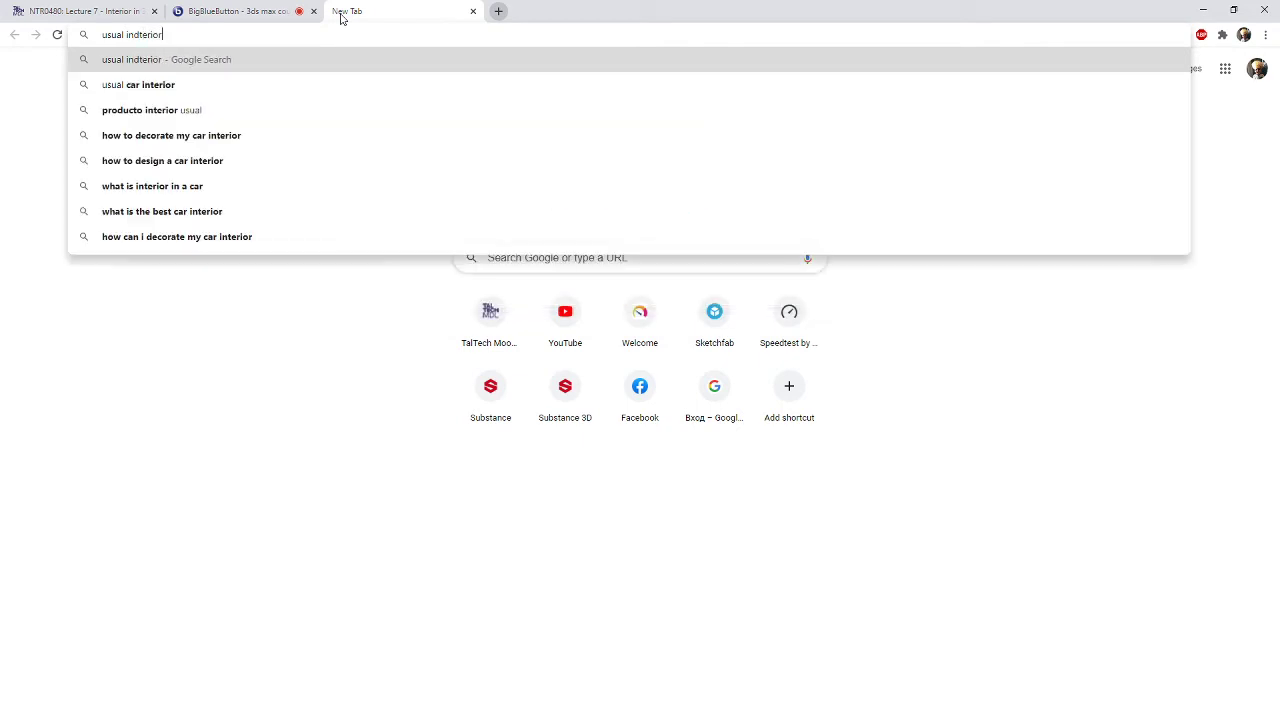
text( door s)
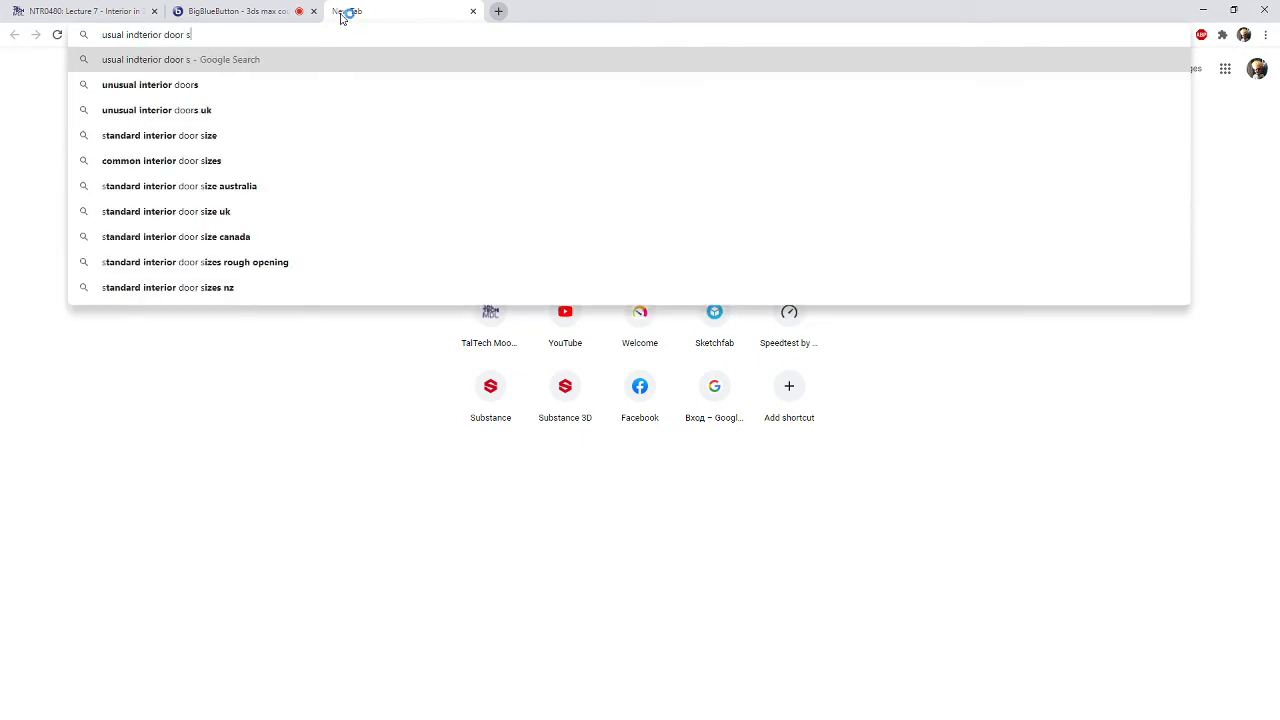
text(ize)
key(Return)
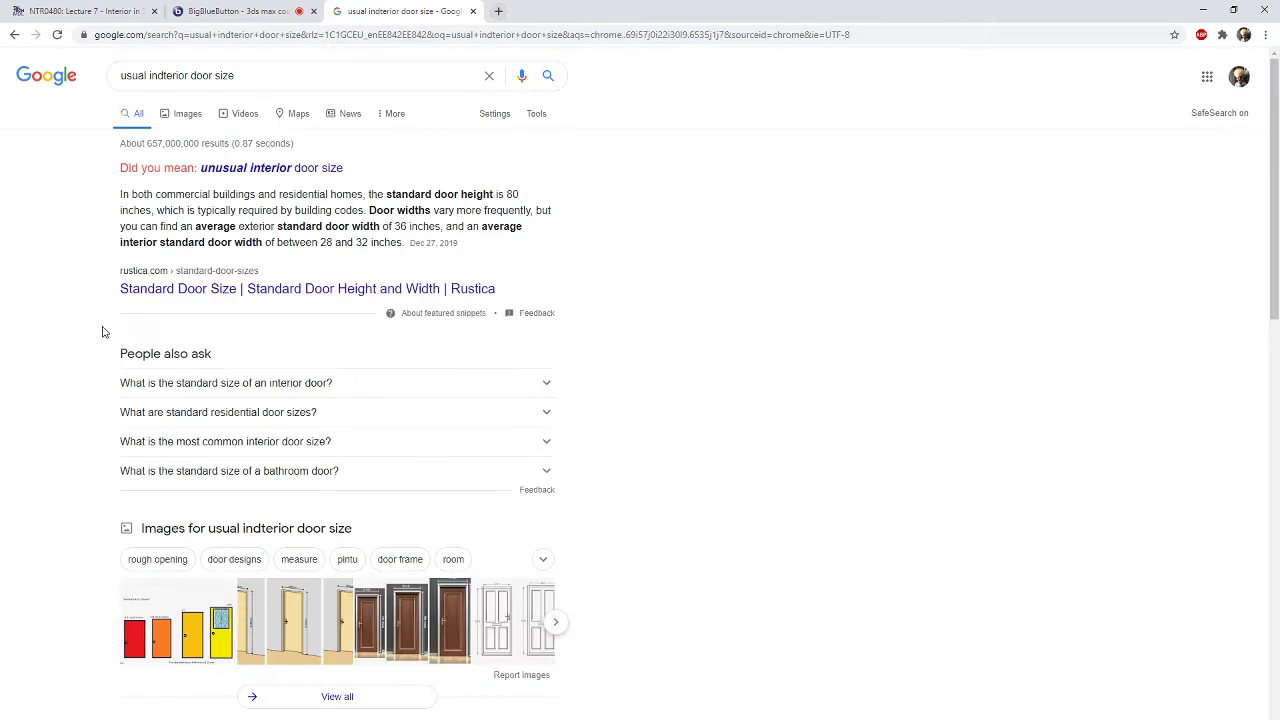
Step: Examine the width and height dimensions in several interior door images from the results, and return to 3ds Max
click(200, 615)
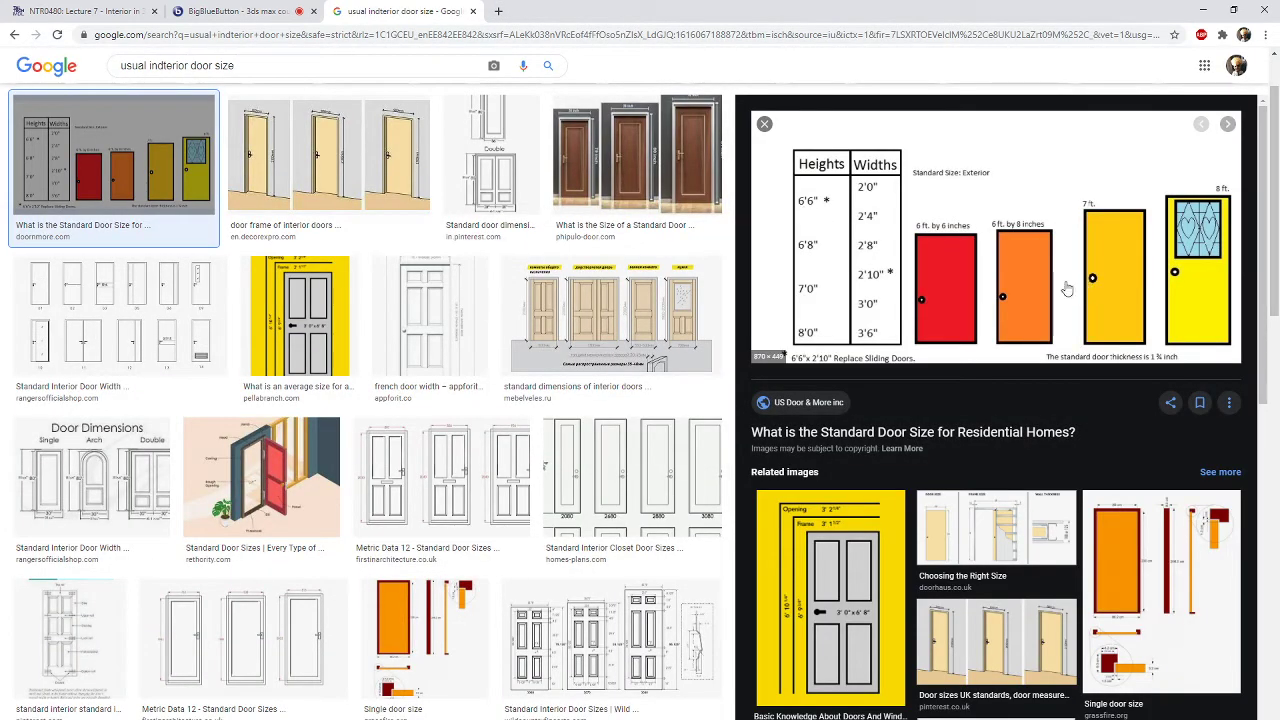
click(330, 120)
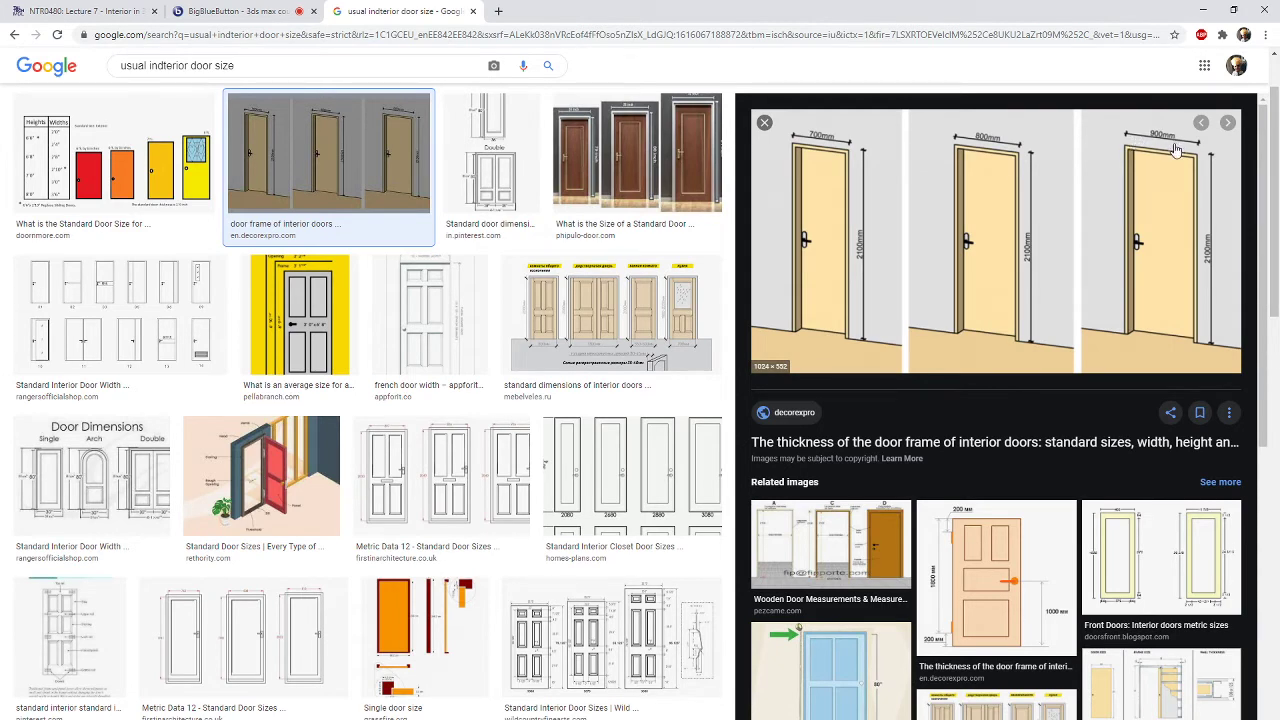
scroll(845, 540, down, 2)
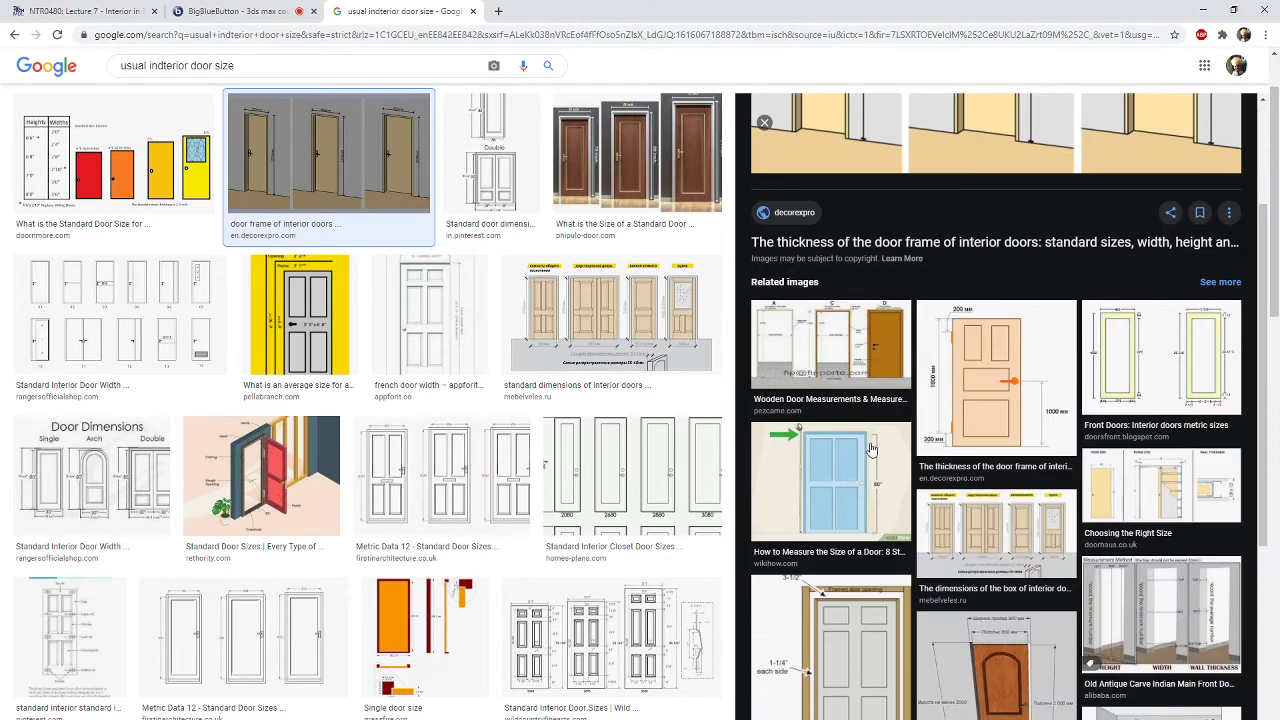
scroll(847, 478, down, 3)
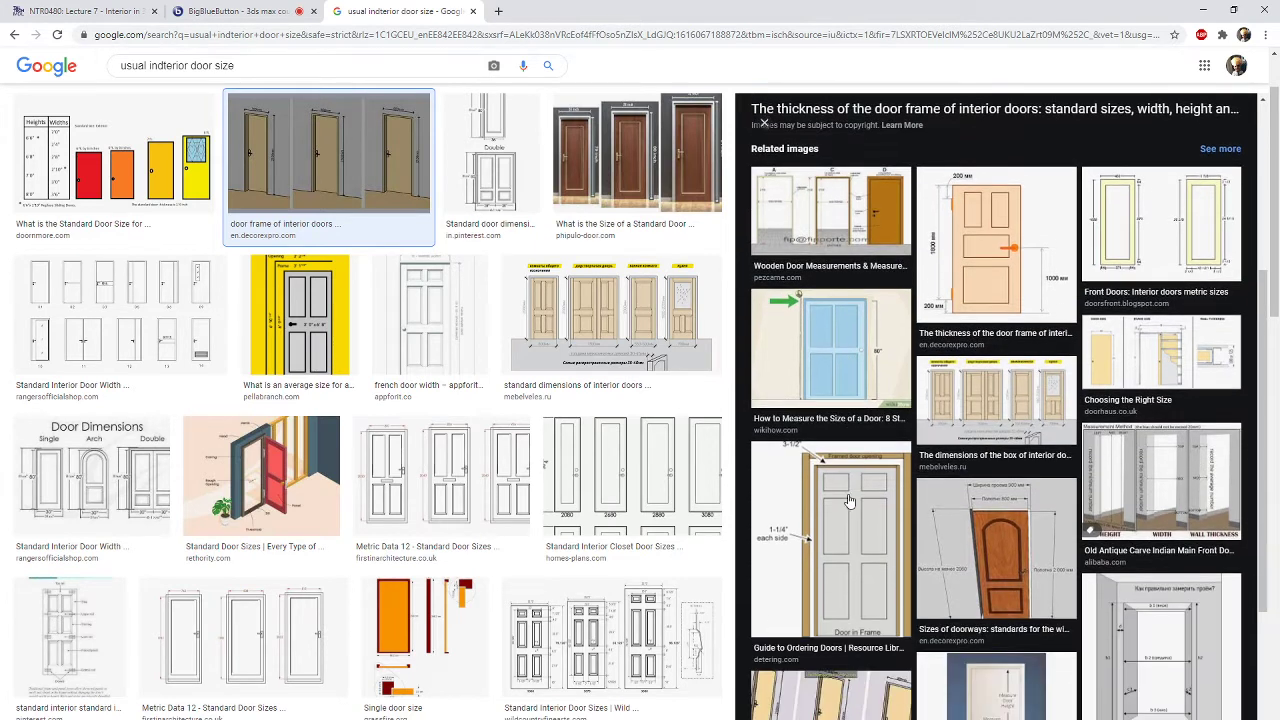
click(975, 432)
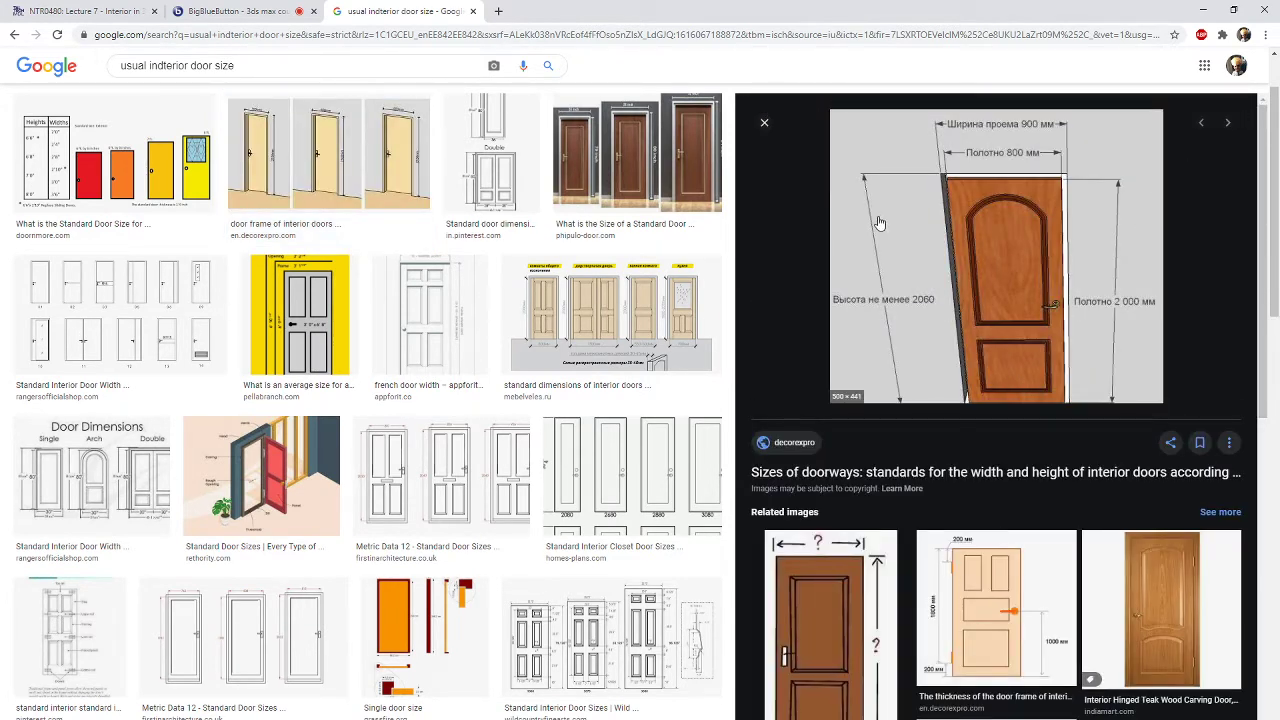
click(980, 575)
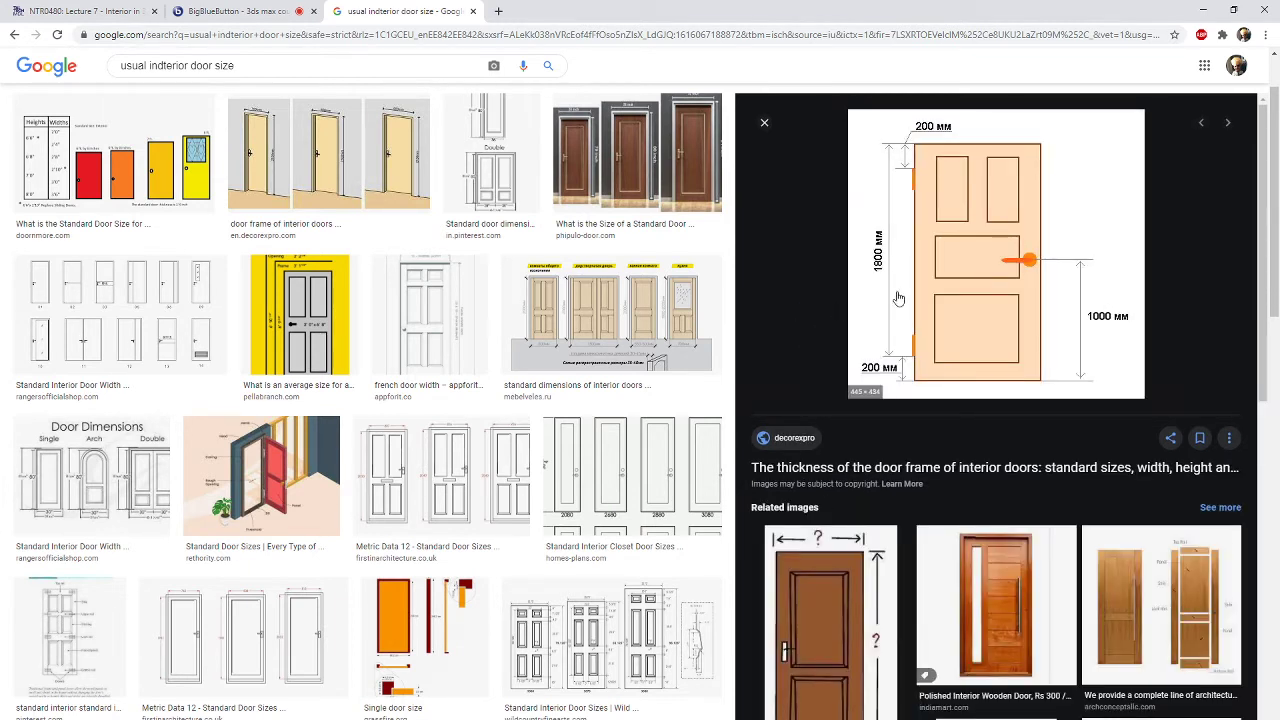
click(1205, 15)
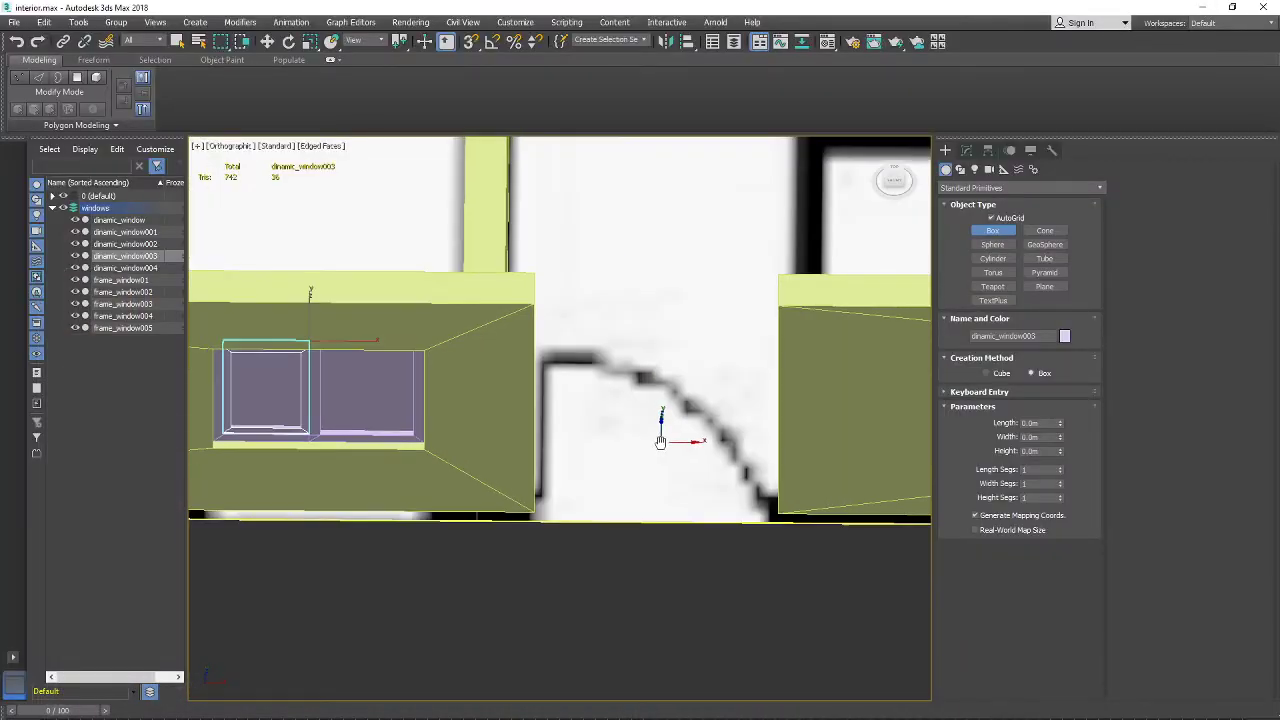
Step: Create a door-sized box against the doorway's bedroom-side jamb, about 1.22 m wide, 0.14 m deep and 3.46 m high
middle_drag(660, 441, 642, 481)
drag(517, 553, 750, 556)
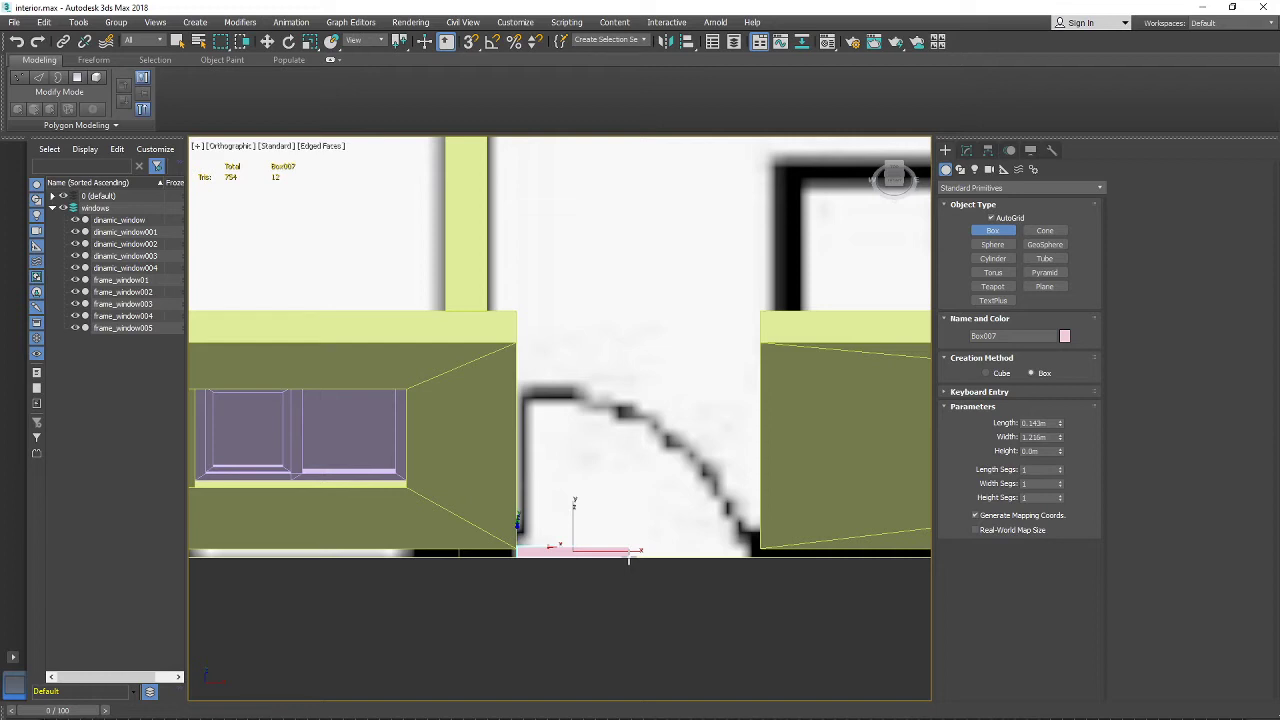
click(645, 241)
mouse_move(620, 466)
alt+middle_down()
mouse_move(634, 397)
mouse_move(614, 400)
mouse_move(614, 452)
alt+middle_up()
scroll(614, 403, down, 2)
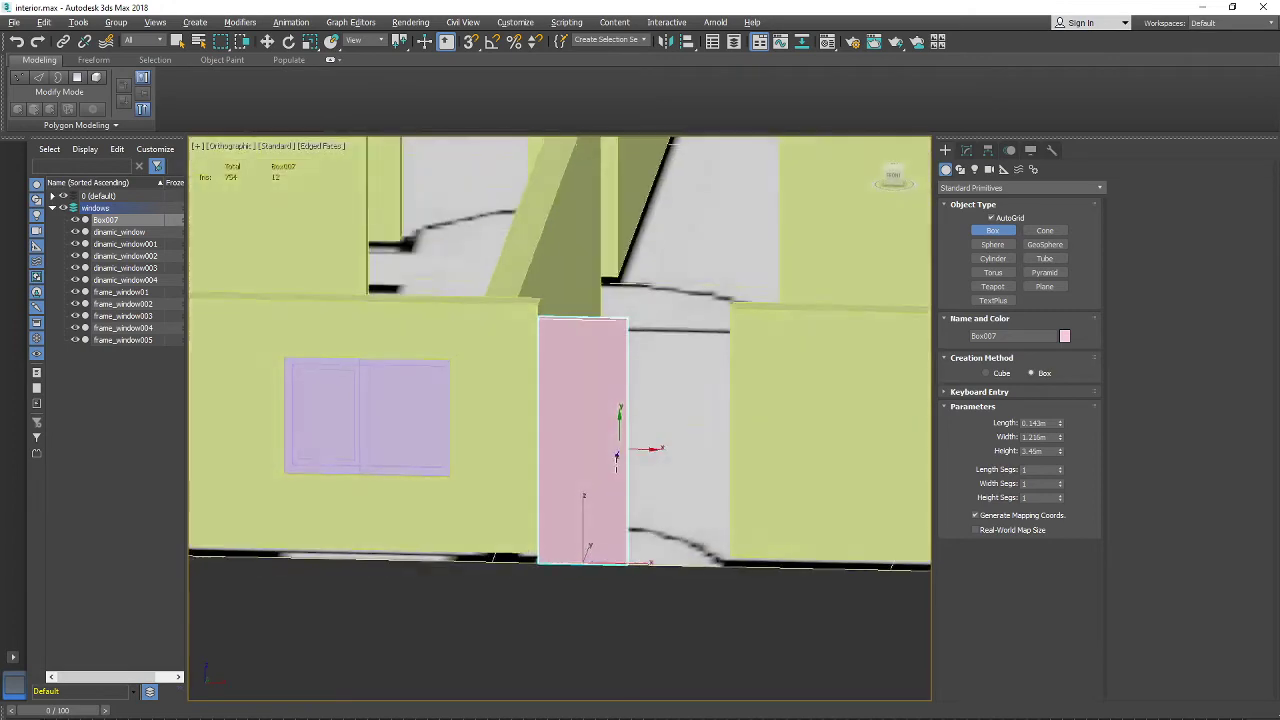
scroll(610, 440, up, 3)
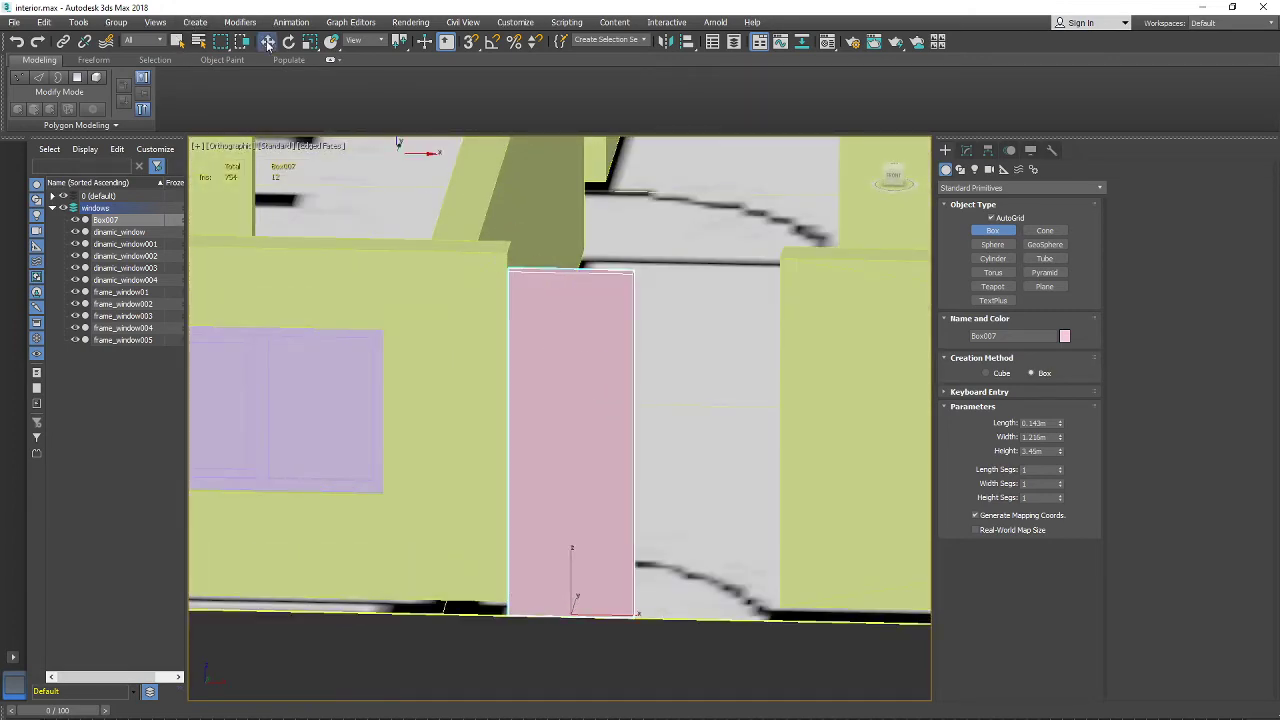
Step: Activate the Move tool and unhide all hidden objects to bring back the purple floor
click(267, 43)
middle_drag(471, 349, 471, 329)
scroll(471, 332, up, 2)
scroll(560, 500, down, 6)
middle_drag(560, 500, 358, 487)
alt+middle_drag(597, 491, 598, 562)
right_click(596, 566)
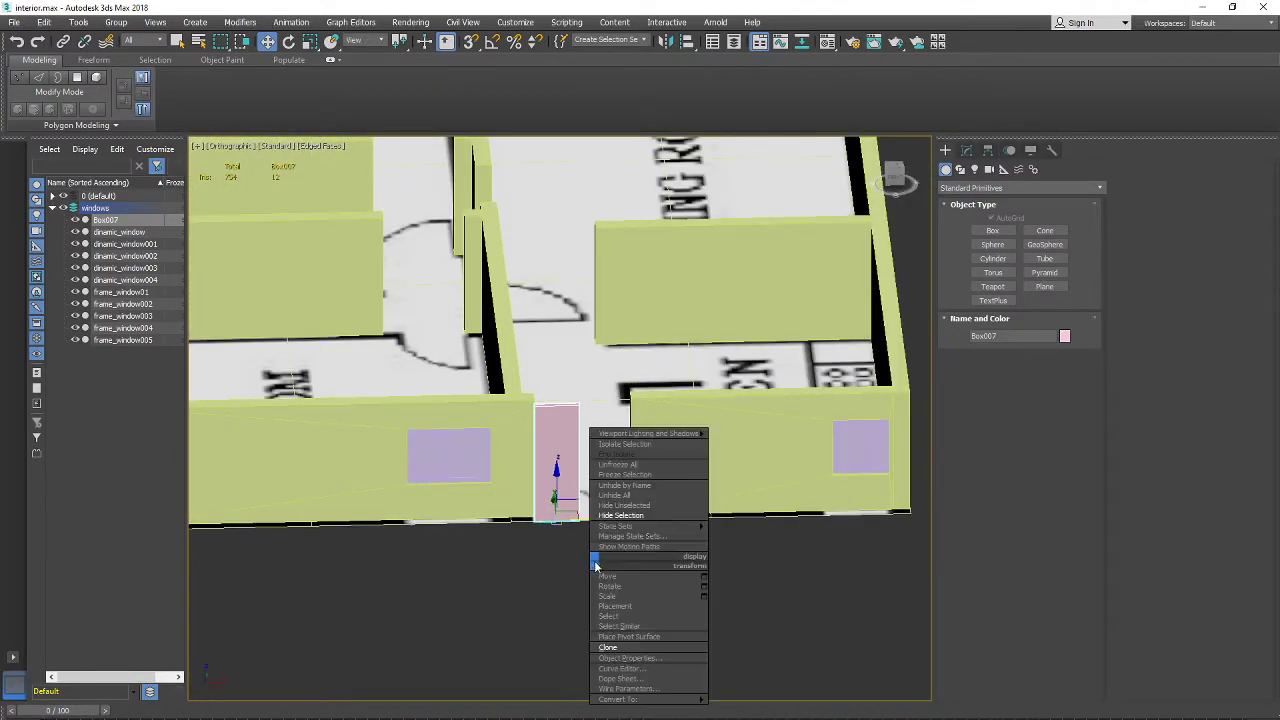
click(616, 495)
Step: Raise the door box onto the floor in the outer doorway with Select and Place, and return to the Move tool
scroll(565, 496, up, 3)
mouse_move(565, 496)
alt+middle_down()
mouse_move(552, 505)
mouse_move(546, 483)
alt+middle_up()
scroll(546, 483, up, 3)
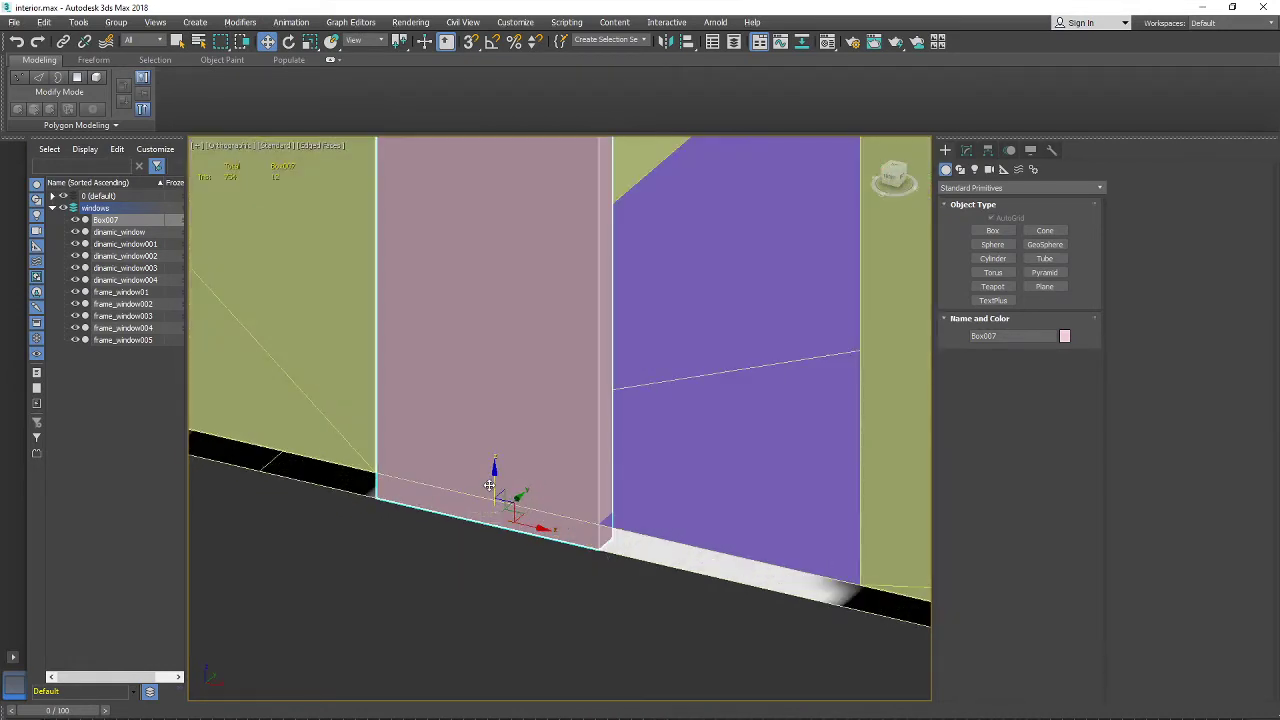
click(331, 41)
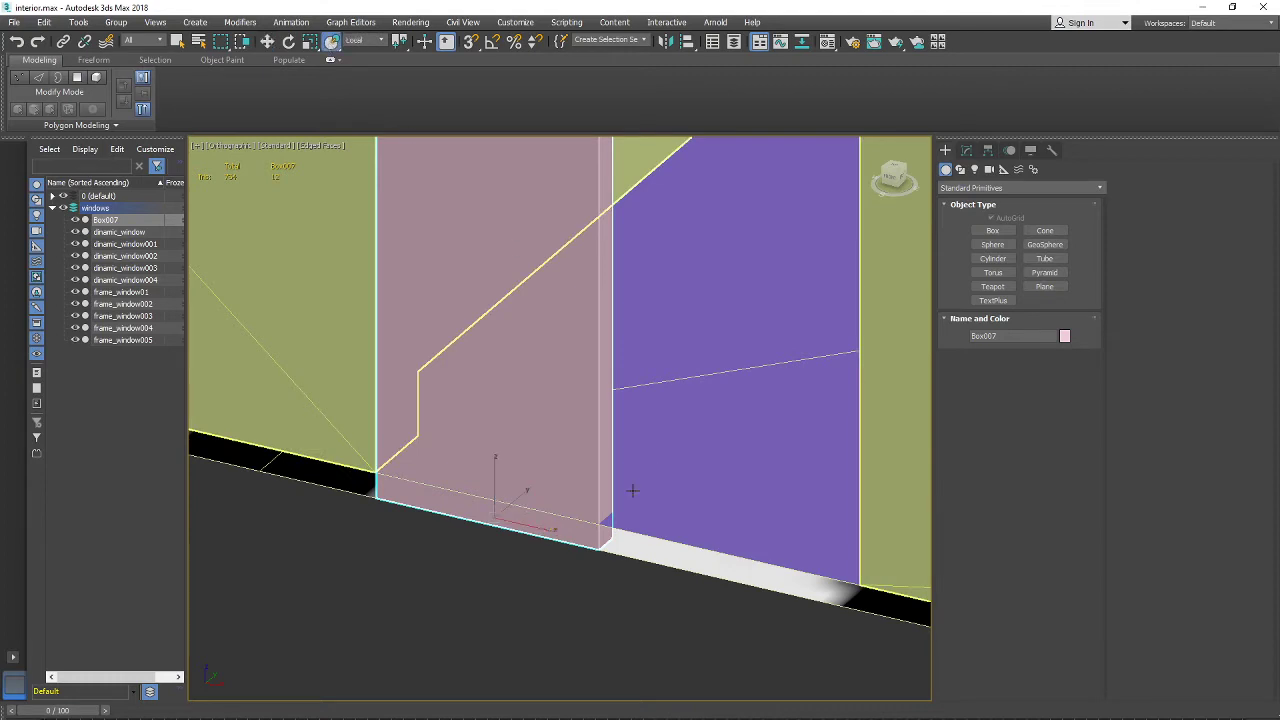
drag(492, 514, 532, 519)
click(267, 41)
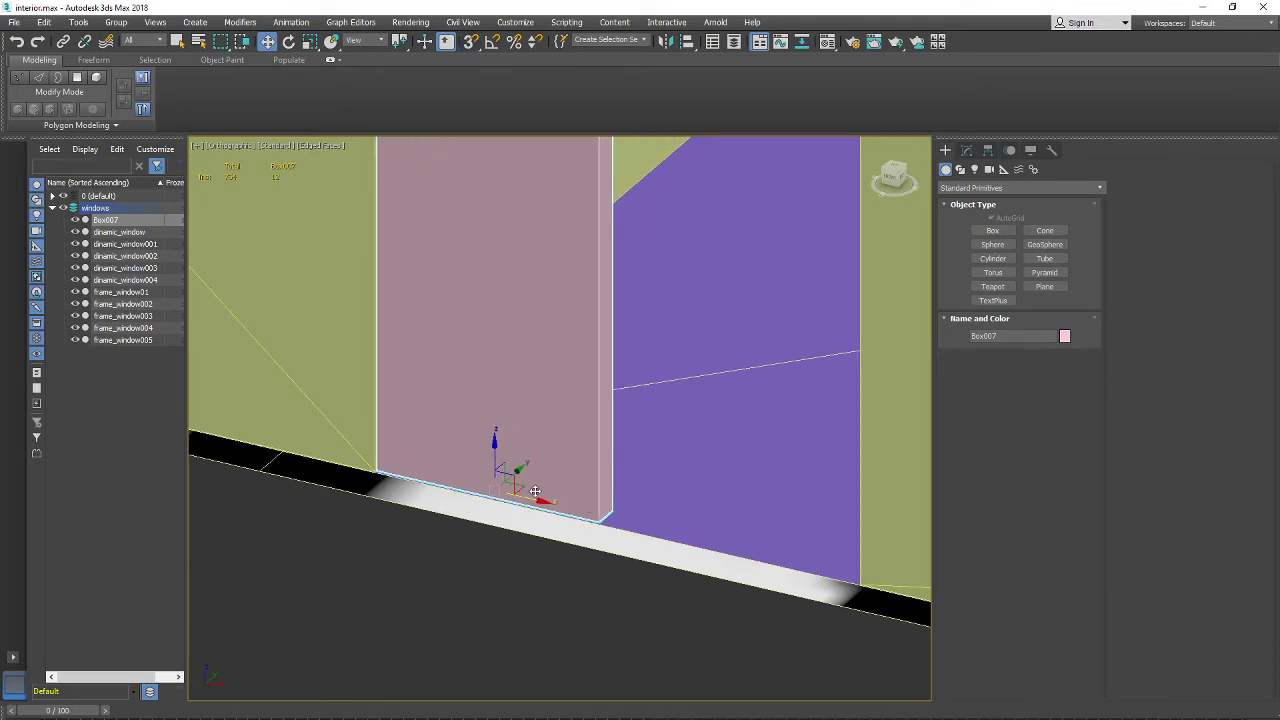
Step: Set the door box's height to 2.588 m
alt+middle_drag(542, 462, 893, 260)
click(967, 151)
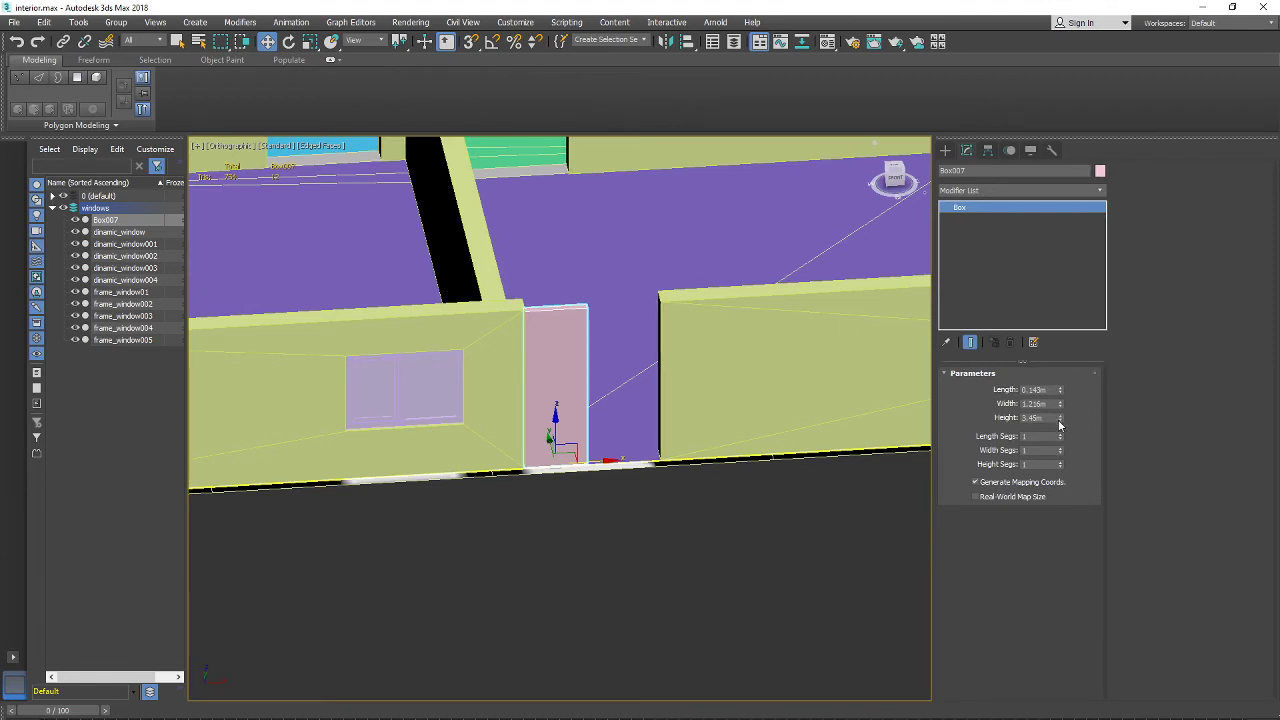
drag(1059, 423, 1060, 449)
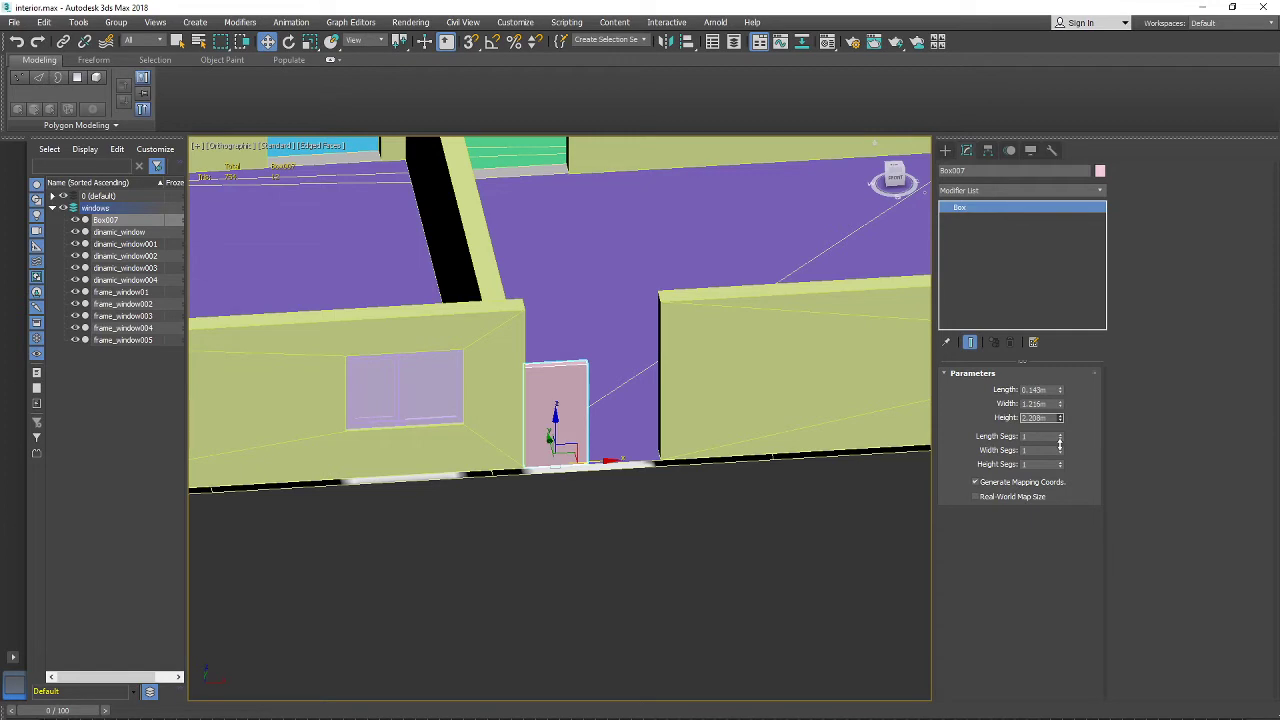
drag(1059, 443, 1060, 436)
Step: Move the door box along X slightly away from the bedroom-side jamb, leaving a narrow gap
alt+middle_drag(687, 424, 651, 451)
scroll(677, 397, down, 2)
scroll(651, 451, up, 2)
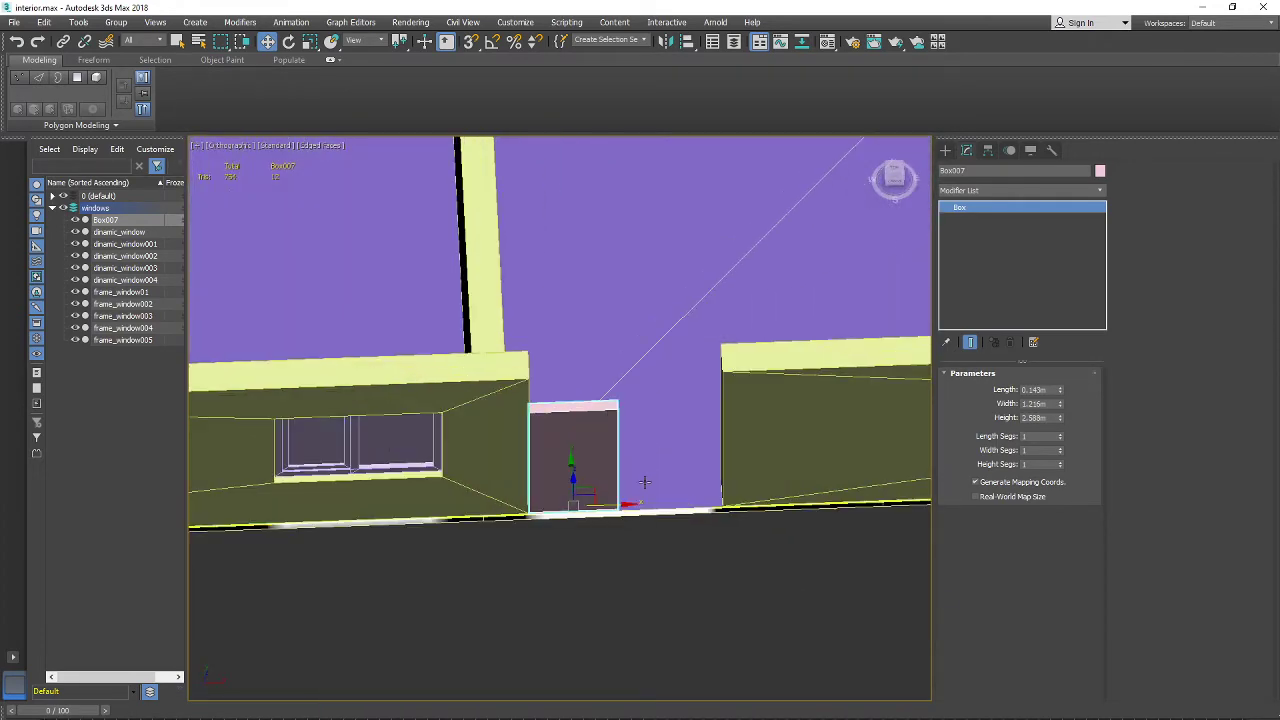
scroll(612, 470, up, 2)
scroll(609, 440, up, 3)
scroll(617, 377, down, 4)
alt+middle_drag(617, 377, 590, 556)
scroll(565, 517, up, 6)
scroll(590, 556, down, 4)
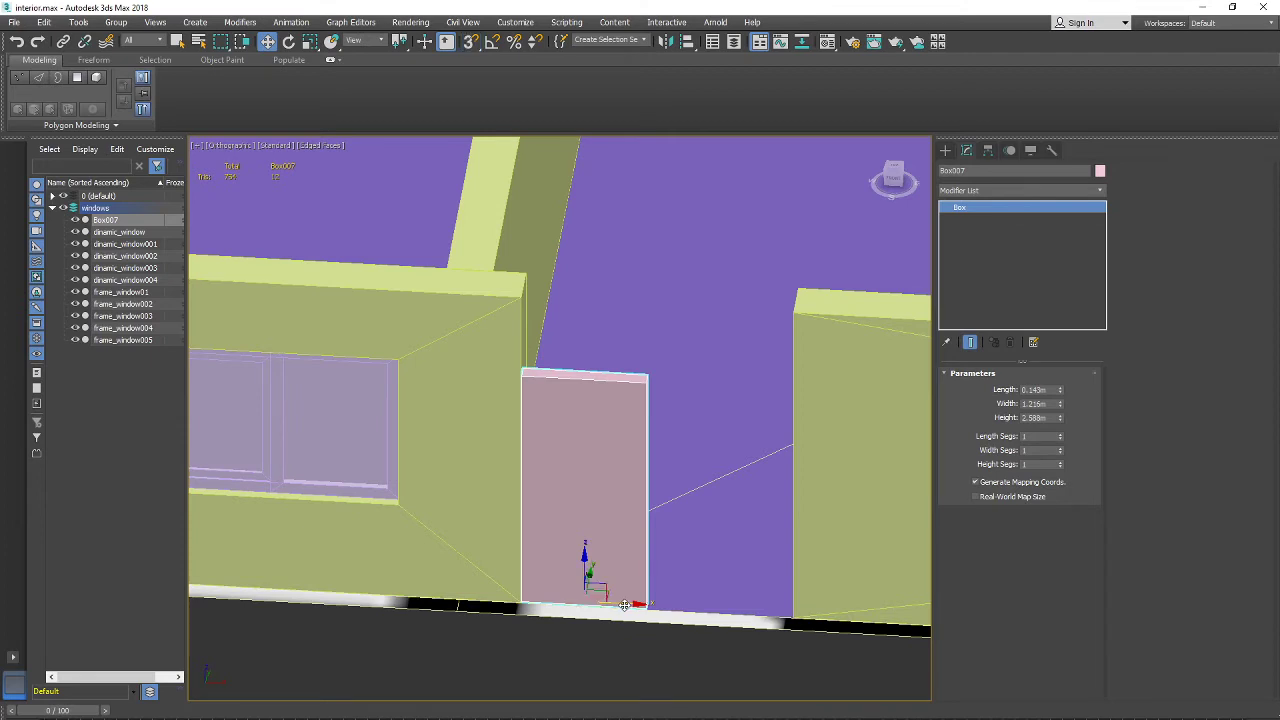
drag(624, 605, 633, 605)
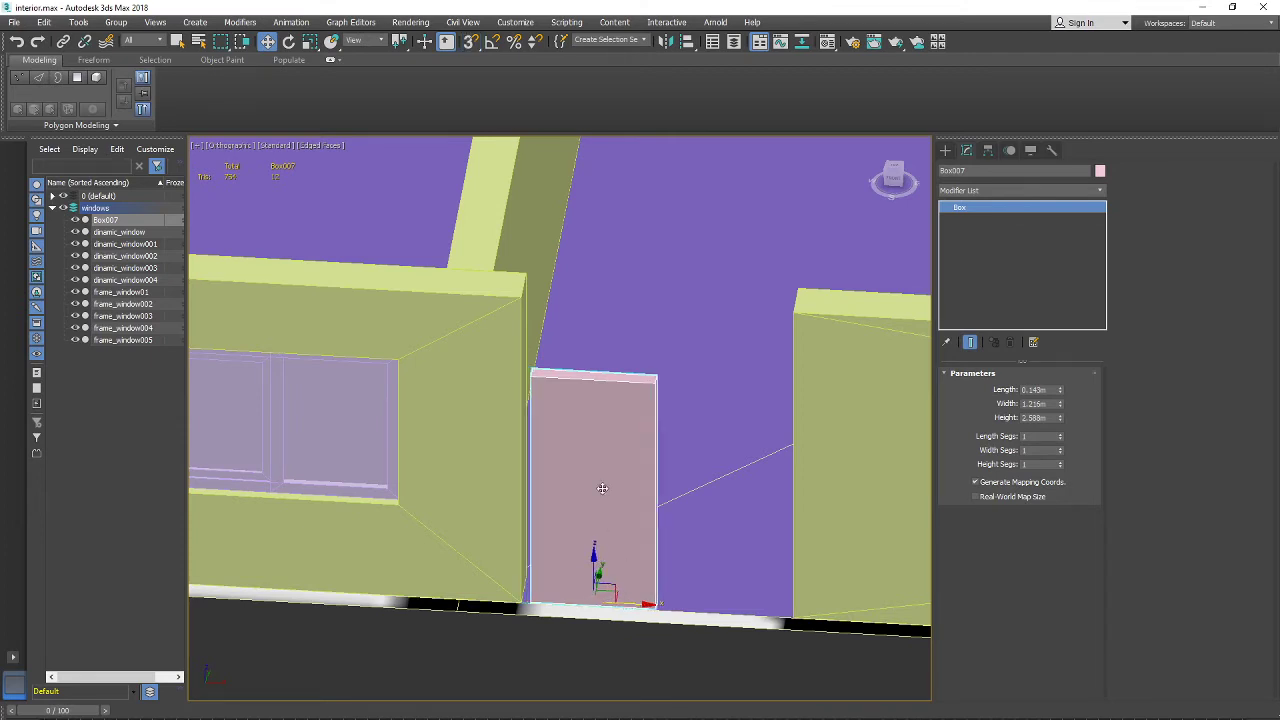
alt+middle_drag(602, 488, 520, 333)
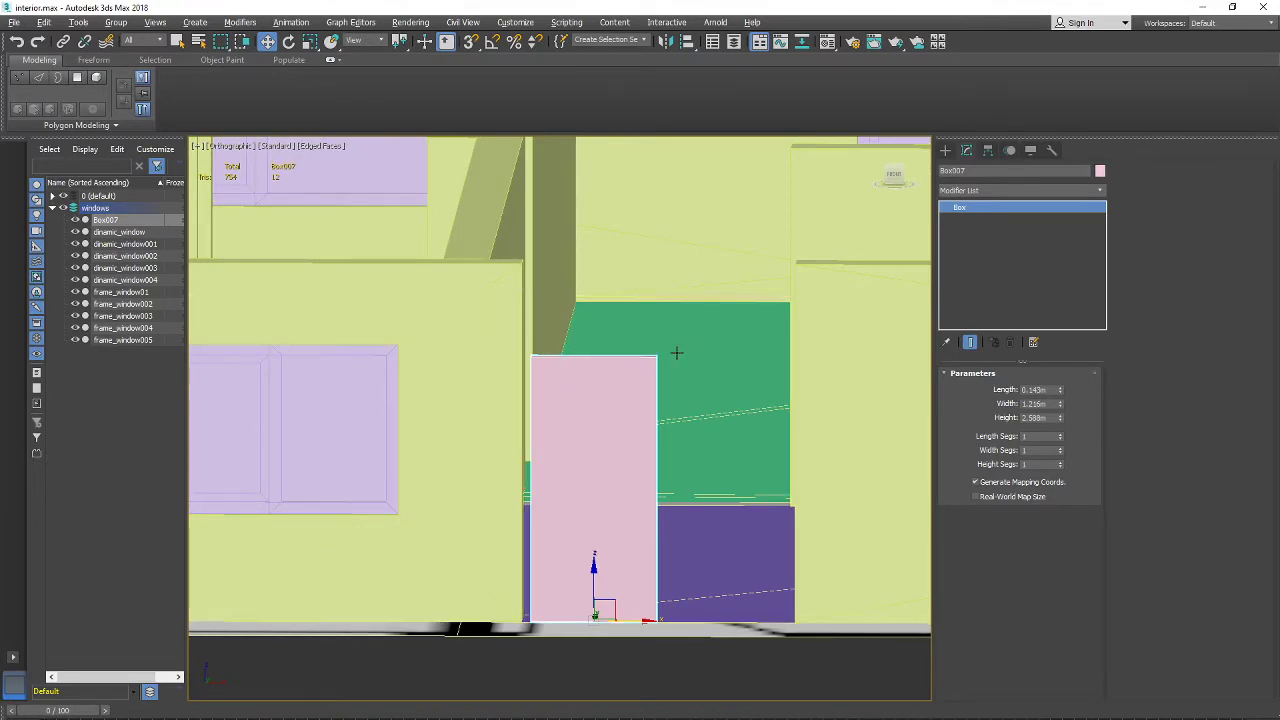
alt+middle_drag(674, 354, 616, 382)
Step: Move the four end vertices of the kitchen's outer wall towards the door box, narrowing the doorway to a small gap
click(717, 360)
click(986, 390)
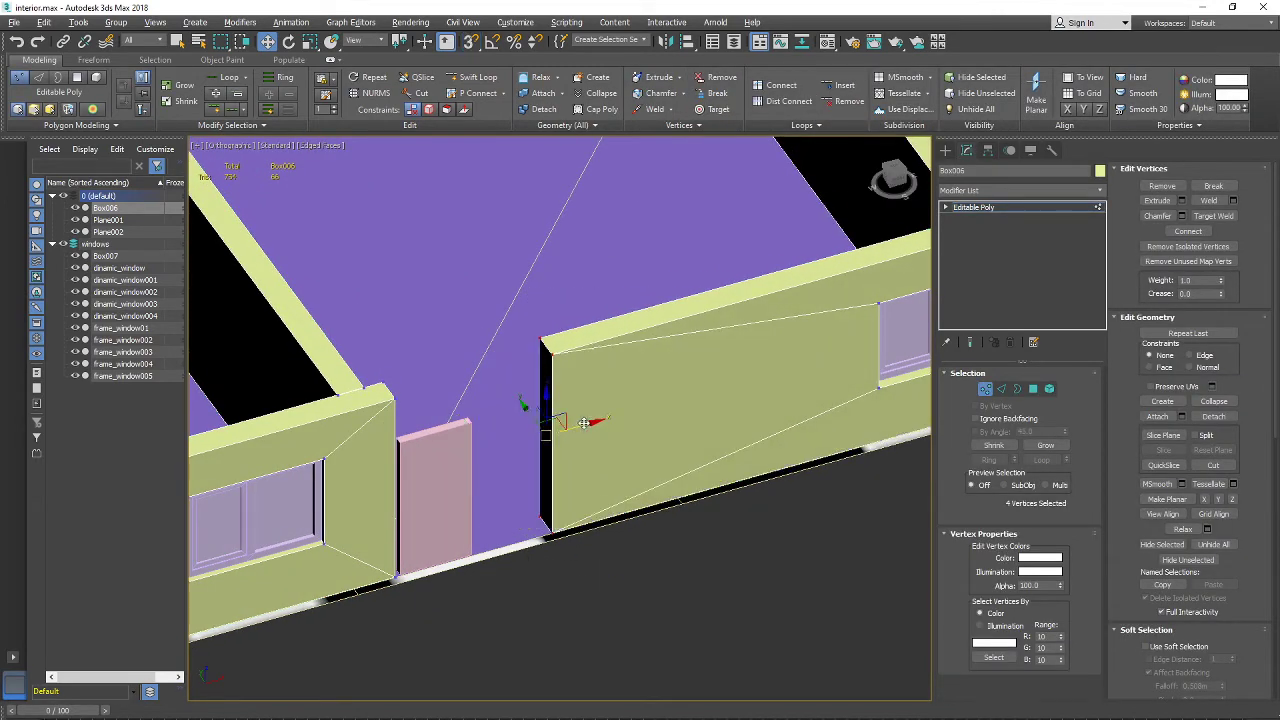
drag(584, 423, 513, 438)
scroll(513, 438, down, 2)
mouse_move(513, 438)
alt+middle_down()
mouse_move(493, 427)
mouse_move(488, 443)
alt+middle_up()
scroll(495, 455, up, 3)
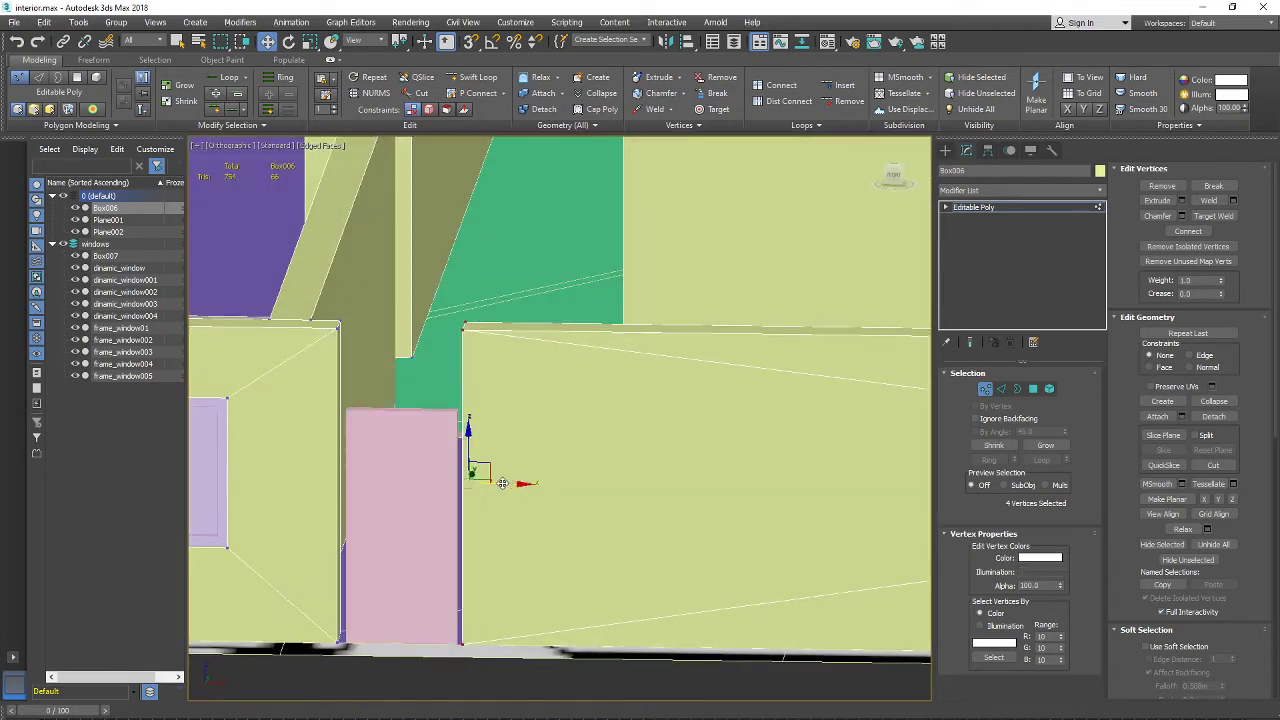
drag(502, 483, 505, 485)
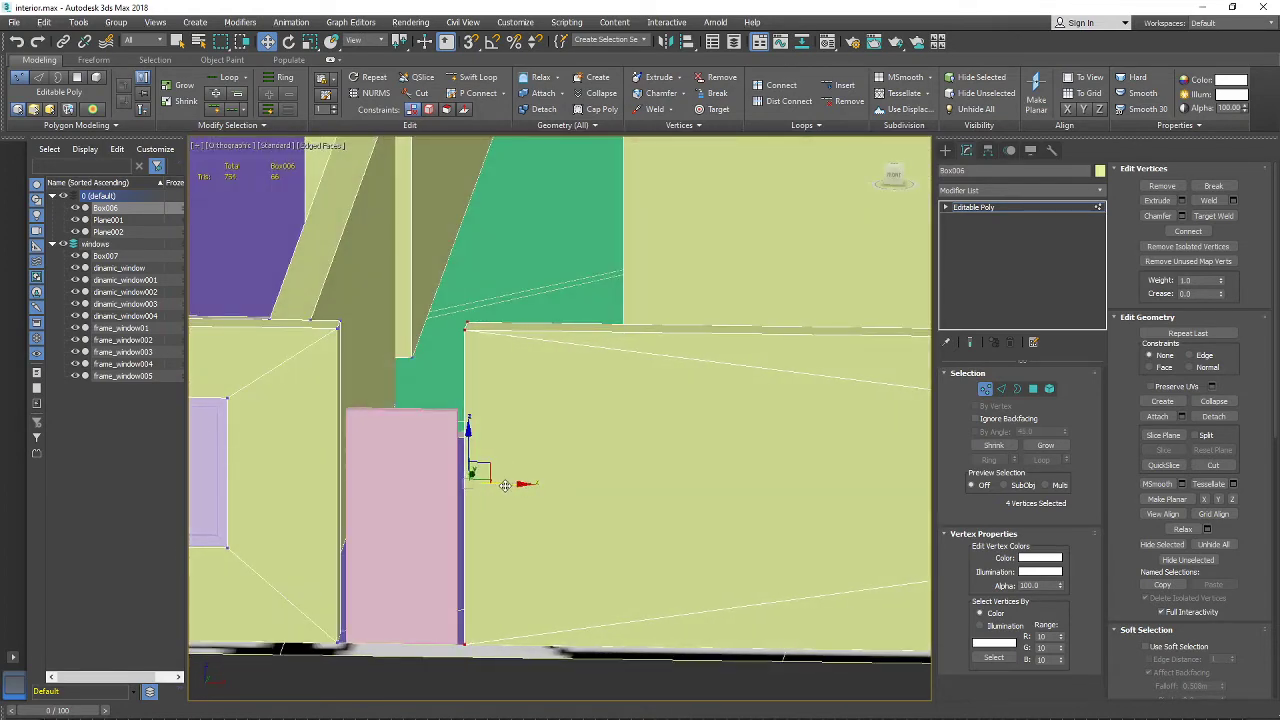
scroll(519, 478, down, 3)
mouse_move(560, 466)
alt+middle_down()
mouse_move(467, 482)
mouse_move(356, 475)
mouse_move(572, 453)
alt+middle_up()
middle_drag(540, 380, 632, 524)
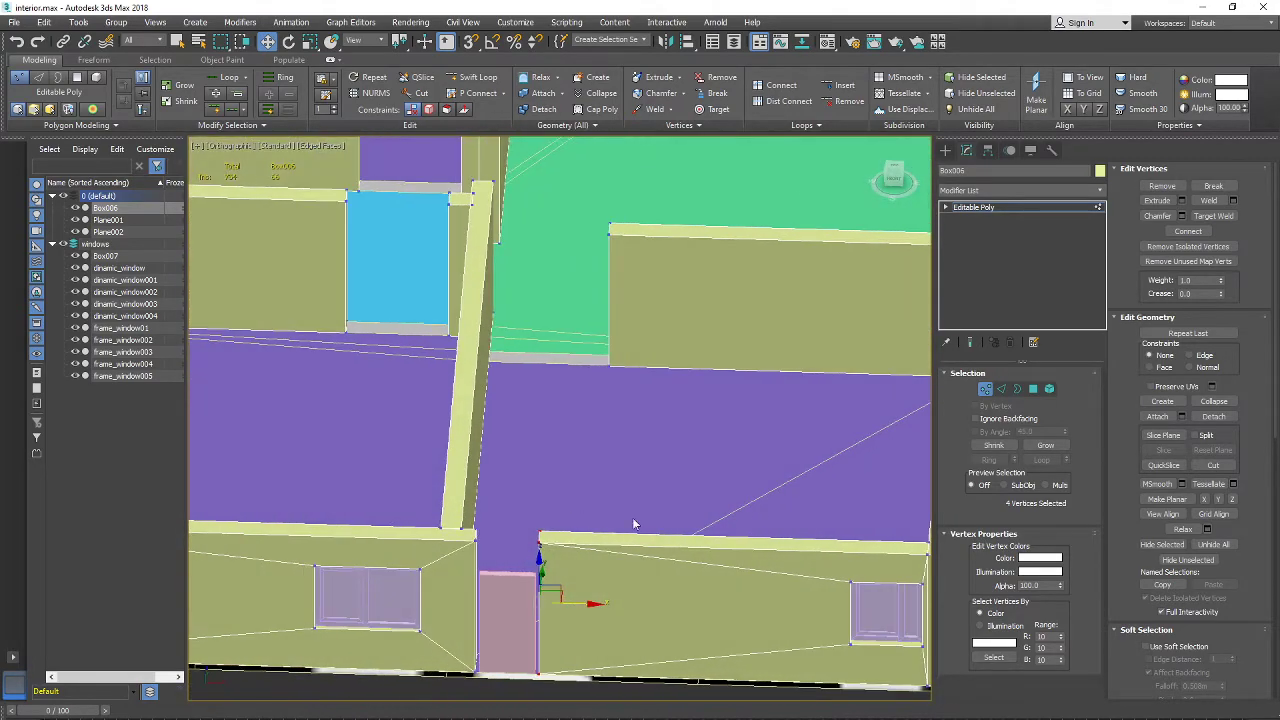
Step: Copy the door box along Y from the outer doorway to the opening between the kitchen and living room
click(989, 393)
click(526, 592)
scroll(566, 568, down, 4)
alt+middle_drag(586, 571, 537, 631)
middle_drag(549, 550, 555, 570)
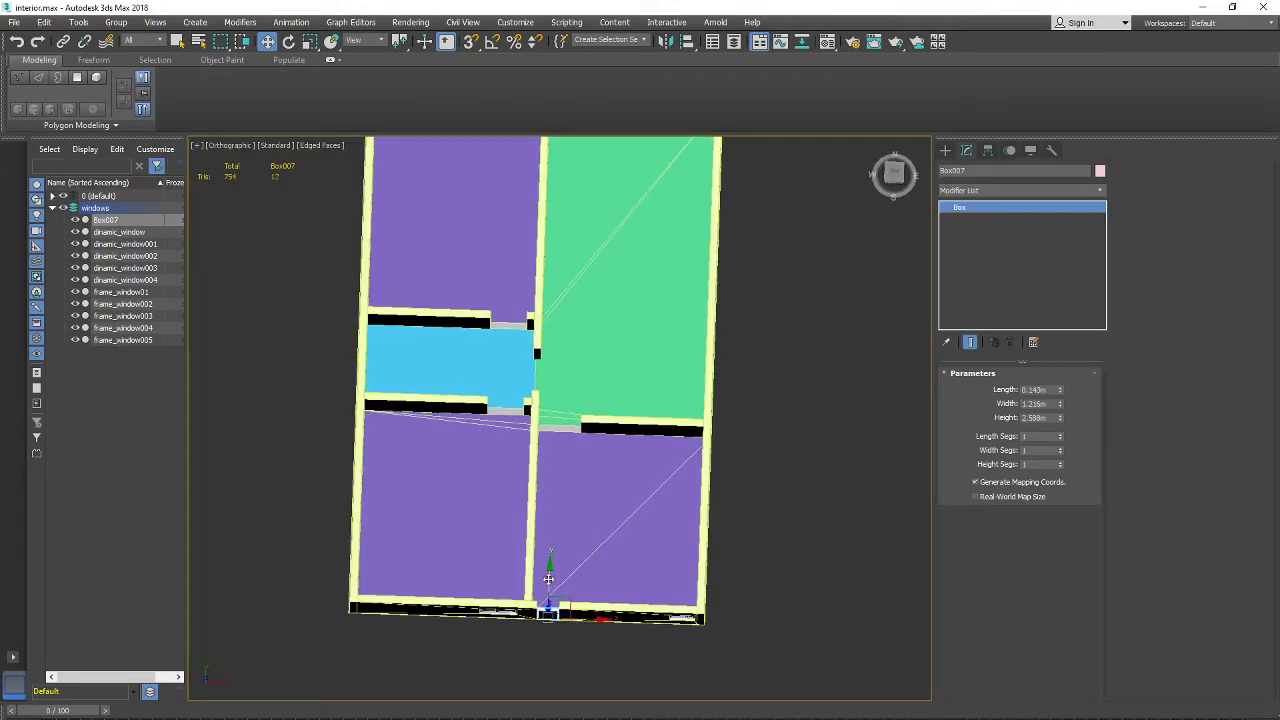
mouse_move(549, 578)
shift+mouse_down()
mouse_move(560, 392)
mouse_move(579, 390)
shift+mouse_up()
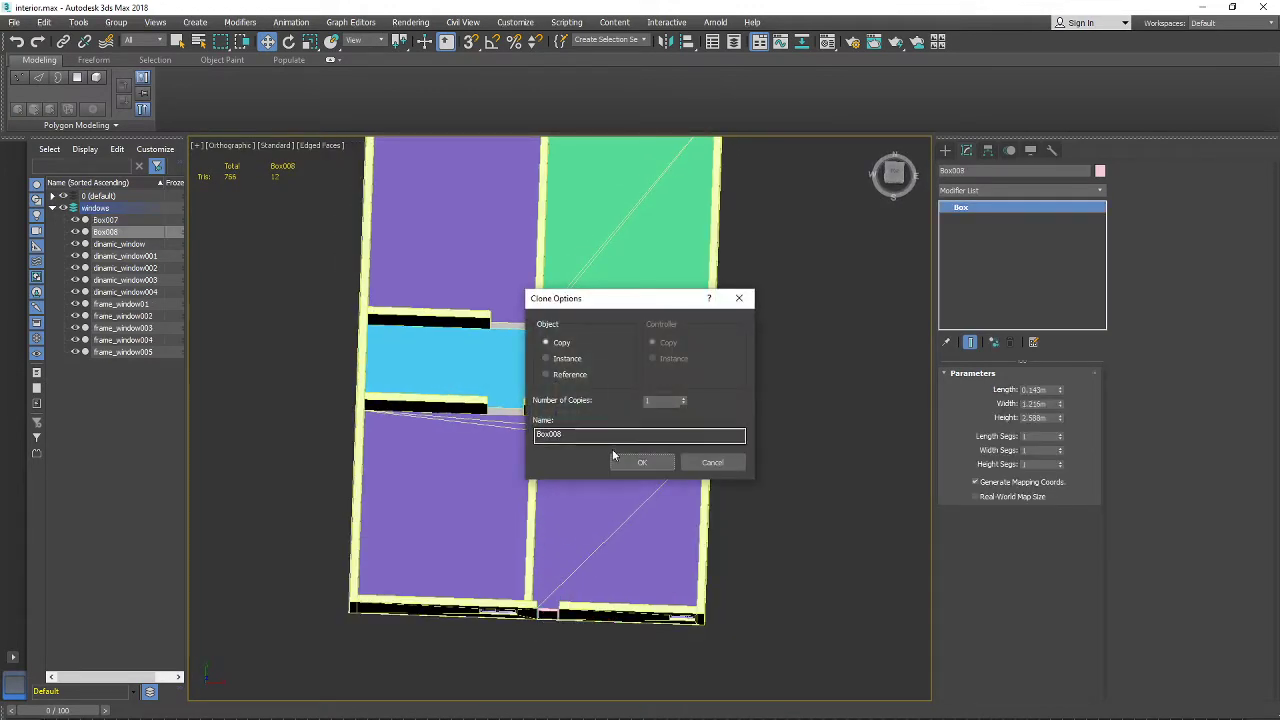
key(Return)
scroll(560, 440, up, 5)
mouse_move(563, 455)
alt+middle_down()
mouse_move(566, 480)
mouse_move(566, 399)
mouse_move(337, 377)
mouse_move(614, 460)
alt+middle_up()
scroll(614, 460, down, 6)
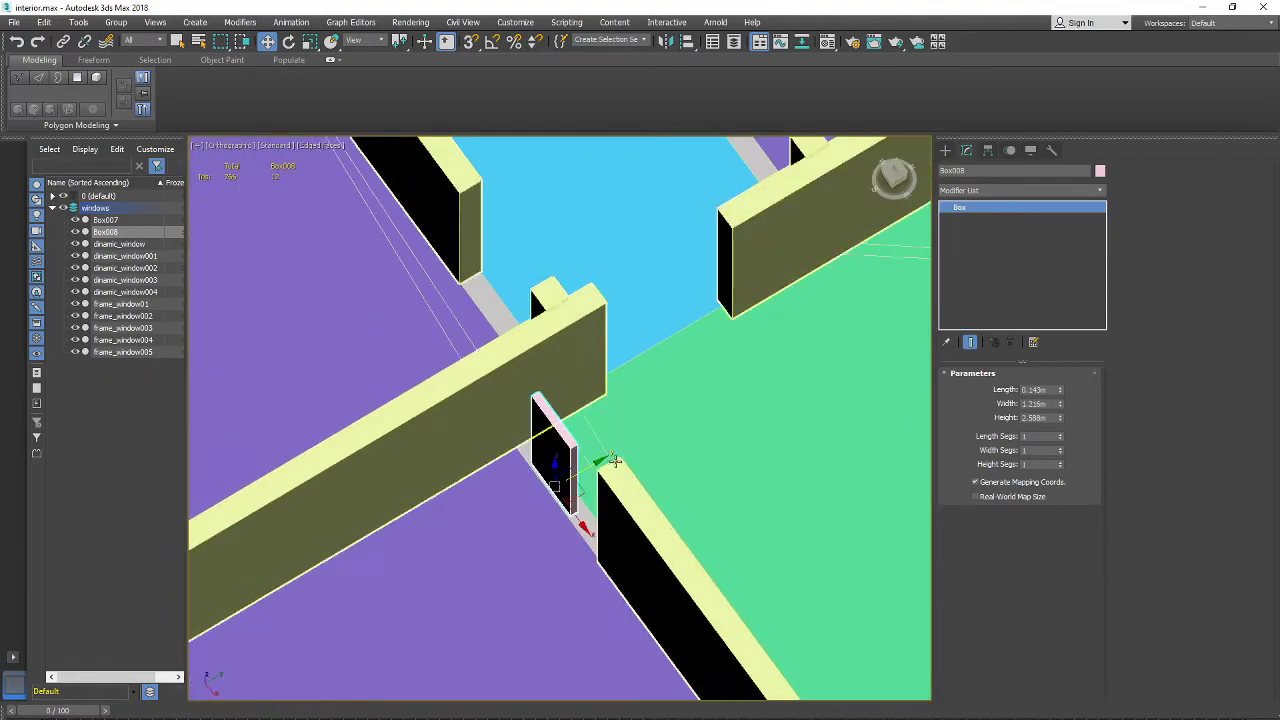
Step: Hide the coloured floor plane so the floor plan drawing shows beneath the walls
click(510, 514)
right_click(510, 512)
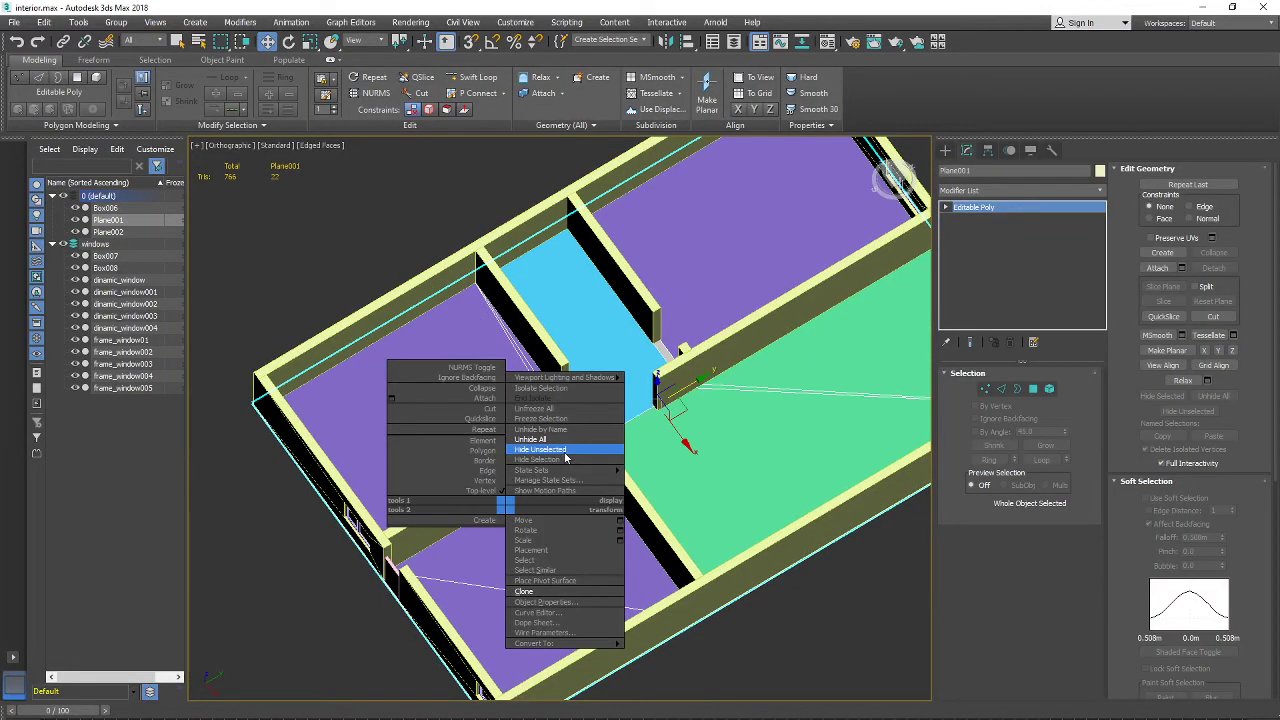
click(564, 452)
key(ctrl+z)
right_click(547, 531)
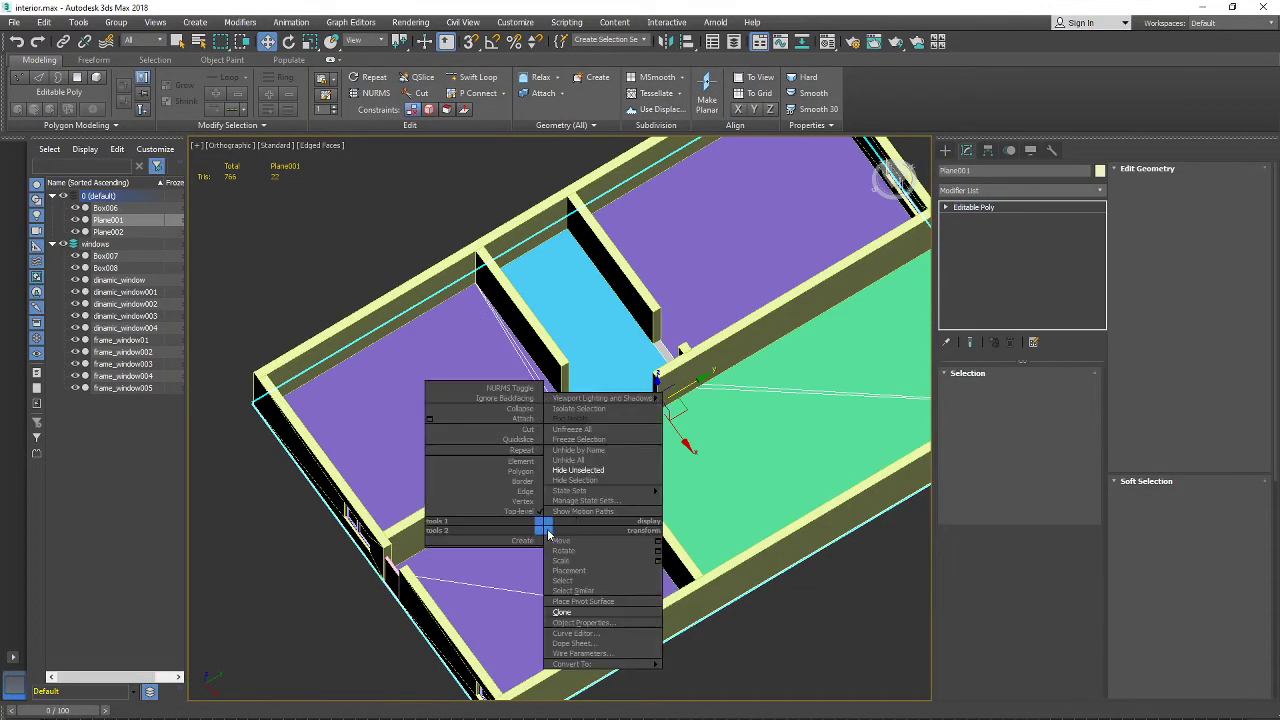
click(574, 480)
scroll(574, 540, up, 3)
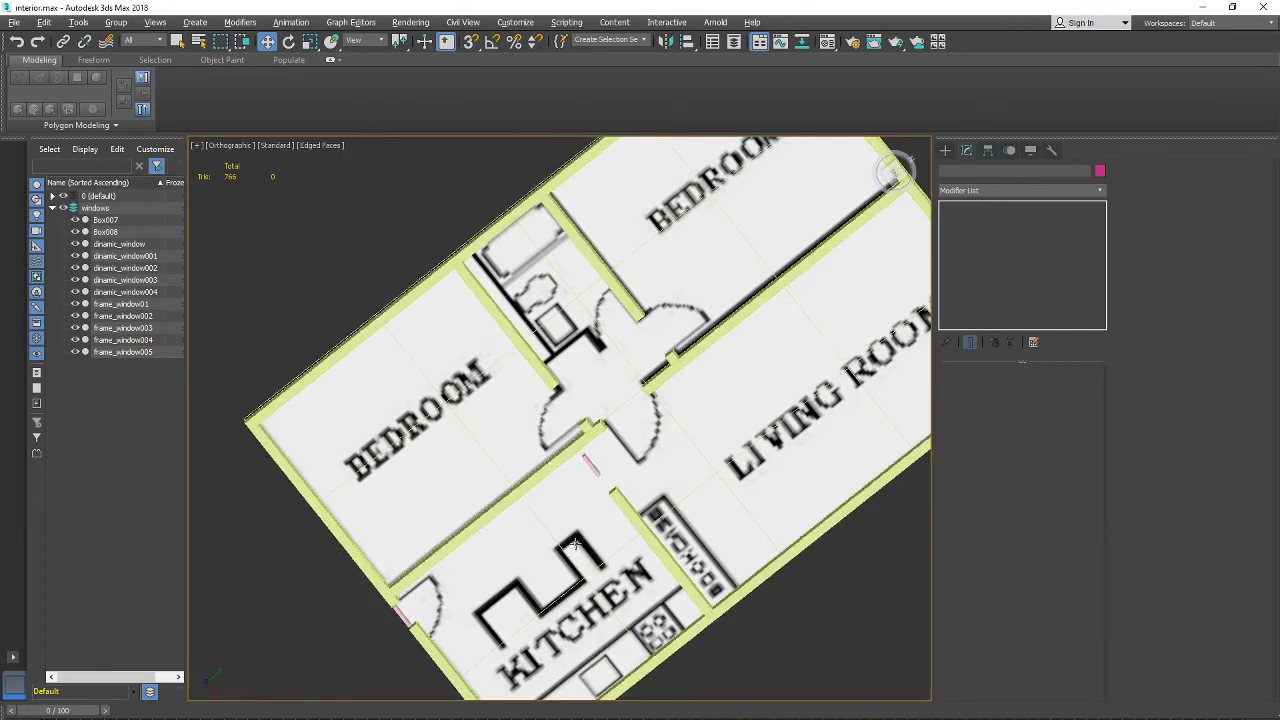
alt+middle_drag(594, 456, 597, 447)
scroll(572, 516, up, 2)
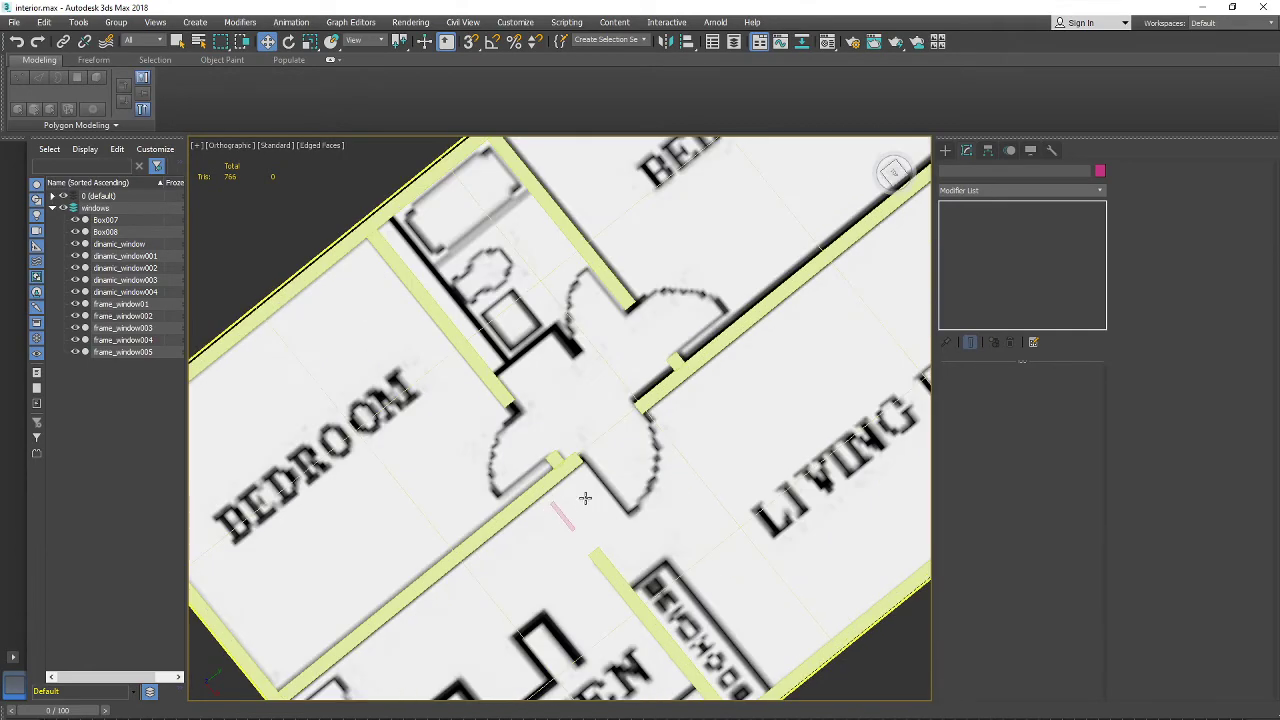
scroll(552, 549, down, 3)
mouse_move(560, 520)
alt+middle_down()
mouse_move(654, 443)
mouse_move(592, 510)
mouse_move(575, 507)
alt+middle_up()
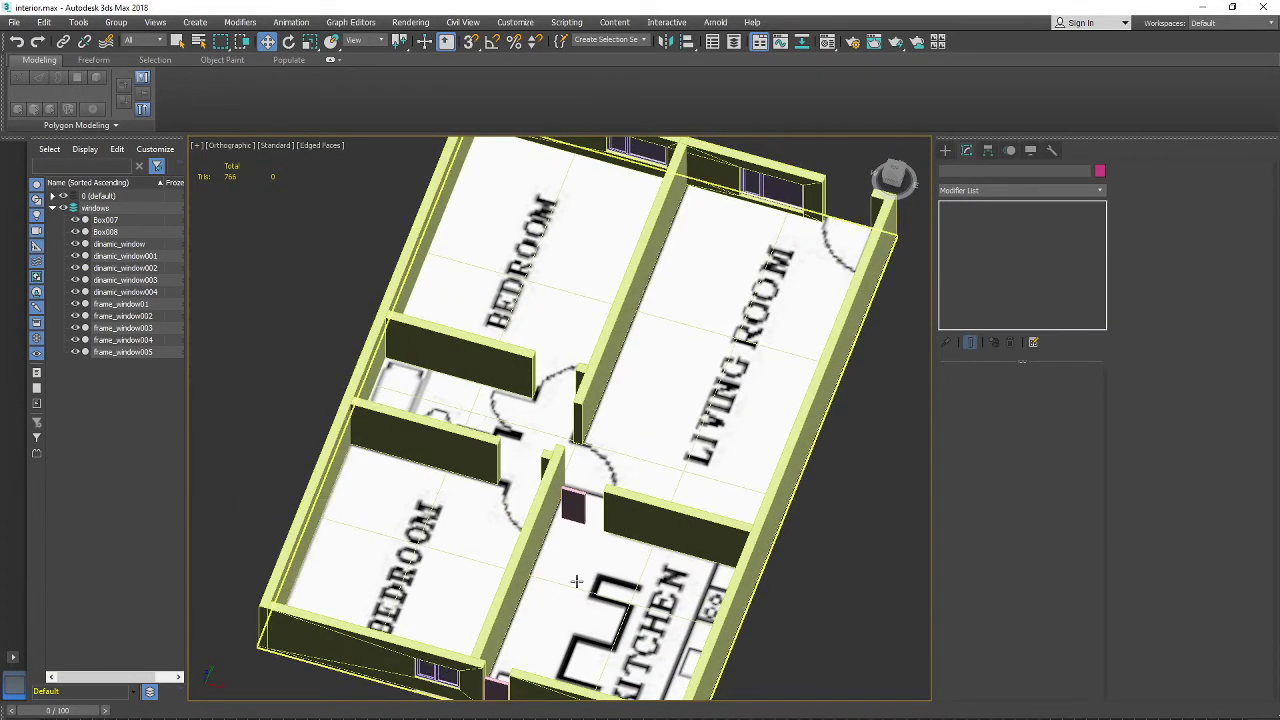
scroll(577, 527, up, 2)
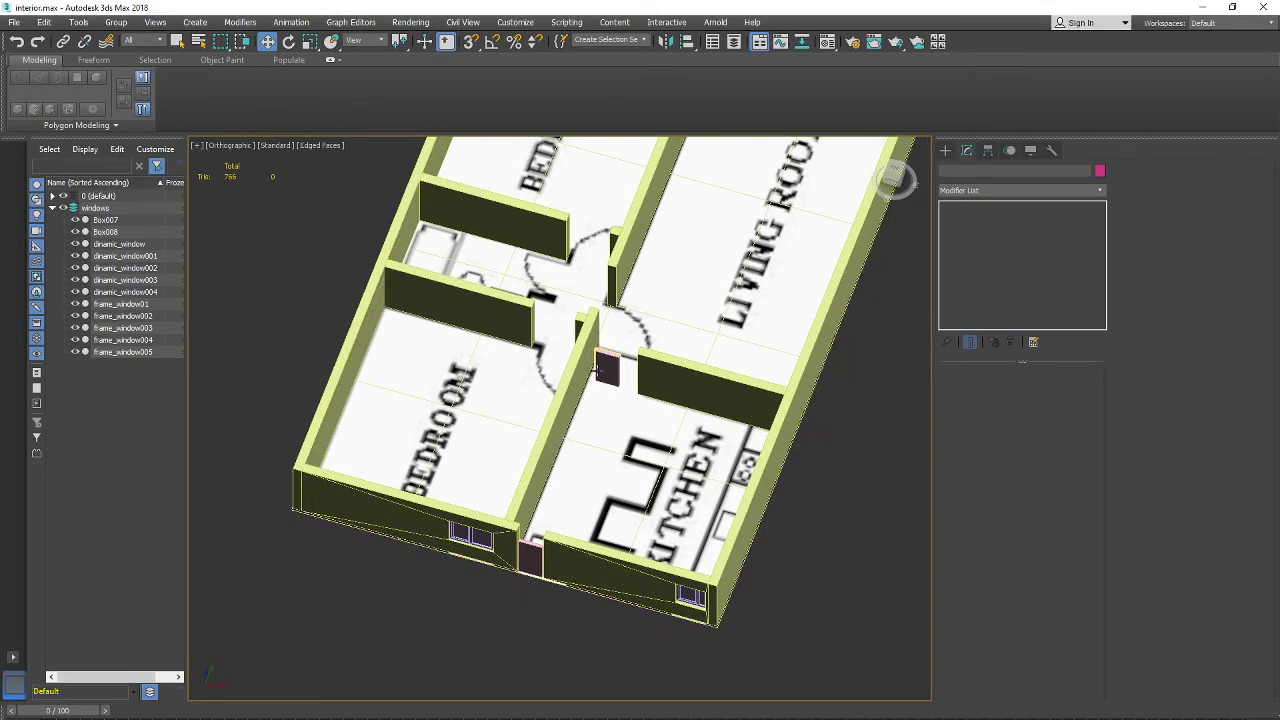
Step: Move the copied door box into the hallway doorway of the bedroom next to the kitchen
scroll(605, 447, up, 2)
alt+middle_drag(605, 447, 692, 513)
scroll(640, 463, up, 4)
click(641, 434)
scroll(642, 434, down, 3)
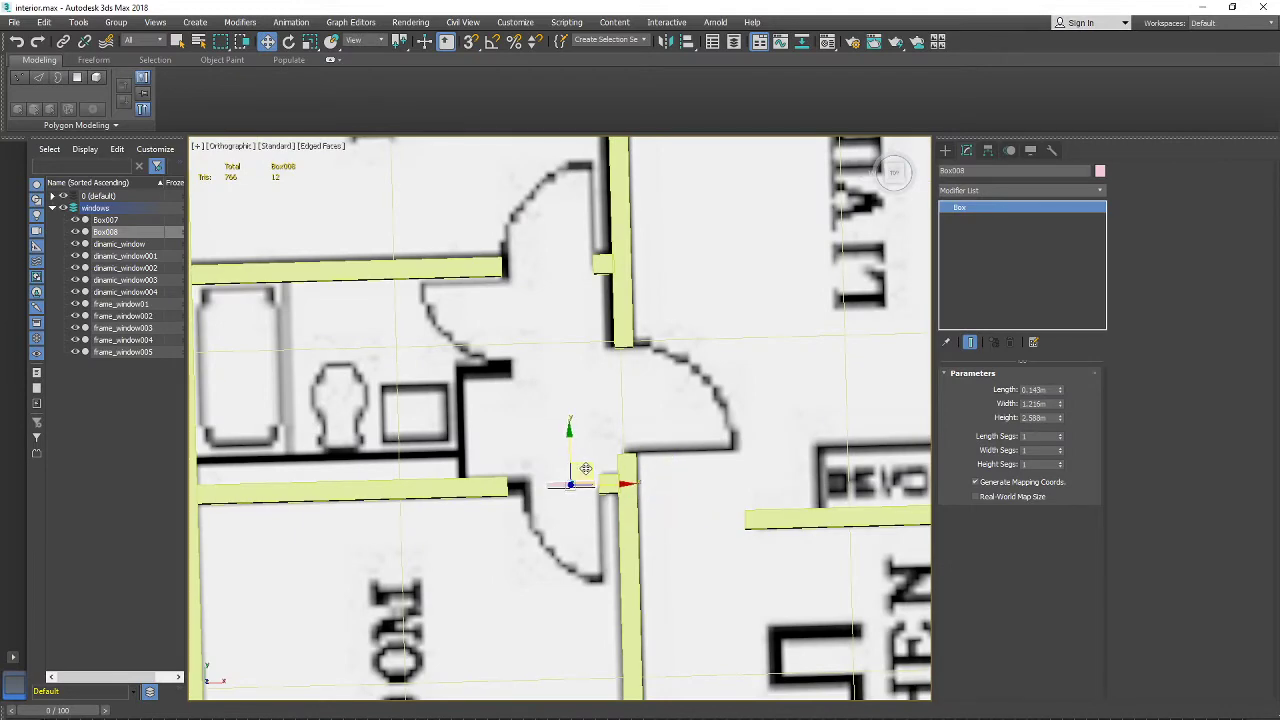
Step: Extend the end vertices of that bedroom's hallway wall to the copied door box, narrowing the opening
alt+middle_drag(590, 509, 482, 407)
click(463, 397)
key(1)
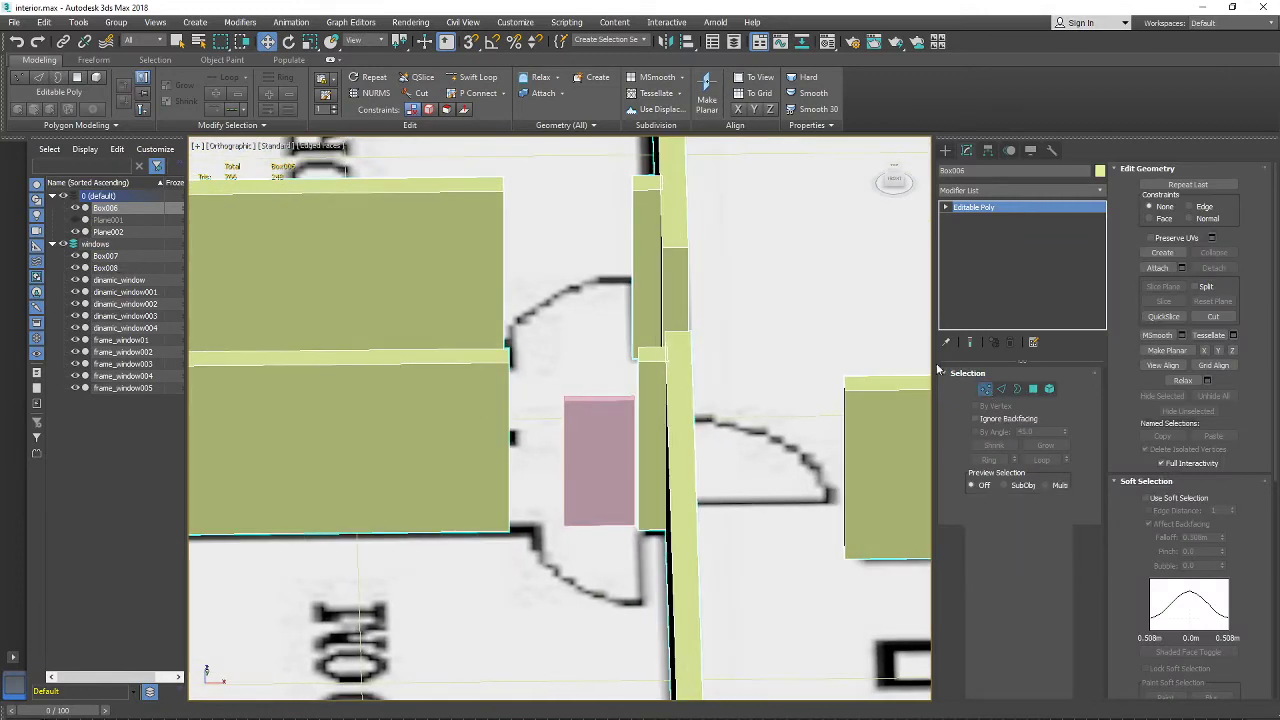
drag(544, 354, 593, 362)
alt+middle_drag(593, 363, 503, 423)
scroll(589, 446, down, 2)
scroll(507, 467, down, 4)
Step: Select the wall element between the bathroom and the far bedroom, and activate the Rotate tool
click(1050, 389)
click(516, 388)
click(288, 41)
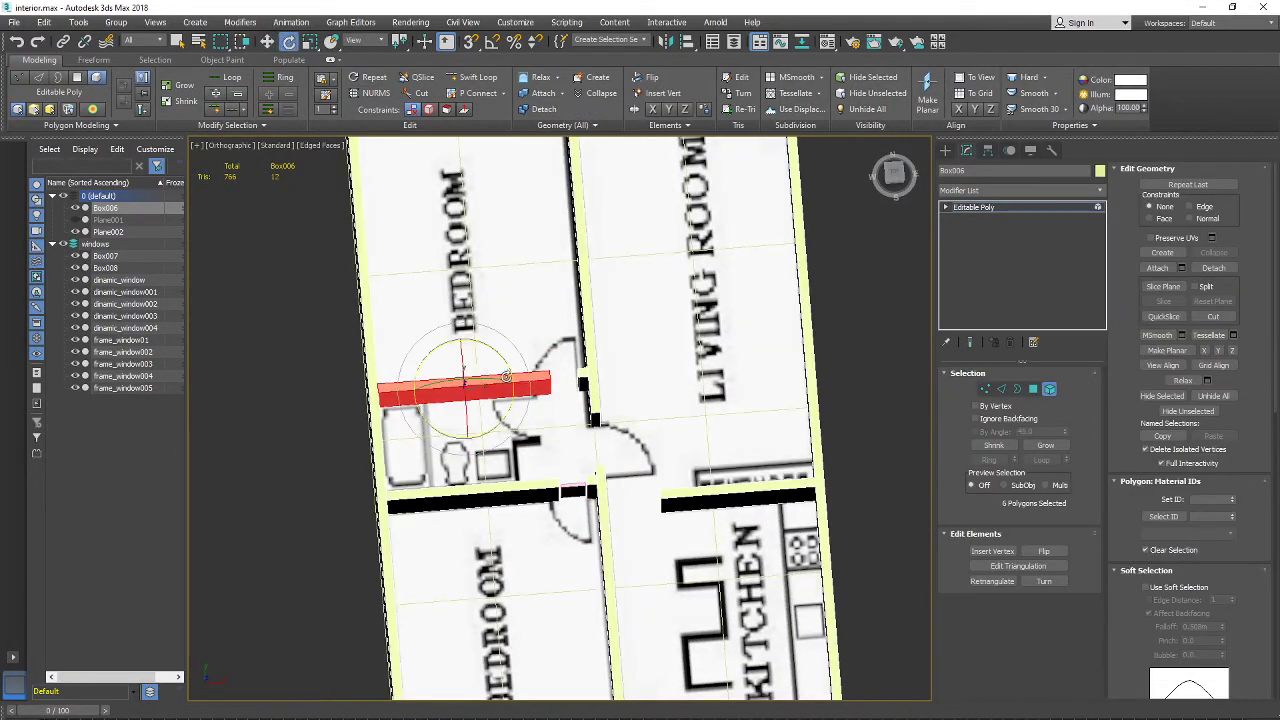
shift+drag(493, 424, 405, 445)
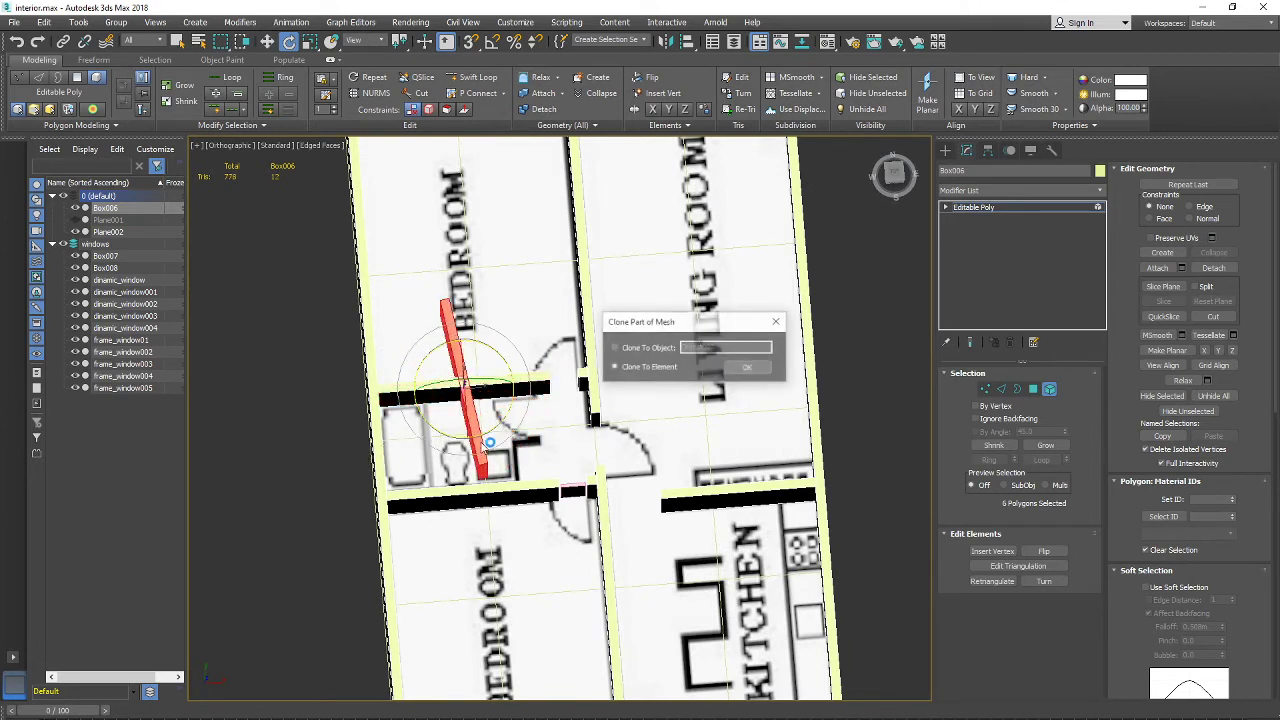
click(747, 368)
key(ctrl+z)
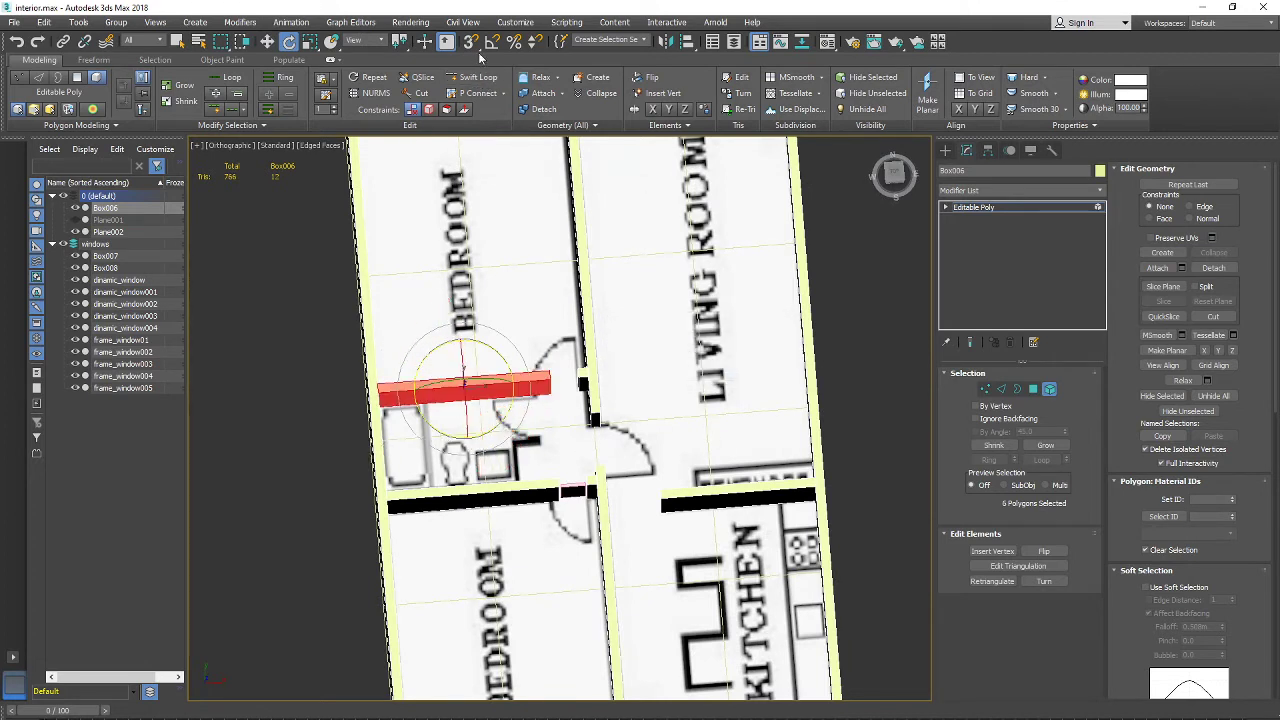
Step: Turn on angle snap and clone the selected wall to an element, rotated perpendicular to the original
click(493, 42)
shift+drag(498, 424, 661, 406)
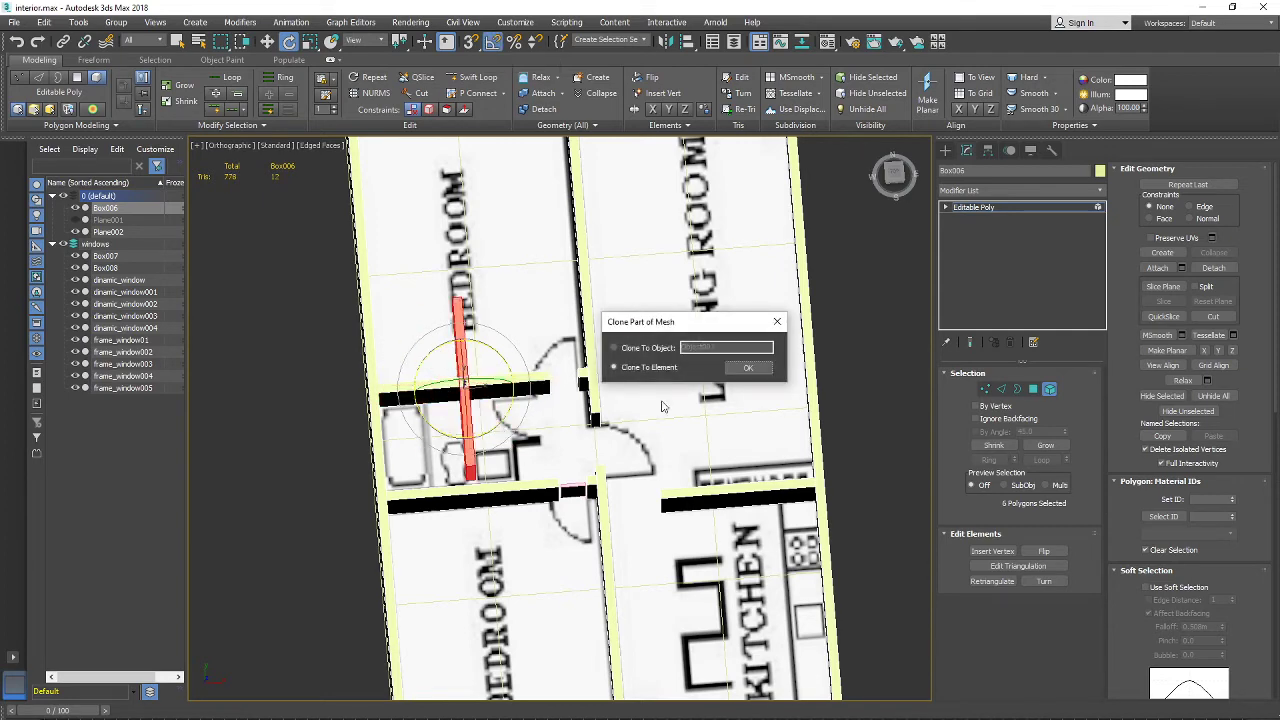
click(745, 368)
Step: Move the vertices at both ends of the cloned wall so it spans between the two walls enclosing the bathroom
click(986, 390)
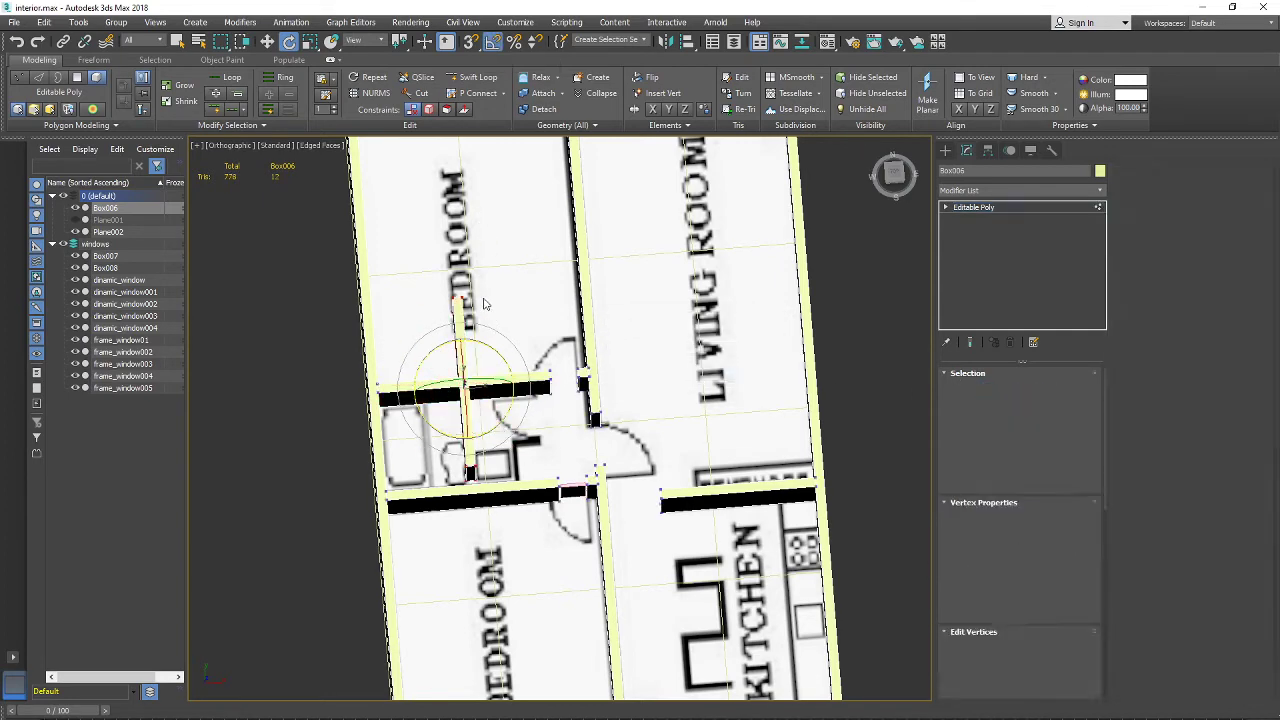
click(268, 43)
alt+middle_drag(430, 392, 536, 322)
scroll(536, 322, up, 4)
drag(347, 267, 509, 354)
drag(727, 373, 673, 473)
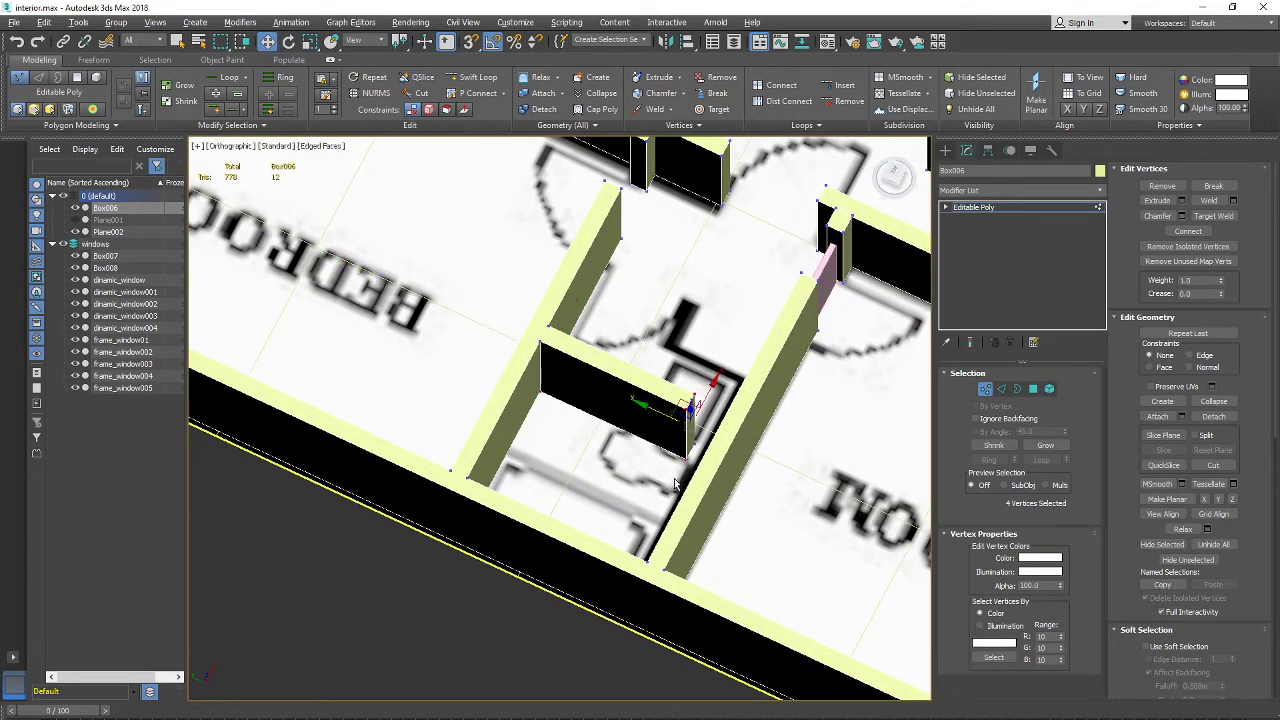
alt+middle_drag(673, 473, 689, 502)
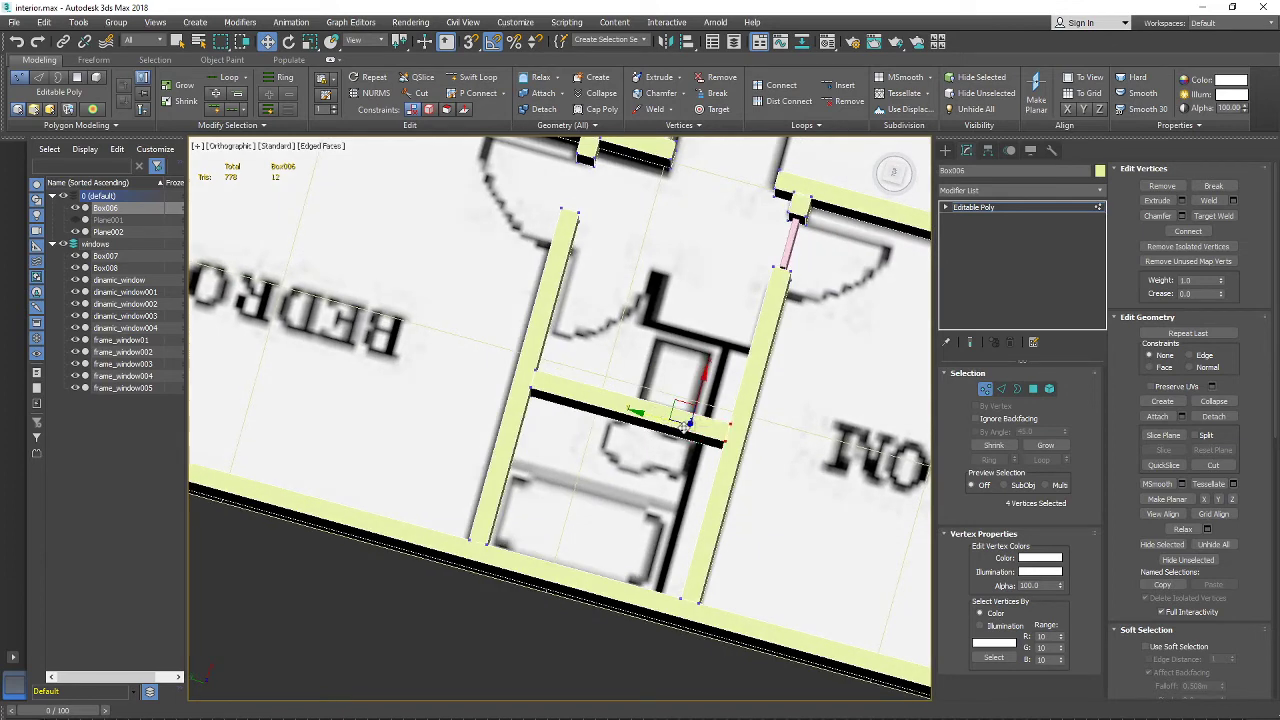
Step: Select all eight vertices of the cloned wall and move it to the bathroom's hallway side shown on the plan
drag(621, 325, 568, 372)
ctrl+drag(519, 420, 514, 405)
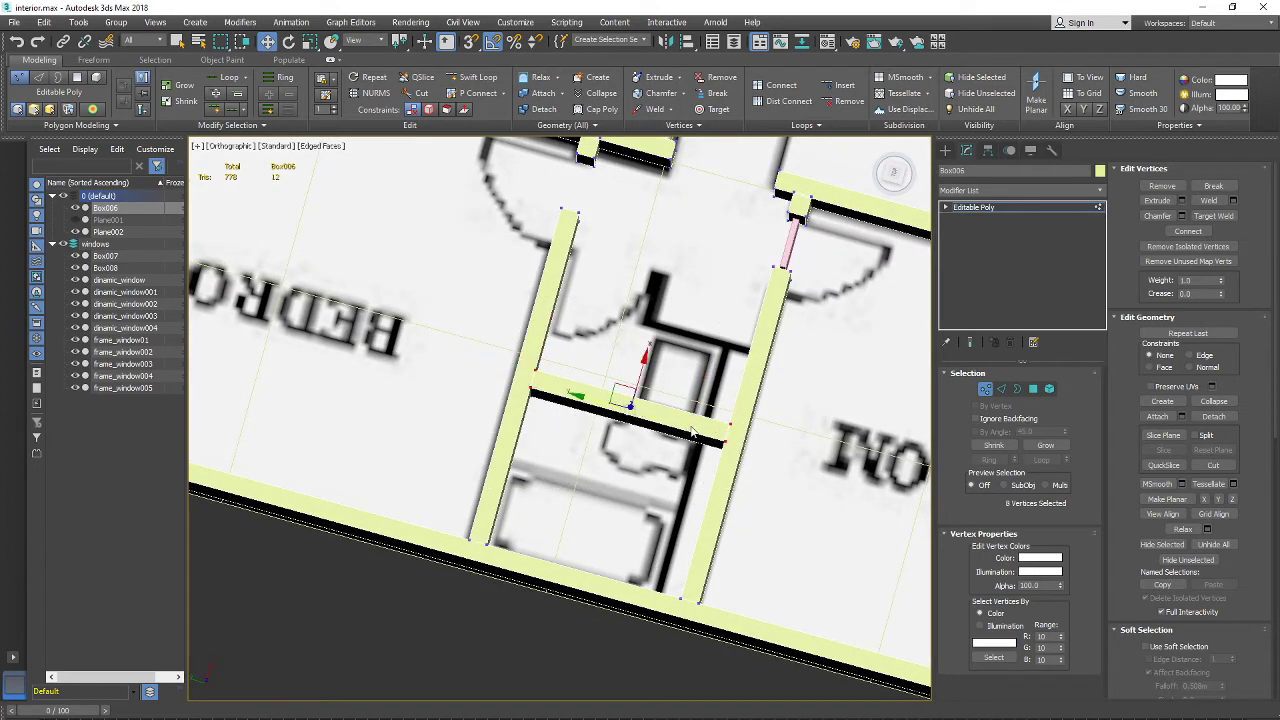
drag(651, 376, 655, 288)
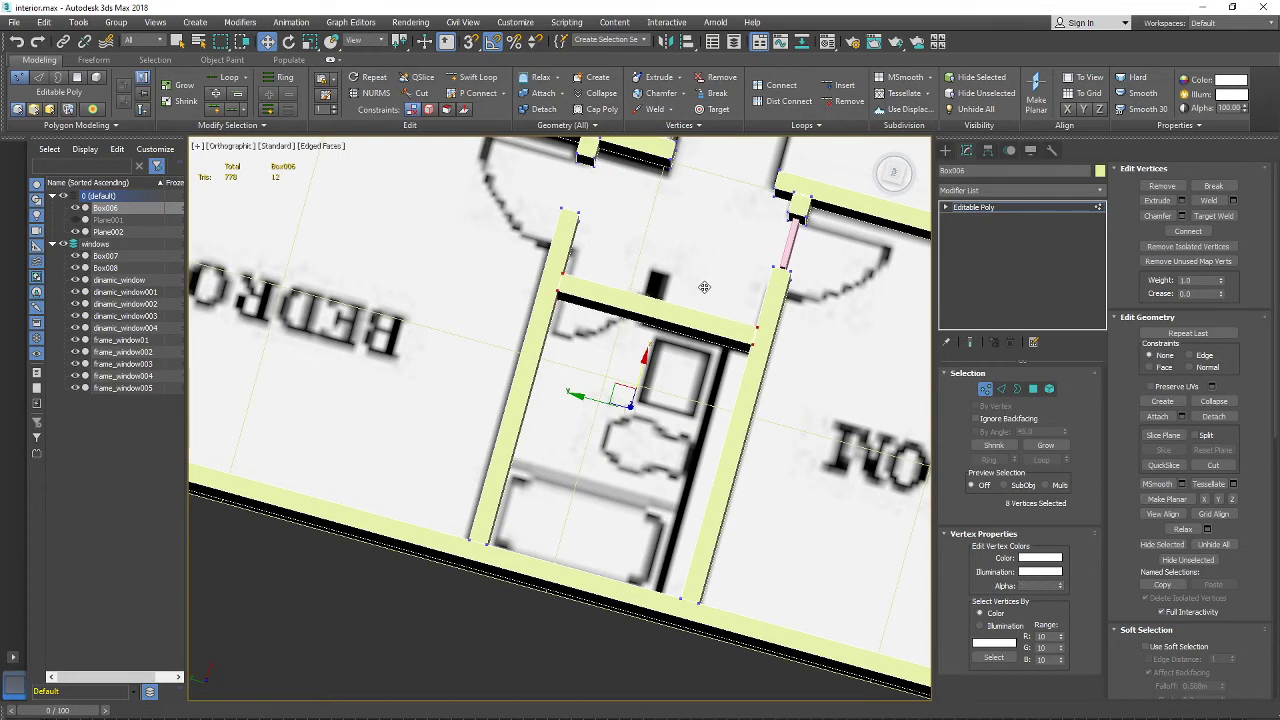
Step: Shorten the cloned wall from its far-bedroom end by moving those four vertices inward, opening the bathroom doorway
middle_drag(699, 301, 730, 416)
alt+middle_drag(730, 416, 742, 413)
alt+drag(742, 413, 797, 525)
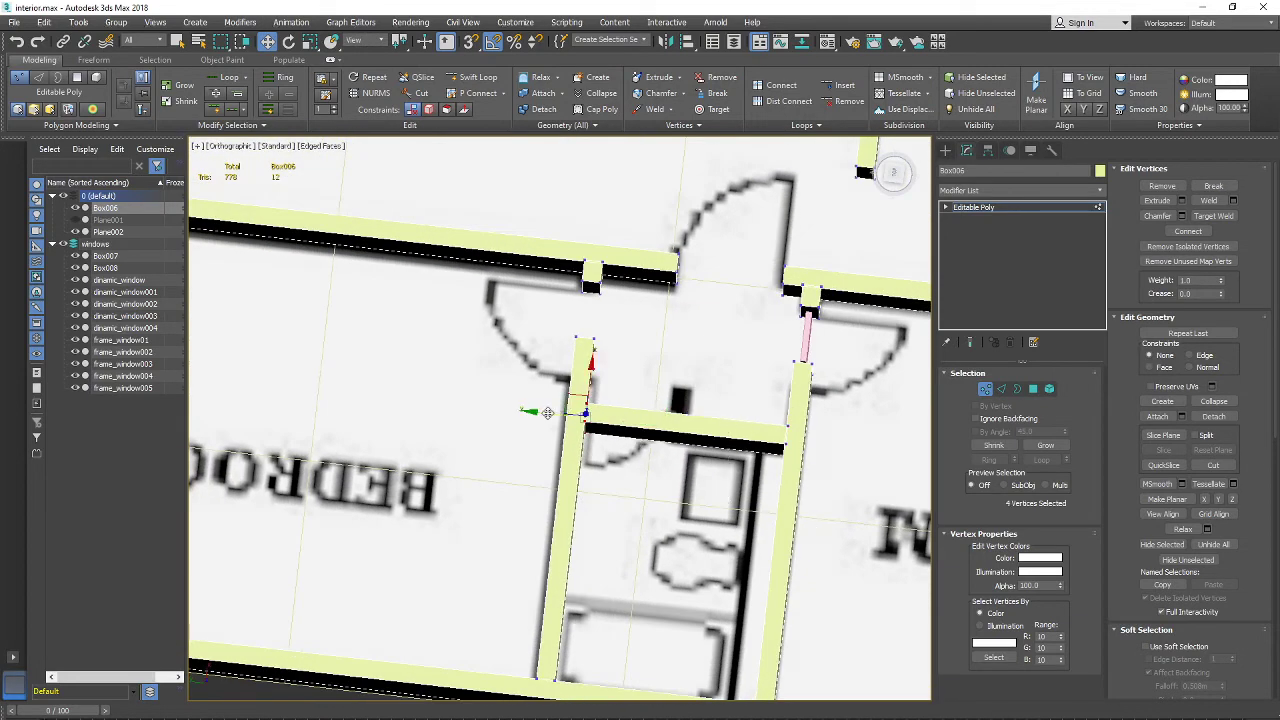
drag(548, 413, 650, 431)
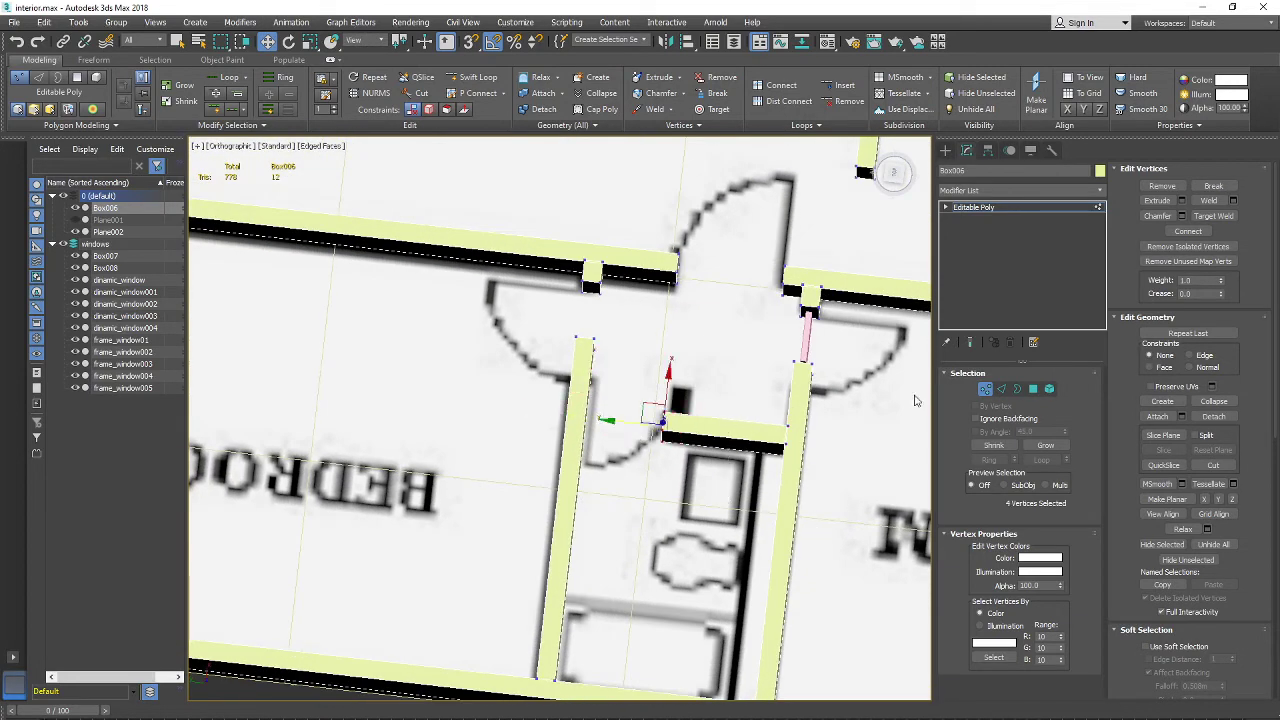
Step: Leave vertex editing and clone the existing pink door box as one independent copy beside the new bathroom wall
click(986, 390)
click(806, 332)
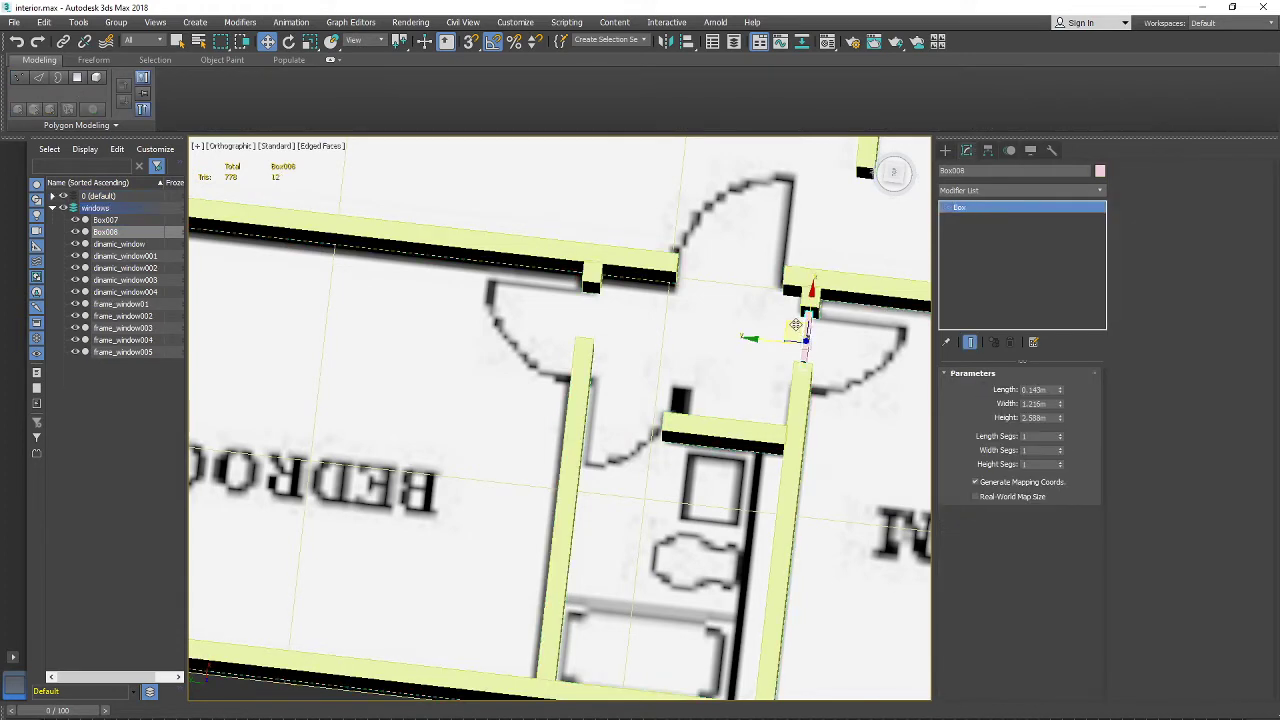
mouse_move(795, 325)
shift+mouse_down()
mouse_move(620, 400)
mouse_move(645, 432)
shift+mouse_up()
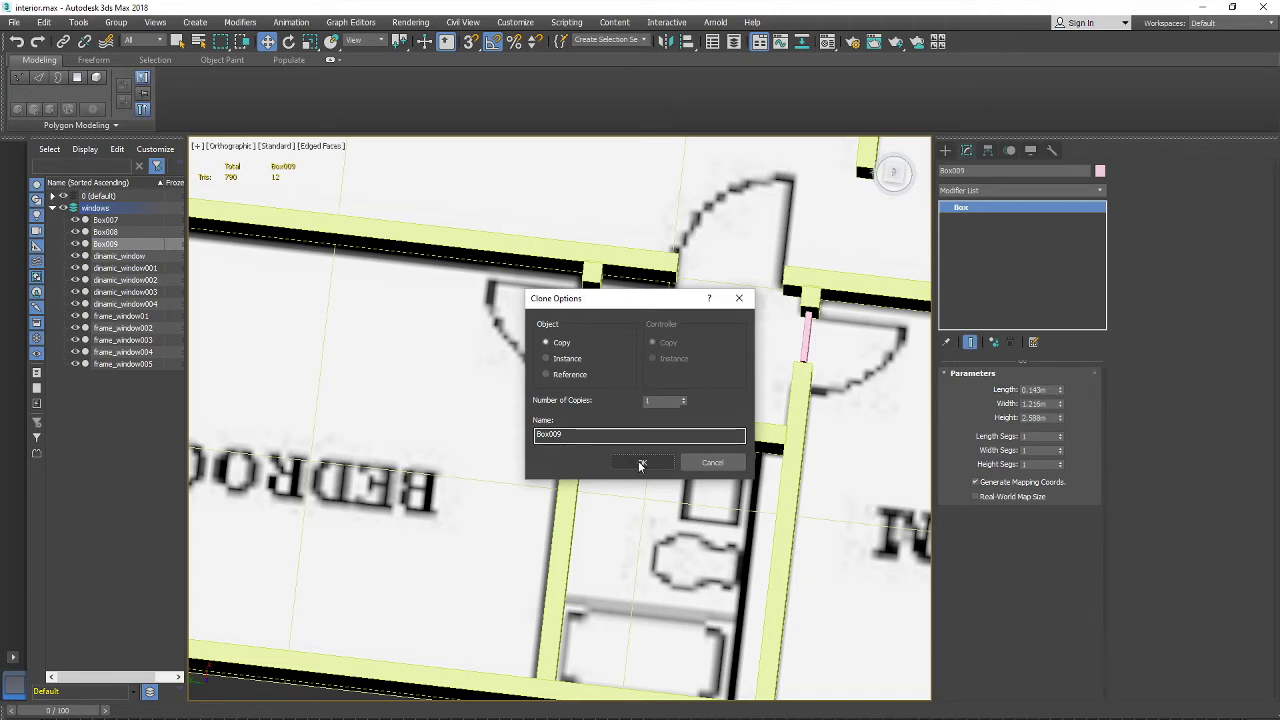
click(643, 462)
Step: Rotate the copied door box parallel to the new bathroom wall and slide it into the bathroom doorway
scroll(640, 493, up, 3)
key(e)
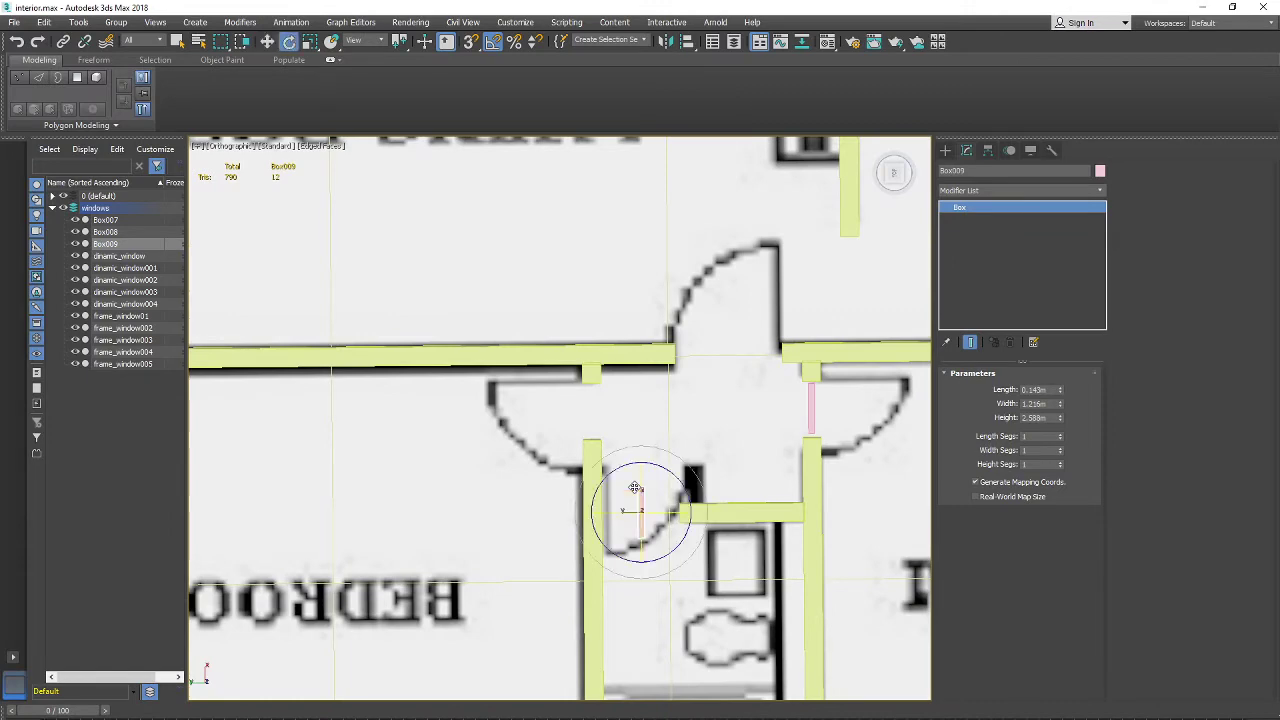
drag(658, 550, 567, 552)
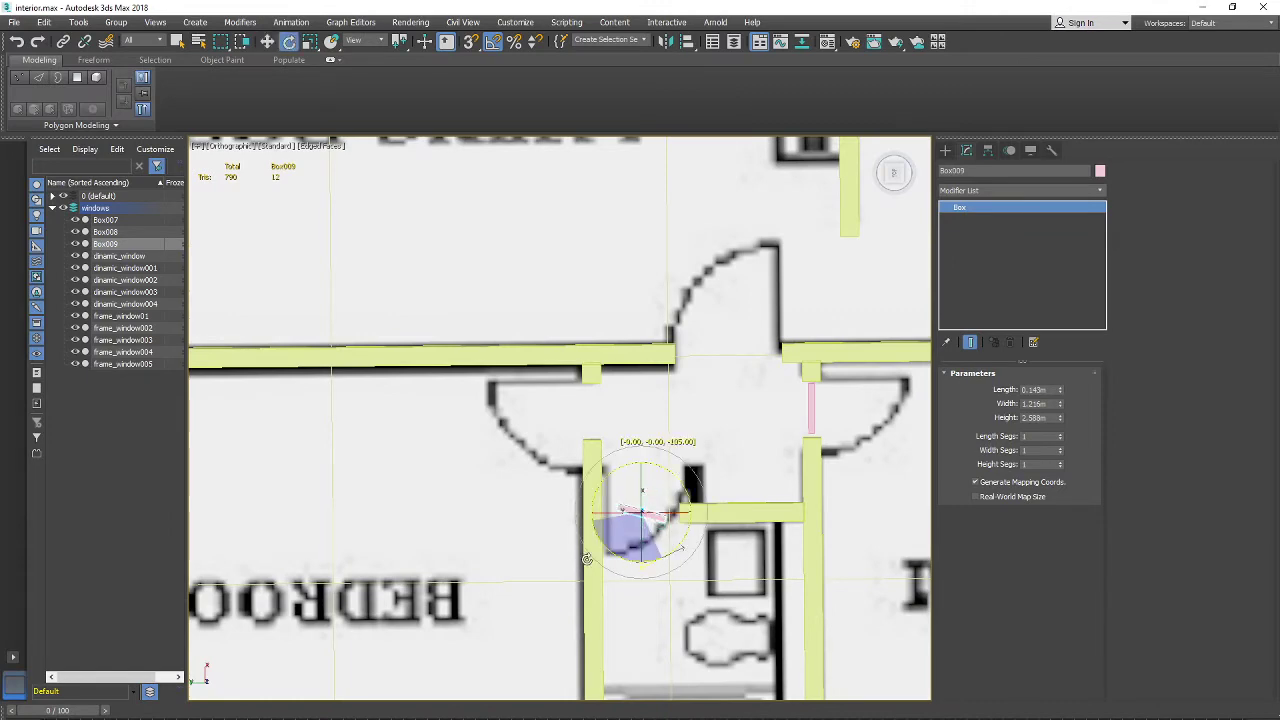
key(w)
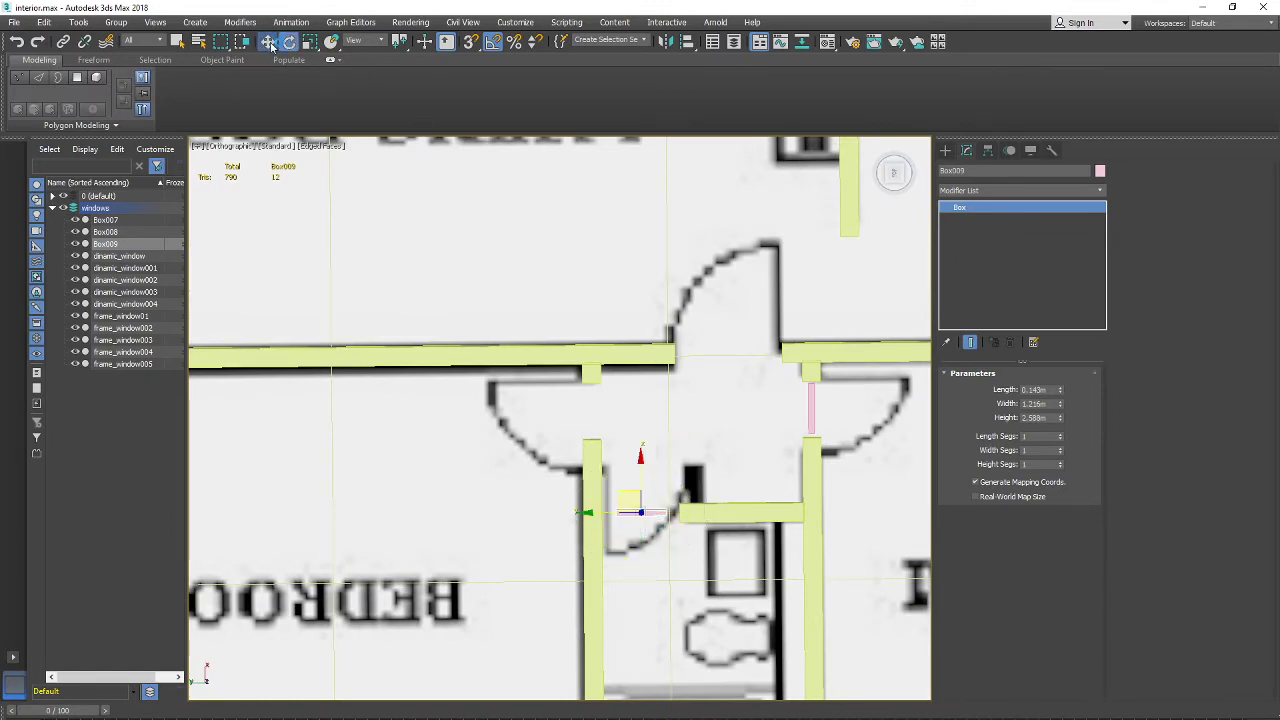
mouse_move(600, 555)
alt+middle_down()
mouse_move(614, 547)
mouse_move(587, 540)
alt+middle_up()
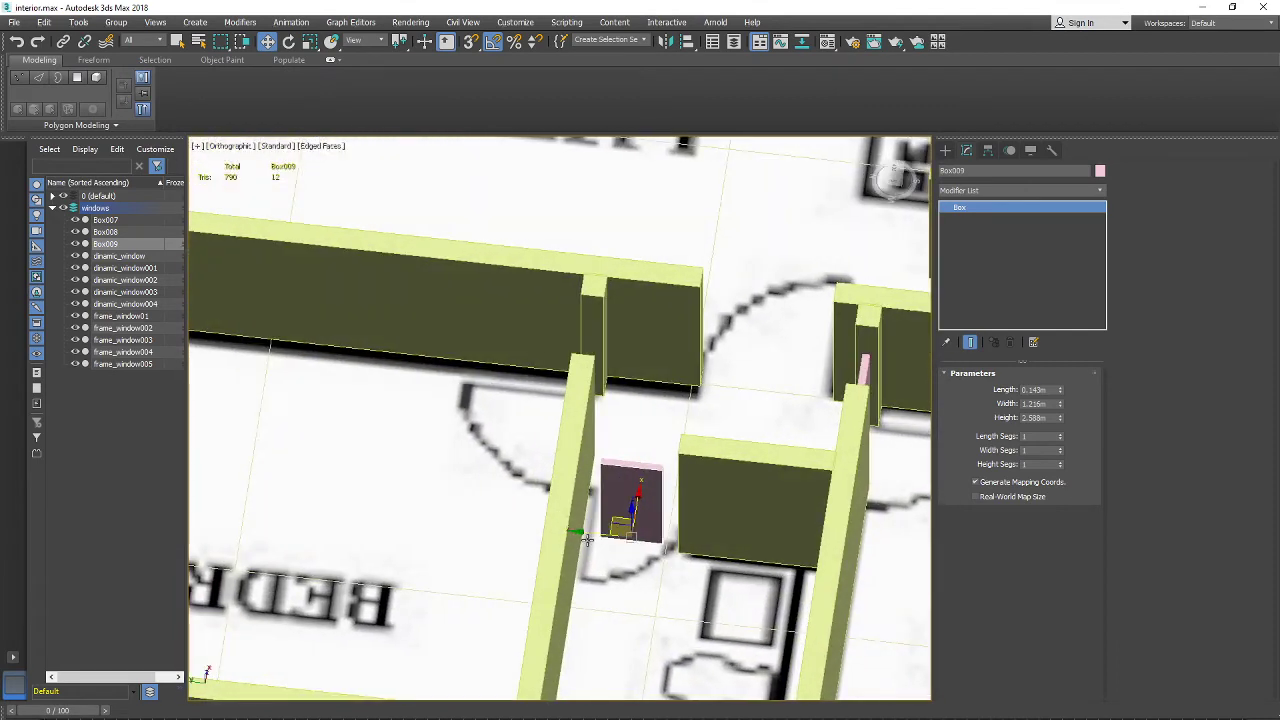
drag(585, 537, 575, 537)
Step: Move the four vertices at the free end of the bathroom wall toward the door box to narrow the doorway
click(759, 493)
alt+middle_drag(759, 493, 771, 525)
click(985, 390)
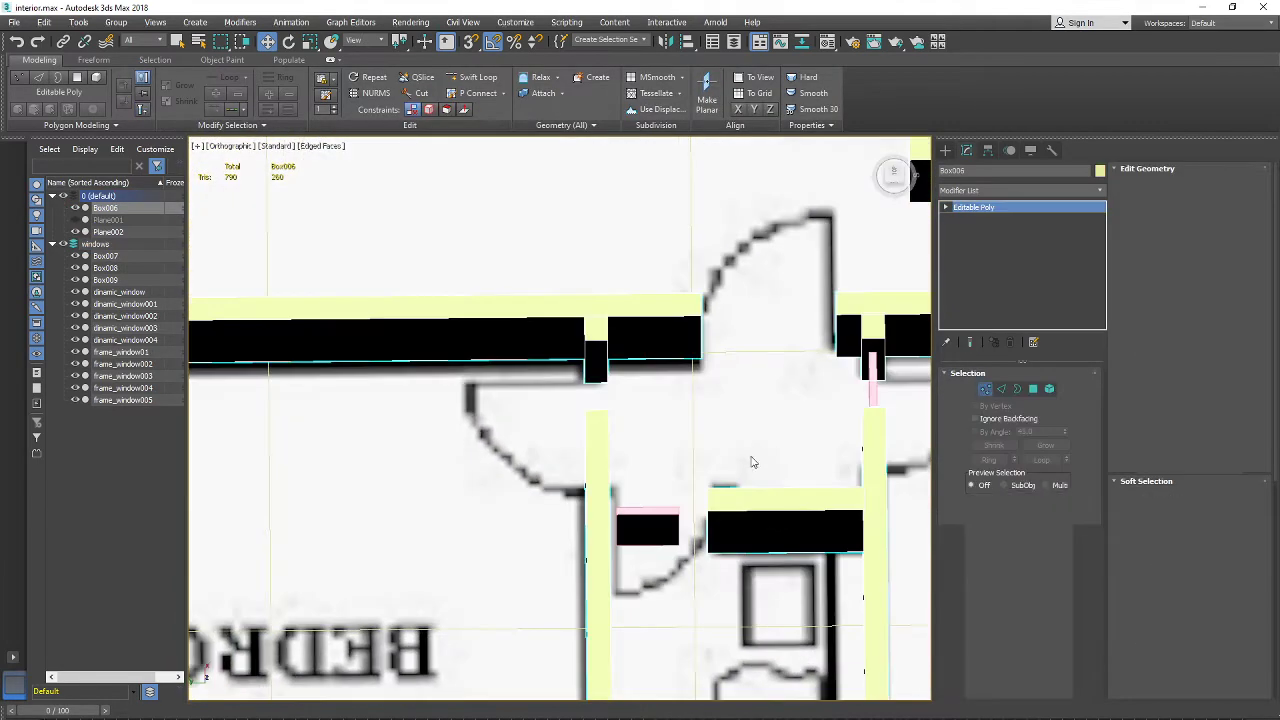
drag(749, 443, 712, 600)
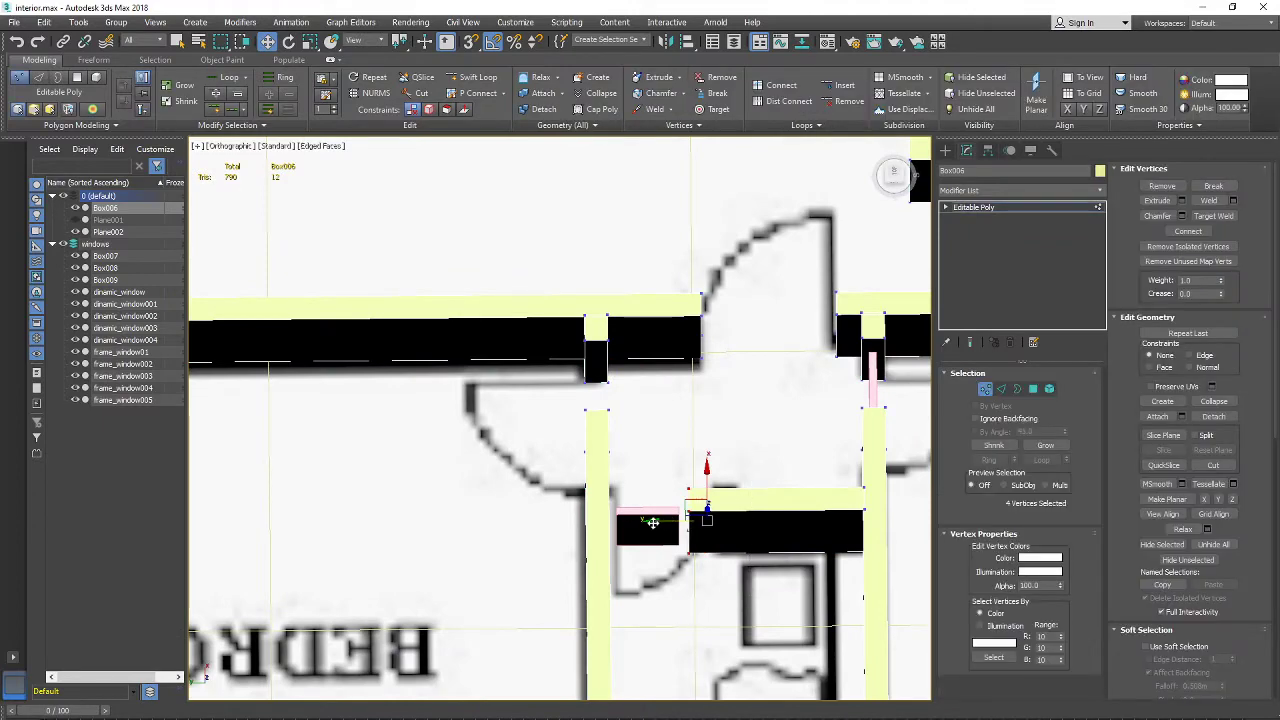
scroll(709, 529, down, 3)
alt+middle_drag(709, 529, 567, 500)
scroll(672, 565, up, 3)
click(987, 390)
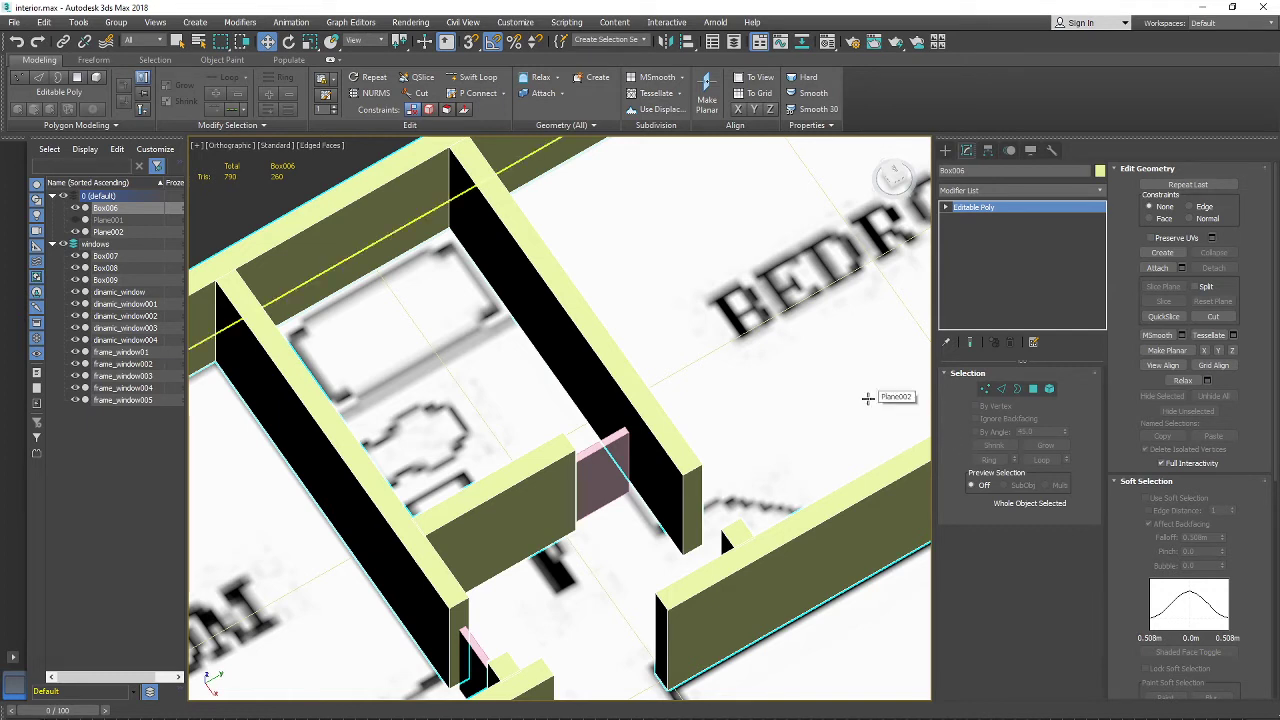
Step: Clone the bathroom door box into the neighbouring bedroom doorway as an independent copy
scroll(699, 433, up, 3)
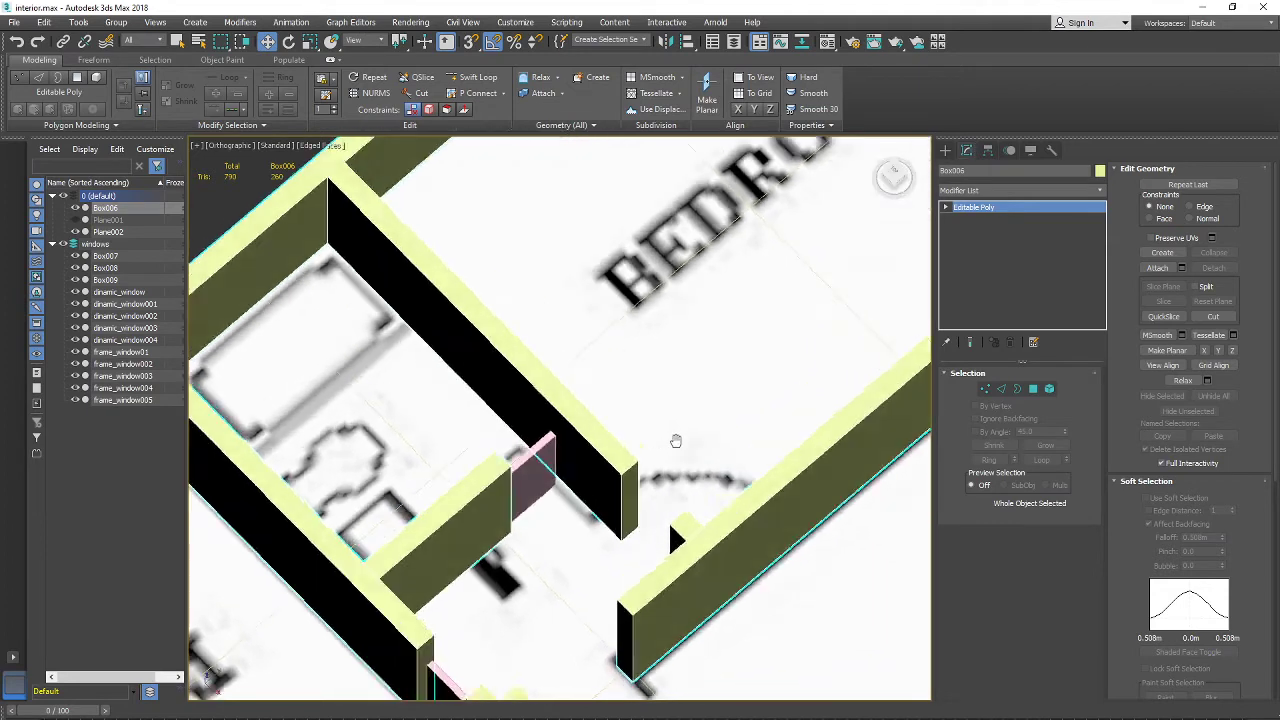
click(527, 470)
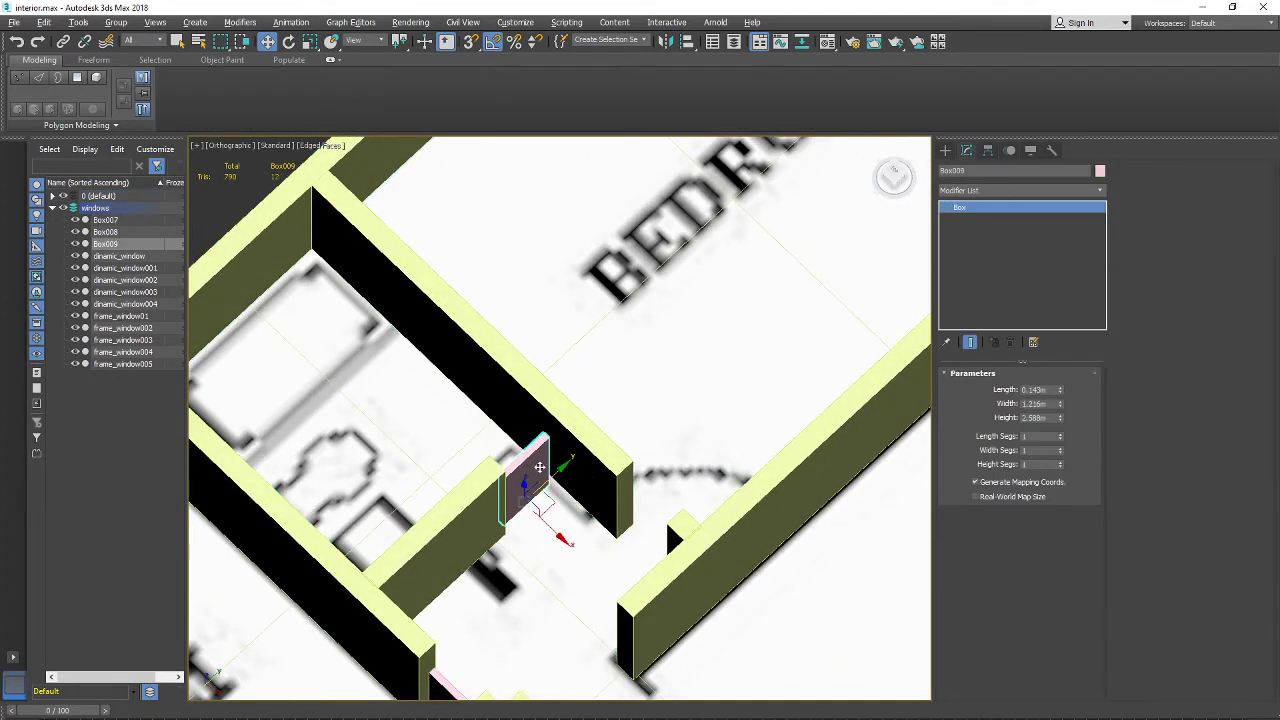
alt+middle_drag(530, 468, 588, 463)
mouse_move(545, 465)
shift+mouse_down()
mouse_move(694, 423)
mouse_move(682, 434)
shift+mouse_up()
click(655, 460)
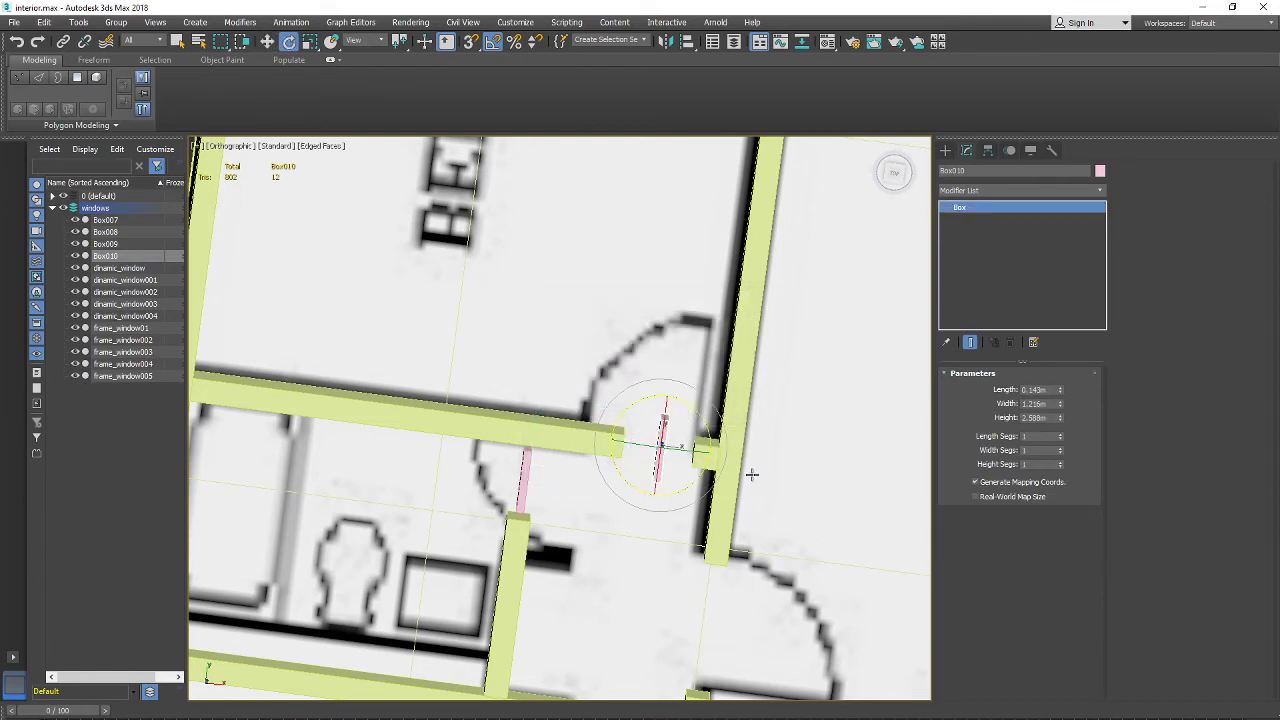
Step: Rotate the new door box 90 degrees so it lines up with the bedroom wall
alt+middle_drag(751, 474, 731, 497)
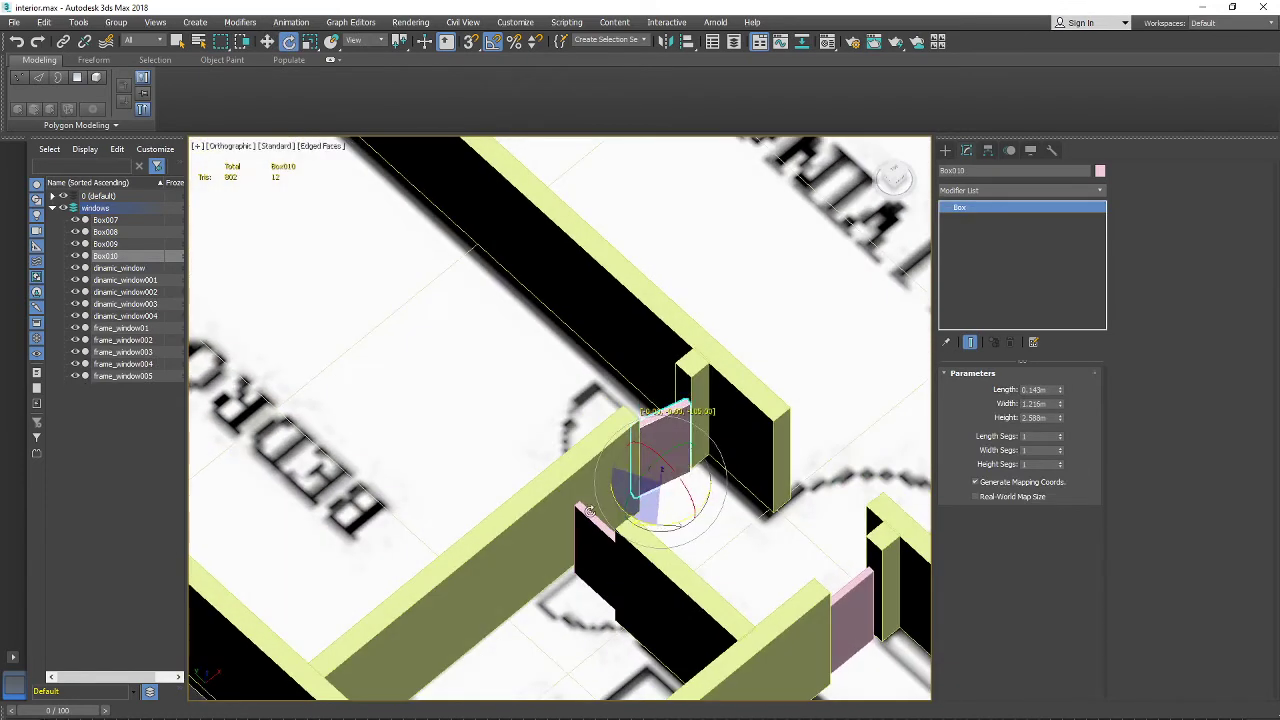
alt+middle_drag(603, 513, 574, 548)
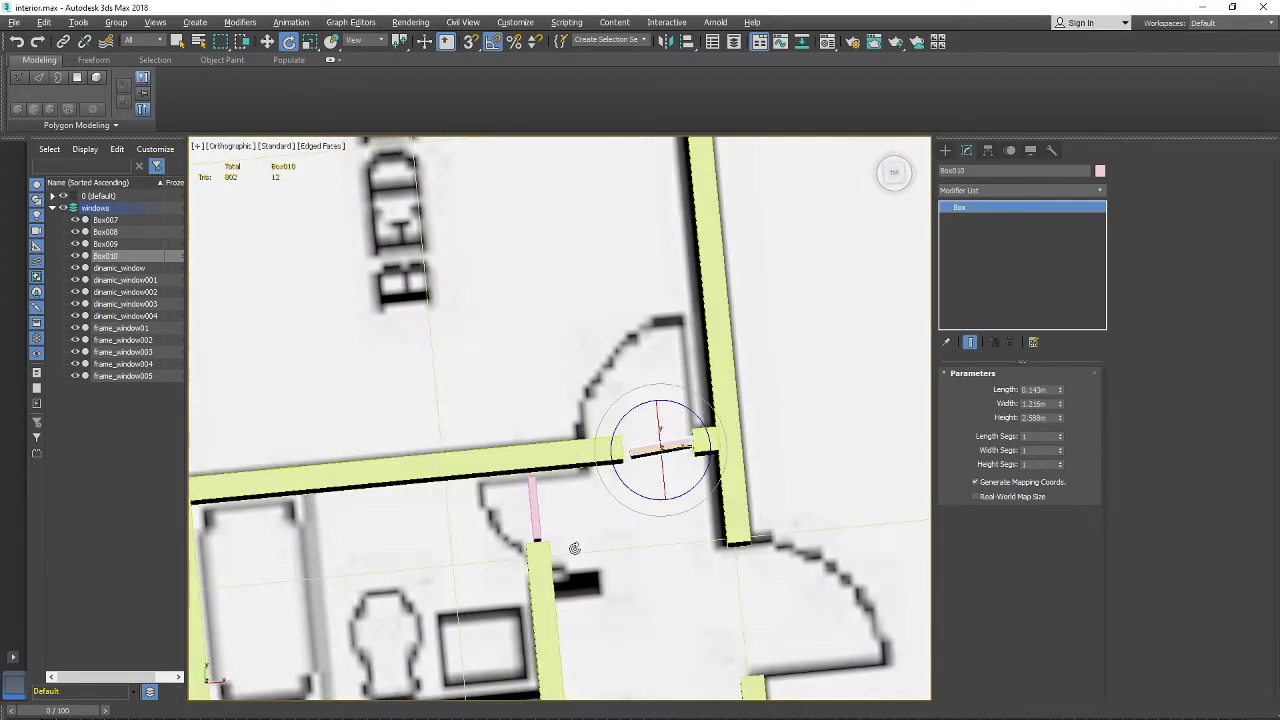
alt+middle_drag(689, 494, 686, 387)
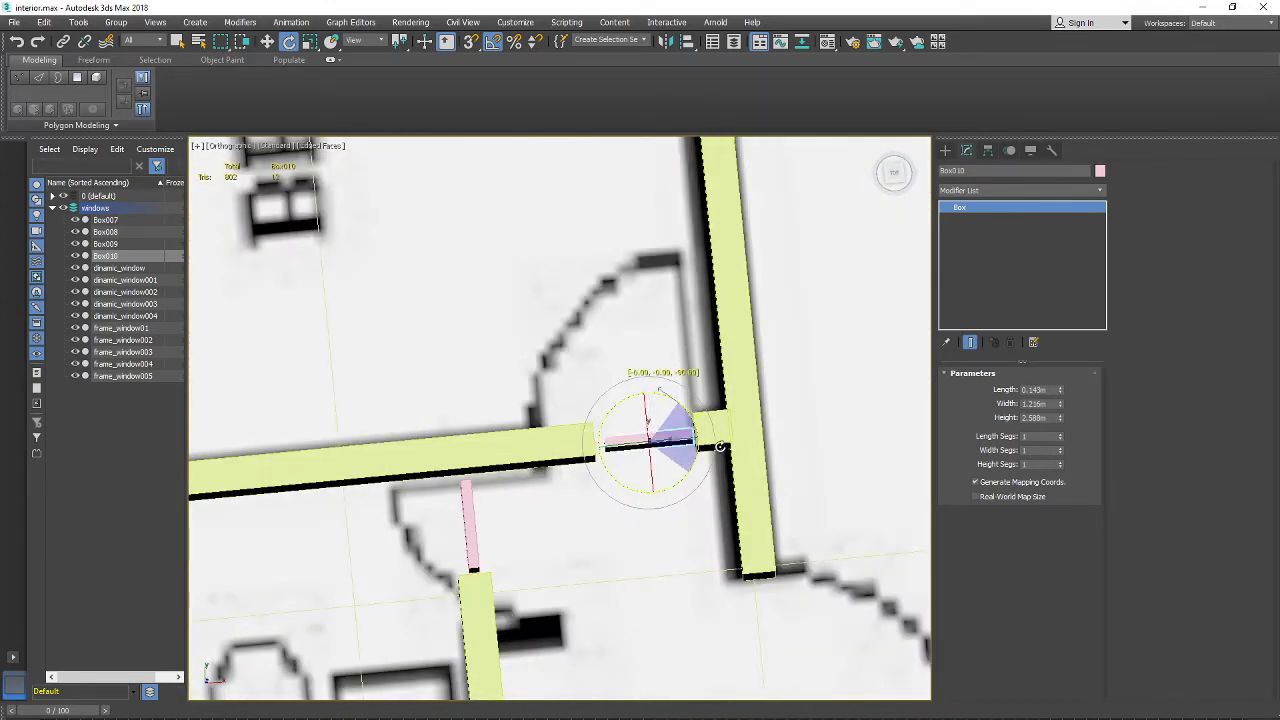
Step: Examine the door boxes, window openings and walls around the apartment from several angles
alt+middle_drag(720, 445, 562, 289)
scroll(562, 289, up, 3)
scroll(806, 434, down, 3)
alt+middle_drag(806, 434, 646, 534)
scroll(714, 371, up, 2)
scroll(603, 343, down, 3)
scroll(646, 534, up, 4)
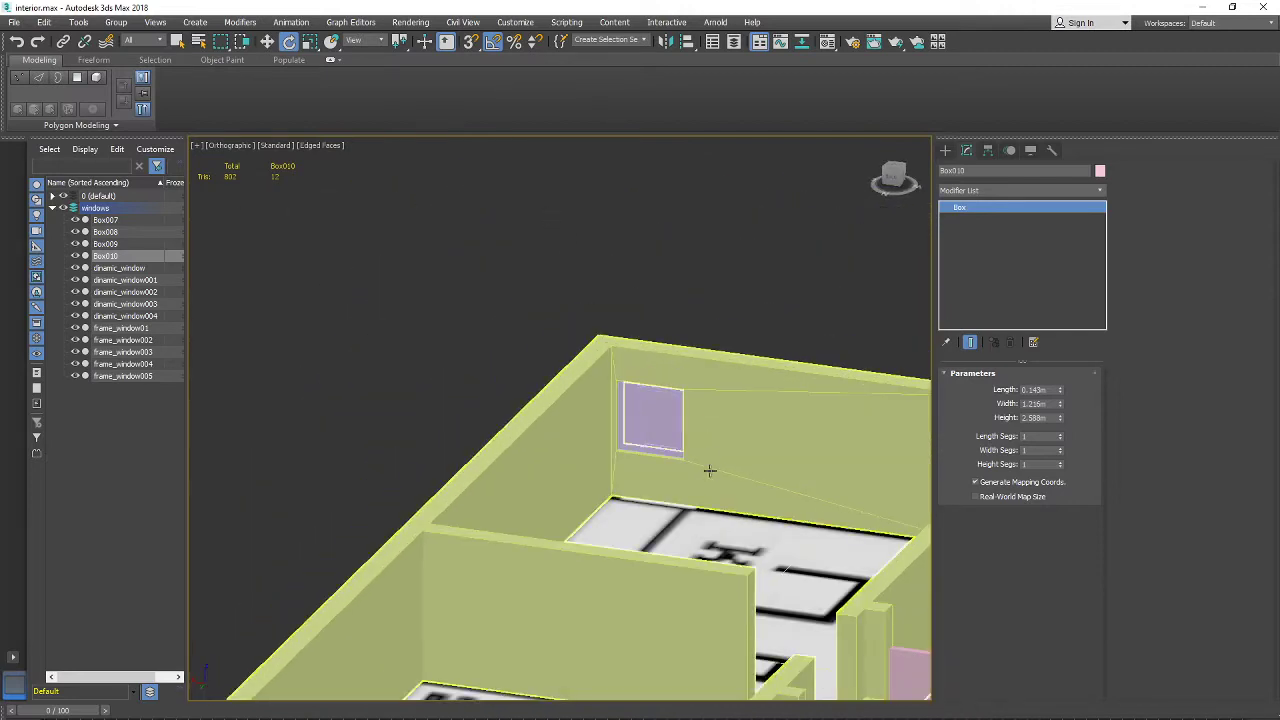
alt+middle_drag(706, 466, 526, 368)
scroll(526, 368, down, 4)
alt+middle_drag(709, 434, 768, 445)
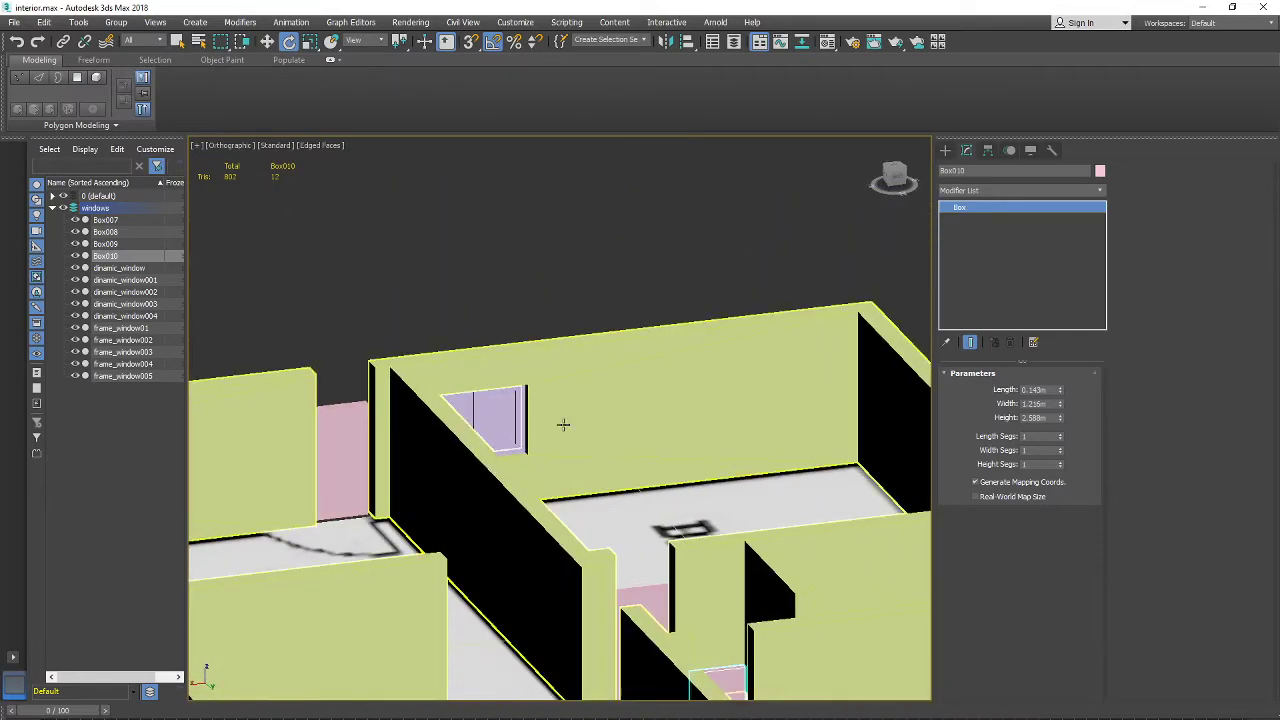
Step: Start edge editing on the walls and select both vertical edges of the wall end beside the exterior doorway, opposite the kitchen side
scroll(360, 402, up, 5)
middle_drag(360, 402, 443, 386)
click(654, 357)
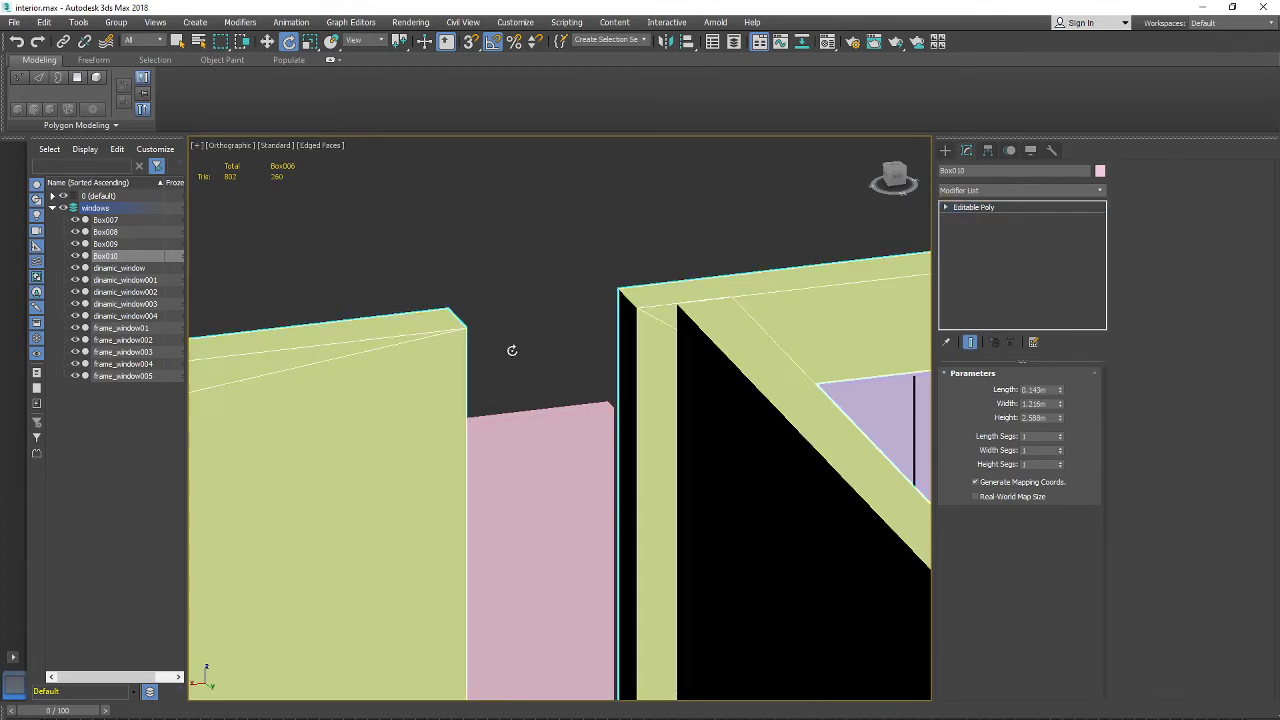
alt+middle_drag(511, 351, 478, 434)
middle_drag(566, 433, 596, 470)
scroll(598, 468, up, 2)
click(1003, 390)
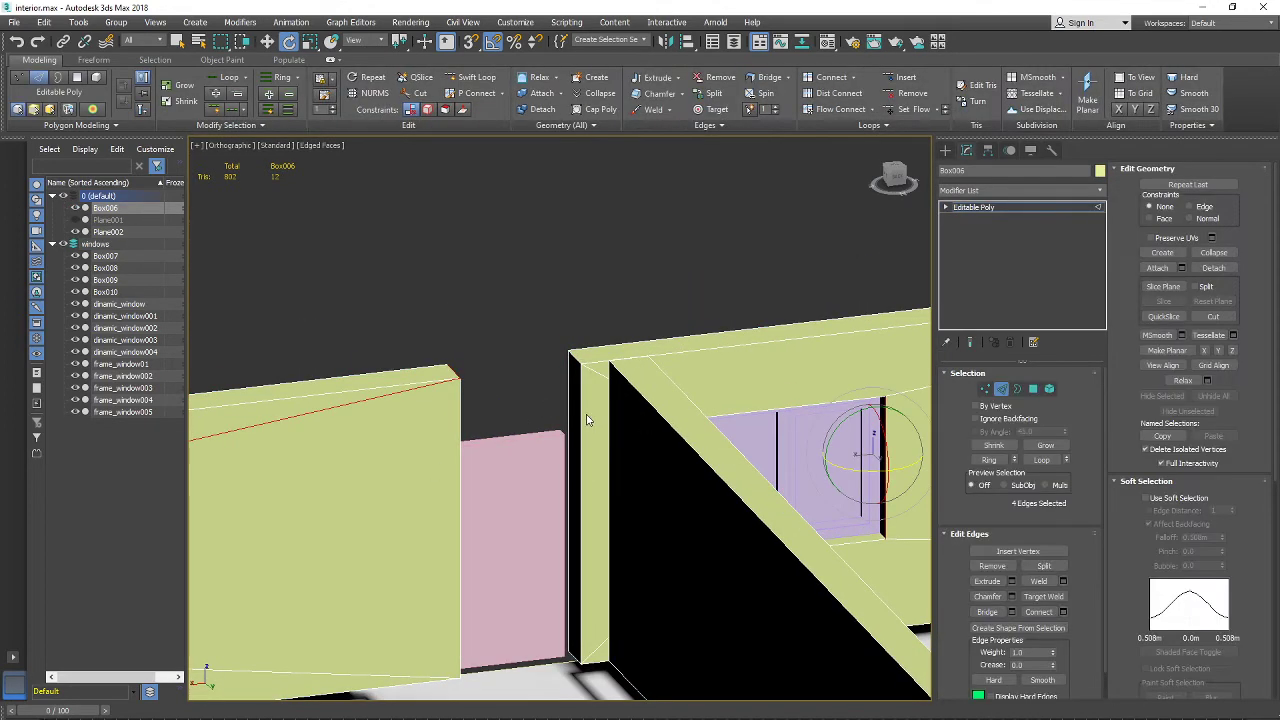
click(569, 410)
click(572, 418)
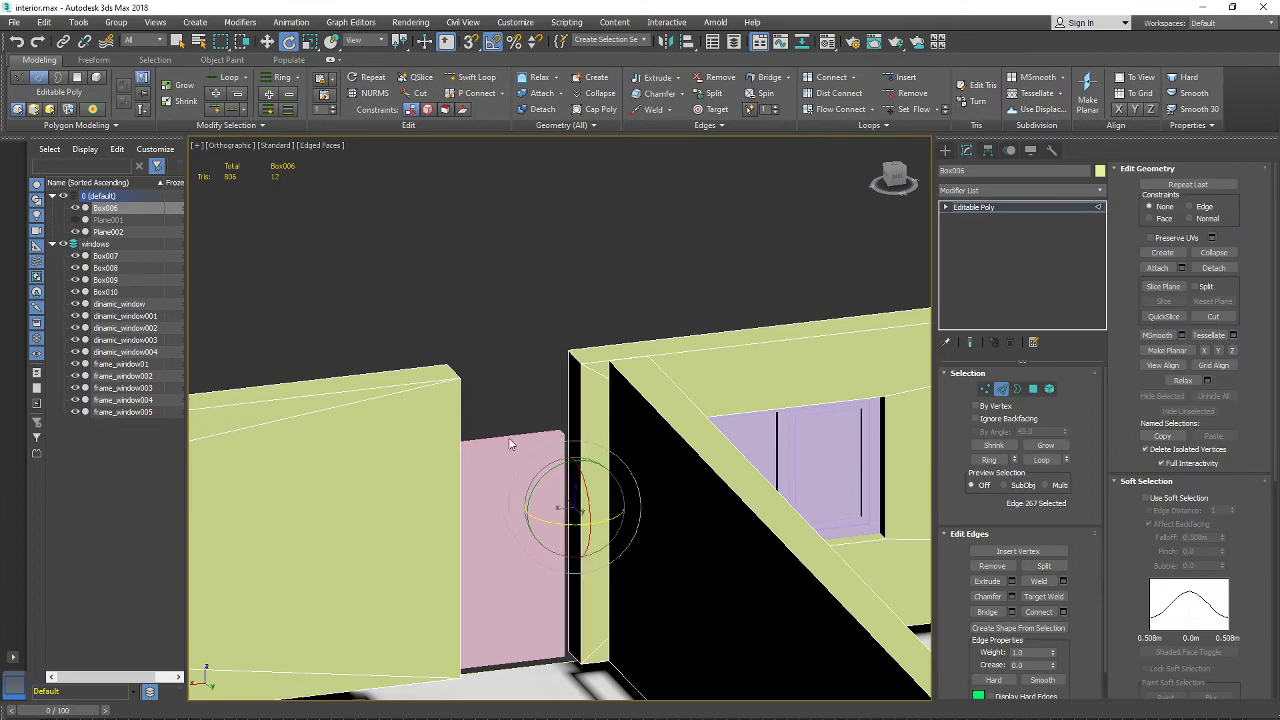
alt+middle_drag(524, 440, 771, 446)
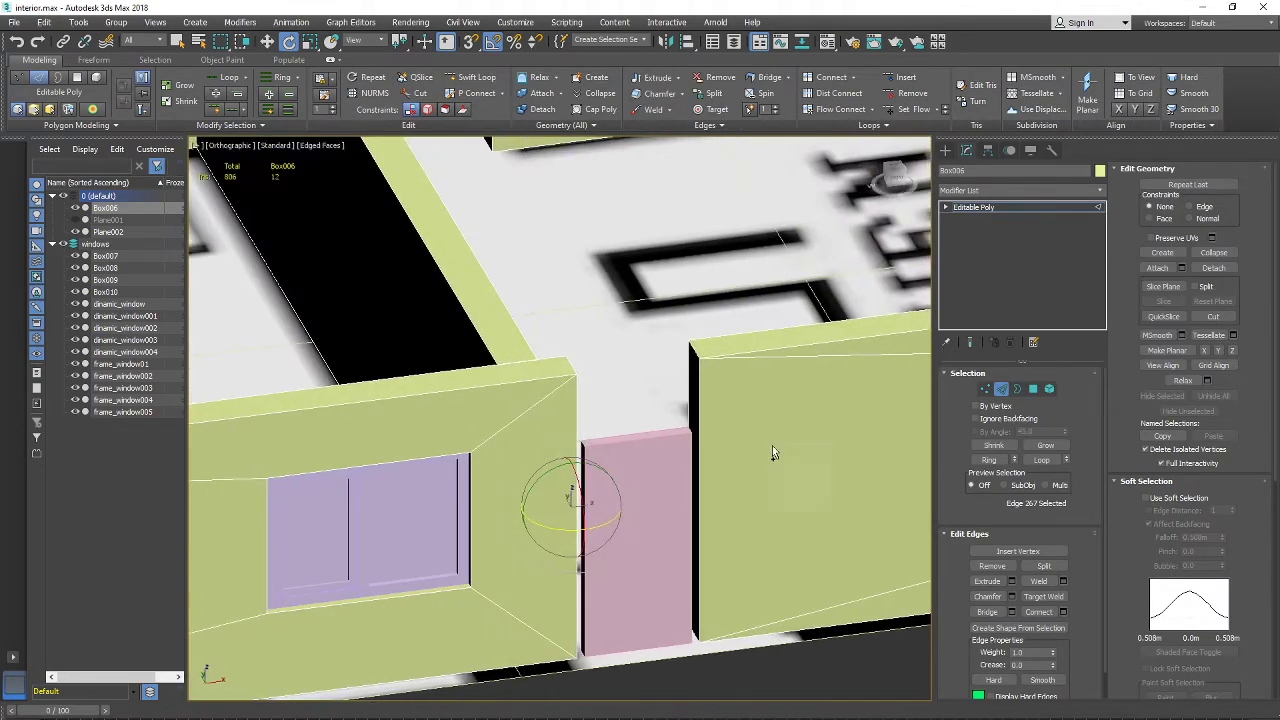
ctrl+click(578, 430)
alt+middle_drag(582, 436, 567, 460)
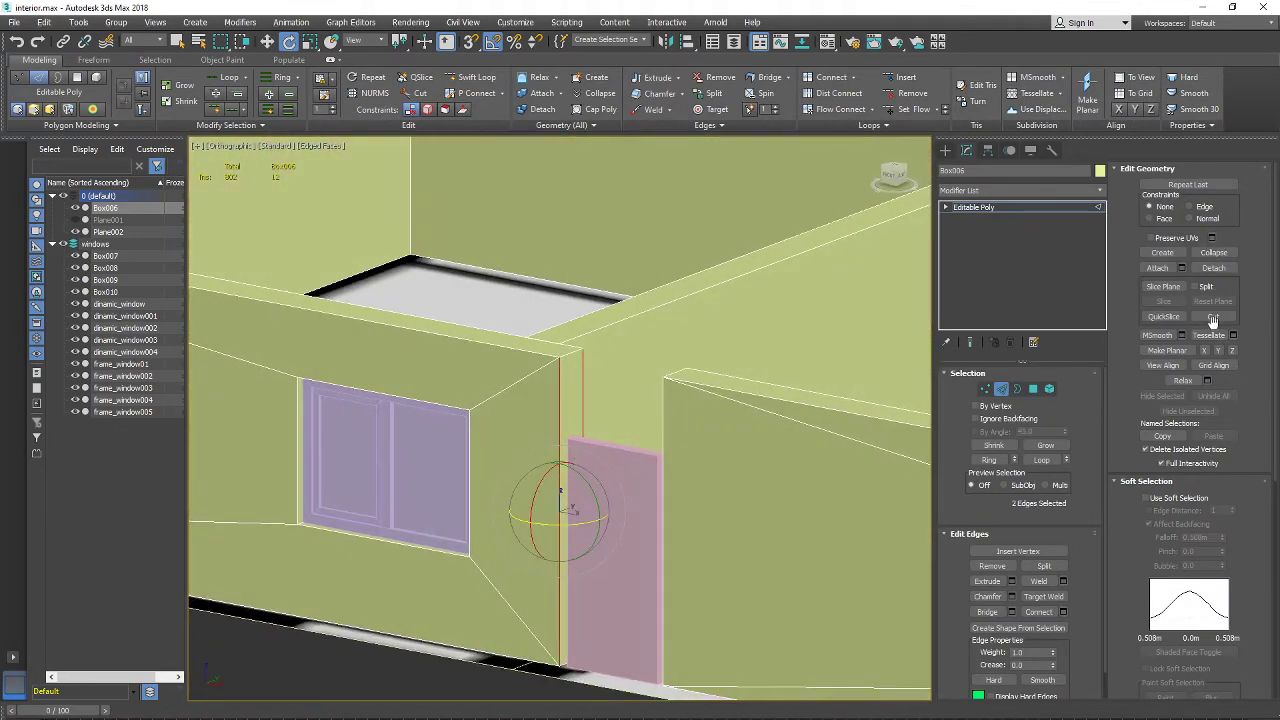
Step: Cut an edge from the window's upper corner around the adjoining wall end, above door height, to the window corner on the other face
click(1213, 316)
scroll(510, 450, up, 3)
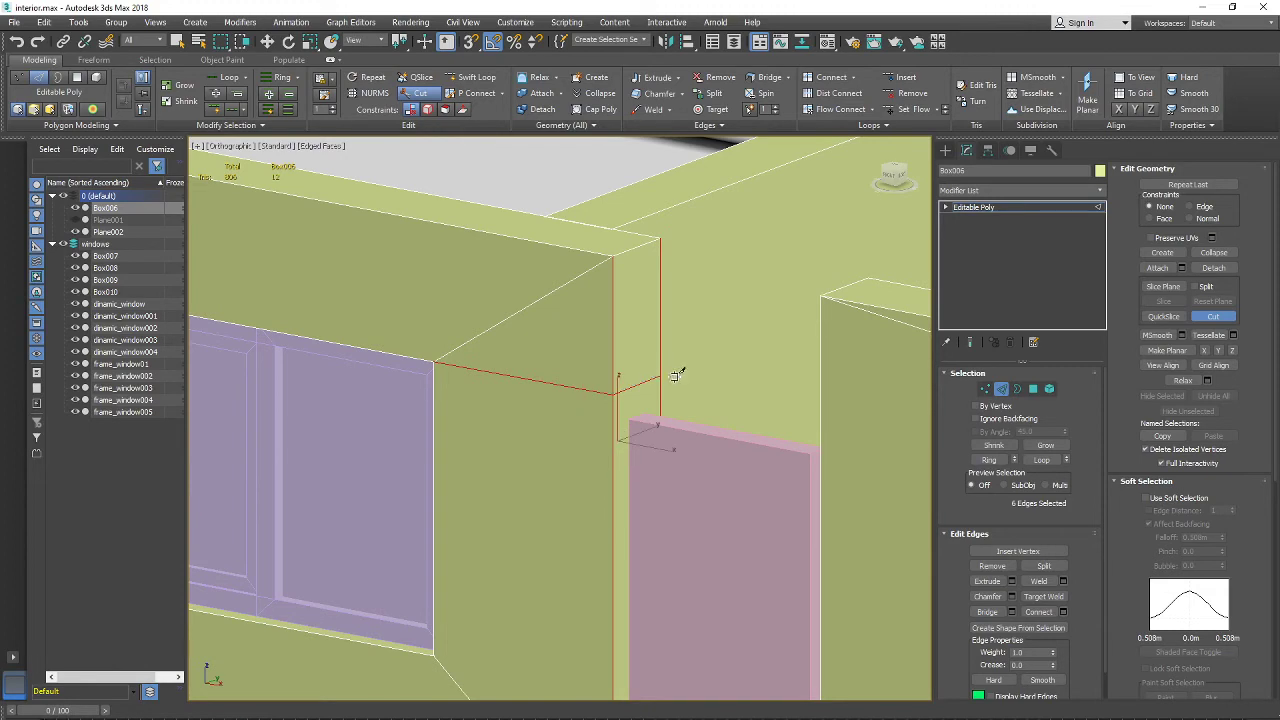
alt+middle_drag(676, 374, 546, 455)
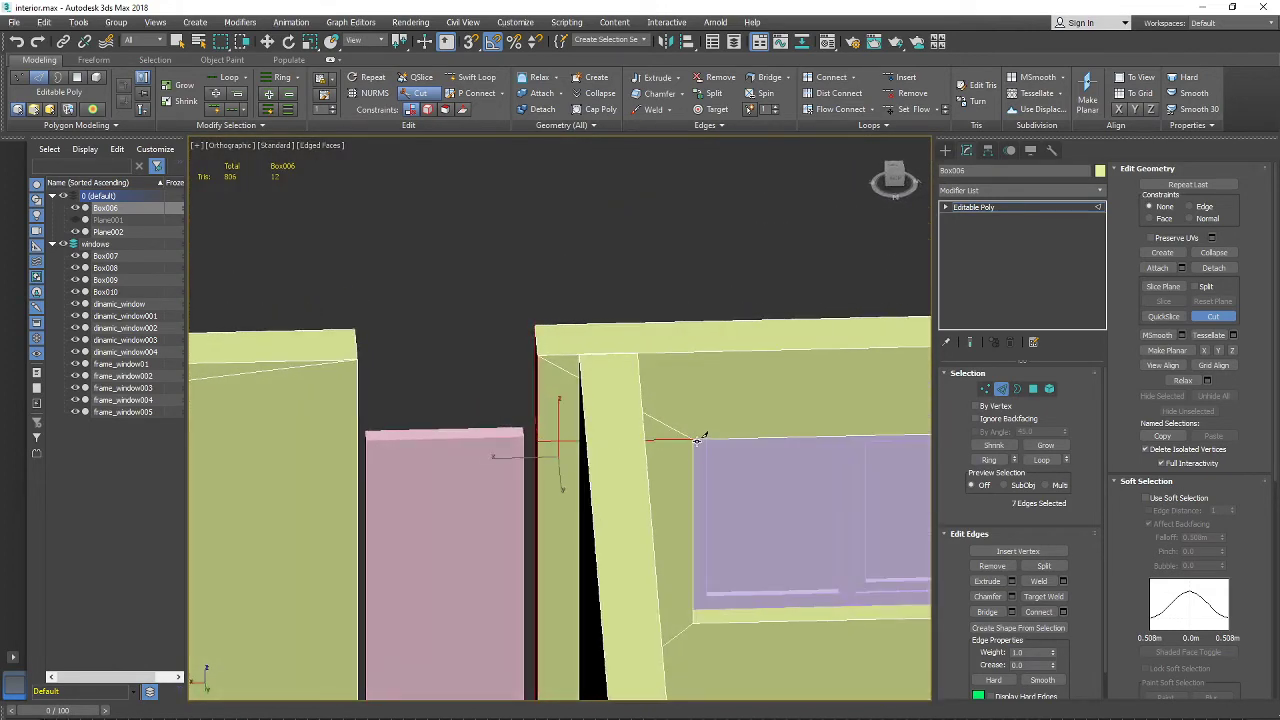
alt+middle_drag(648, 481, 572, 466)
Step: Cut a matching edge on the kitchen side of the exterior doorway, joining the wall end to the window's upper corner on both faces
middle_drag(326, 434, 726, 520)
scroll(505, 424, down, 5)
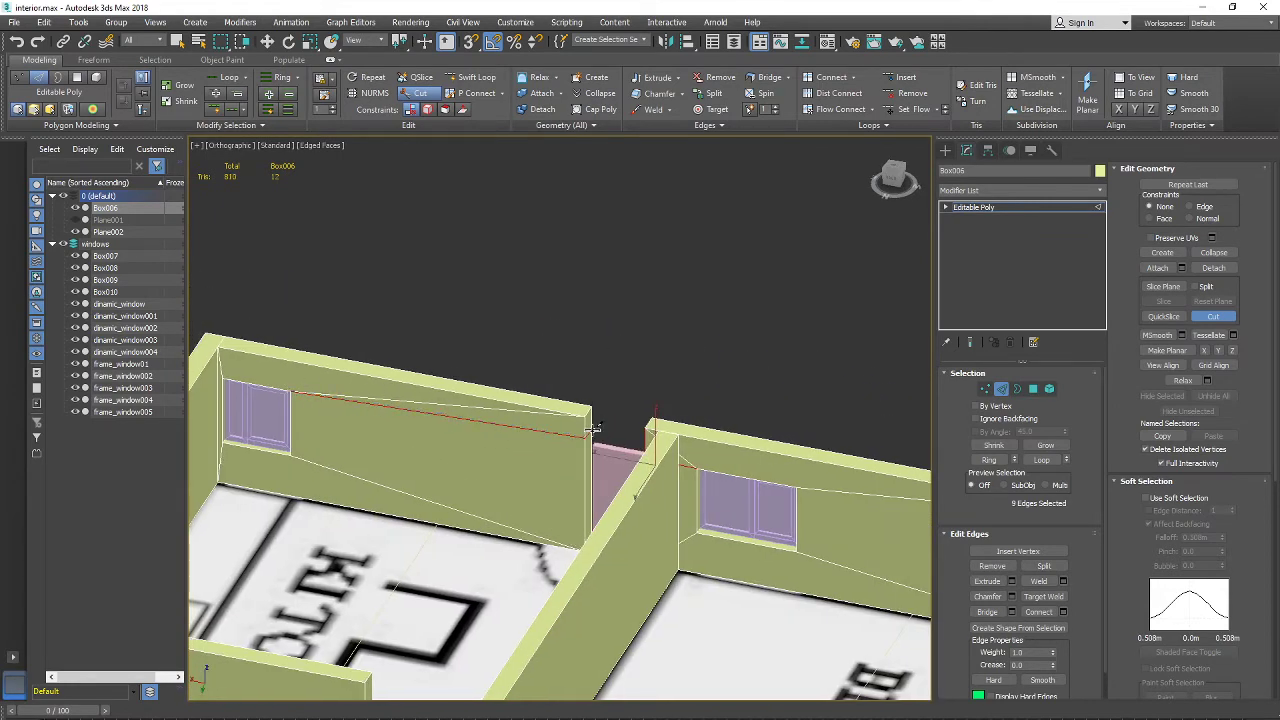
alt+middle_drag(641, 426, 535, 436)
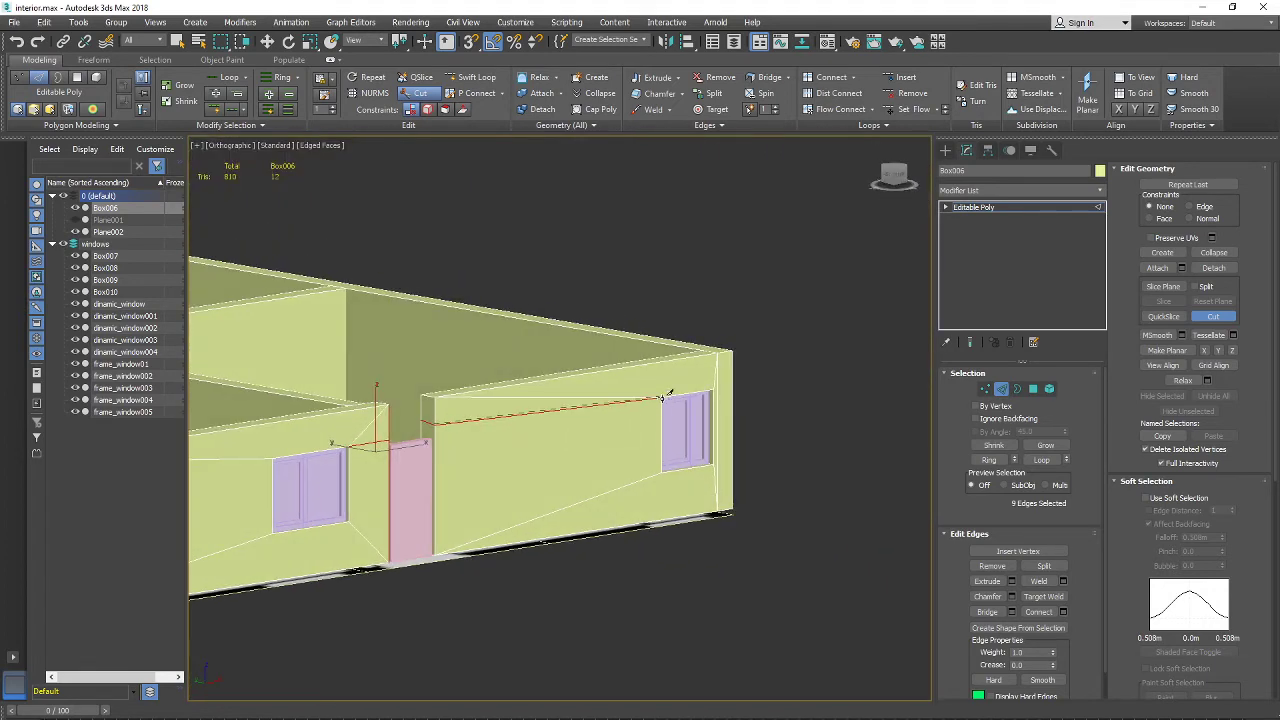
alt+middle_drag(678, 414, 613, 400)
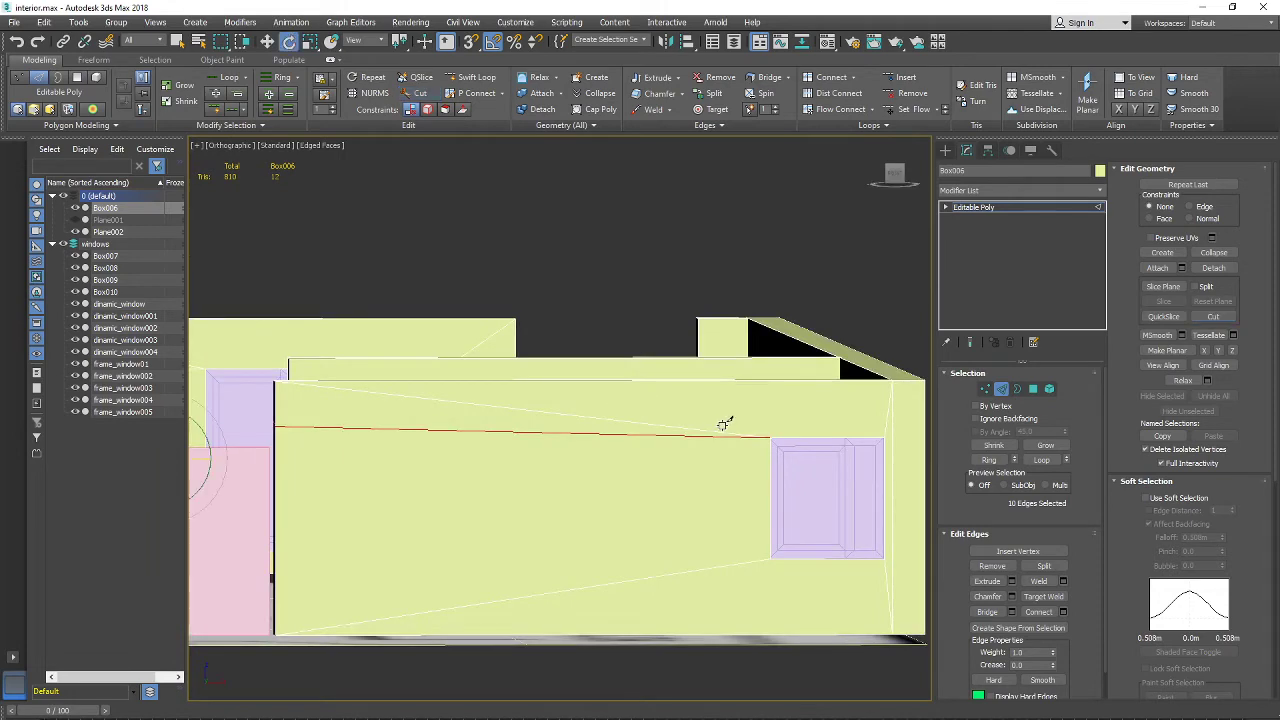
alt+middle_drag(723, 425, 868, 532)
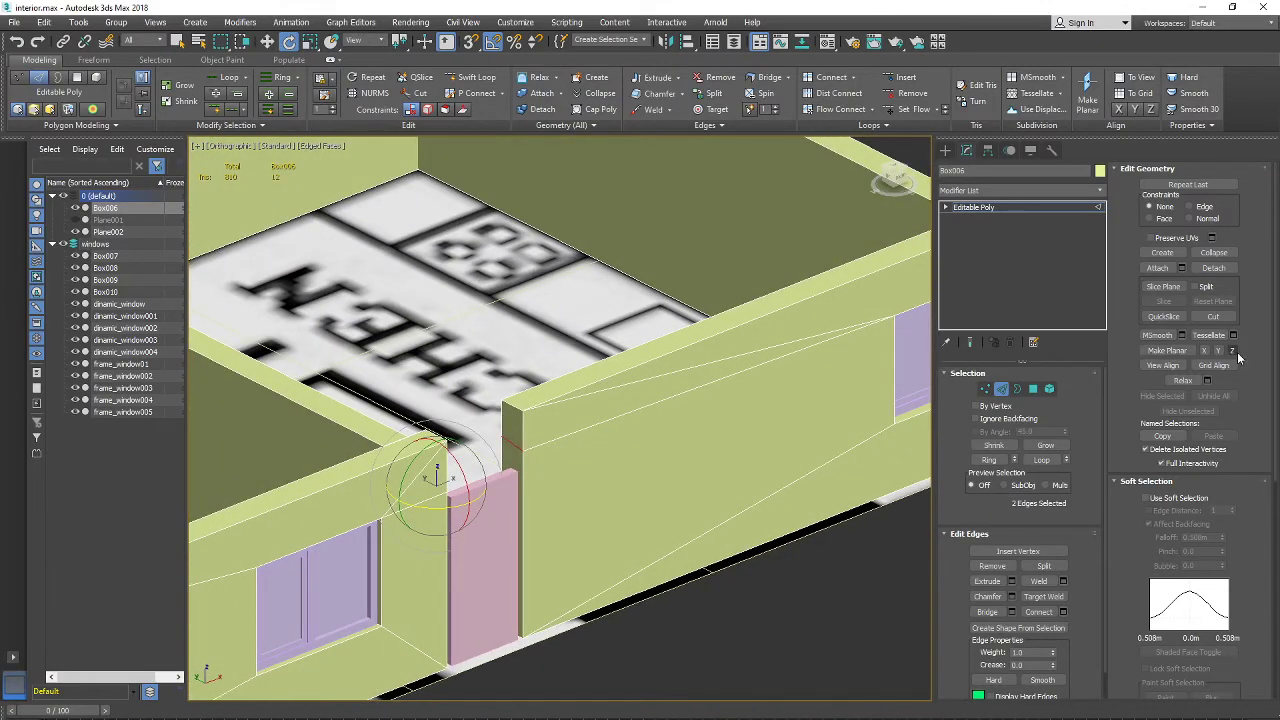
click(1220, 353)
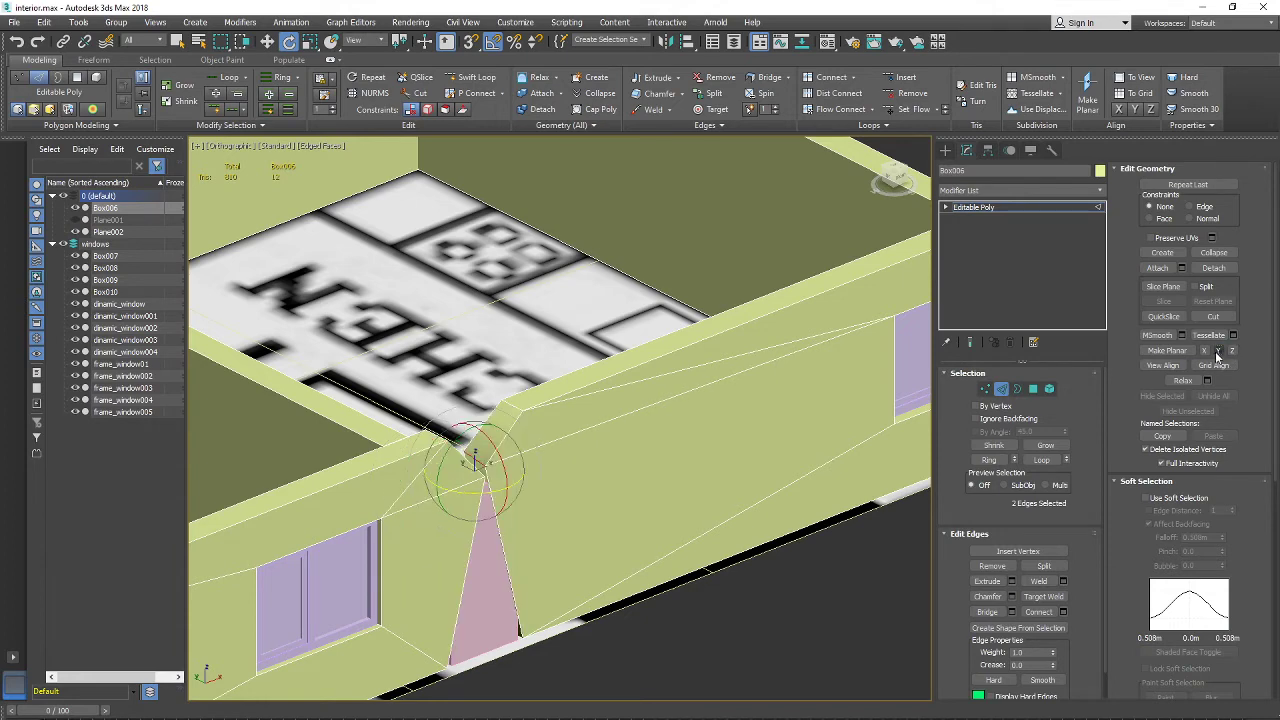
key(ctrl+z)
click(1205, 354)
key(ctrl+z)
Step: Make the two short cut edges on the facing wall ends of the exterior doorway planar along Z
click(1232, 357)
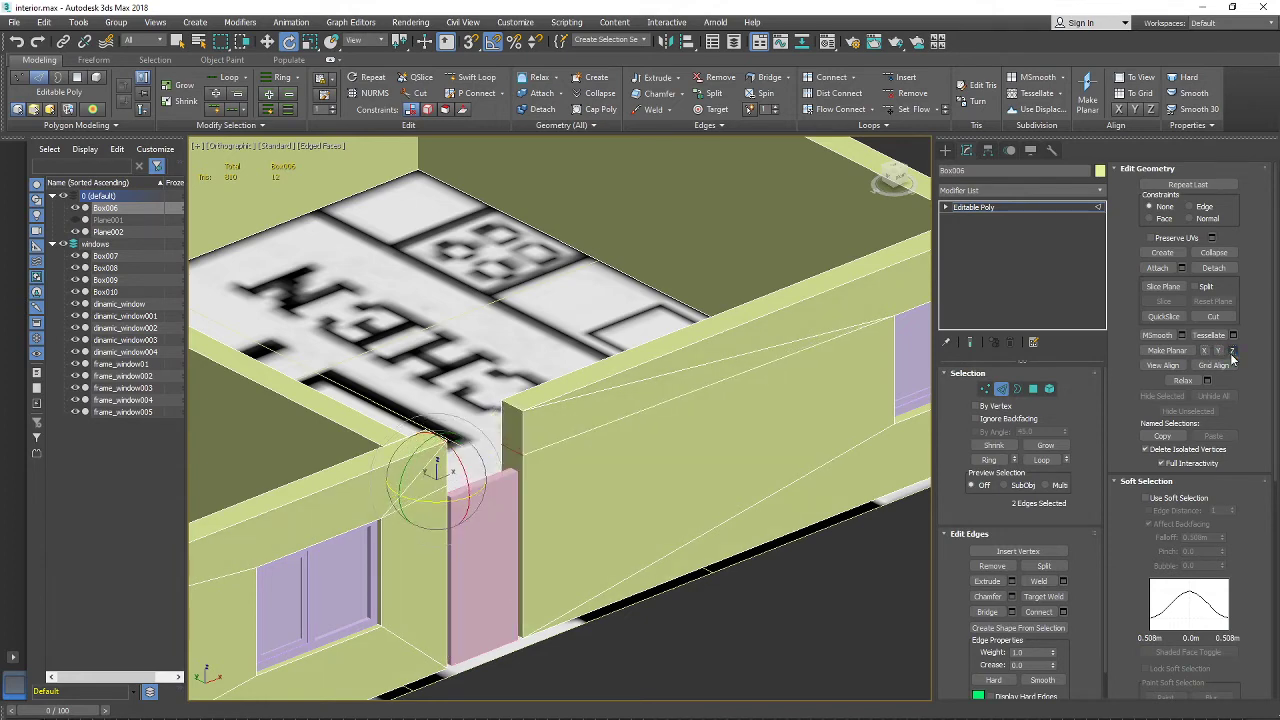
alt+middle_drag(639, 545, 512, 490)
Step: Delete the polygons above the cuts on both facing wall ends of the exterior doorway
click(1033, 389)
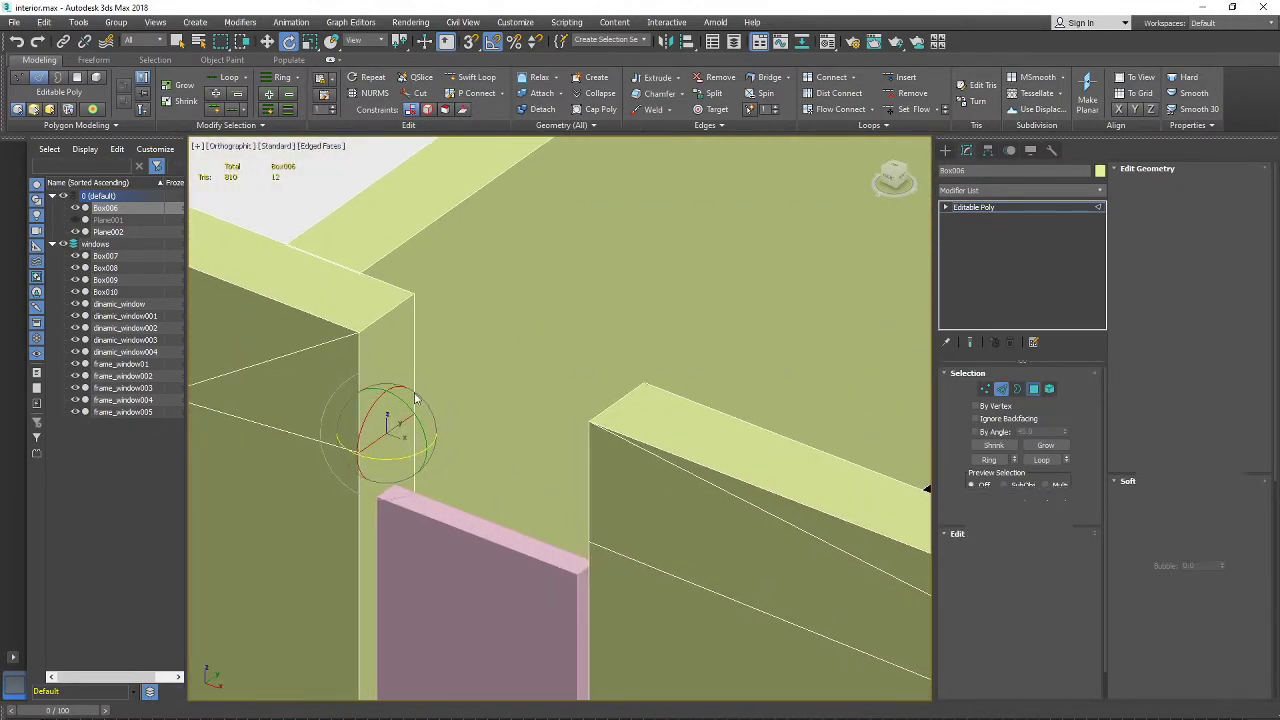
click(400, 370)
key(Delete)
alt+middle_drag(405, 375, 714, 463)
scroll(714, 463, down, 5)
middle_drag(522, 431, 147, 460)
scroll(300, 440, up, 2)
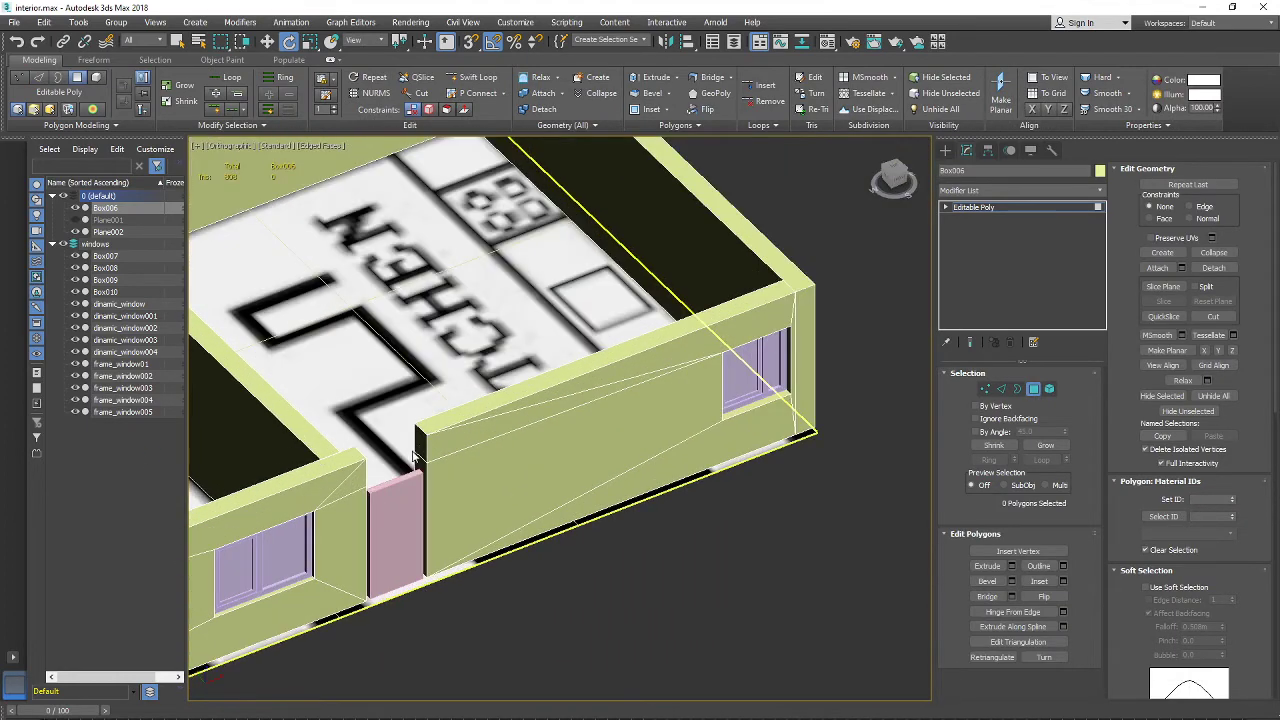
key(Delete)
Step: Bridge the two short cut edges across the exterior doorway to form the underside of the wall above the door
scroll(416, 447, up, 6)
middle_drag(278, 452, 360, 451)
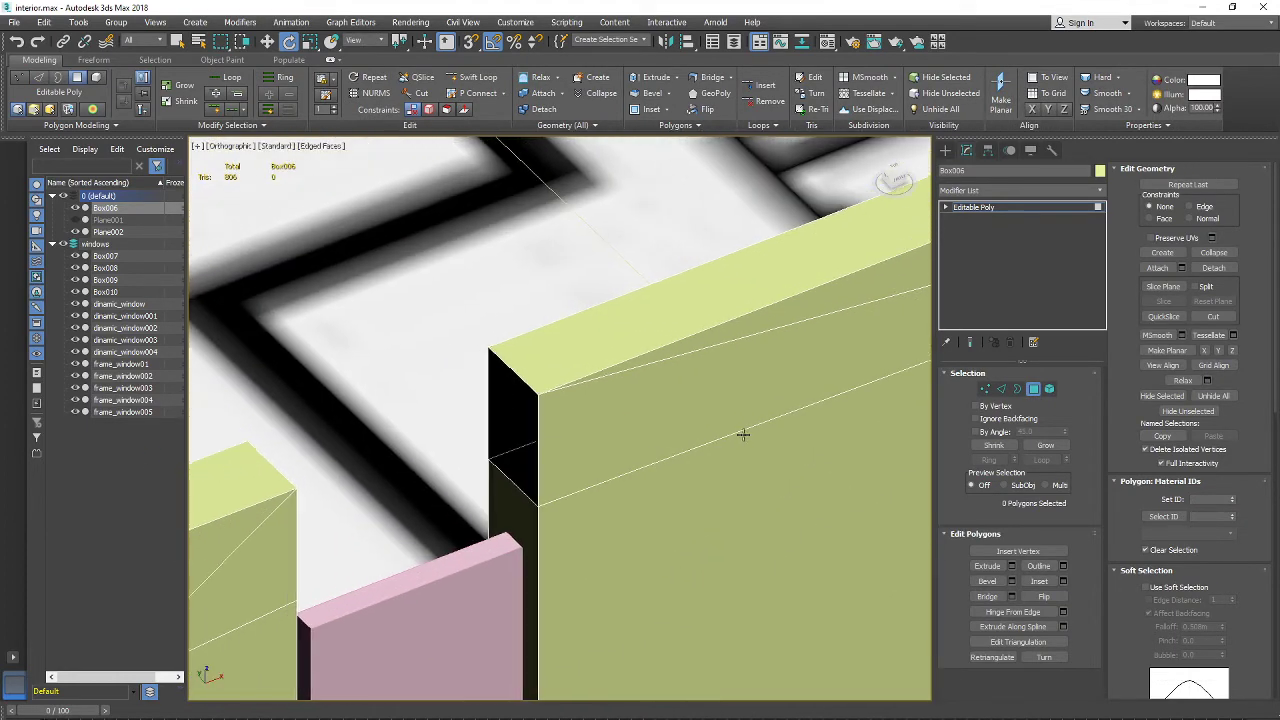
click(1001, 389)
alt+middle_drag(506, 497, 323, 497)
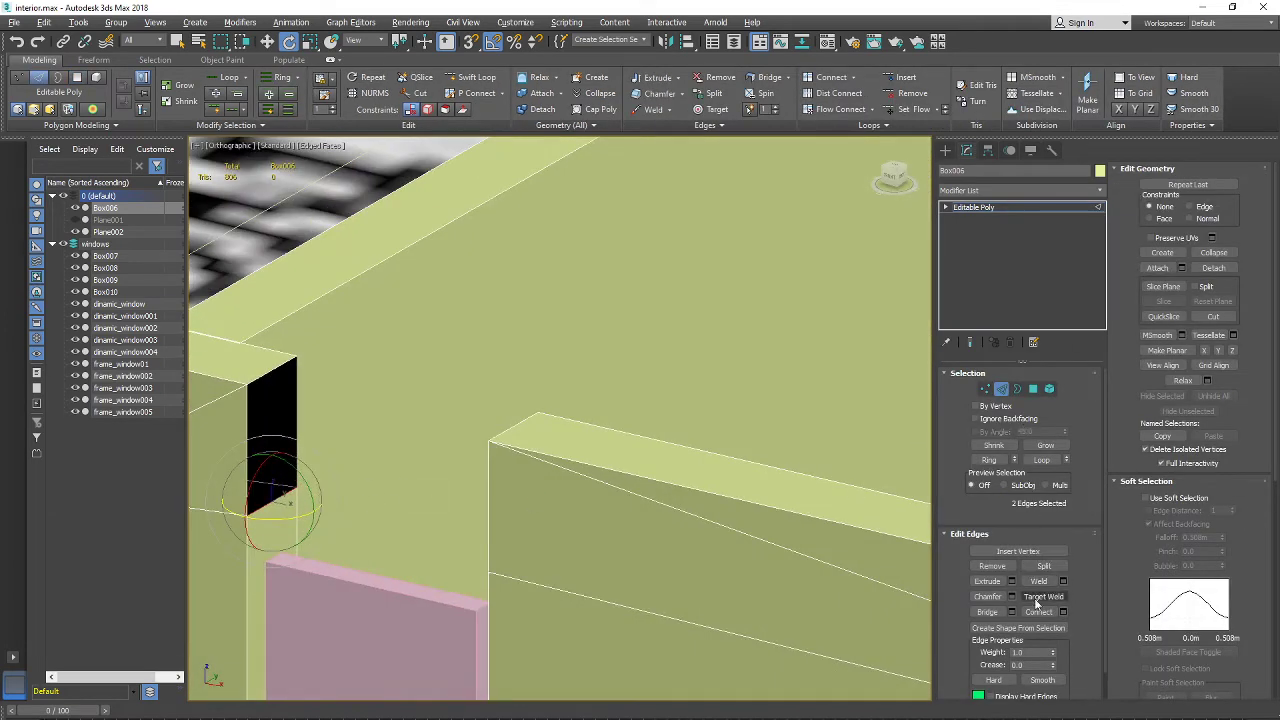
click(999, 617)
Step: Bridge the top and side edges of both facing wall ends to close the wall above the exterior doorway on its faces and top
middle_drag(531, 432, 751, 433)
click(467, 430)
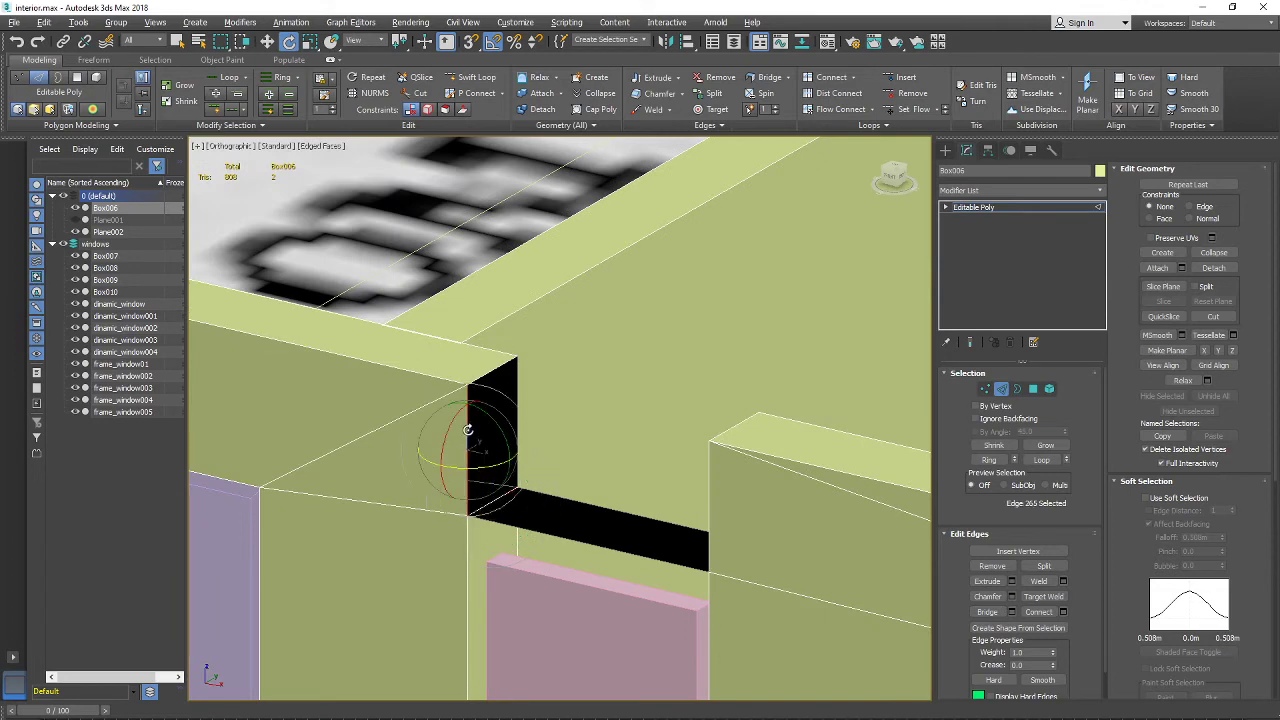
ctrl+click(479, 374)
click(494, 371)
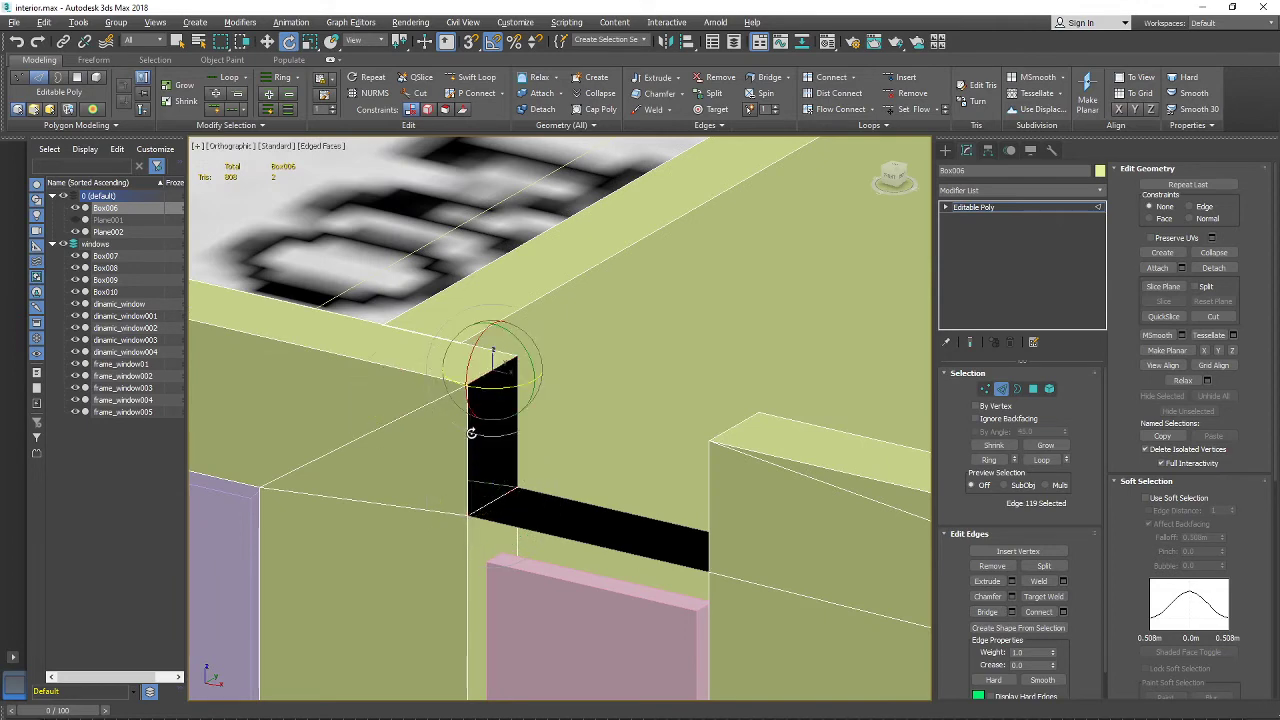
ctrl+click(468, 433)
ctrl+click(515, 426)
alt+middle_drag(515, 426, 721, 460)
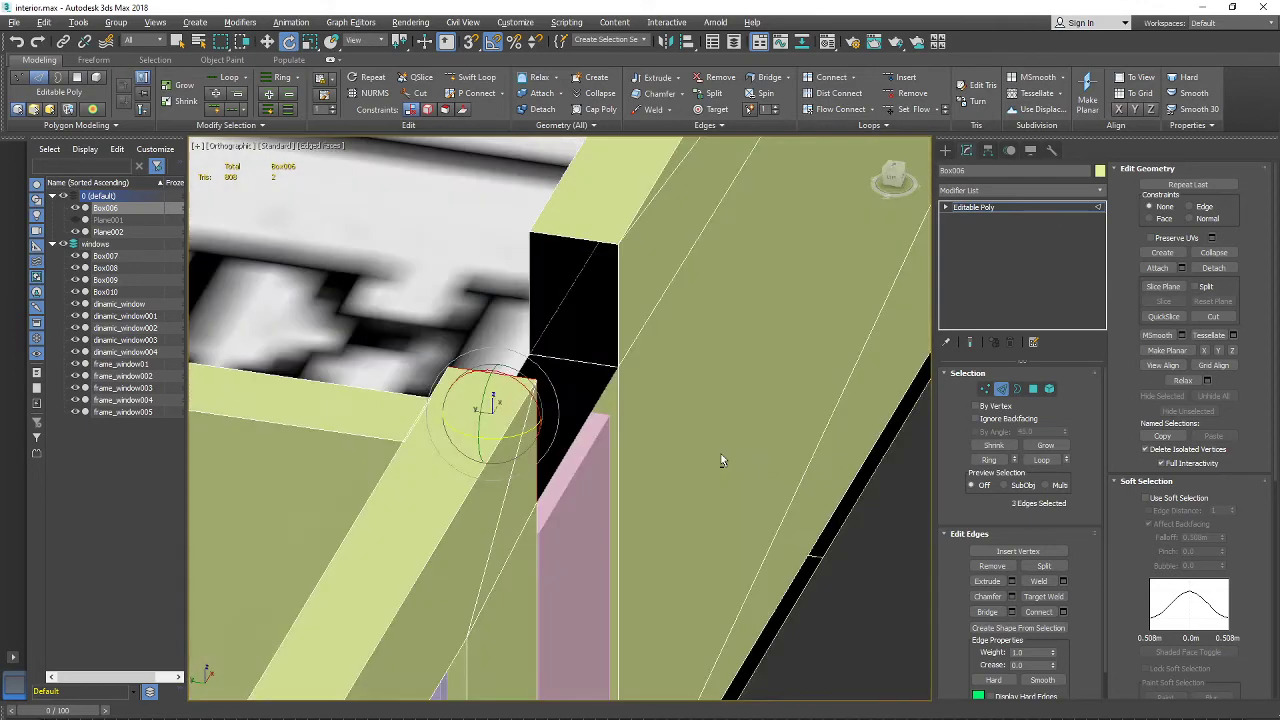
ctrl+click(618, 292)
ctrl+click(584, 241)
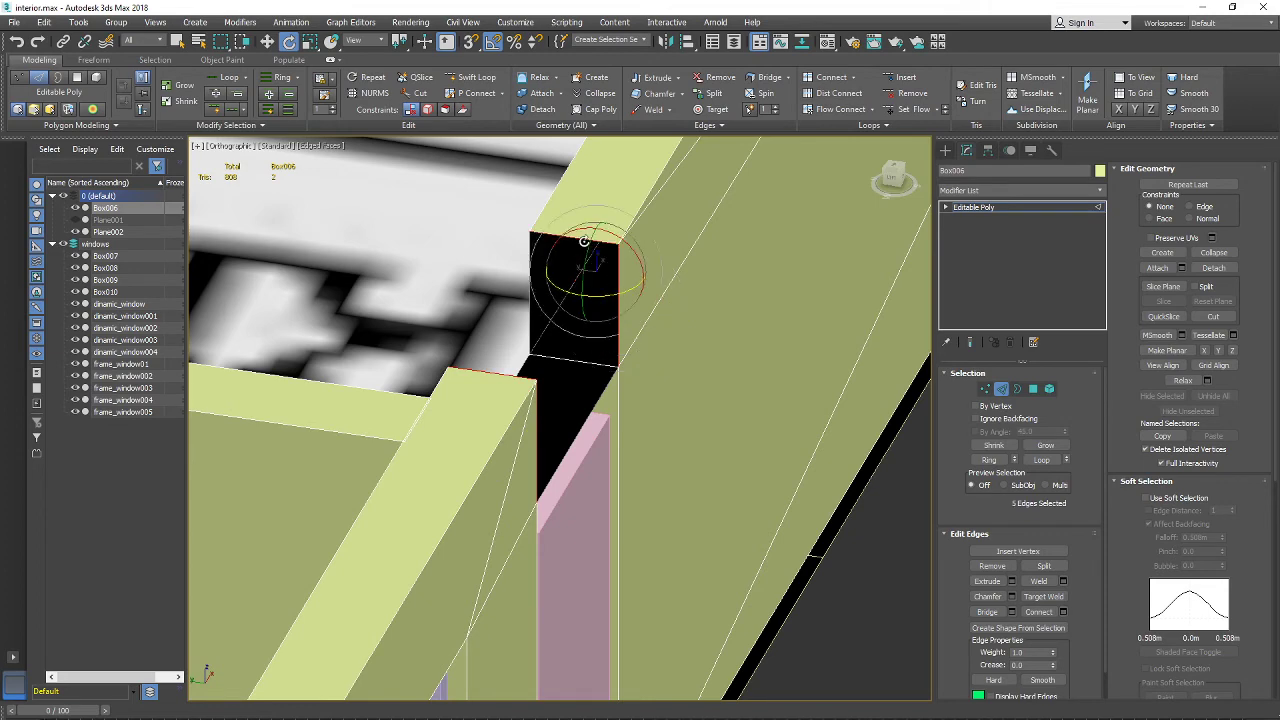
ctrl+click(531, 296)
click(988, 613)
scroll(676, 462, down, 2)
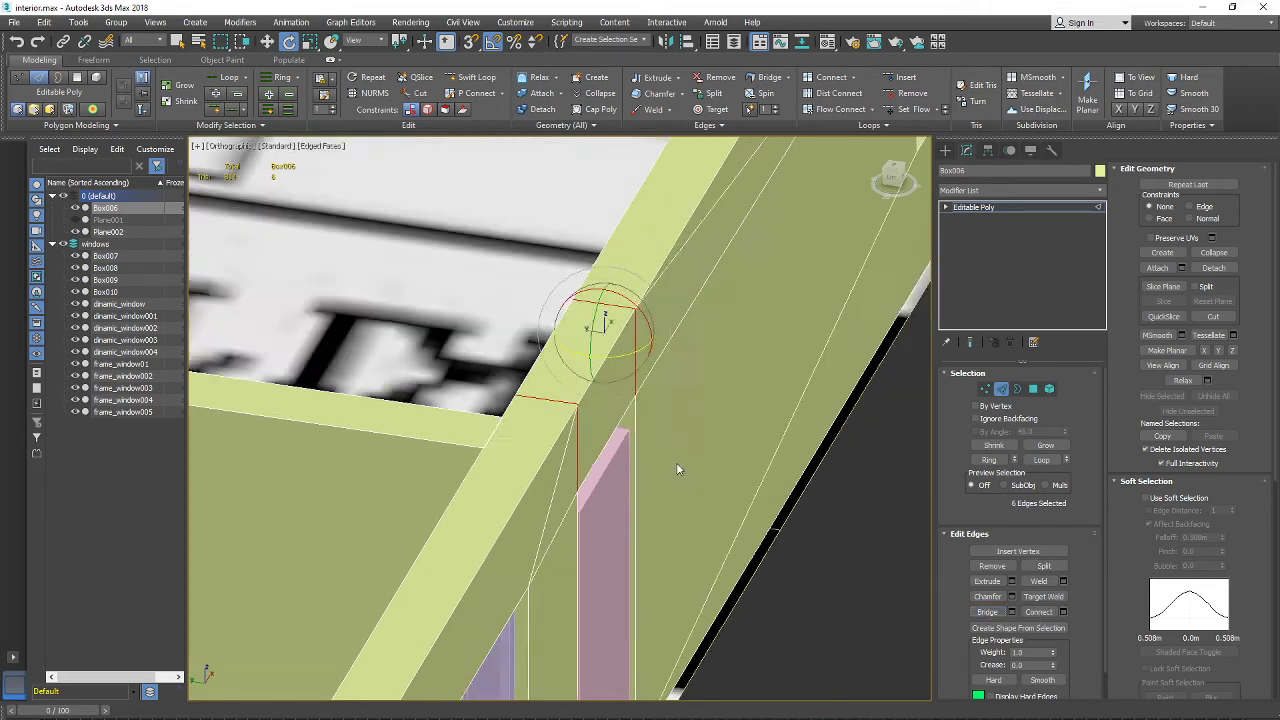
Step: Lower the underside polygon above the exterior door to the level of the adjacent window's upper edge
mouse_move(676, 462)
alt+middle_down()
mouse_move(576, 431)
mouse_move(680, 464)
mouse_move(646, 412)
mouse_move(620, 440)
mouse_move(682, 468)
alt+middle_up()
scroll(600, 440, down, 5)
scroll(620, 470, up, 5)
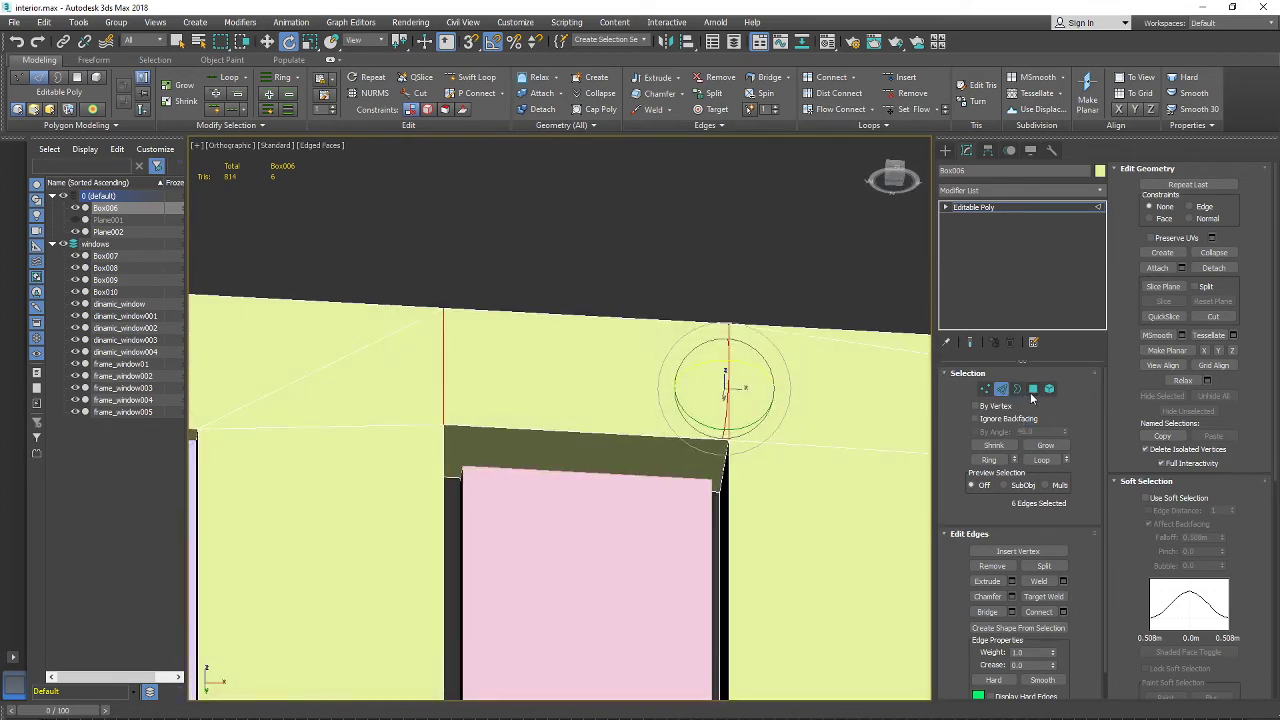
click(1033, 389)
click(624, 457)
alt+middle_drag(446, 264, 452, 322)
click(267, 41)
alt+middle_drag(586, 484, 578, 355)
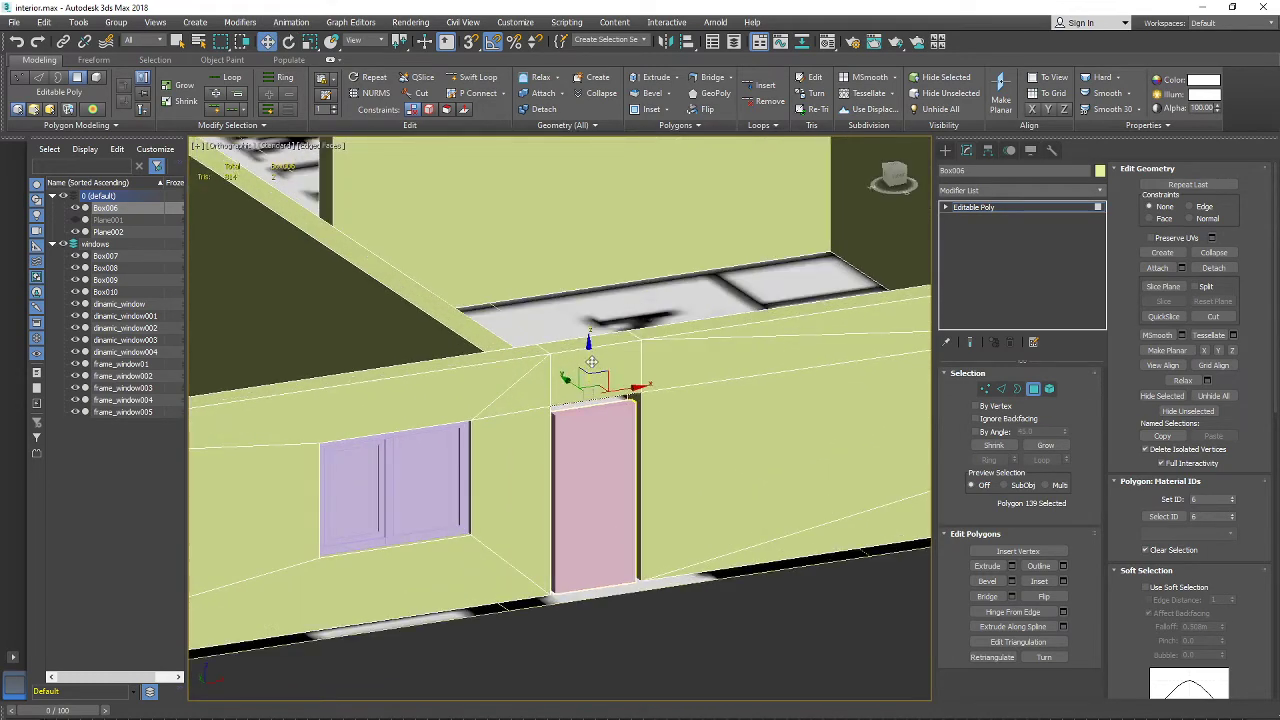
alt+middle_drag(592, 362, 646, 450)
scroll(597, 415, up, 5)
click(1036, 395)
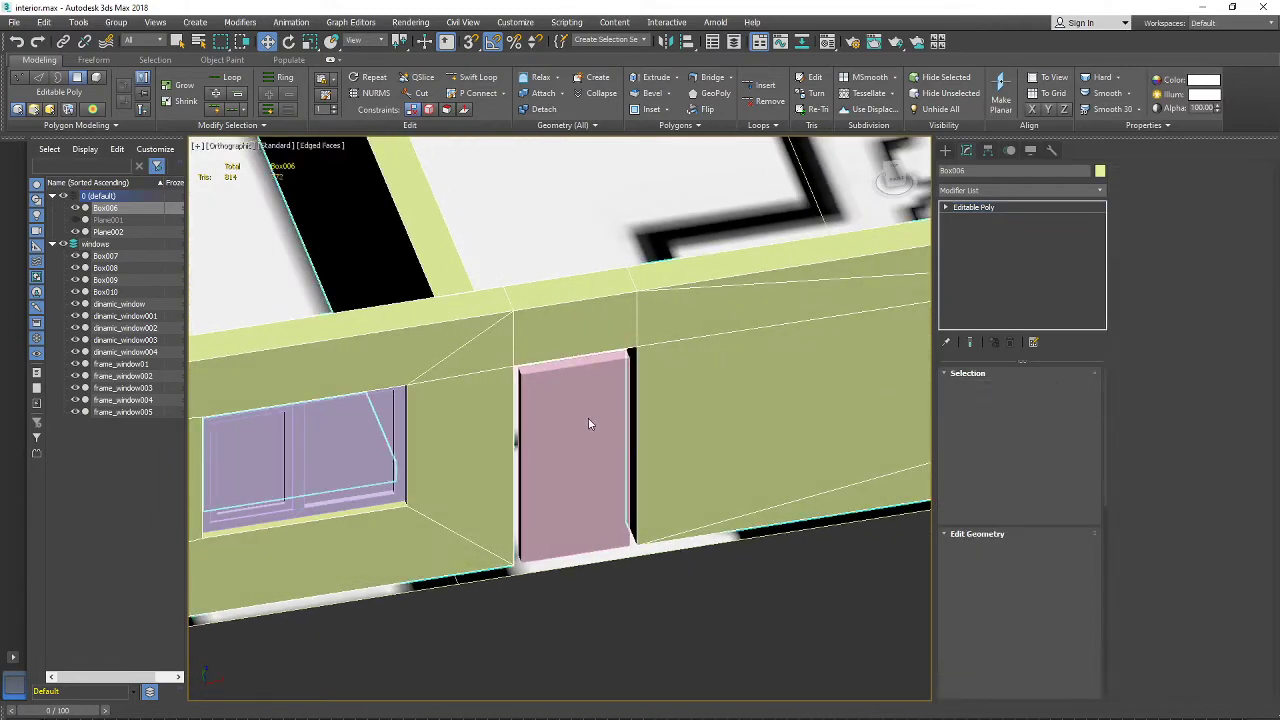
Step: Delete the placeholder door box from the exterior doorway
scroll(561, 436, up, 2)
scroll(575, 436, down, 3)
scroll(811, 423, up, 3)
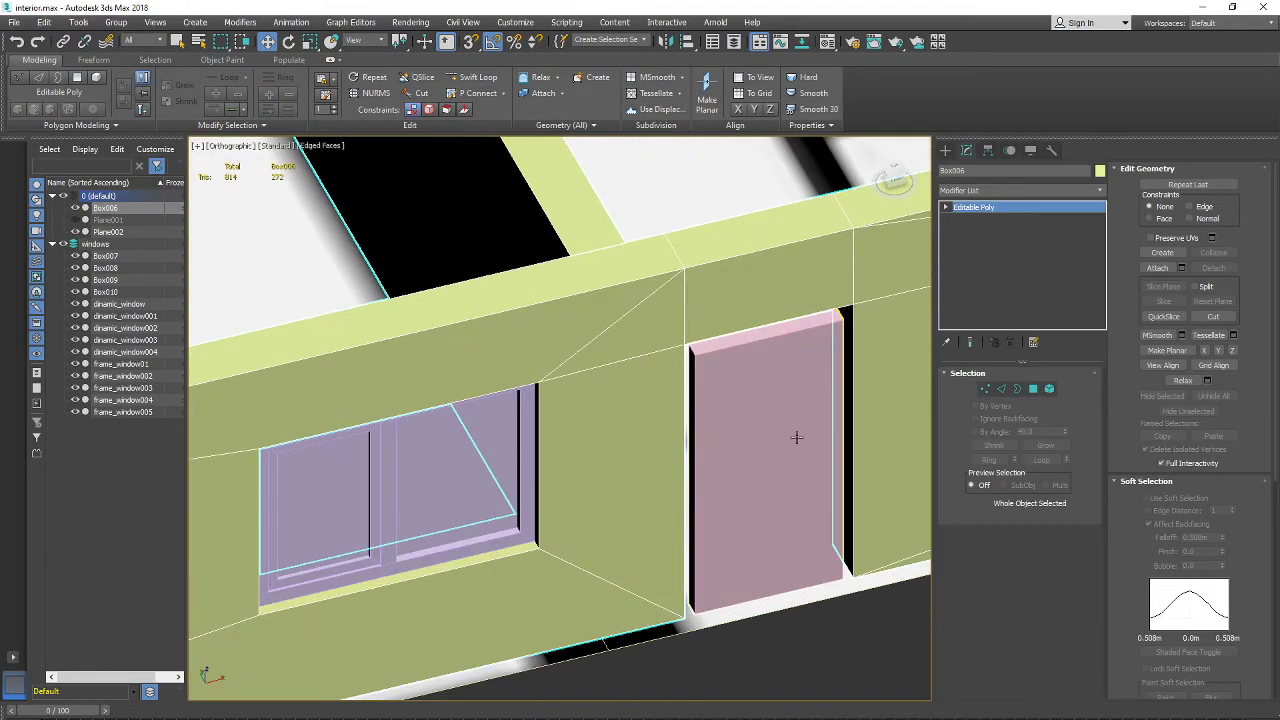
click(795, 435)
key(Delete)
Step: Copy the sash dinamic_window003 from the neighbouring window along X into the exterior doorway
scroll(800, 464, down, 7)
alt+middle_drag(800, 464, 735, 510)
middle_drag(735, 510, 534, 508)
scroll(534, 508, up, 2)
scroll(534, 508, up, 4)
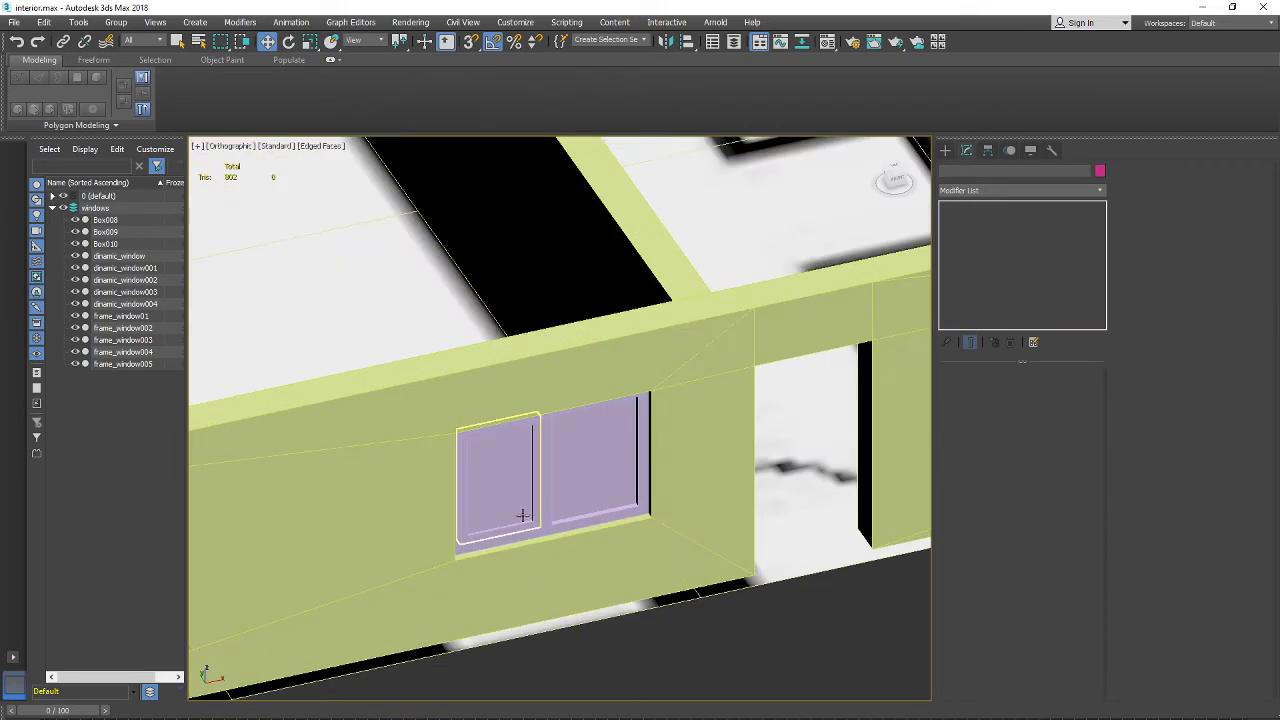
click(546, 520)
scroll(586, 510, down, 3)
alt+middle_drag(585, 509, 539, 471)
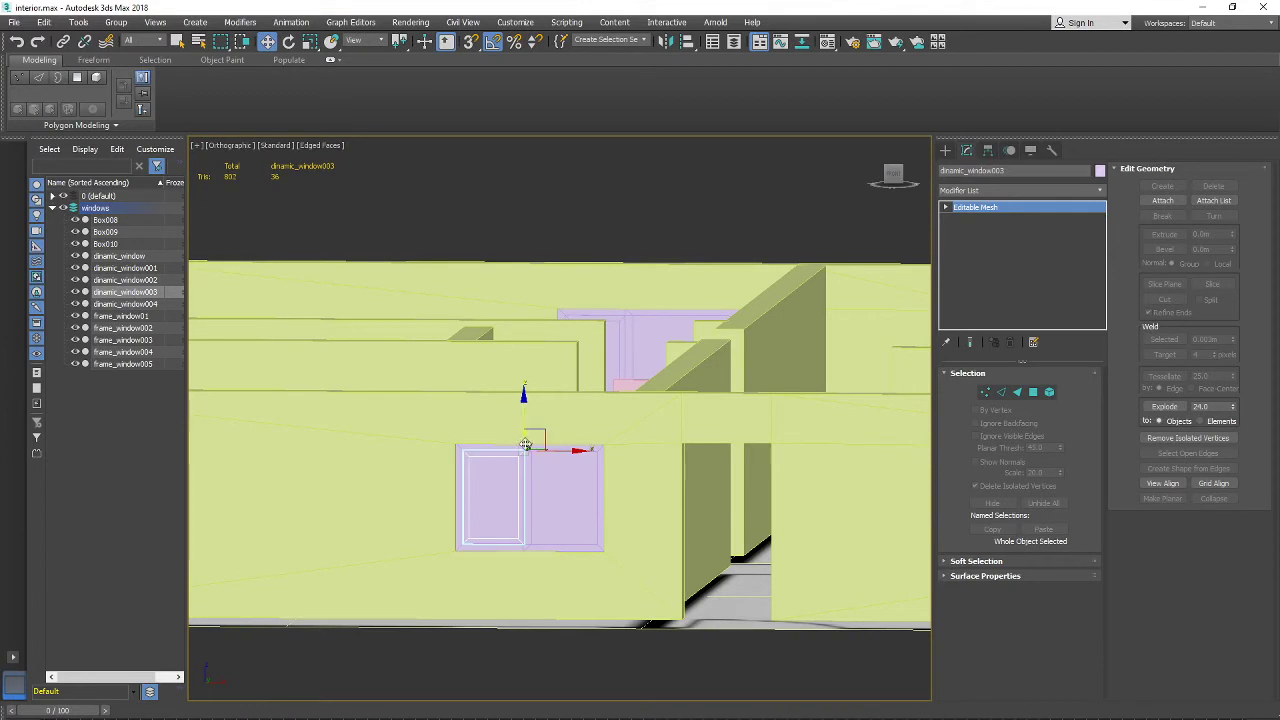
shift+drag(521, 456, 757, 455)
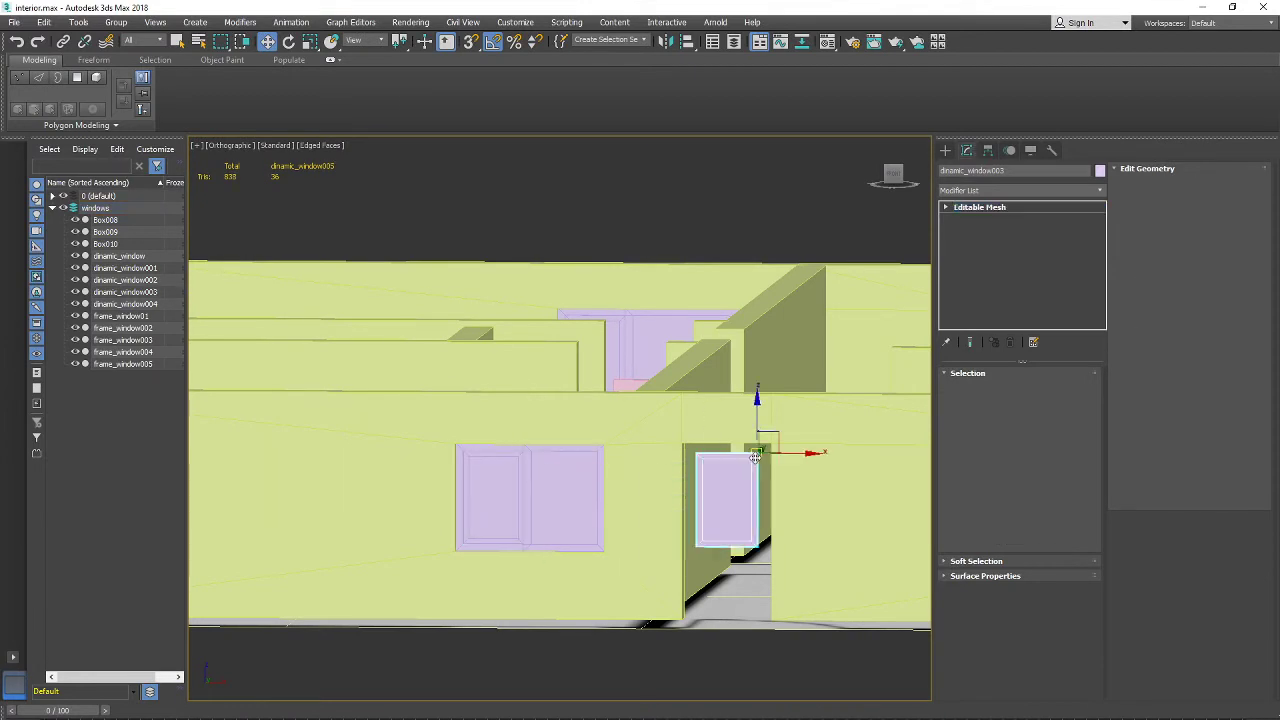
click(667, 463)
Step: Snap the copied sash's upper corner to the upper corner of the exterior doorway on the side away from the window
mouse_move(742, 460)
alt+middle_down()
mouse_move(772, 478)
mouse_move(752, 380)
alt+middle_up()
scroll(785, 490, up, 4)
scroll(747, 395, up, 2)
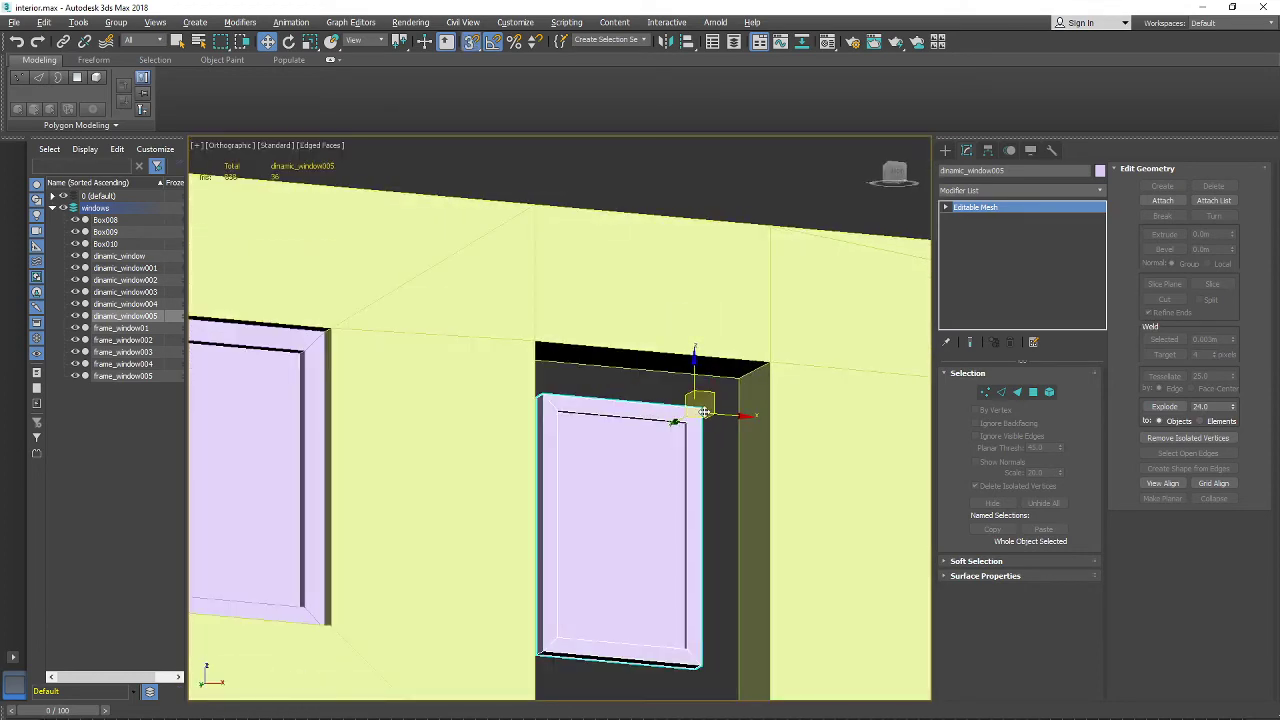
mouse_move(711, 431)
alt+middle_down()
mouse_move(720, 471)
mouse_move(749, 377)
mouse_move(738, 362)
alt+middle_up()
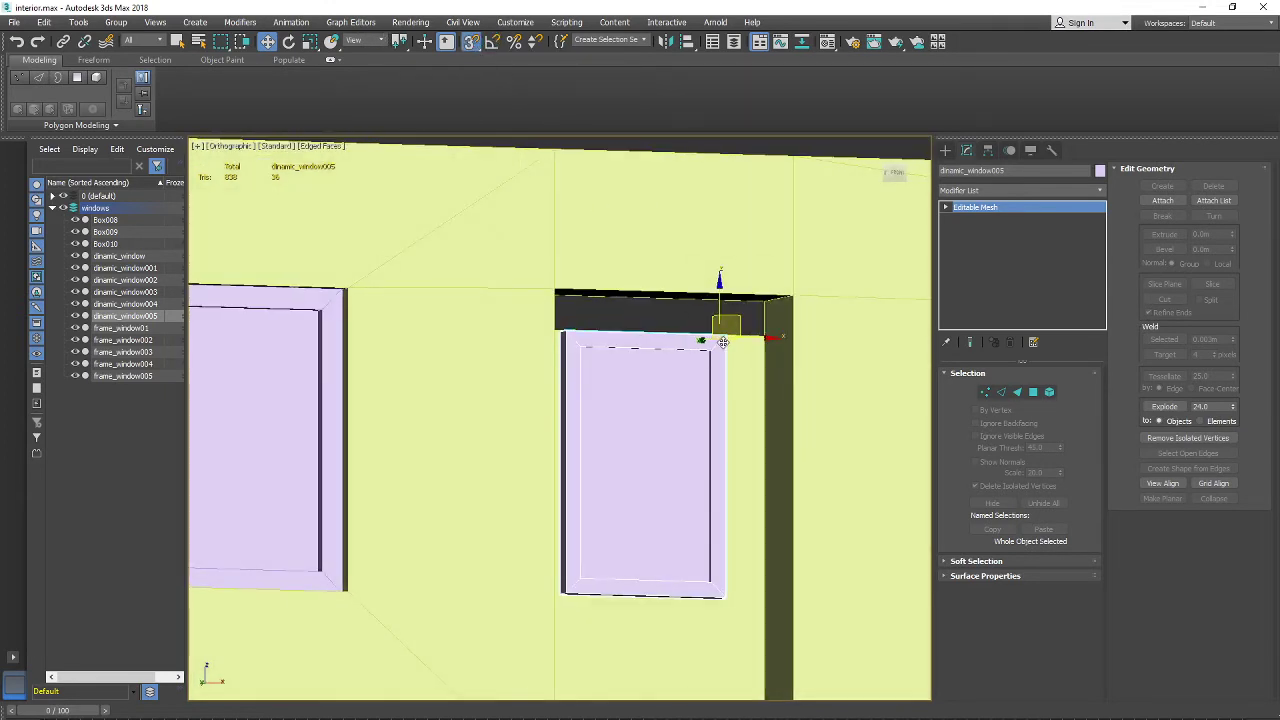
drag(721, 338, 784, 302)
scroll(792, 305, down, 4)
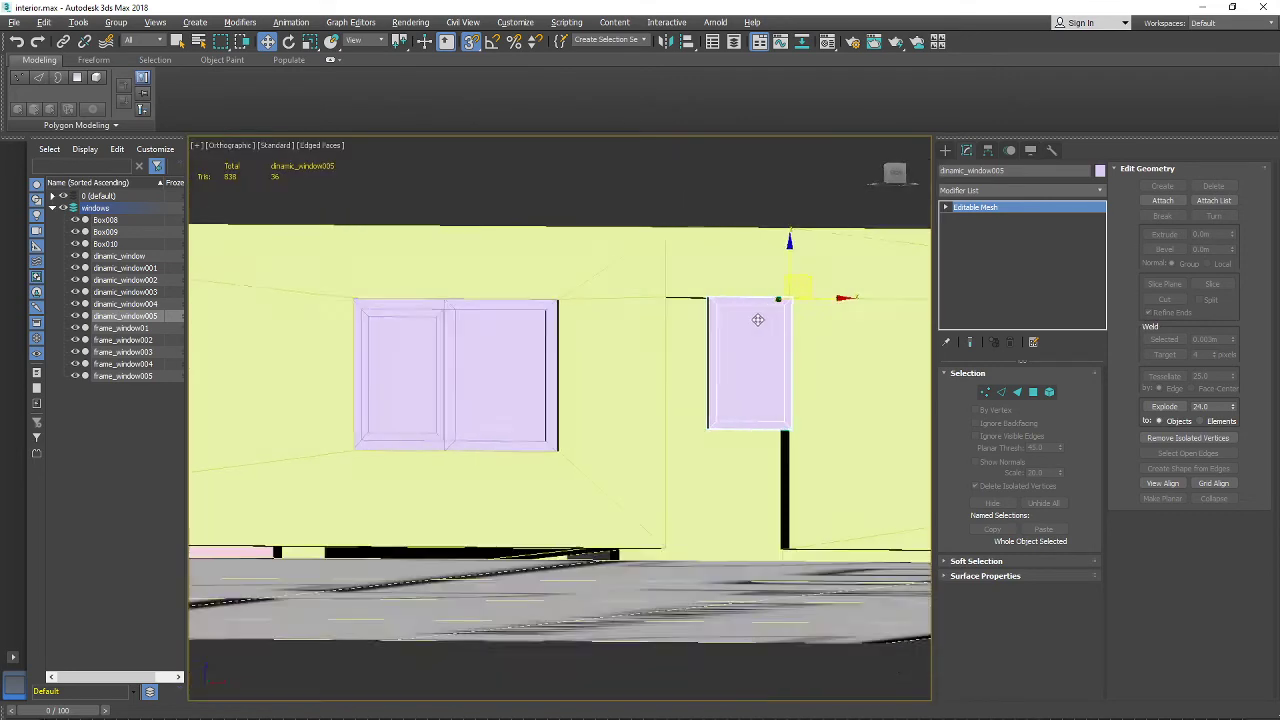
Step: Stretch the copied sash to the doorway's full width and down to the floor by moving its side and lower vertices
alt+middle_drag(757, 318, 751, 328)
click(986, 393)
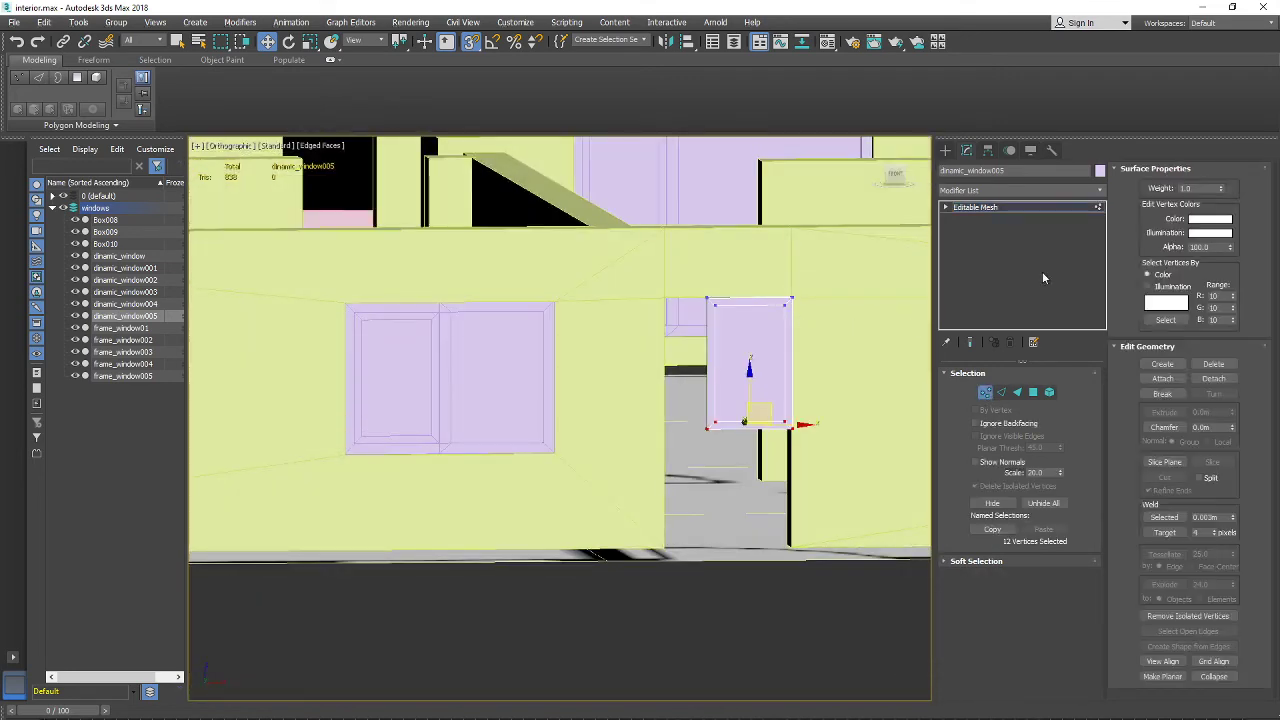
alt+middle_drag(761, 392, 716, 362)
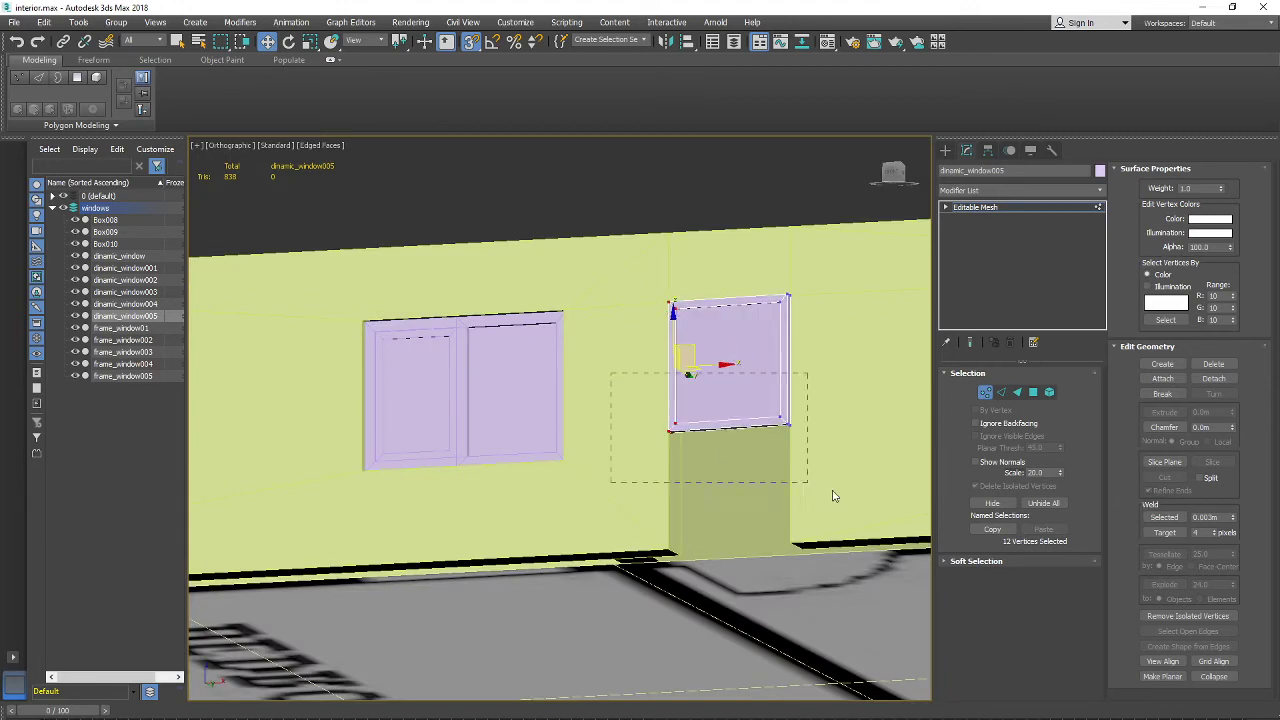
alt+middle_drag(833, 495, 799, 437)
drag(792, 431, 793, 530)
alt+middle_drag(788, 529, 782, 514)
scroll(782, 514, down, 2)
scroll(779, 516, up, 5)
middle_drag(758, 562, 756, 552)
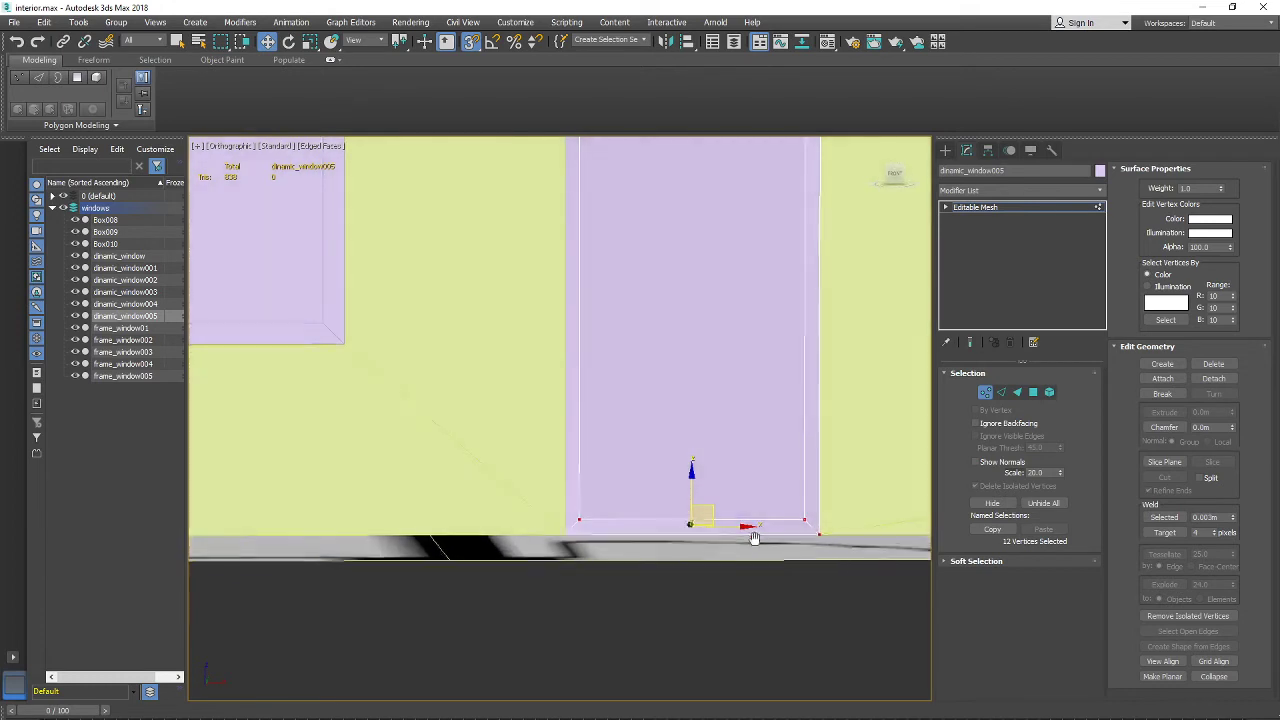
Step: Delete the glass element from the copied sash, leaving only the door frame
scroll(755, 548, up, 2)
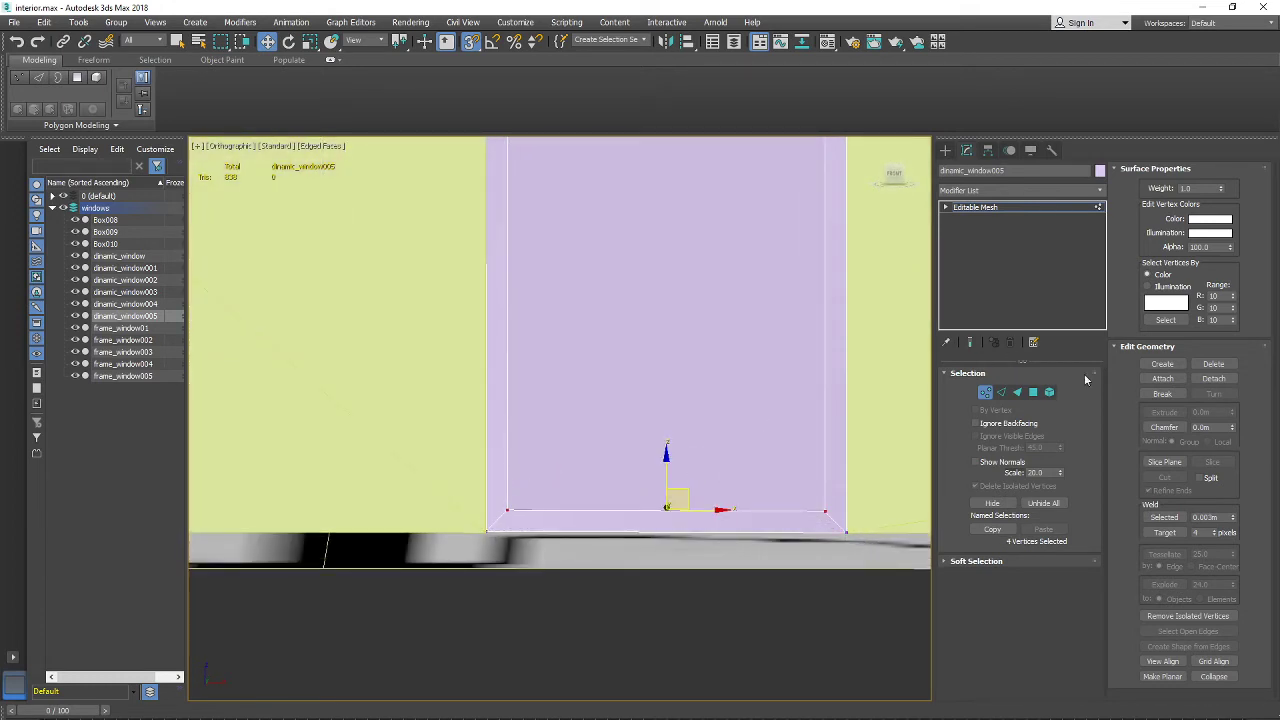
click(1049, 394)
click(734, 371)
key(Delete)
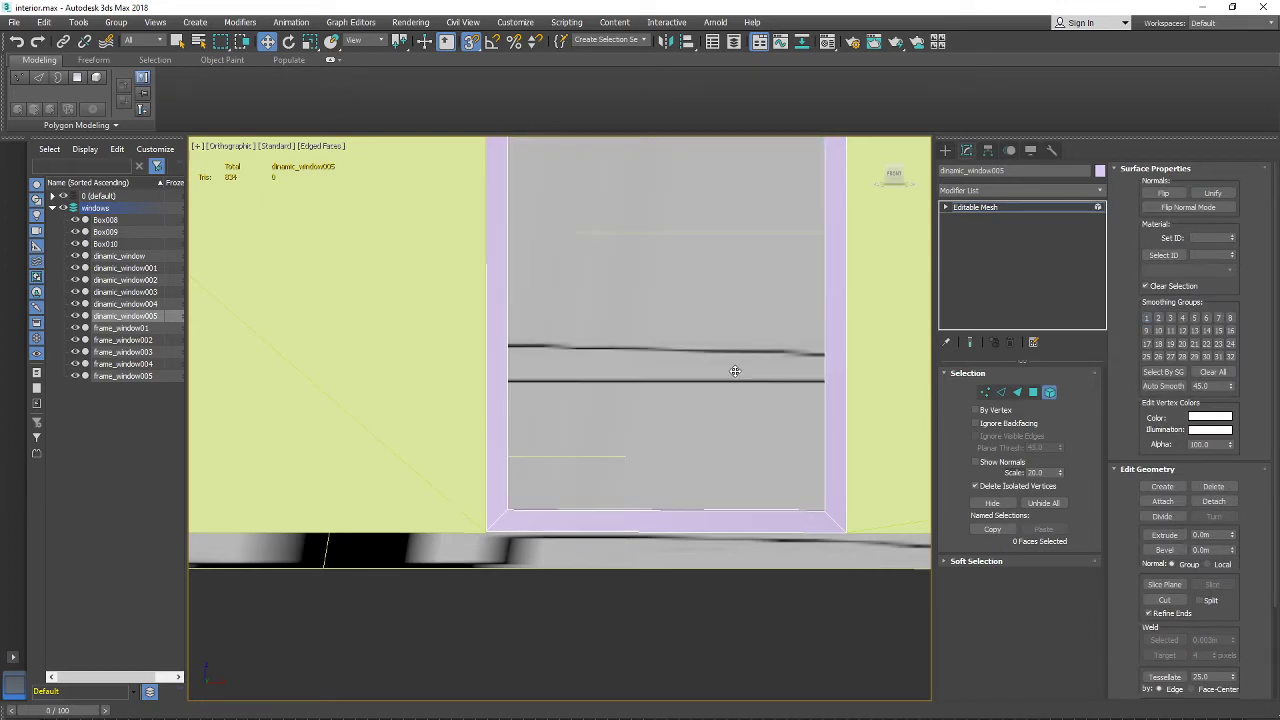
Step: Lower the inner face of the frame's bottom rail with snapping off to make a thin threshold
scroll(772, 435, down, 2)
alt+middle_drag(772, 435, 597, 418)
click(612, 428)
click(638, 443)
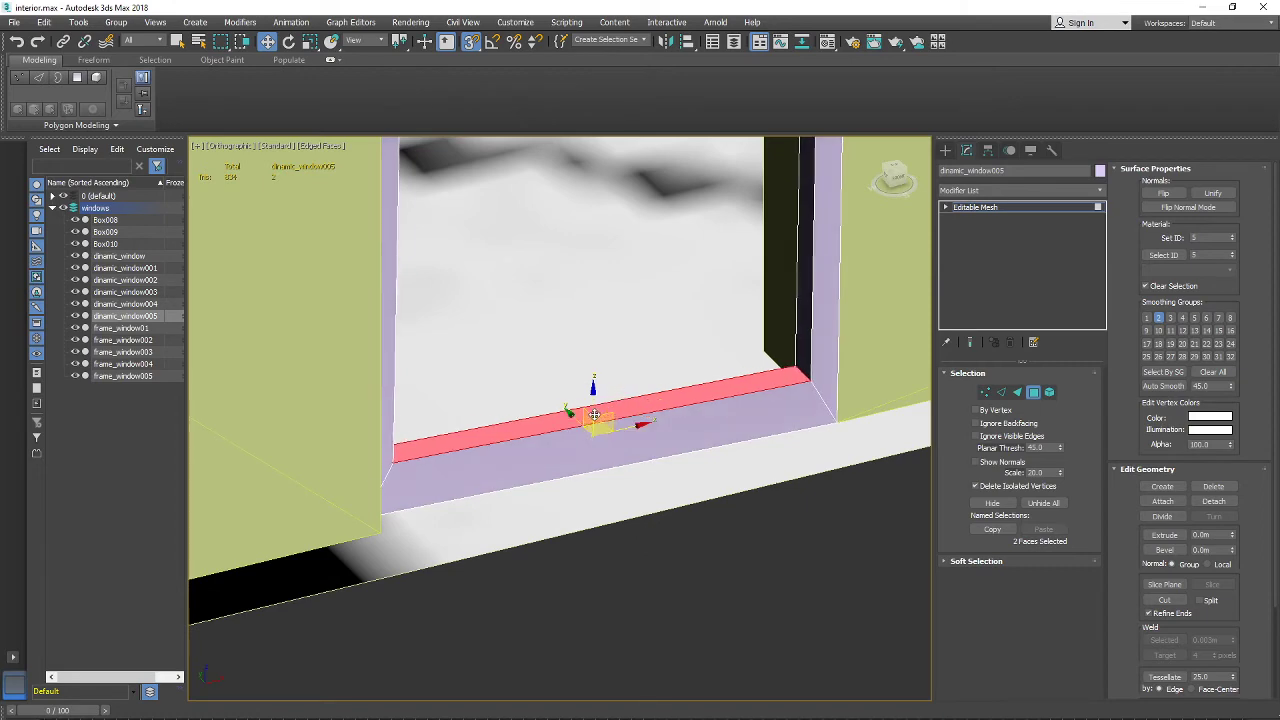
drag(594, 399, 599, 413)
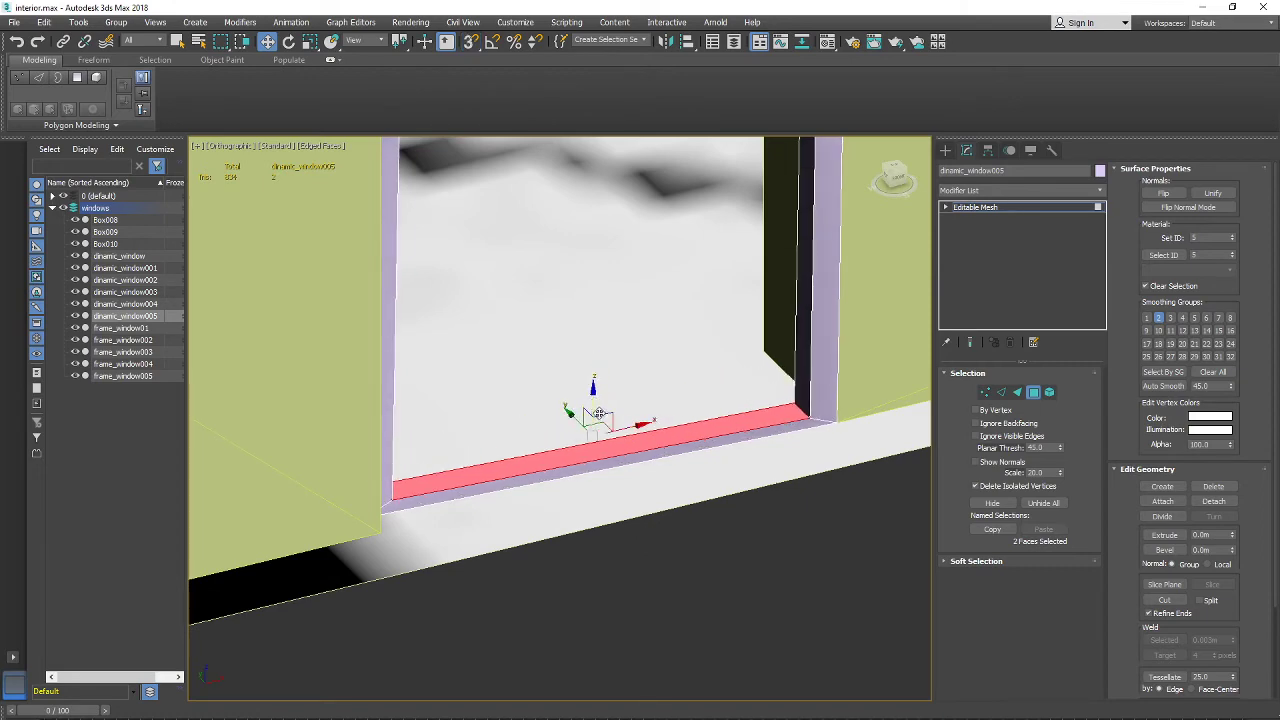
scroll(674, 446, down, 2)
alt+middle_drag(676, 446, 718, 440)
click(1035, 395)
Step: Examine how the door frame fits the edges of the exterior doorway from several angles
scroll(600, 449, down, 7)
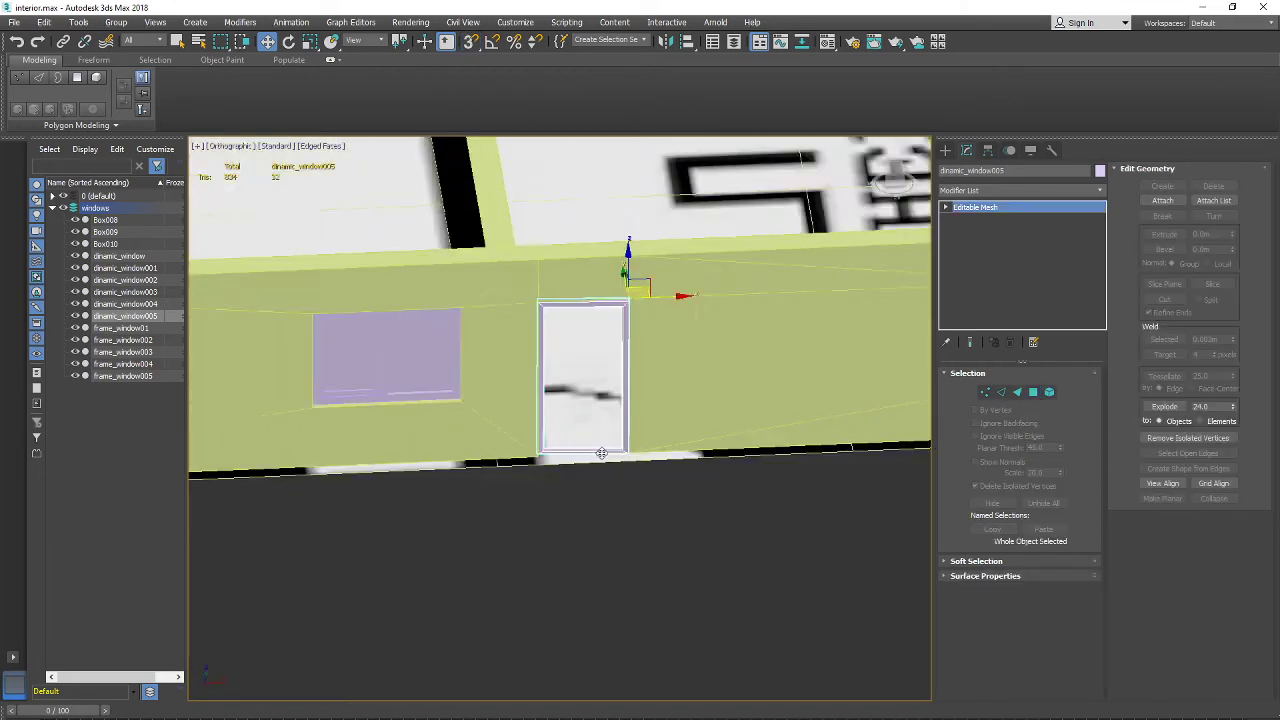
alt+middle_drag(600, 449, 672, 472)
scroll(502, 390, up, 2)
scroll(583, 474, up, 1)
scroll(819, 479, up, 3)
alt+middle_drag(819, 479, 667, 522)
scroll(675, 486, up, 3)
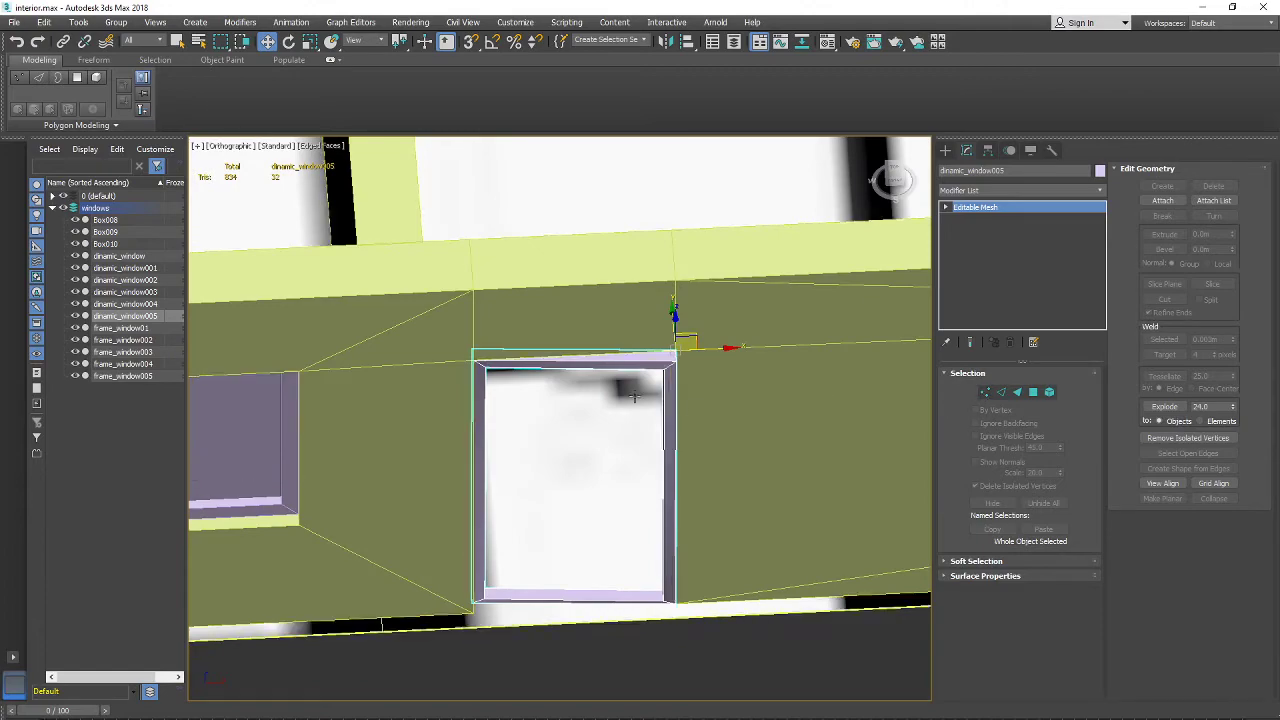
alt+middle_drag(633, 397, 591, 342)
alt+middle_drag(605, 372, 750, 446)
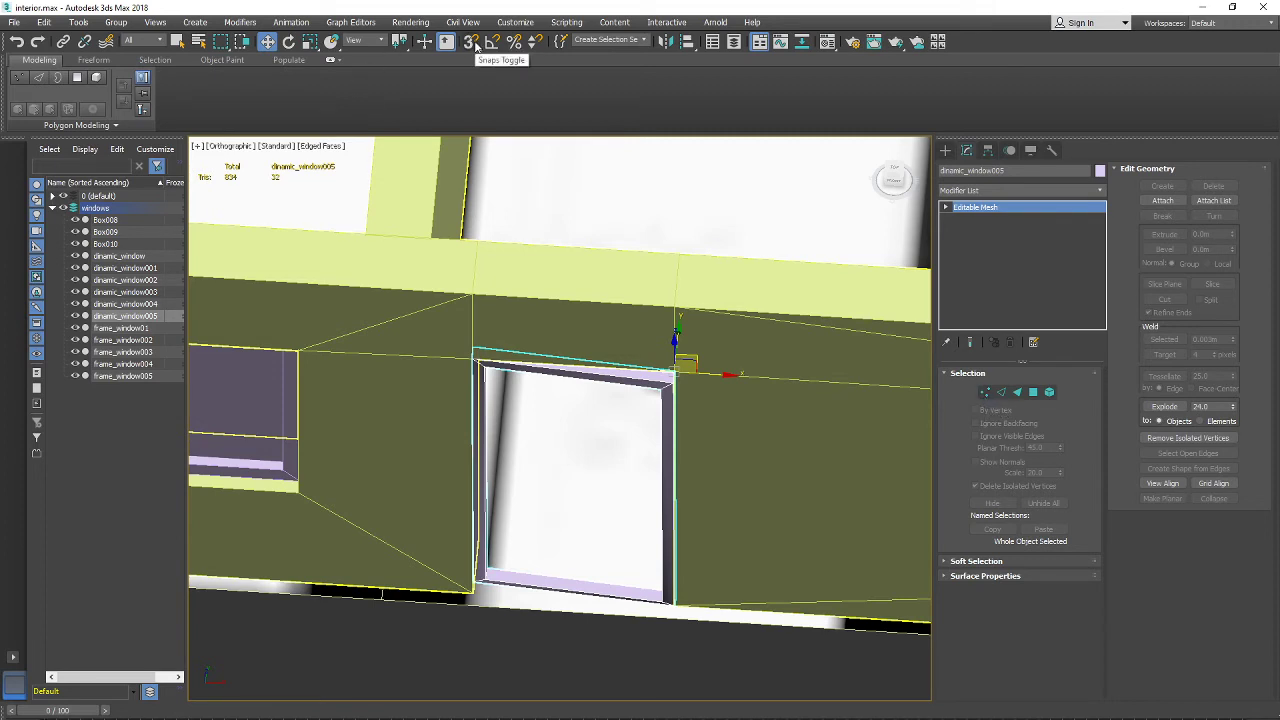
Step: Try to move the frame's upper corner vertices on the side away from the window, and undo the move
click(985, 393)
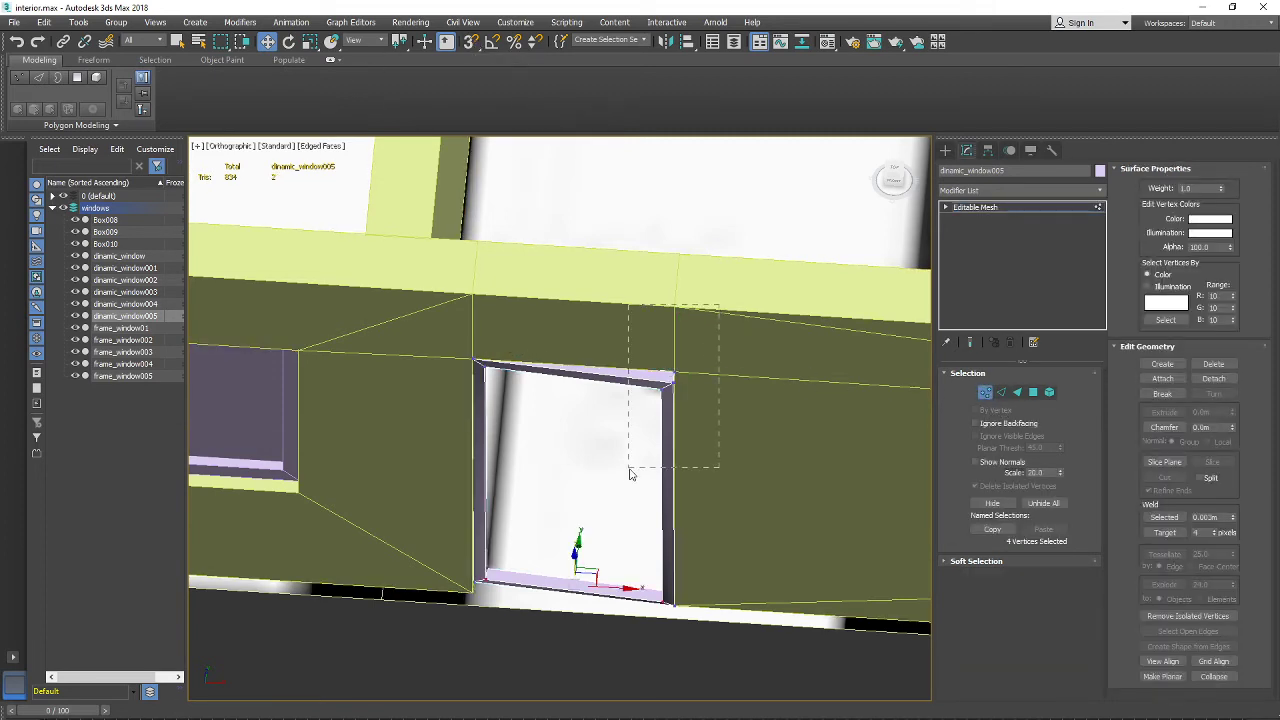
key(F3)
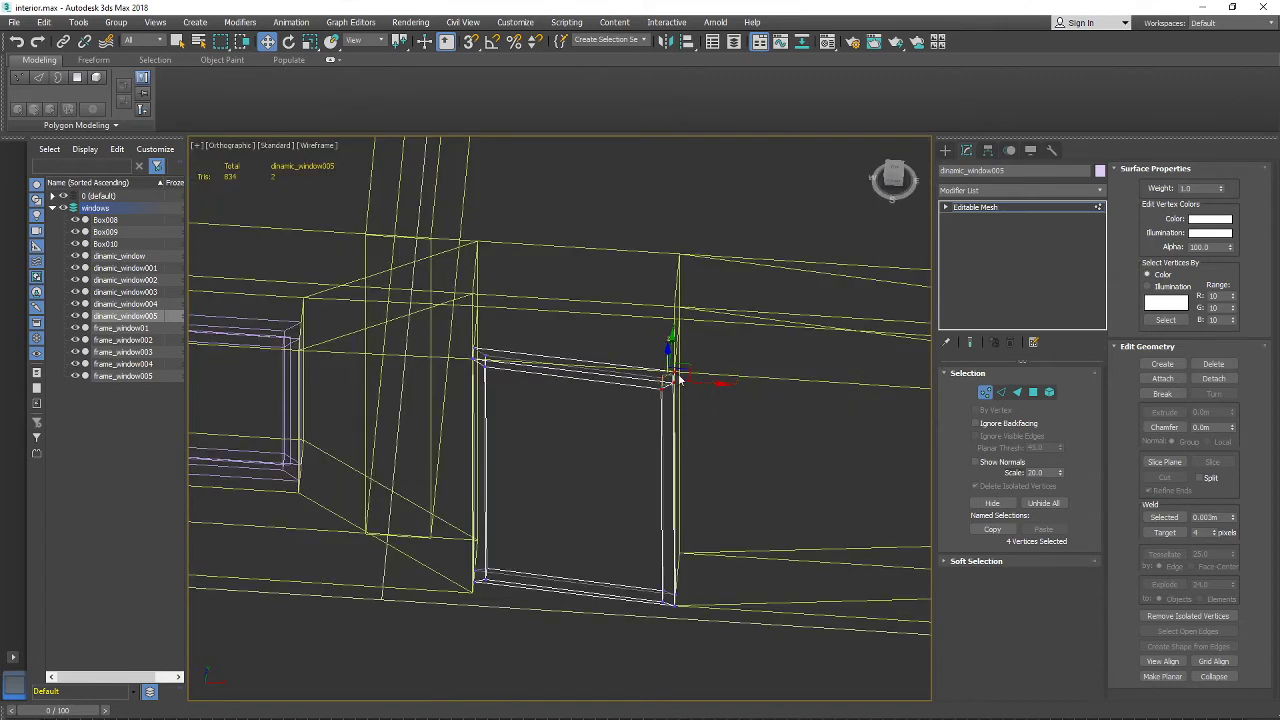
key(F3)
scroll(672, 382, up, 8)
drag(657, 387, 662, 346)
key(ctrl+z)
Step: Align the frame's window-side corner vertices with the doorway's wall corner using snapping
scroll(651, 360, down, 6)
middle_drag(410, 418, 519, 414)
drag(585, 273, 405, 394)
middle_drag(530, 512, 558, 408)
drag(589, 422, 493, 590)
scroll(548, 558, up, 6)
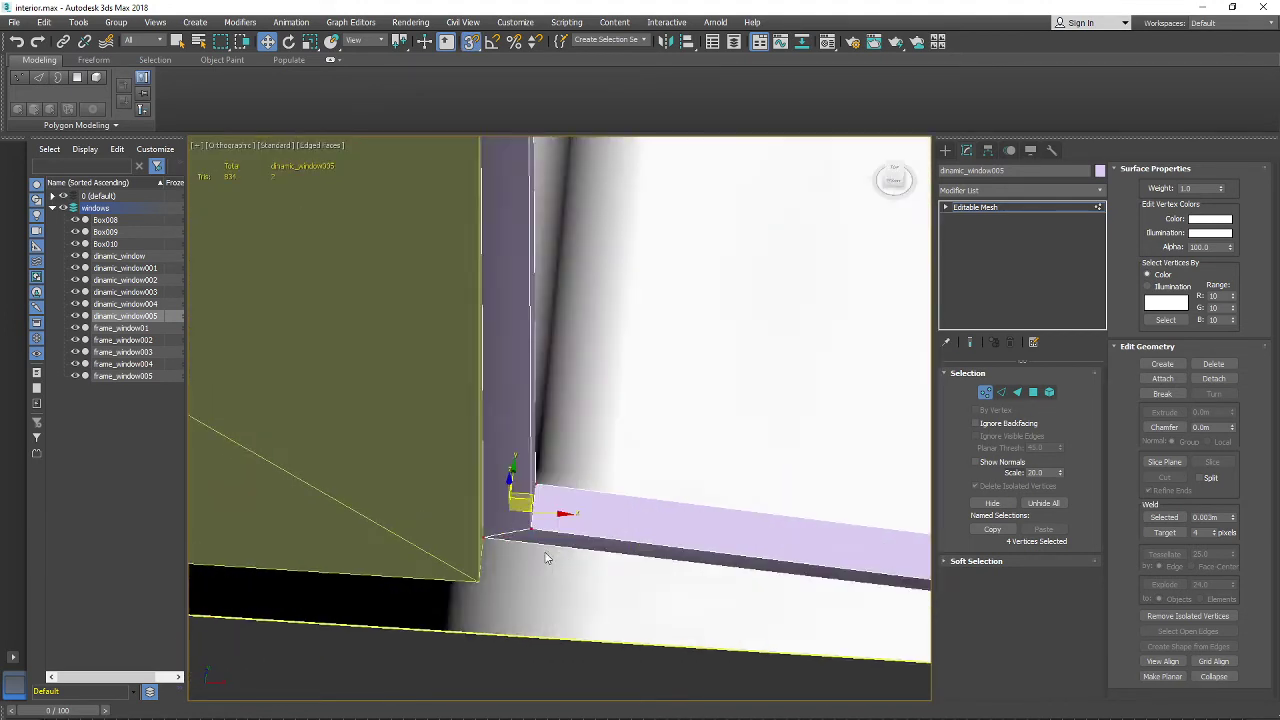
drag(456, 531, 453, 594)
scroll(479, 580, down, 6)
middle_drag(697, 592, 811, 526)
click(988, 392)
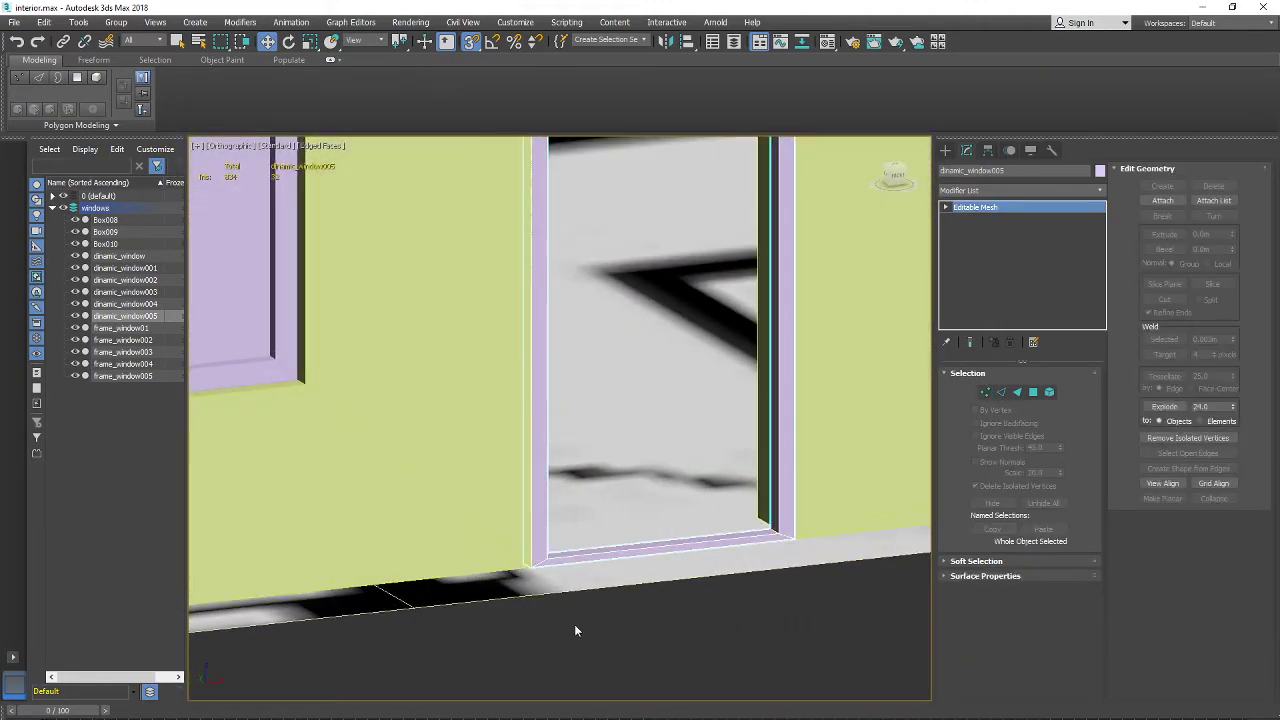
Step: Unhide the hidden floor plane Plane001
scroll(590, 620, down, 10)
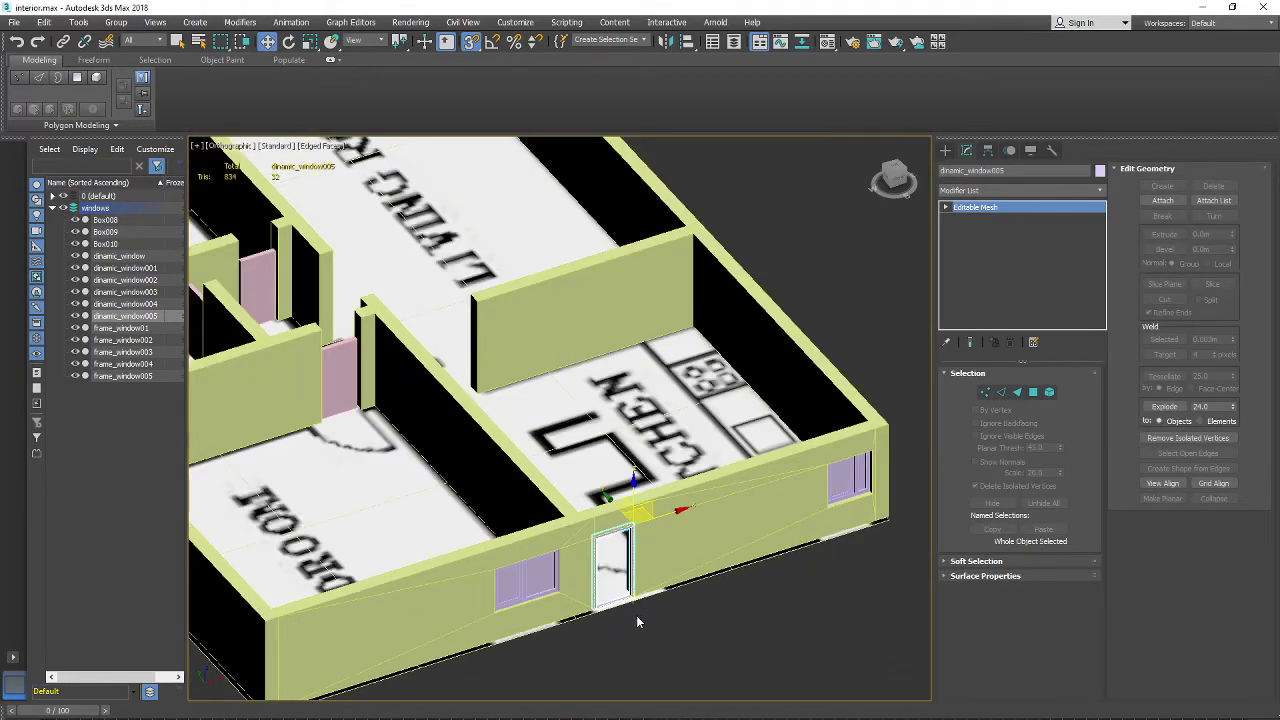
right_click(640, 616)
click(660, 547)
Step: Delete the floor plan reference plane Plane002 from beneath the model
scroll(660, 530, down, 5)
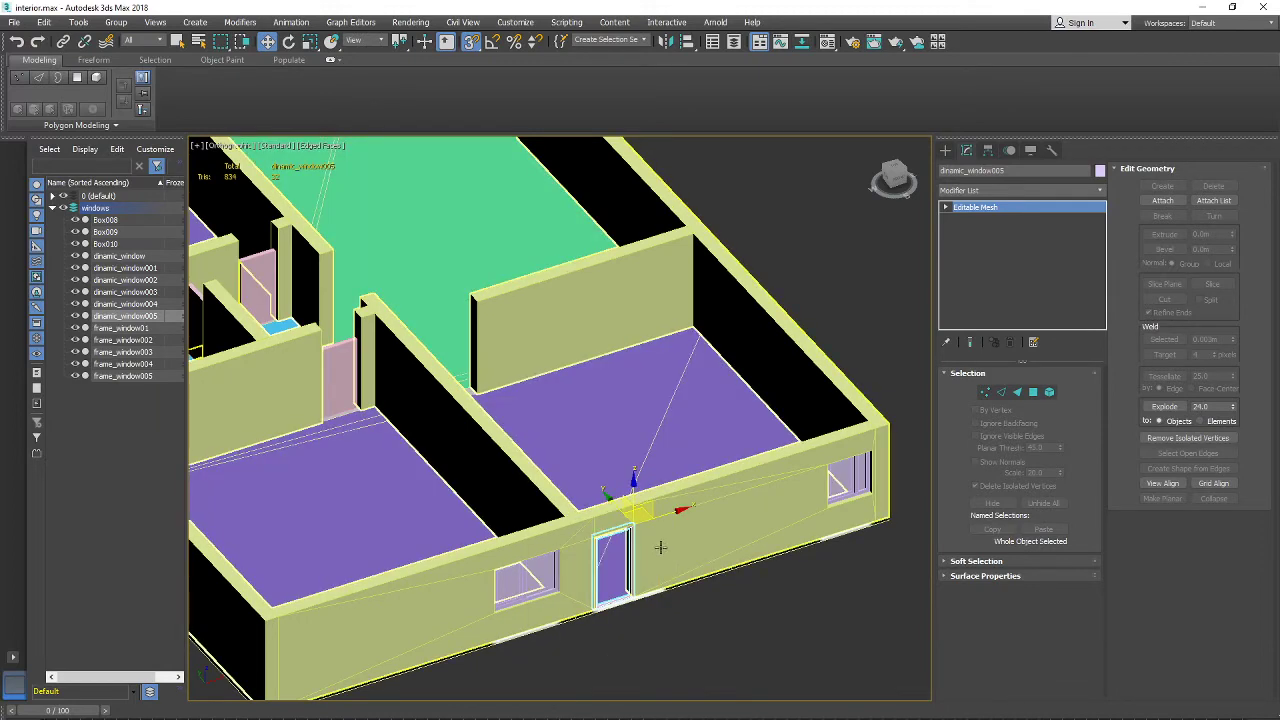
scroll(600, 600, up, 5)
click(593, 602)
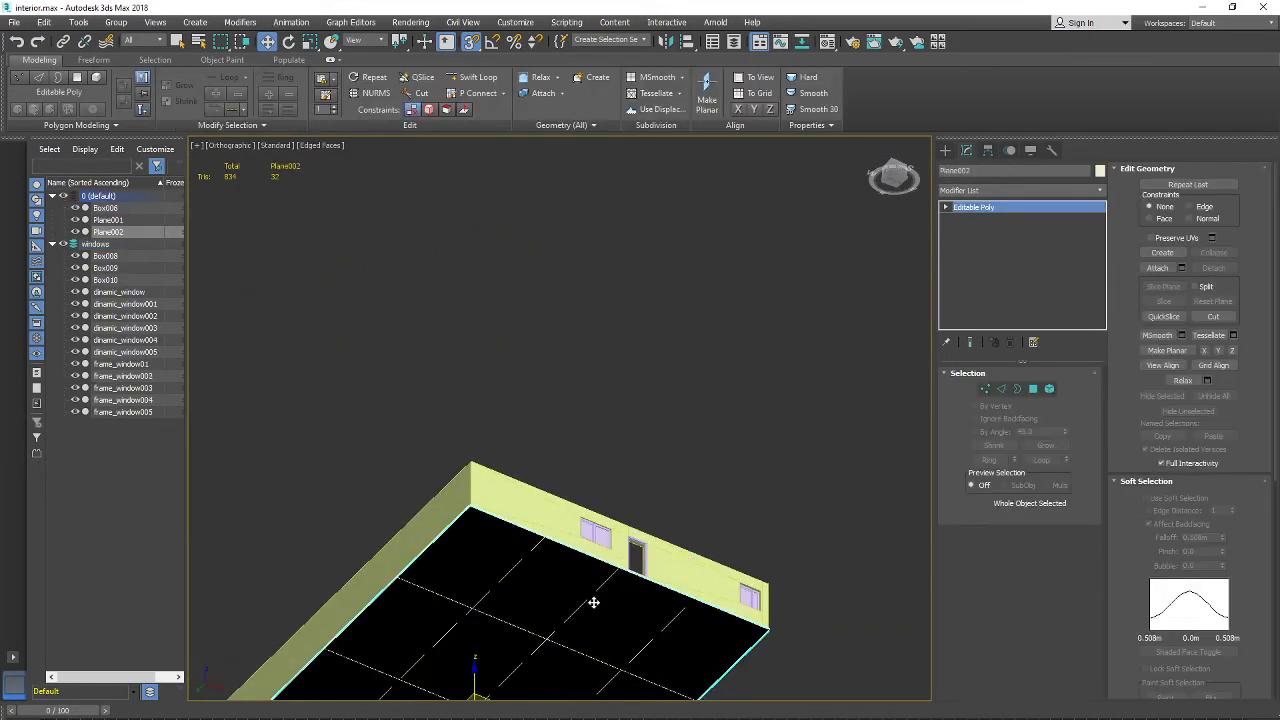
key(Delete)
scroll(593, 602, down, 5)
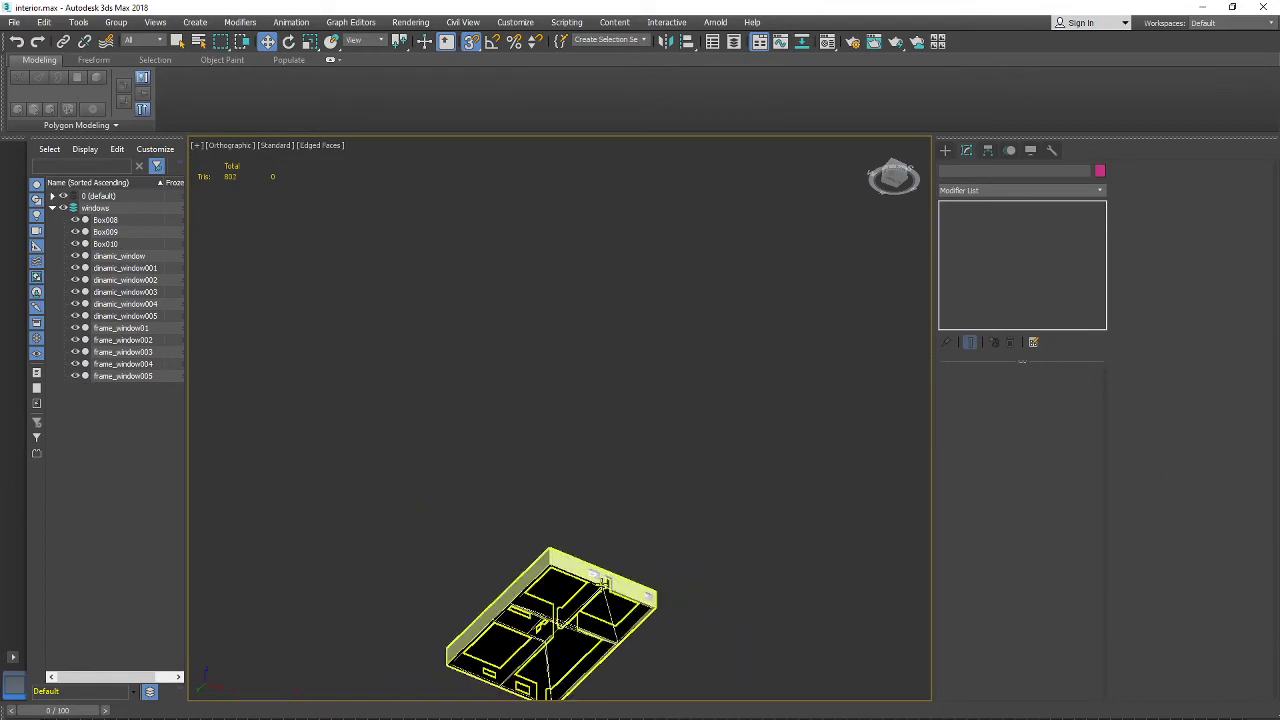
Step: Examine how the exterior door frame sits in the wall opening from the outside of the apartment
alt+middle_drag(593, 602, 608, 640)
alt+middle_drag(622, 496, 757, 374)
scroll(690, 440, up, 8)
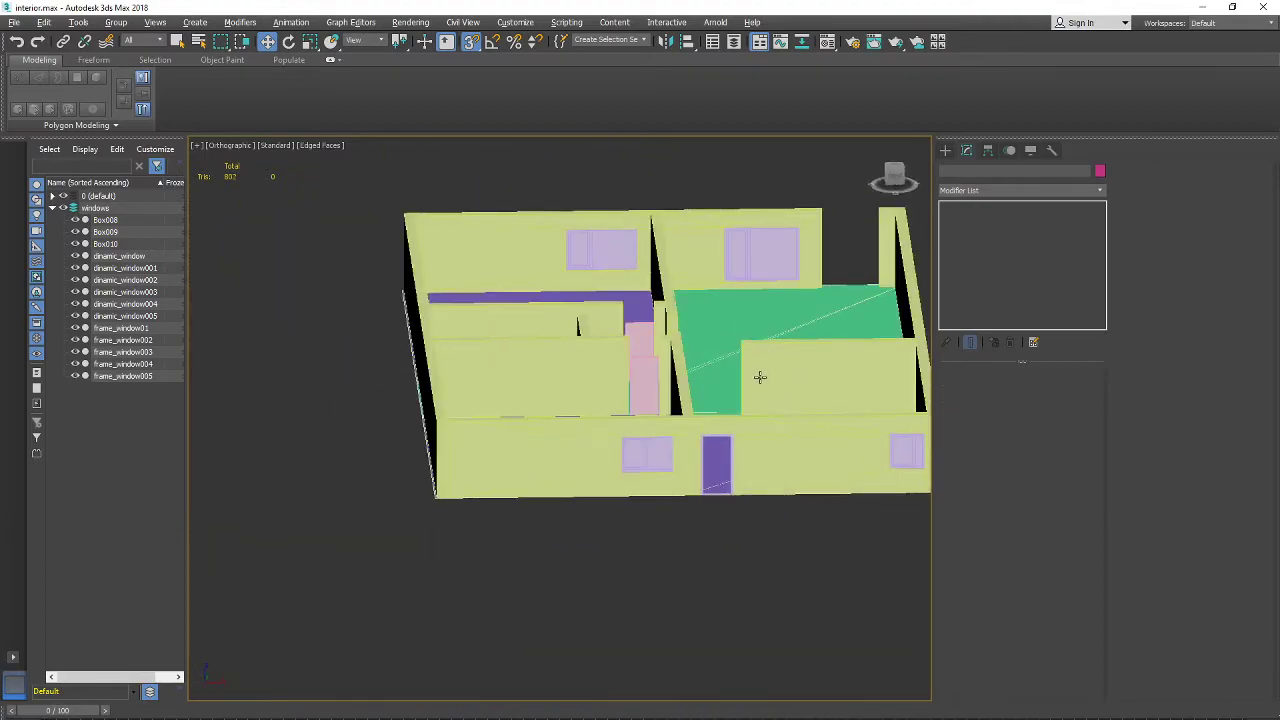
scroll(677, 473, up, 10)
click(618, 468)
scroll(618, 468, down, 3)
alt+middle_drag(618, 468, 680, 505)
middle_drag(680, 505, 622, 431)
scroll(622, 431, up, 3)
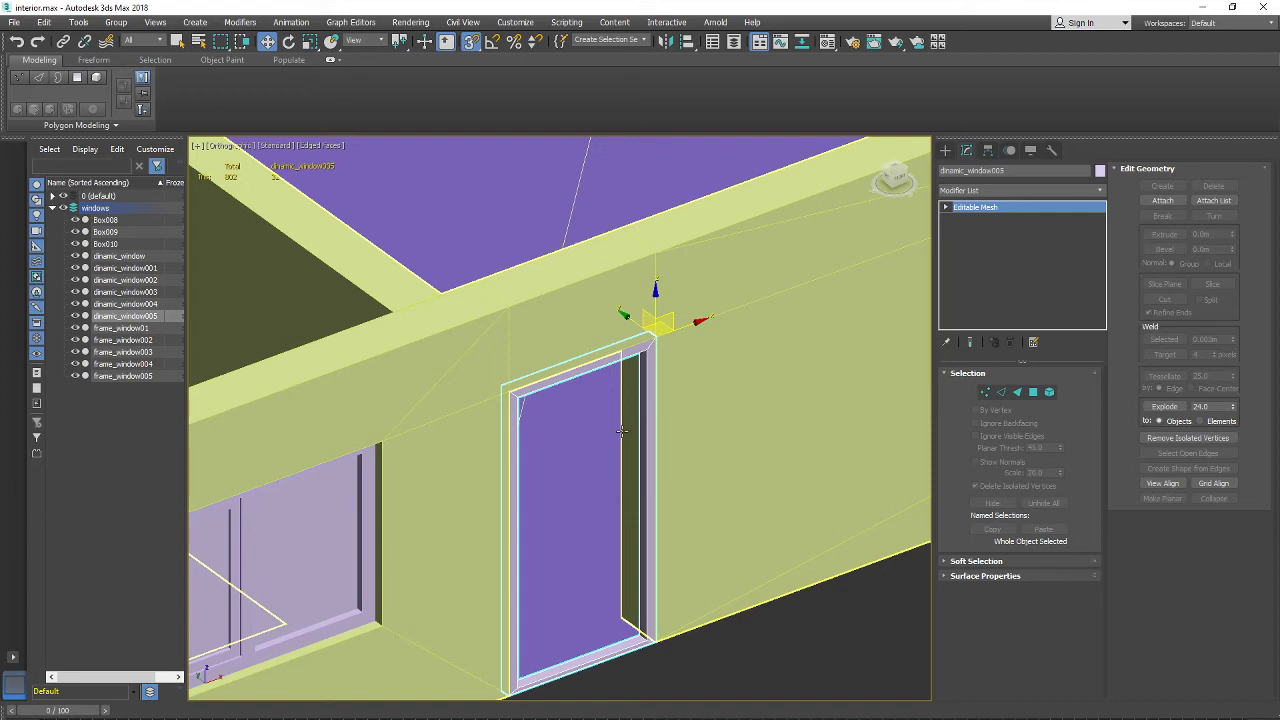
alt+middle_drag(659, 486, 657, 391)
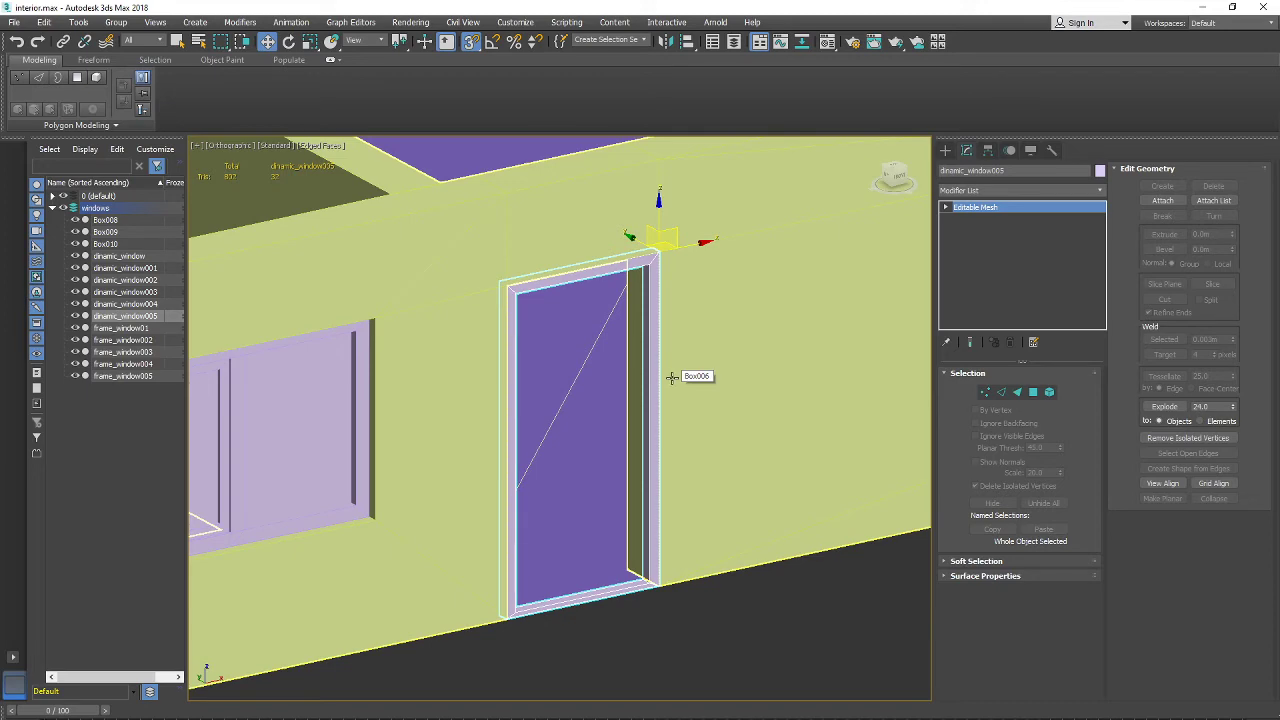
mouse_move(761, 388)
alt+middle_down()
mouse_move(694, 380)
mouse_move(737, 346)
mouse_move(728, 364)
mouse_move(683, 369)
mouse_move(782, 390)
alt+middle_up()
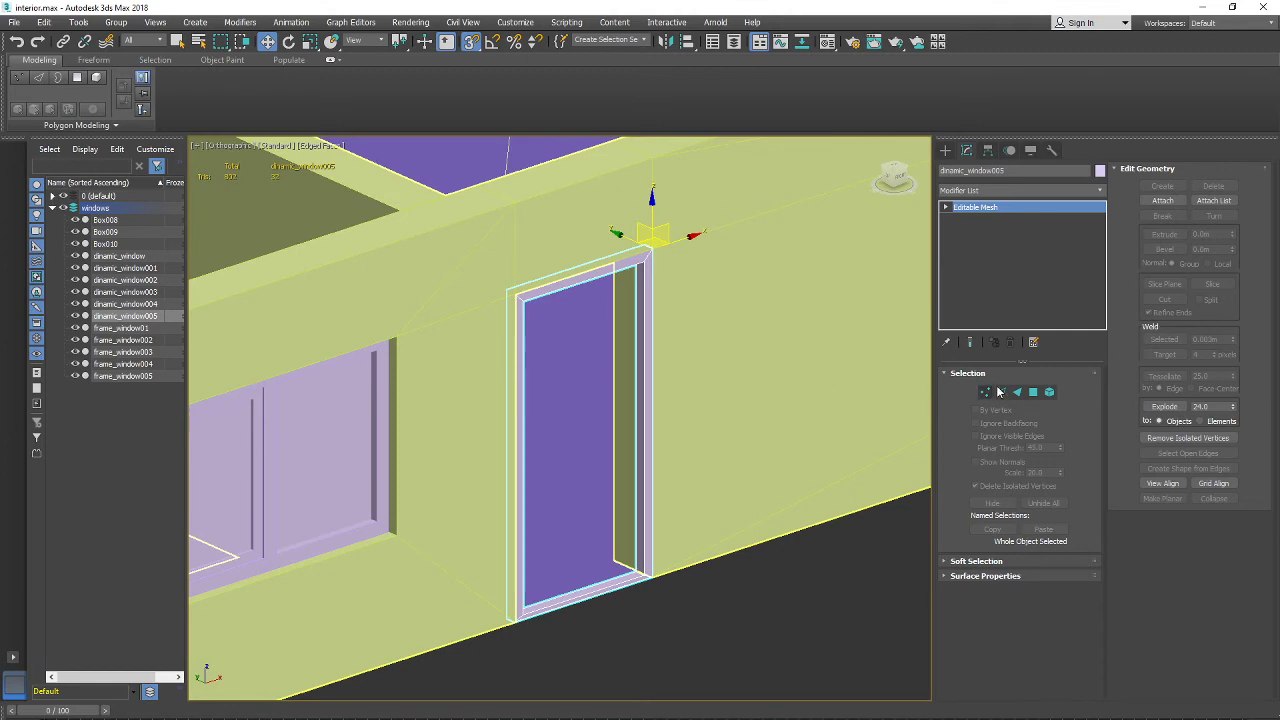
click(1049, 393)
click(646, 360)
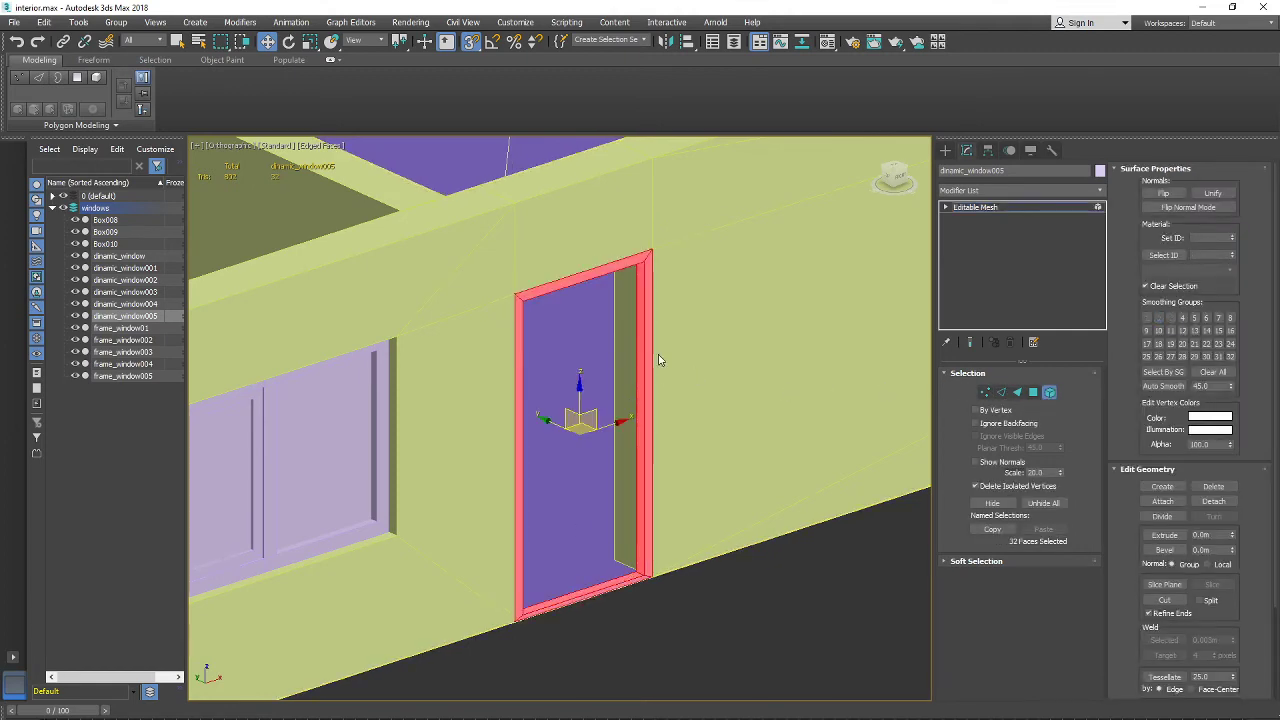
Step: Draw an AutoGrid box about 1.51 by 0.08 by 1.22 m from the door frame's inner upper corner as the door panel
alt+middle_drag(659, 355, 561, 285)
click(942, 156)
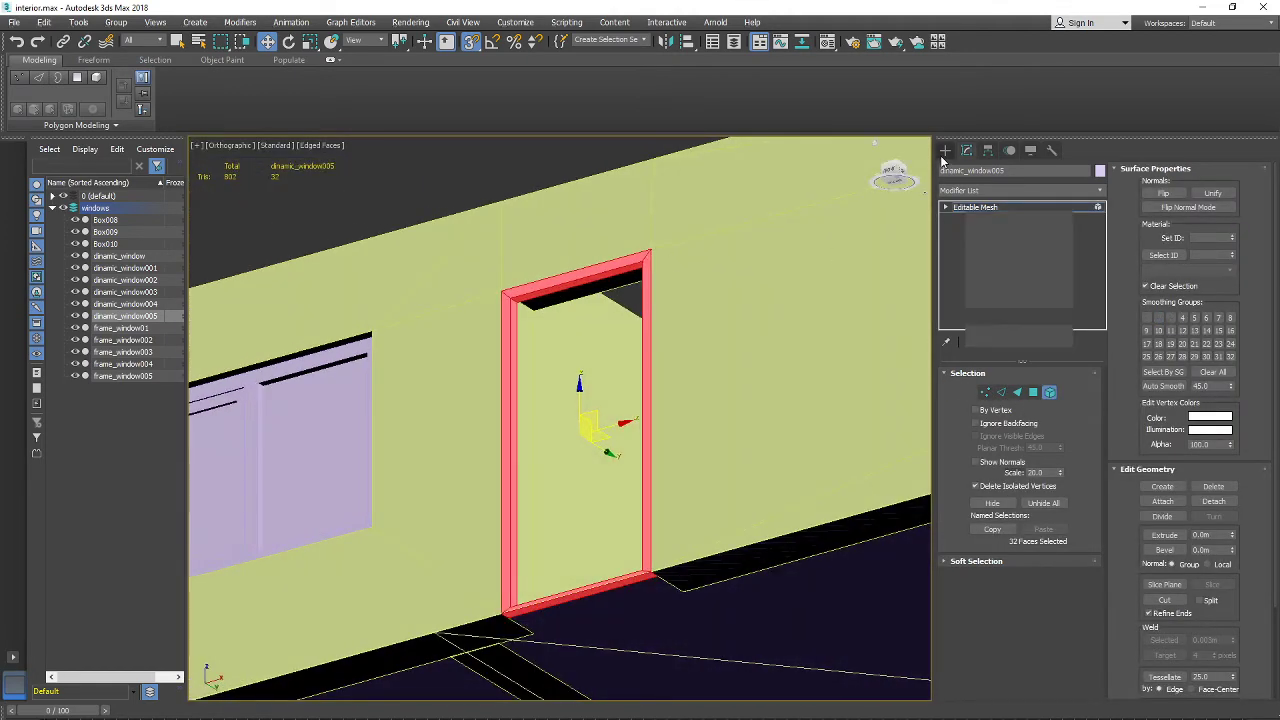
click(992, 230)
scroll(495, 268, up, 3)
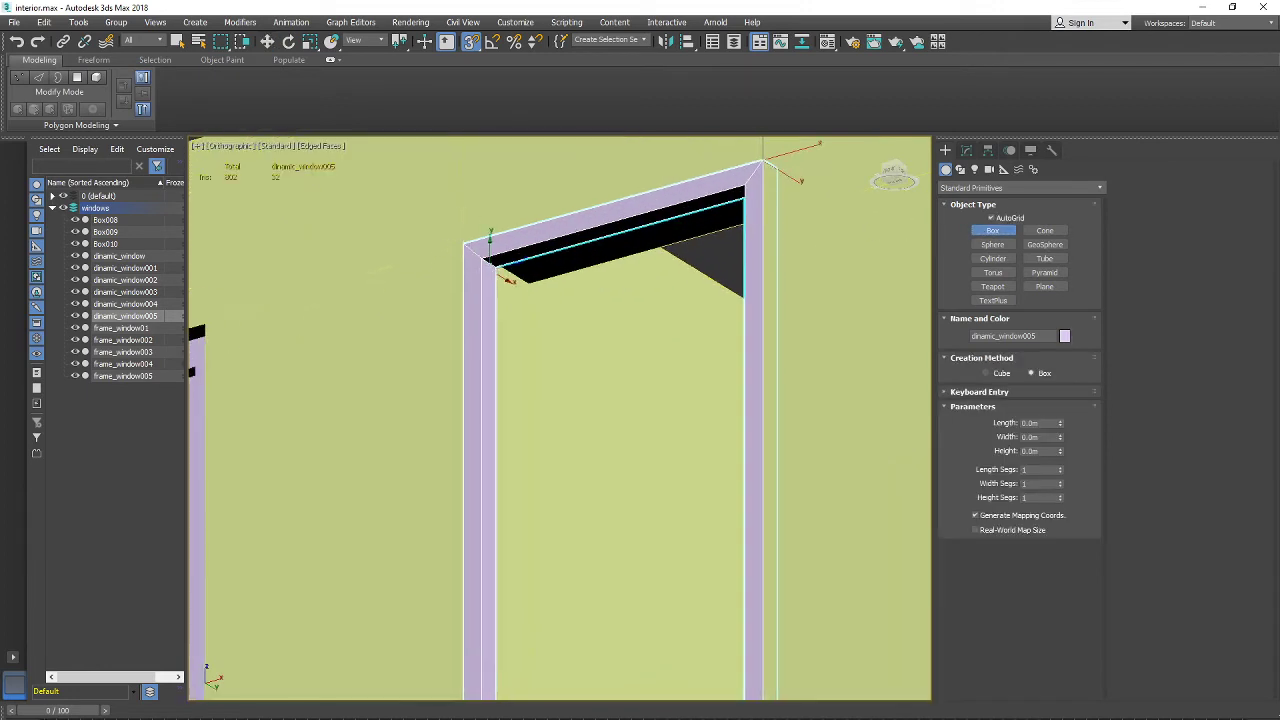
drag(484, 262, 494, 618)
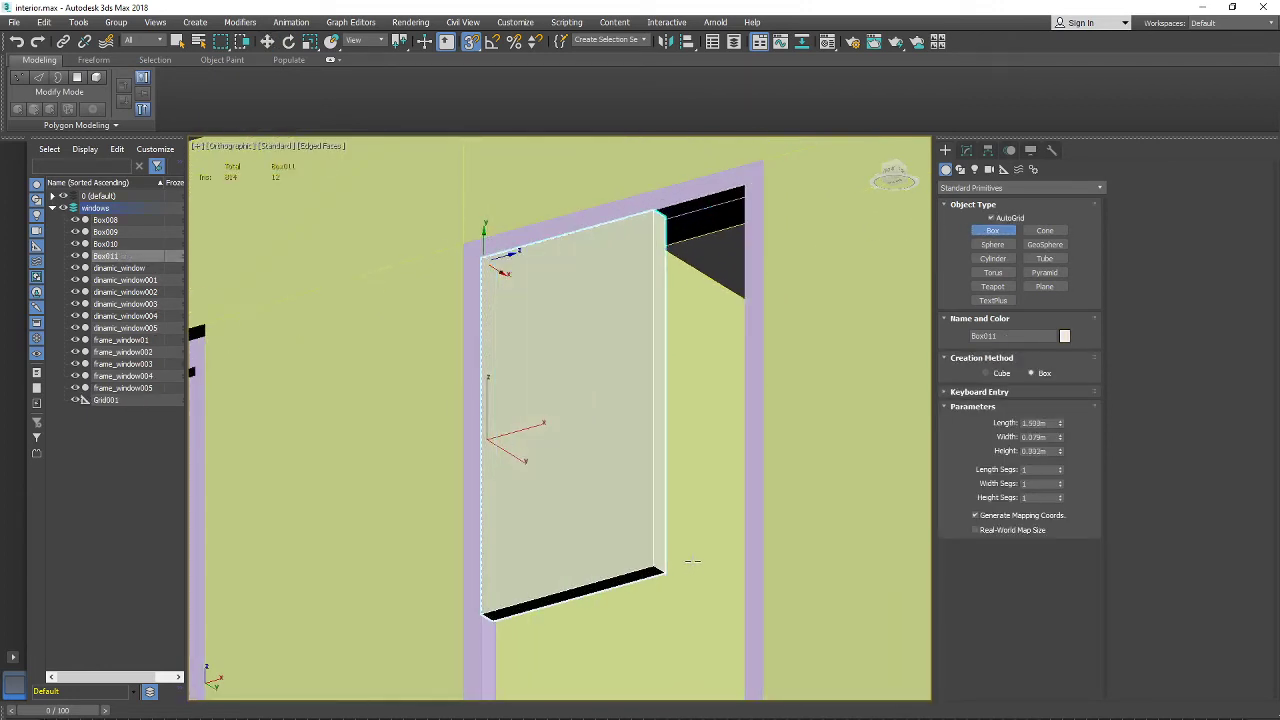
click(802, 551)
Step: Convert the new door panel box to an Editable Poly
scroll(797, 542, down, 3)
alt+middle_drag(786, 522, 773, 334)
scroll(773, 334, up, 1)
click(968, 152)
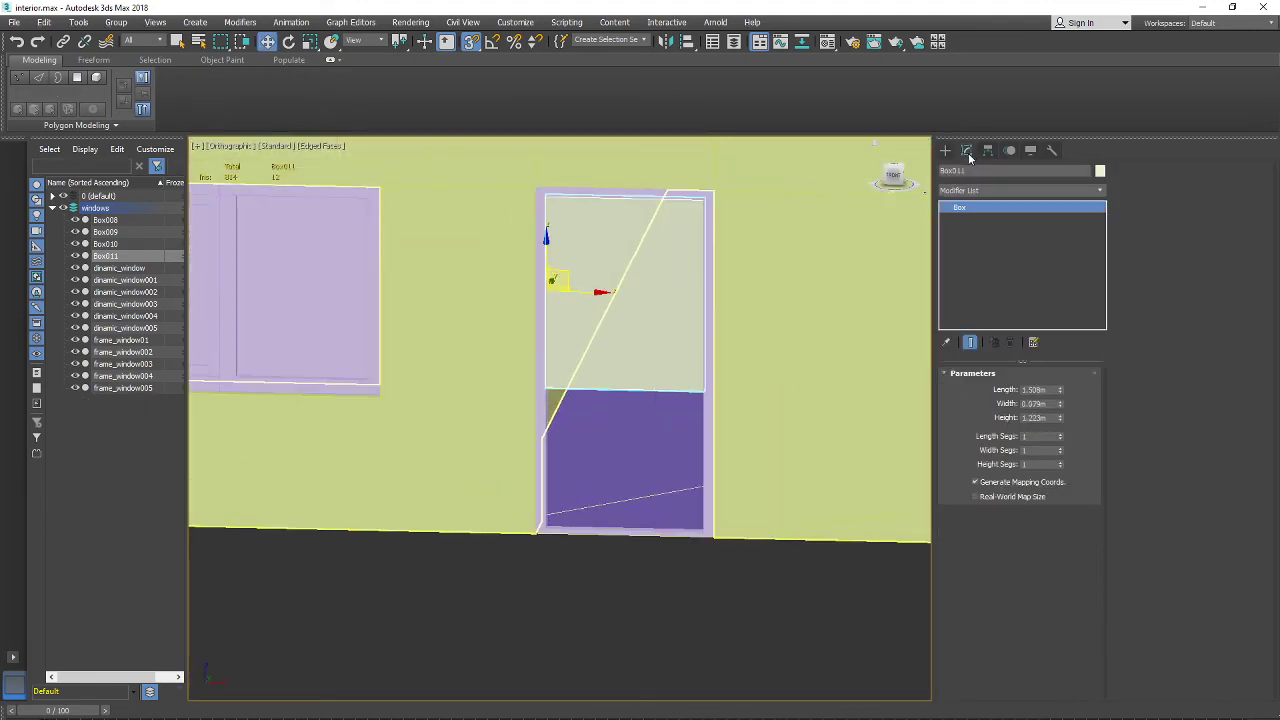
right_click(987, 214)
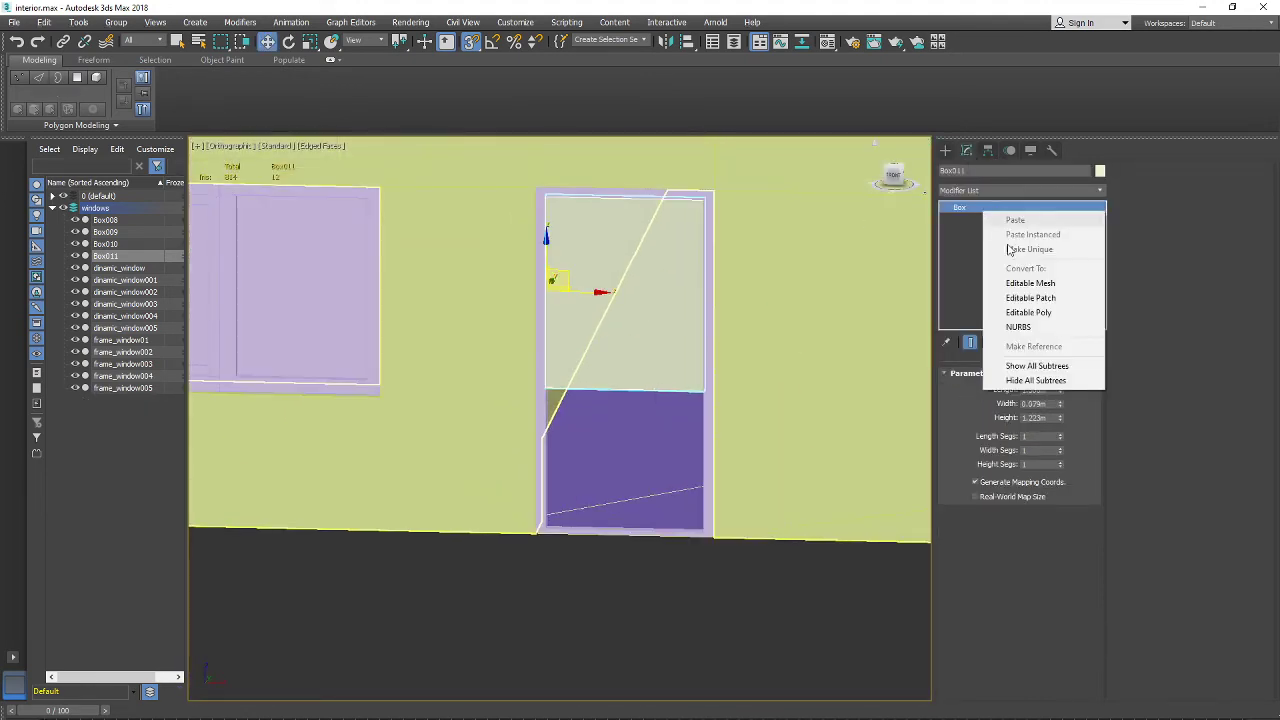
click(1045, 313)
Step: Move all of the panel's vertices so its upper window-side corner snaps to the door frame's inner corner
click(986, 389)
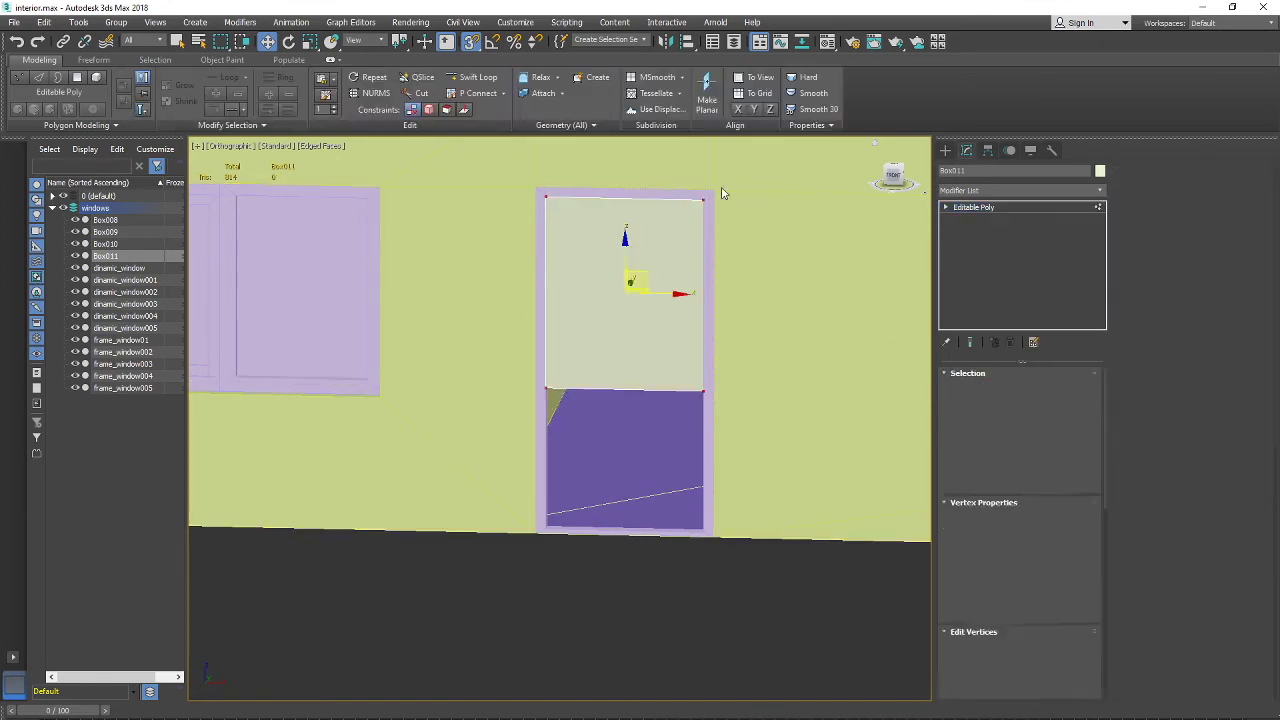
scroll(565, 250, up, 5)
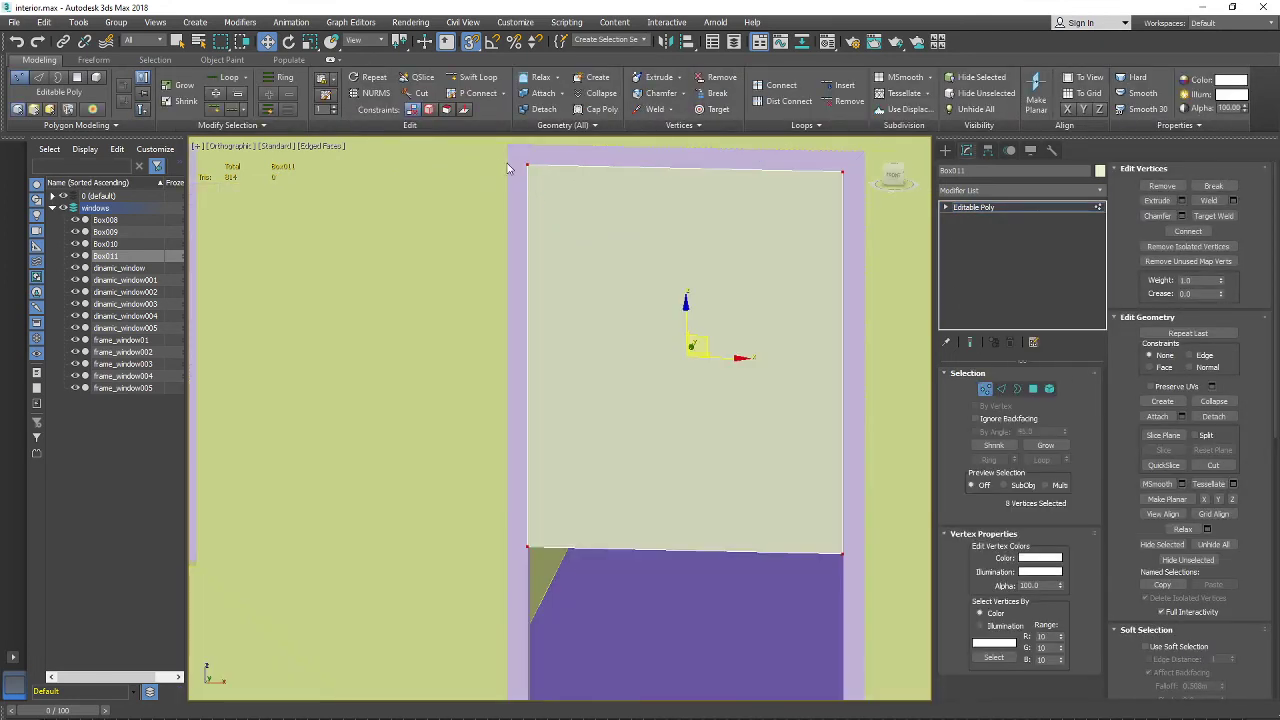
mouse_move(531, 165)
mouse_down()
mouse_move(530, 213)
mouse_move(524, 171)
mouse_up()
key(s)
scroll(591, 247, down, 2)
alt+middle_drag(591, 249, 570, 293)
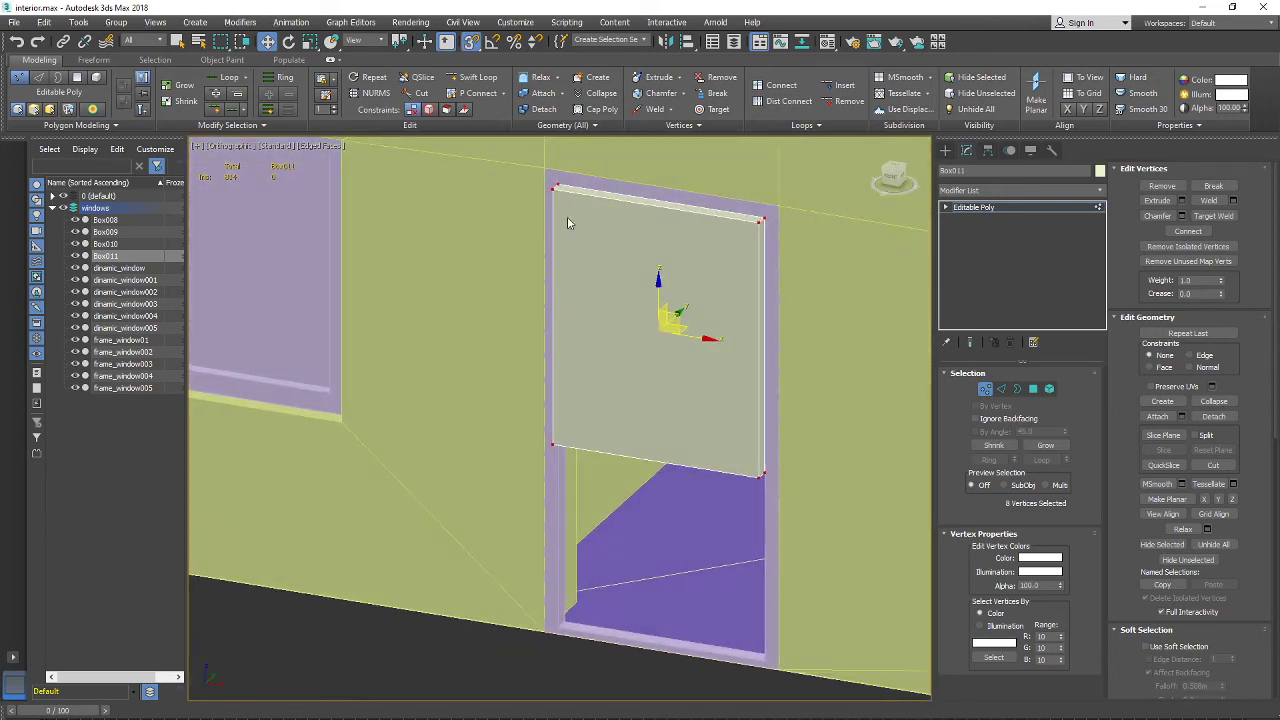
alt+middle_drag(567, 216, 556, 226)
drag(565, 182, 574, 177)
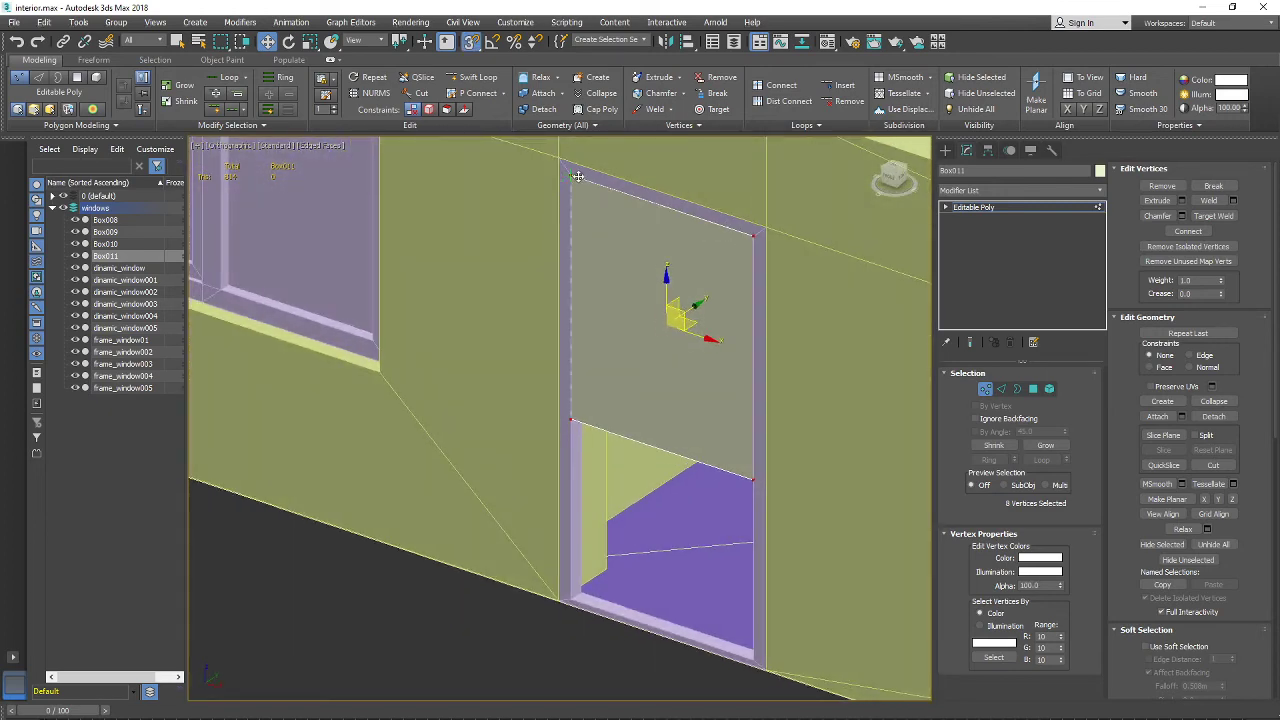
Step: Align the panel's four vertices on the side away from the window with the frame's inner edge using snapping
scroll(655, 286, down, 3)
alt+middle_drag(657, 288, 788, 197)
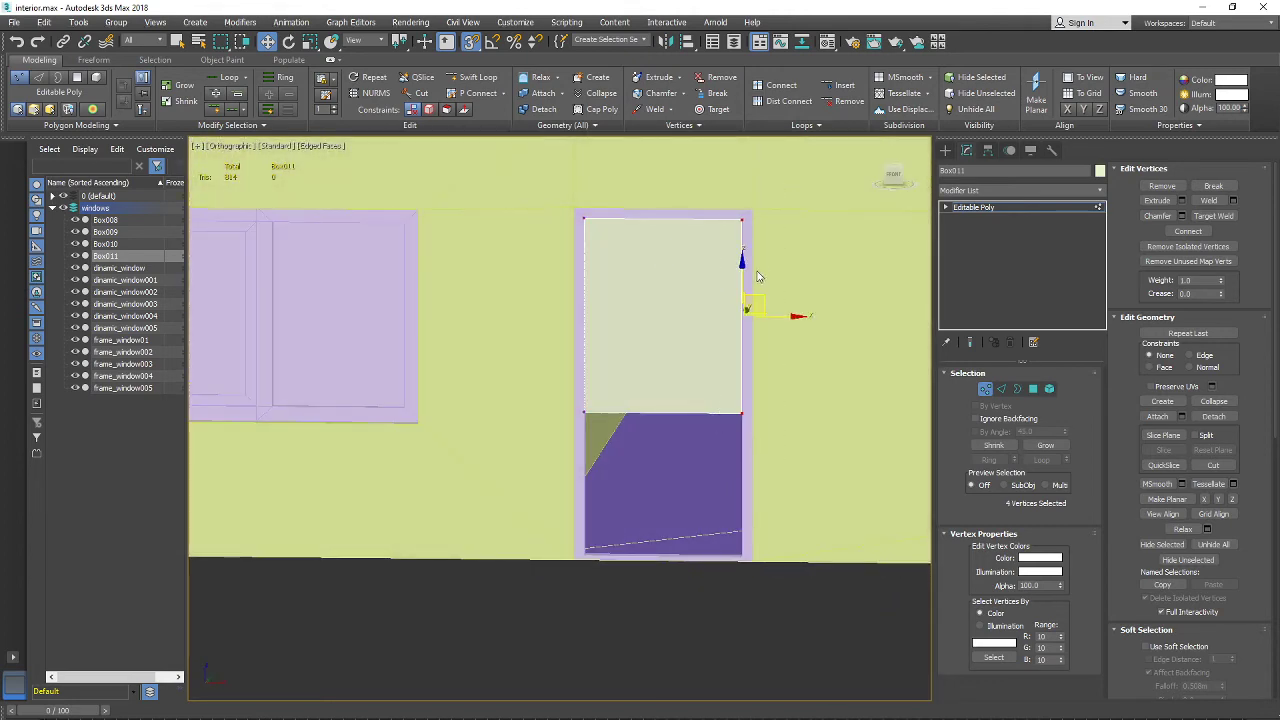
scroll(746, 219, up, 5)
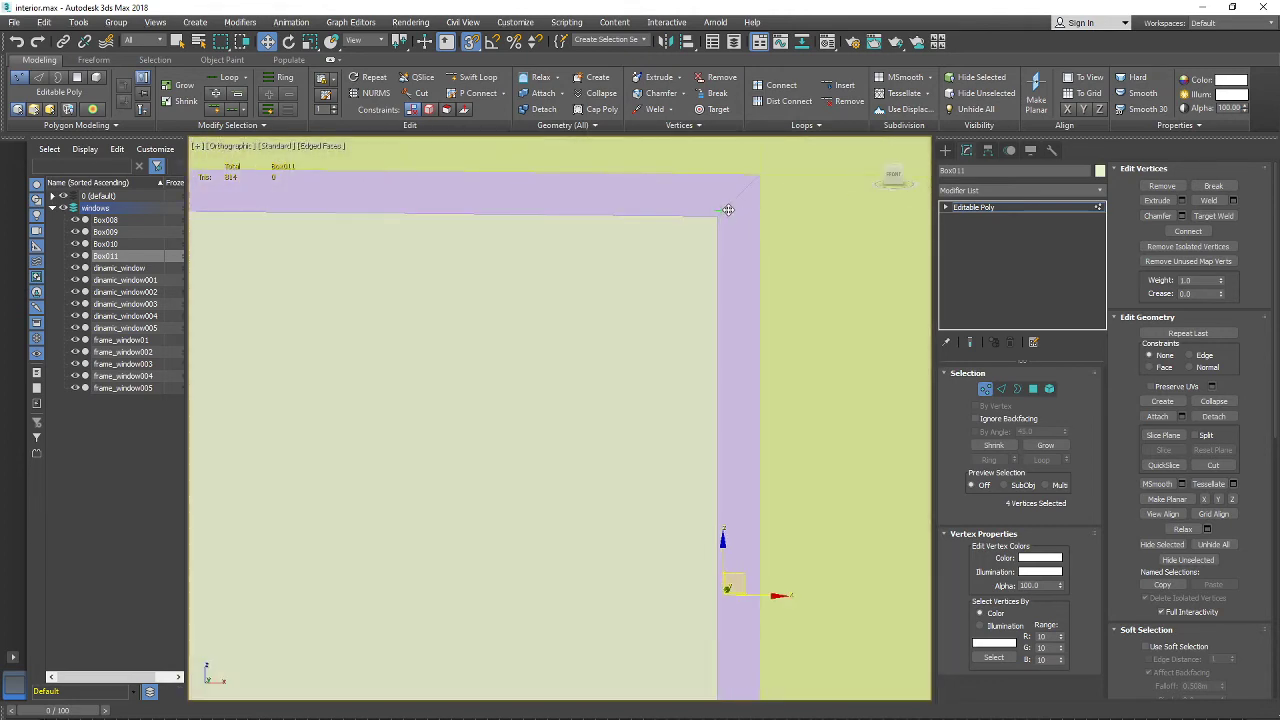
scroll(715, 216, down, 4)
alt+middle_drag(709, 320, 745, 298)
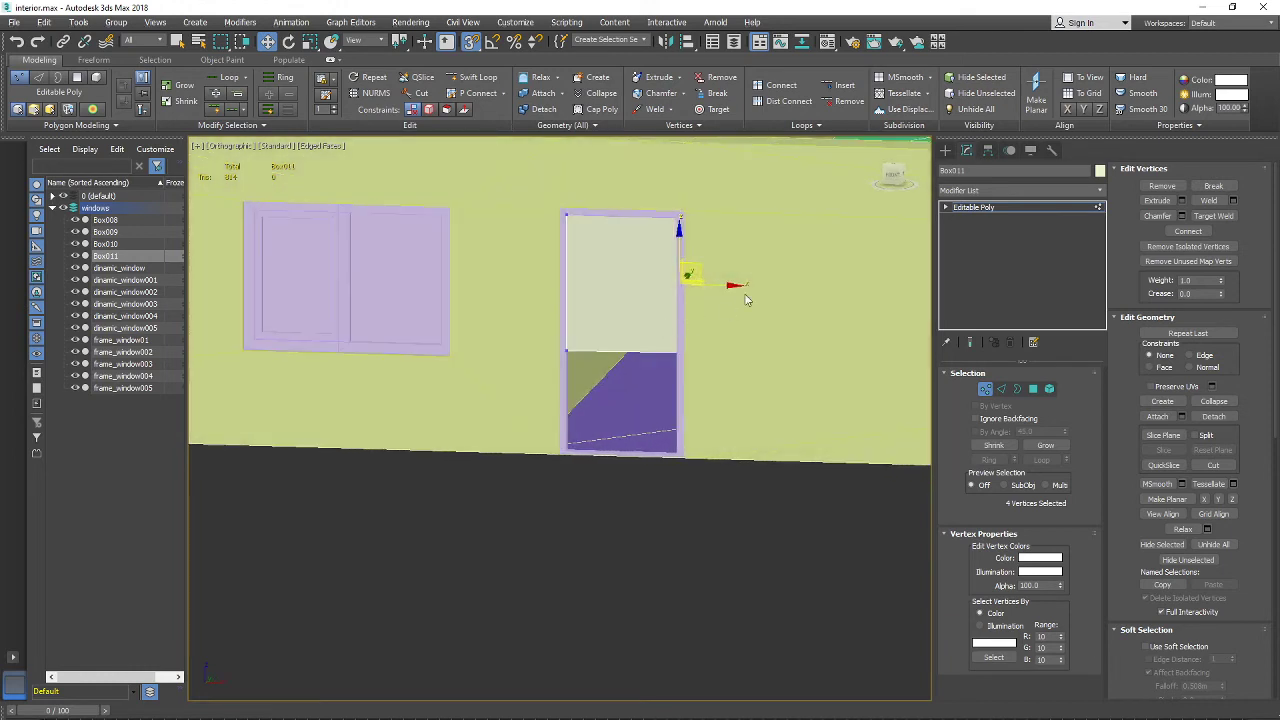
Step: Extend the panel's lower vertices down to the bottom member of the door frame
scroll(574, 398, up, 4)
drag(534, 268, 534, 549)
scroll(612, 525, down, 2)
Step: Adjust the panel's lower corner vertices on the side away from the window to meet the frame's inner corner
alt+middle_drag(614, 525, 677, 550)
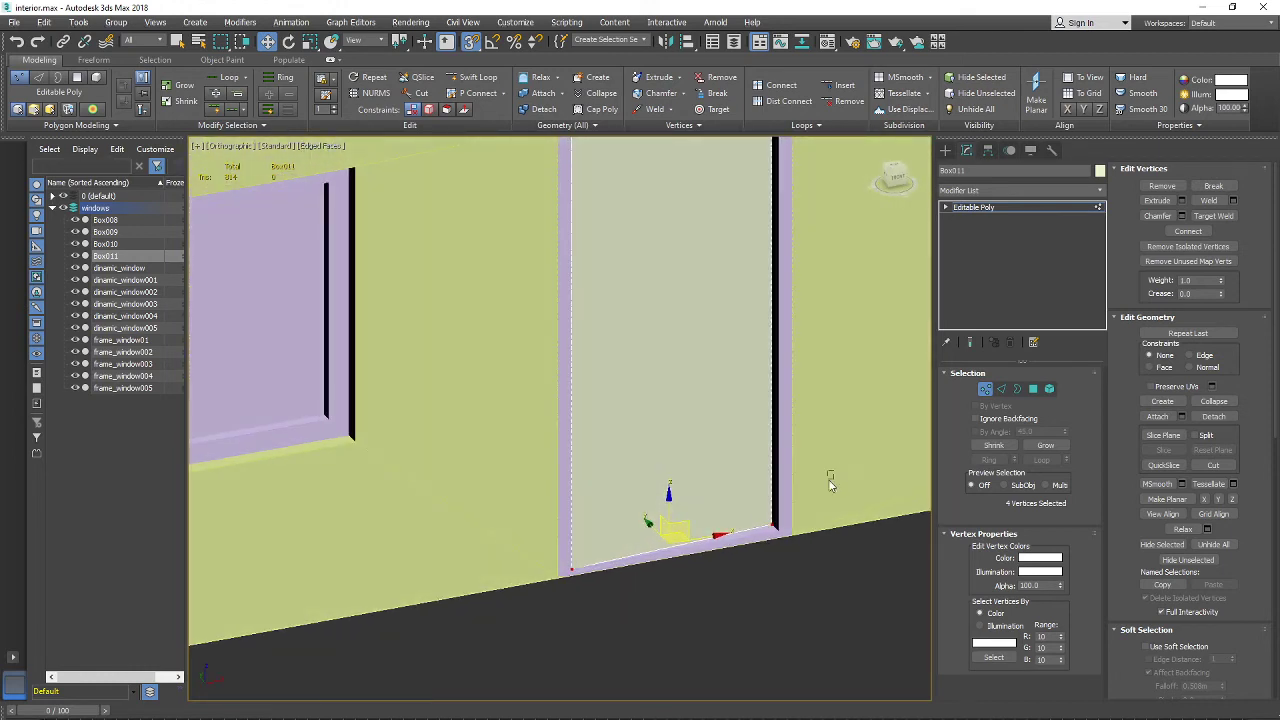
drag(770, 527, 782, 531)
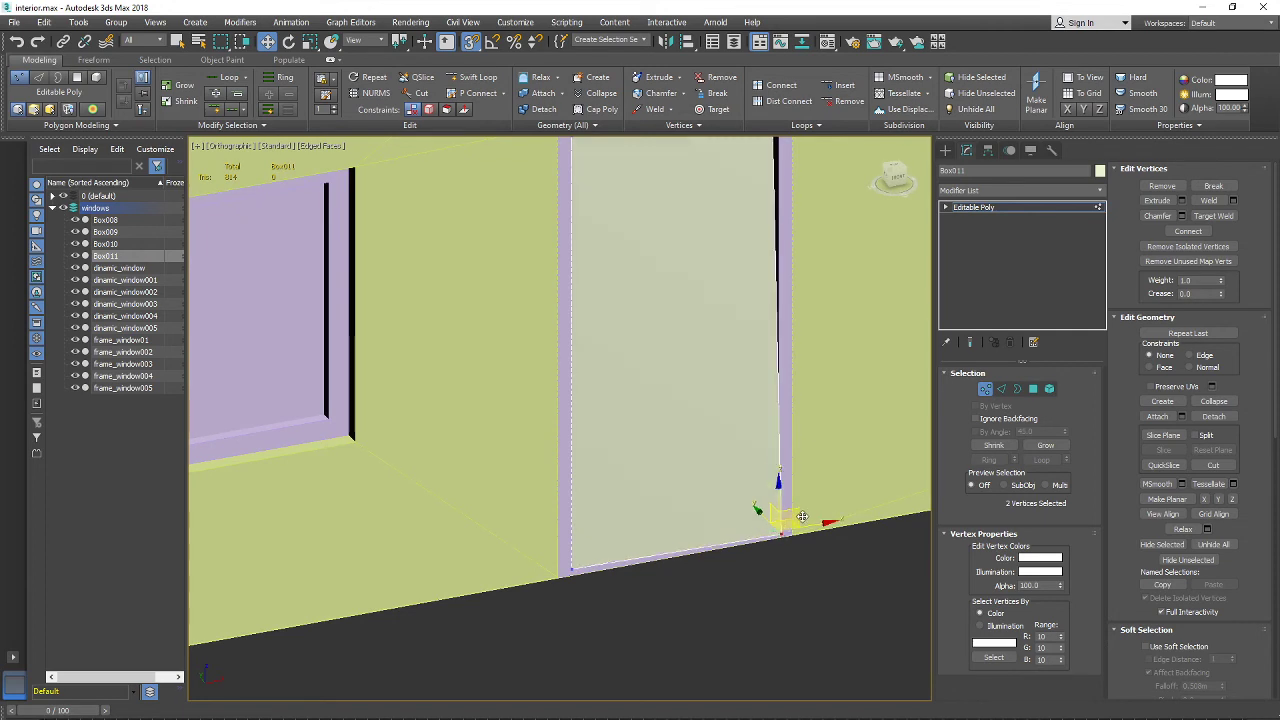
alt+middle_drag(802, 517, 781, 551)
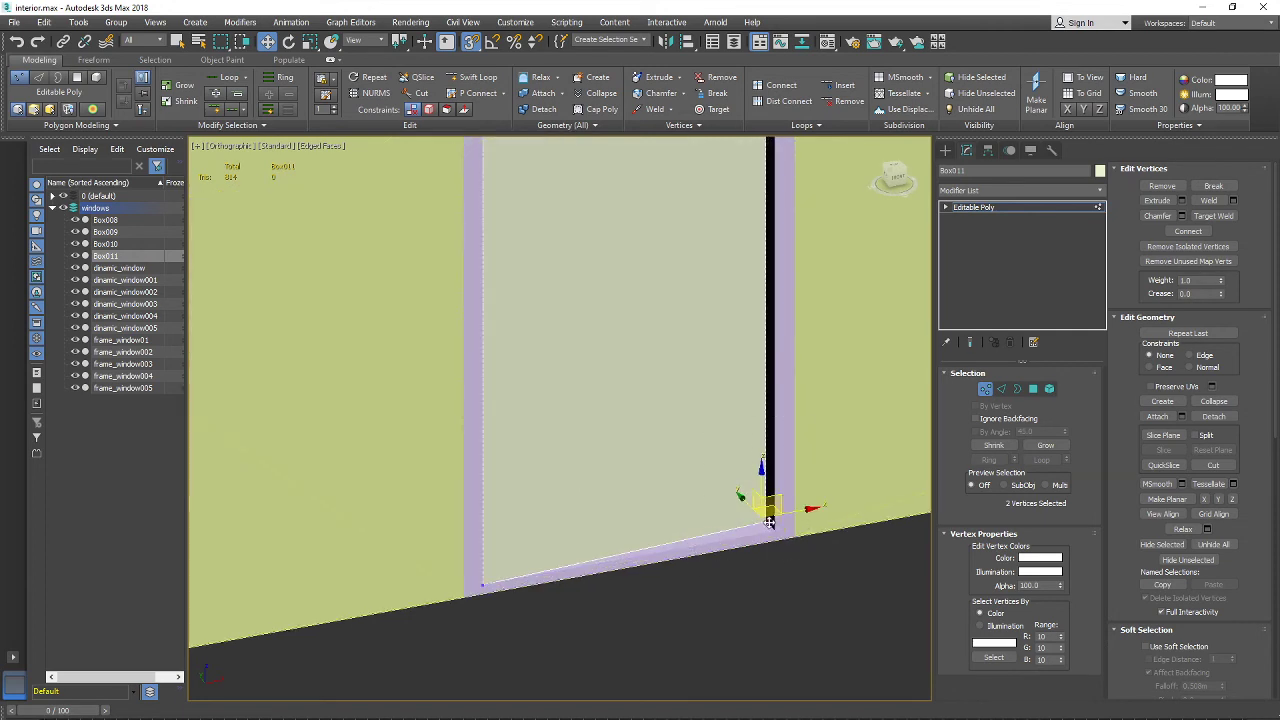
drag(786, 534, 778, 531)
alt+middle_drag(786, 463, 752, 580)
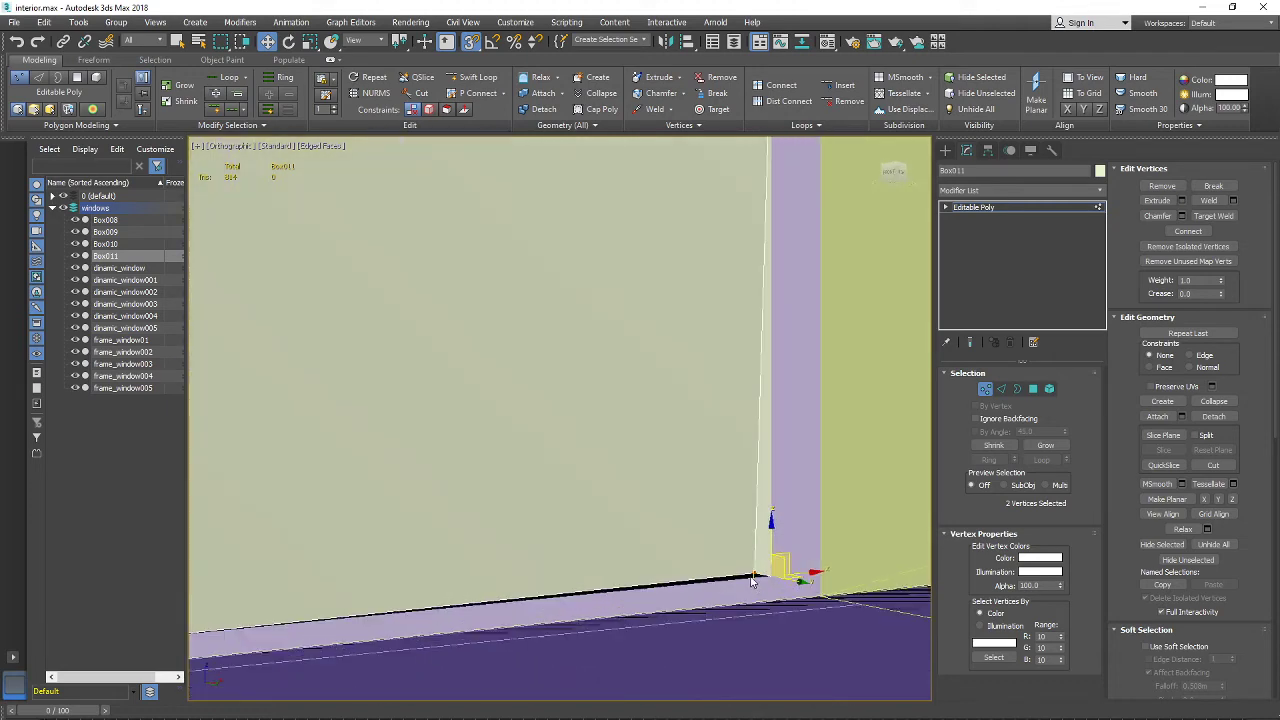
drag(755, 573, 771, 576)
Step: Try to move the panel's upper corner vertices on the side away from the window, and undo the move
scroll(727, 407, down, 5)
scroll(705, 305, down, 3)
middle_drag(705, 305, 703, 474)
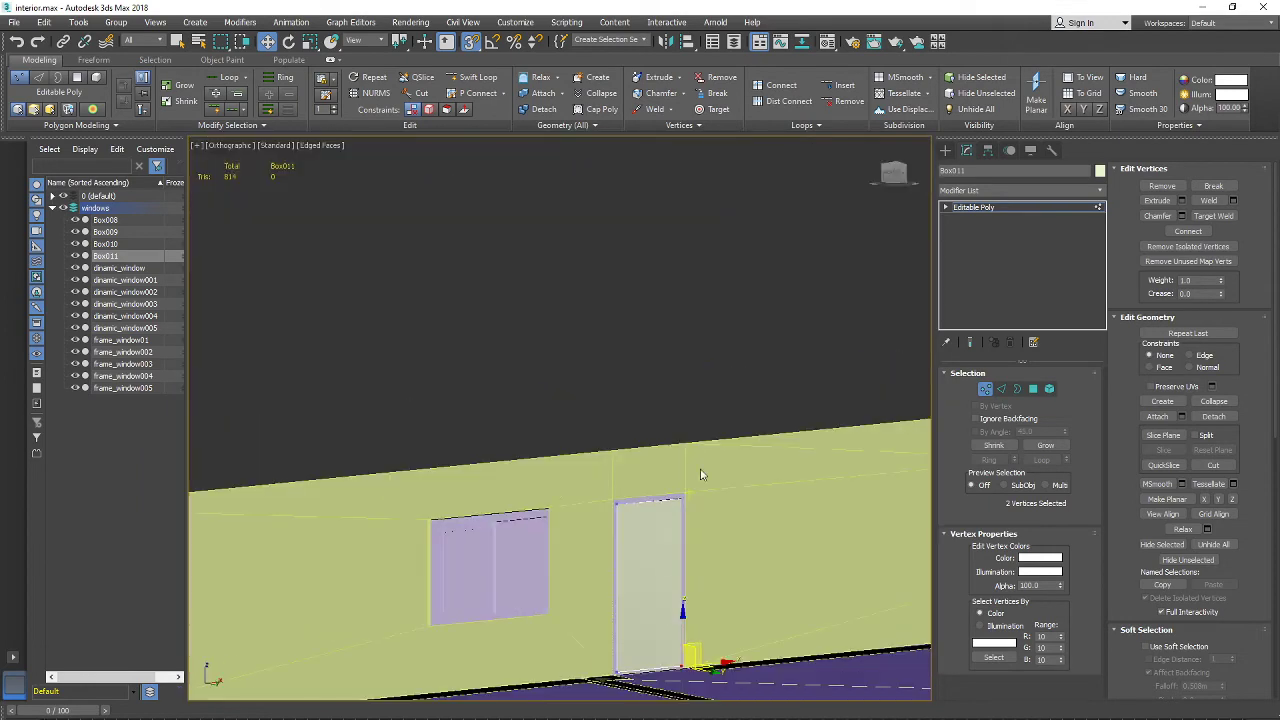
scroll(703, 474, up, 3)
middle_drag(679, 561, 747, 363)
key(F3)
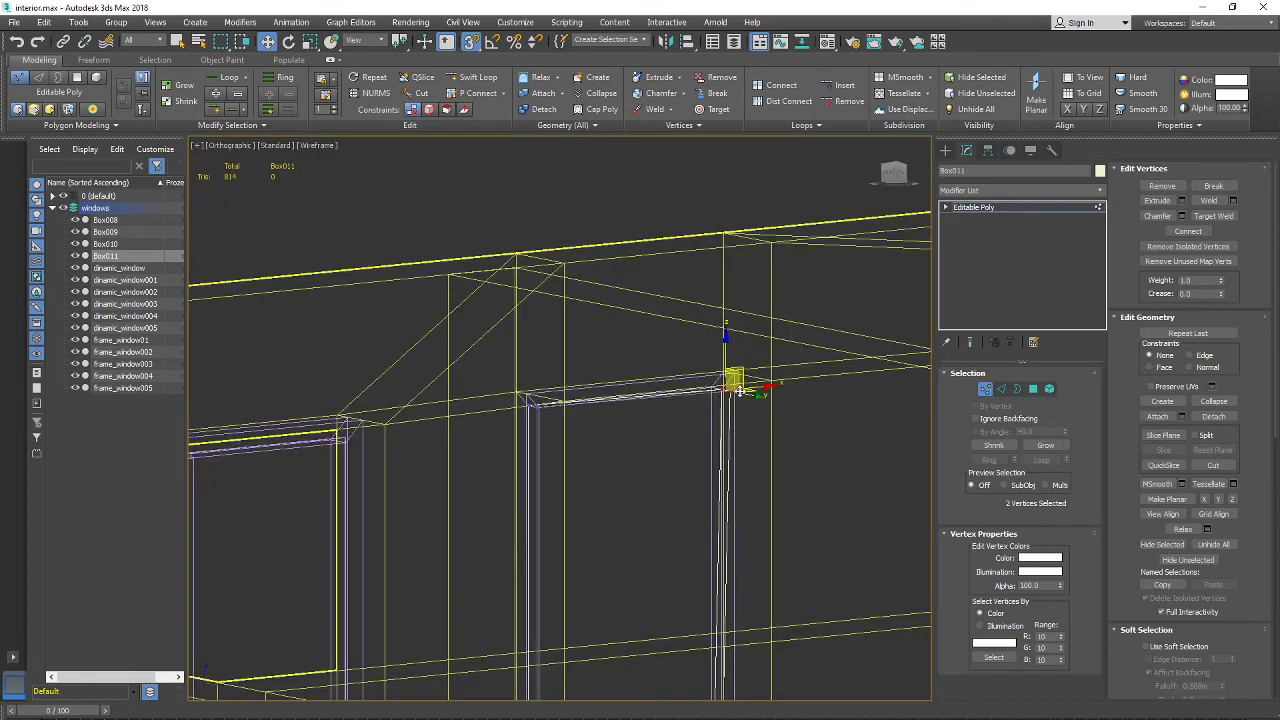
scroll(695, 400, up, 4)
key(F3)
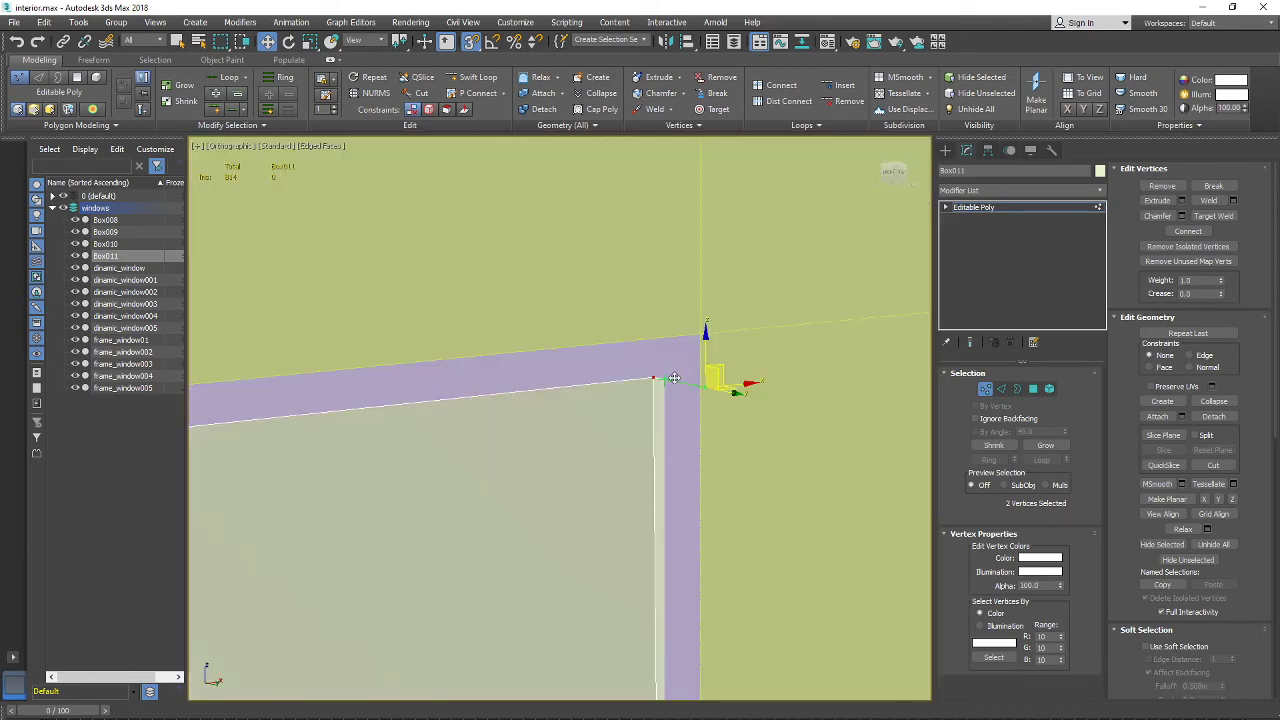
drag(673, 378, 646, 427)
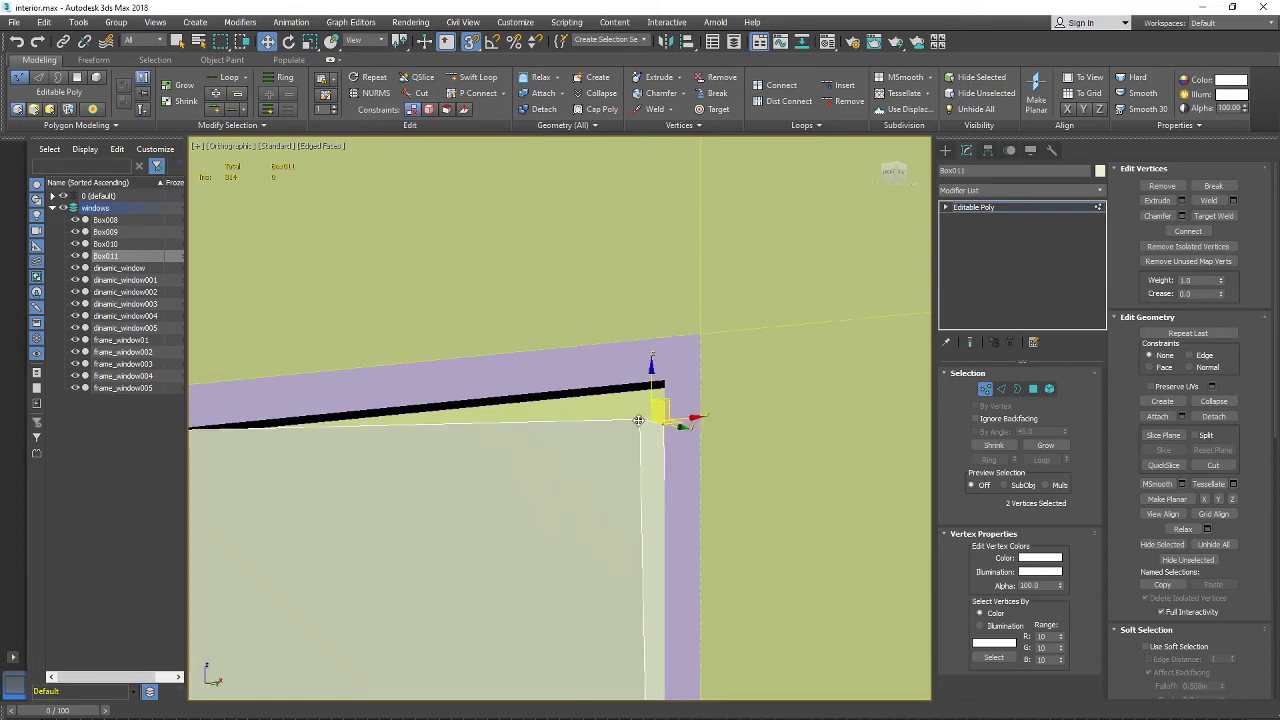
key(ctrl+z)
key(F3)
key(F3)
scroll(666, 421, down, 5)
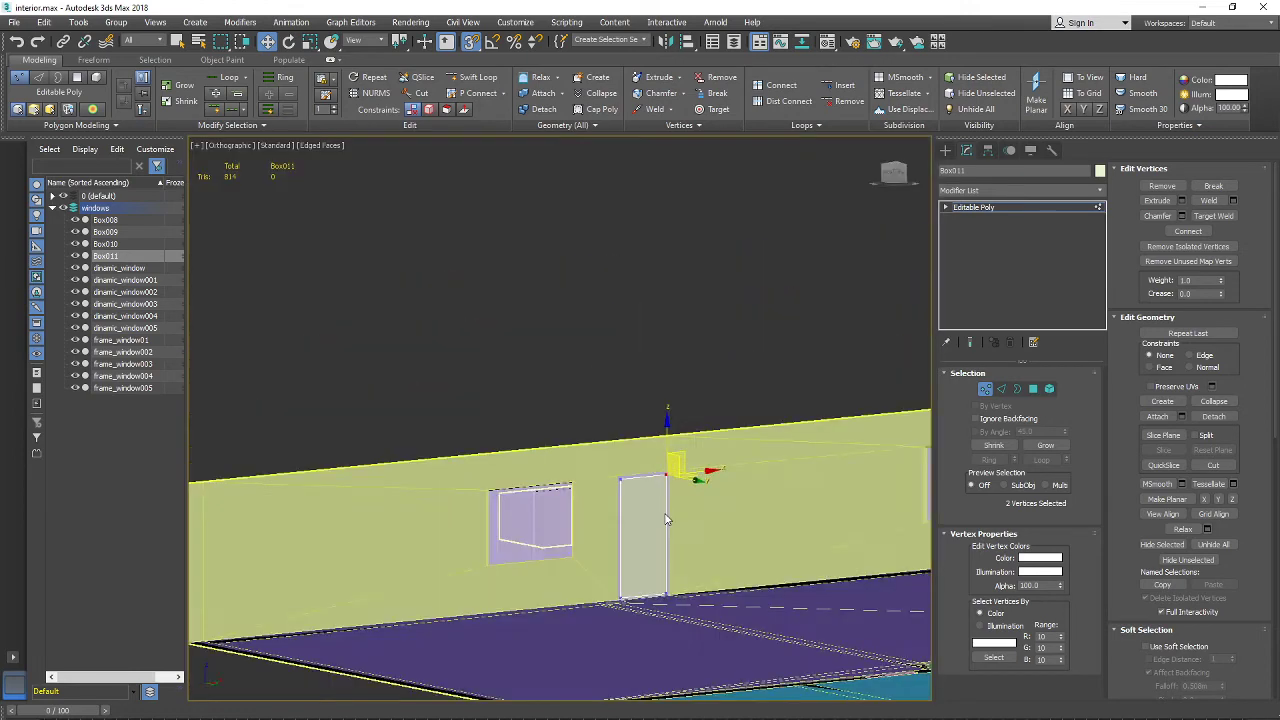
Step: Select the door panel together with its frame and move both along the Y axis within the wall opening
alt+middle_drag(666, 519, 528, 526)
scroll(703, 580, up, 3)
click(986, 390)
ctrl+click(428, 496)
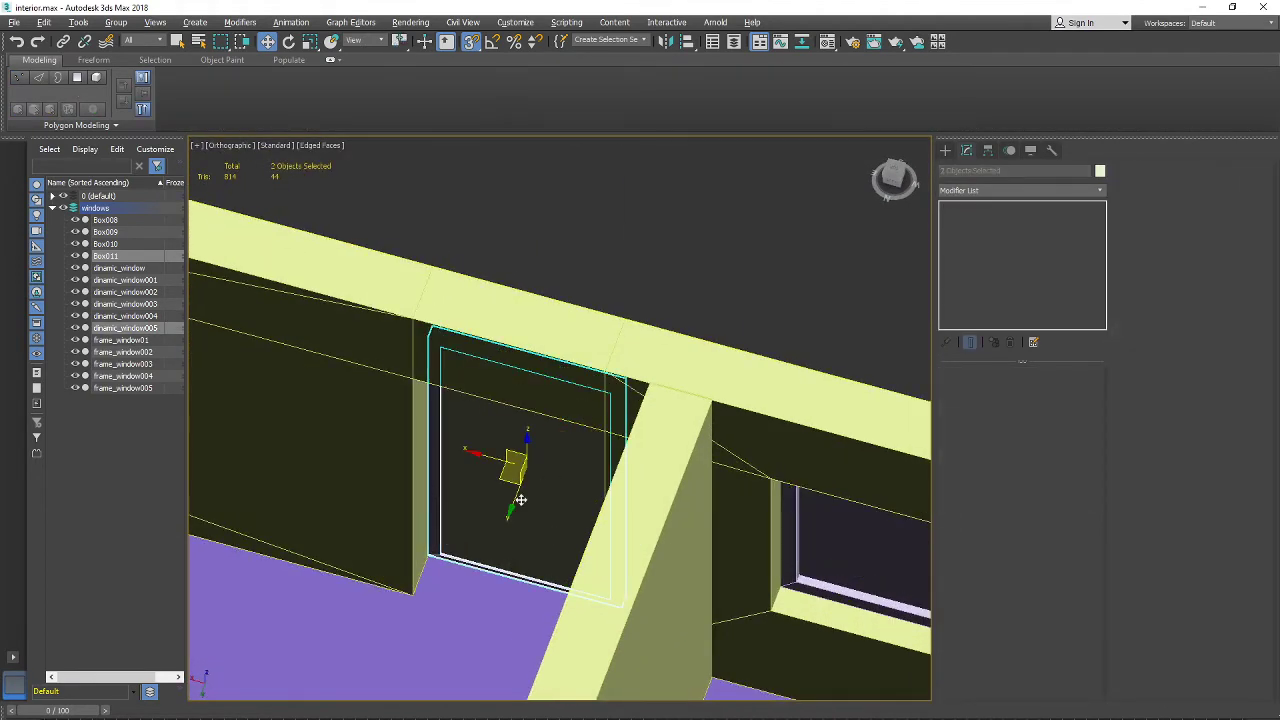
drag(518, 499, 506, 520)
Step: Rotate the door panel alone slightly about its vertical axis
alt+middle_drag(506, 520, 346, 474)
scroll(420, 520, down, 3)
scroll(466, 531, up, 3)
alt+middle_drag(463, 538, 854, 477)
click(508, 452)
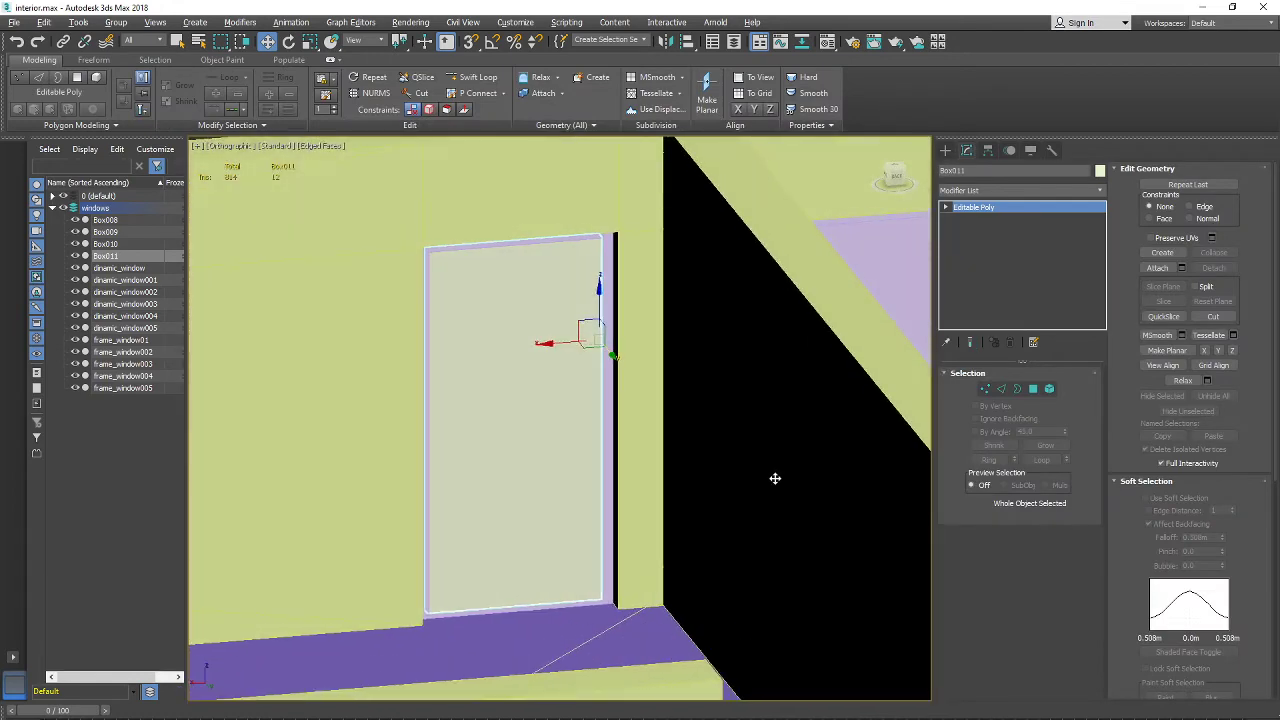
click(287, 47)
scroll(490, 384, up, 2)
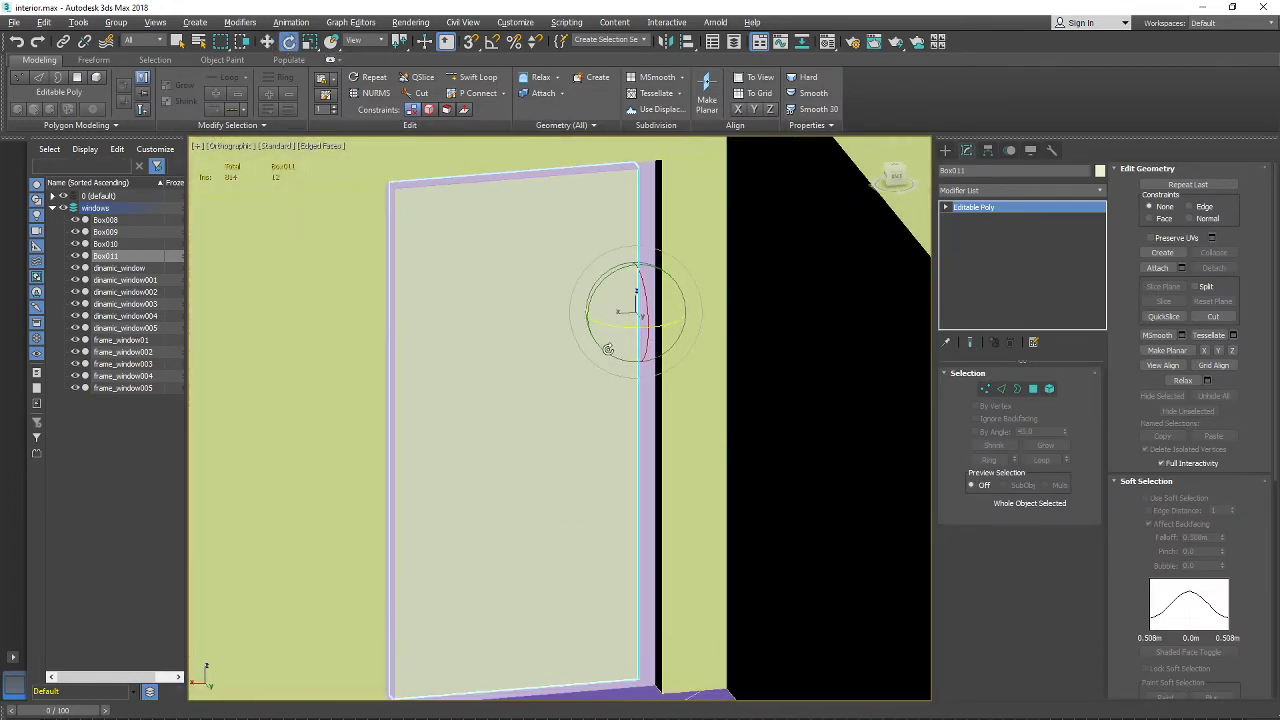
mouse_move(676, 326)
mouse_down()
mouse_move(694, 341)
mouse_move(607, 290)
mouse_move(679, 351)
mouse_move(705, 355)
mouse_move(686, 363)
mouse_move(674, 337)
mouse_up()
scroll(626, 200, up, 3)
middle_drag(626, 200, 650, 300)
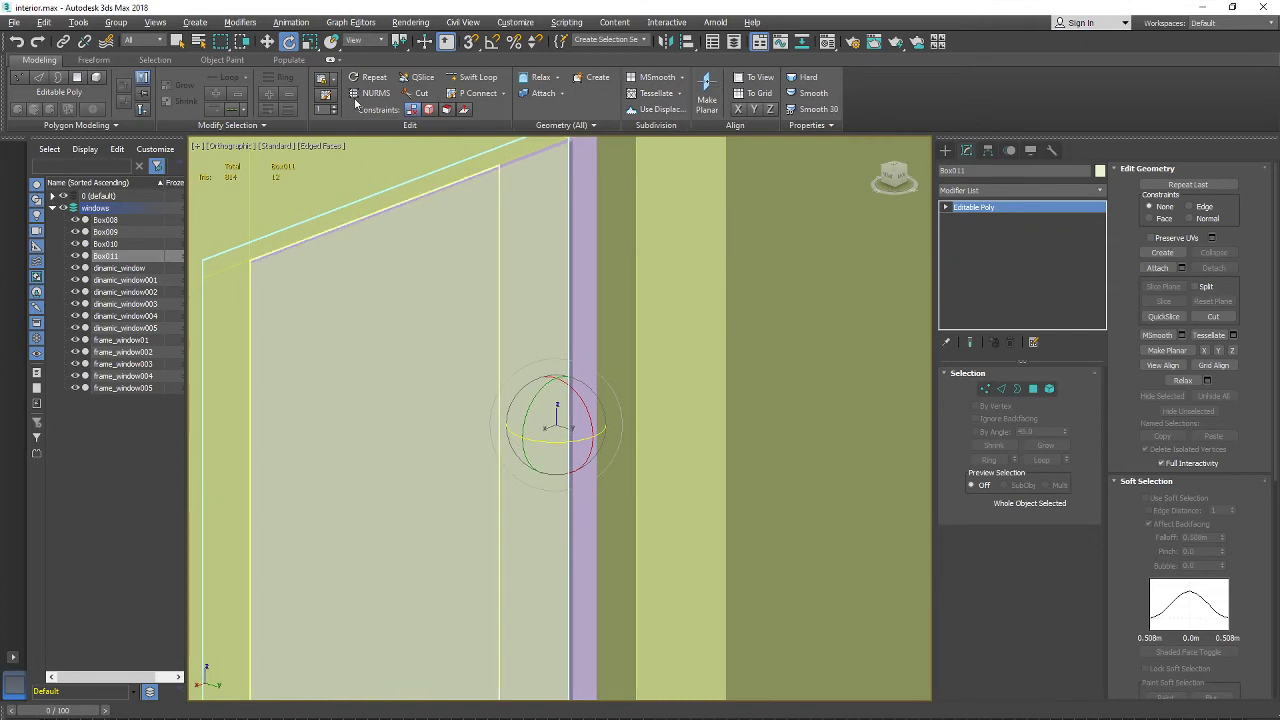
Step: Edit only the door panel's pivot and move it to the panel's upper corner on the side nearest the window, with 3D snapping enabled
click(945, 150)
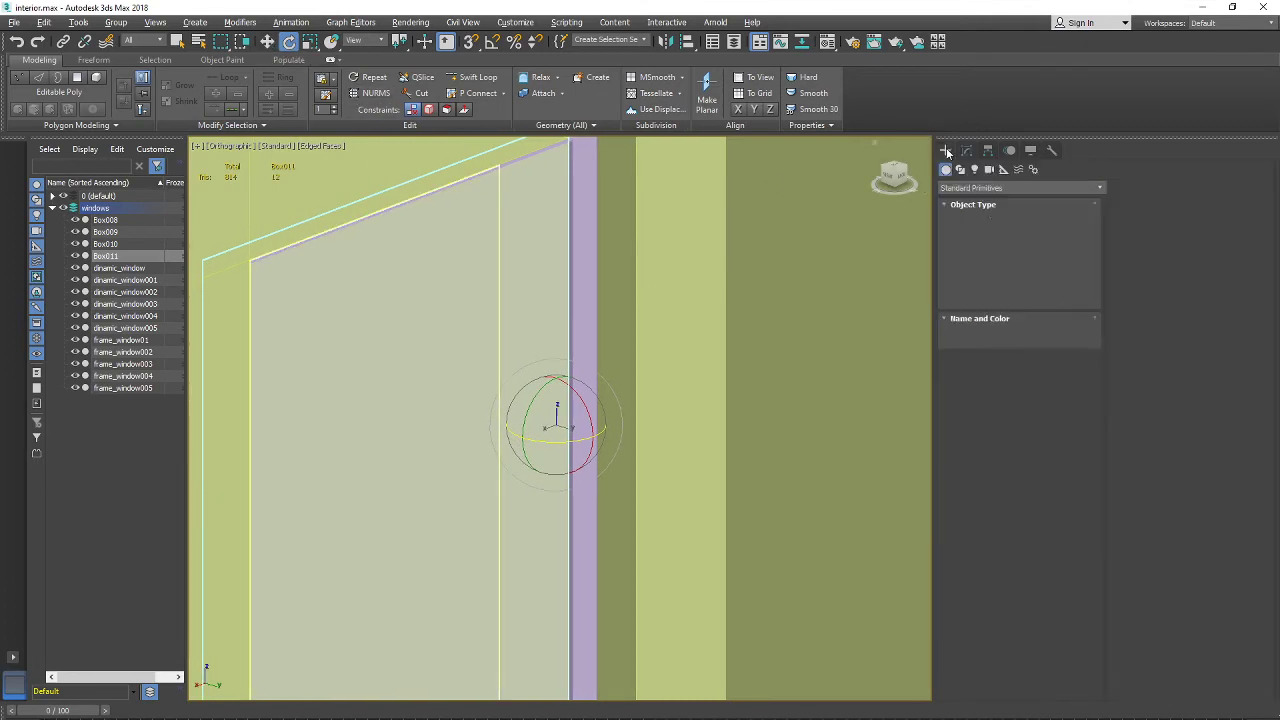
click(988, 152)
click(1012, 242)
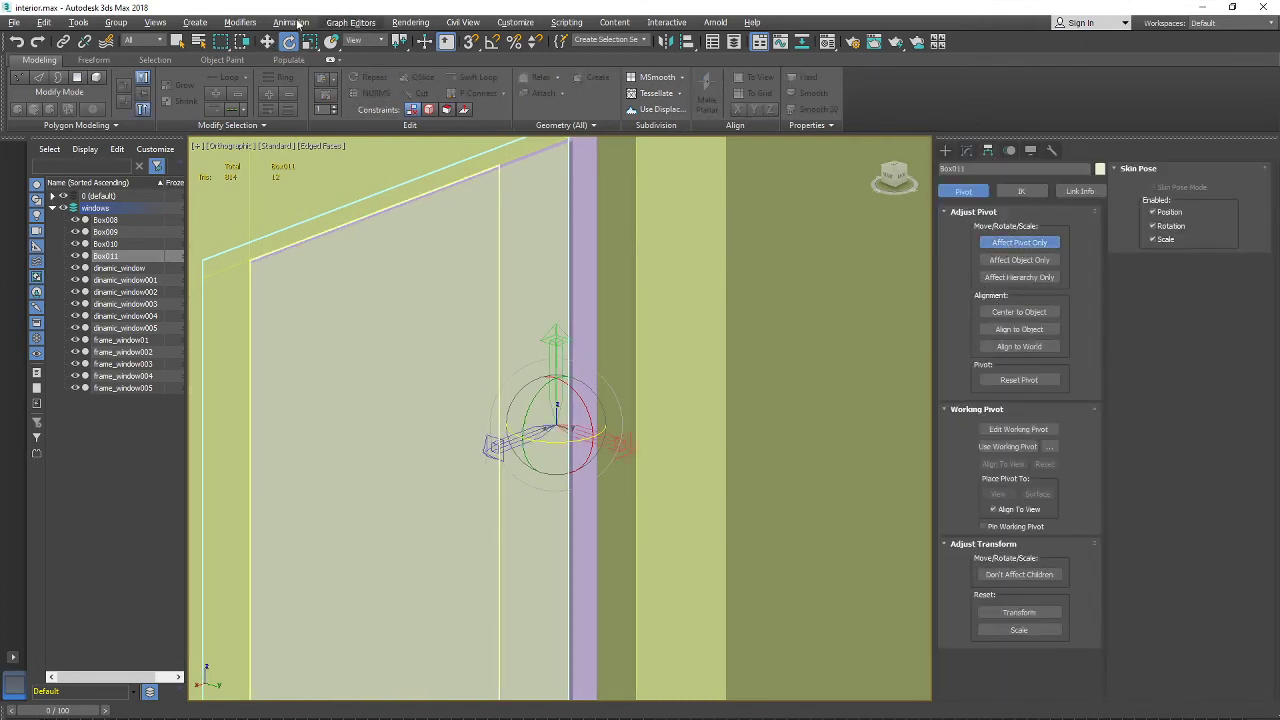
alt+middle_drag(609, 256, 603, 335)
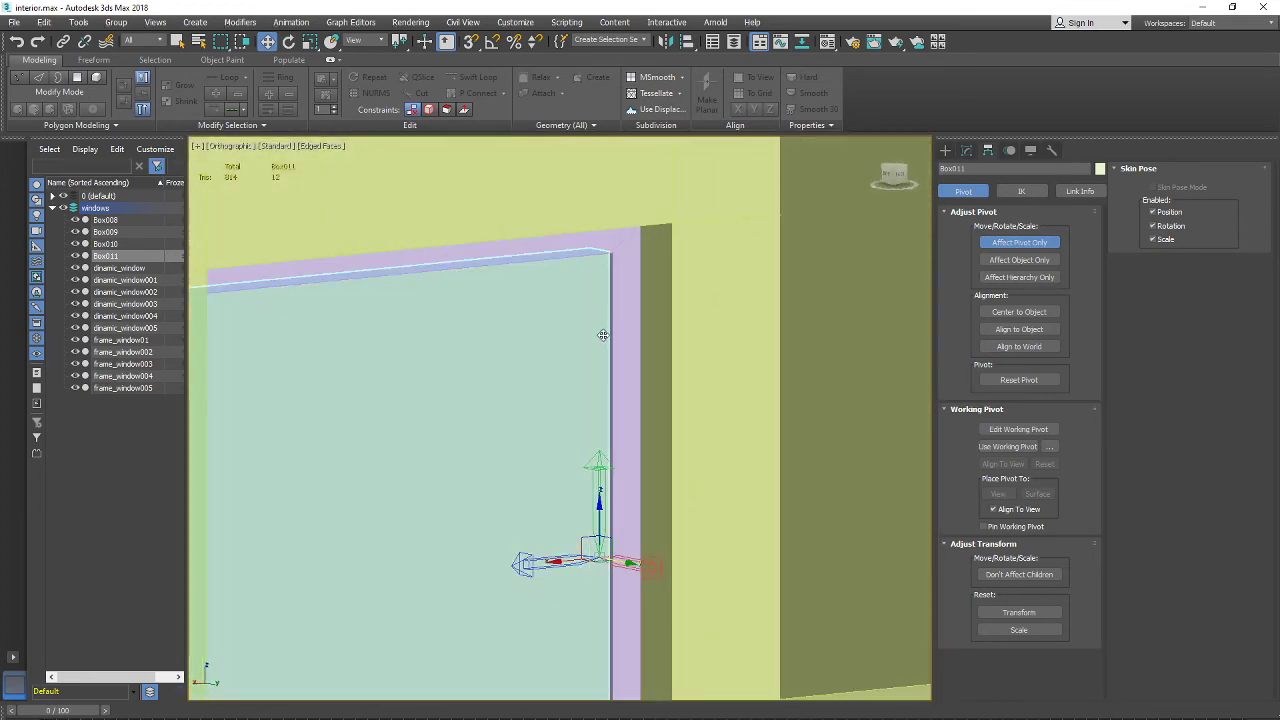
drag(604, 548, 607, 254)
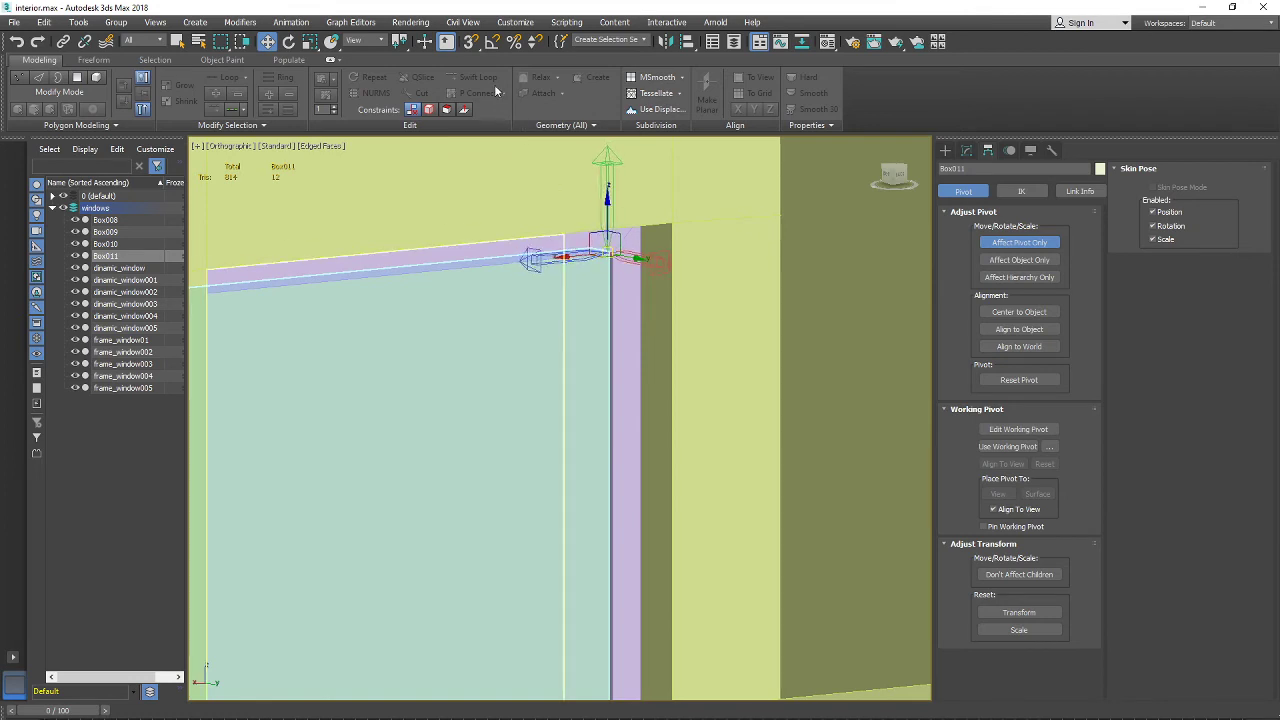
click(474, 48)
scroll(630, 248, up, 6)
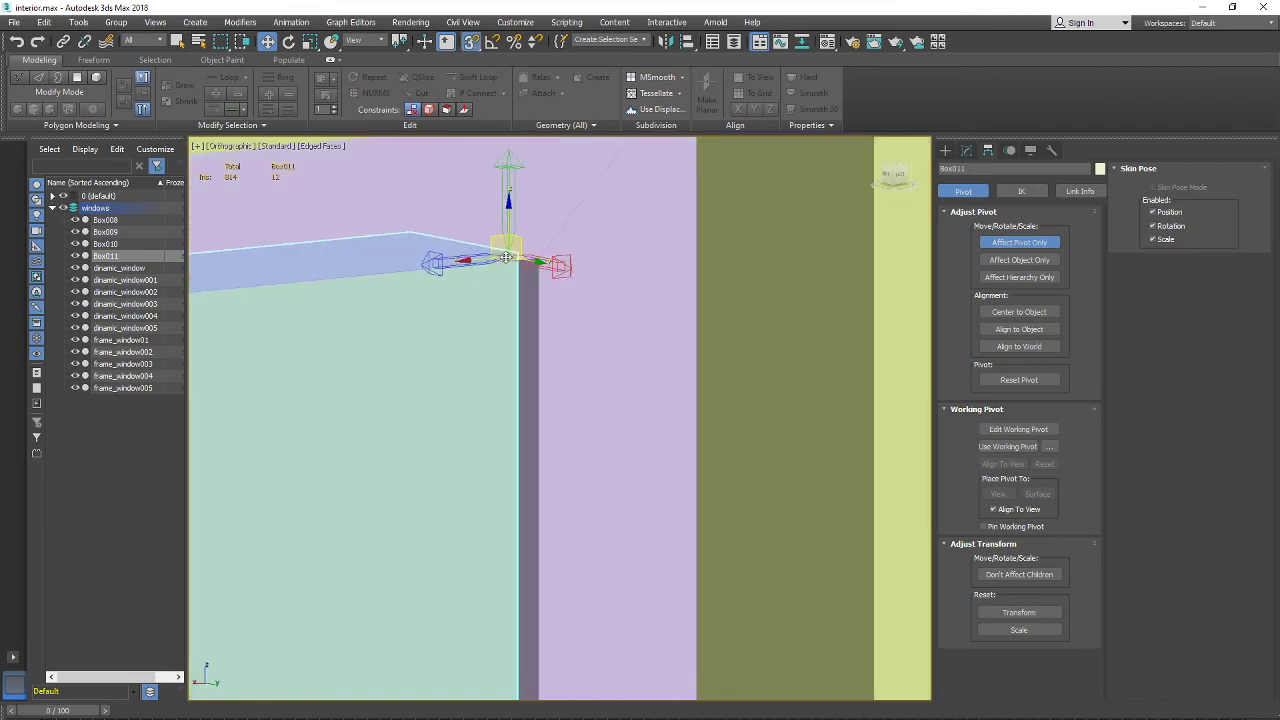
scroll(524, 258, down, 10)
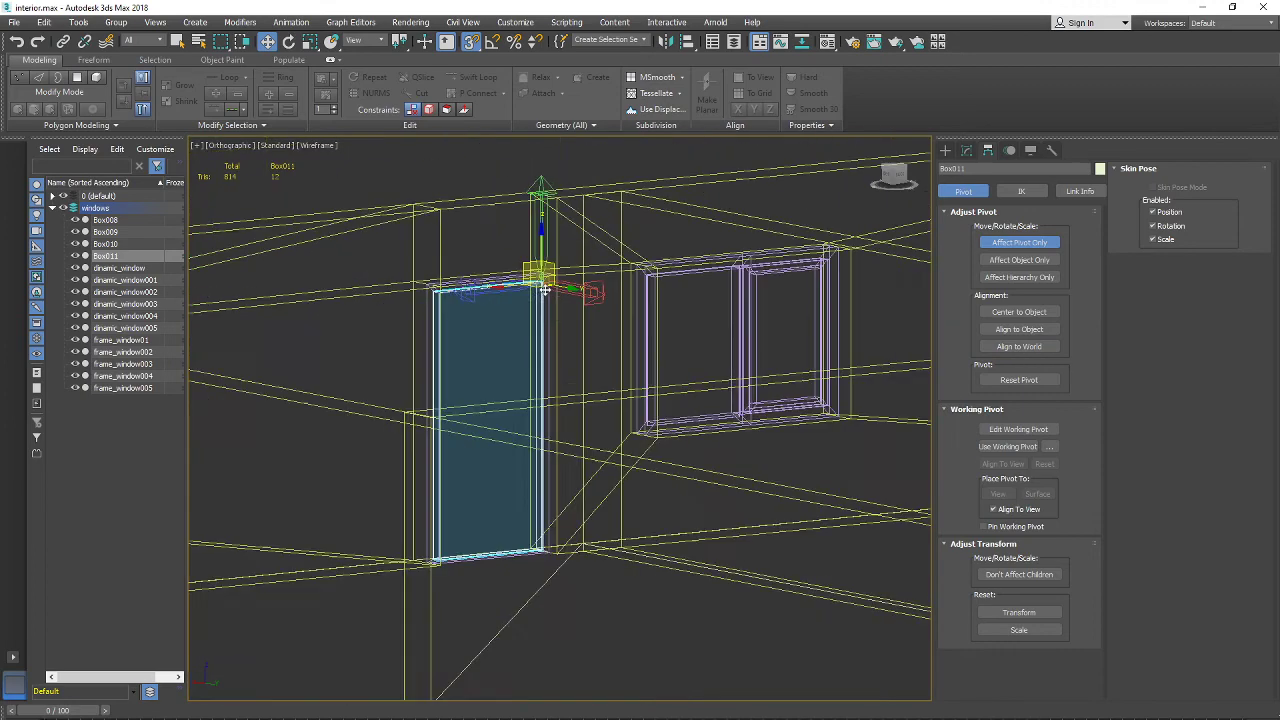
scroll(560, 300, up, 10)
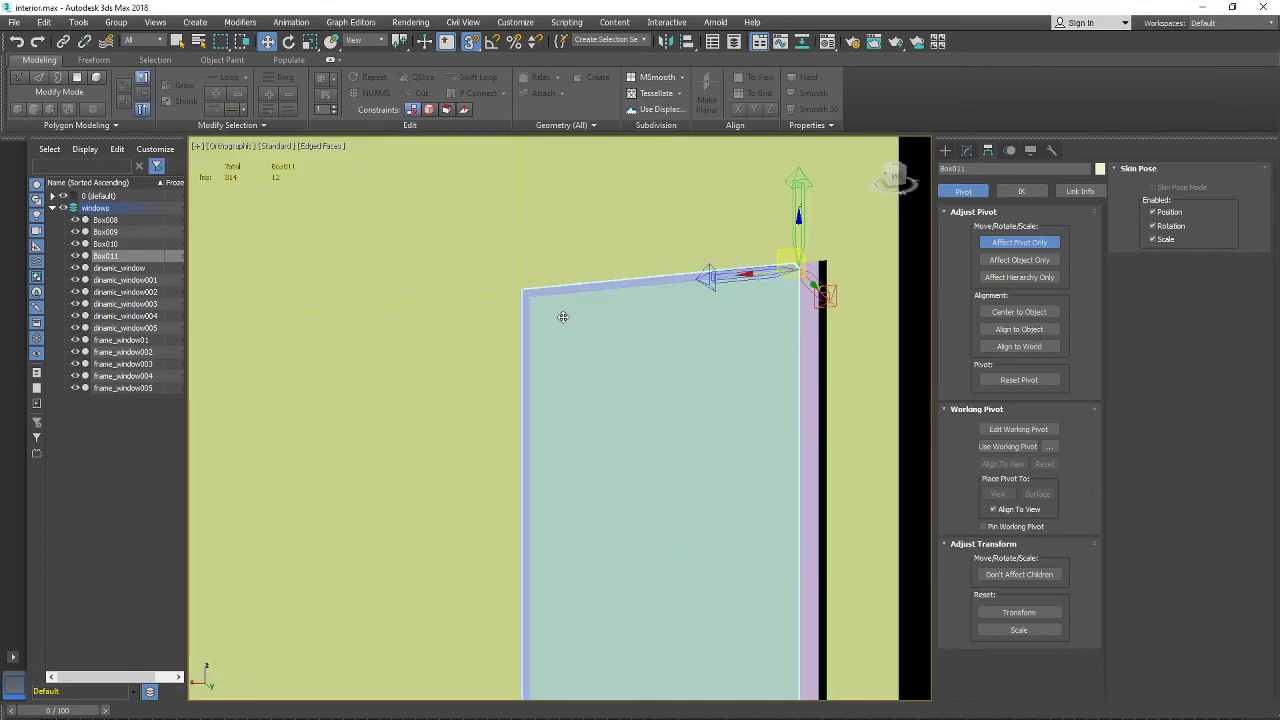
Step: Leave pivot editing and try rotating the door panel about its relocated pivot, cancelling the rotation
click(290, 46)
scroll(549, 320, down, 4)
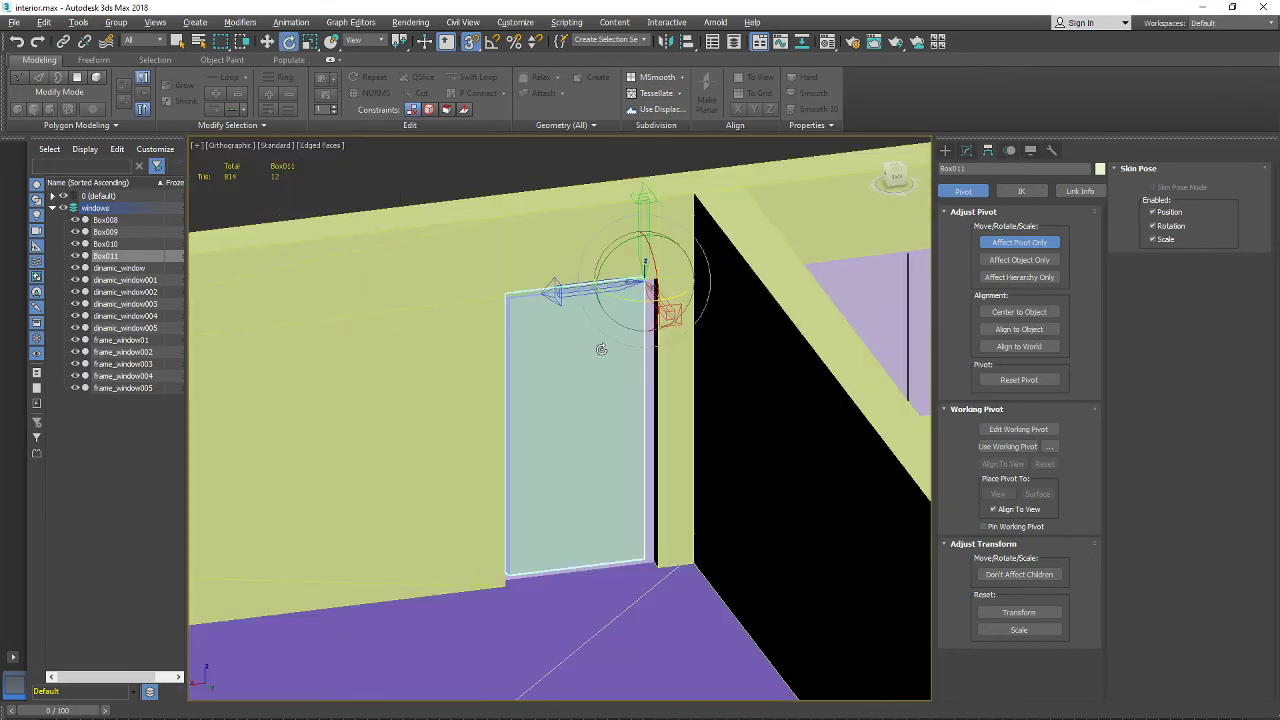
alt+middle_drag(600, 349, 626, 347)
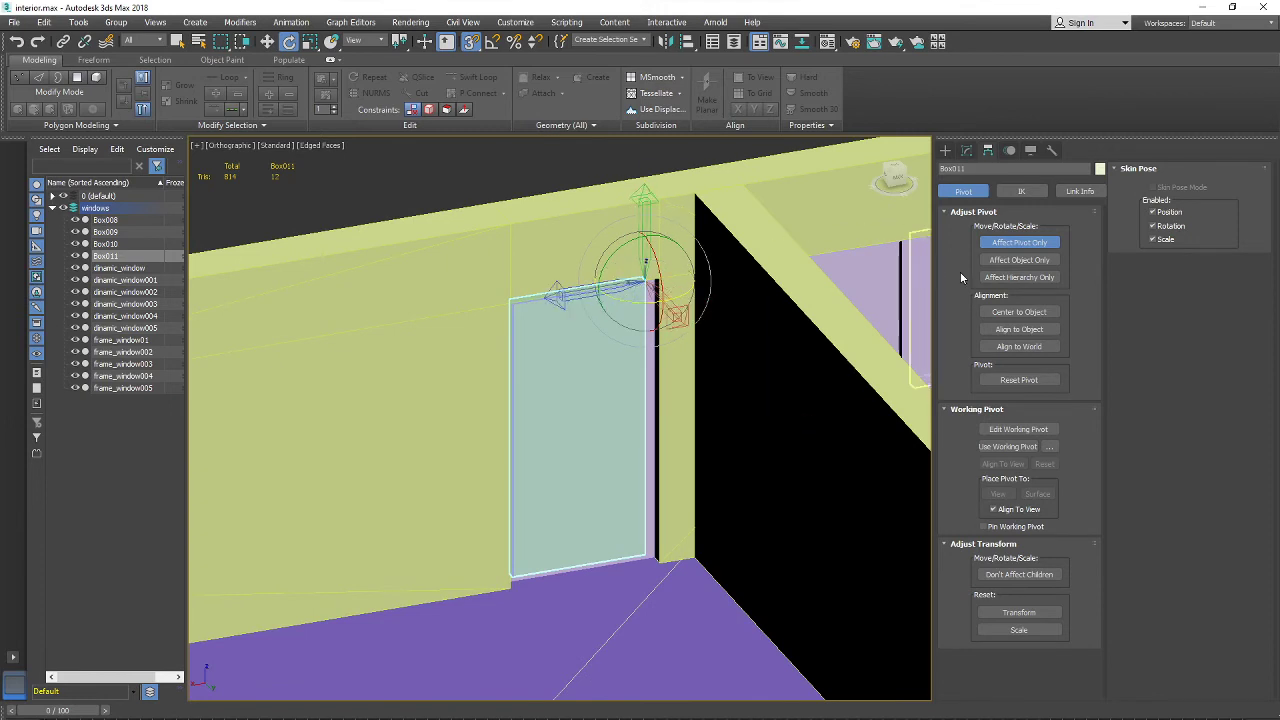
click(966, 150)
drag(686, 298, 689, 389)
right_click(689, 389)
scroll(694, 434, down, 2)
alt+middle_drag(694, 434, 663, 466)
alt+middle_drag(786, 472, 705, 431)
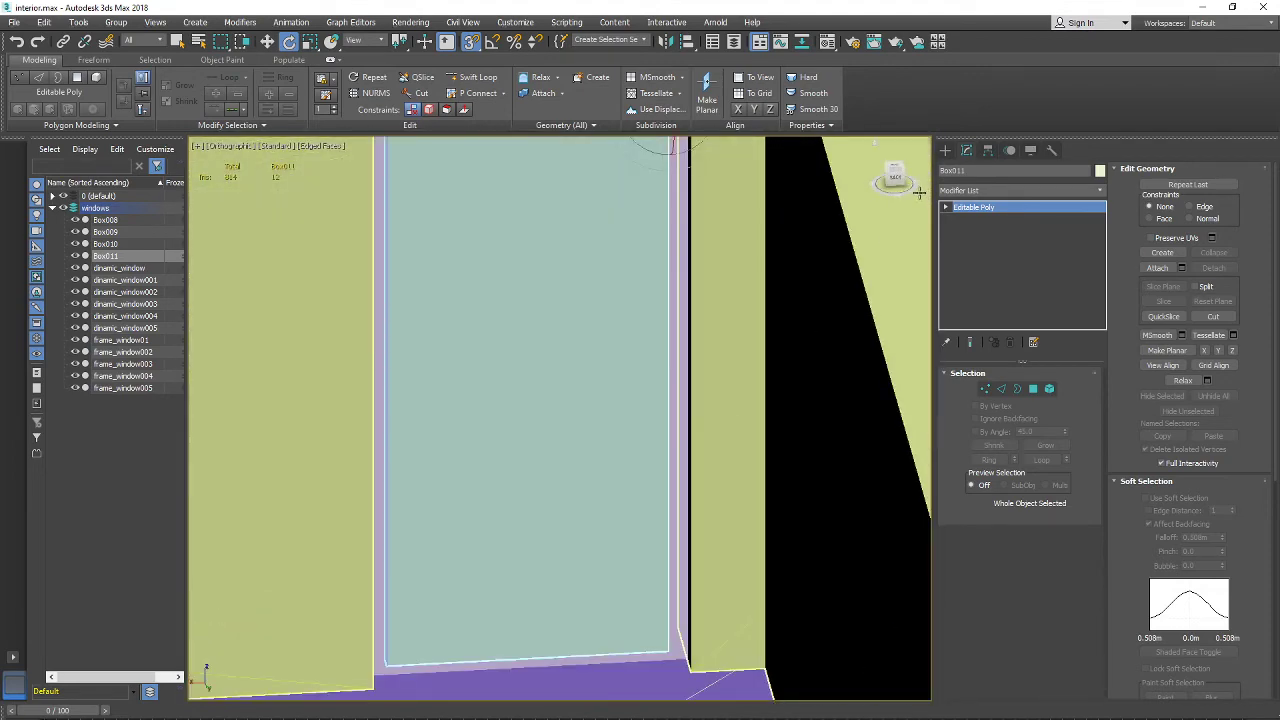
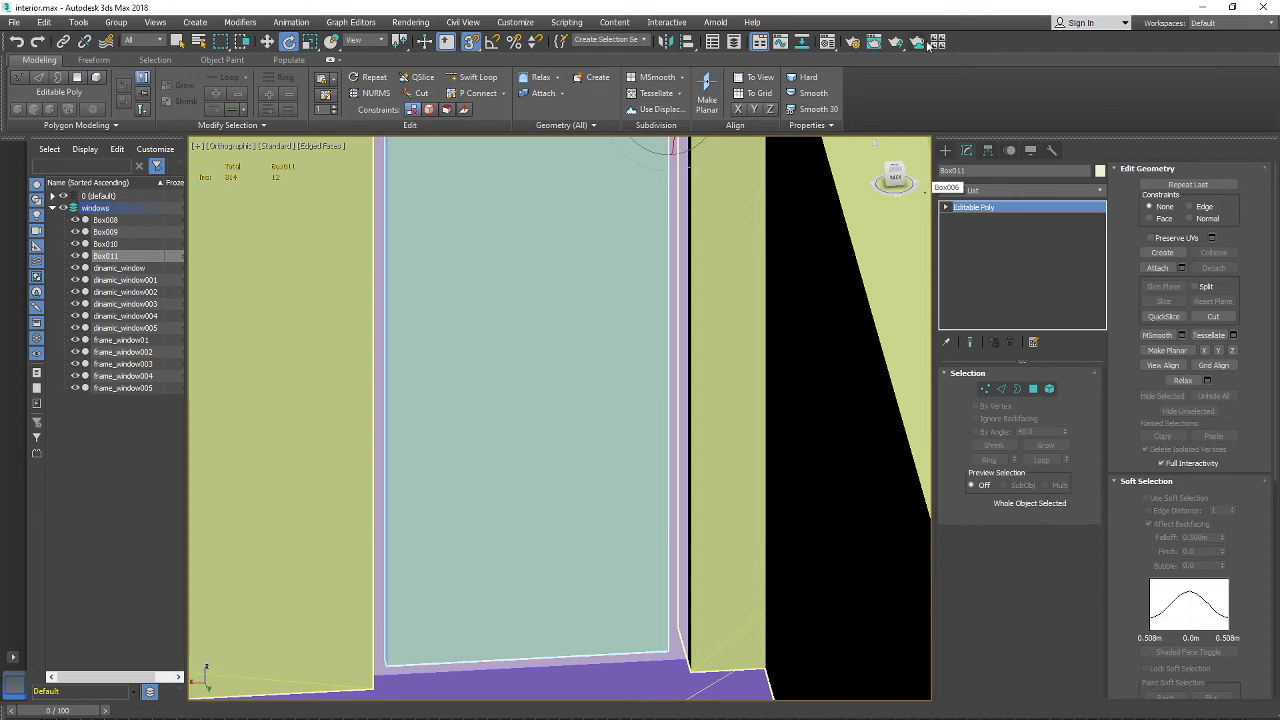
Step: Create a thin box of about 0.197 × 0.162 × 0.023 m on the door panel's face as the handle's backplate
click(945, 150)
alt+middle_drag(766, 337, 619, 314)
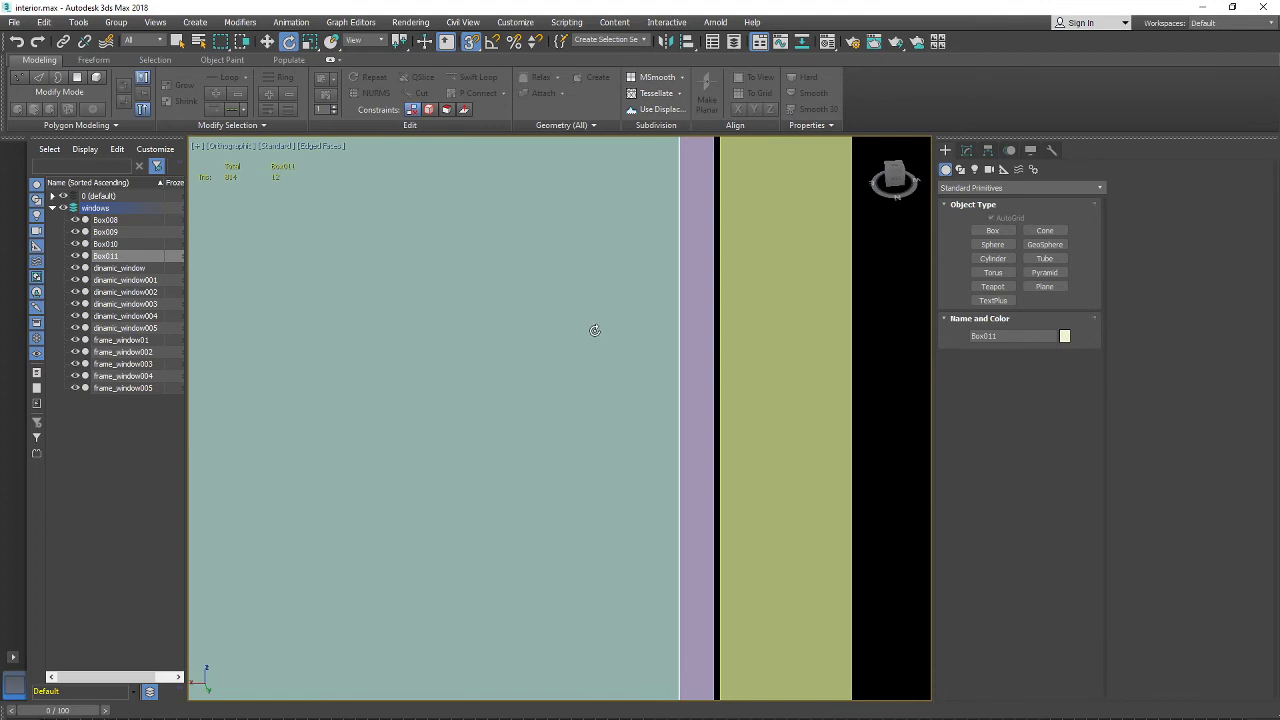
click(990, 231)
drag(592, 335, 661, 400)
click(665, 406)
alt+middle_drag(665, 406, 376, 94)
scroll(652, 384, up, 2)
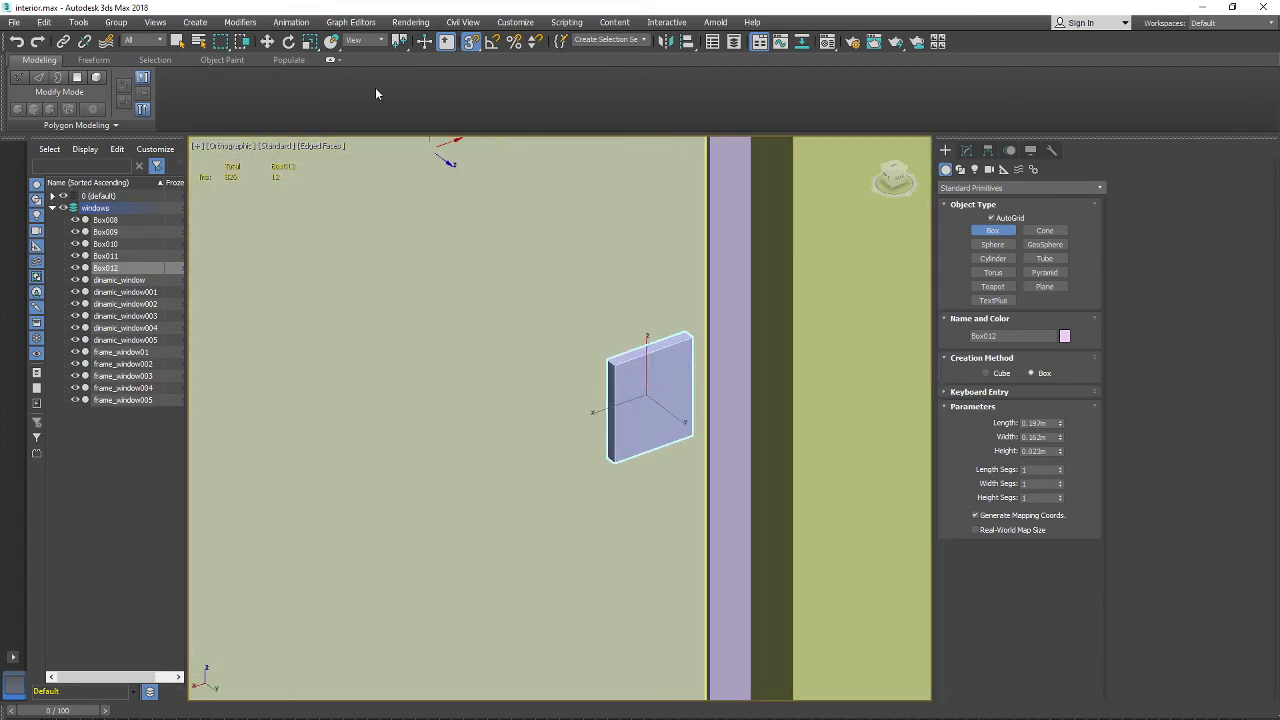
Step: Scale the handle backplate along the X axis to make it a narrow upright plate
click(311, 43)
drag(598, 408, 645, 408)
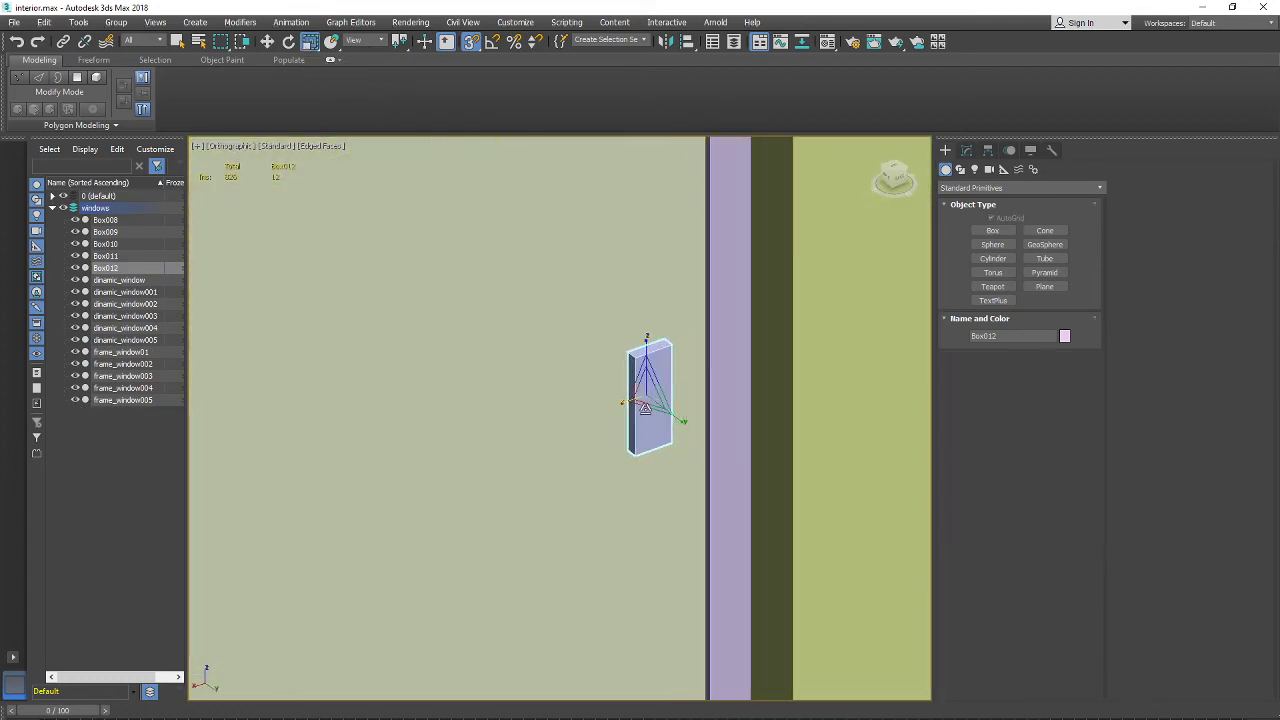
scroll(636, 365, up, 4)
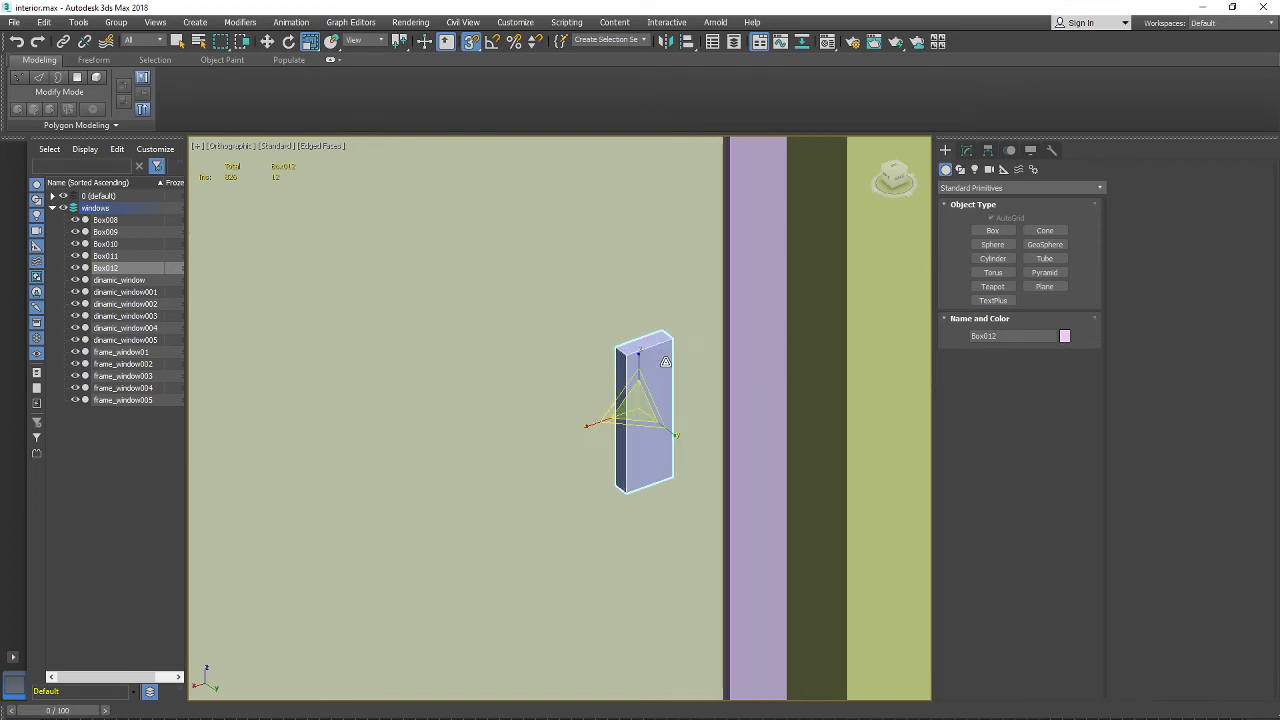
Step: Make one smaller scaled copy of the backplate and, with snapping off, position it on the upper part of the plate's front
shift+drag(640, 395, 654, 438)
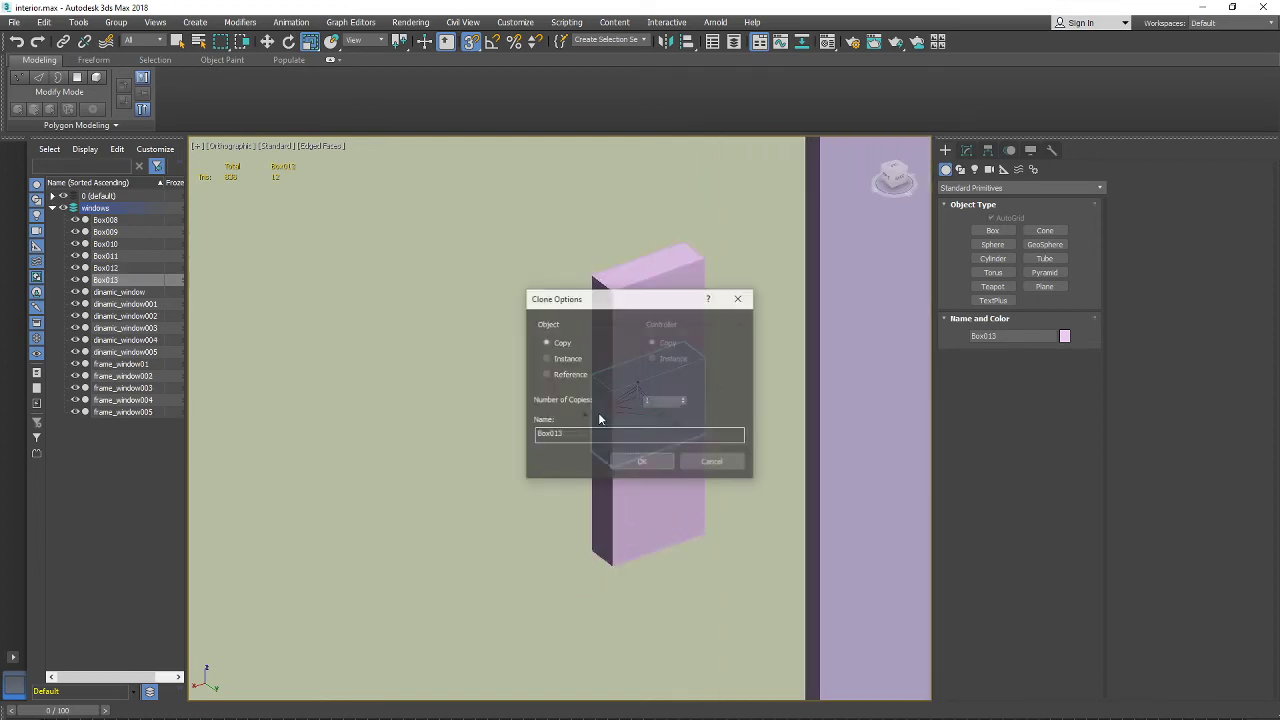
click(644, 457)
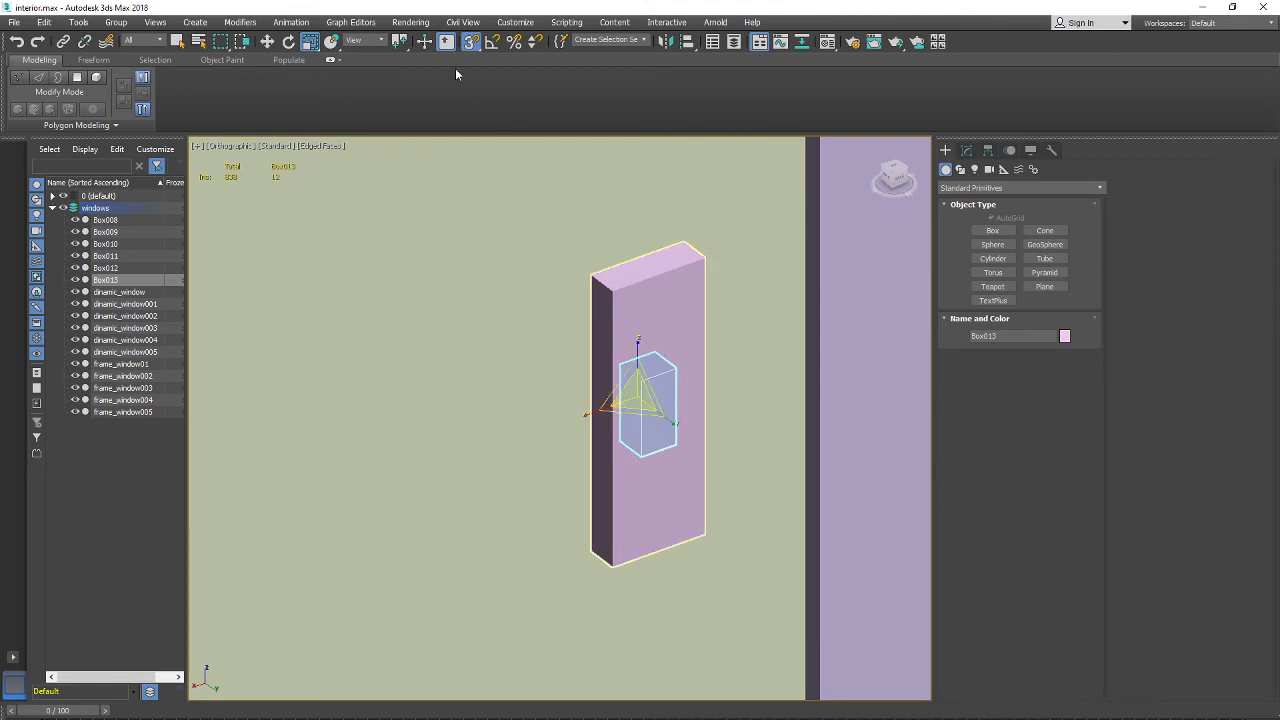
click(270, 42)
drag(635, 392, 674, 368)
key(ctrl+z)
key(s)
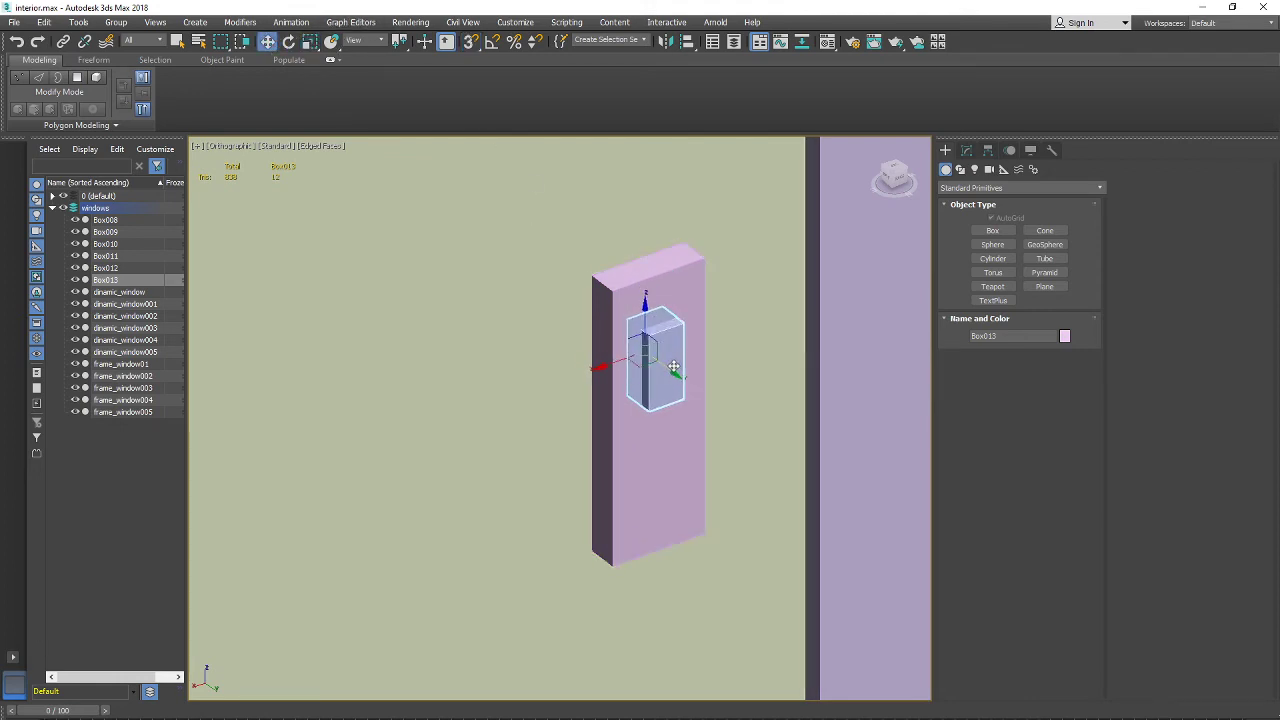
alt+middle_drag(648, 312, 600, 351)
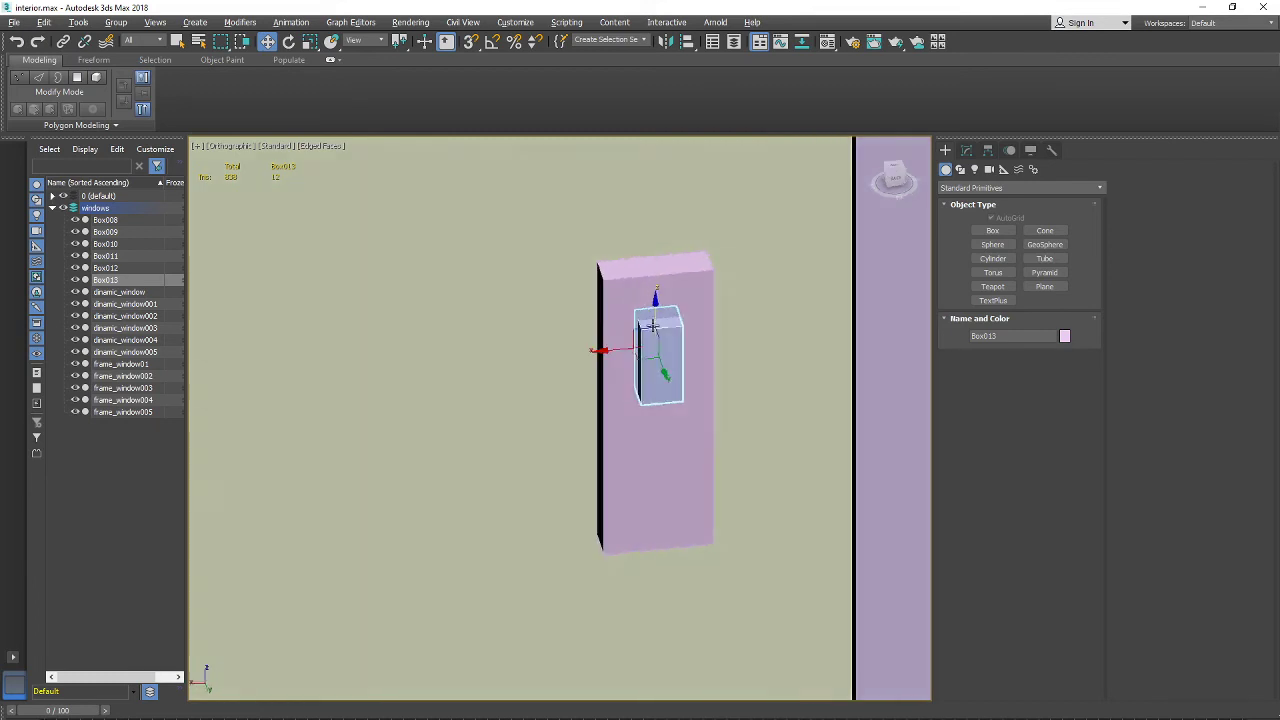
drag(615, 353, 614, 343)
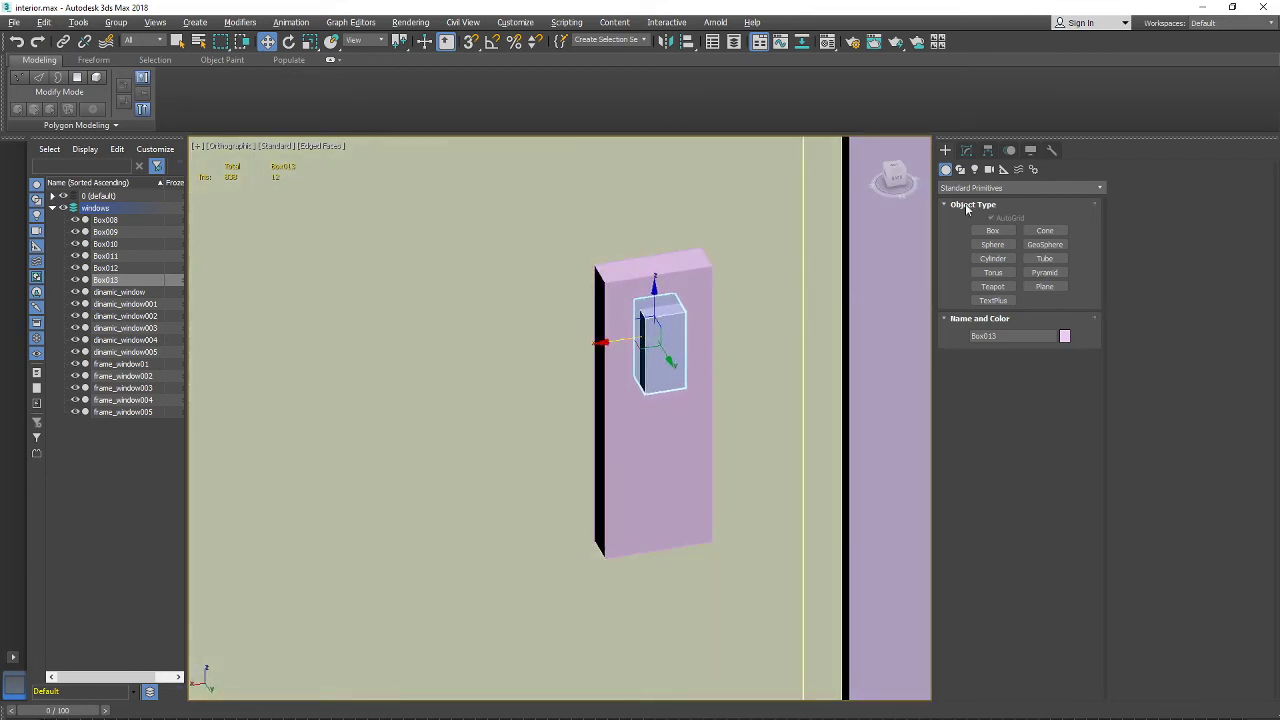
Step: Set the small block's length to 0.141 m, width to 0.22 m and height to 0.057 m so it projects from the backplate
click(967, 151)
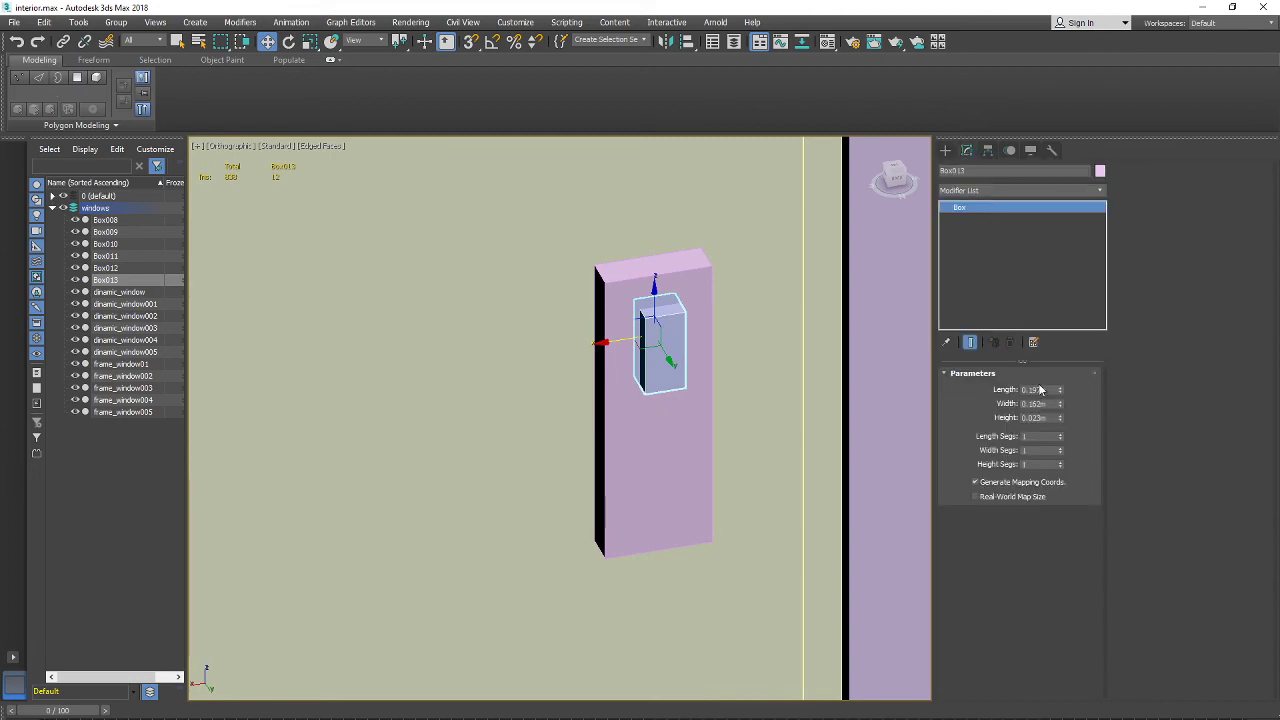
mouse_move(1060, 390)
mouse_down()
mouse_move(1062, 353)
mouse_move(1062, 381)
mouse_up()
key(ctrl+z)
drag(1061, 425, 1060, 343)
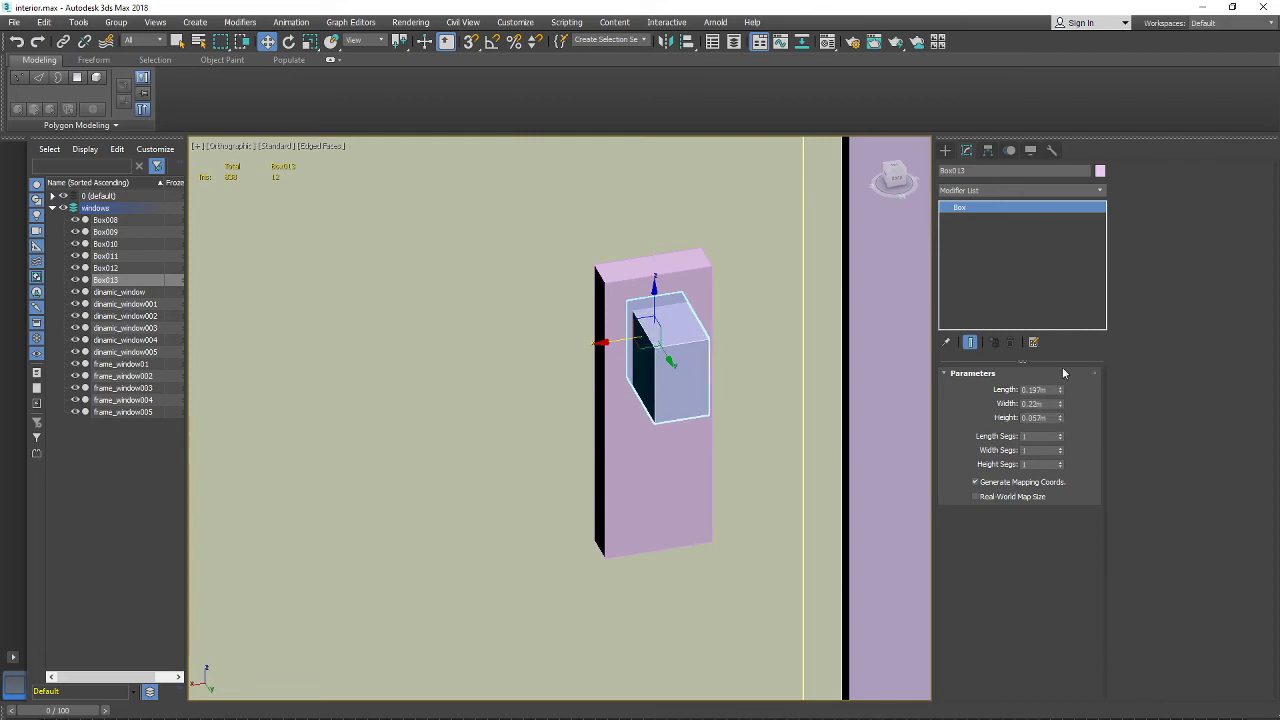
drag(1061, 393, 1061, 412)
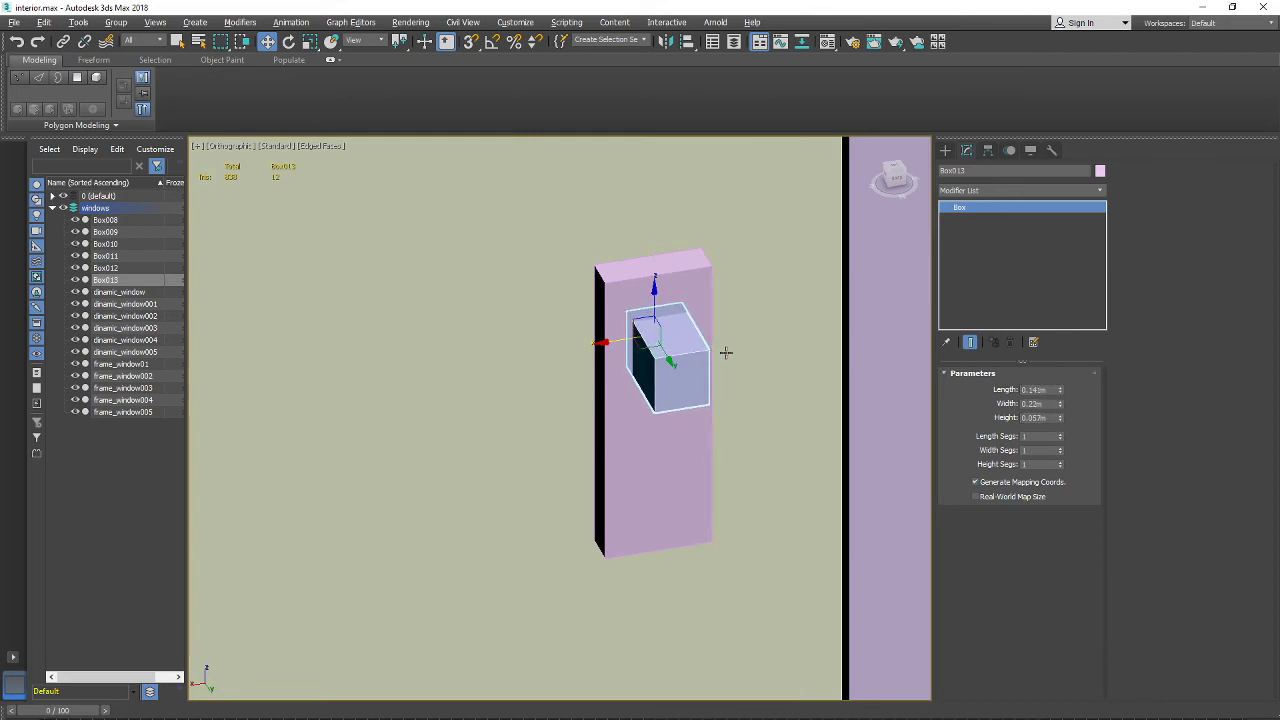
alt+middle_drag(726, 352, 749, 337)
Step: Convert the small block to Editable Poly and add an edge loop around it, dividing its projecting depth into two parts
right_click(968, 209)
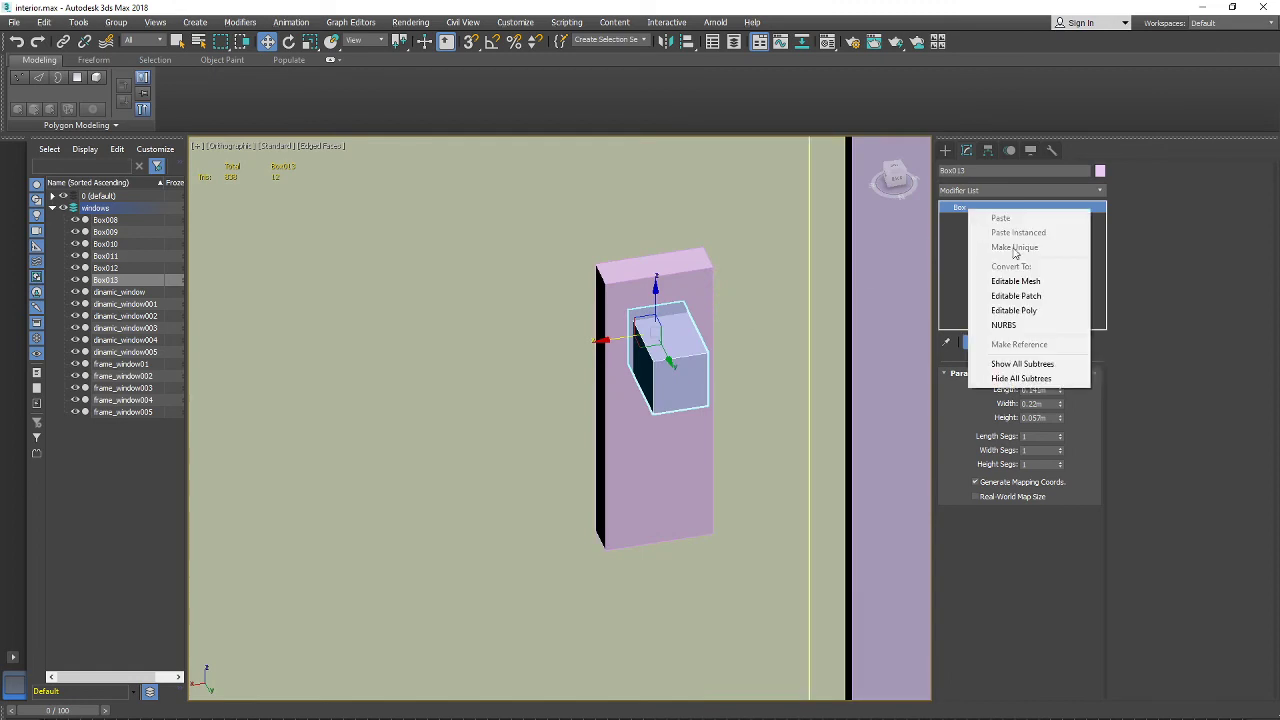
click(1014, 310)
alt+middle_drag(885, 385, 911, 392)
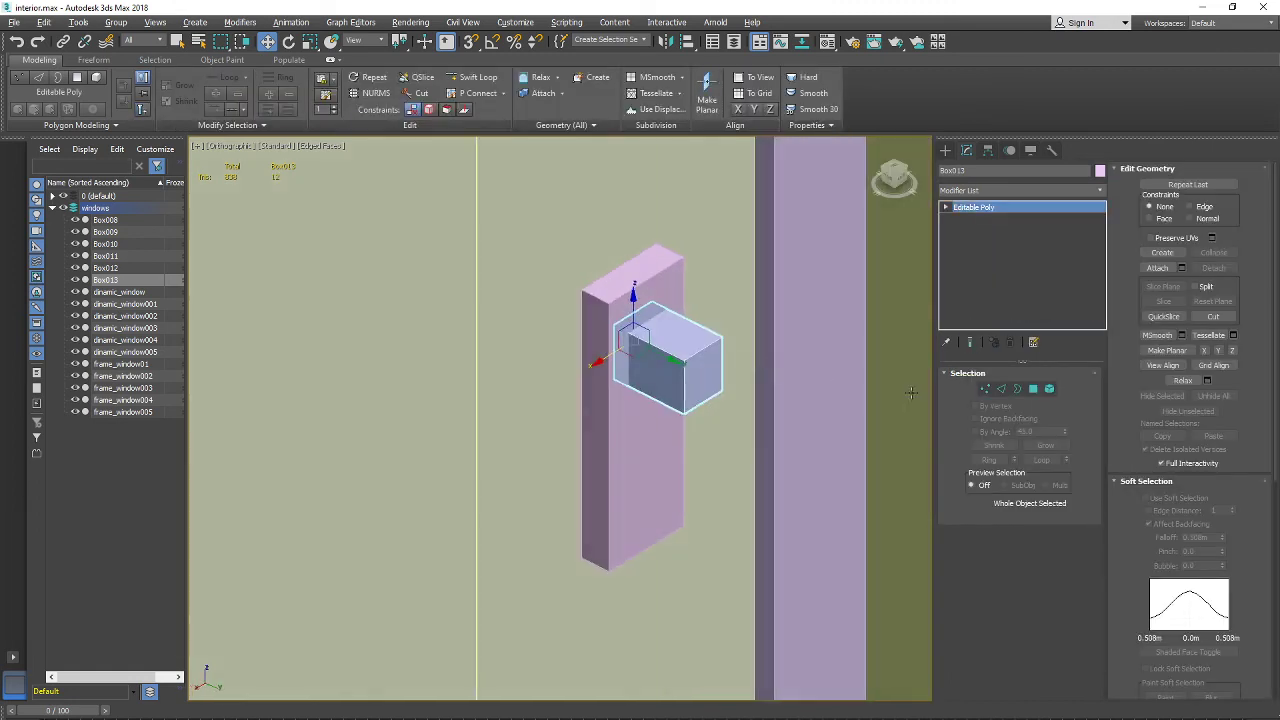
click(999, 389)
click(669, 357)
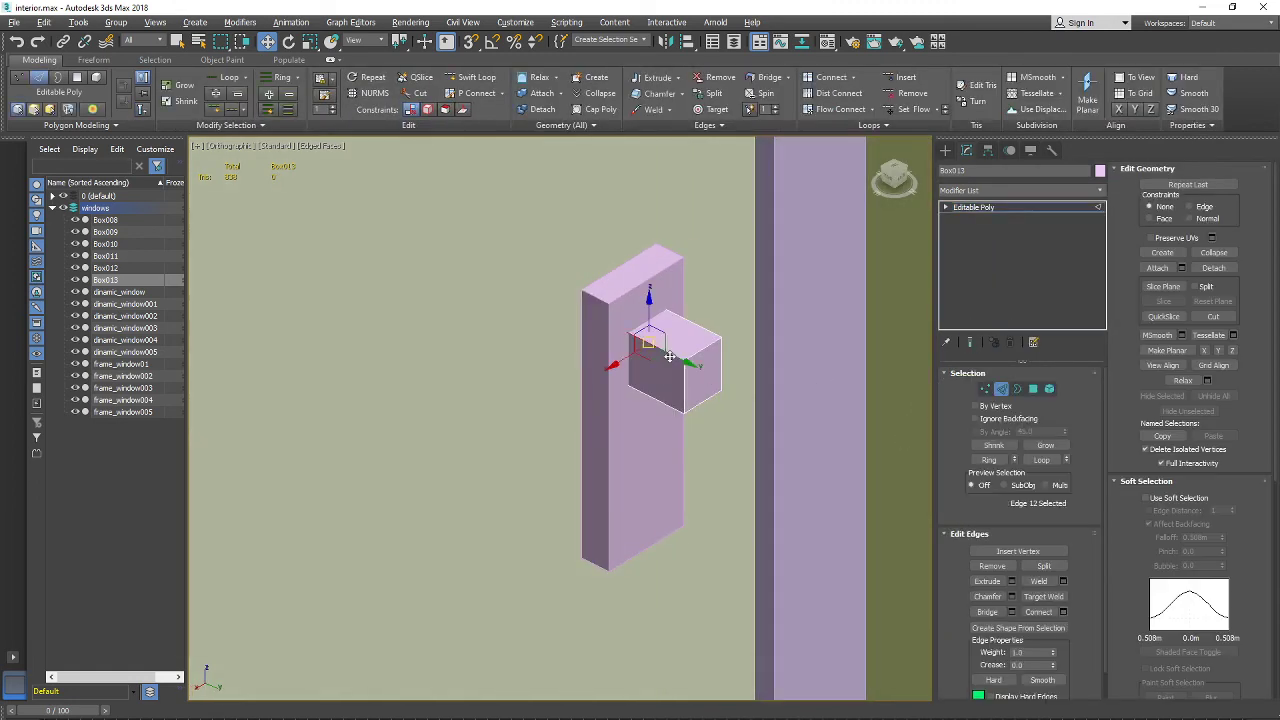
double_click(669, 357)
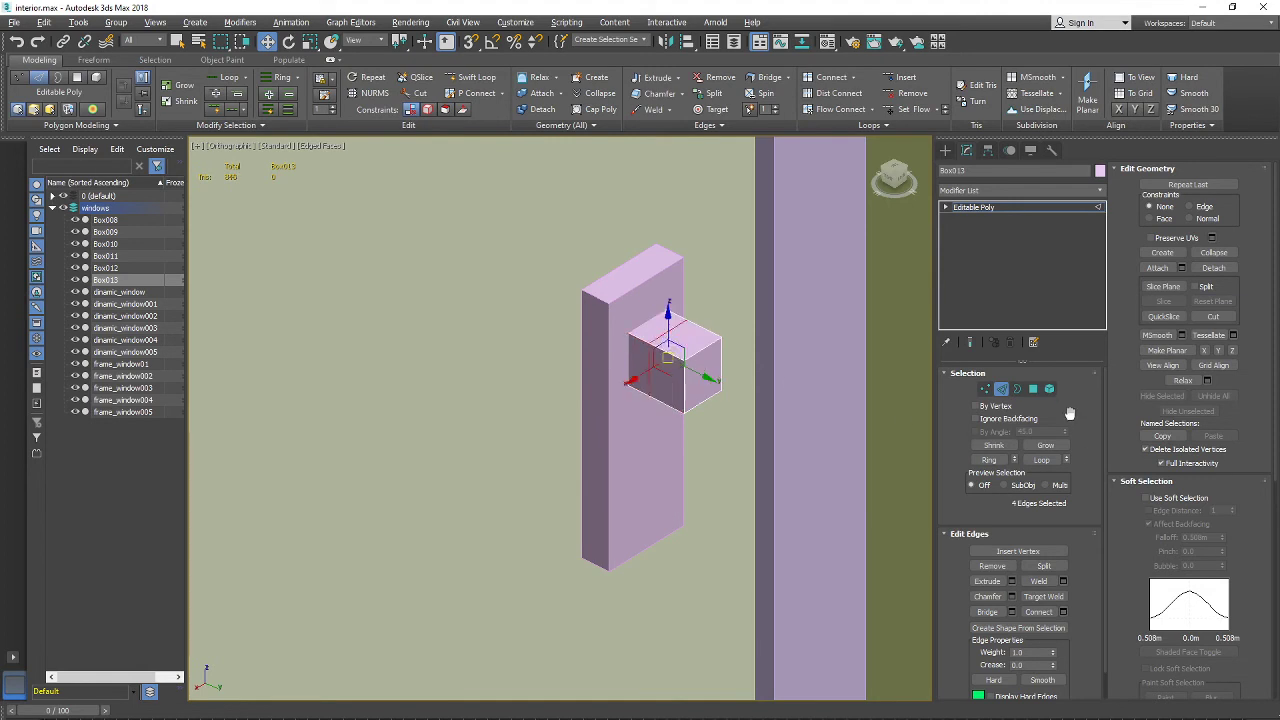
Step: Extrude the block's outer side polygon, on the side facing away from the nearest door jamb
click(1034, 390)
click(660, 377)
scroll(685, 398, down, 2)
alt+middle_drag(685, 398, 640, 398)
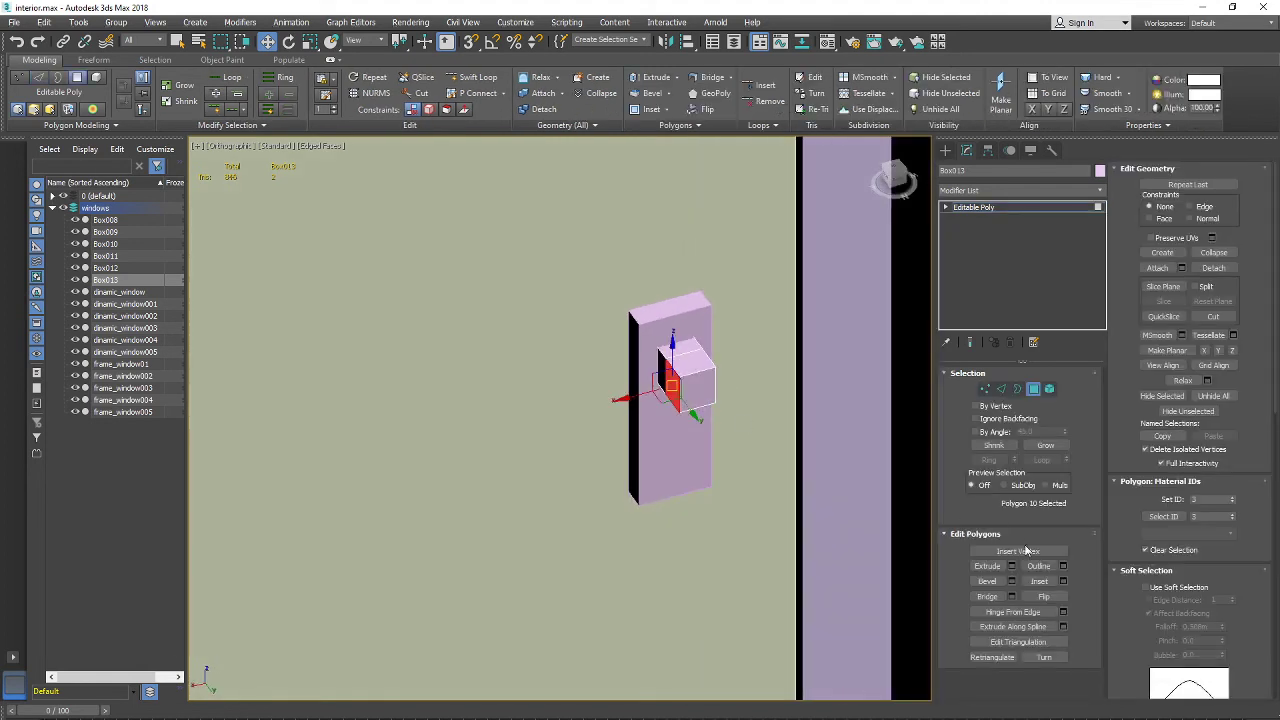
click(985, 568)
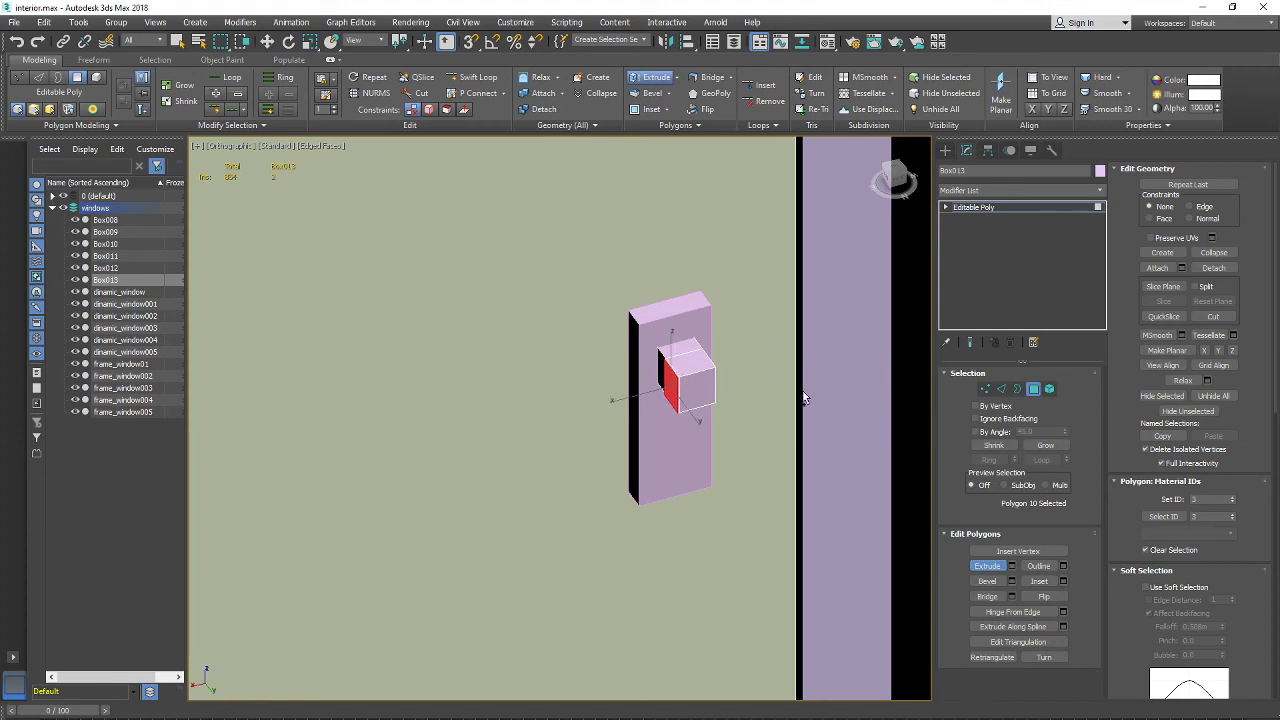
scroll(708, 370, up, 3)
Step: Move the extruded end polygon along the X axis to lengthen it into a handle lever, and leave polygon editing
click(267, 41)
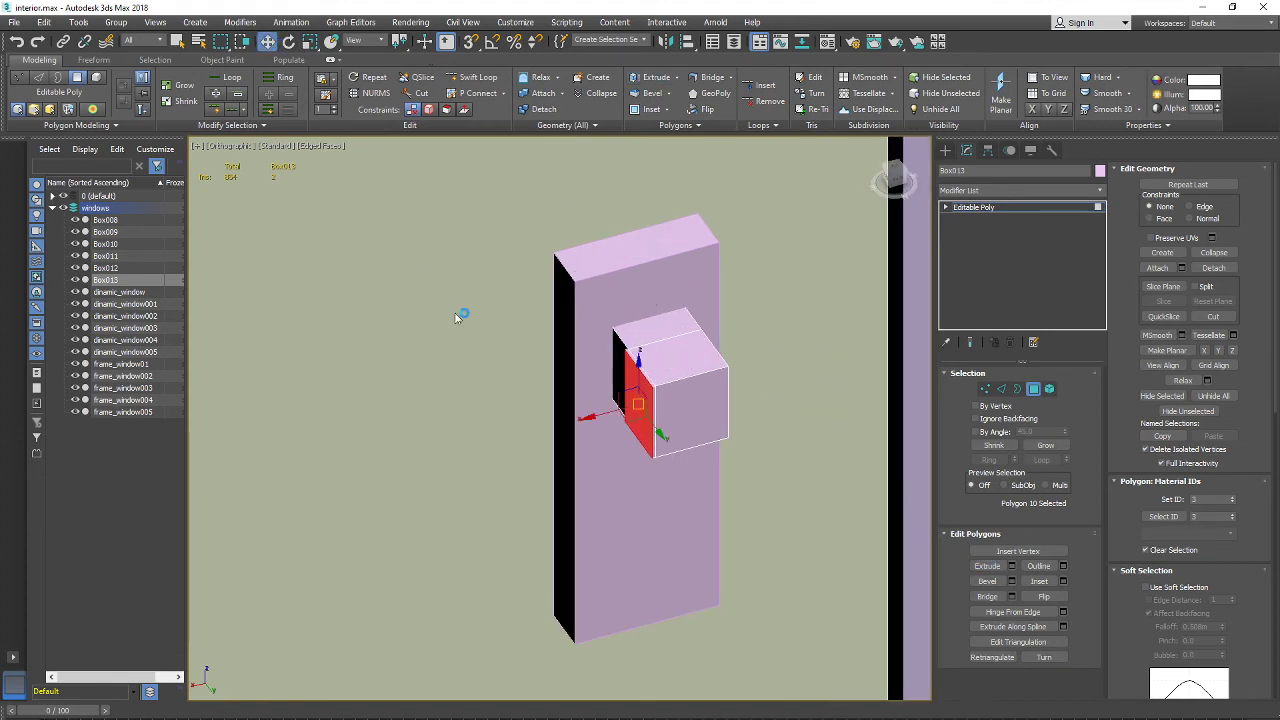
scroll(460, 314, down, 2)
drag(515, 368, 437, 381)
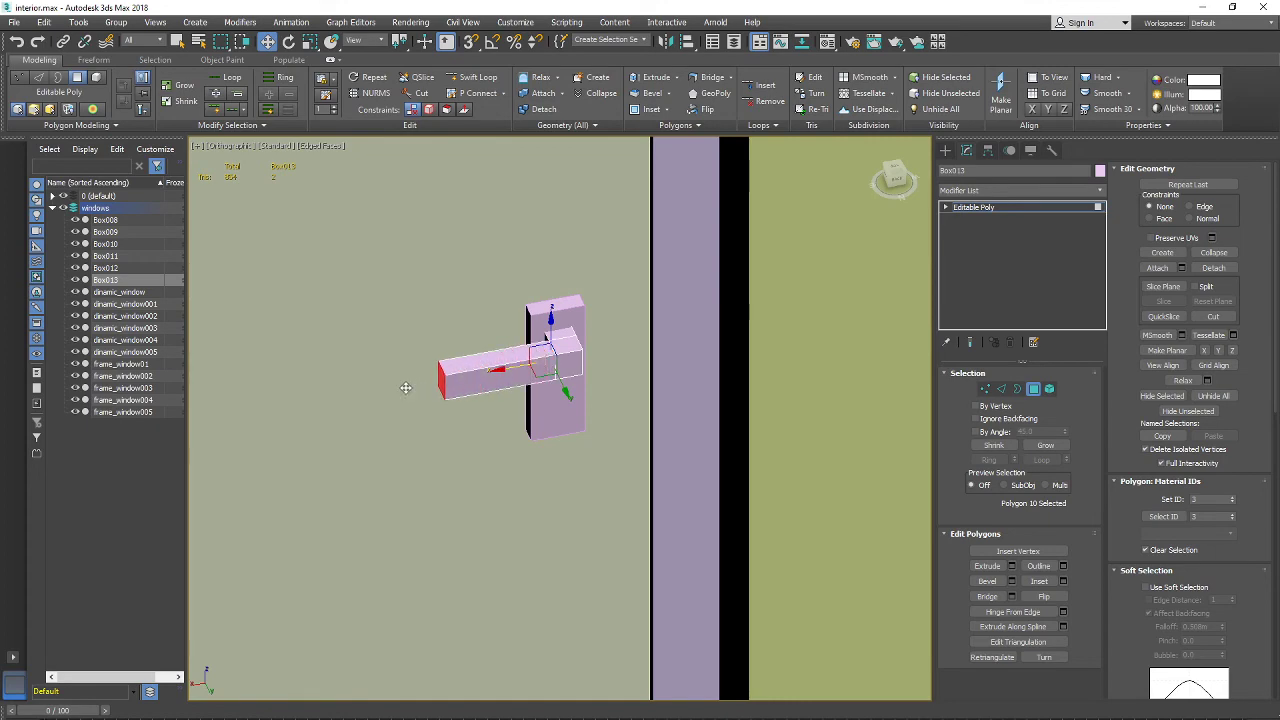
scroll(432, 388, down, 2)
alt+middle_drag(440, 388, 545, 405)
scroll(545, 405, down, 5)
scroll(550, 410, up, 1)
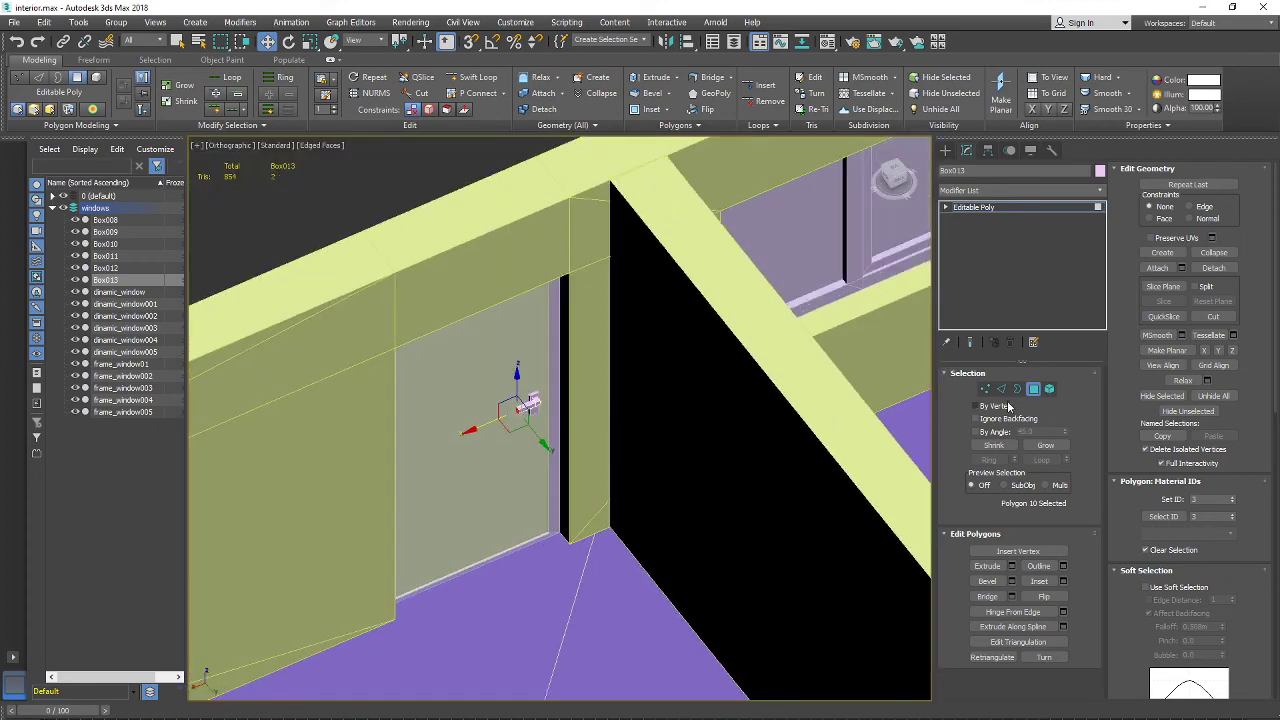
click(1035, 390)
Step: Turn off edged faces in the viewport and select the apartment walls around the finished door
scroll(585, 455, up, 3)
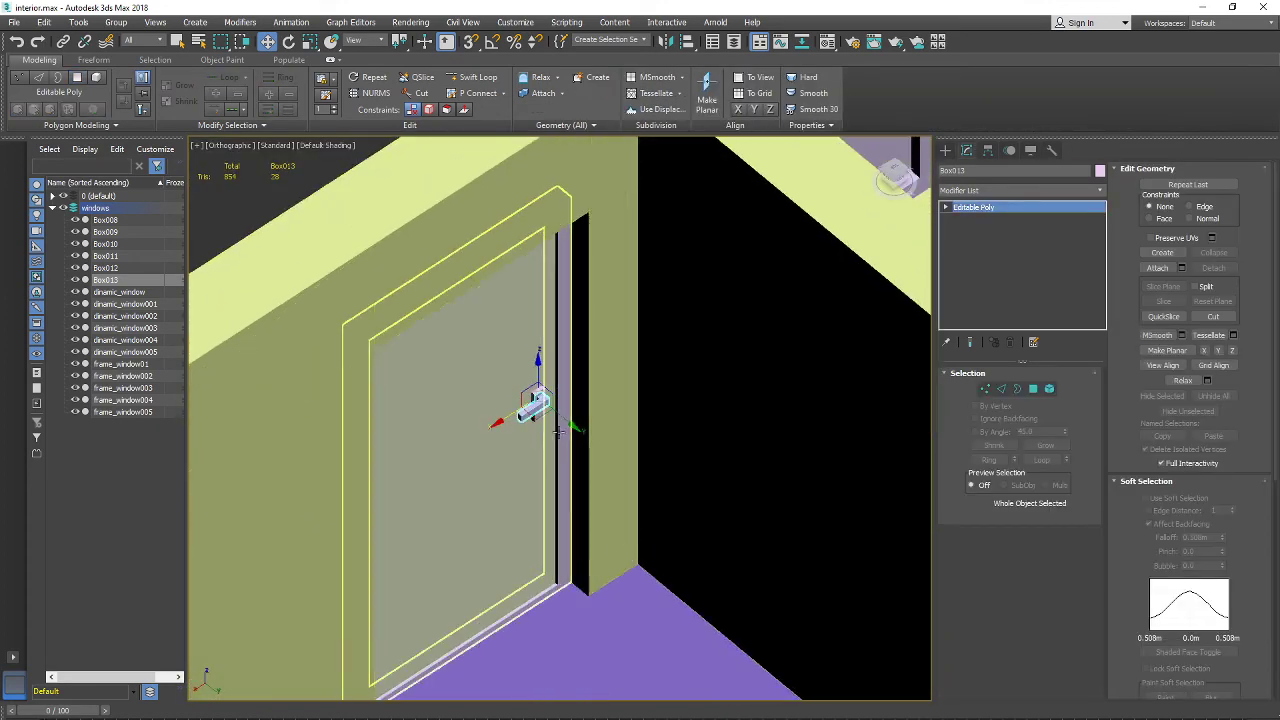
key(F4)
click(598, 454)
scroll(598, 454, down, 3)
alt+middle_drag(540, 450, 591, 446)
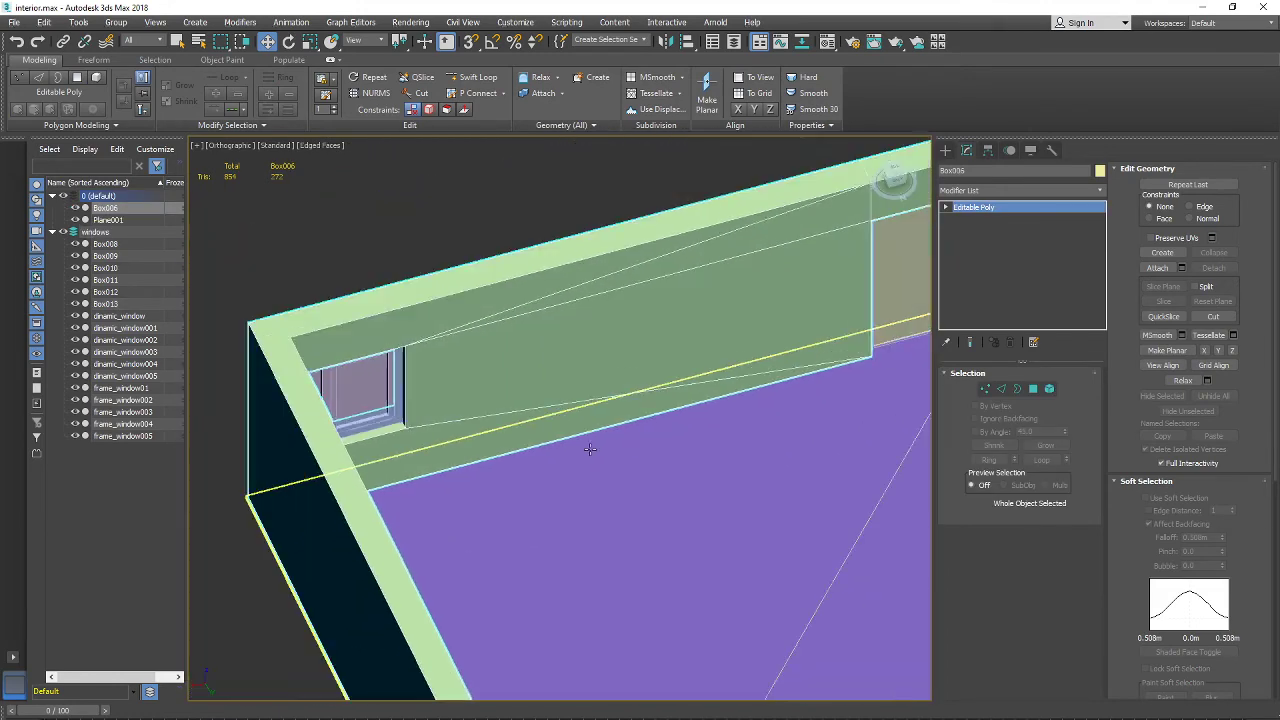
middle_drag(840, 386, 601, 444)
scroll(660, 358, up, 5)
middle_drag(723, 257, 638, 316)
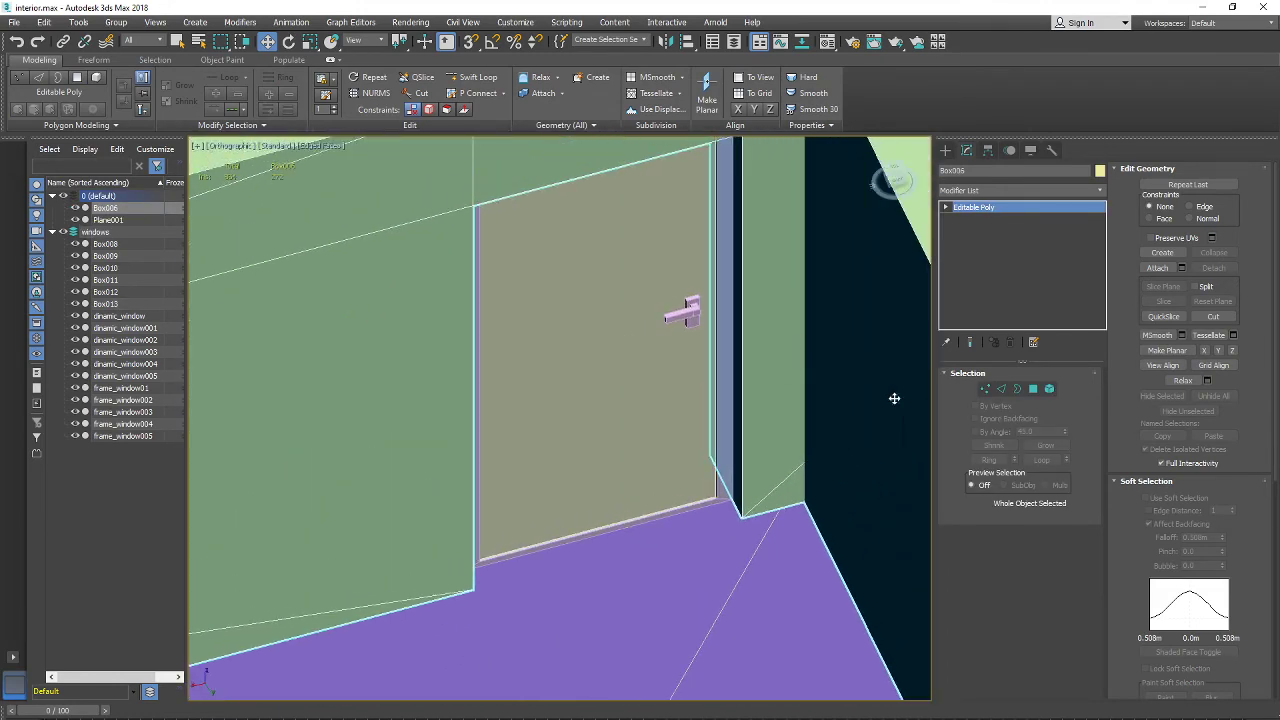
Step: Try attaching the handle plate and lever to the door panel
middle_drag(766, 353, 740, 408)
scroll(740, 408, up, 2)
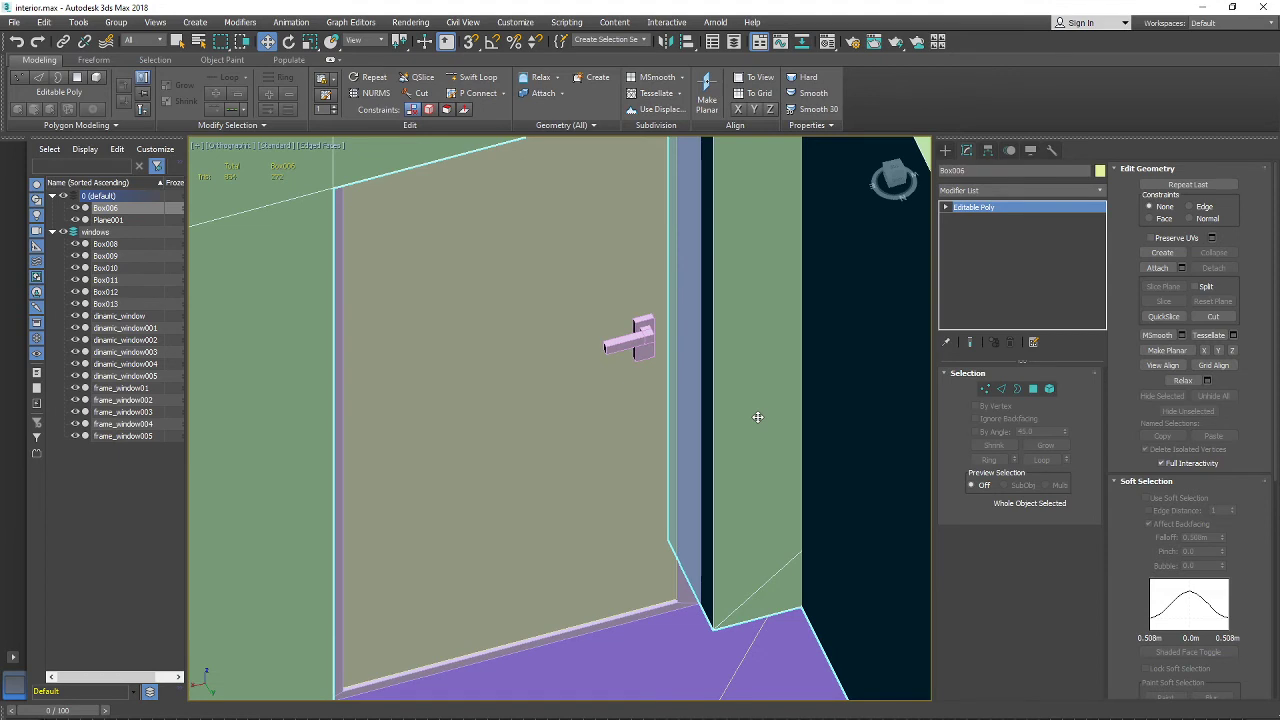
scroll(758, 417, down, 4)
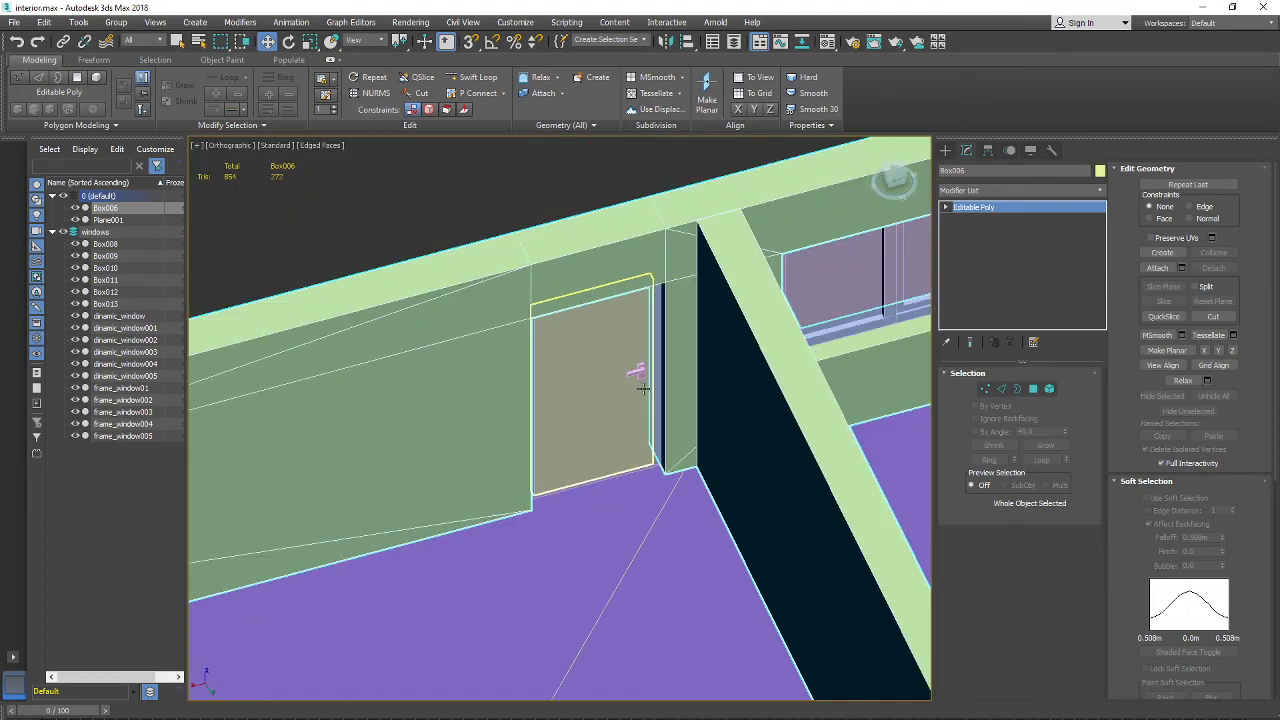
click(618, 410)
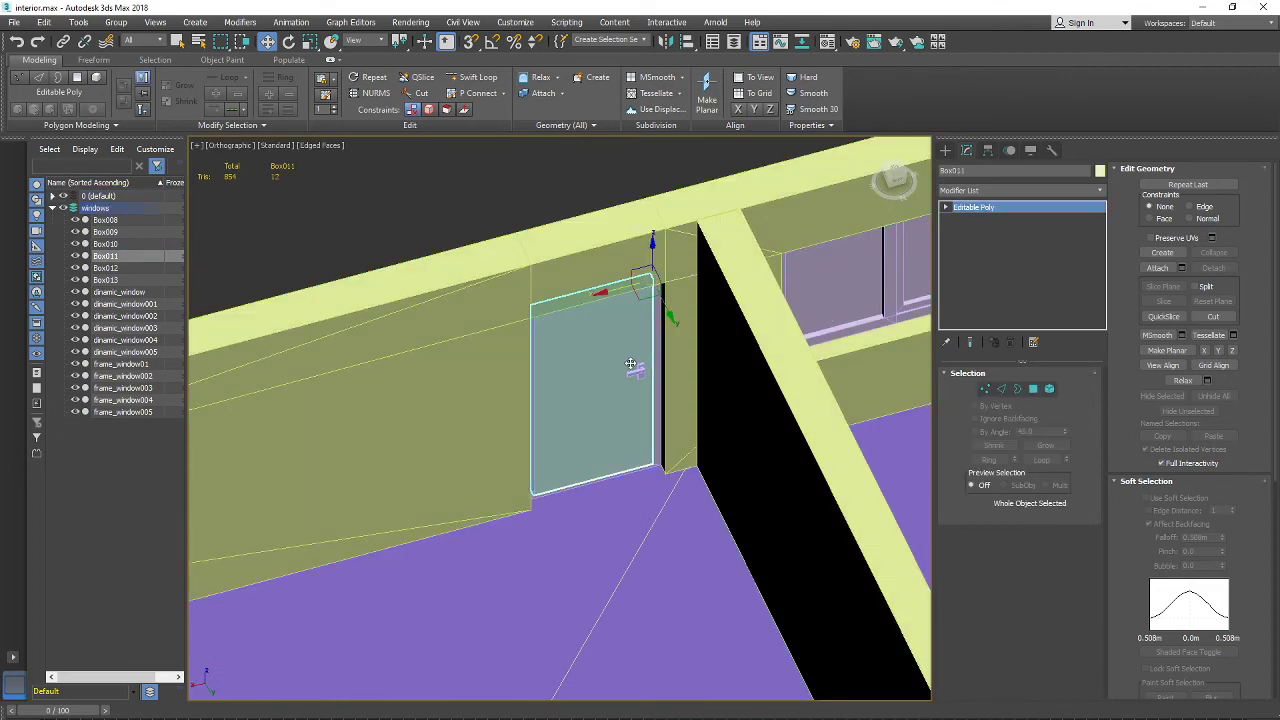
scroll(632, 362, up, 3)
alt+middle_drag(668, 180, 716, 234)
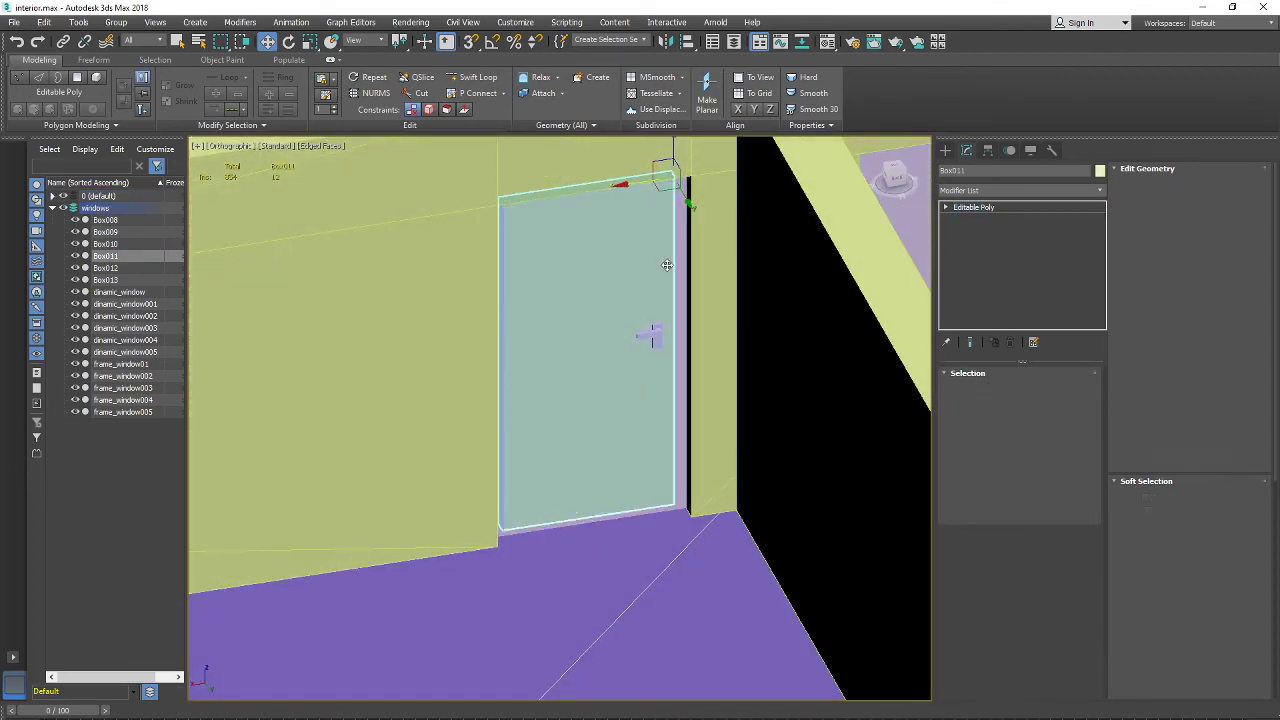
click(1157, 270)
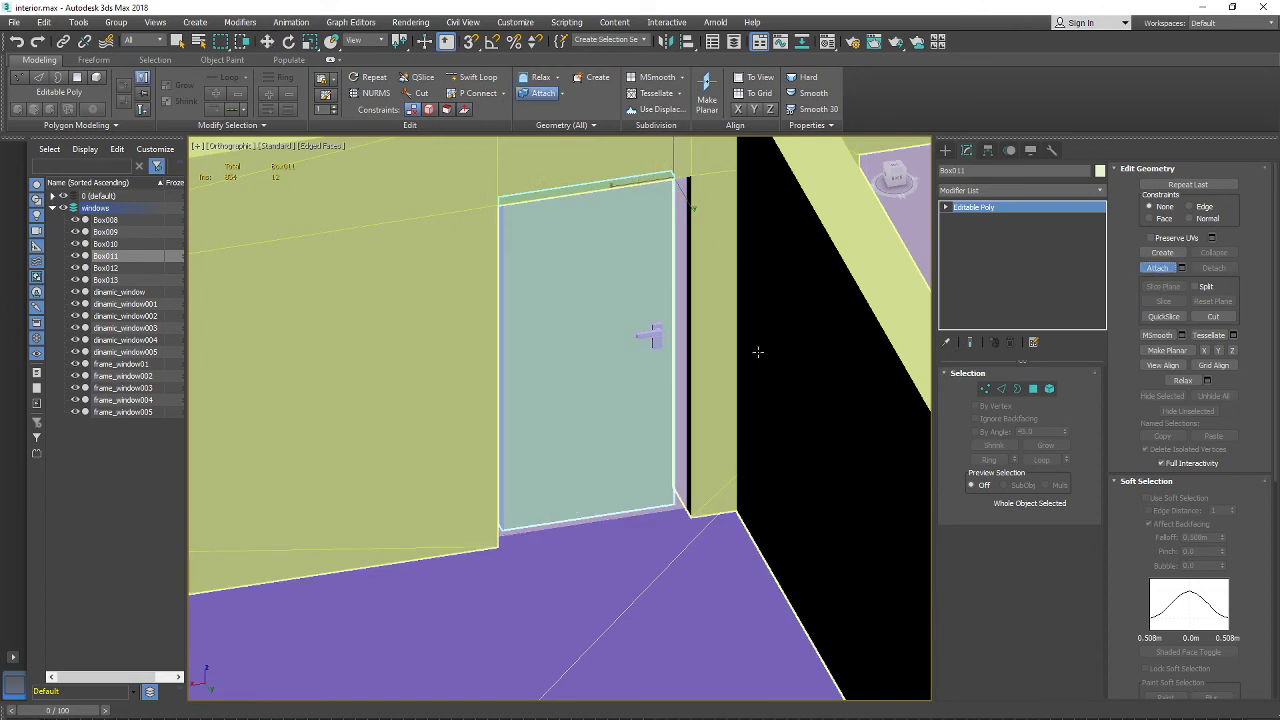
click(650, 337)
click(651, 334)
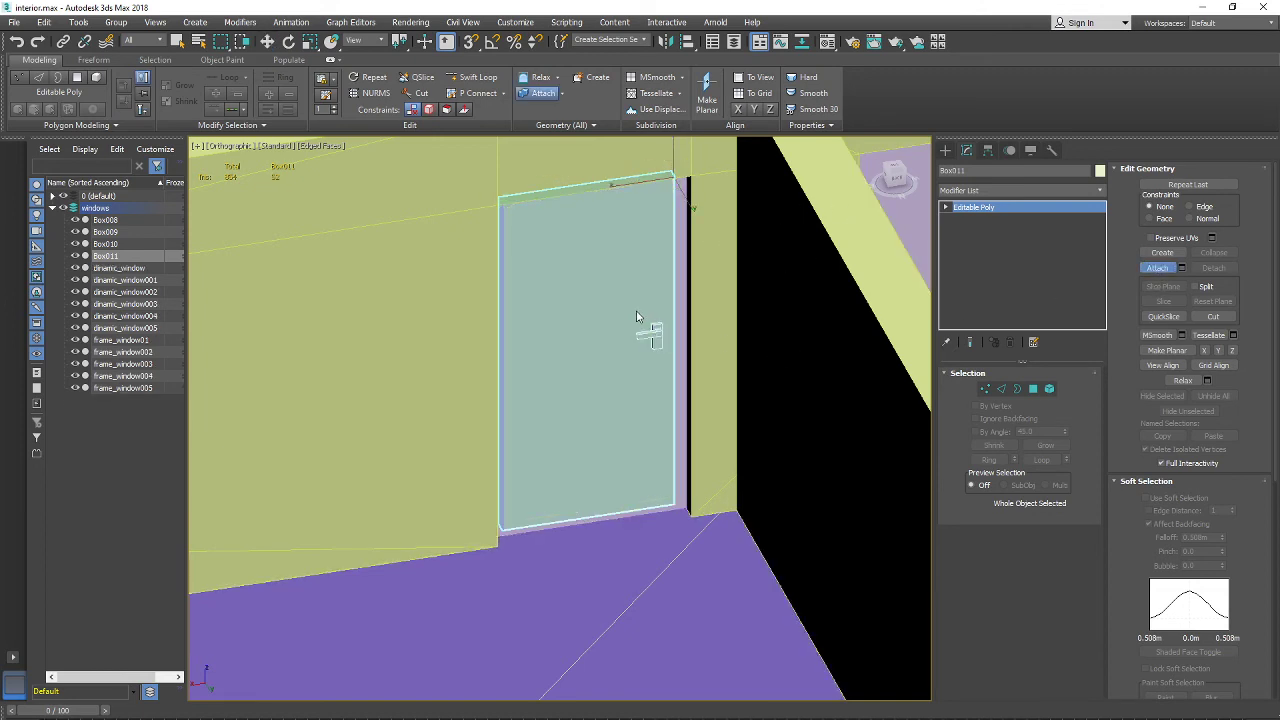
Step: Try rotating the door panel with its attached handle about the corner pivot, then leave sub-object editing
click(289, 42)
drag(627, 212, 623, 257)
drag(623, 257, 614, 262)
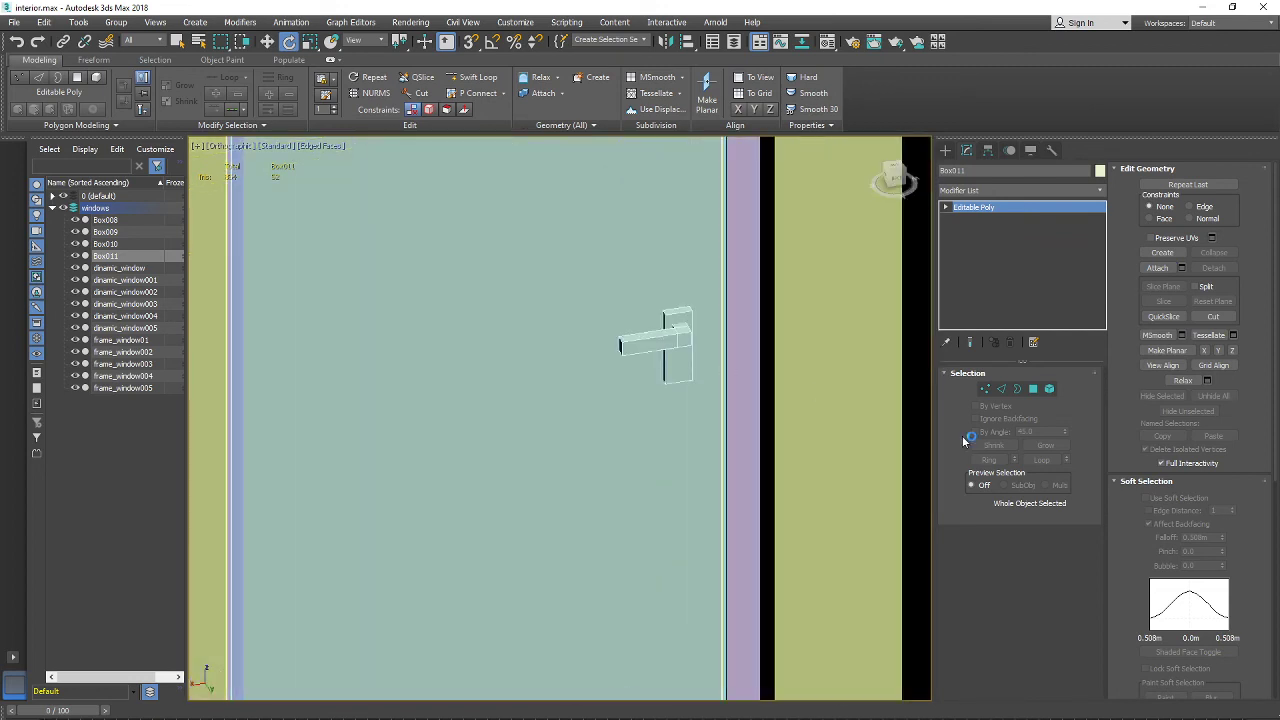
click(1049, 389)
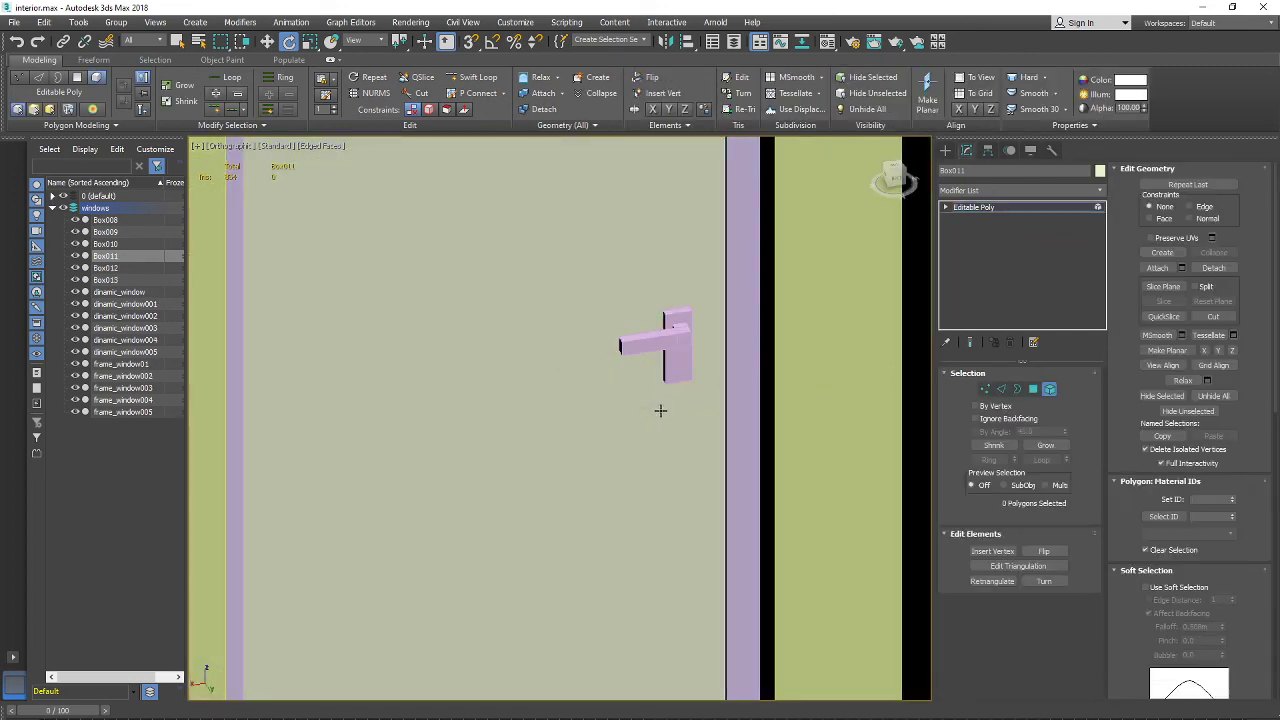
alt+middle_drag(660, 409, 690, 385)
click(1033, 389)
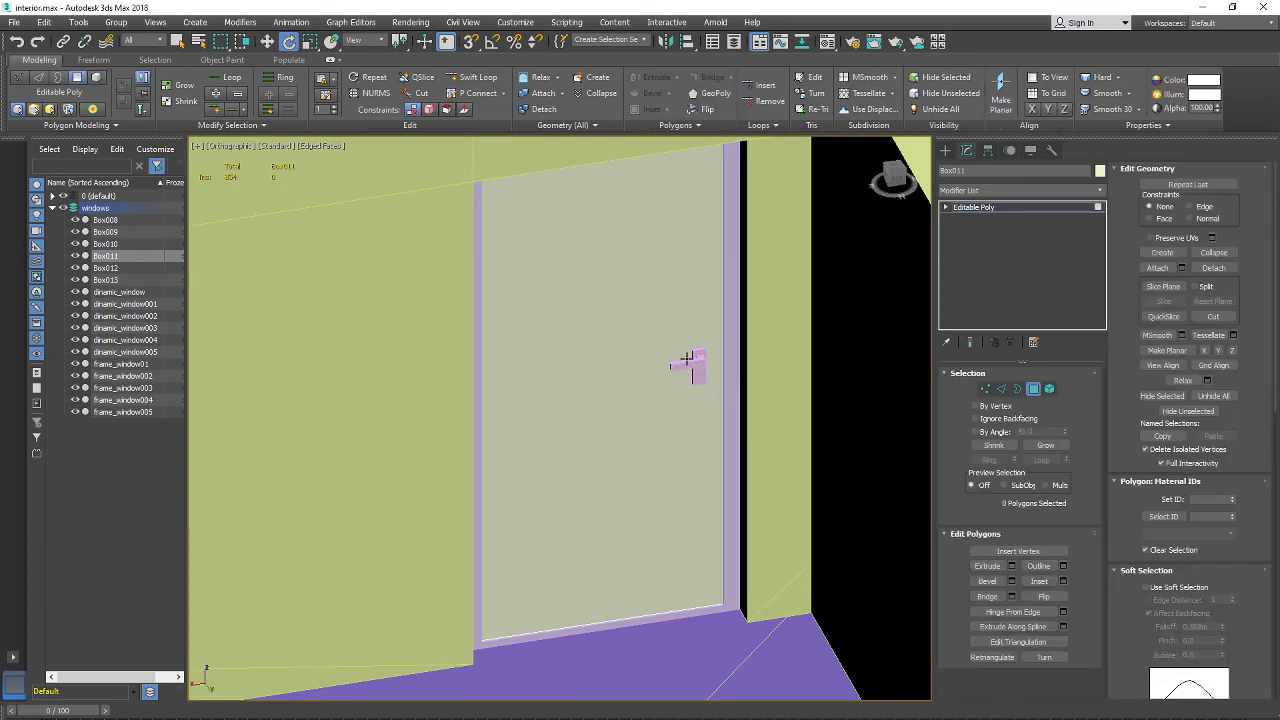
click(688, 368)
click(1033, 389)
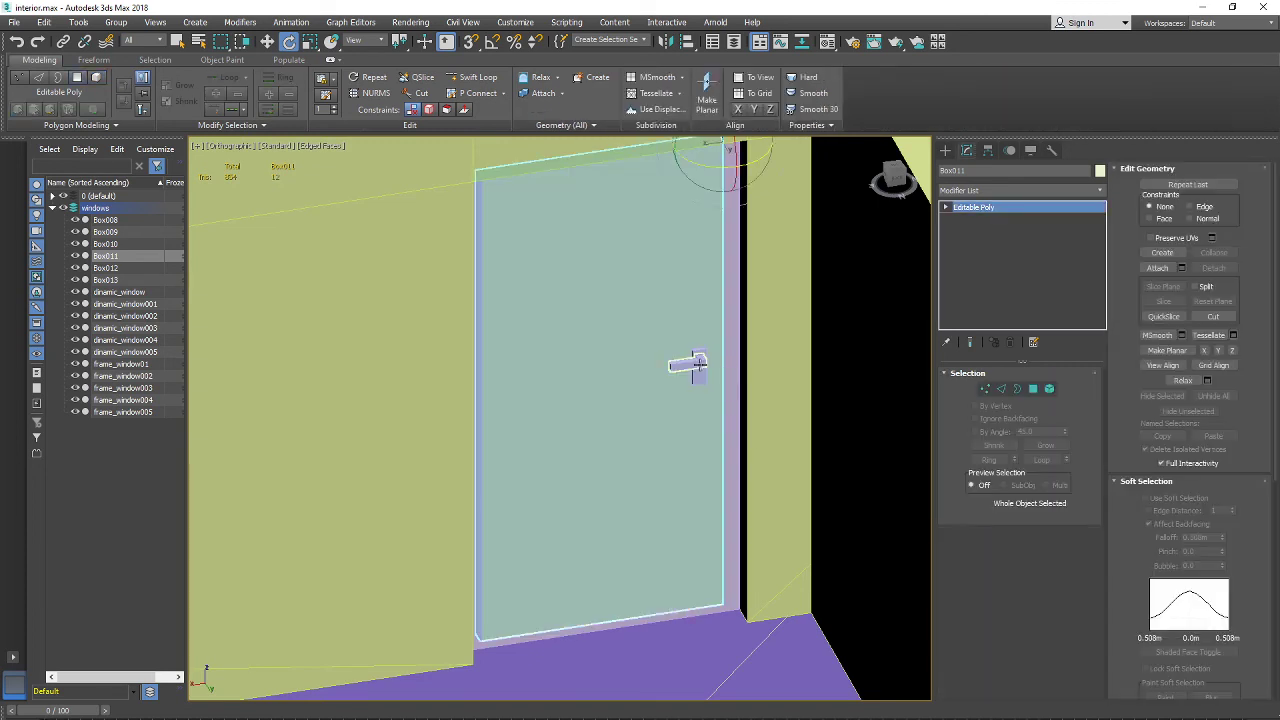
Step: Mirror the handle lever across the X axis with no clone
click(690, 368)
scroll(706, 372, up, 4)
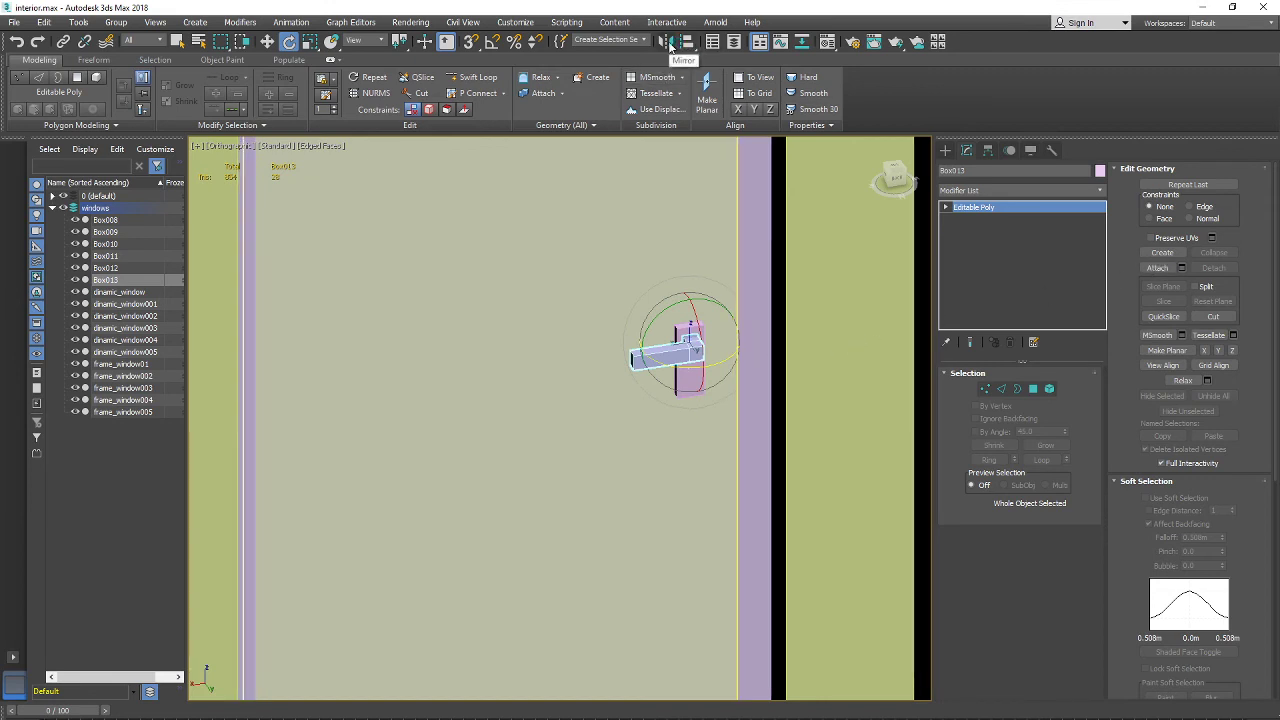
click(668, 45)
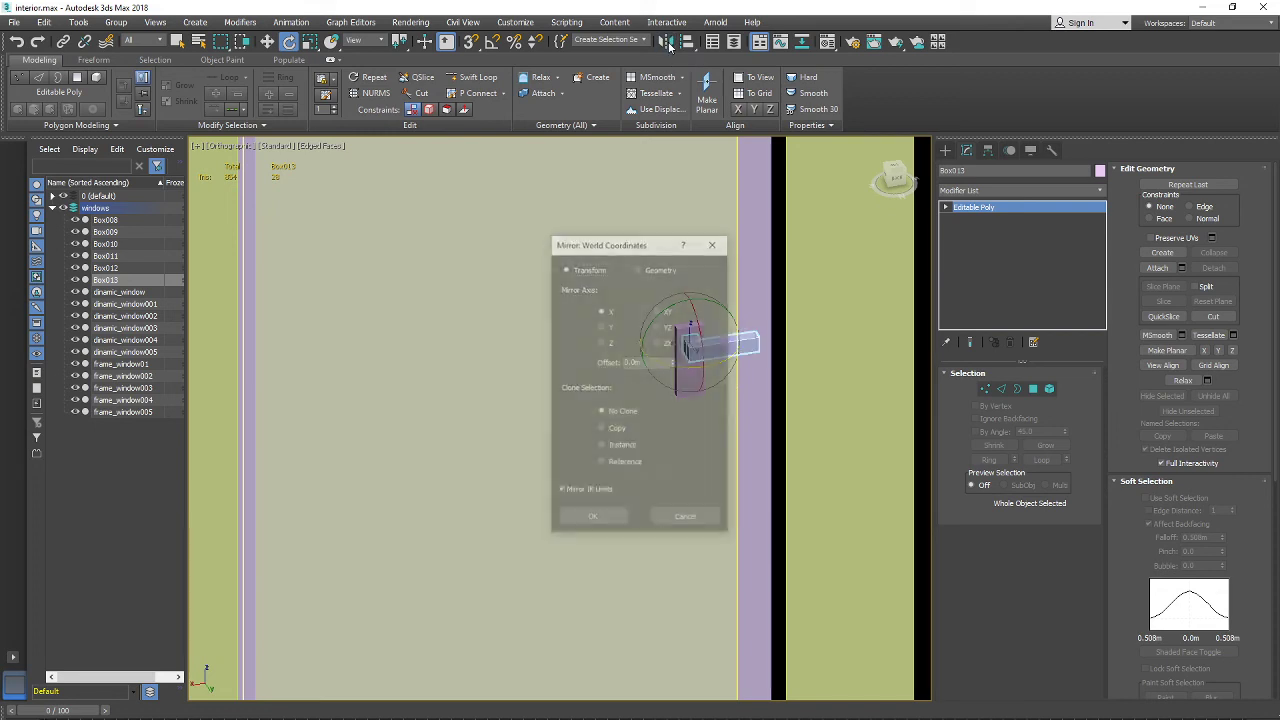
click(616, 518)
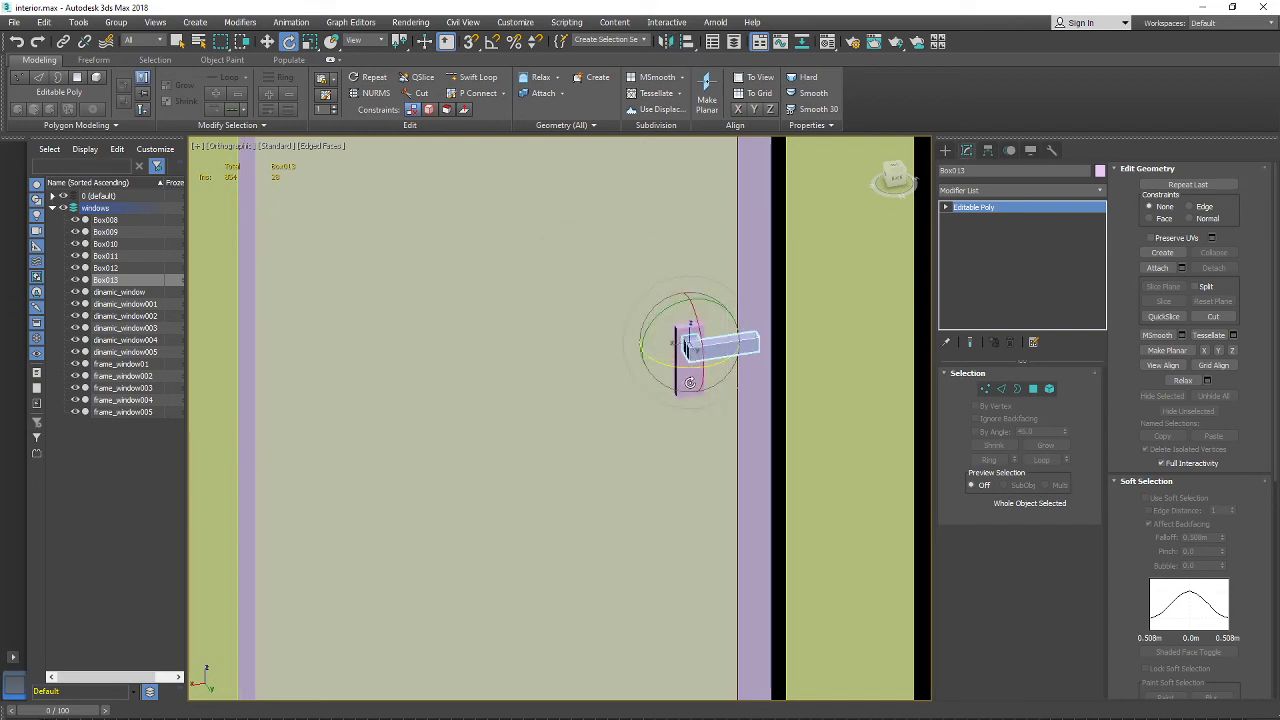
Step: Move the handle plate and lever together along the X axis to the opposite side edge of the door panel
ctrl+click(689, 383)
click(267, 45)
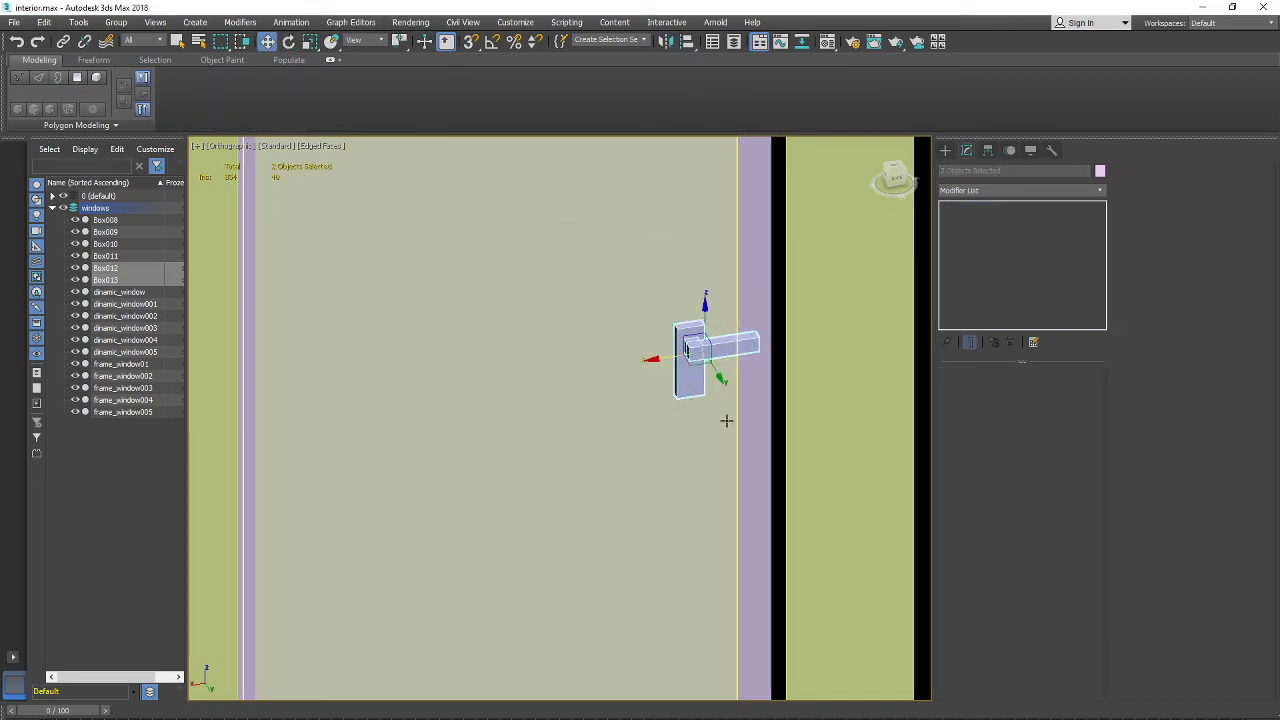
drag(661, 357, 217, 359)
key(ctrl+z)
key(s)
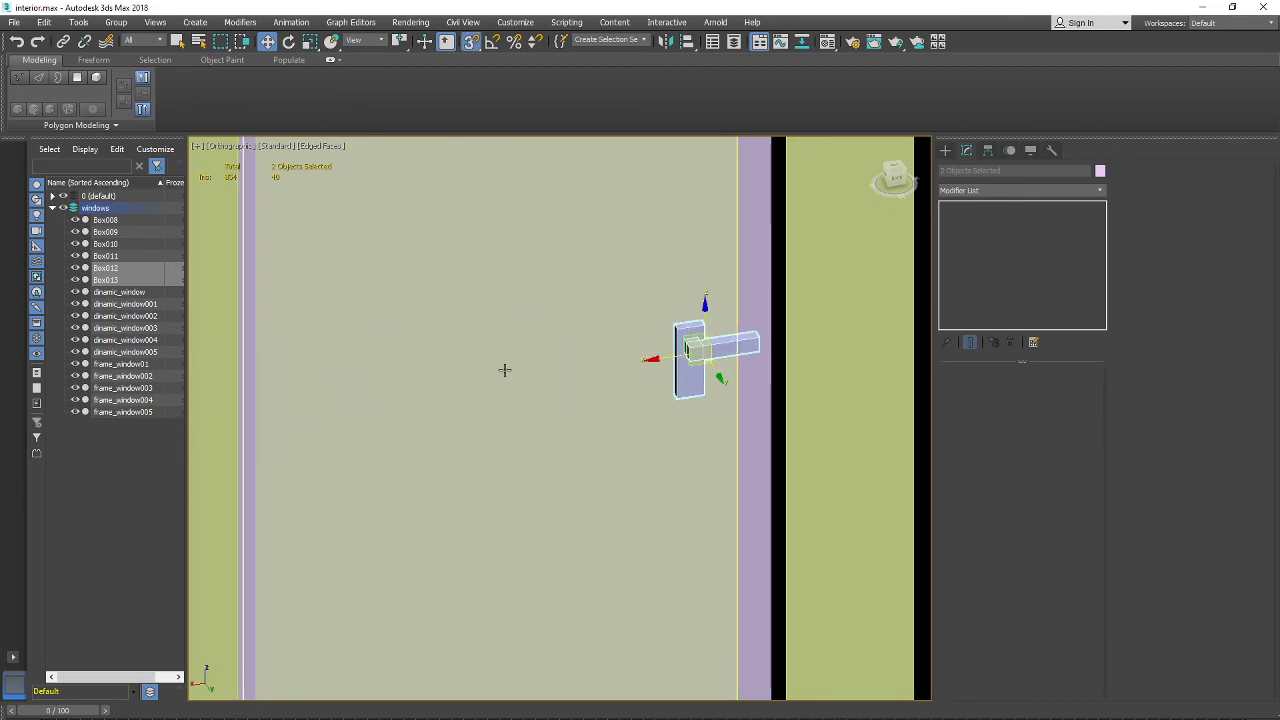
drag(655, 367, 262, 425)
alt+middle_drag(262, 425, 285, 393)
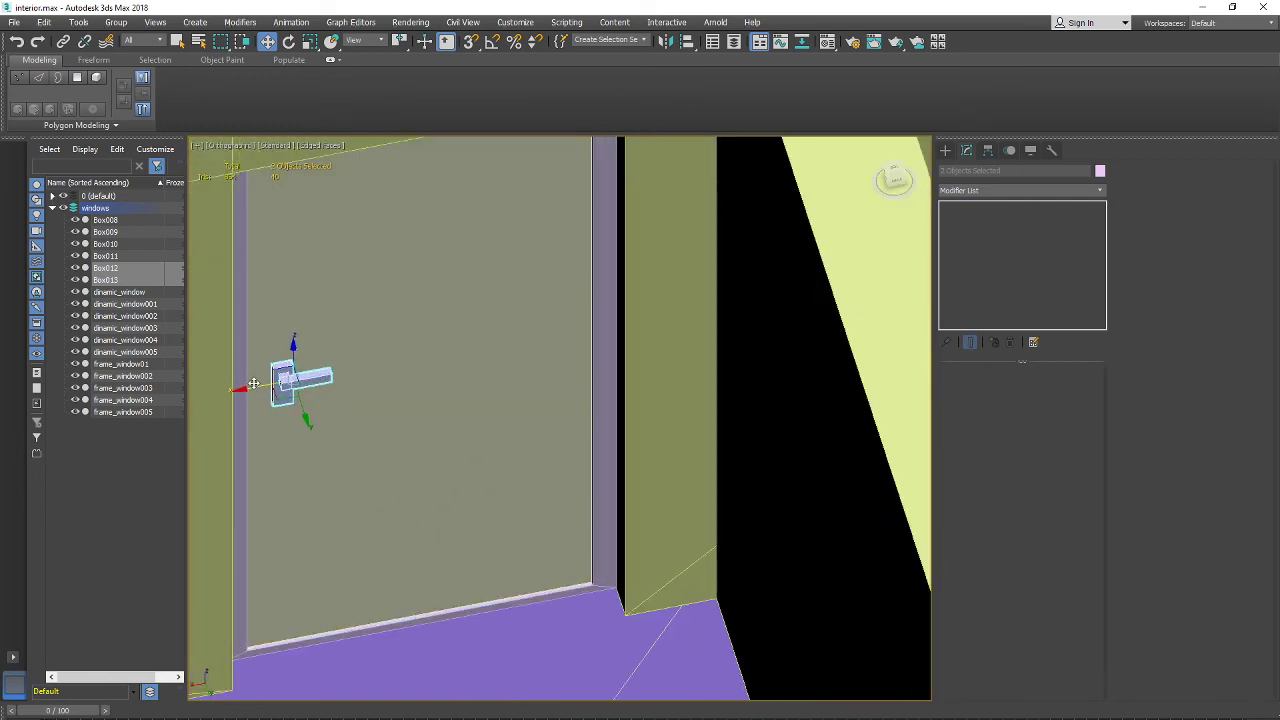
Step: Attach the relocated handle plate and lever to the door panel
click(278, 418)
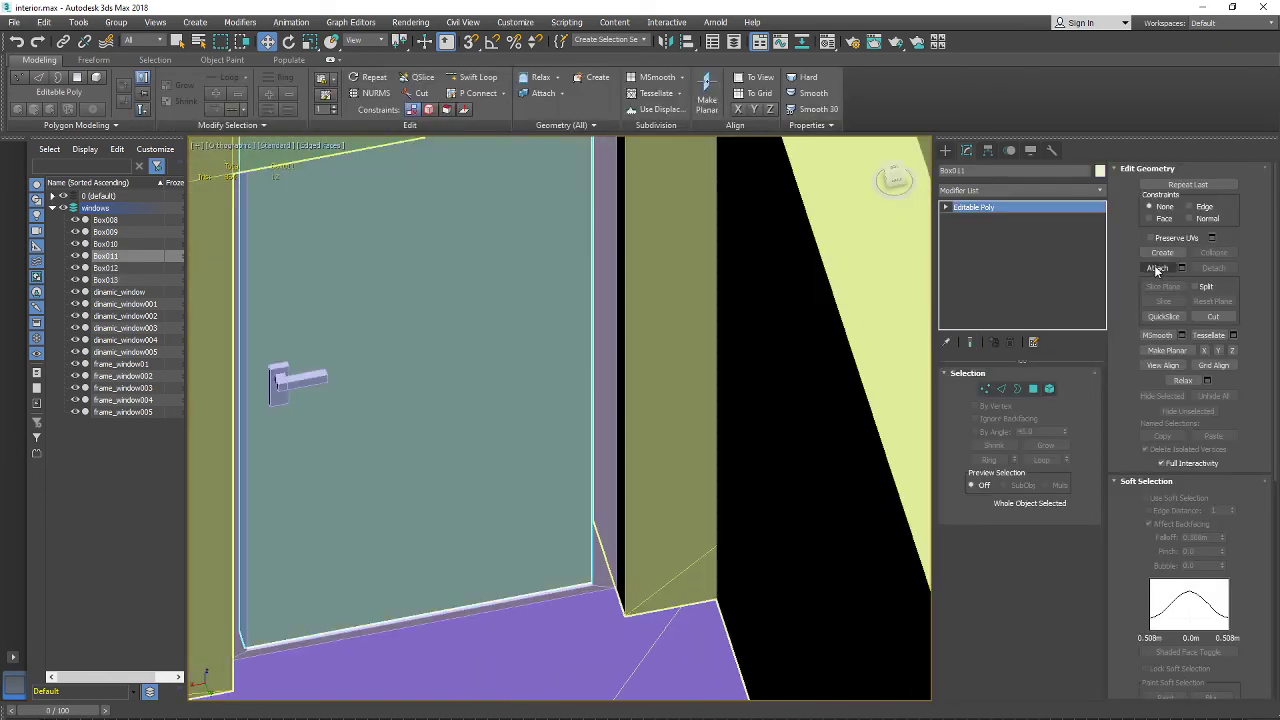
click(1157, 268)
click(280, 385)
click(300, 388)
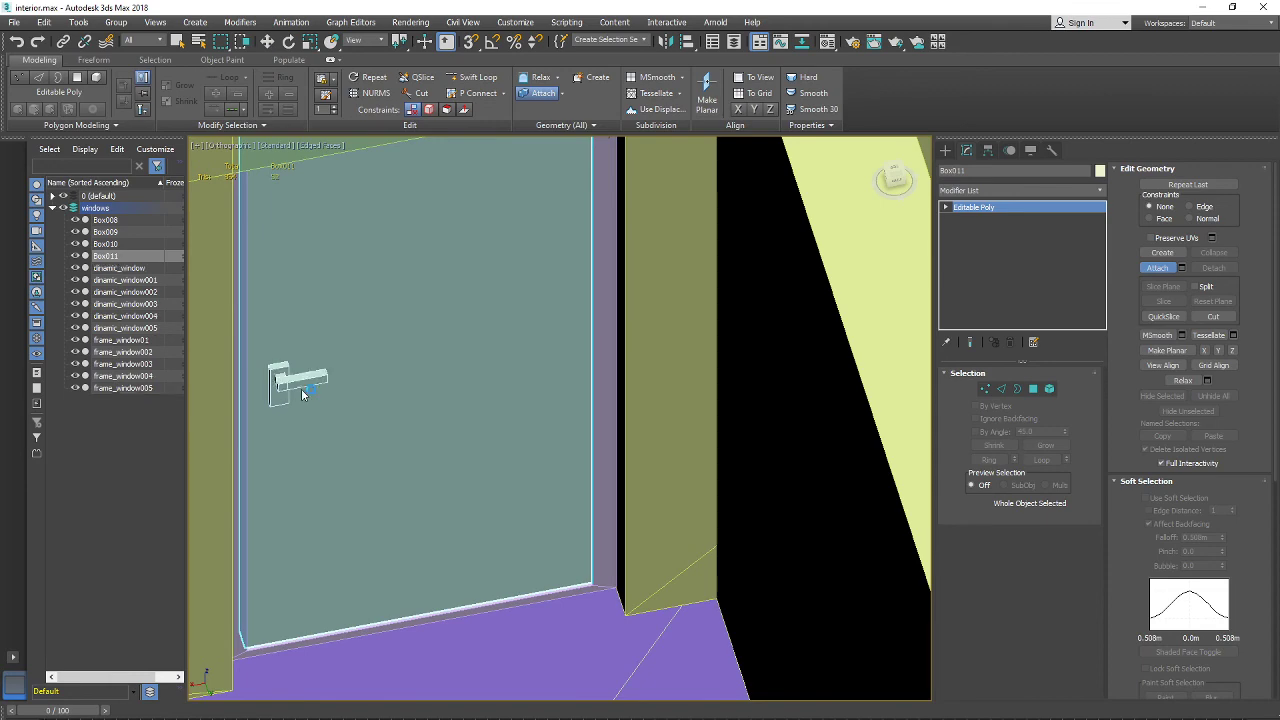
scroll(303, 393, down, 3)
alt+middle_drag(303, 393, 374, 474)
scroll(374, 474, up, 2)
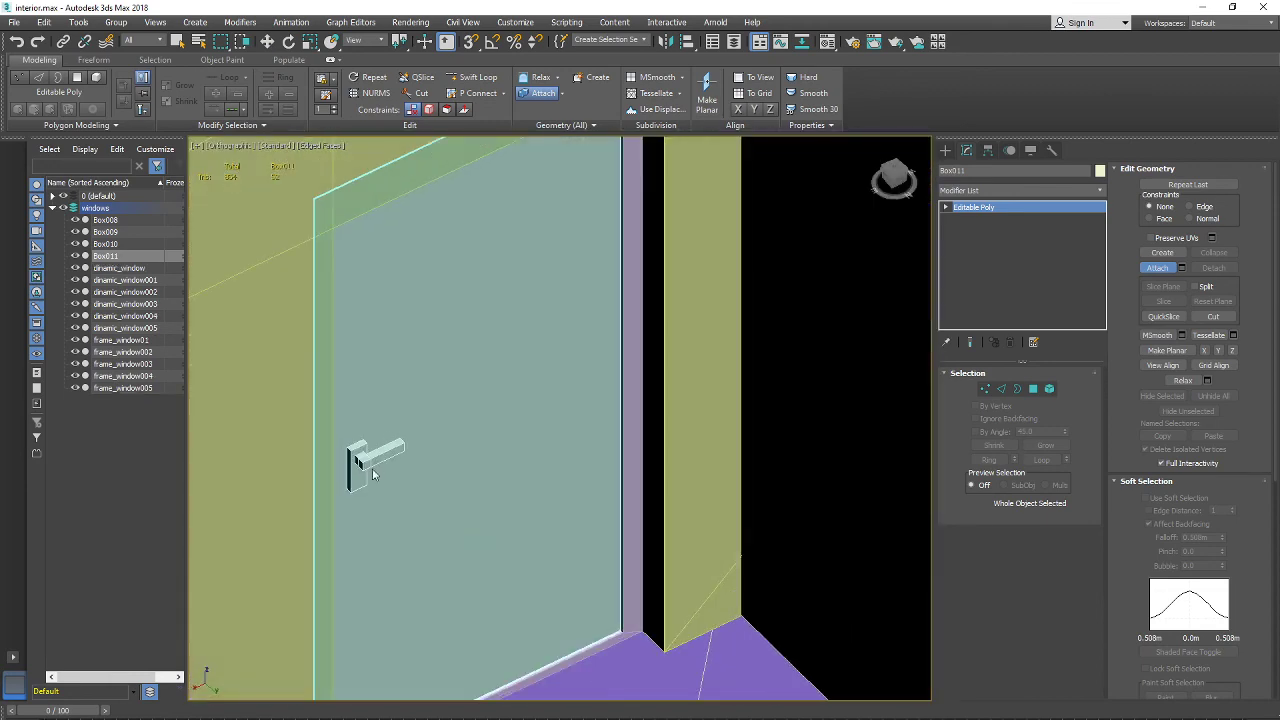
scroll(640, 340, down, 4)
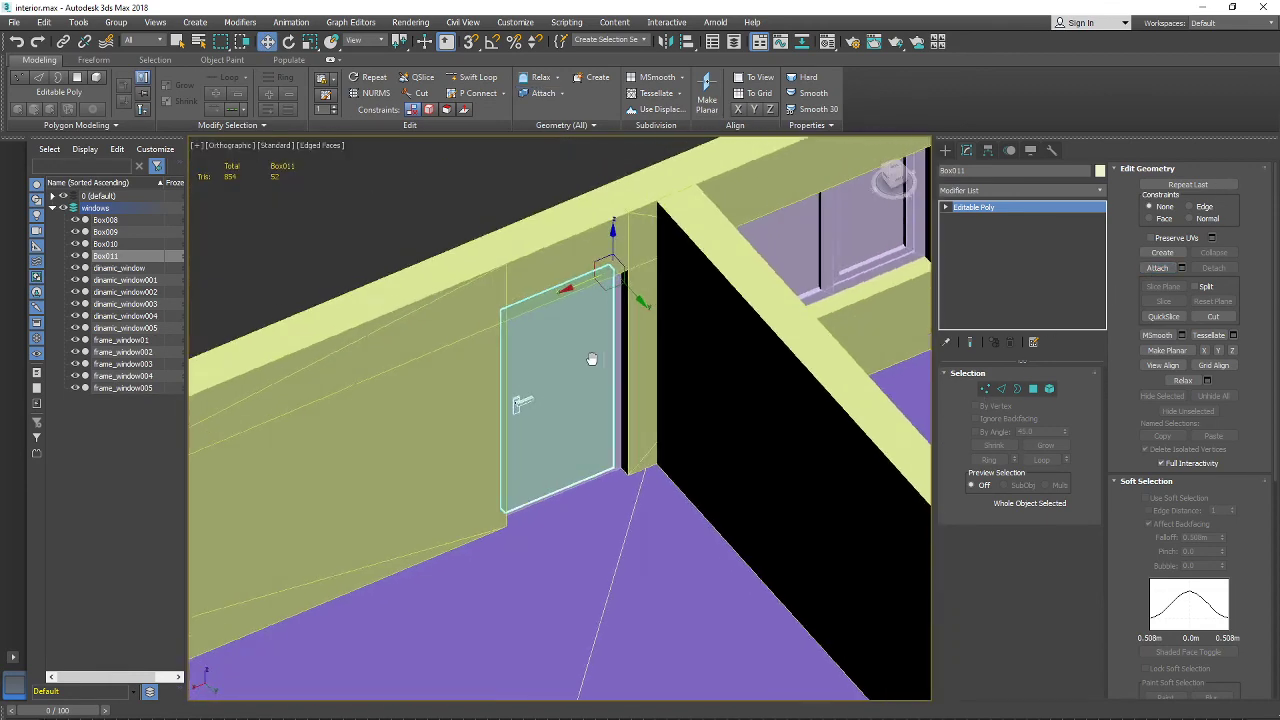
Step: Try swinging the door panel about its vertical axis and undo the rotation
key(e)
scroll(692, 340, up, 3)
middle_drag(692, 340, 605, 350)
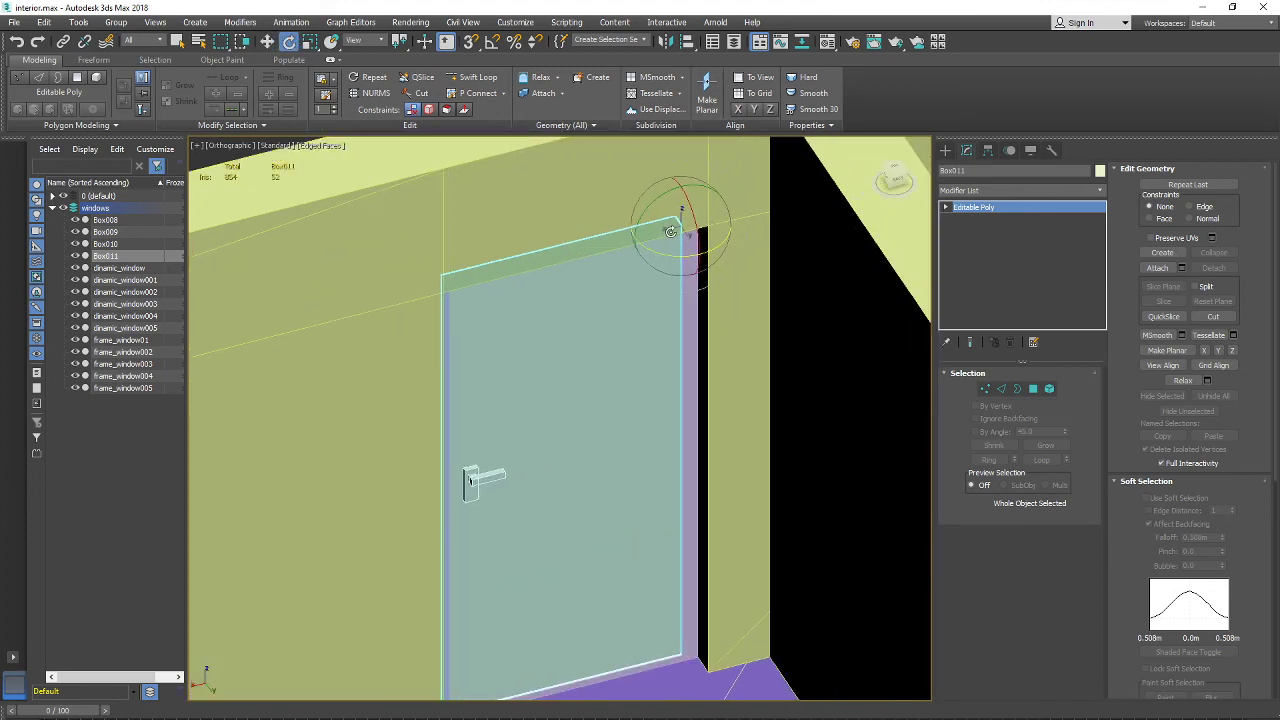
drag(659, 252, 614, 343)
key(ctrl+z)
Step: Undo attaching the relocated handle plate and lever to the door panel
alt+middle_drag(548, 470, 500, 485)
scroll(490, 486, up, 2)
middle_drag(472, 488, 455, 357)
scroll(533, 474, up, 2)
key(ctrl+z)
key(ctrl+z)
Step: Scale the handle plate's thickness along the Y axis and reposition it along Y so it protrudes from both faces of the door panel
scroll(606, 503, up, 2)
click(573, 509)
click(311, 41)
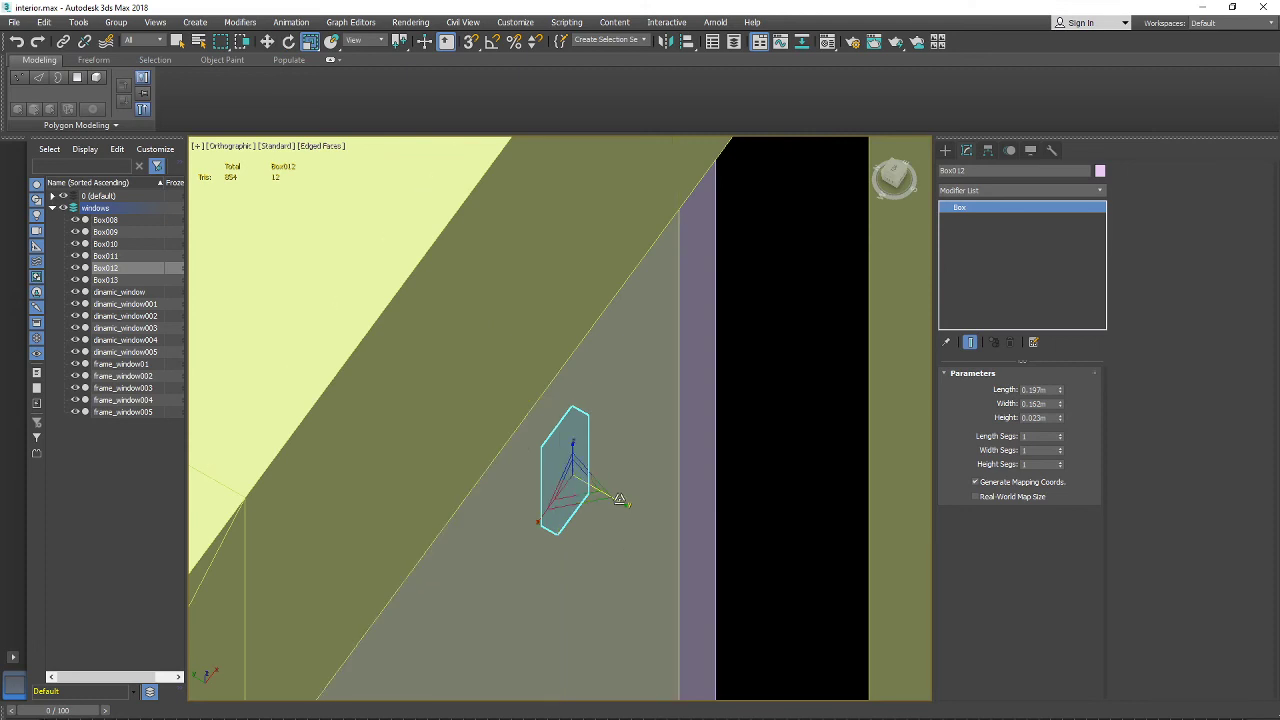
drag(644, 512, 703, 538)
click(268, 42)
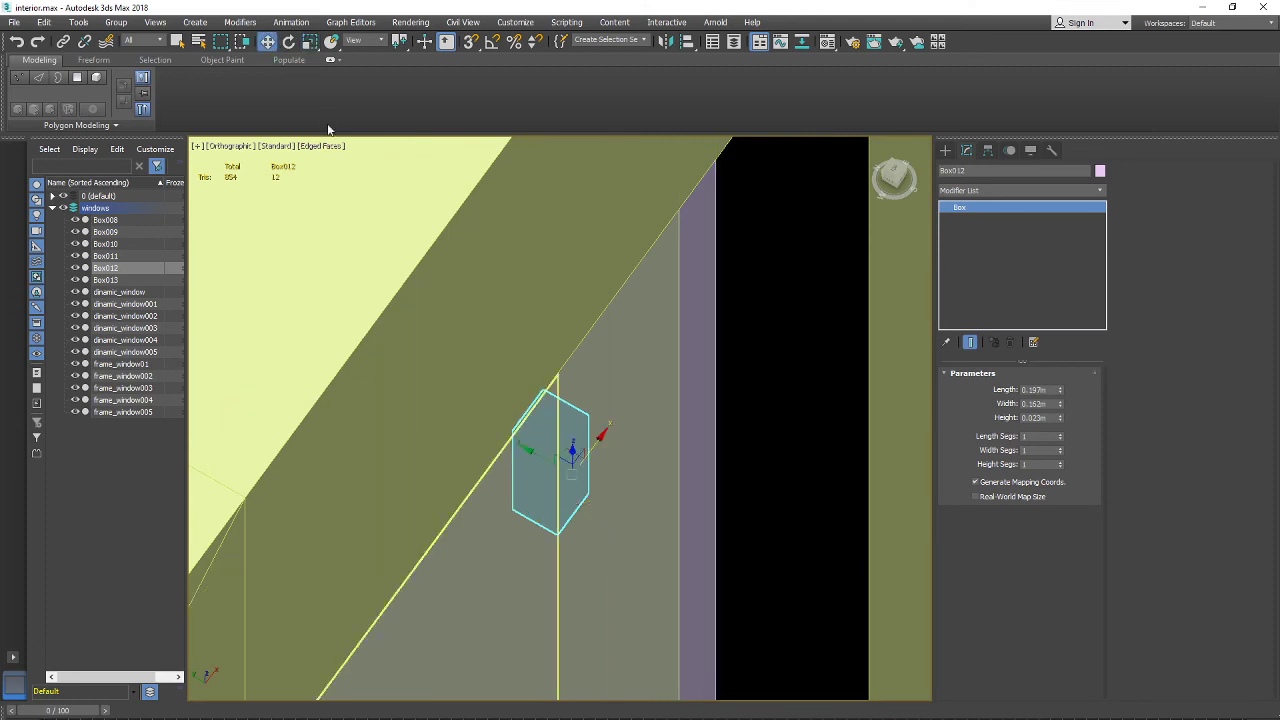
drag(548, 462, 618, 510)
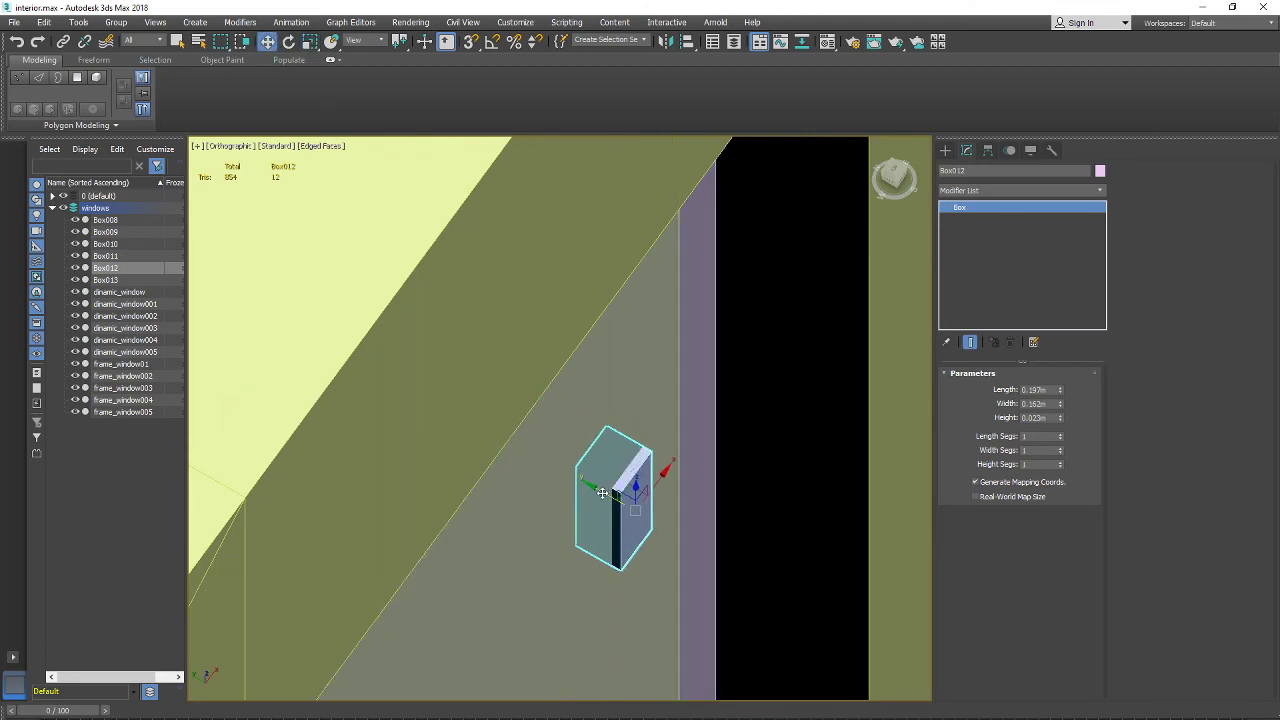
alt+middle_drag(618, 510, 411, 146)
click(312, 43)
alt+middle_drag(676, 514, 600, 518)
drag(571, 509, 545, 514)
click(268, 43)
Step: Move the handle lever along the Y axis toward the plate
alt+middle_drag(518, 300, 552, 386)
scroll(552, 386, up, 2)
click(540, 586)
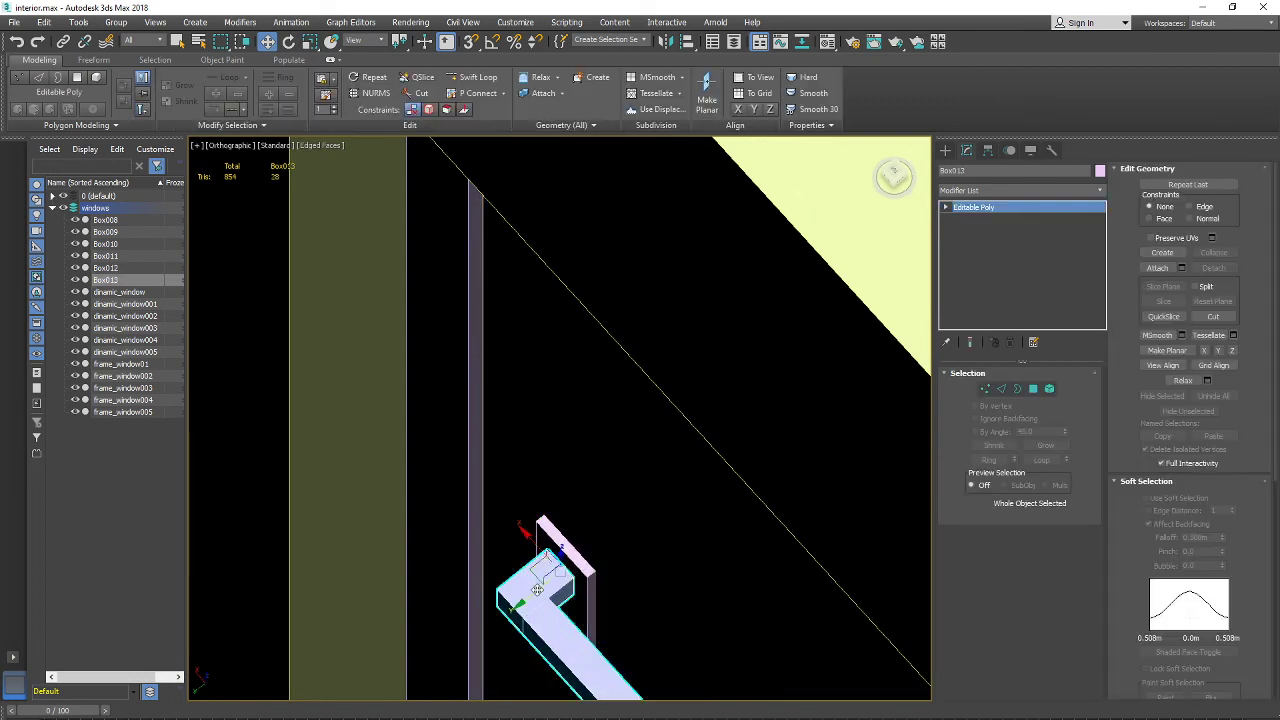
drag(537, 590, 551, 584)
Step: Mirror the handle lever across the Y axis as a copy
alt+middle_drag(583, 494, 319, 427)
scroll(319, 427, down, 2)
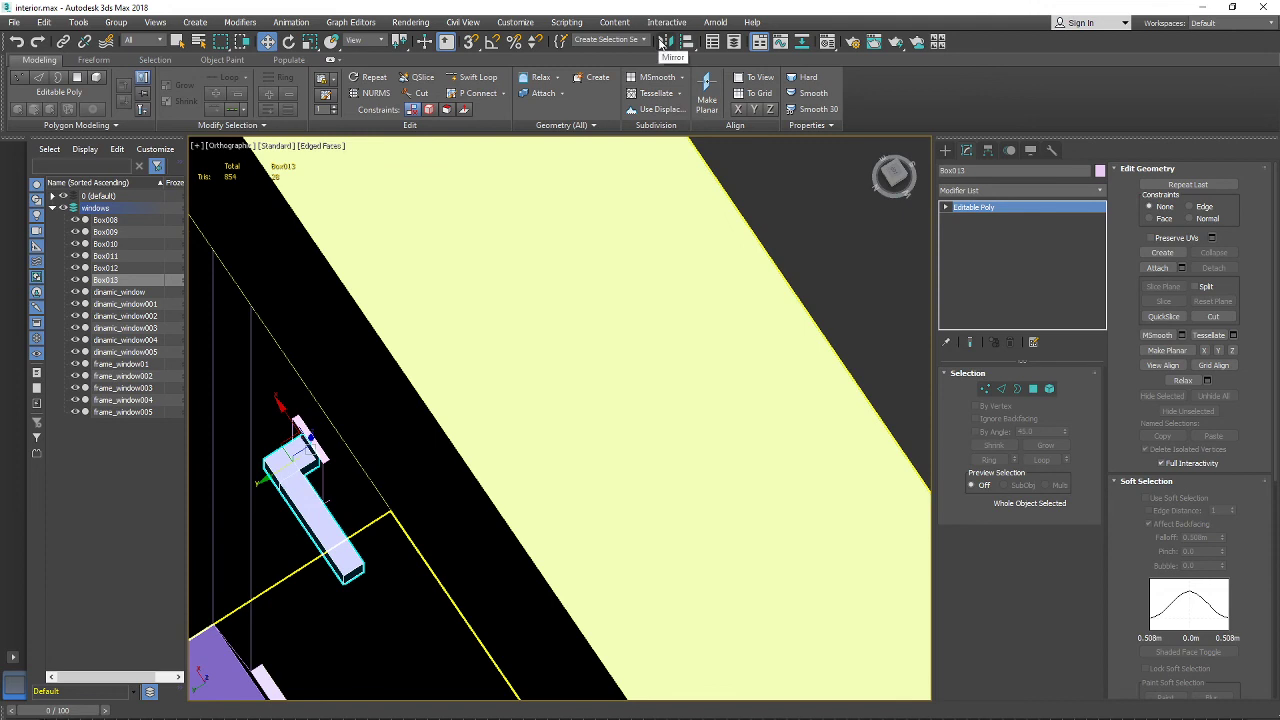
click(661, 42)
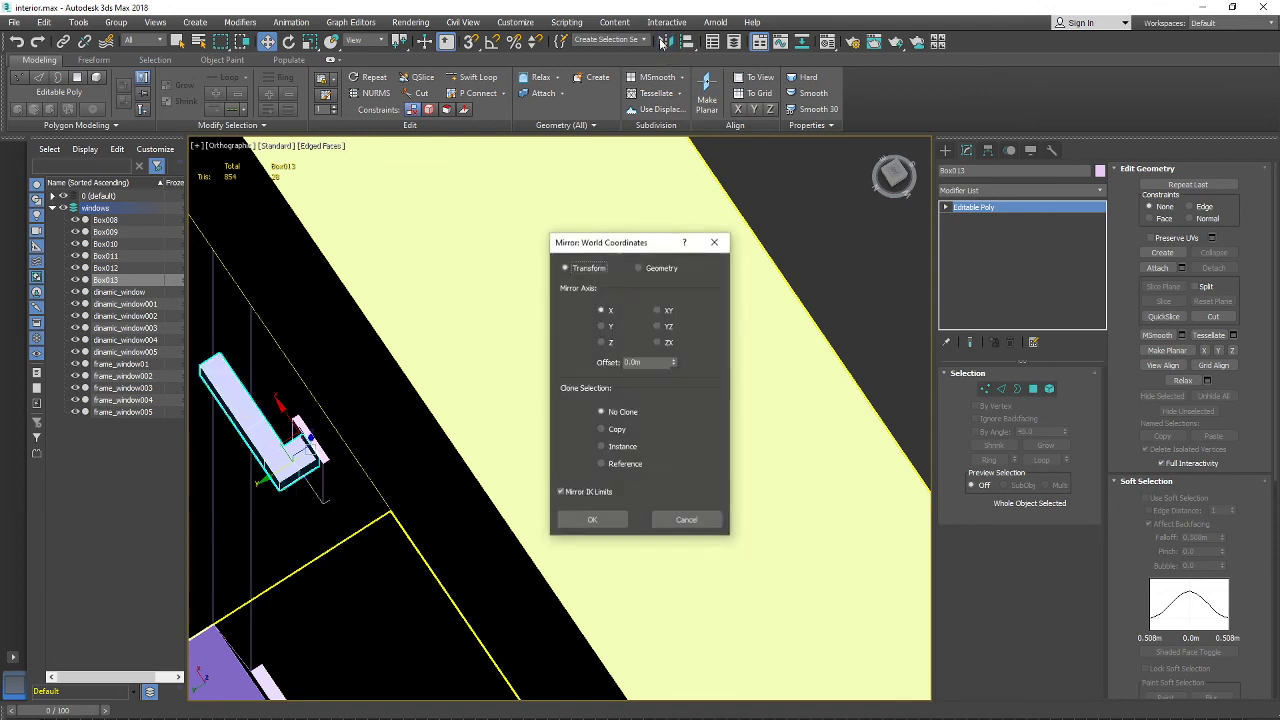
click(612, 430)
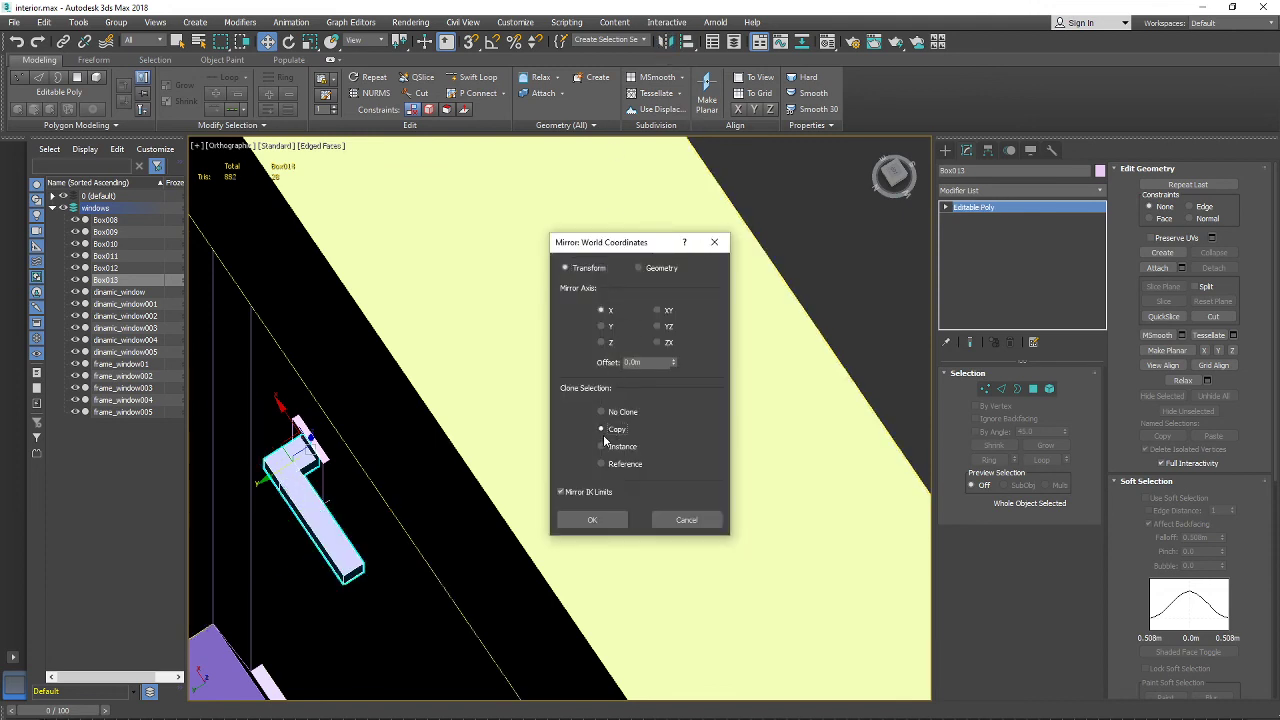
click(602, 326)
click(598, 518)
Step: Move the mirrored lever copy along the Y axis to the other face of the door panel
alt+middle_drag(412, 472, 459, 490)
drag(316, 493, 347, 475)
alt+middle_drag(408, 468, 298, 440)
alt+middle_drag(408, 395, 636, 431)
scroll(530, 440, up, 2)
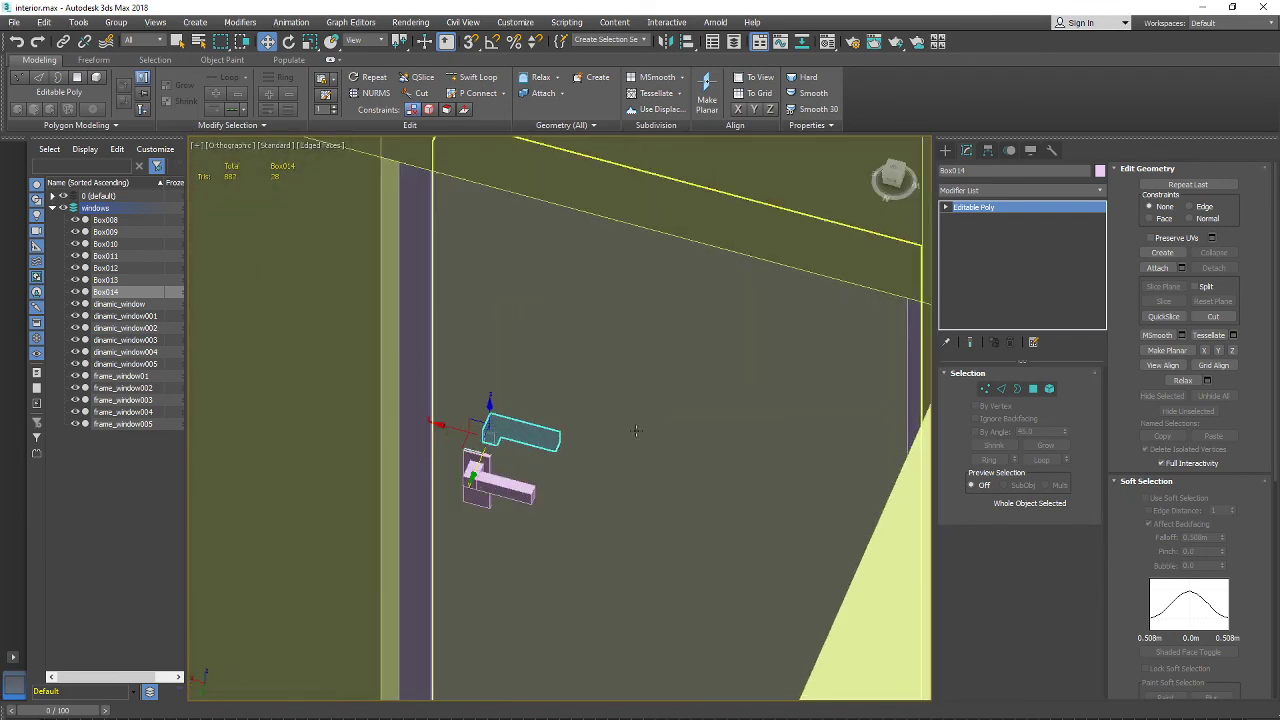
Step: Attach both handle levers and the plate to the door panel, and end the Attach mode
click(636, 431)
click(1172, 269)
click(529, 489)
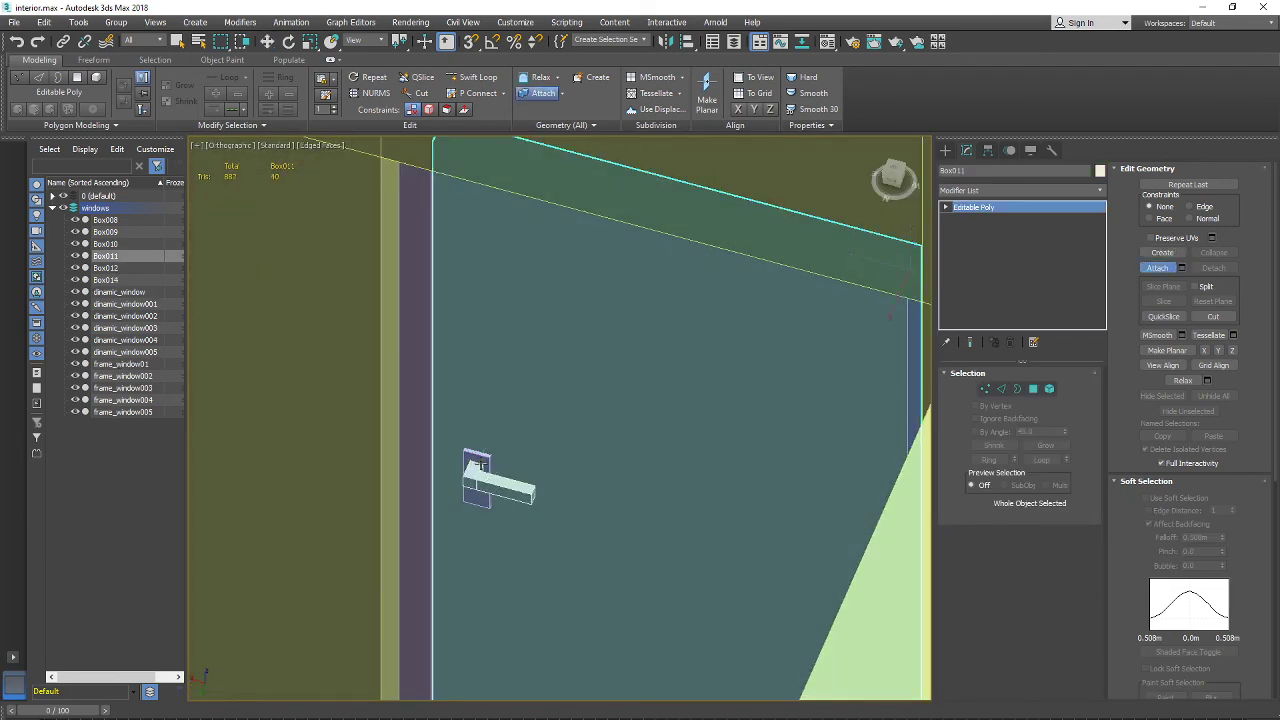
click(480, 463)
alt+middle_drag(700, 472, 567, 464)
click(874, 488)
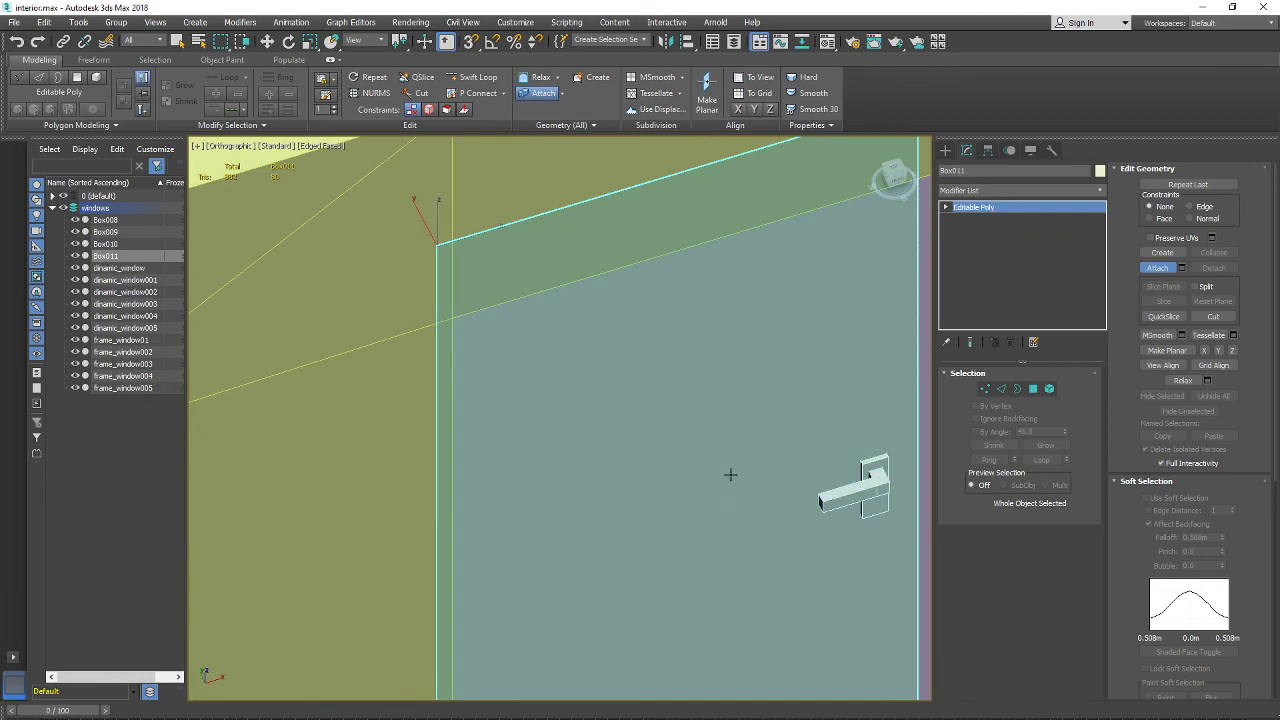
scroll(731, 474, down, 3)
alt+middle_drag(731, 474, 845, 395)
scroll(725, 464, down, 2)
scroll(860, 380, up, 3)
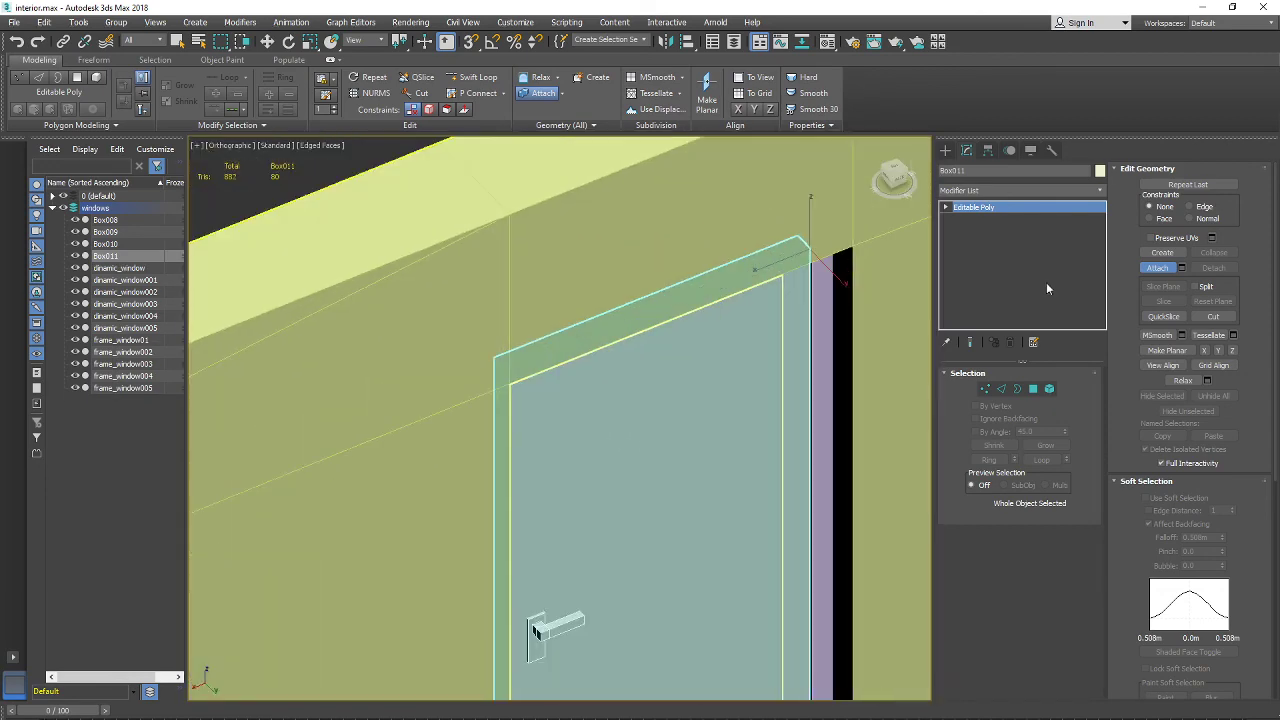
click(1155, 268)
Step: Test-rotate the completed door with its double-sided handle about the vertical axis, and undo the rotation
scroll(620, 480, down, 3)
middle_drag(620, 480, 646, 357)
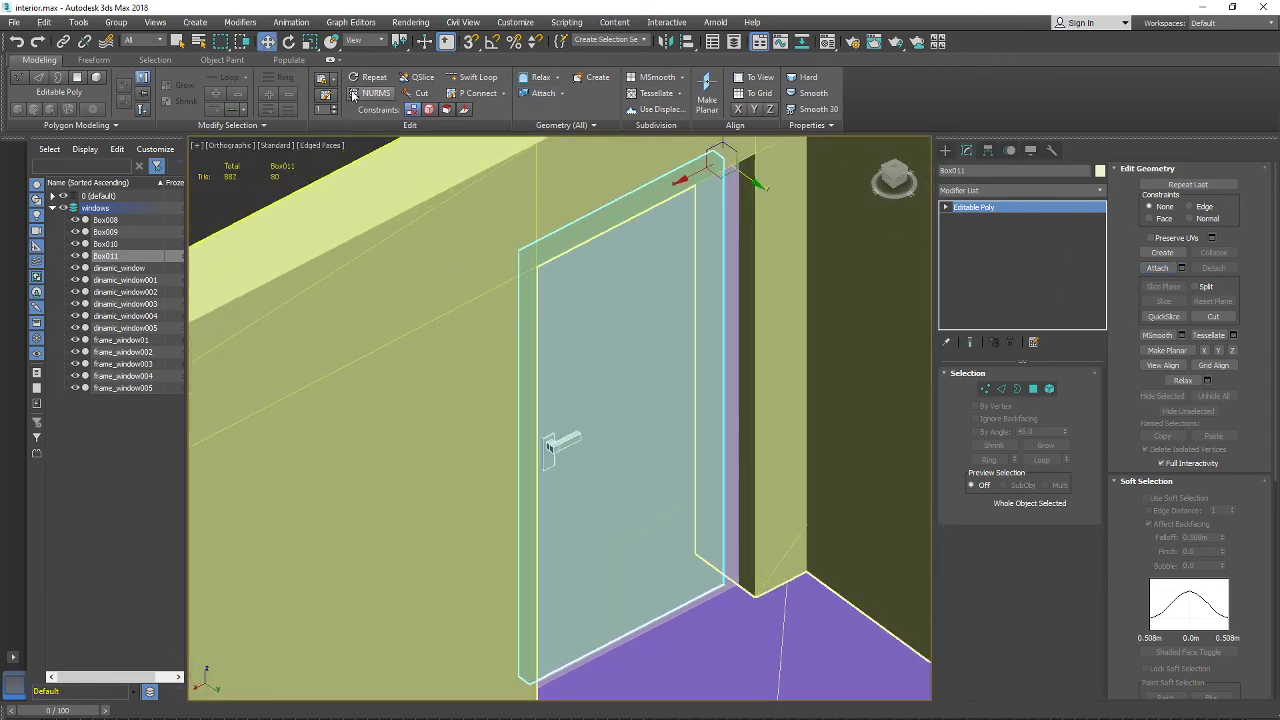
click(291, 44)
alt+middle_drag(384, 318, 468, 402)
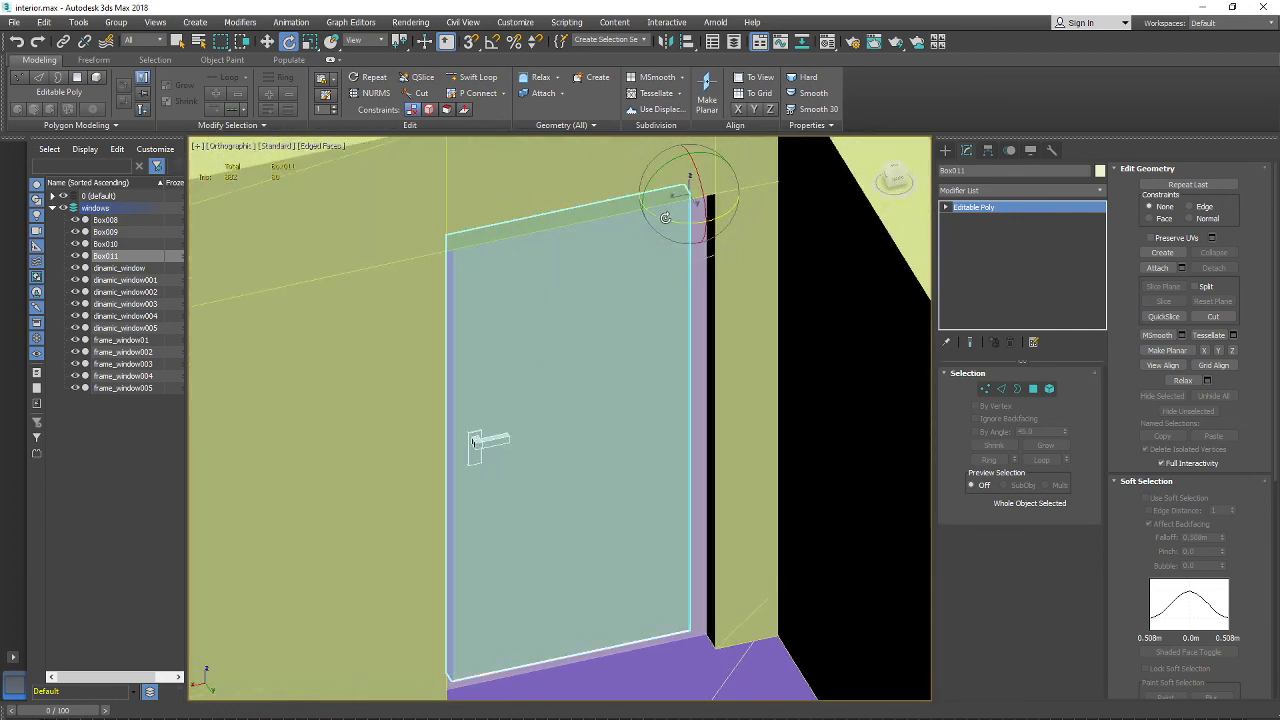
drag(662, 218, 769, 226)
key(ctrl+z)
scroll(731, 277, down, 5)
alt+middle_drag(731, 277, 715, 326)
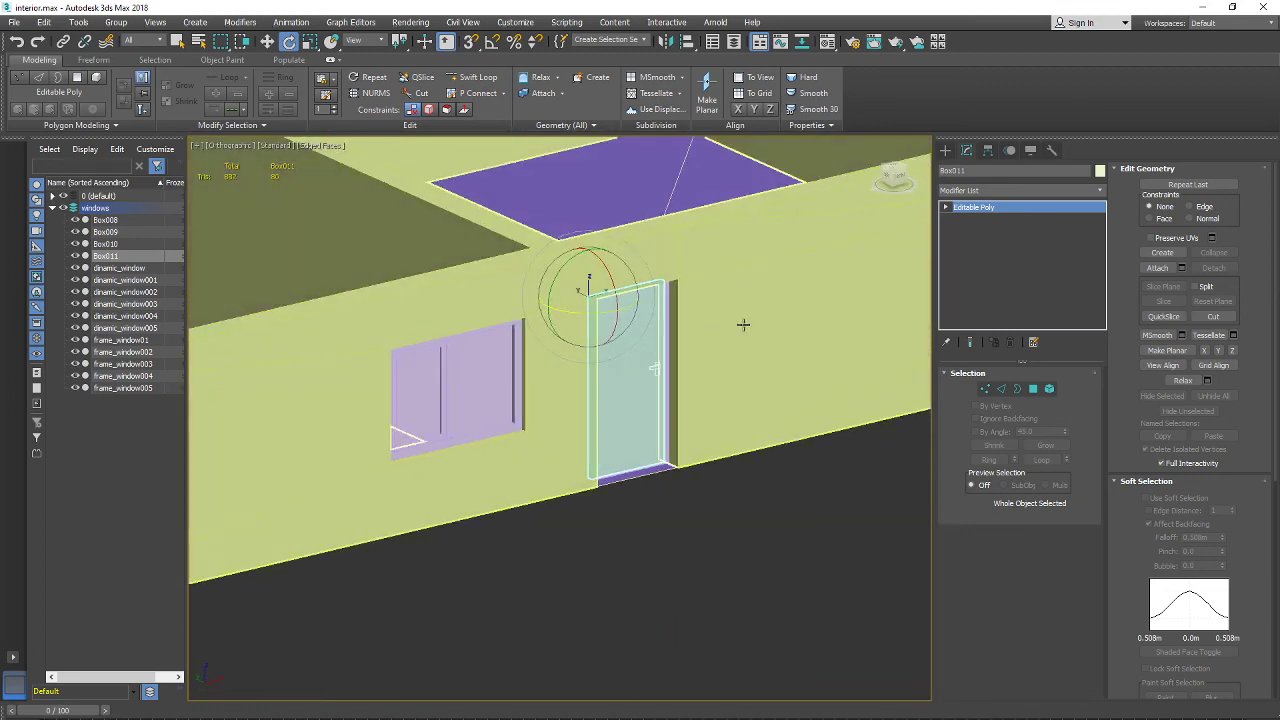
Step: Return to the Move tool and examine the finished door in the exterior wall and the whole apartment model from several angles
click(268, 42)
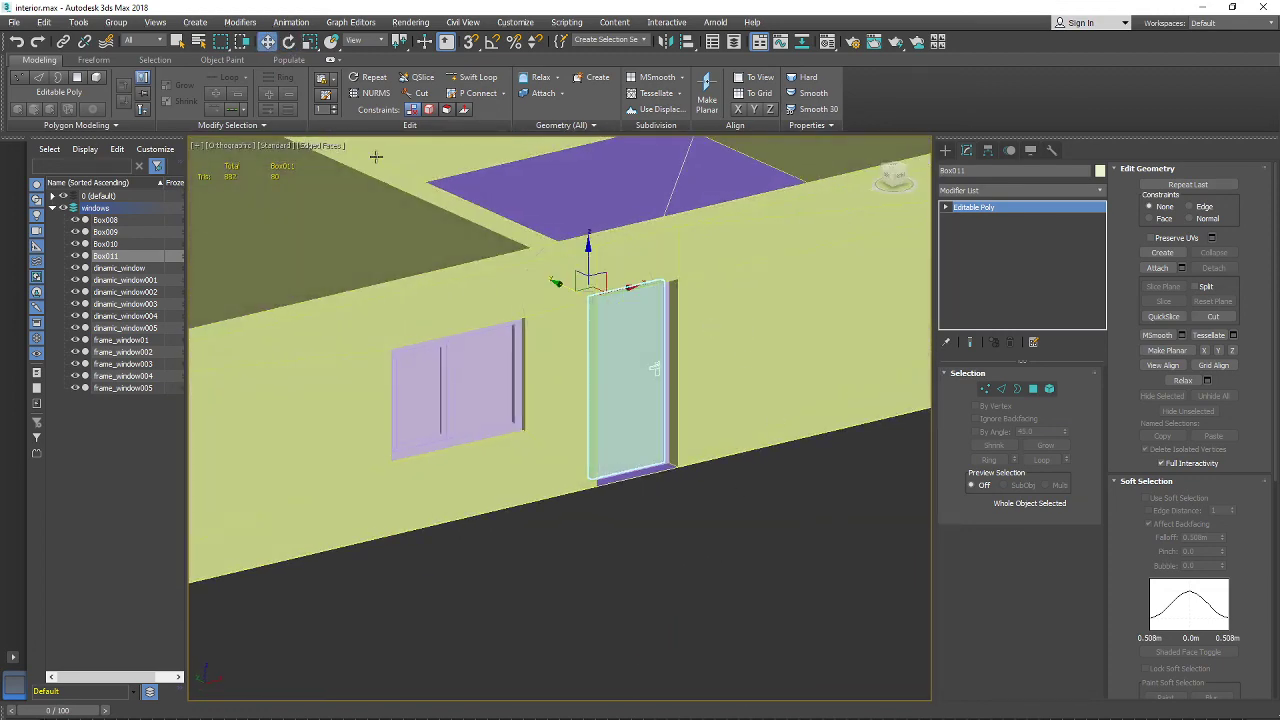
middle_drag(575, 390, 571, 406)
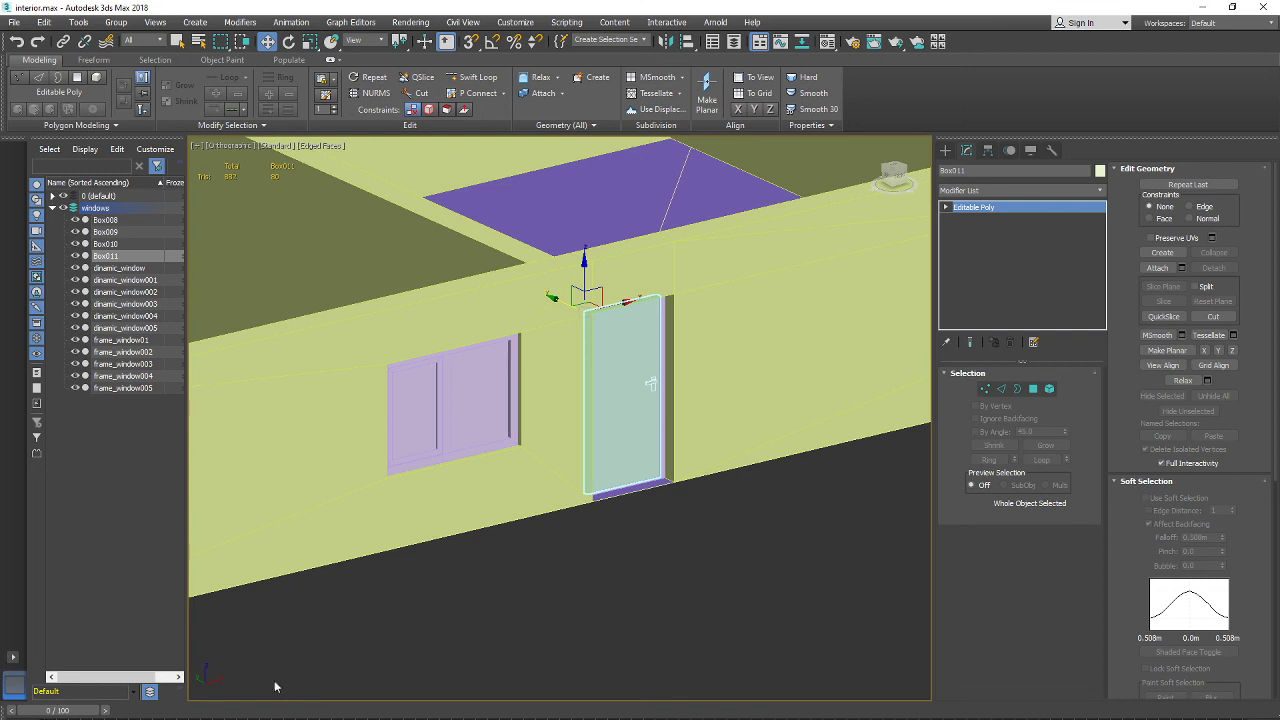
scroll(624, 391, down, 3)
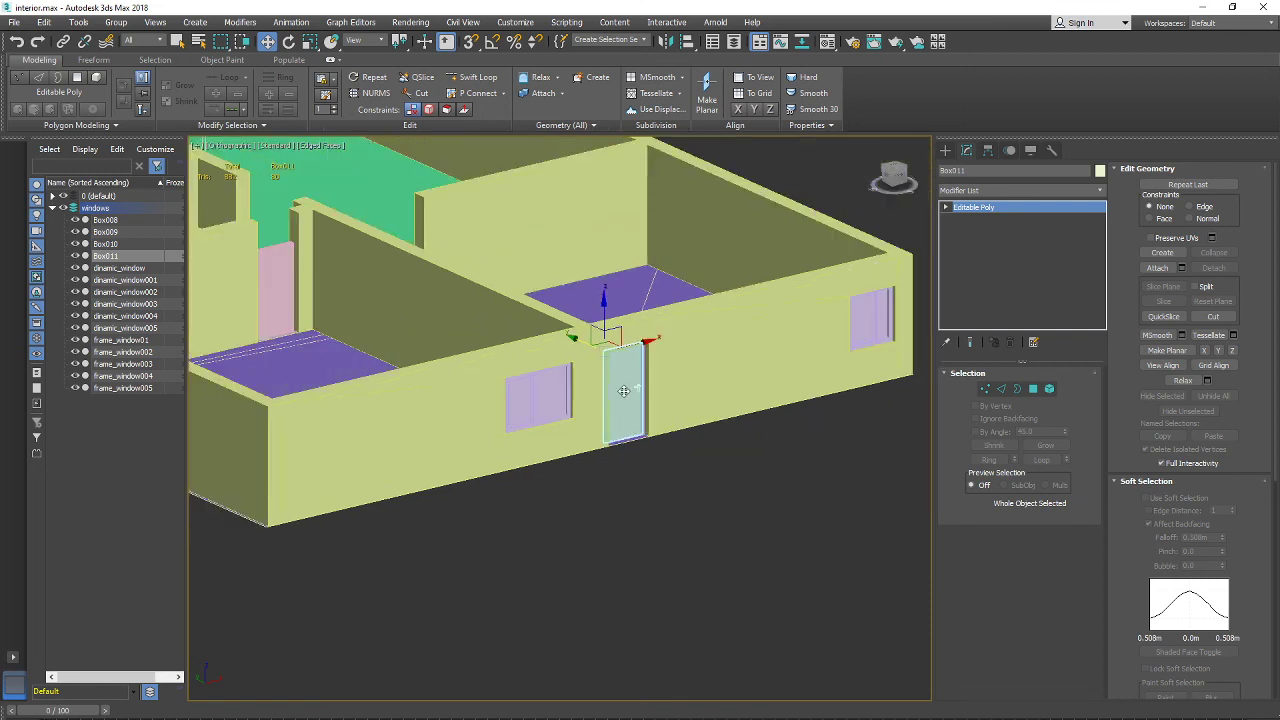
middle_drag(624, 391, 625, 517)
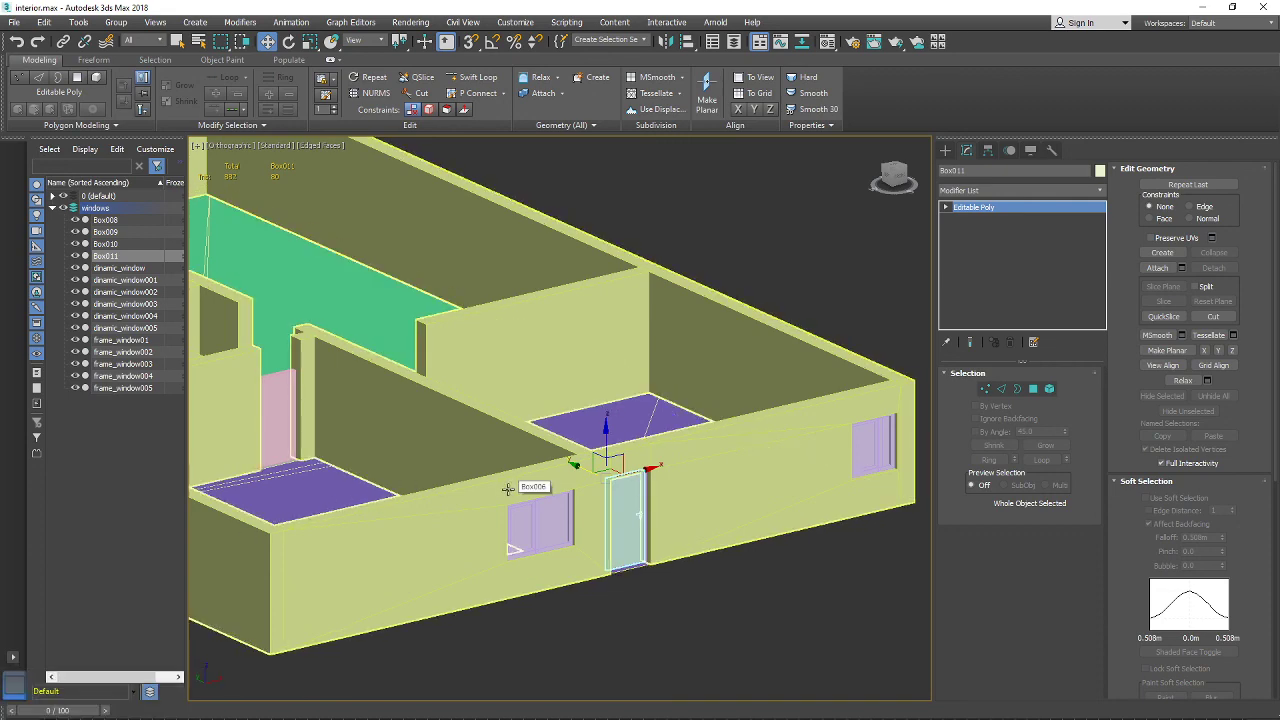
scroll(533, 483, down, 5)
alt+middle_drag(649, 469, 454, 477)
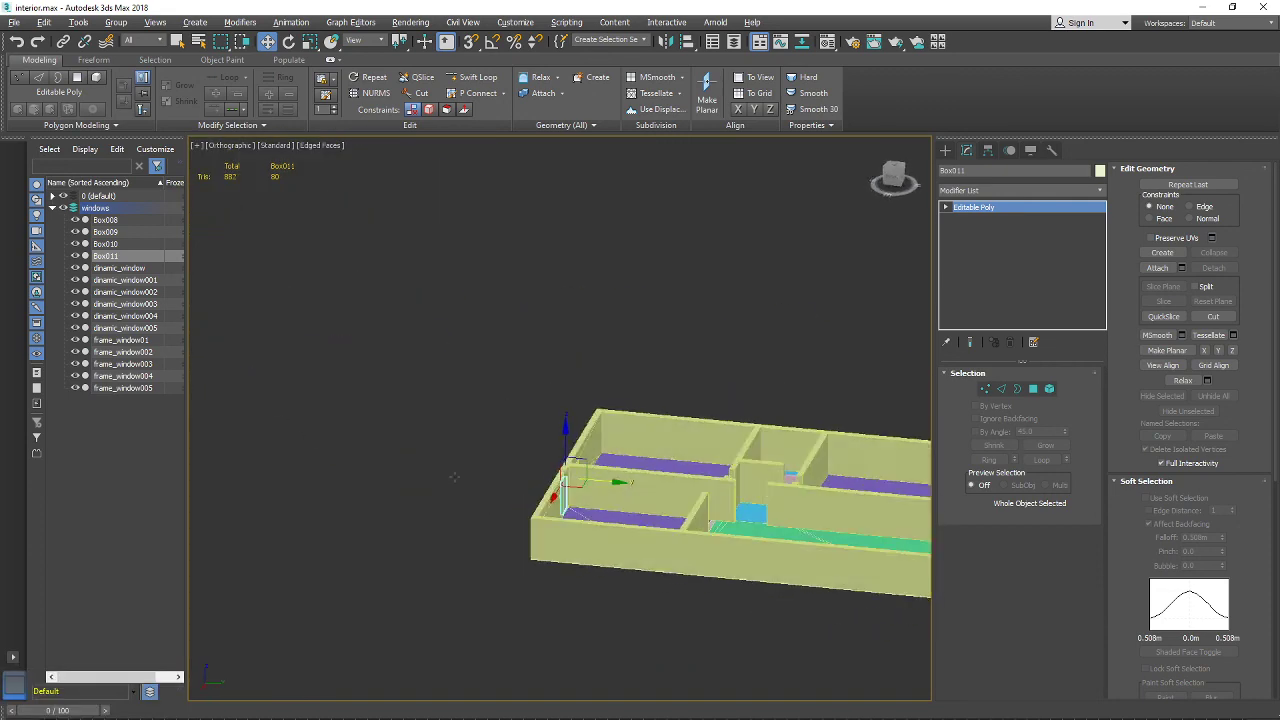
scroll(550, 495, down, 2)
middle_drag(597, 515, 572, 540)
scroll(446, 506, up, 4)
alt+middle_drag(461, 508, 553, 470)
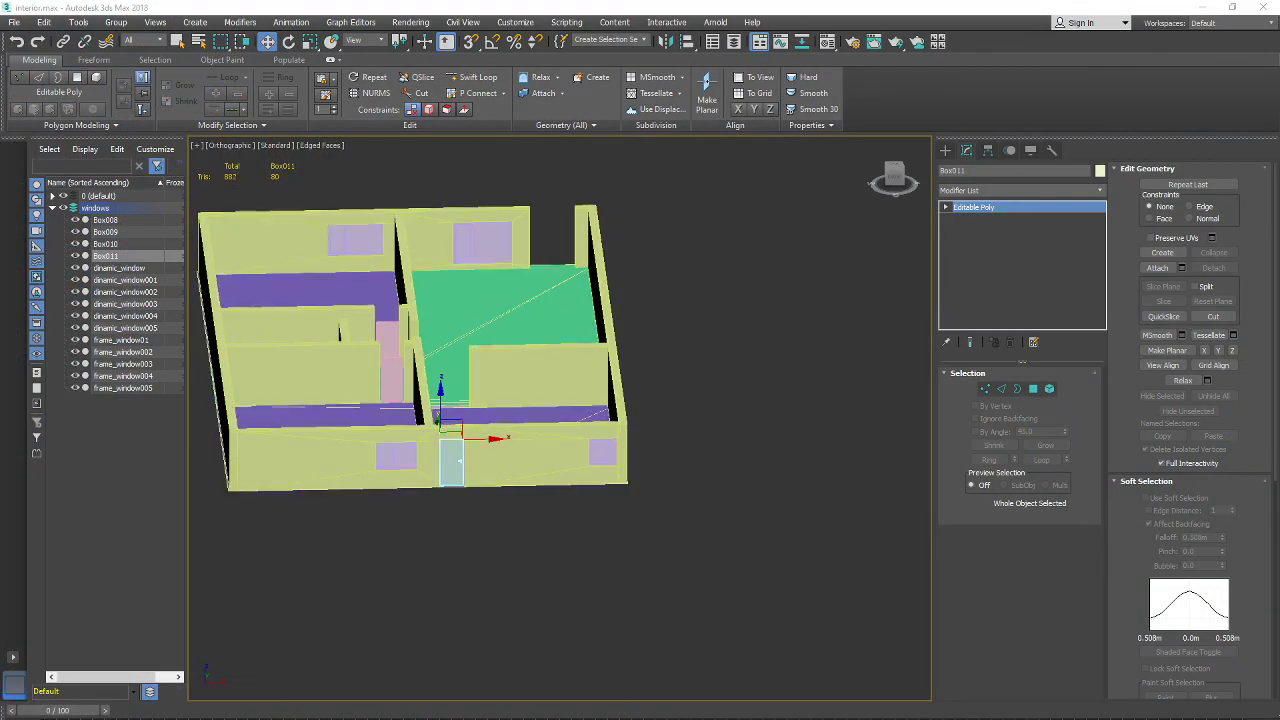
Step: Switch to the BigBlueButton meeting in the browser and end the screen sharing
mouse_move(11, 711)
click(50, 713)
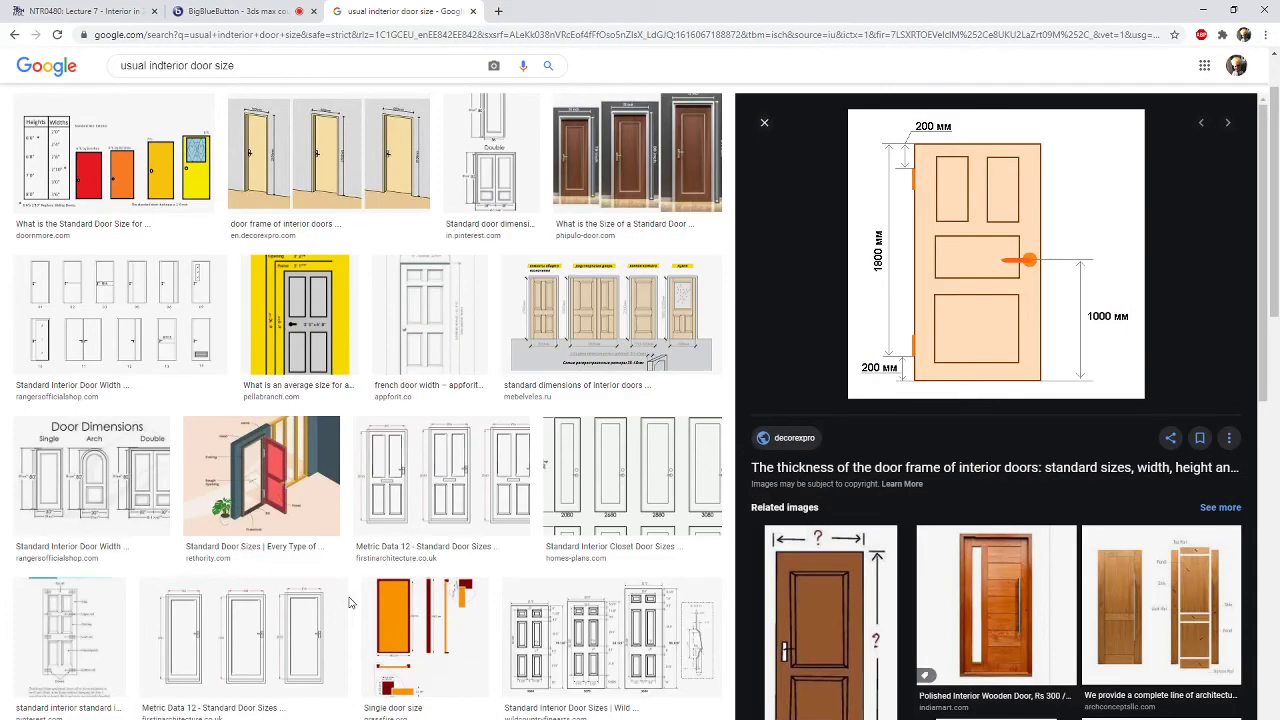
click(215, 11)
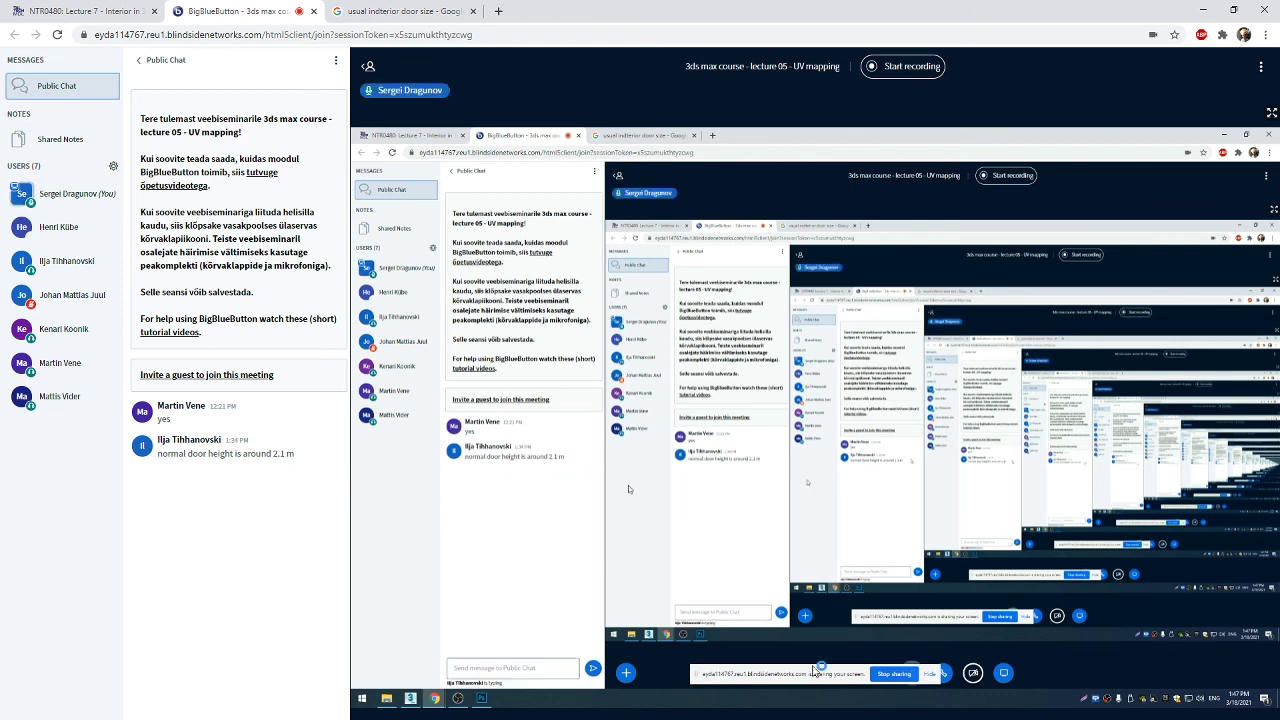
click(1004, 674)
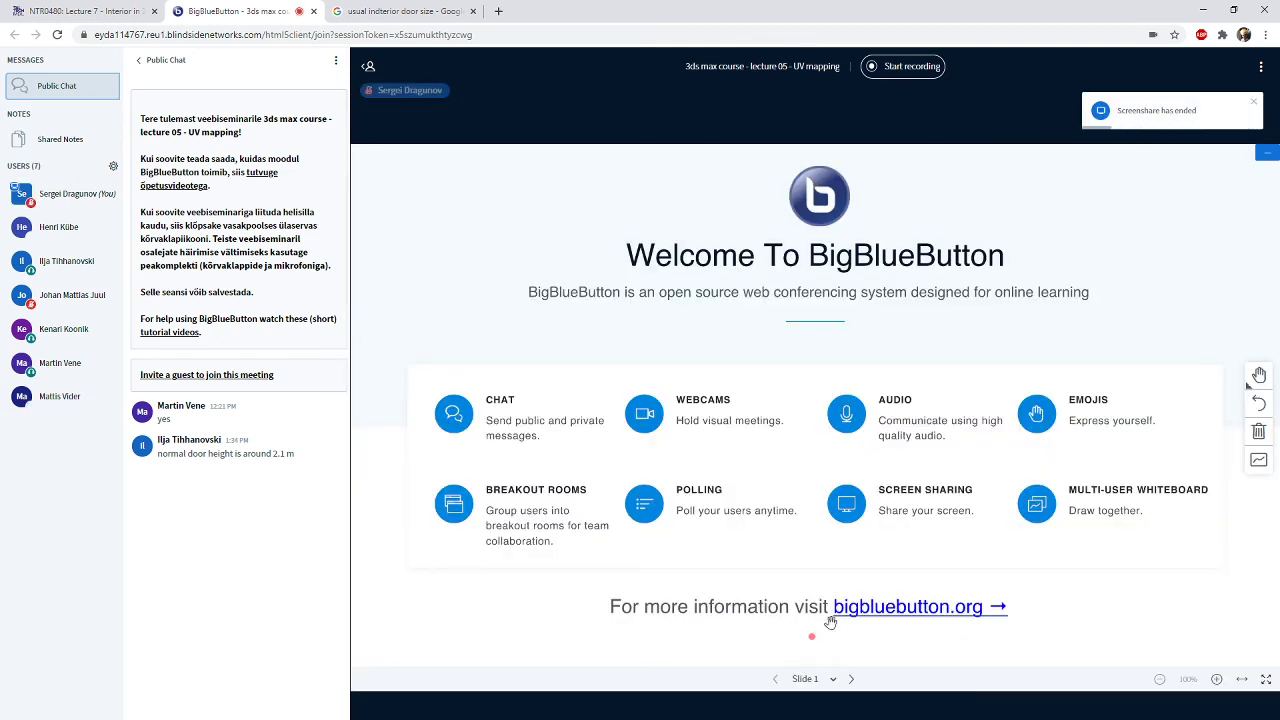
Step: Return to 3ds Max to inspect the exterior door and its handle up close, and switch to OBS
click(1205, 9)
scroll(544, 476, up, 3)
scroll(544, 476, up, 3)
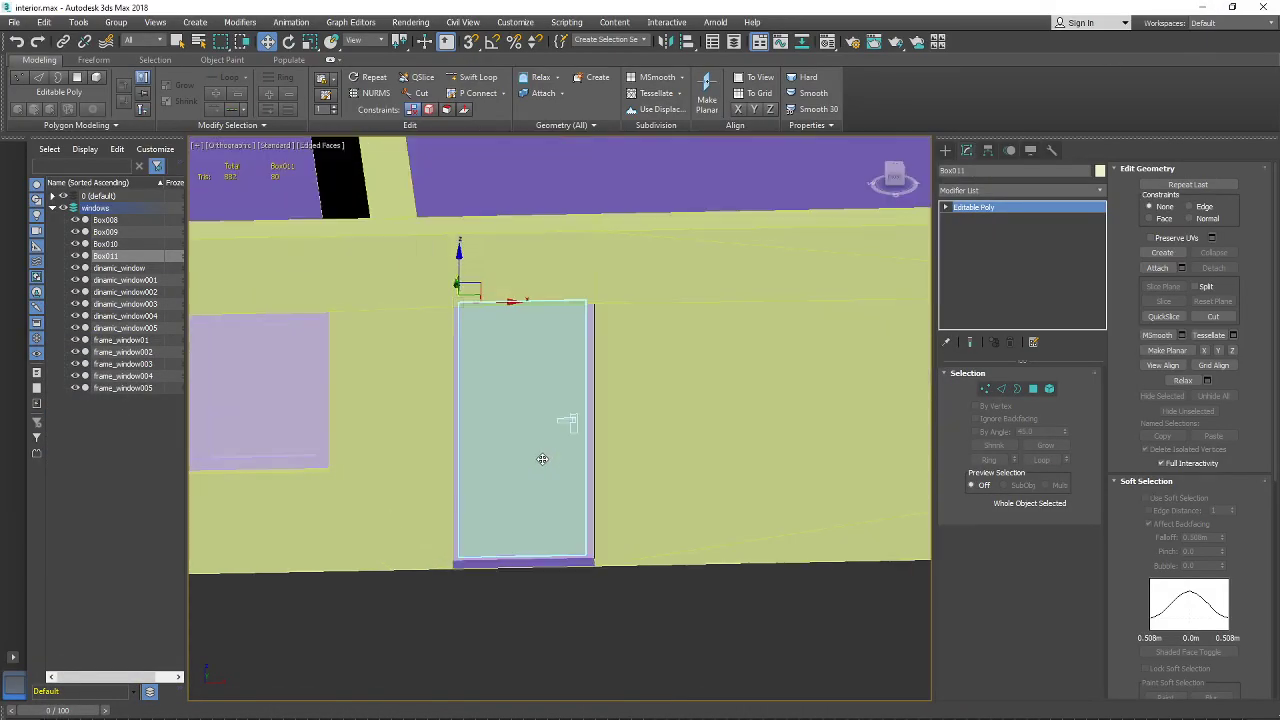
alt+middle_drag(565, 427, 555, 403)
key(alt+Tab)
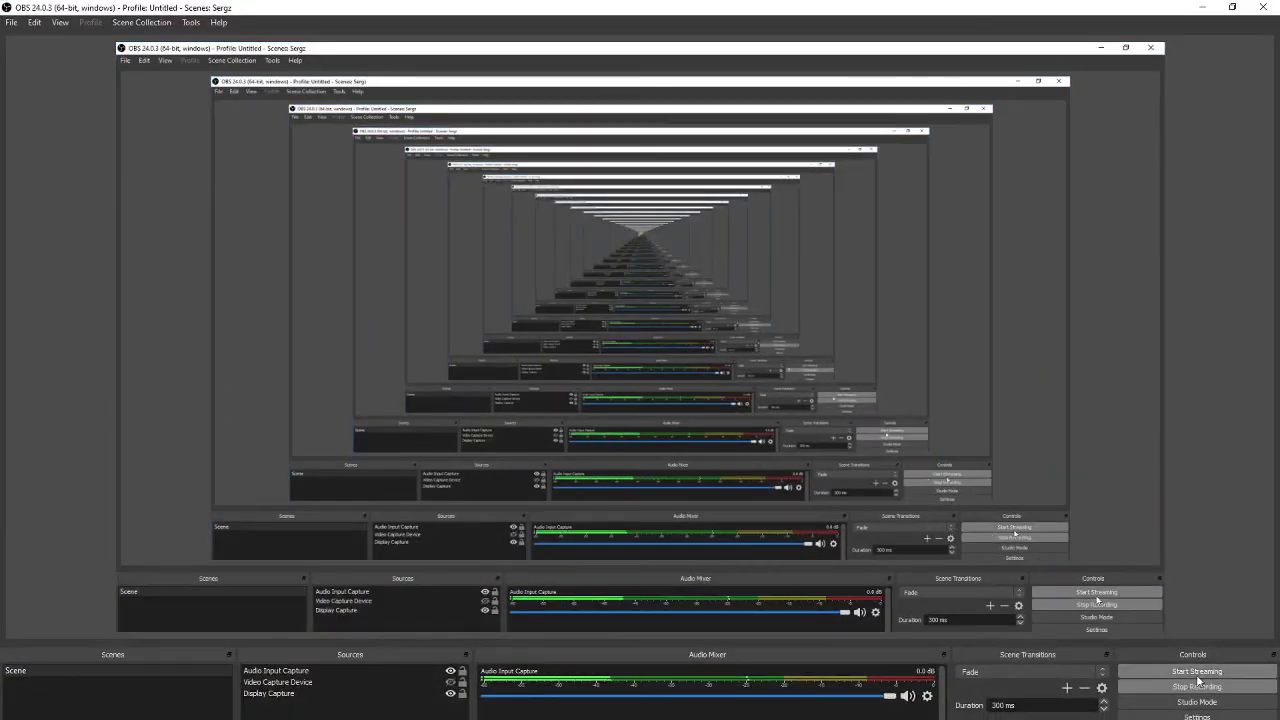